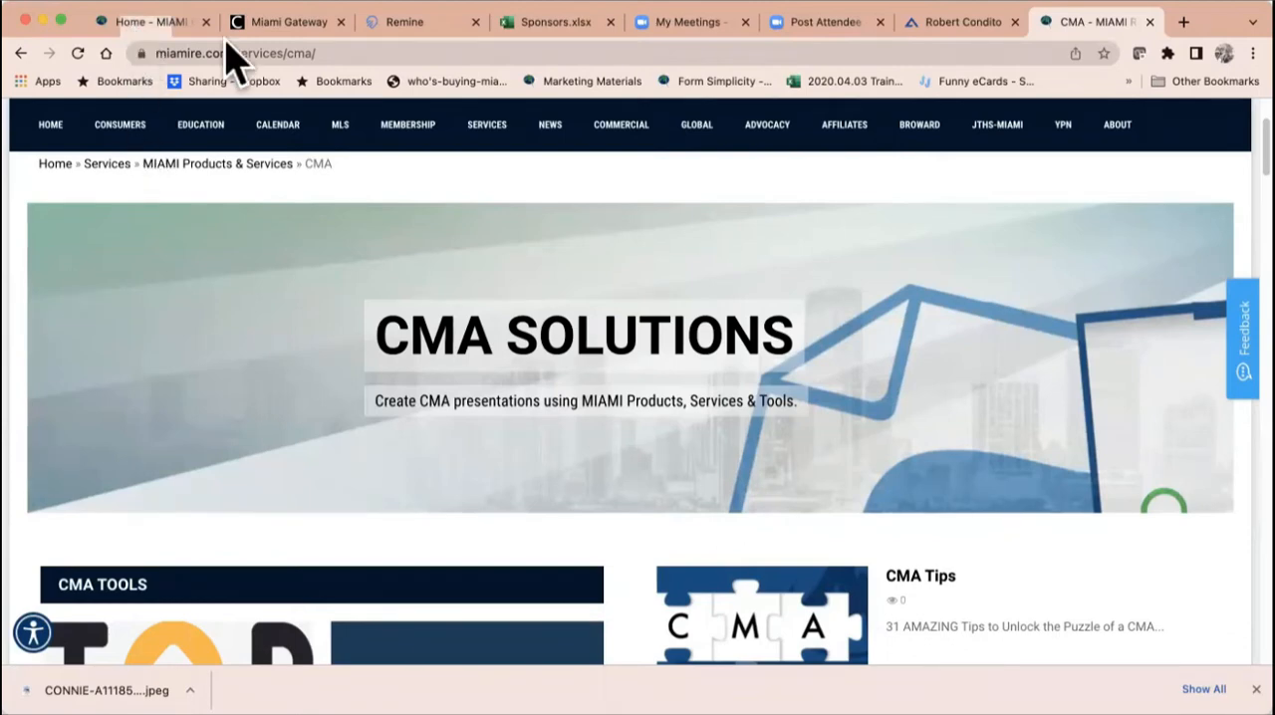
Step: View the MIAMI REALTORS homepage down to its Miami Gateway entry and switch to the open Miami Gateway page
{"action": "left_click", "coordinate": [140, 24]}
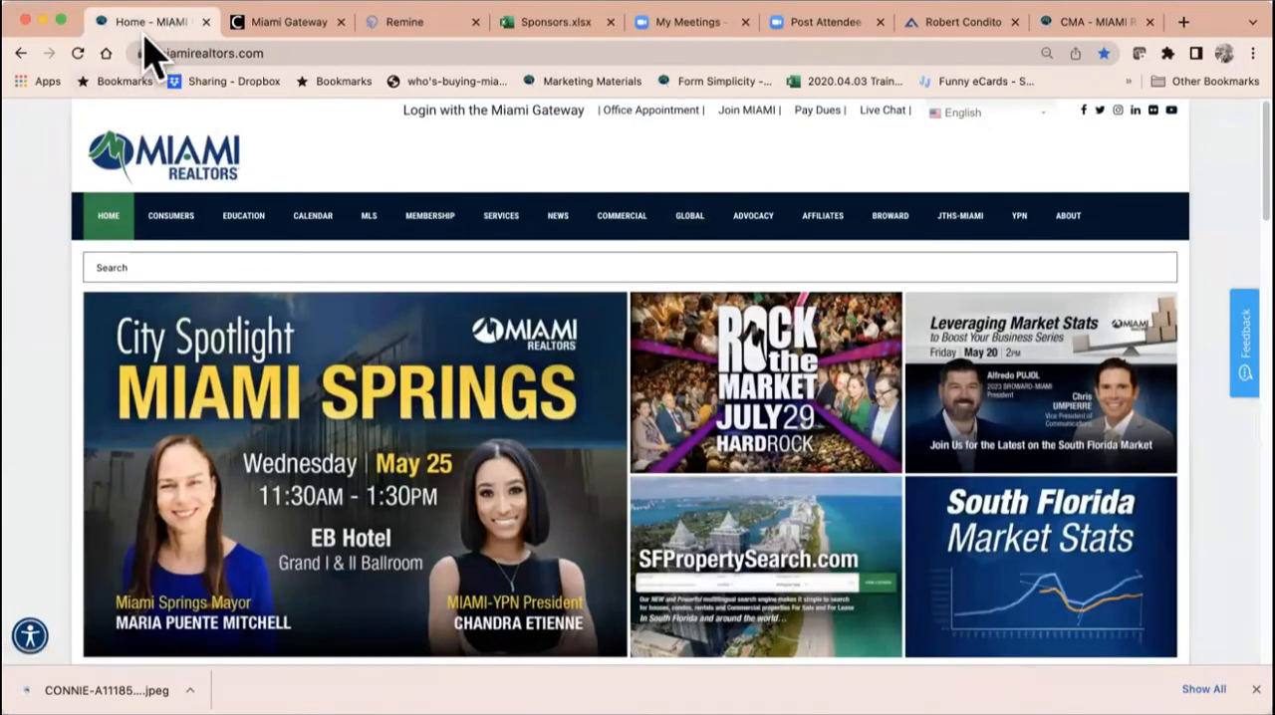
{"action": "scroll", "coordinate": [369, 489], "scroll_direction": "down", "scroll_amount": 5}
{"action": "scroll", "coordinate": [369, 489], "scroll_direction": "down", "scroll_amount": 2}
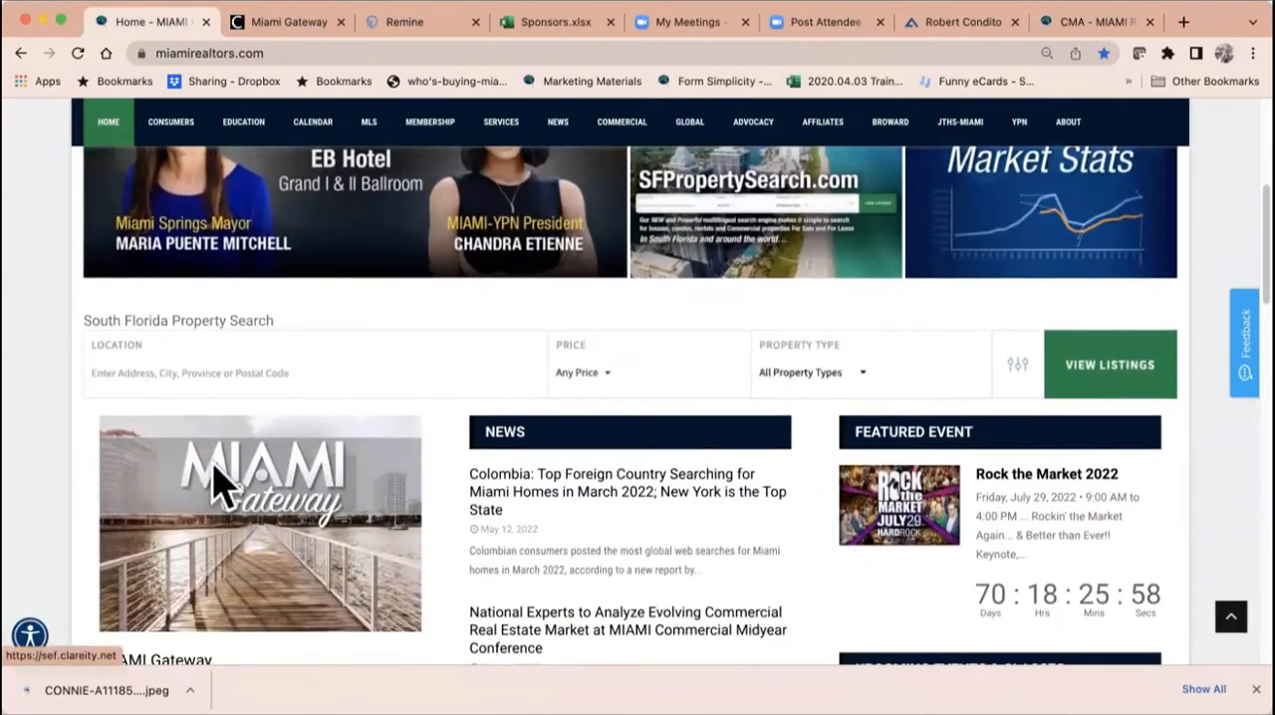
{"action": "left_click", "coordinate": [299, 27]}
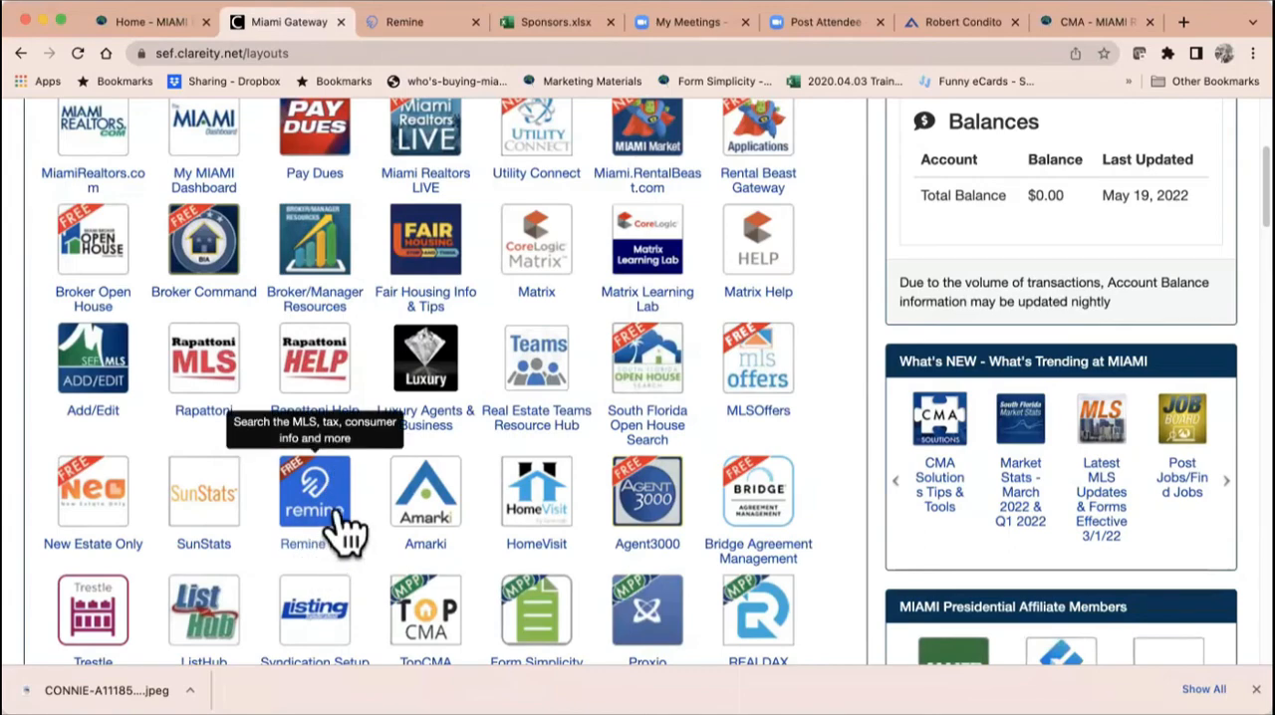
Step: Switch to Remine and open the account settings
{"action": "left_click", "coordinate": [409, 24]}
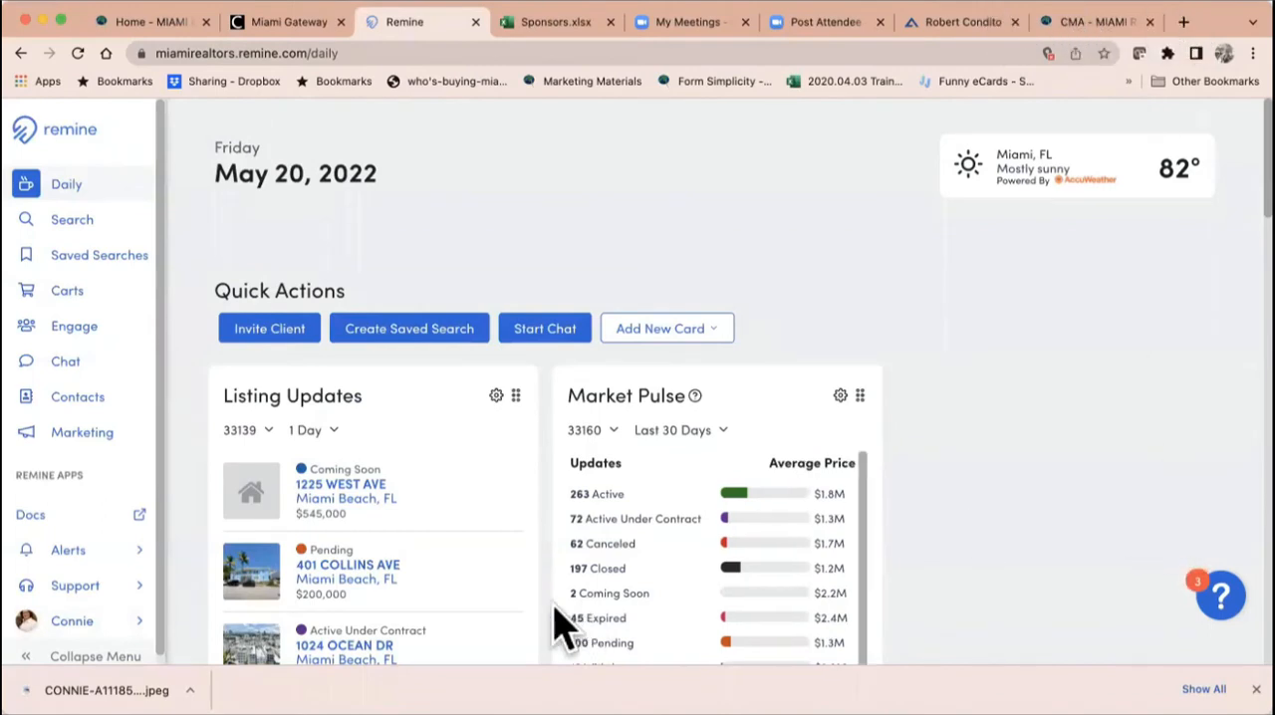
{"action": "left_click", "coordinate": [94, 622]}
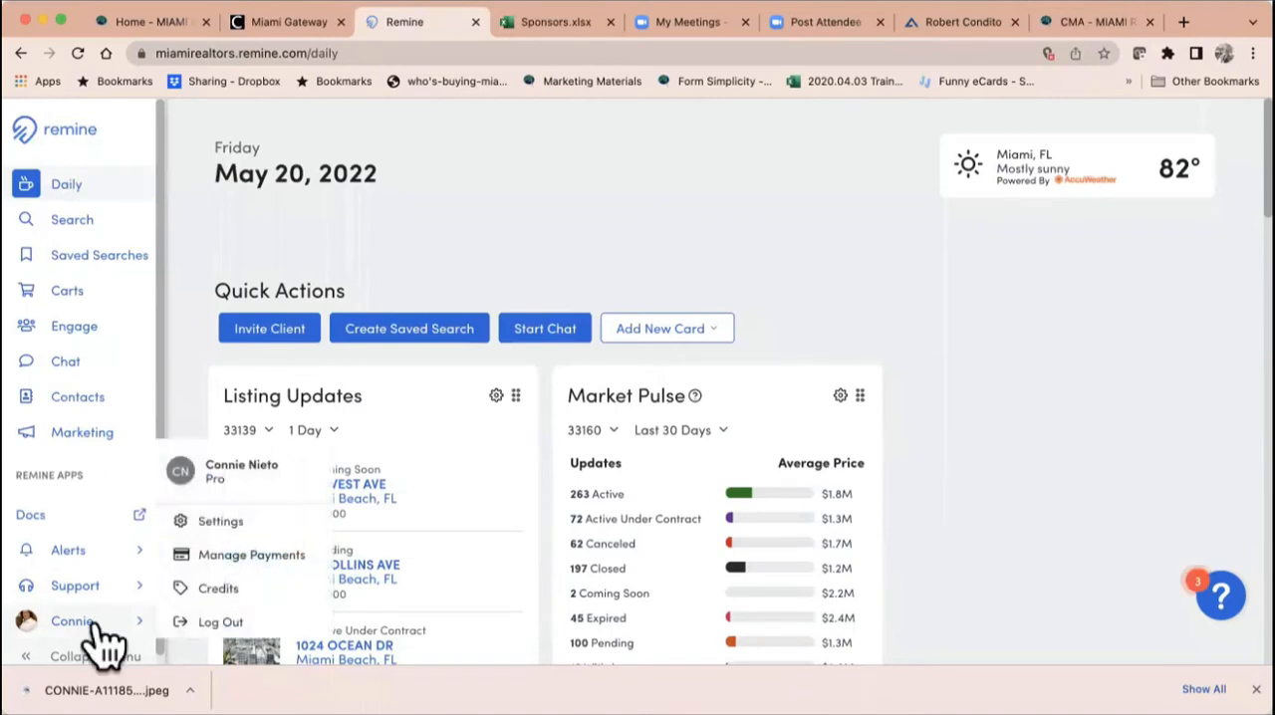
{"action": "left_click", "coordinate": [239, 535]}
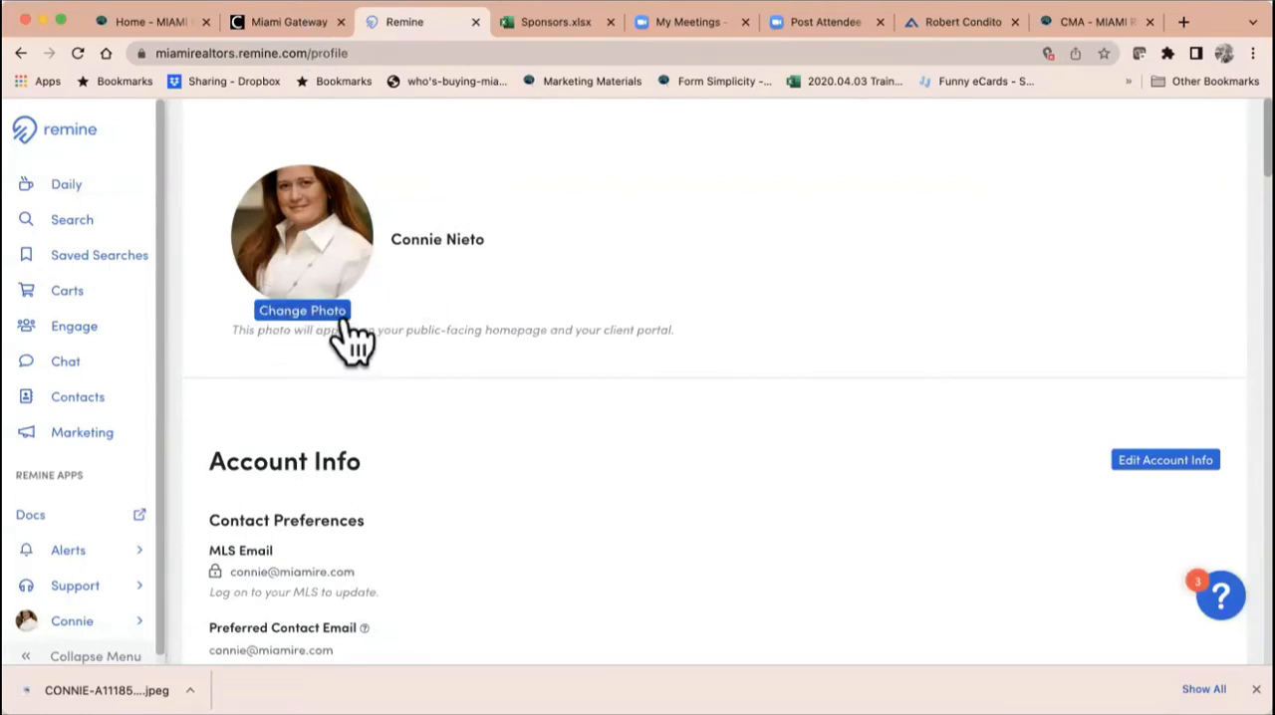
{"action": "scroll", "coordinate": [464, 387], "scroll_direction": "down", "scroll_amount": 3}
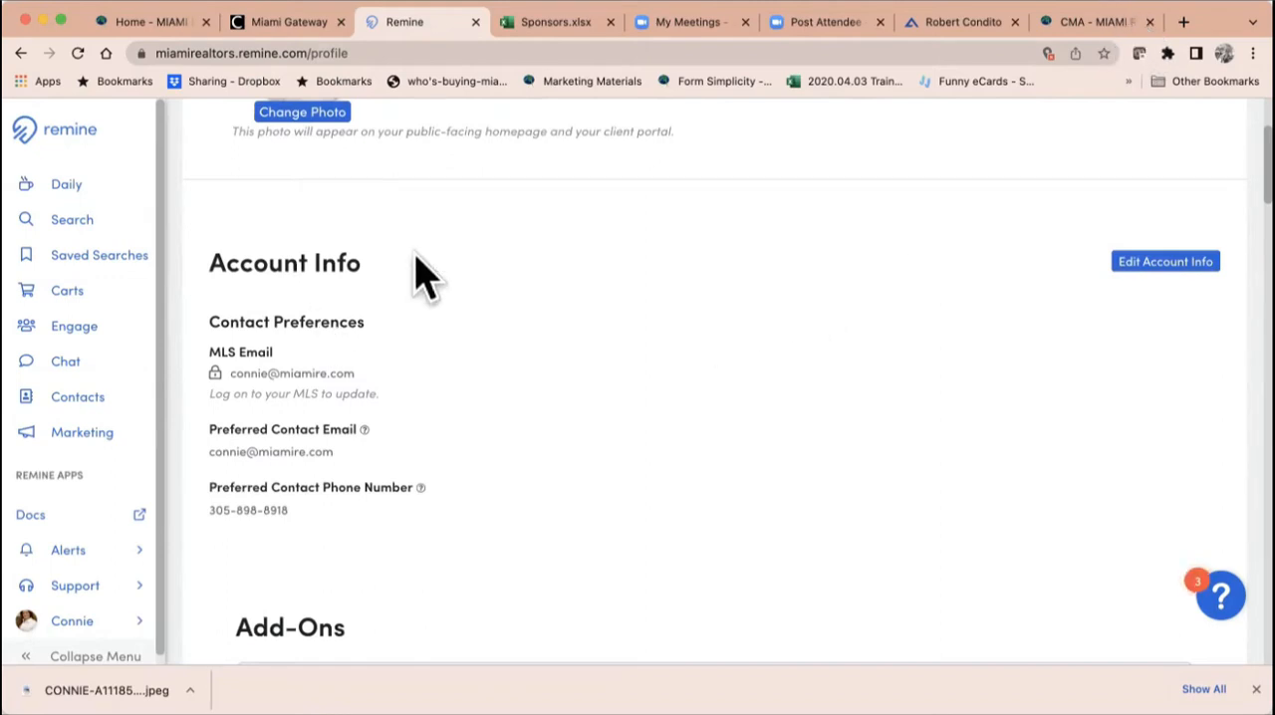
{"action": "left_click", "coordinate": [1173, 267]}
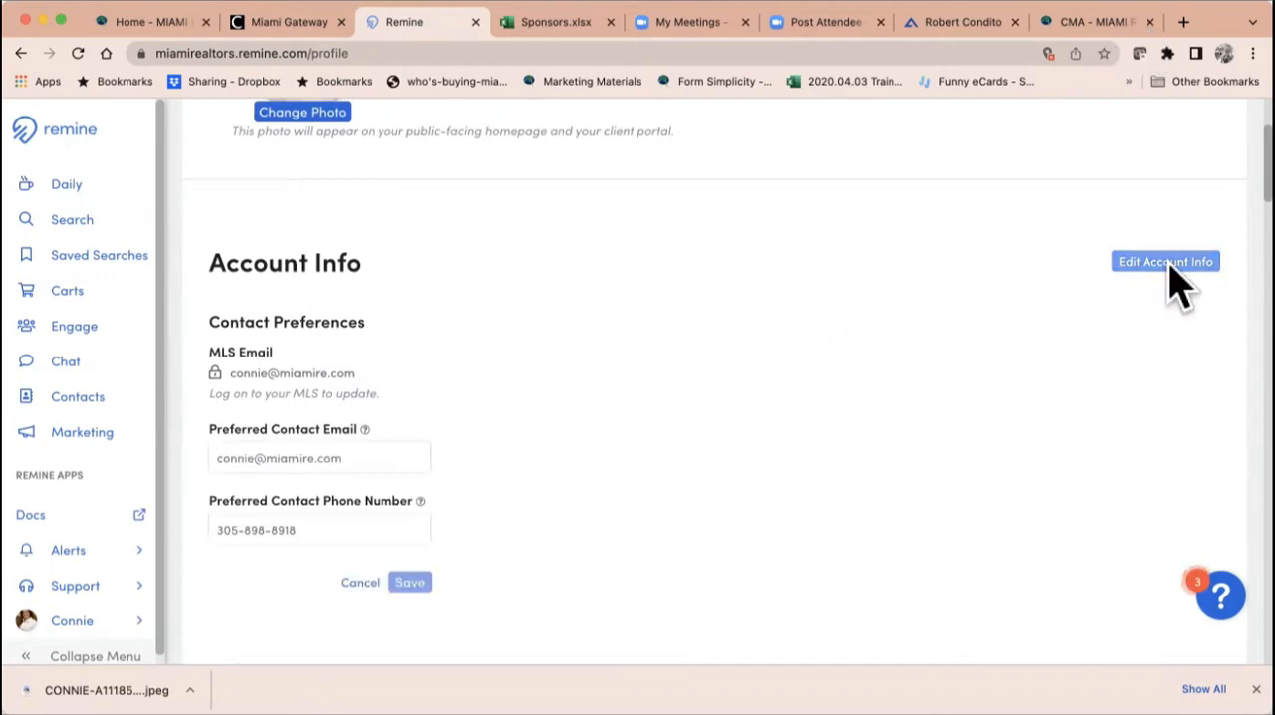
{"action": "scroll", "coordinate": [482, 393], "scroll_direction": "down", "scroll_amount": 2}
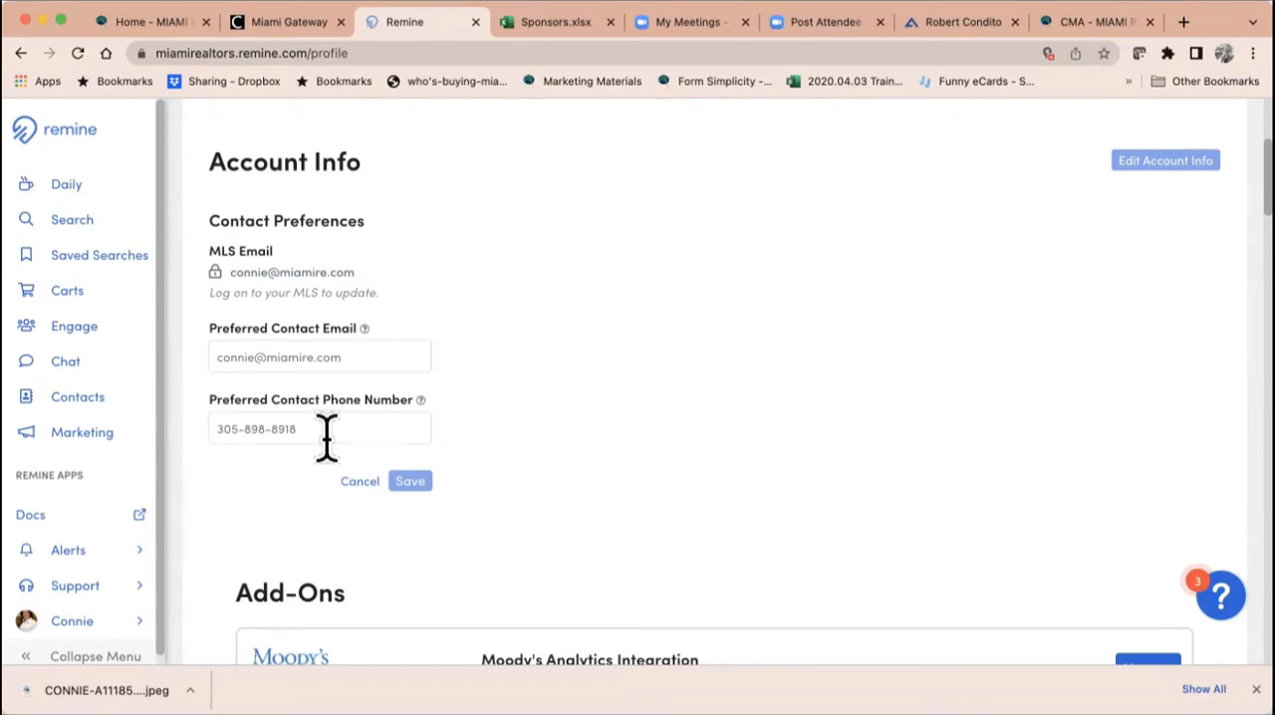
{"action": "left_click", "coordinate": [364, 484]}
Step: Open the Display Preferences for editing and go through the display license, name and email fields
{"action": "scroll", "coordinate": [612, 488], "scroll_direction": "down", "scroll_amount": 4}
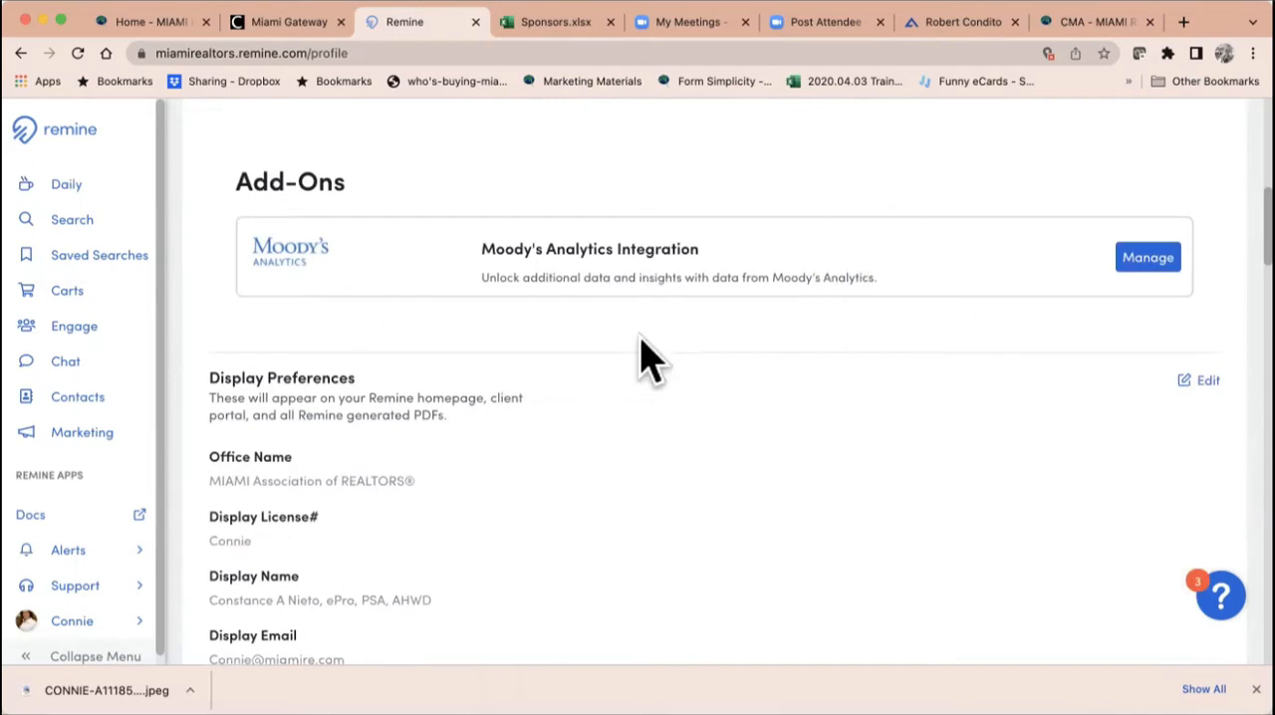
{"action": "scroll", "coordinate": [647, 357], "scroll_direction": "down", "scroll_amount": 2}
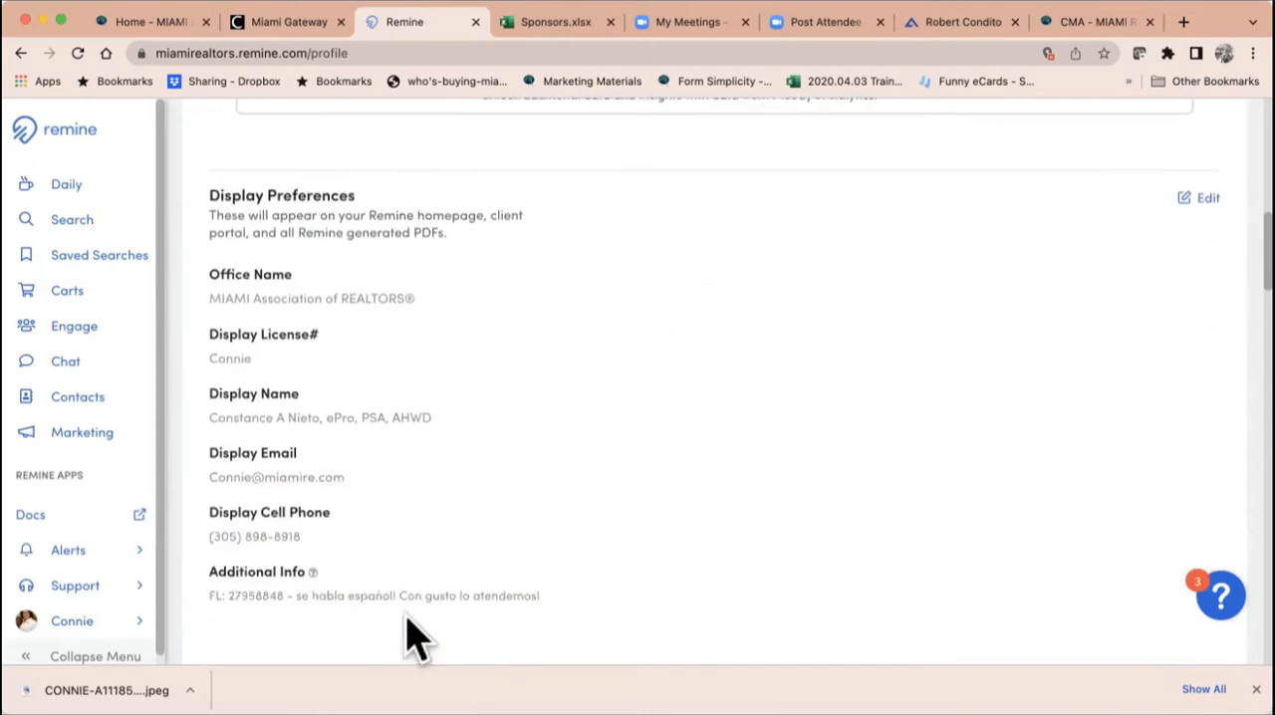
{"action": "left_click", "coordinate": [1203, 198]}
{"action": "scroll", "coordinate": [811, 392], "scroll_direction": "down", "scroll_amount": 1}
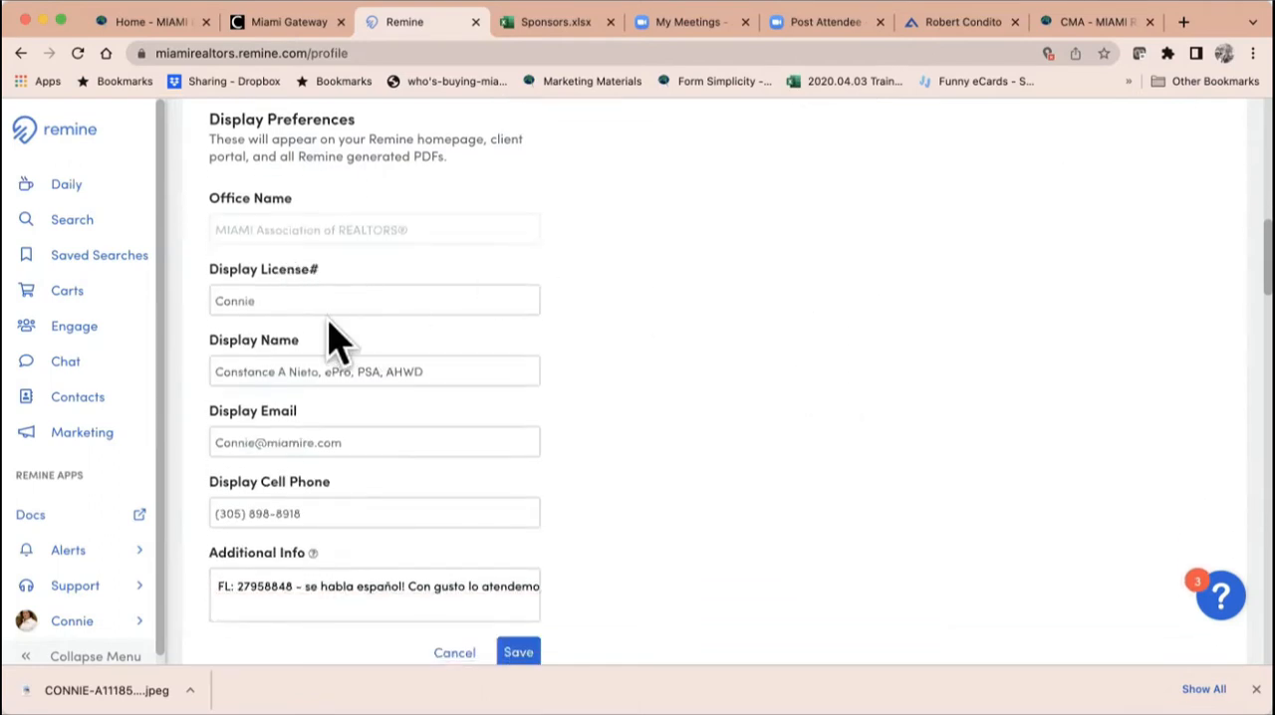
{"action": "left_click", "coordinate": [289, 300]}
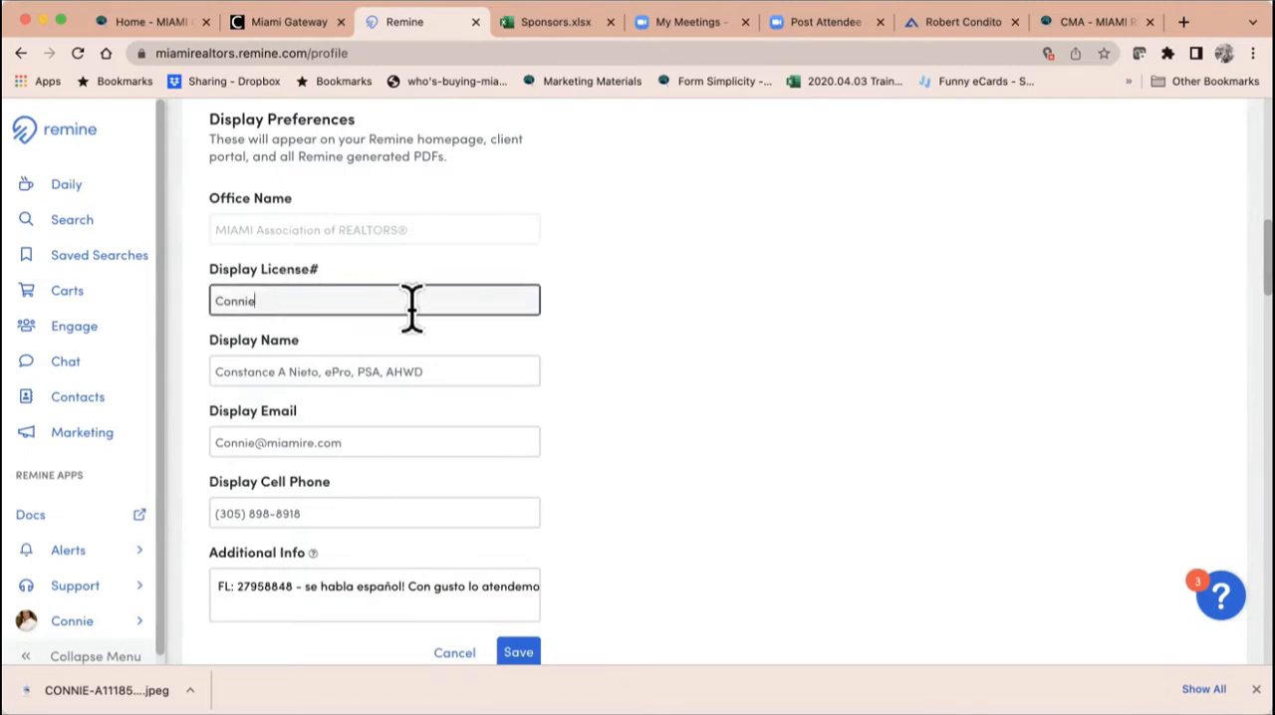
{"action": "left_click_drag", "start_coordinate": [474, 370], "coordinate": [148, 366]}
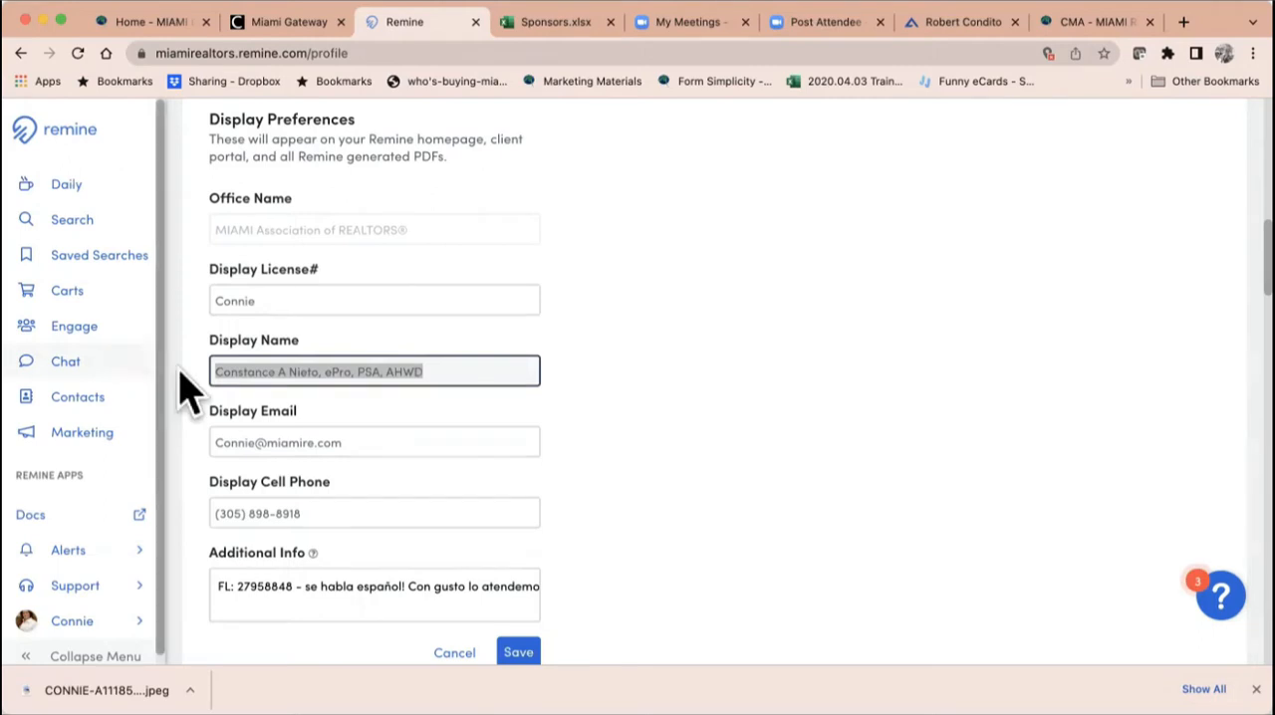
{"action": "left_click_drag", "start_coordinate": [397, 438], "coordinate": [128, 468]}
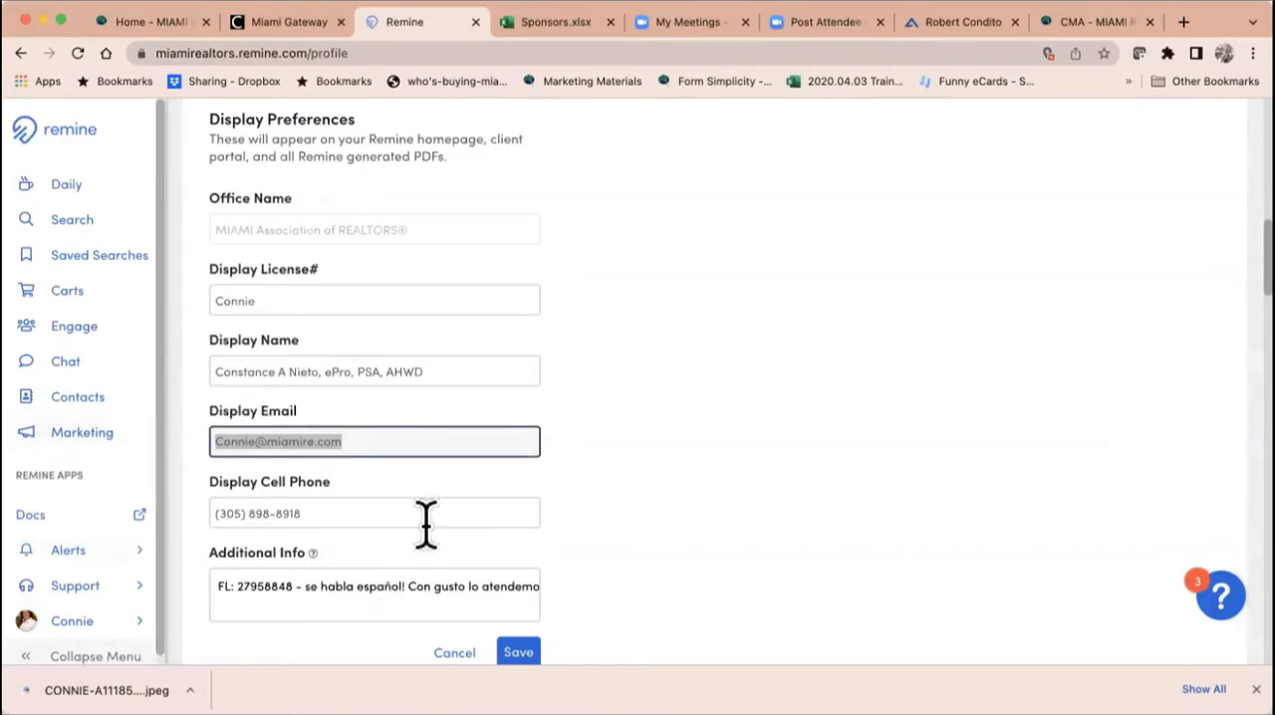
Step: Re-enter the display cell phone number, check the additional info text, and save the Display Preferences
{"action": "left_click_drag", "start_coordinate": [424, 514], "coordinate": [46, 541]}
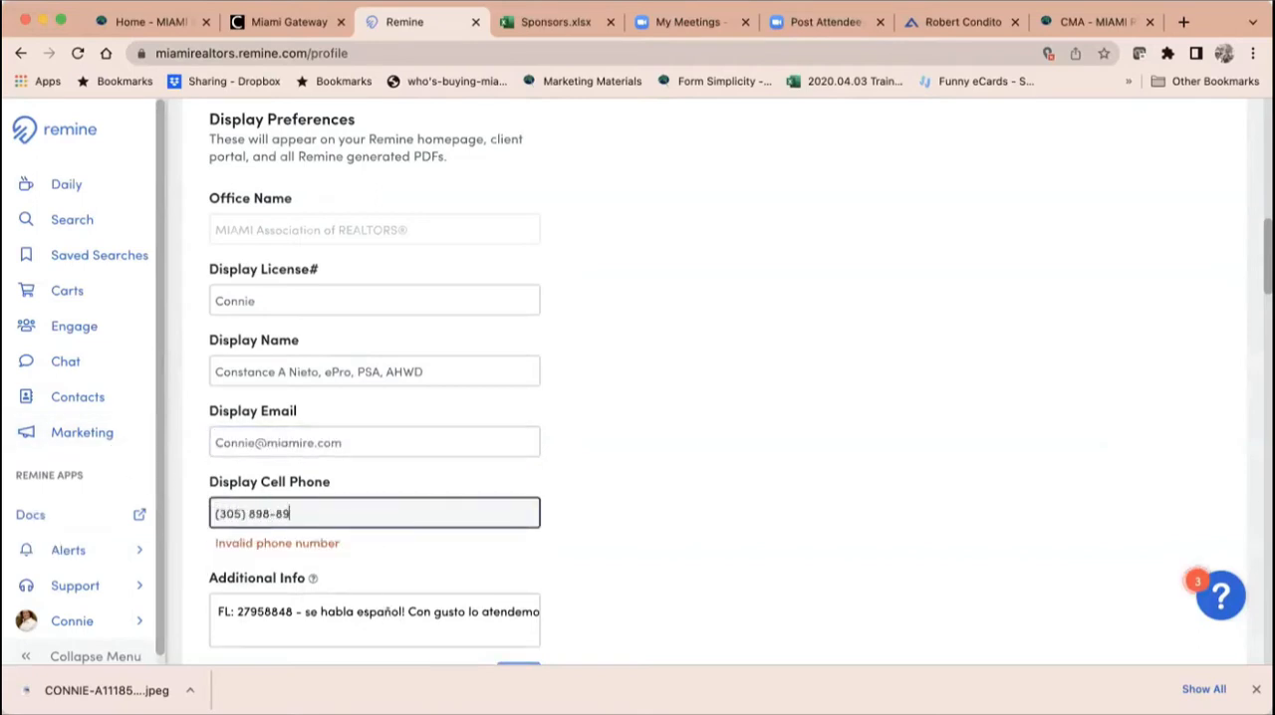
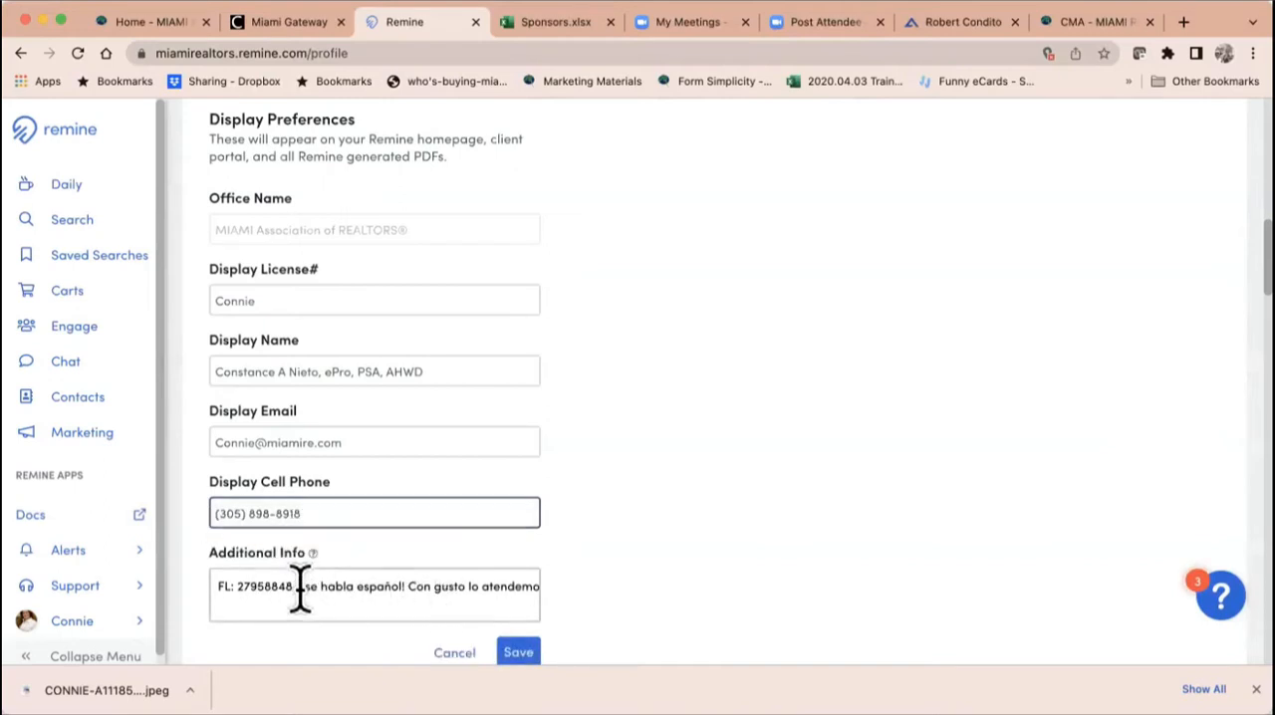
{"action": "left_click_drag", "start_coordinate": [300, 587], "coordinate": [573, 627]}
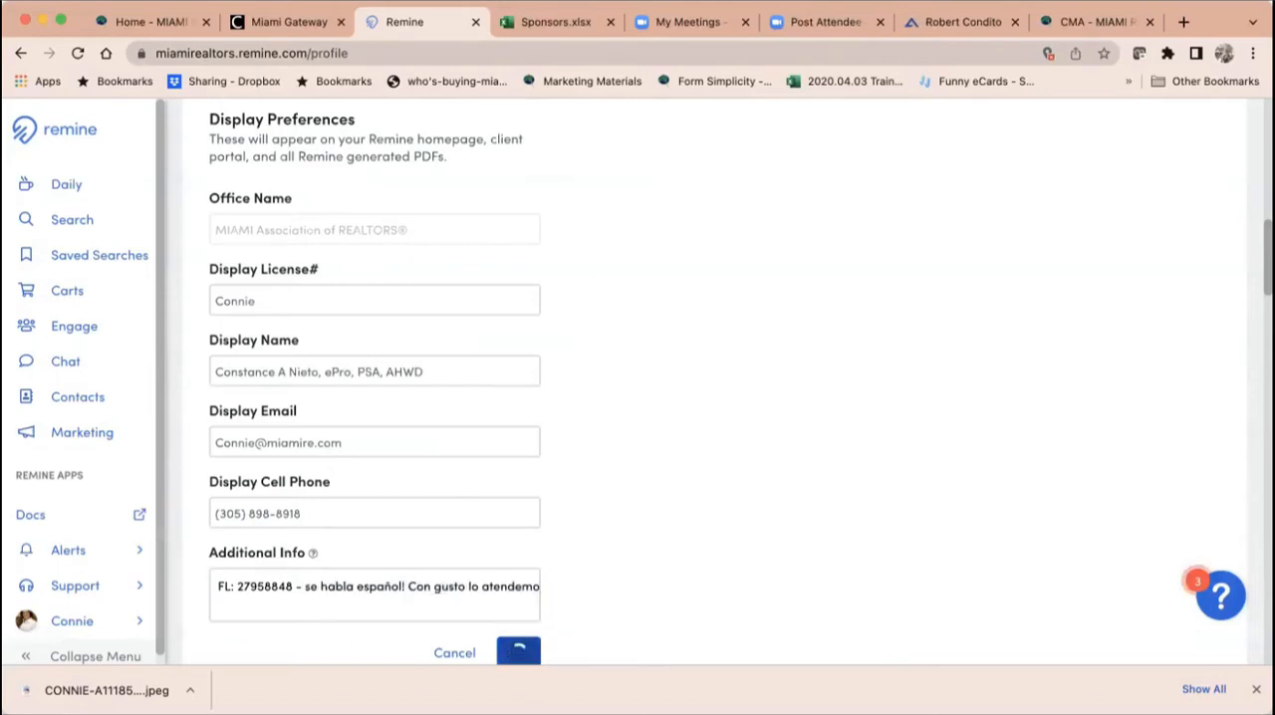
{"action": "left_click", "coordinate": [518, 653]}
Step: Copy the Social Profile's custom URL and open it in a new browser tab
{"action": "scroll", "coordinate": [717, 603], "scroll_direction": "down", "scroll_amount": 2}
{"action": "scroll", "coordinate": [718, 603], "scroll_direction": "down", "scroll_amount": 4}
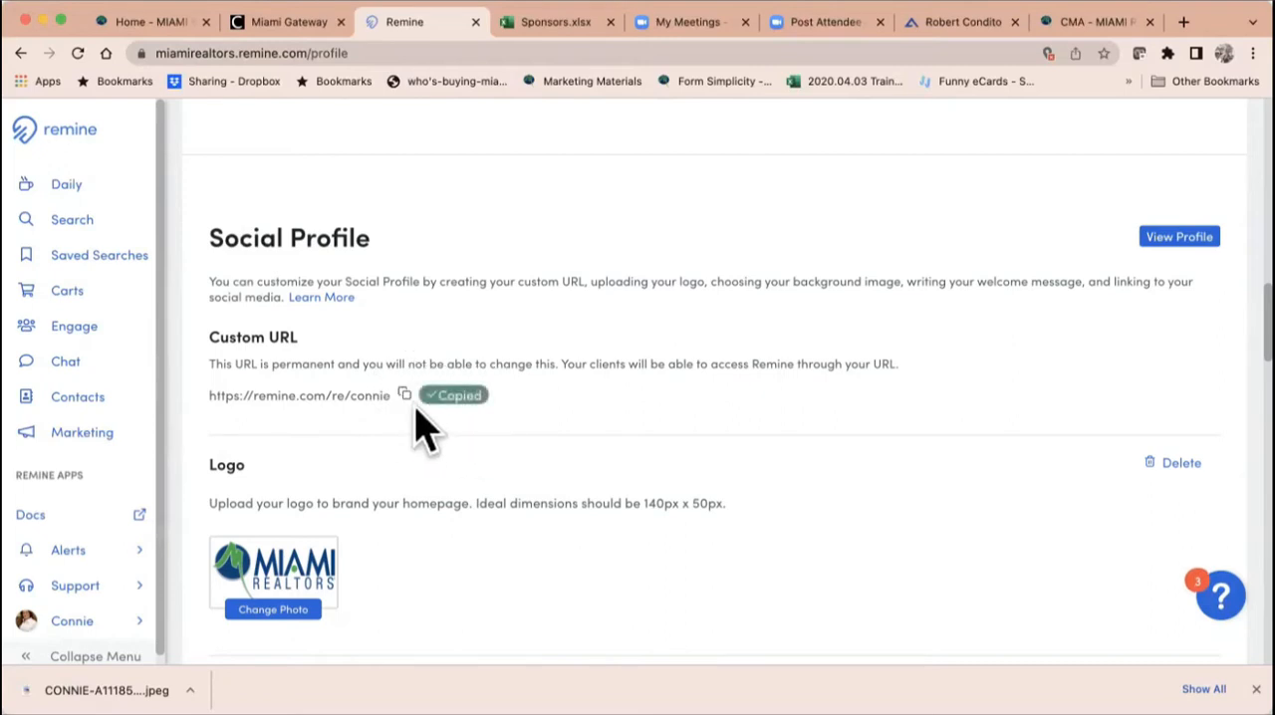
{"action": "left_click", "coordinate": [1183, 22]}
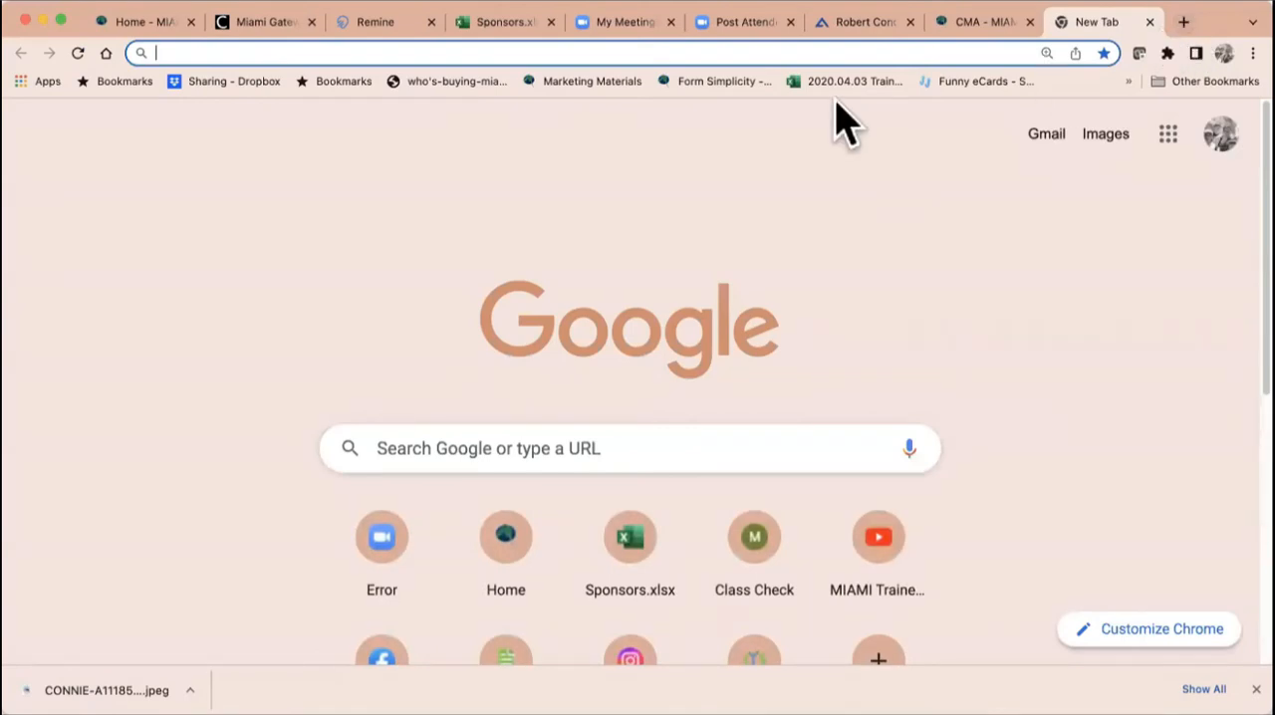
{"action": "left_click", "coordinate": [843, 52]}
{"action": "type", "text": "https://remine.com/re/connie"}
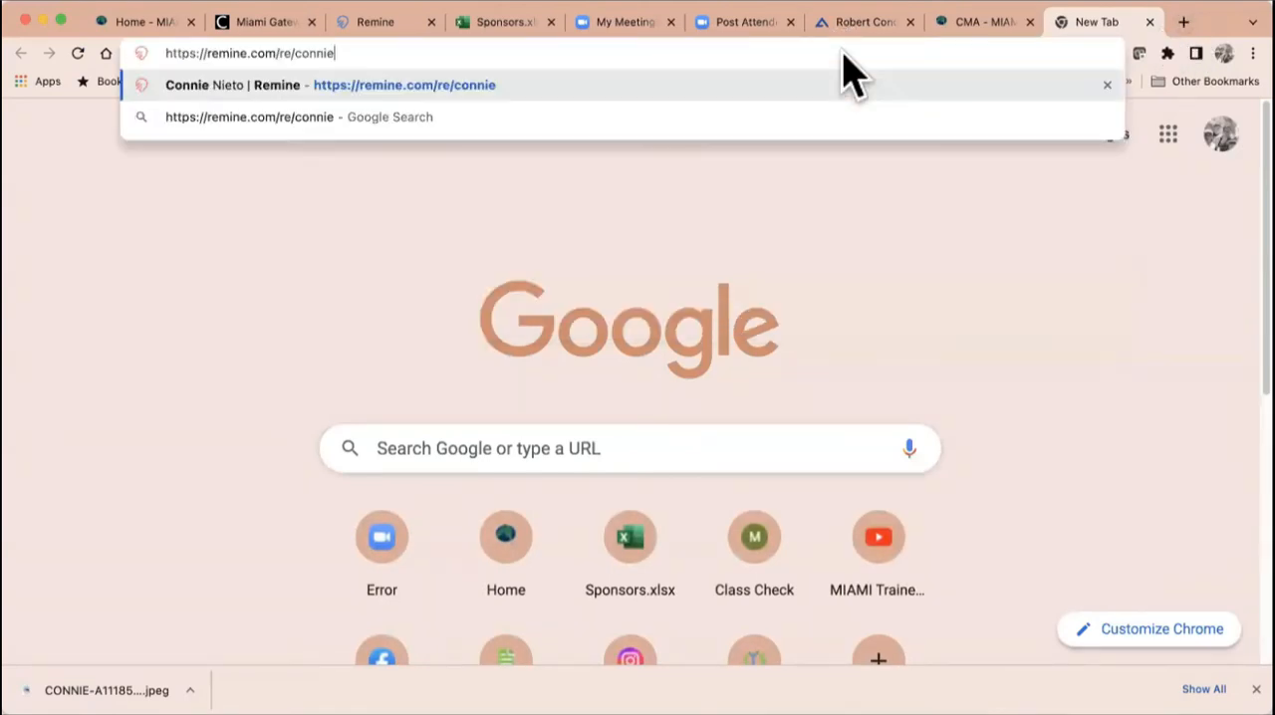
{"action": "key", "text": "Return"}
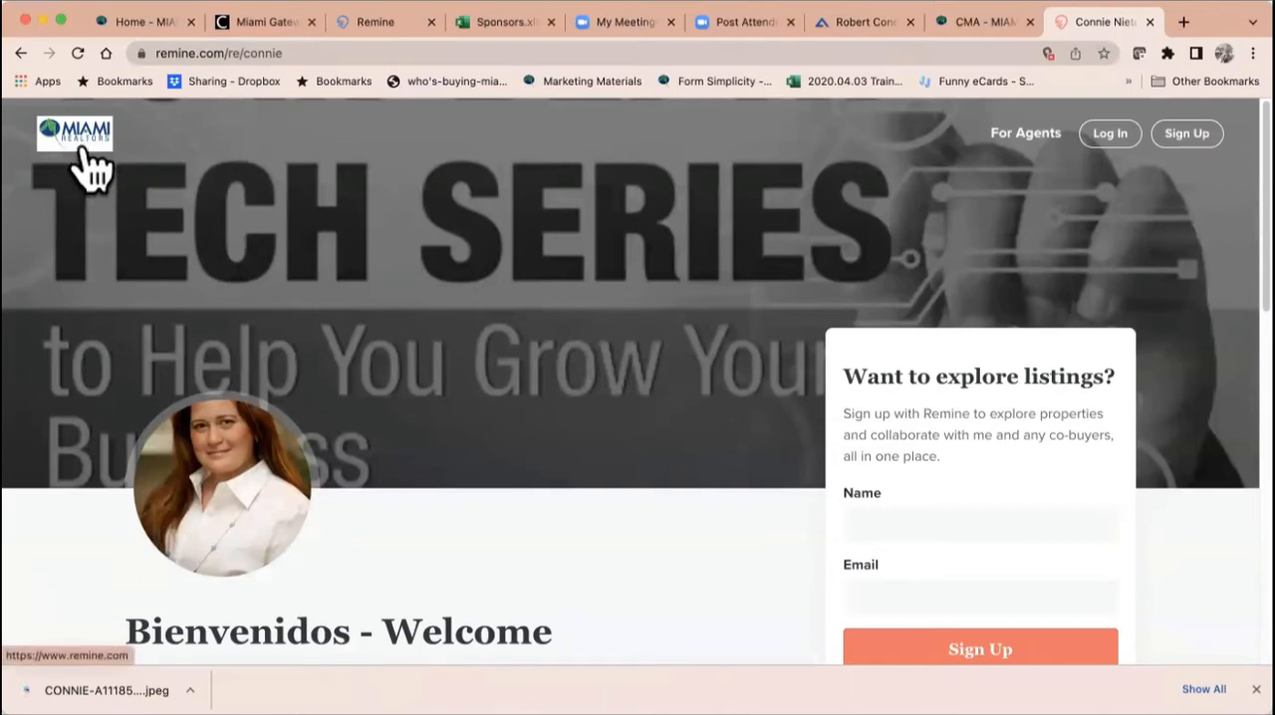
Step: Examine the public profile page's welcome message, social media links, contact details and web address
{"action": "scroll", "coordinate": [637, 503], "scroll_direction": "down", "scroll_amount": 3}
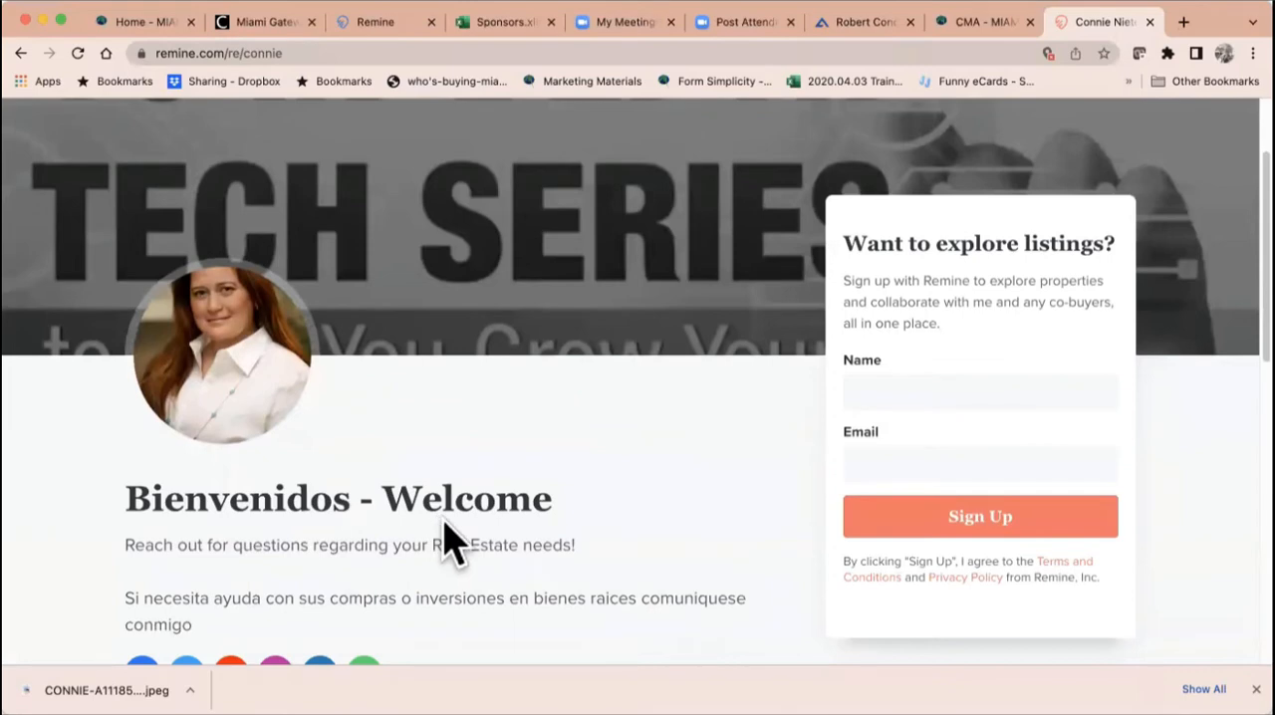
{"action": "scroll", "coordinate": [447, 541], "scroll_direction": "down", "scroll_amount": 2}
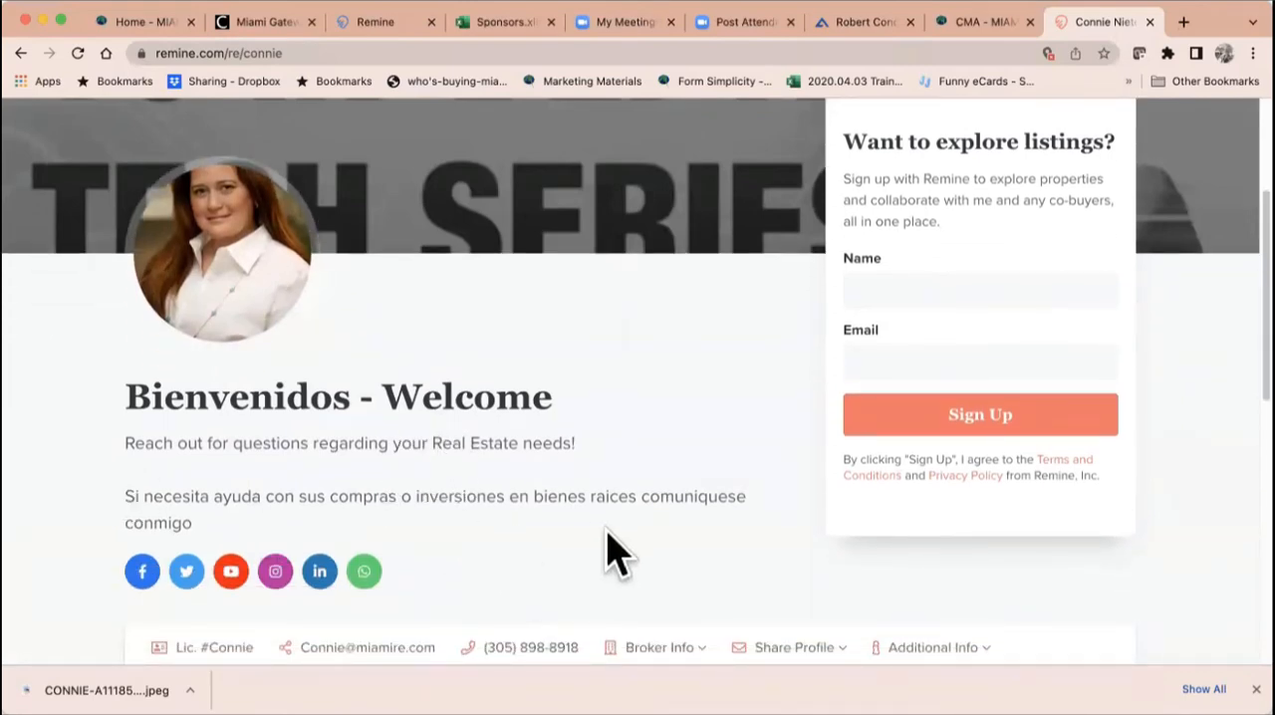
{"action": "scroll", "coordinate": [578, 492], "scroll_direction": "down", "scroll_amount": 3}
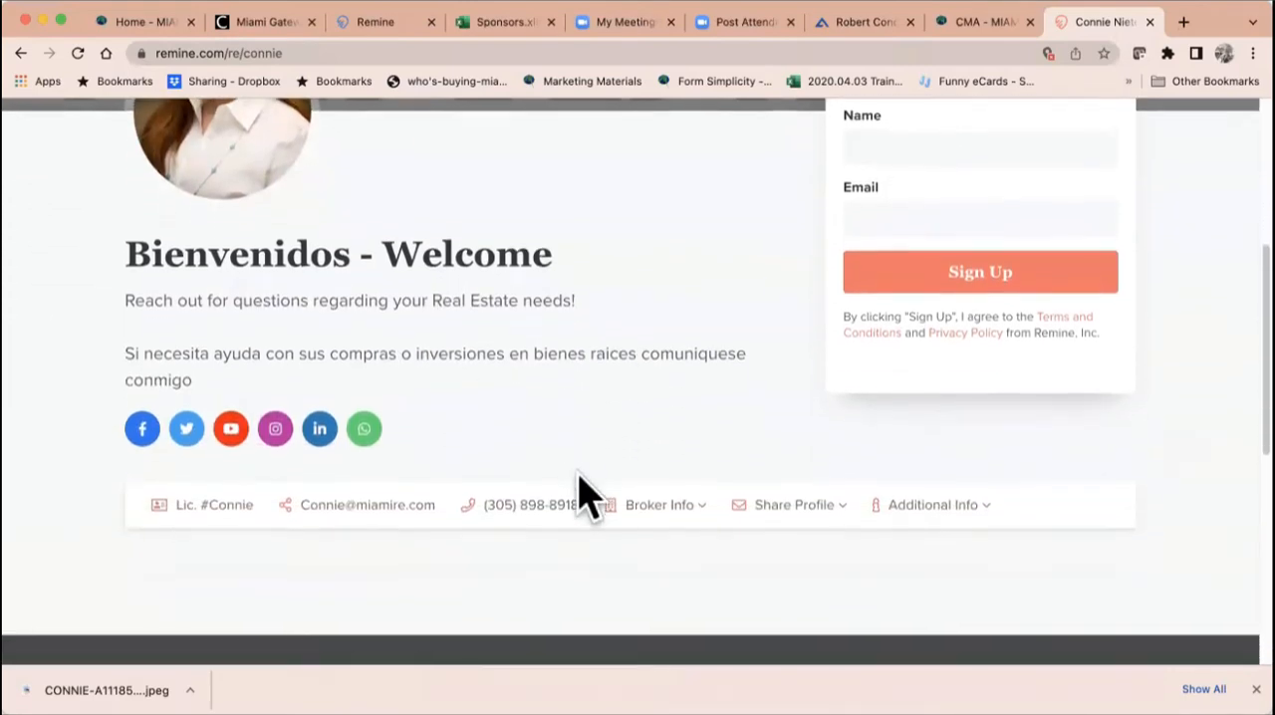
{"action": "scroll", "coordinate": [867, 299], "scroll_direction": "up", "scroll_amount": 2}
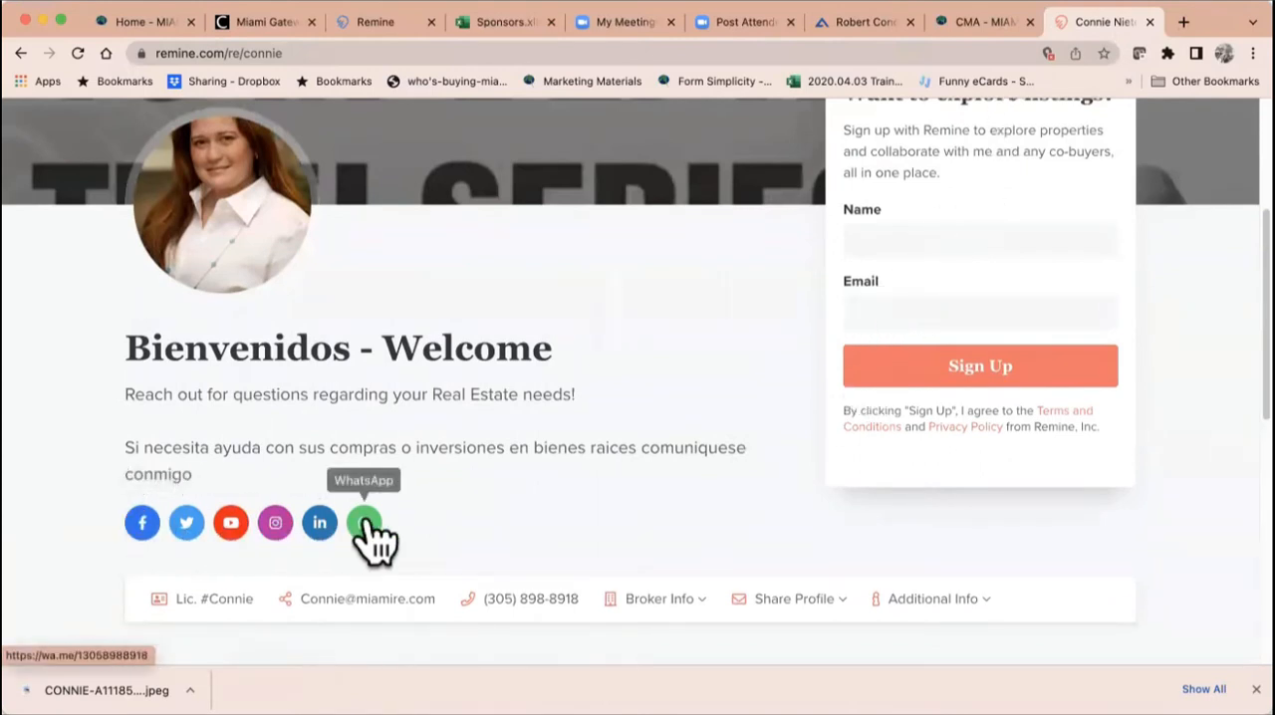
{"action": "scroll", "coordinate": [370, 538], "scroll_direction": "down", "scroll_amount": 1}
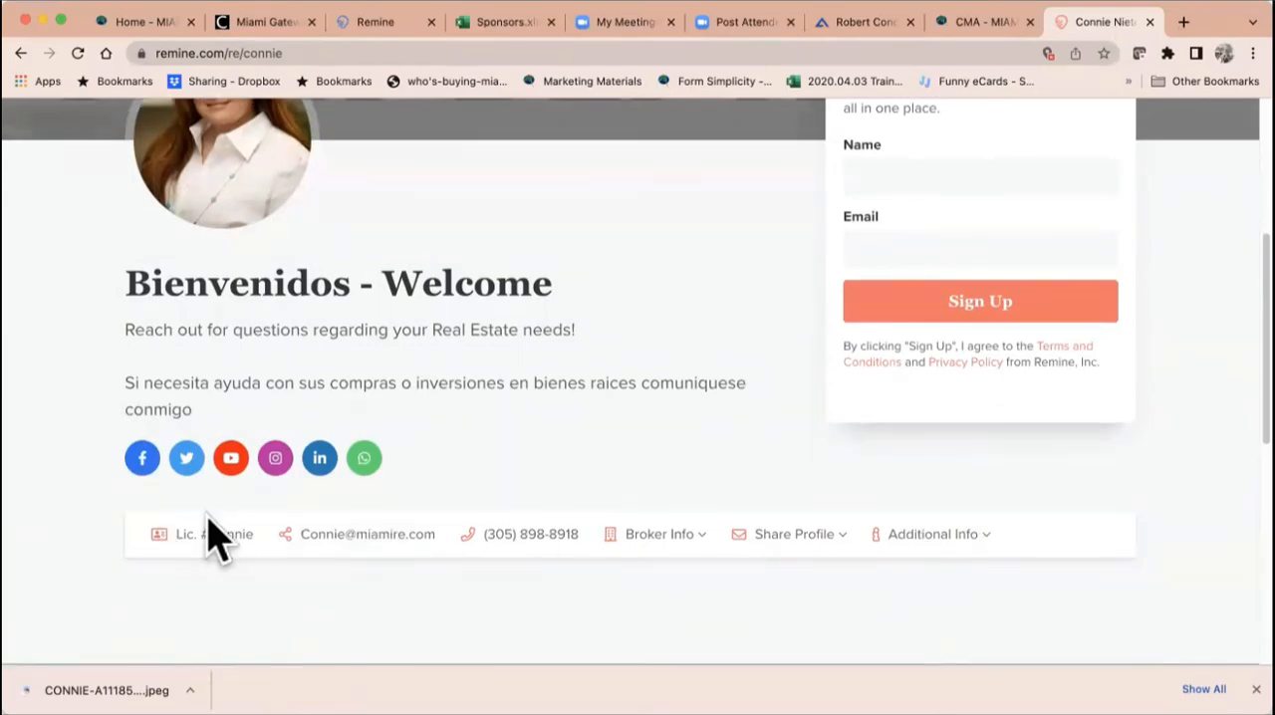
{"action": "scroll", "coordinate": [614, 390], "scroll_direction": "up", "scroll_amount": 3}
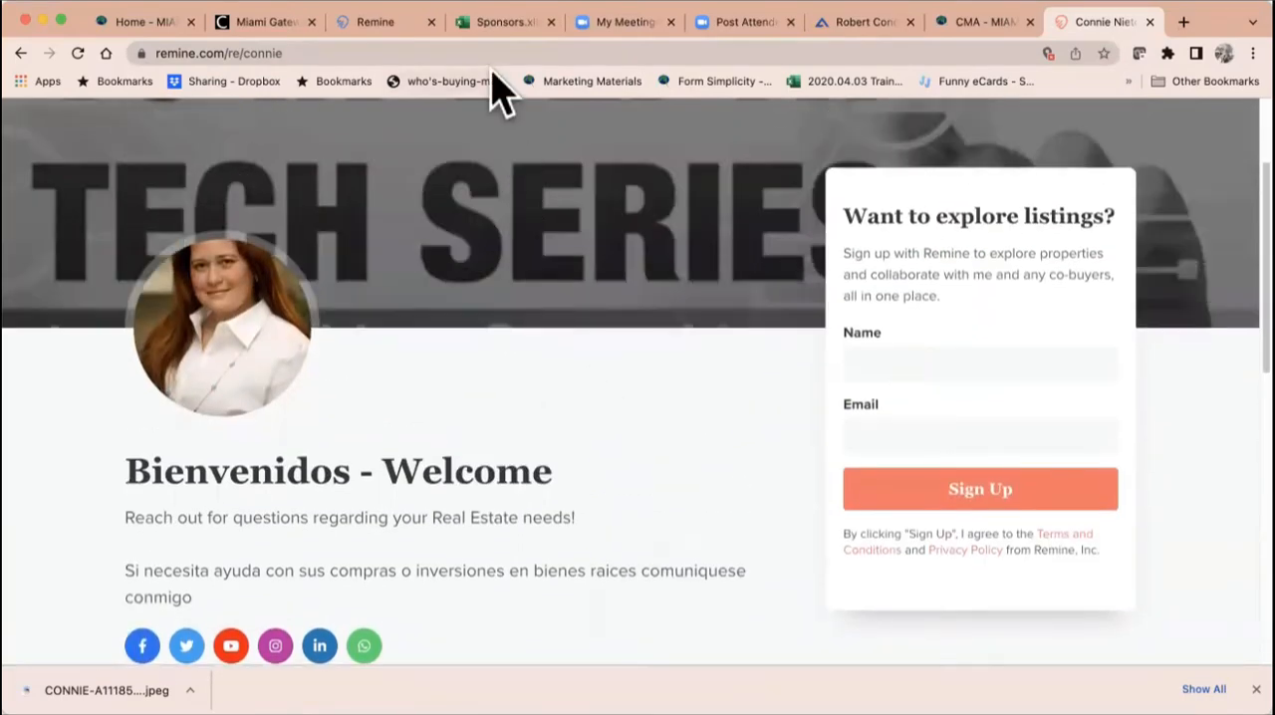
{"action": "left_click", "coordinate": [487, 50]}
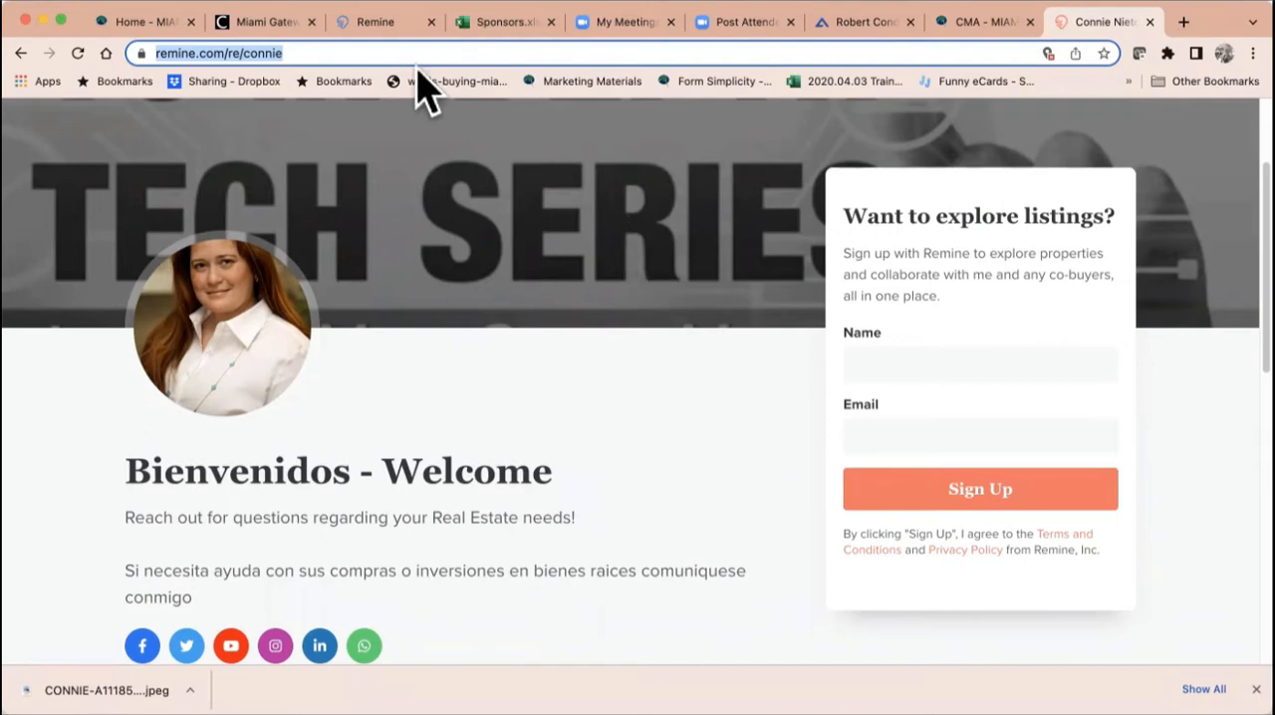
Step: Return to the Remine profile settings, open the Social Profile's Welcome Message for editing at its title, and save it
{"action": "left_click", "coordinate": [375, 24]}
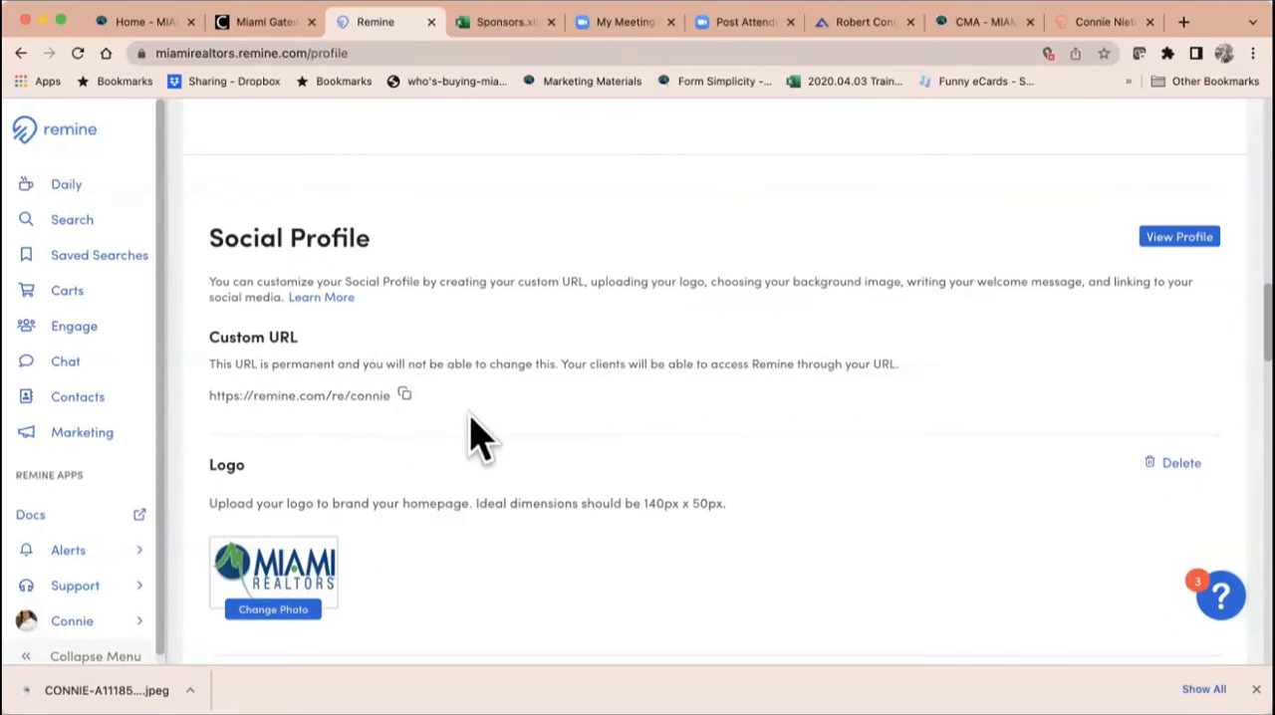
{"action": "scroll", "coordinate": [505, 388], "scroll_direction": "down", "scroll_amount": 1}
{"action": "scroll", "coordinate": [506, 388], "scroll_direction": "down", "scroll_amount": 3}
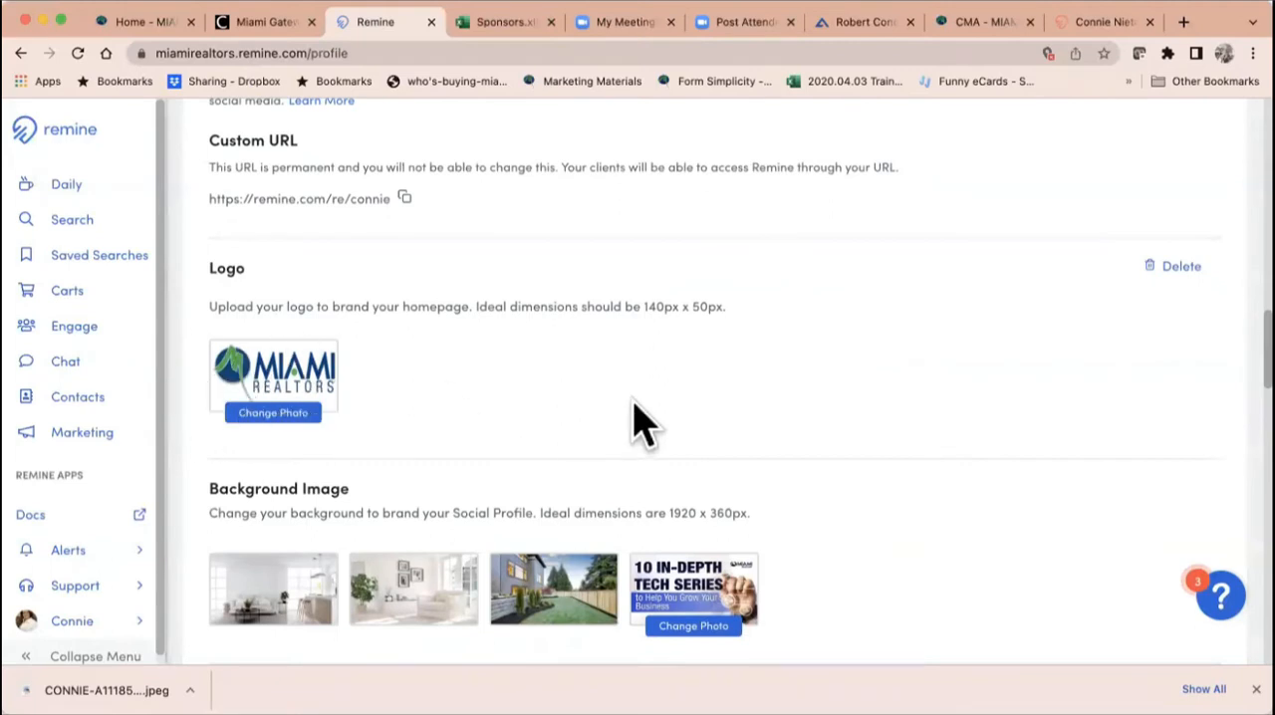
{"action": "scroll", "coordinate": [633, 421], "scroll_direction": "down", "scroll_amount": 4}
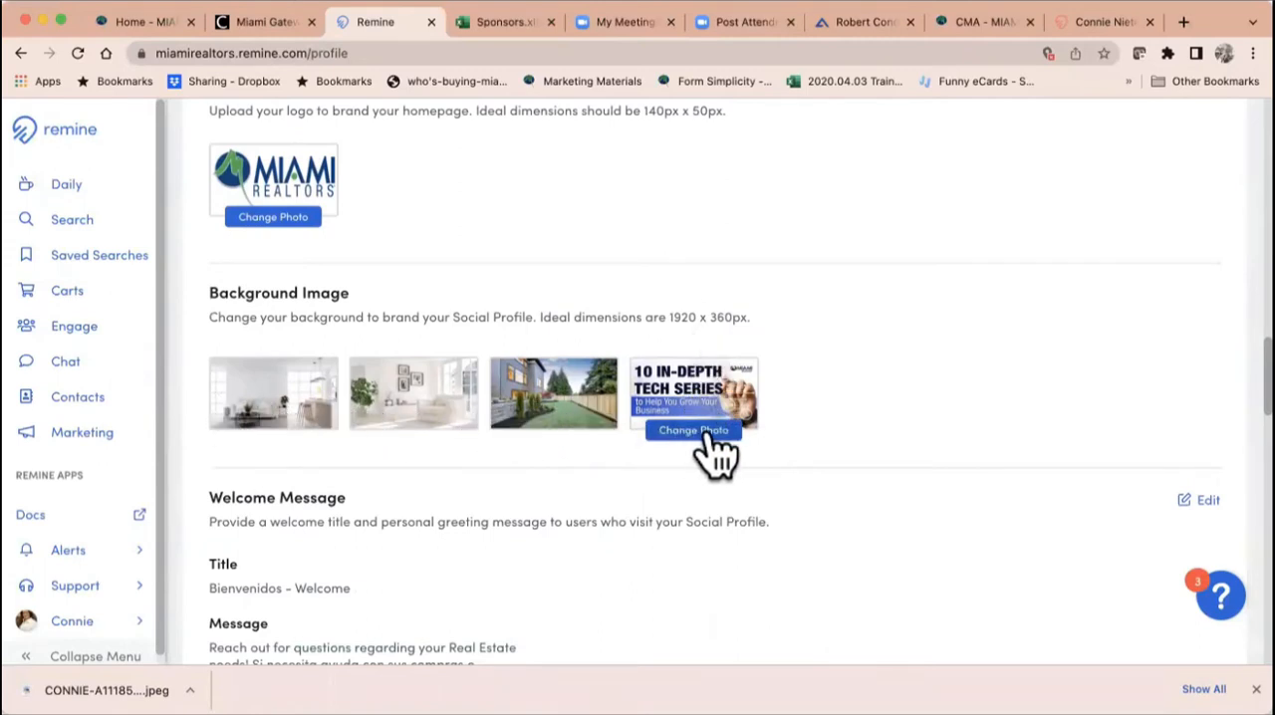
{"action": "scroll", "coordinate": [717, 453], "scroll_direction": "down", "scroll_amount": 5}
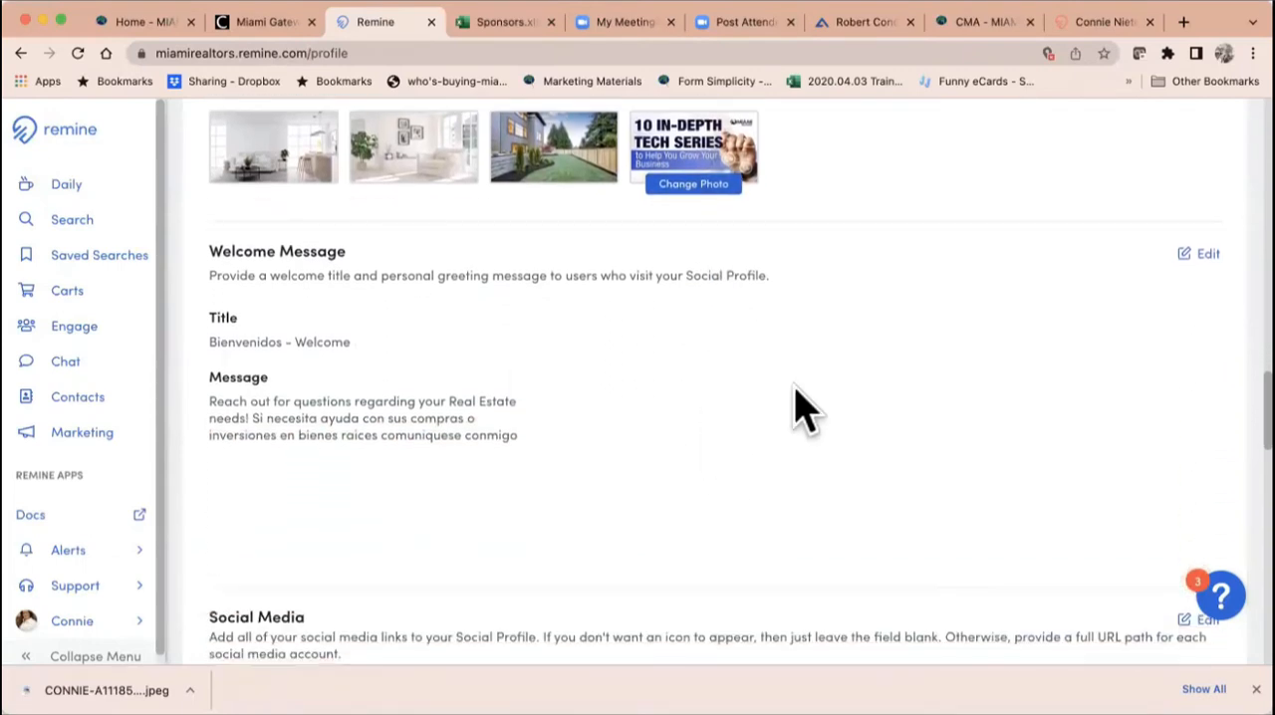
{"action": "left_click", "coordinate": [1203, 255]}
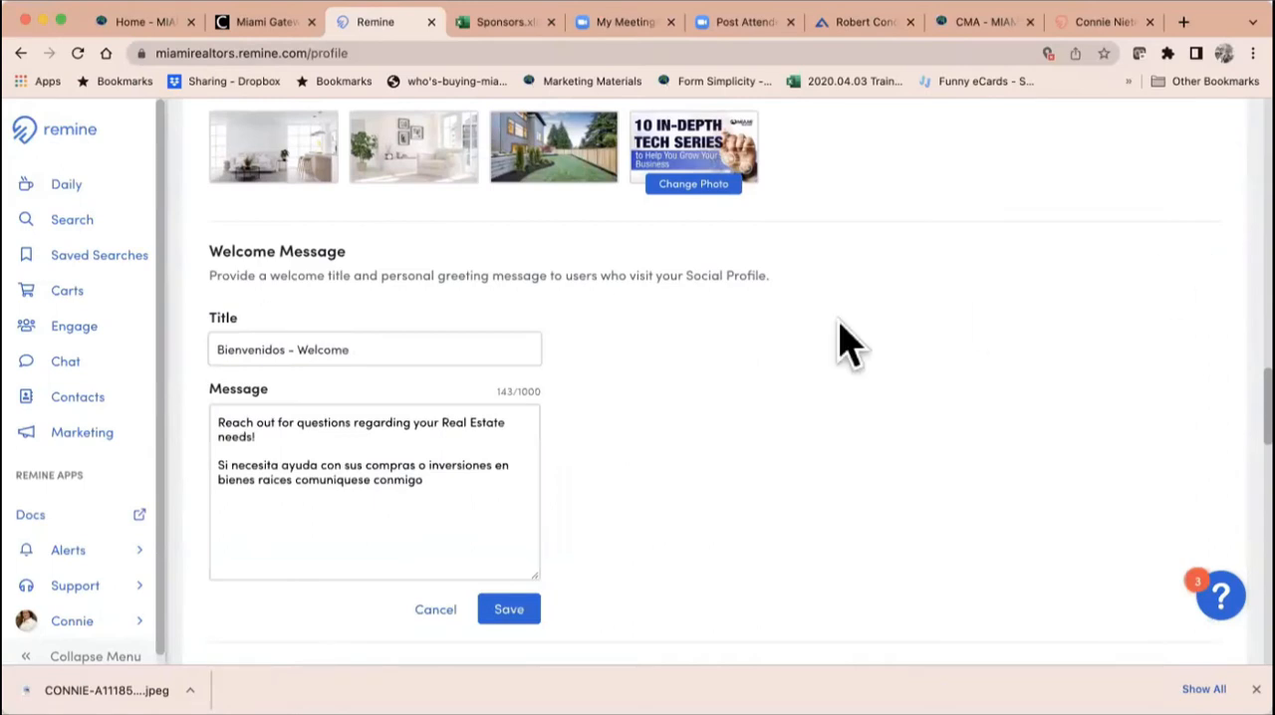
{"action": "left_click", "coordinate": [427, 353]}
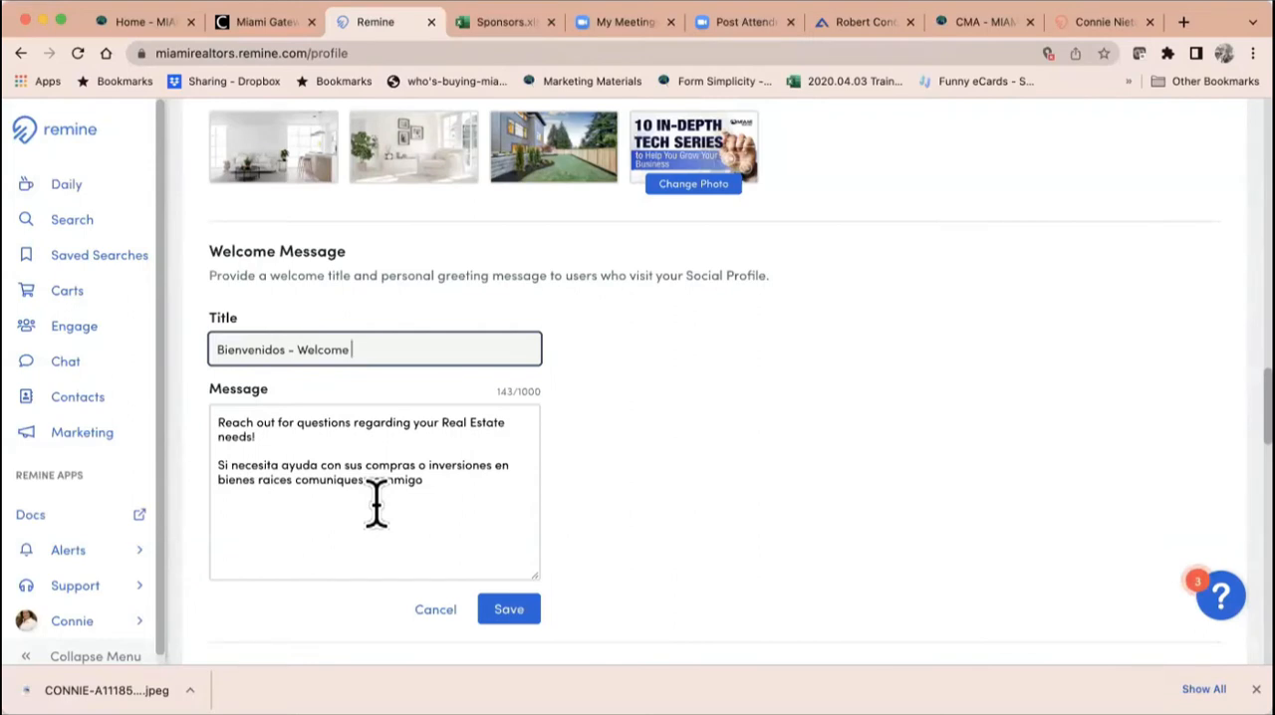
{"action": "left_click", "coordinate": [513, 609]}
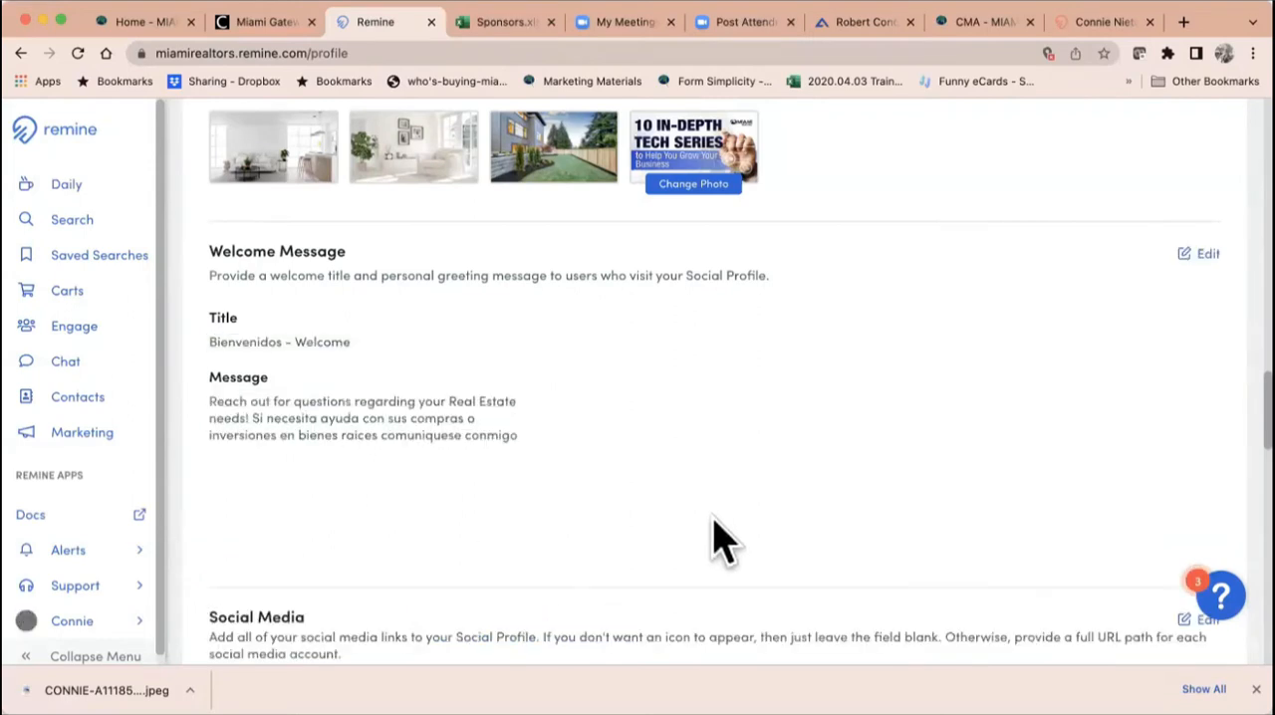
Step: Open the Social Media links for editing and go through the fields from Facebook down to Google Maps
{"action": "scroll", "coordinate": [713, 538], "scroll_direction": "down", "scroll_amount": 5}
{"action": "scroll", "coordinate": [714, 520], "scroll_direction": "down", "scroll_amount": 4}
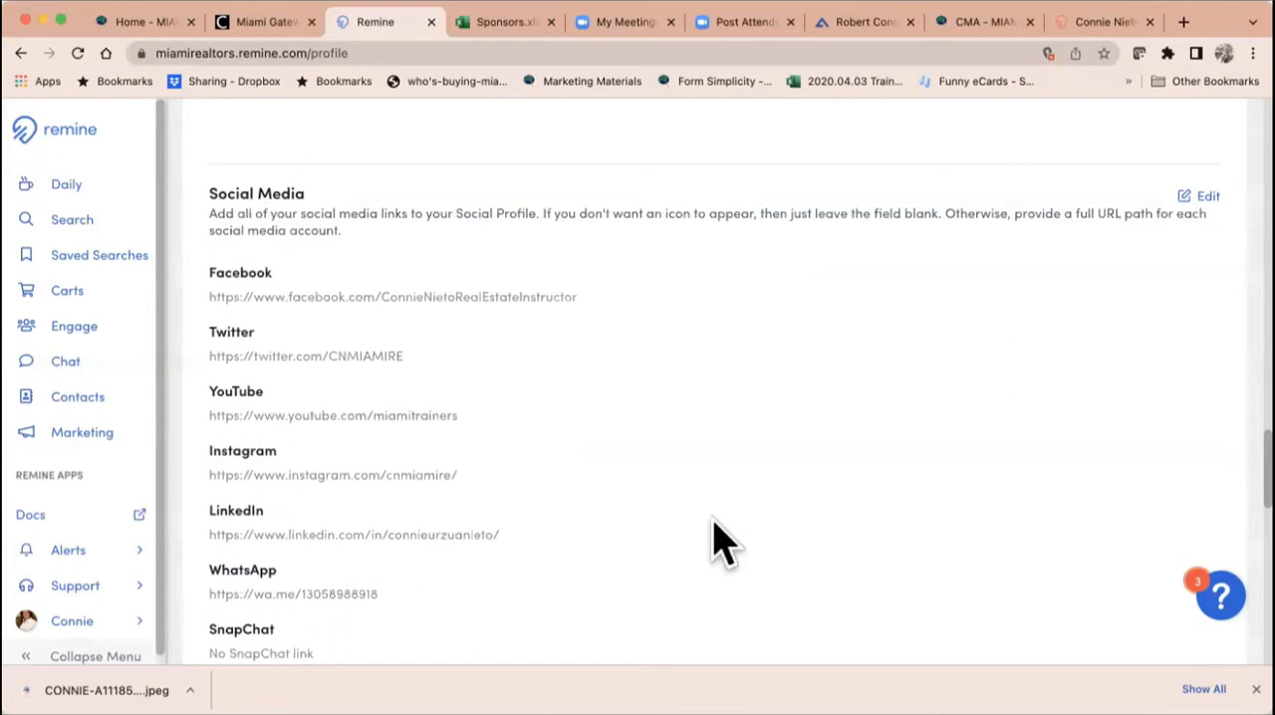
{"action": "scroll", "coordinate": [722, 543], "scroll_direction": "down", "scroll_amount": 2}
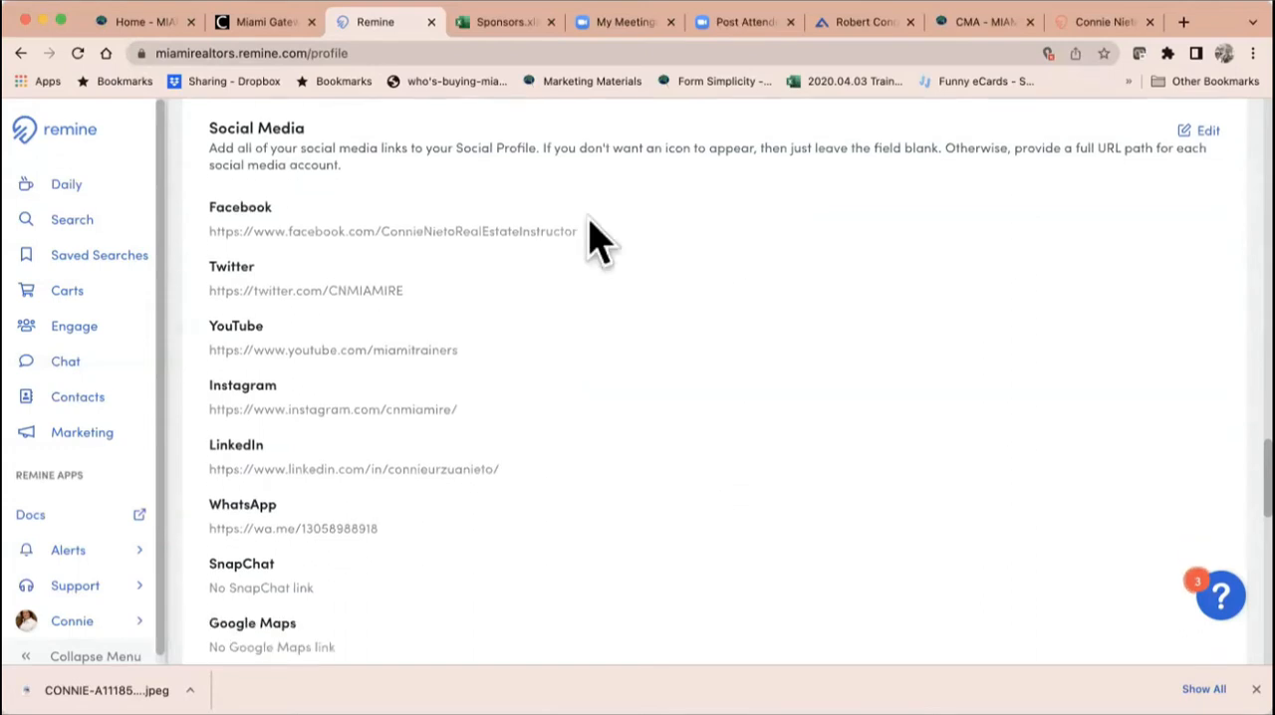
{"action": "left_click", "coordinate": [1206, 130]}
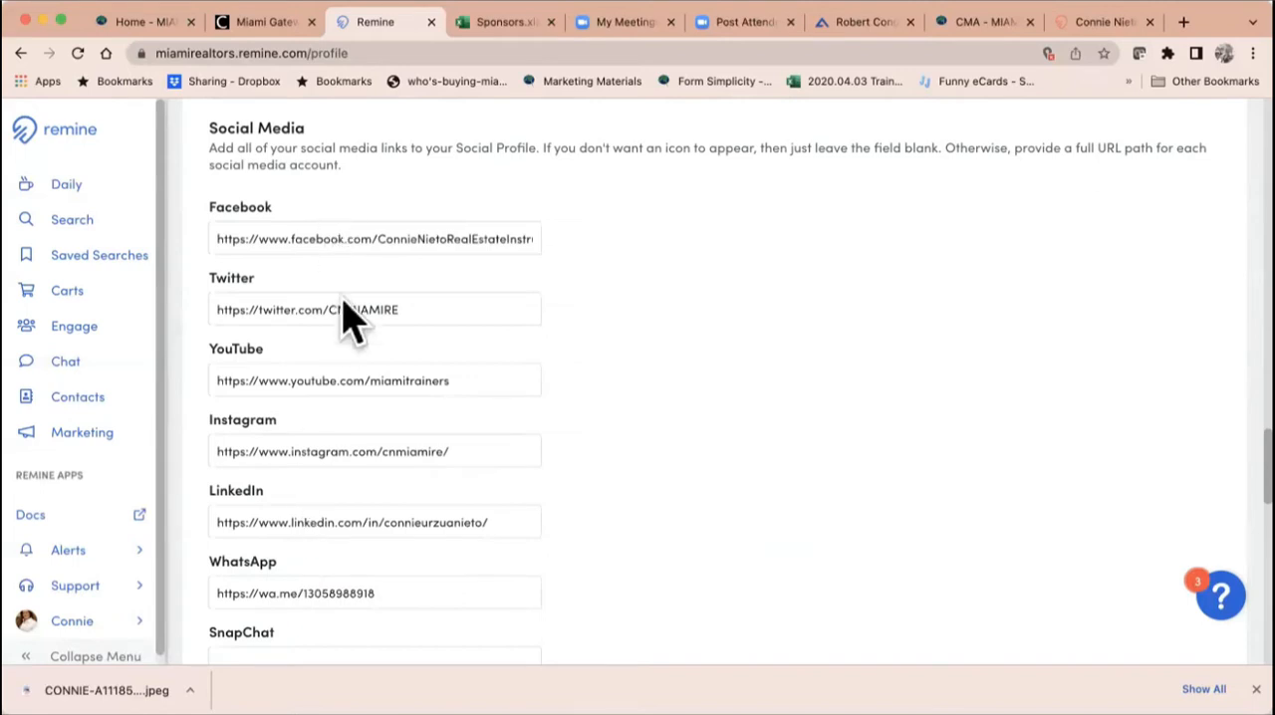
{"action": "scroll", "coordinate": [572, 568], "scroll_direction": "down", "scroll_amount": 1}
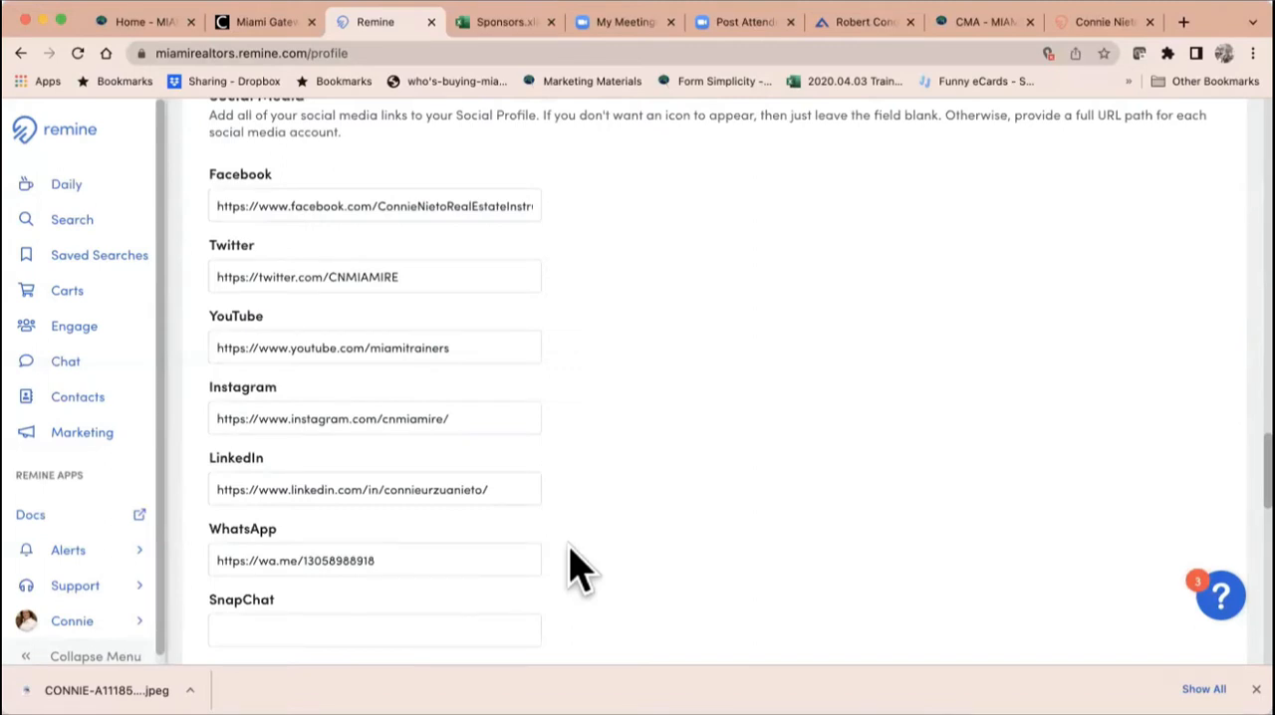
{"action": "scroll", "coordinate": [572, 567], "scroll_direction": "down", "scroll_amount": 1}
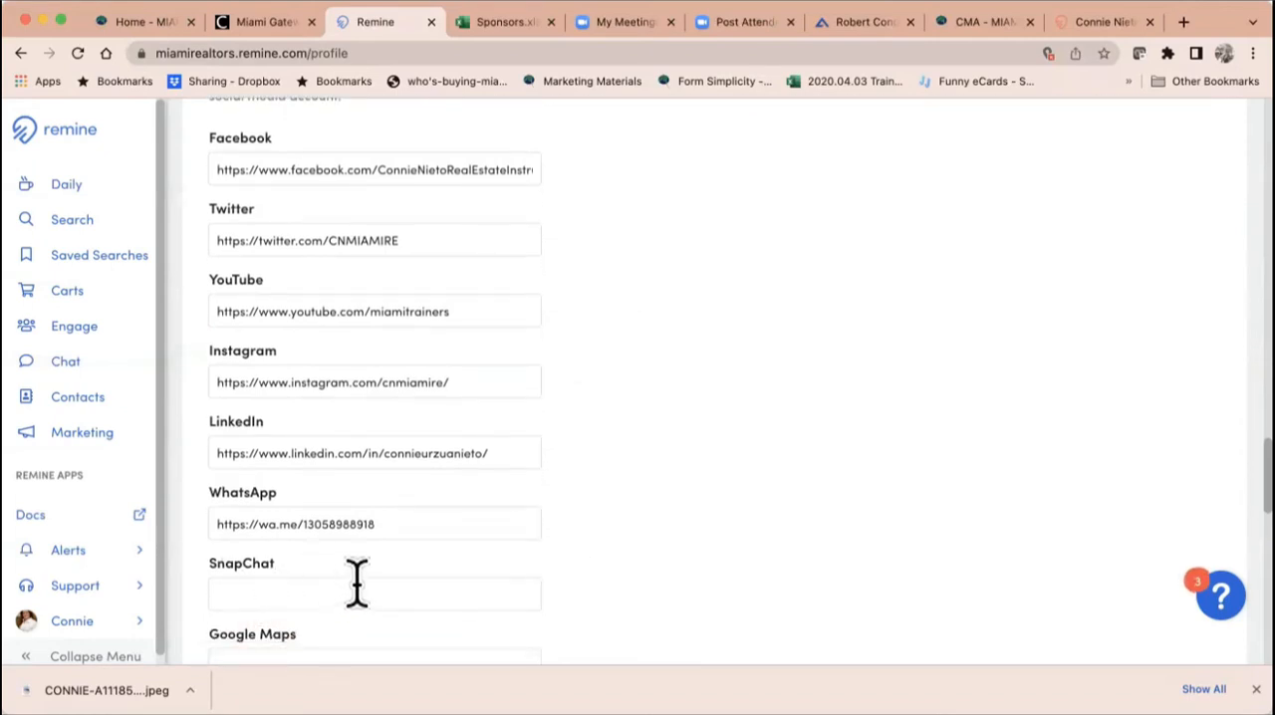
{"action": "scroll", "coordinate": [356, 583], "scroll_direction": "down", "scroll_amount": 2}
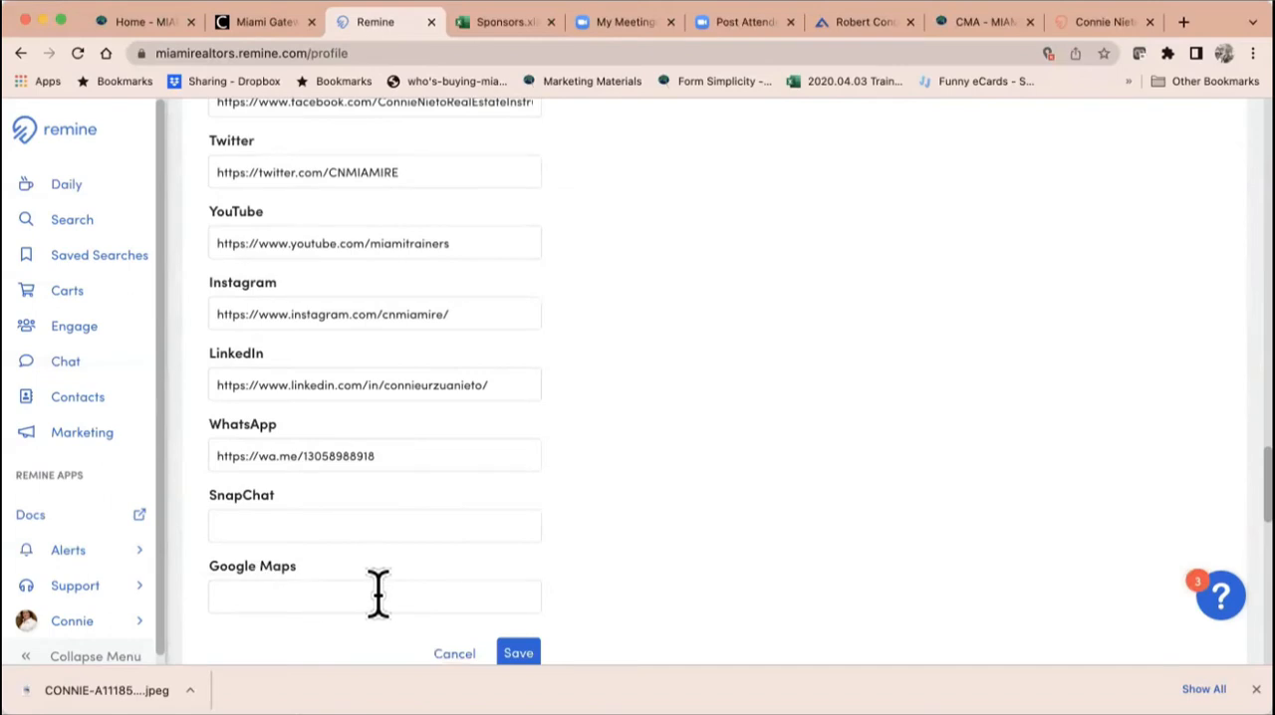
Step: Check the social media icons on the public profile page, and select the WhatsApp link in the Remine settings
{"action": "left_click", "coordinate": [1089, 28]}
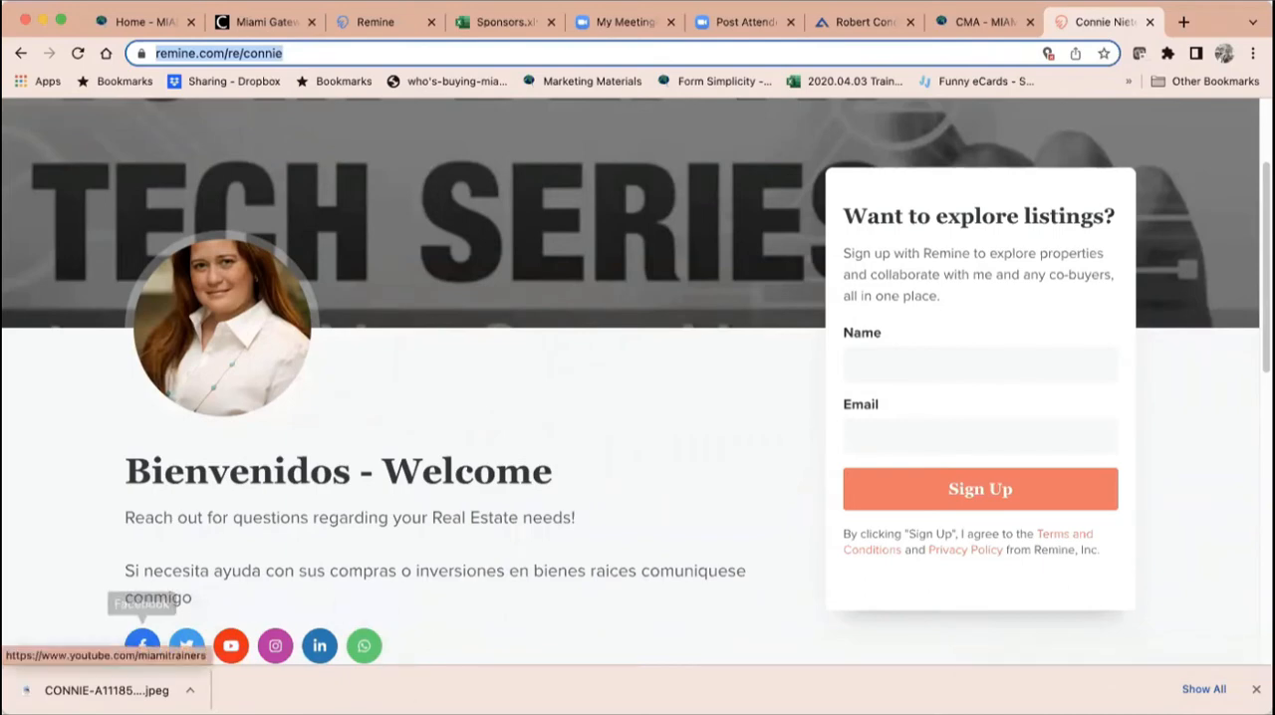
{"action": "left_click", "coordinate": [377, 30]}
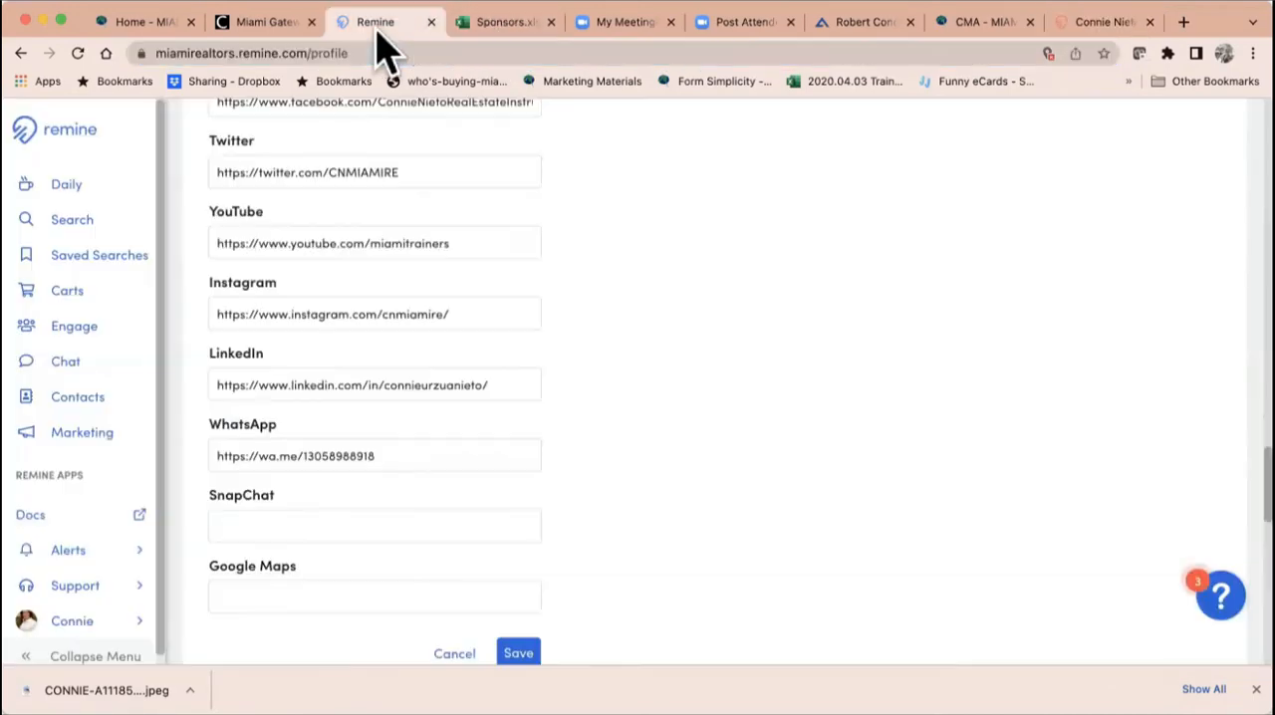
{"action": "left_click", "coordinate": [279, 455]}
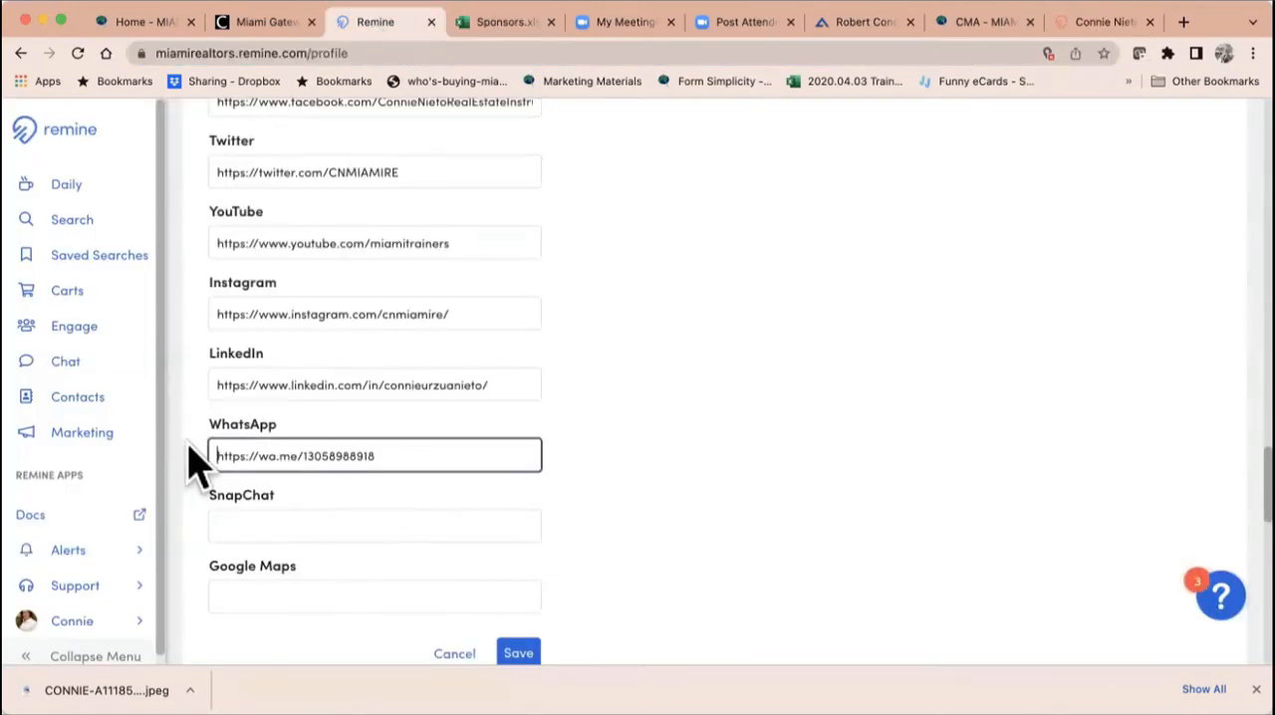
{"action": "left_click_drag", "start_coordinate": [392, 457], "coordinate": [199, 449]}
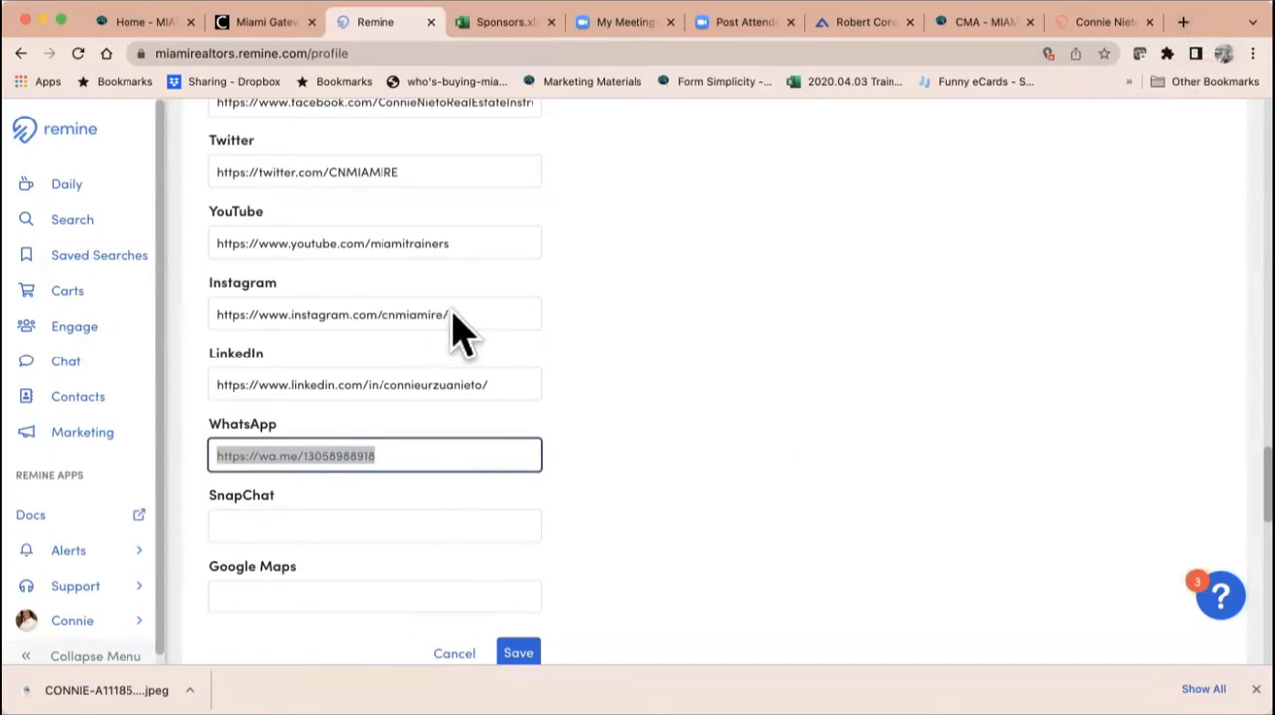
Step: Open Instagram in a new browser tab
{"action": "left_click", "coordinate": [1183, 22]}
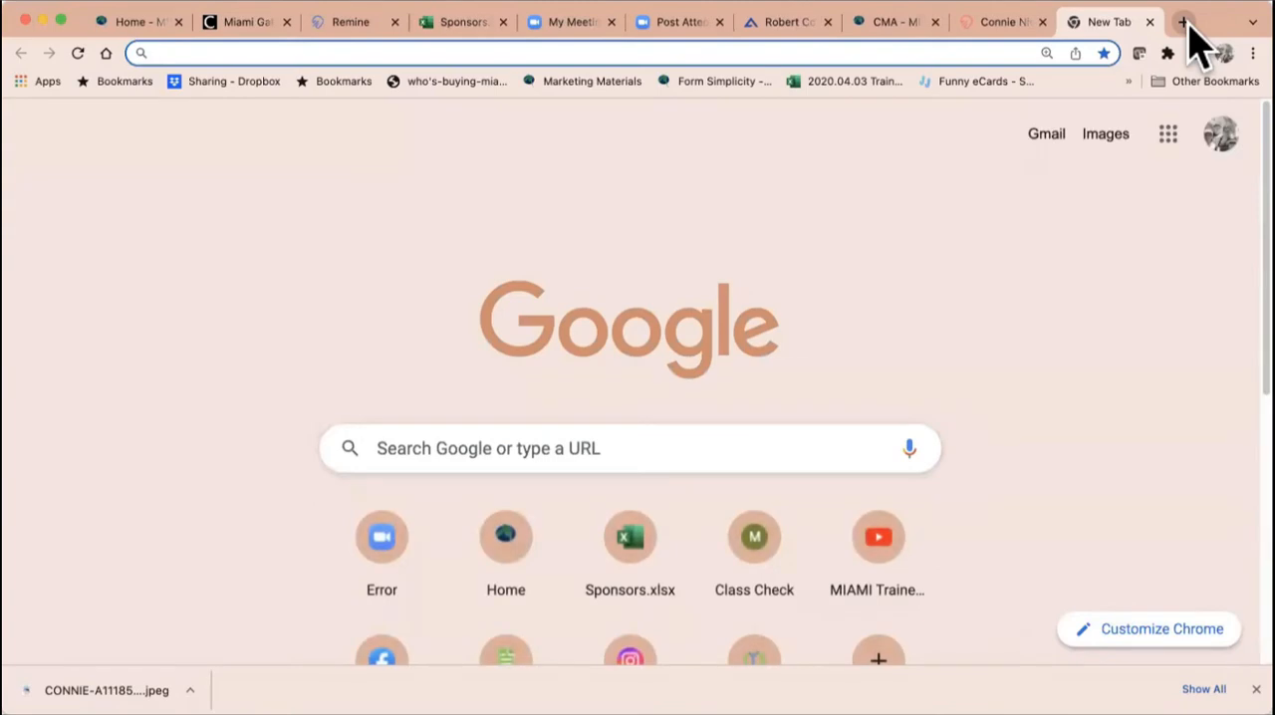
{"action": "type", "text": "ins"}
{"action": "key", "text": "Return"}
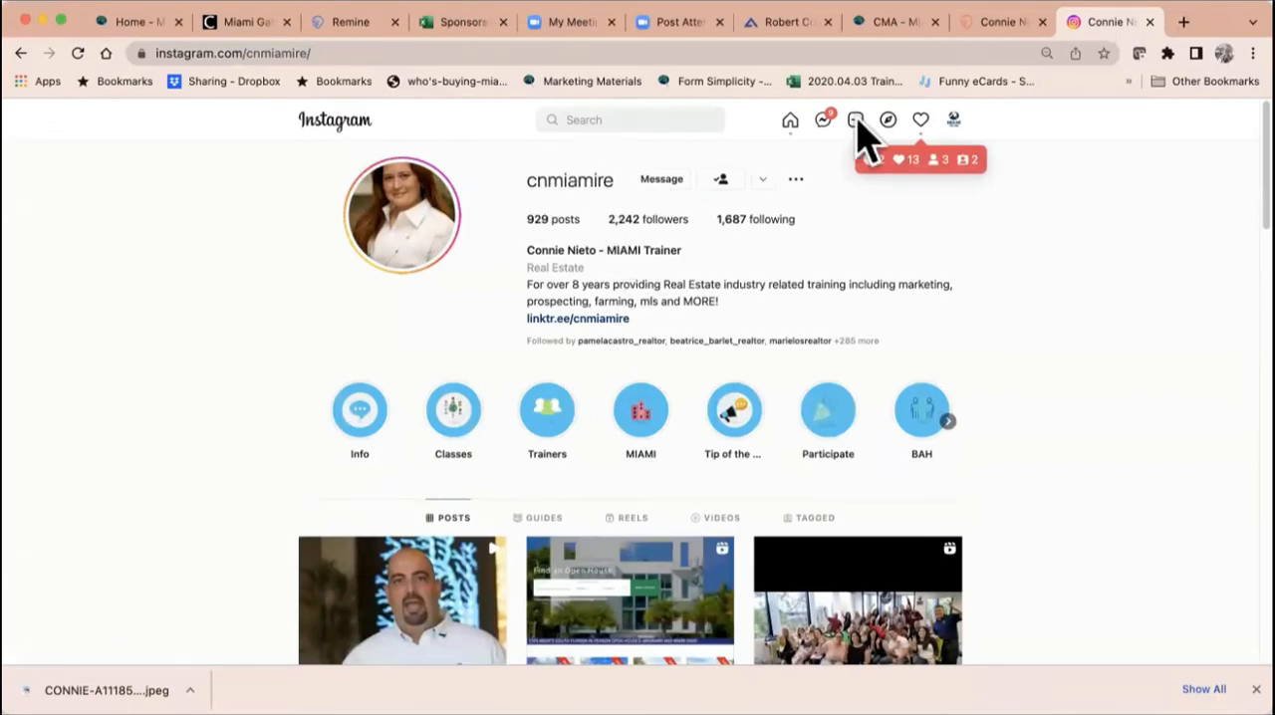
Step: Log out of the current Instagram account, log in to the agent's own account, and open its profile page
{"action": "left_click", "coordinate": [953, 120]}
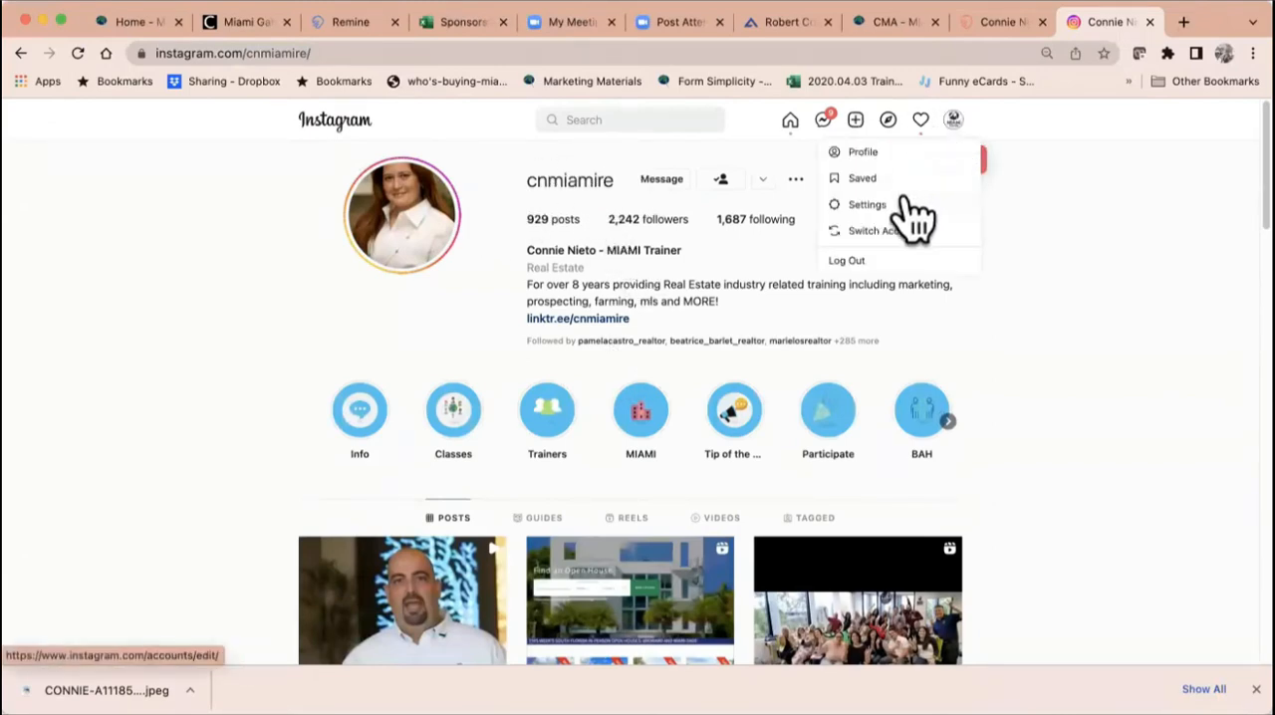
{"action": "left_click", "coordinate": [875, 263]}
{"action": "left_click", "coordinate": [636, 419]}
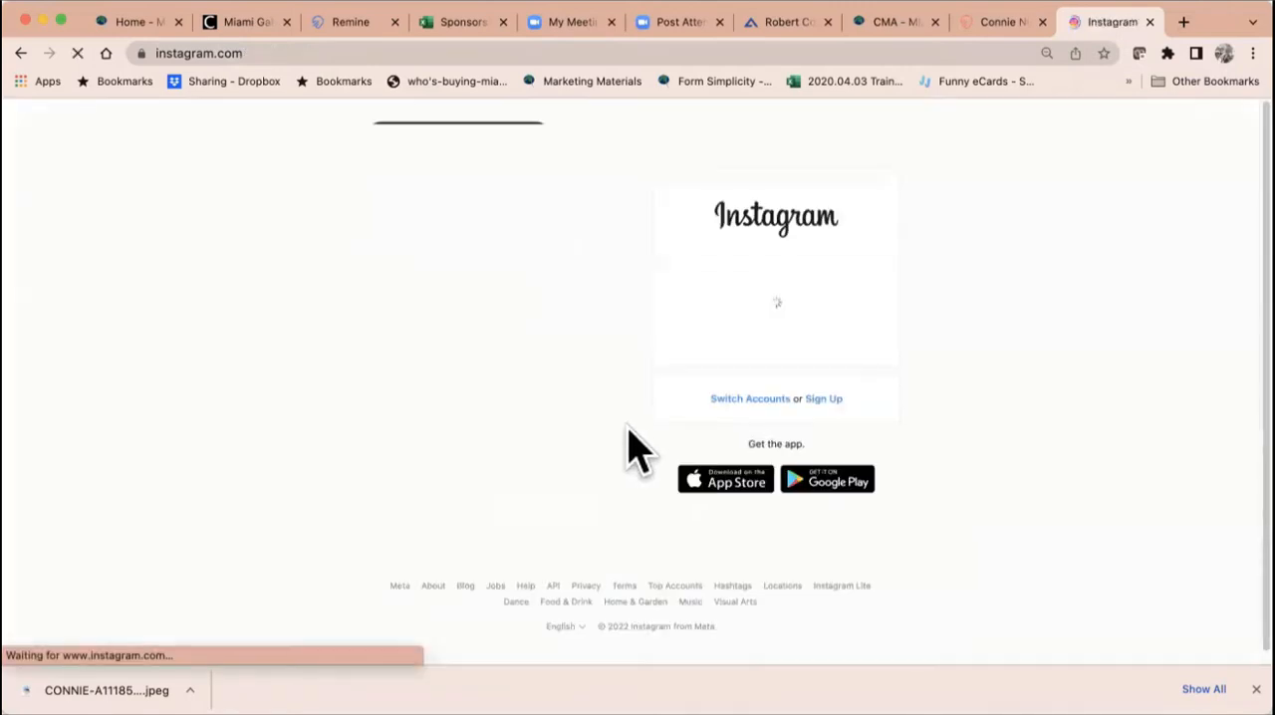
{"action": "left_click", "coordinate": [866, 263]}
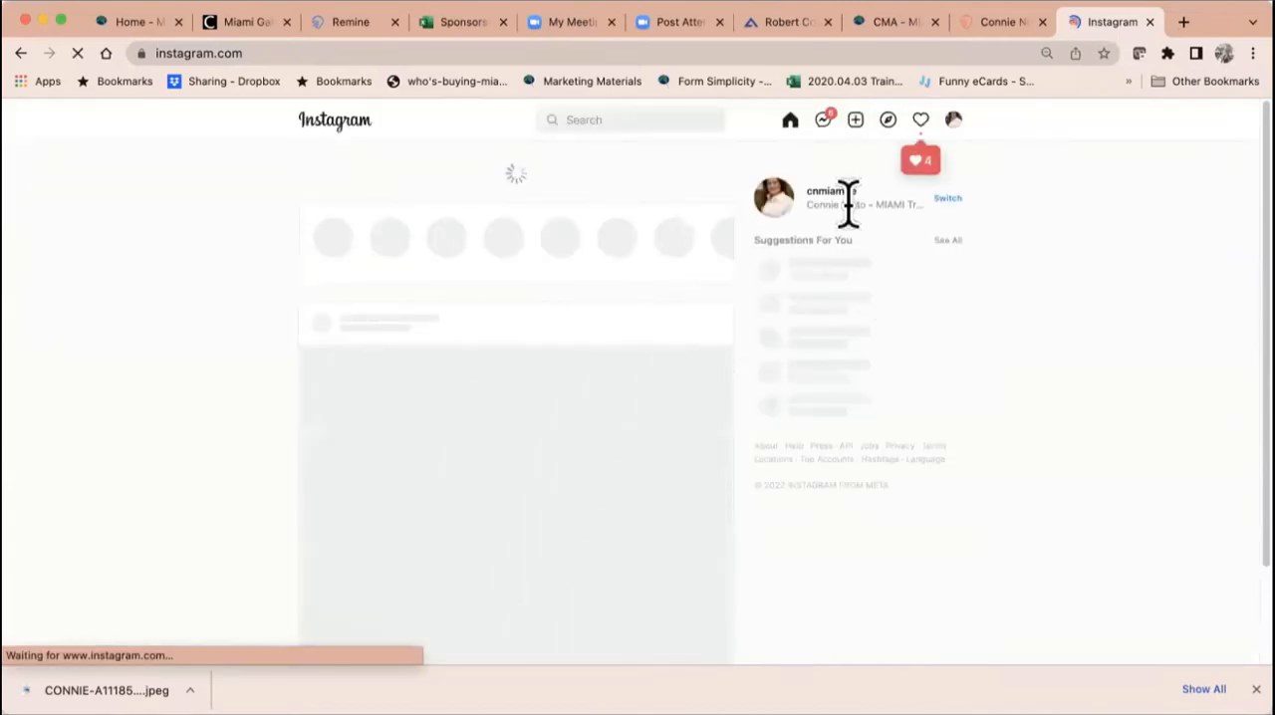
{"action": "left_click", "coordinate": [829, 194]}
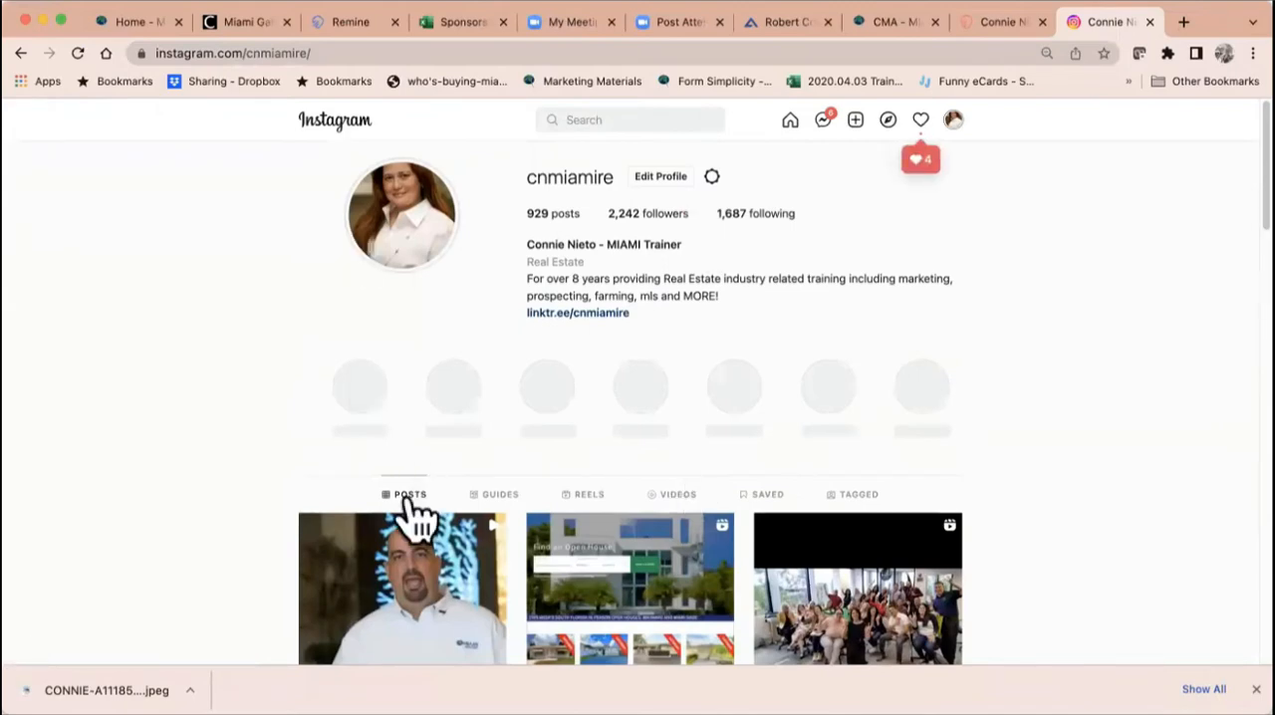
Step: Copy the Instagram profile's web address and replace the Instagram link in Remine's Social Media settings with it
{"action": "left_click", "coordinate": [350, 53]}
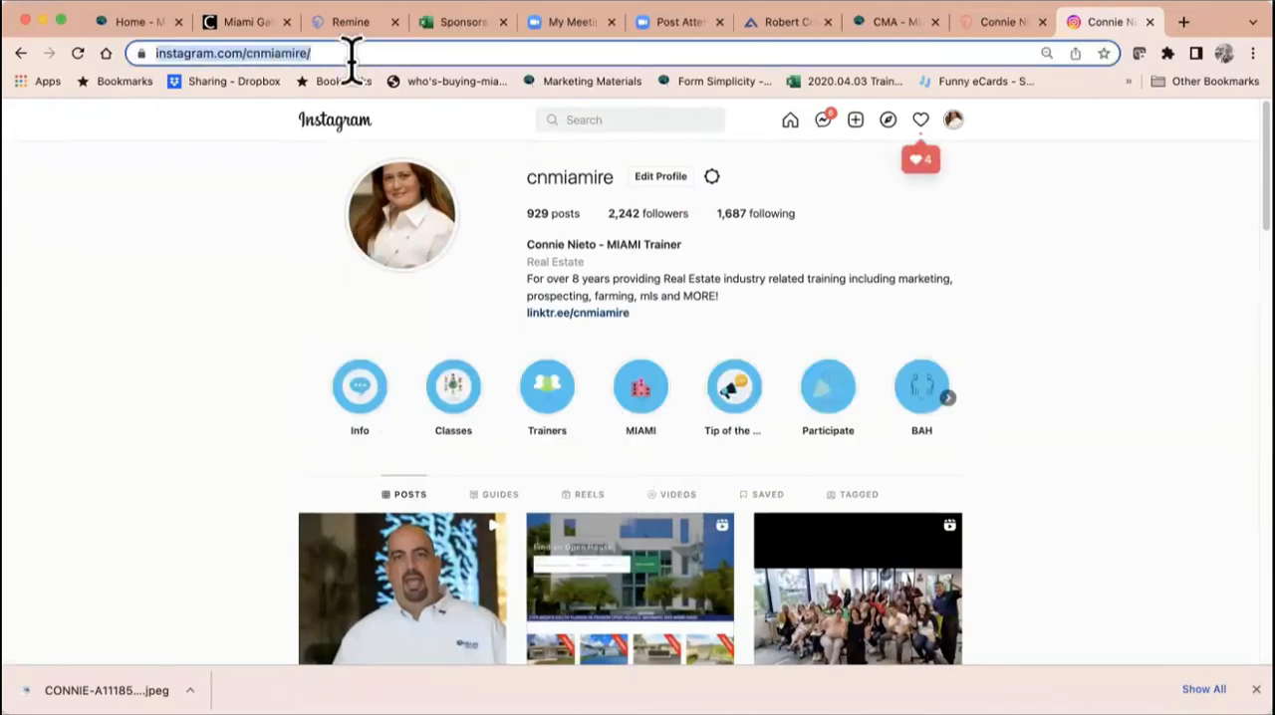
{"action": "right_click", "coordinate": [351, 53]}
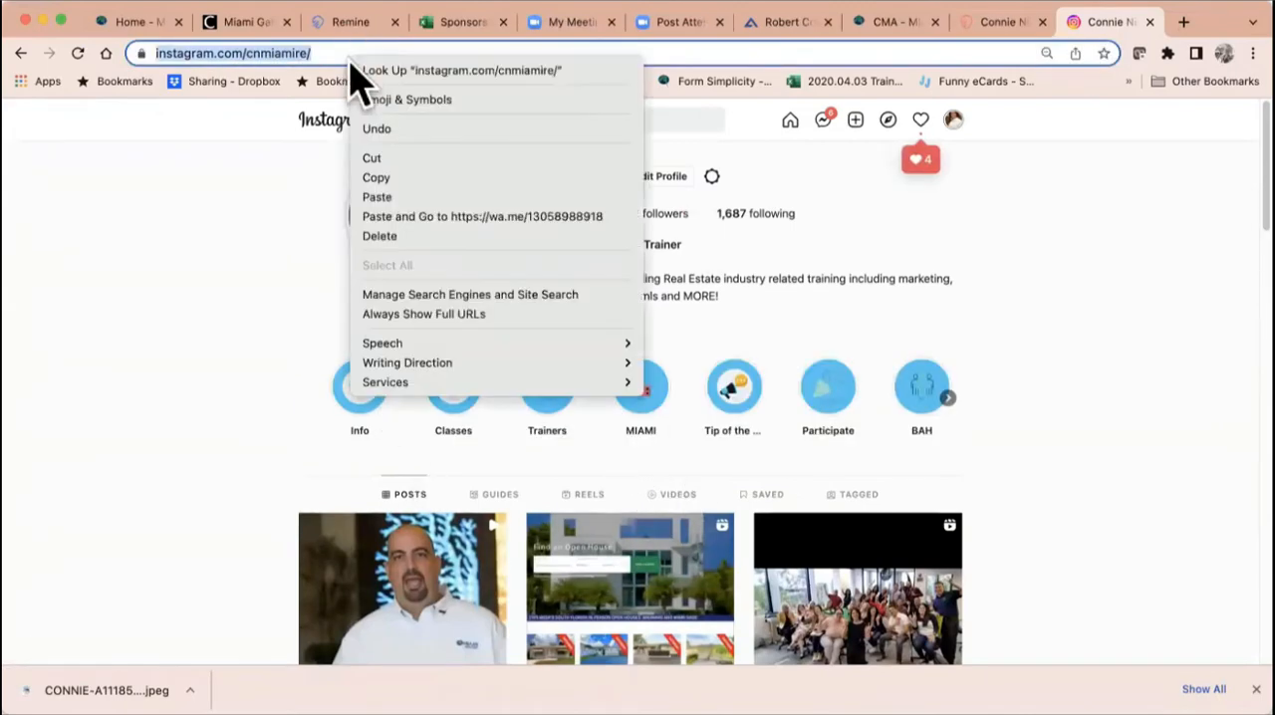
{"action": "left_click", "coordinate": [390, 177]}
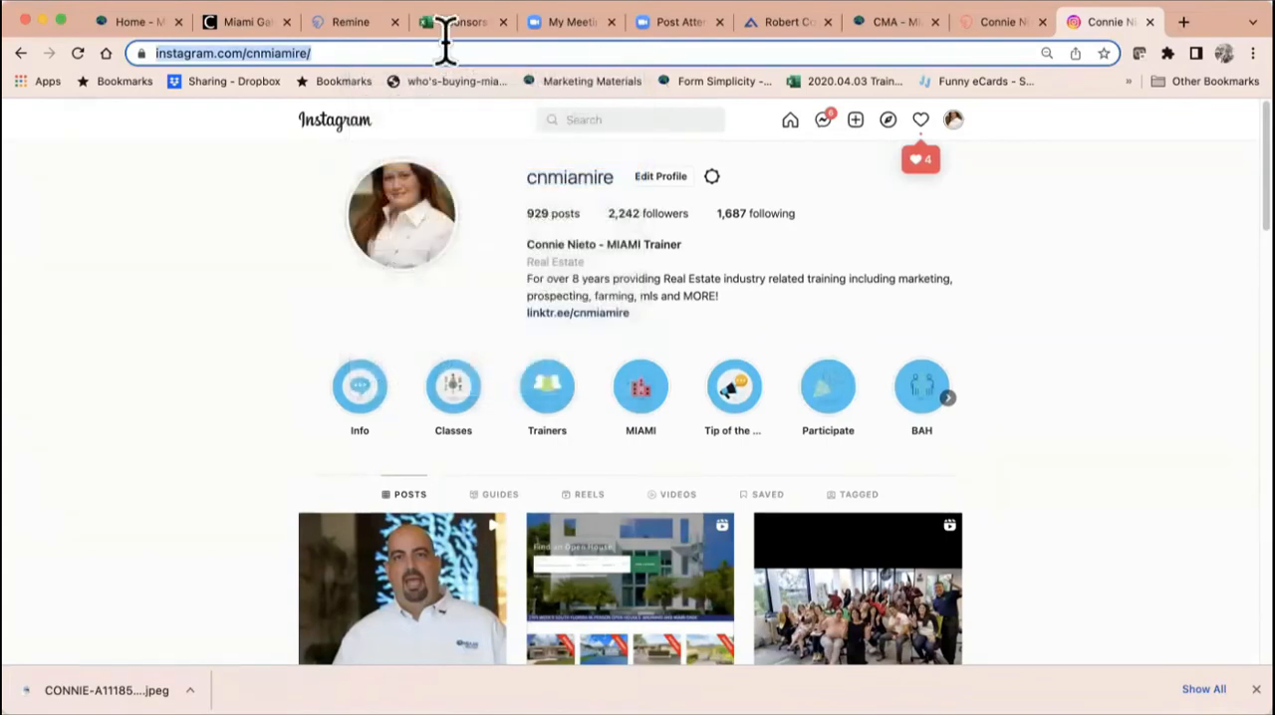
{"action": "left_click", "coordinate": [351, 22]}
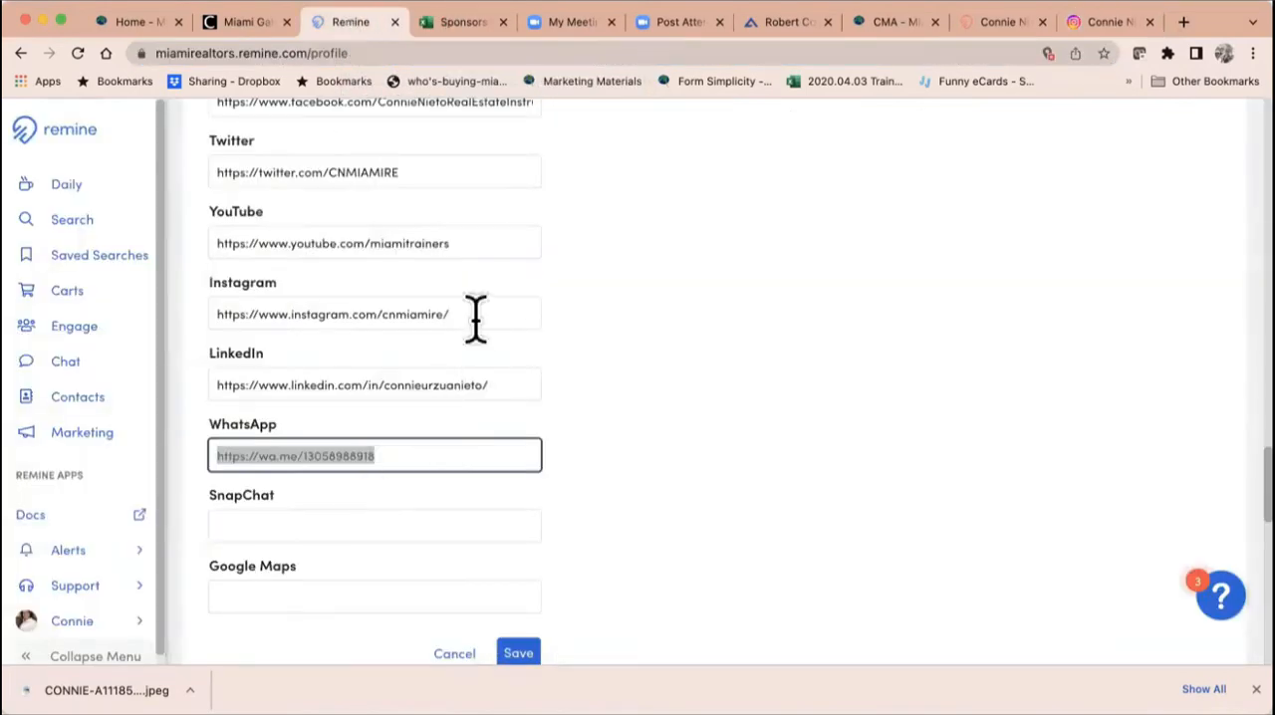
{"action": "left_click_drag", "start_coordinate": [475, 315], "coordinate": [99, 288]}
{"action": "key", "text": "super+c"}
{"action": "key", "text": "BackSpace"}
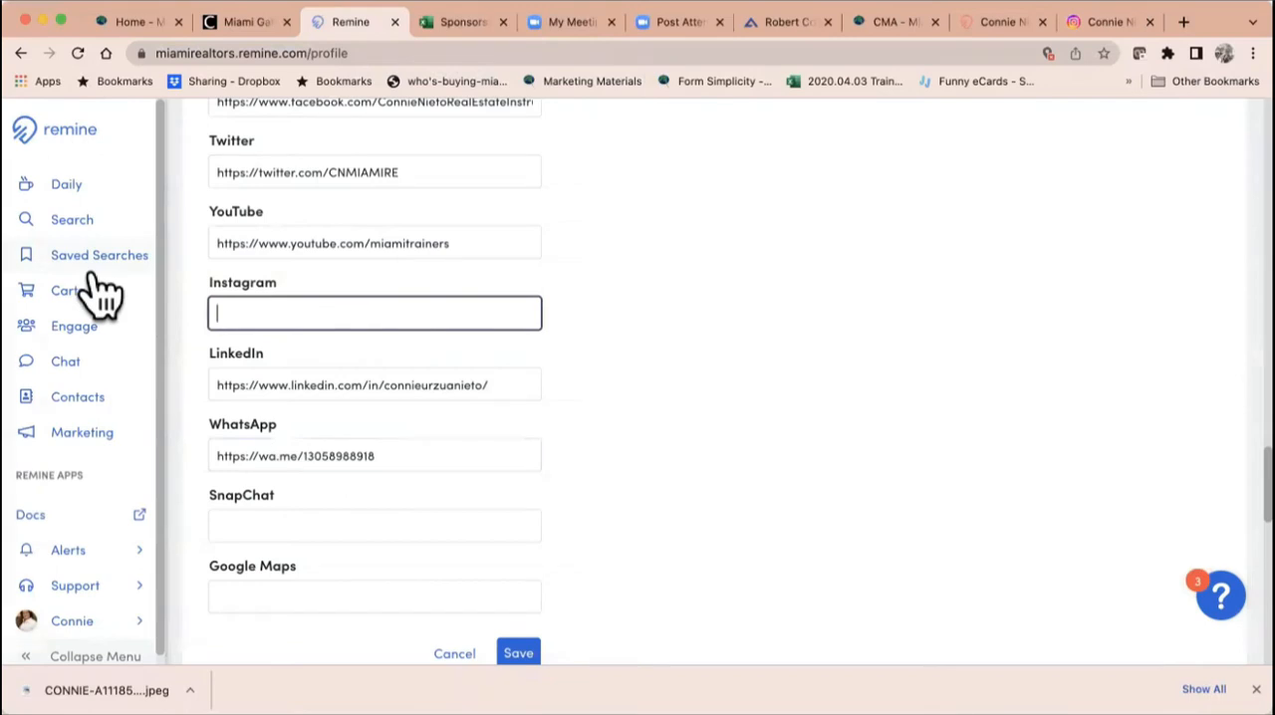
{"action": "key", "text": "super+v"}
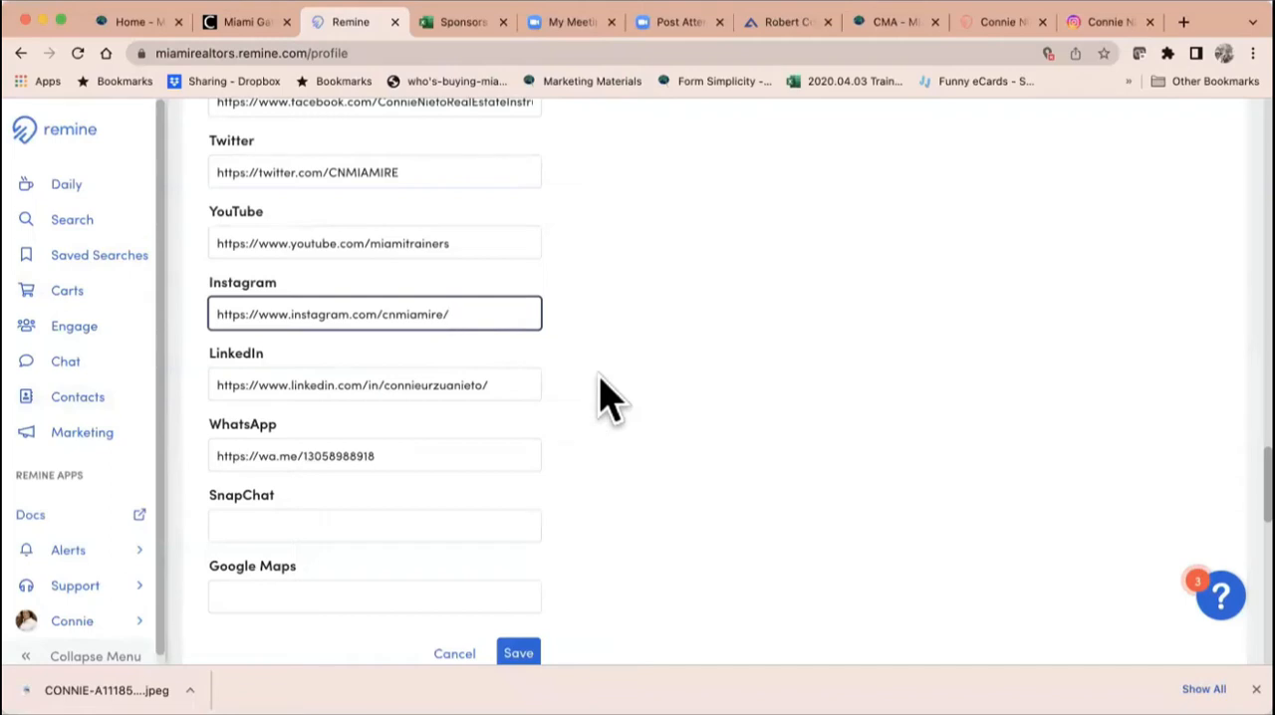
Step: Review the Social Media link fields and save them
{"action": "scroll", "coordinate": [545, 247], "scroll_direction": "up", "scroll_amount": 1}
{"action": "scroll", "coordinate": [555, 269], "scroll_direction": "up", "scroll_amount": 3}
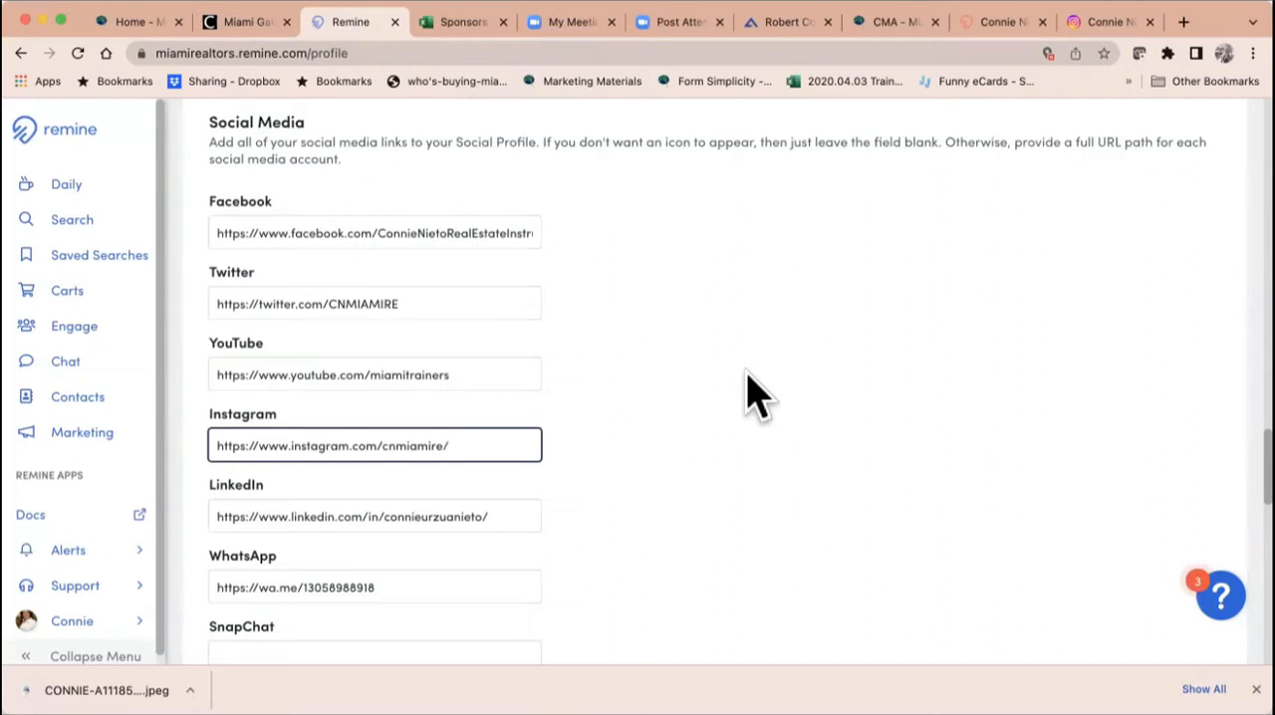
{"action": "scroll", "coordinate": [747, 393], "scroll_direction": "down", "scroll_amount": 4}
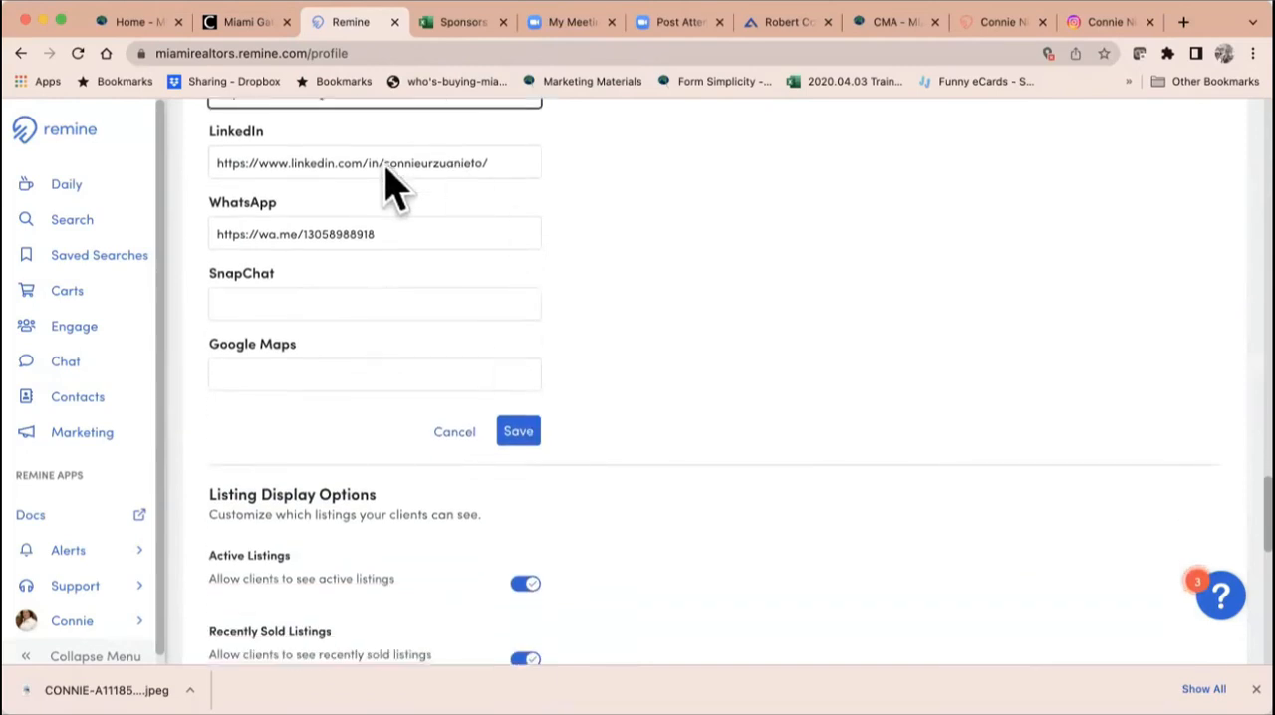
{"action": "left_click", "coordinate": [518, 433]}
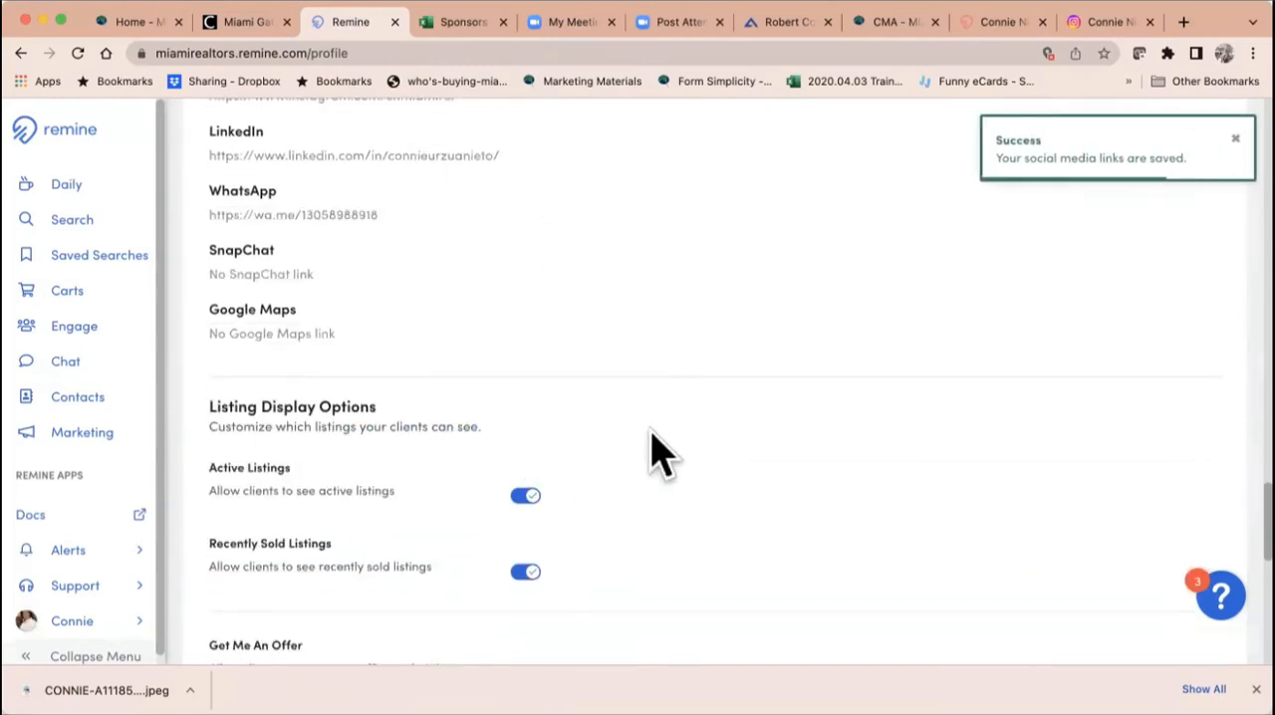
Step: Examine the Listing Display Options, the Get Me An Offer setting and the Notifications settings
{"action": "scroll", "coordinate": [660, 443], "scroll_direction": "down", "scroll_amount": 2}
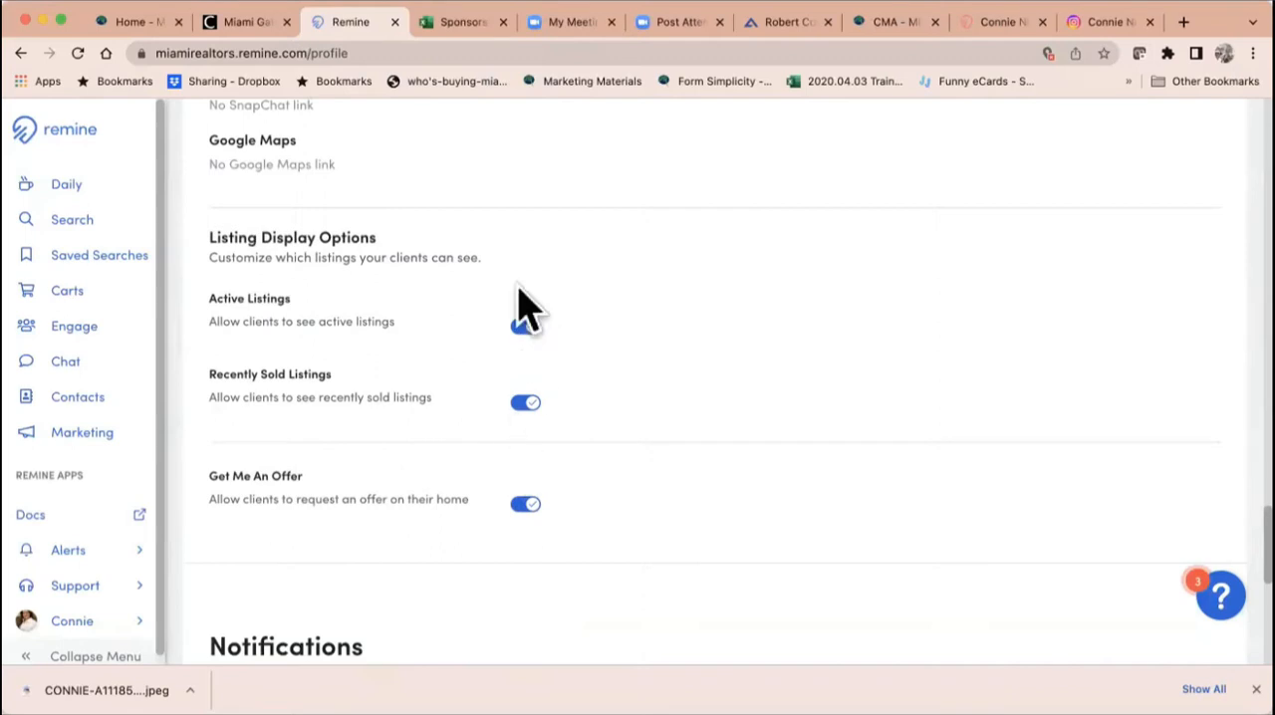
{"action": "scroll", "coordinate": [521, 433], "scroll_direction": "down", "scroll_amount": 2}
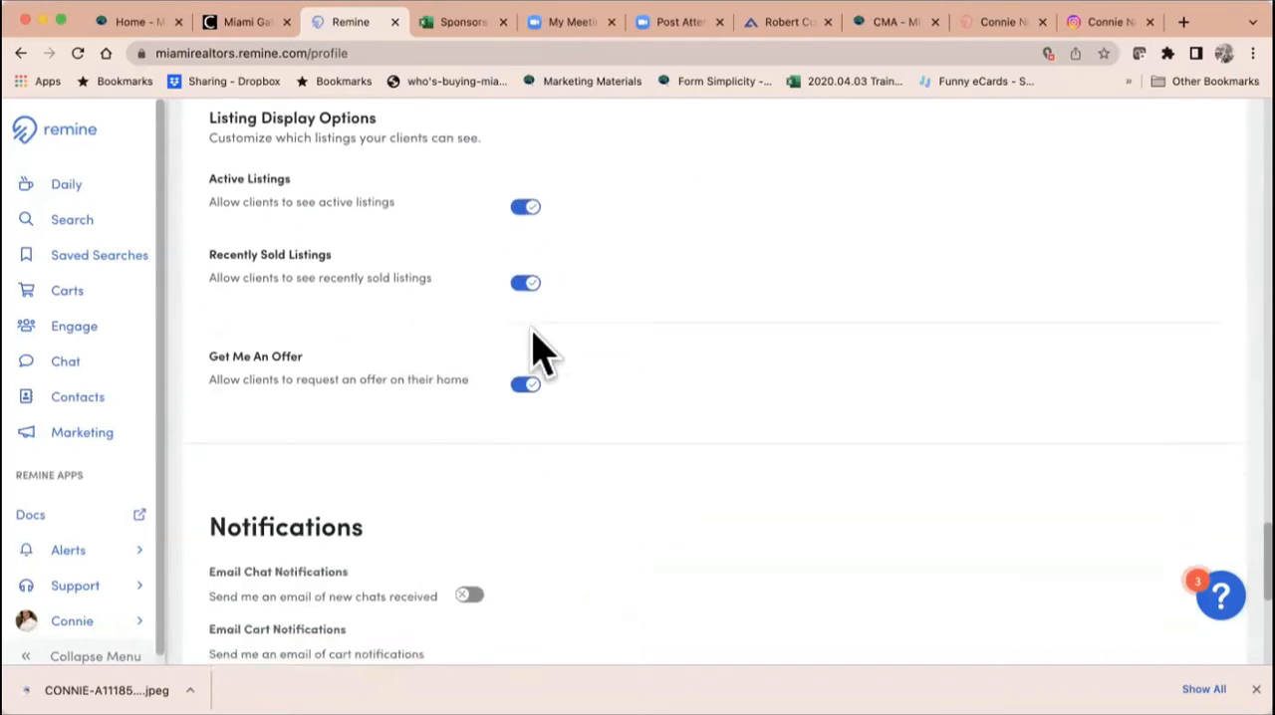
{"action": "scroll", "coordinate": [669, 463], "scroll_direction": "down", "scroll_amount": 3}
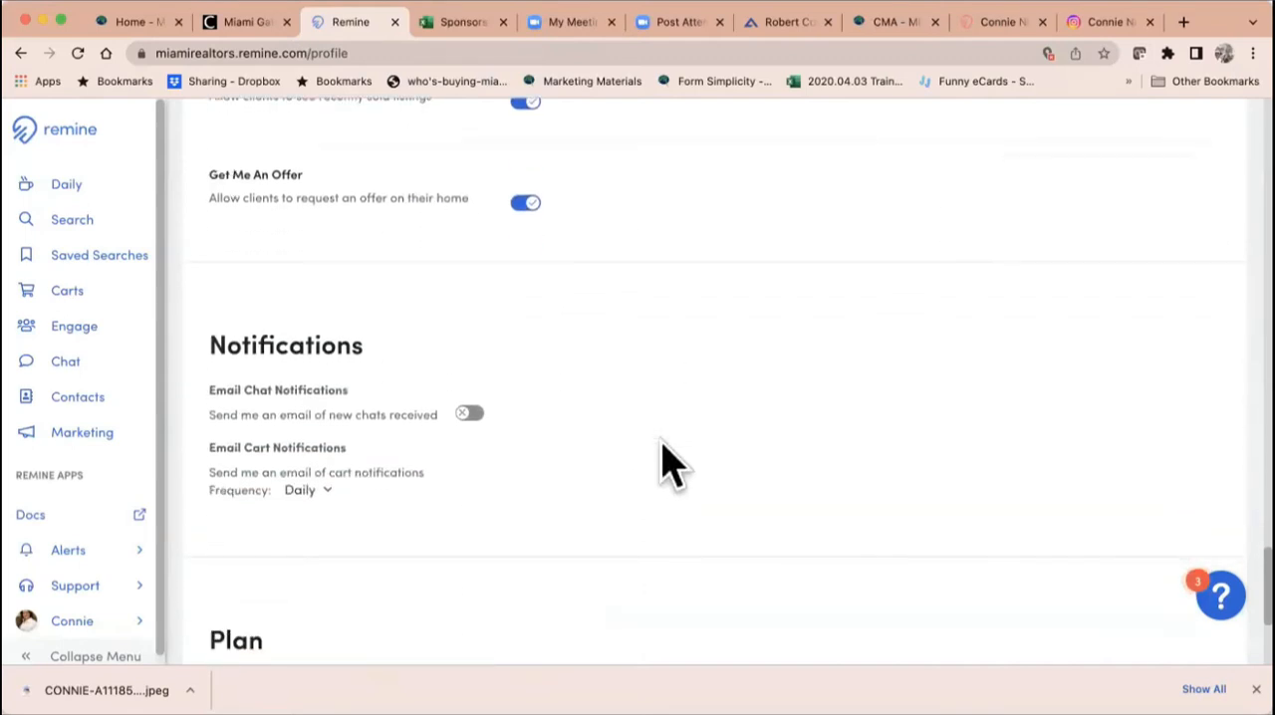
Step: Review the remaining Notifications, Plan and Mobile settings and open the Daily dashboard
{"action": "scroll", "coordinate": [726, 409], "scroll_direction": "down", "scroll_amount": 5}
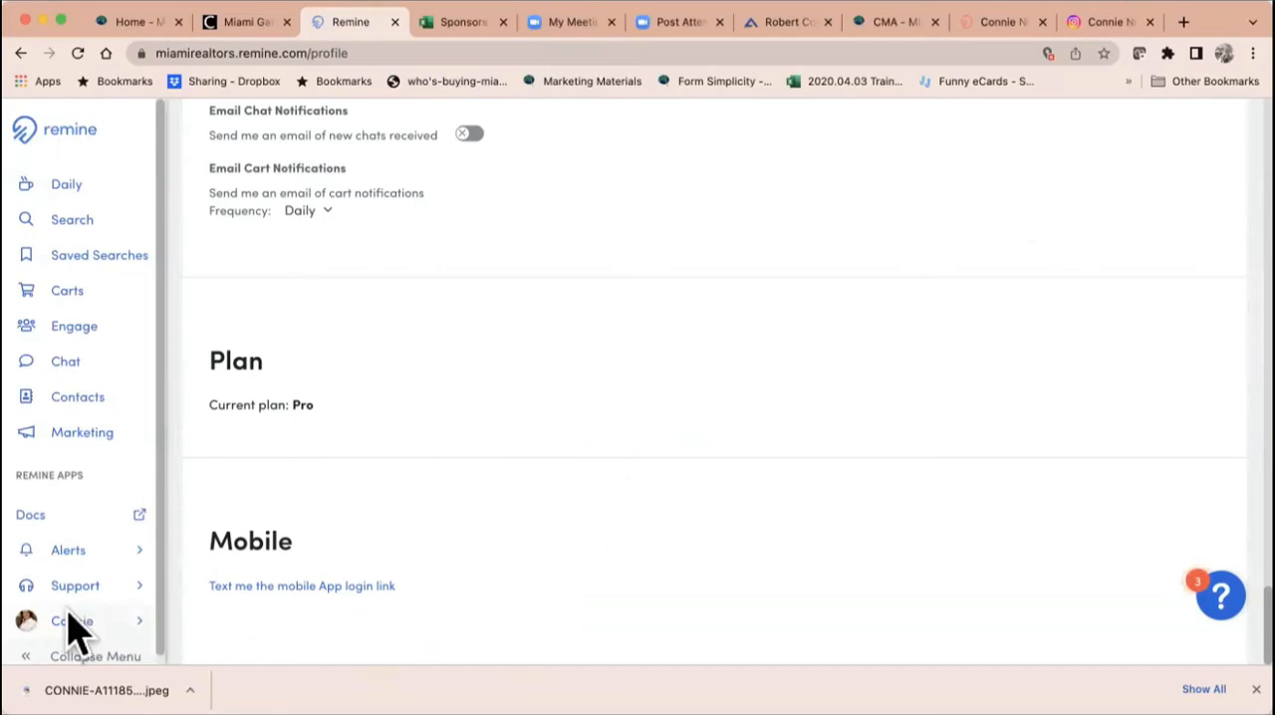
{"action": "scroll", "coordinate": [688, 342], "scroll_direction": "up", "scroll_amount": 10}
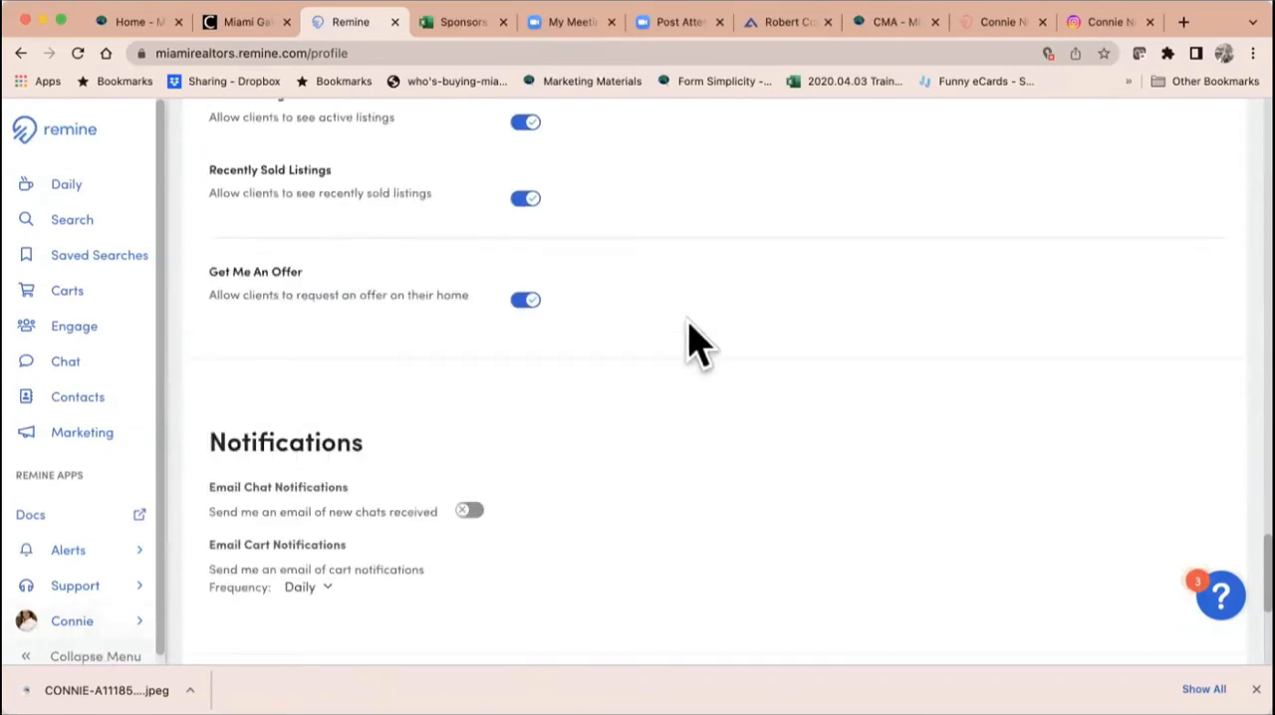
{"action": "scroll", "coordinate": [689, 341], "scroll_direction": "up", "scroll_amount": 8}
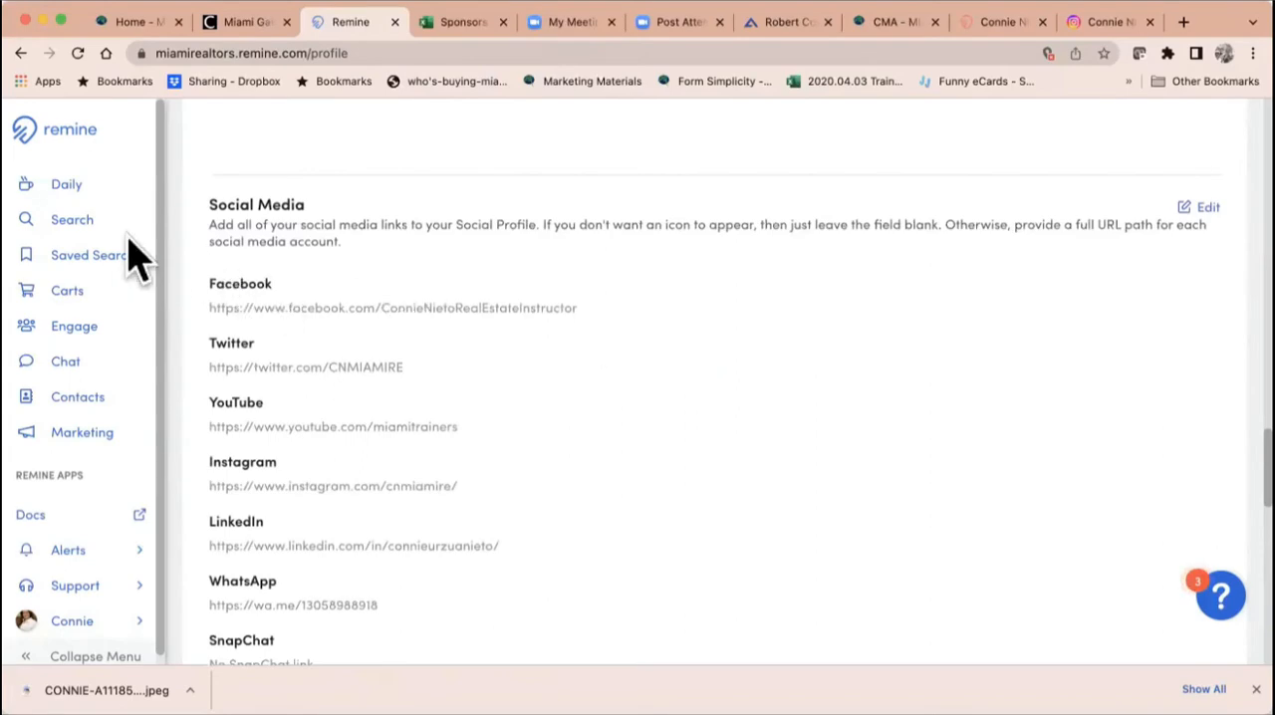
{"action": "left_click", "coordinate": [75, 189]}
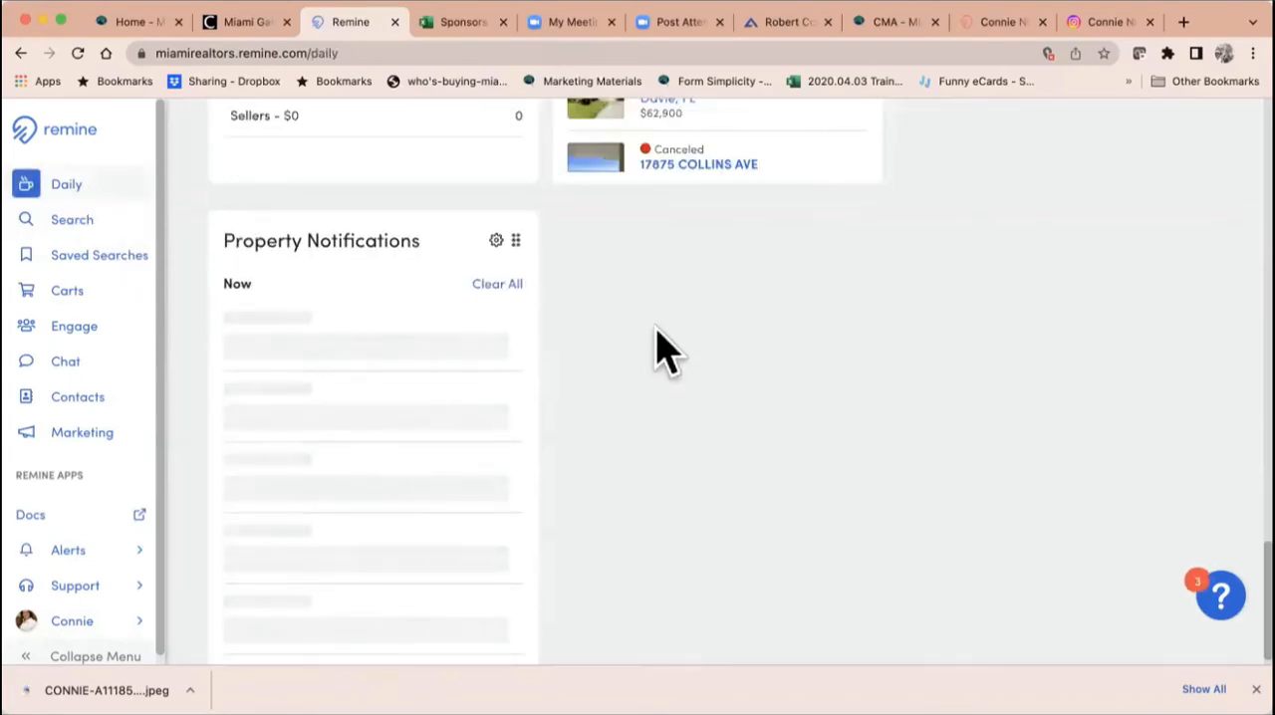
{"action": "scroll", "coordinate": [657, 328], "scroll_direction": "up", "scroll_amount": 11}
{"action": "scroll", "coordinate": [658, 351], "scroll_direction": "up", "scroll_amount": 10}
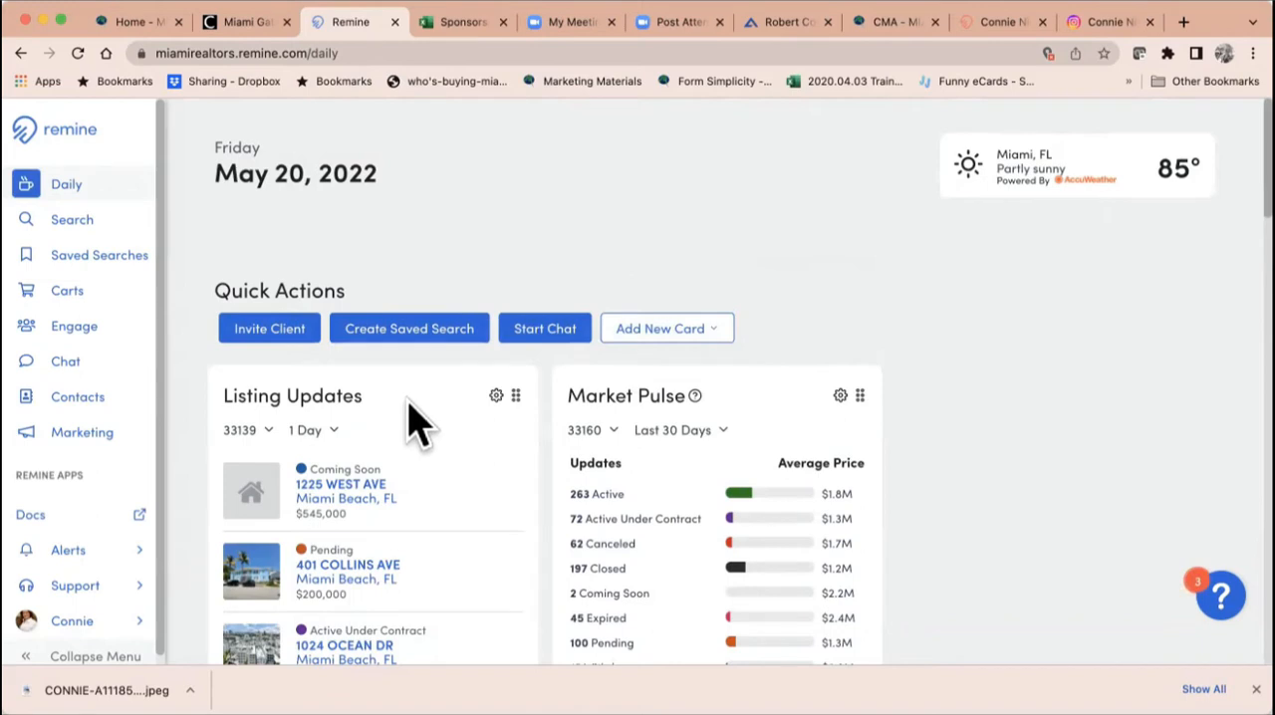
Step: Set the ZIP code of the Daily dashboard's weather card to 33187
{"action": "left_click", "coordinate": [1034, 179]}
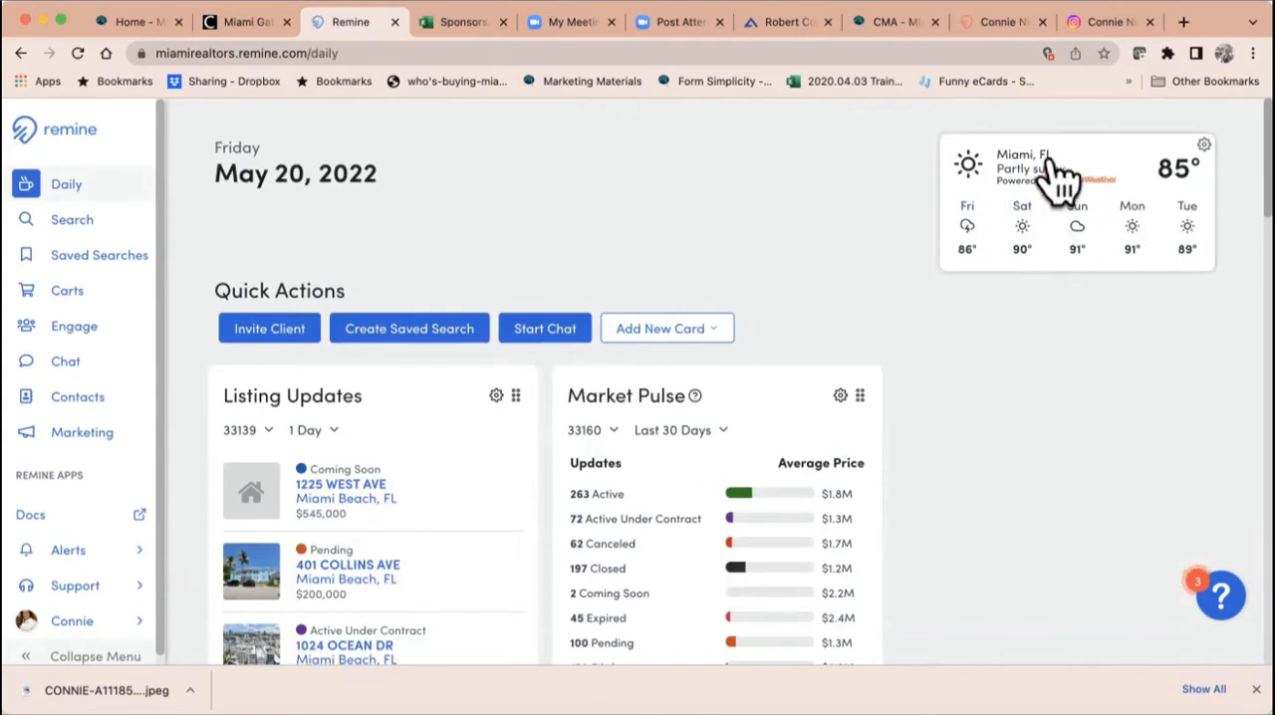
{"action": "left_click", "coordinate": [1204, 145]}
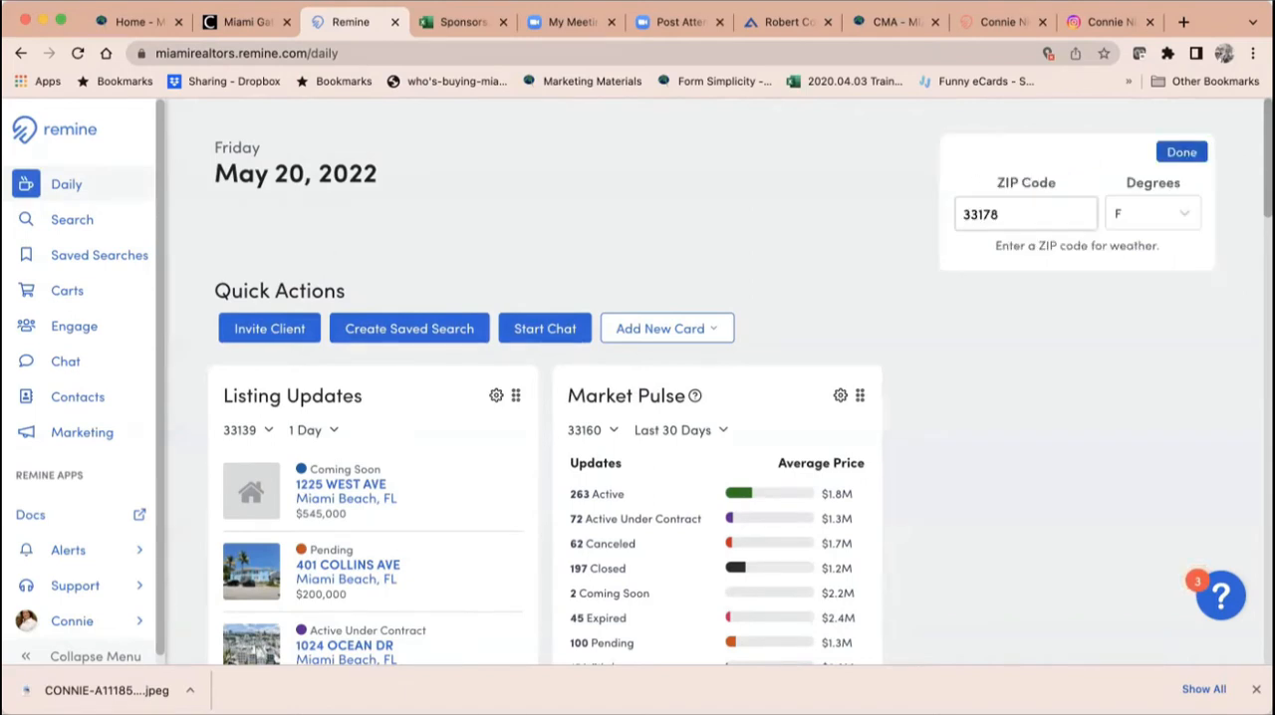
{"action": "left_click", "coordinate": [996, 213]}
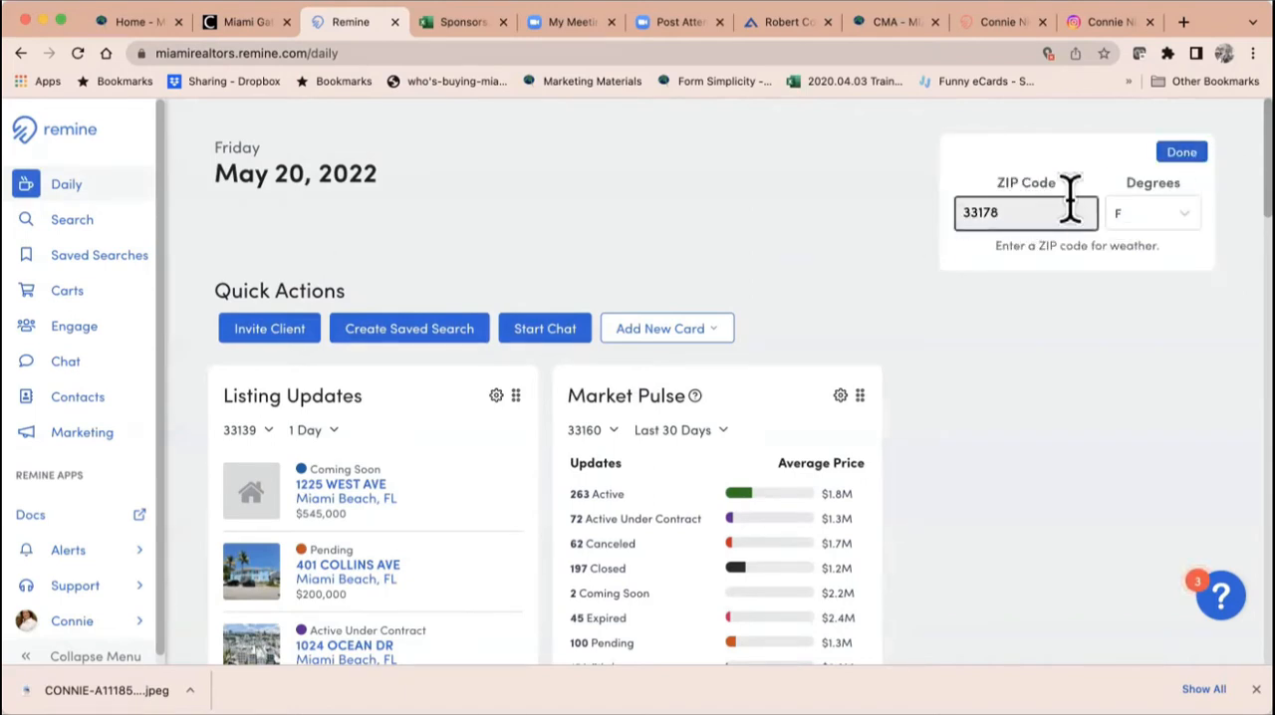
{"action": "double_click", "coordinate": [984, 214]}
{"action": "type", "text": "33"}
{"action": "left_click", "coordinate": [1183, 153]}
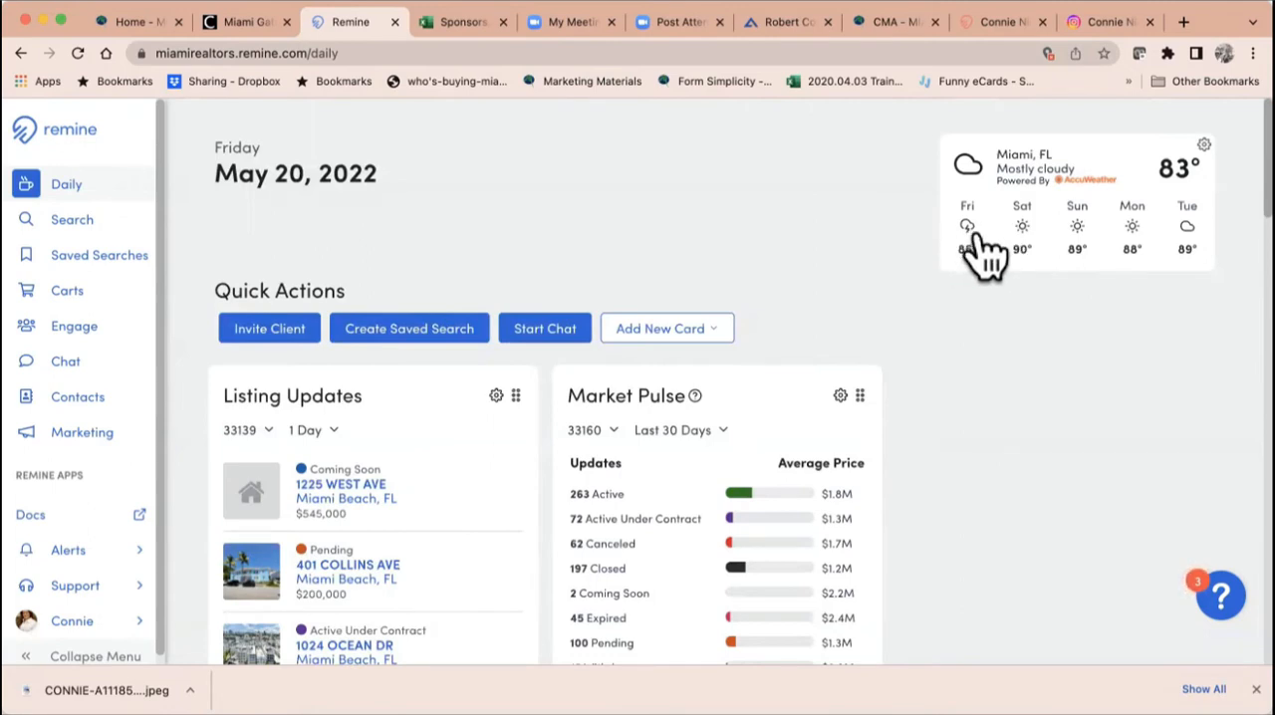
Step: Examine the weather card's forecast and its Degrees unit options, and close its settings
{"action": "left_click", "coordinate": [1033, 167]}
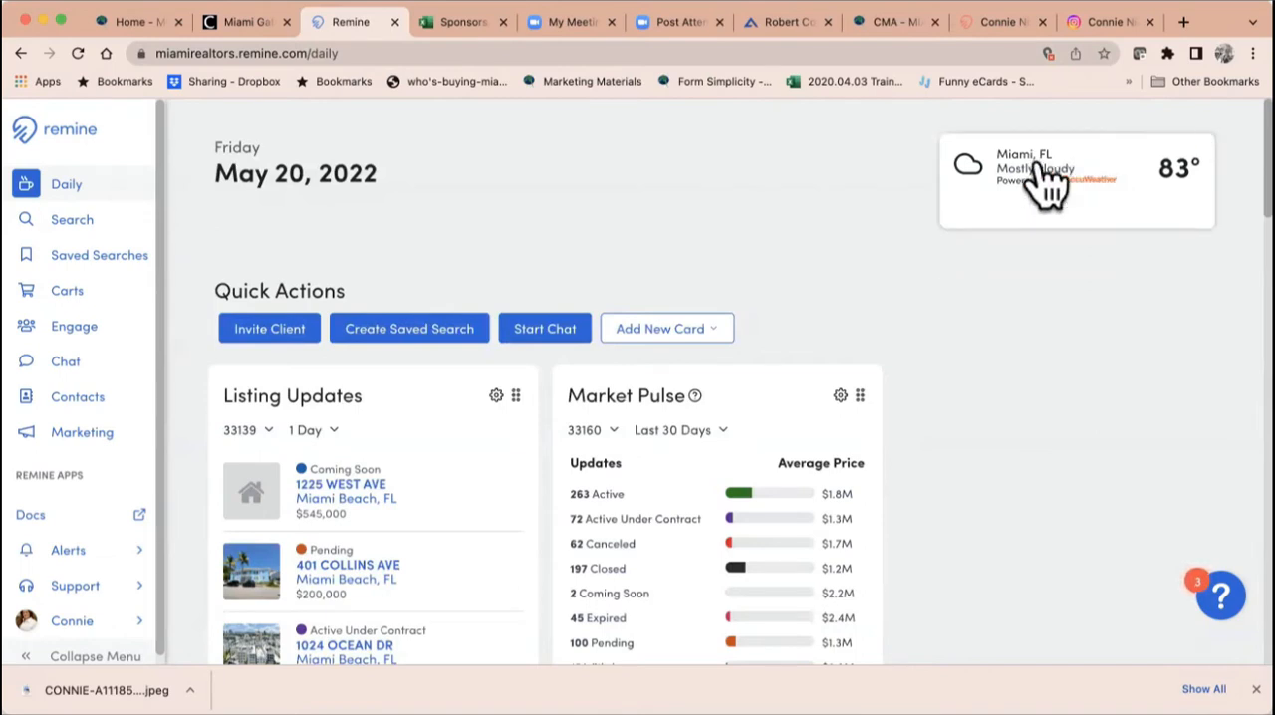
{"action": "mouse_move", "coordinate": [1037, 168]}
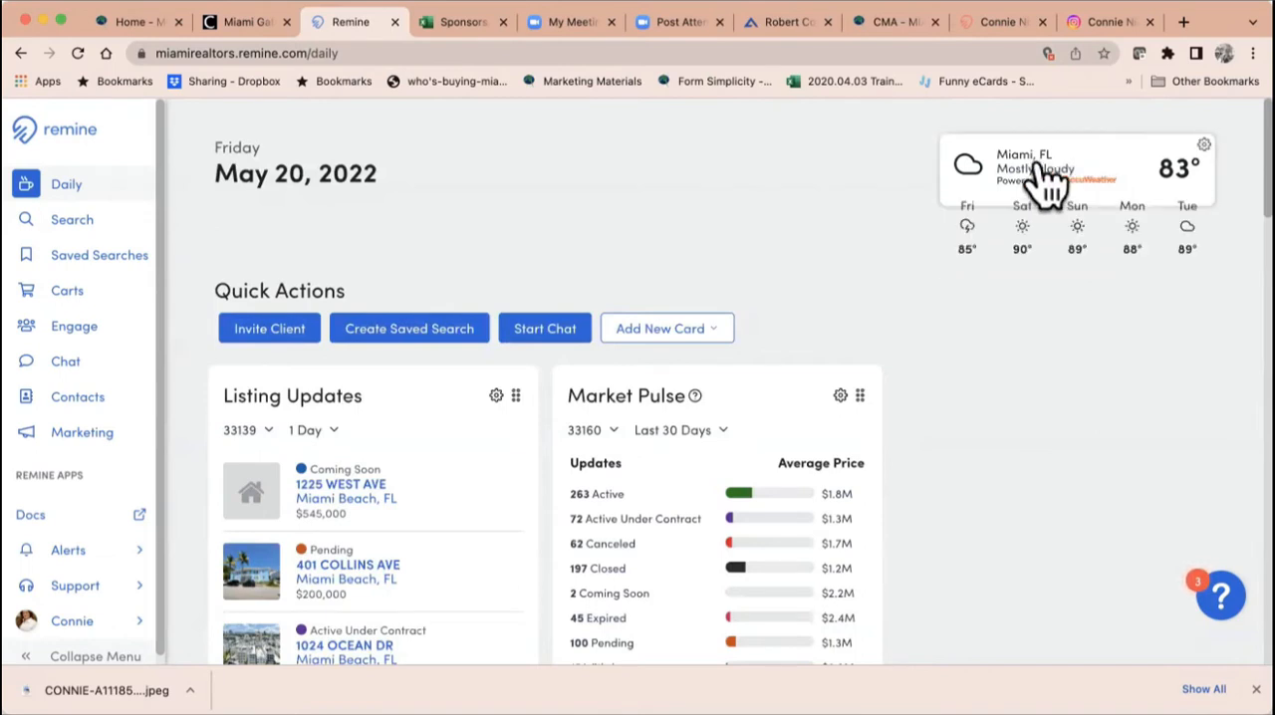
{"action": "left_click", "coordinate": [1202, 147]}
{"action": "left_click", "coordinate": [1160, 215]}
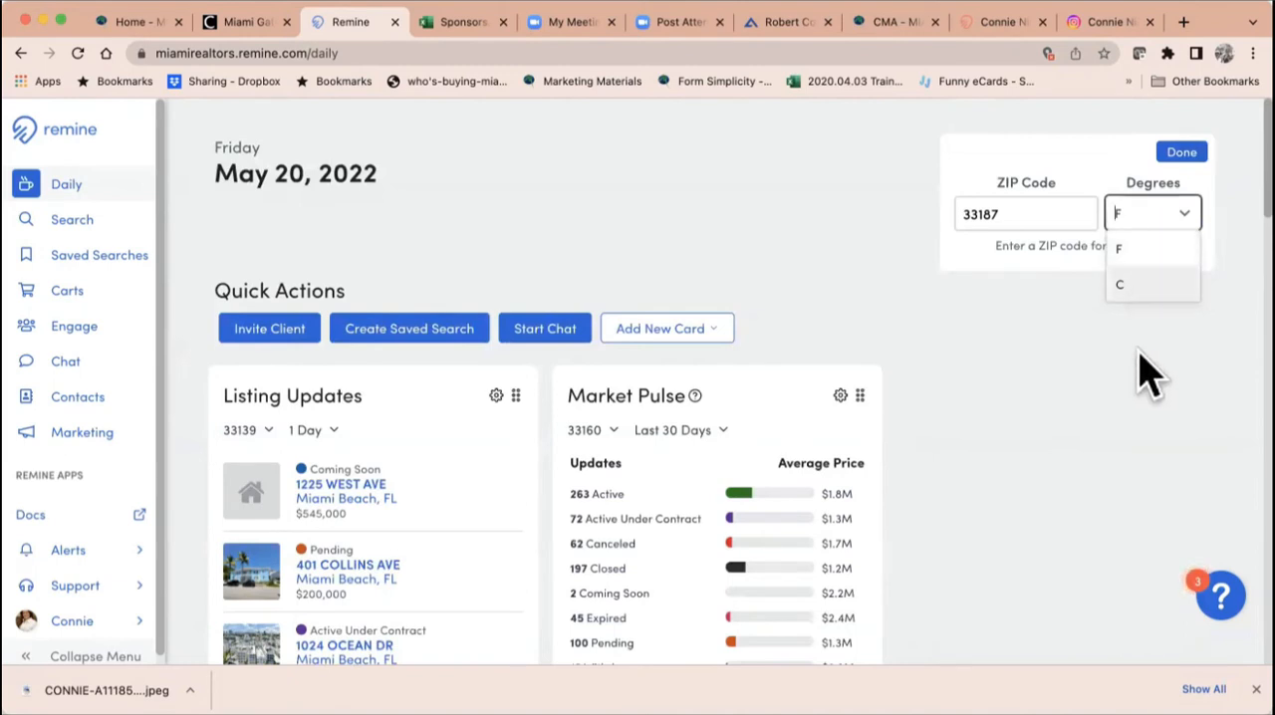
{"action": "left_click", "coordinate": [1184, 153]}
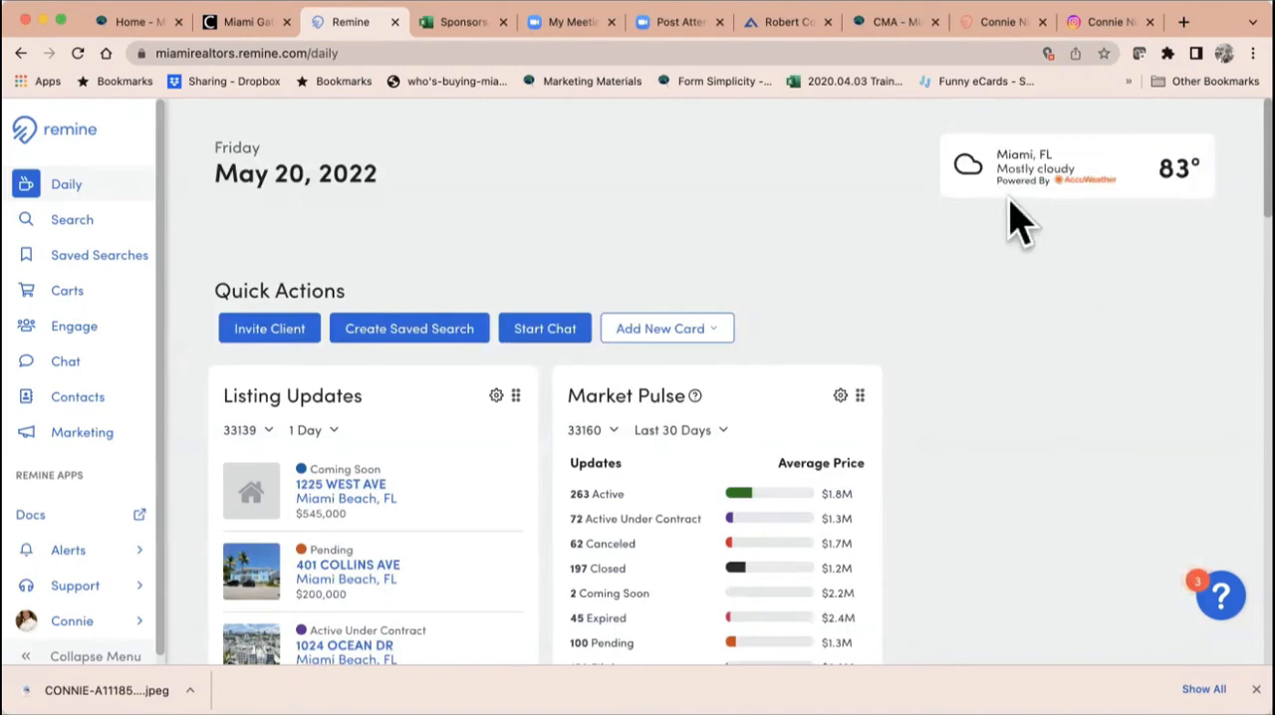
Step: Set the Market Pulse card to ZIP code 33018 with the Last 30 Days period
{"action": "scroll", "coordinate": [364, 228], "scroll_direction": "down", "scroll_amount": 3}
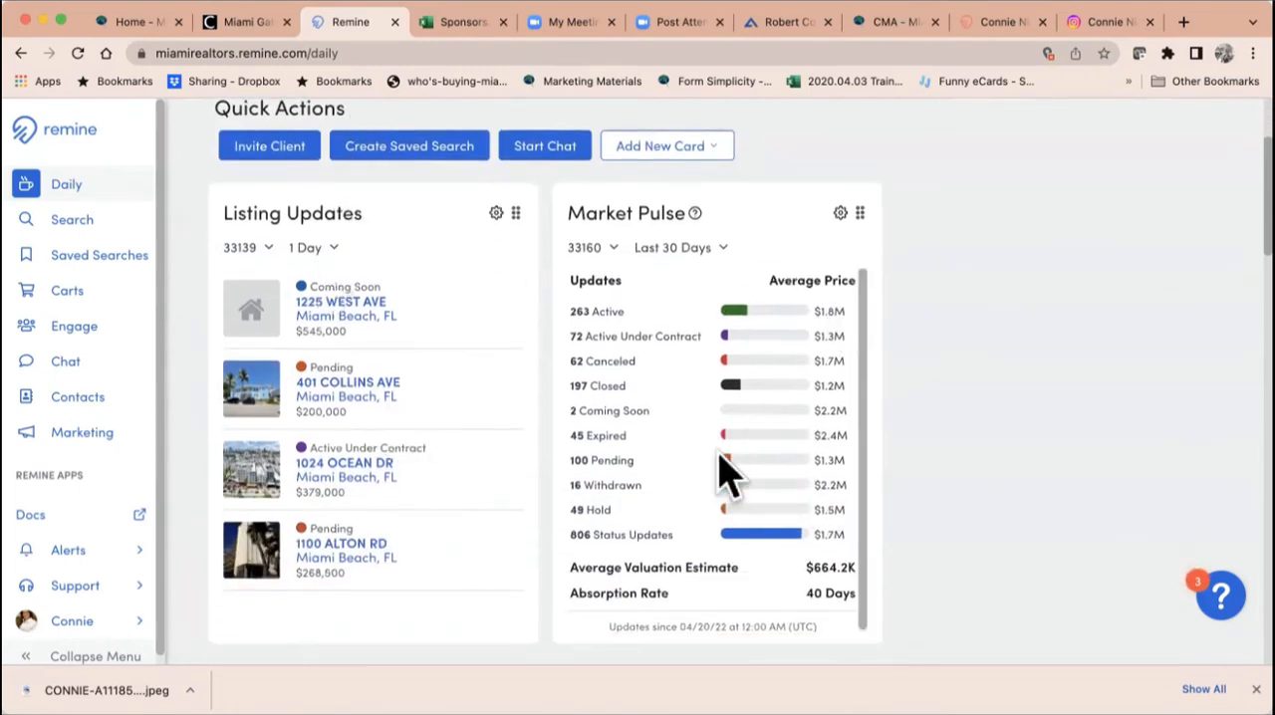
{"action": "left_click", "coordinate": [595, 254]}
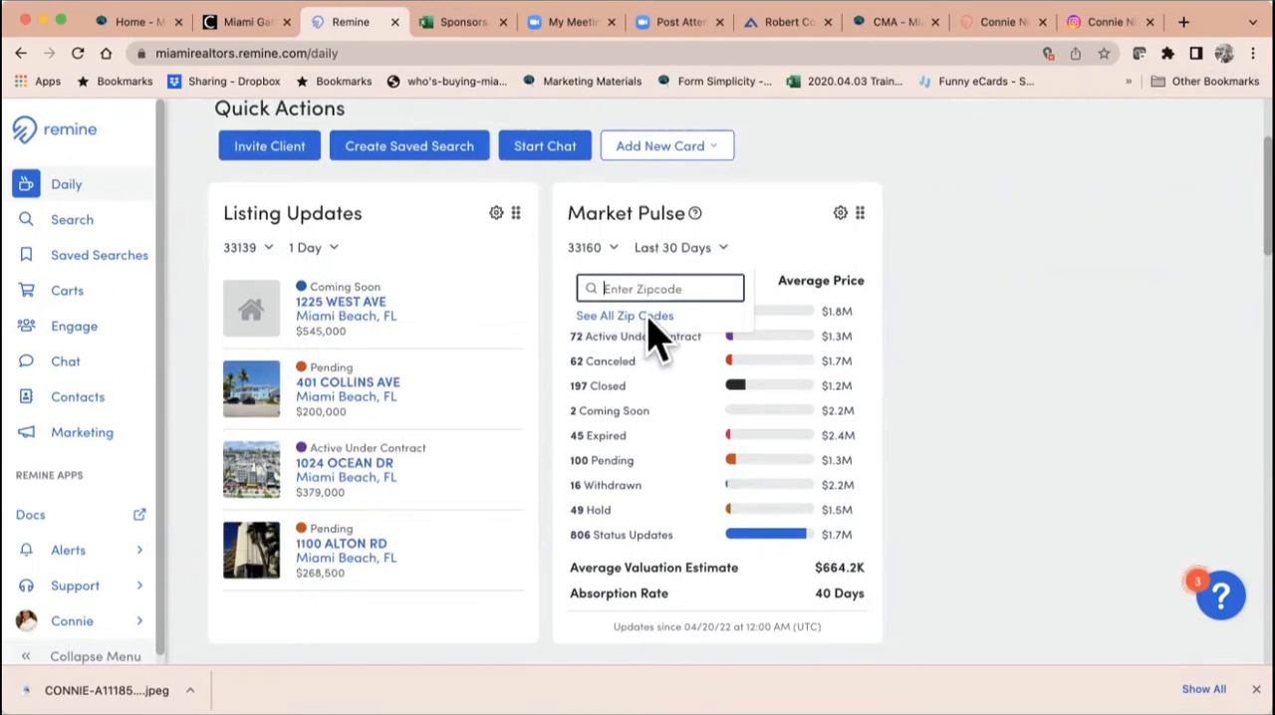
{"action": "type", "text": "33018"}
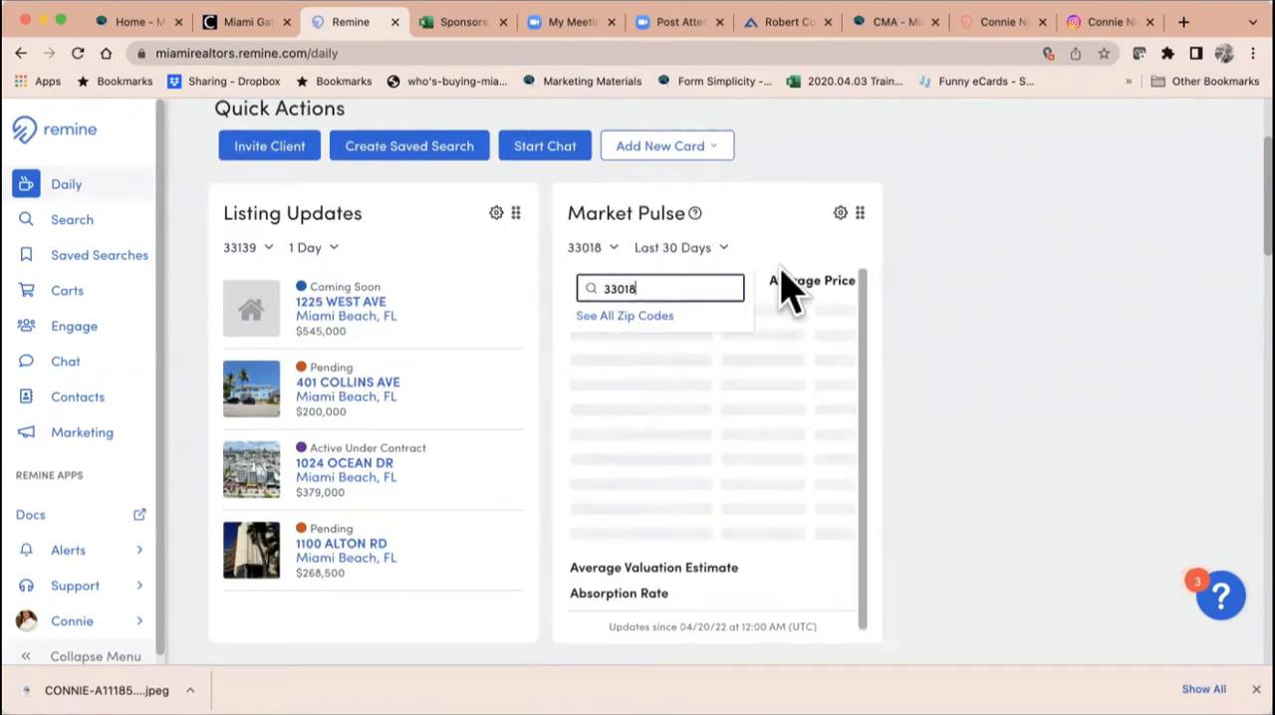
{"action": "left_click", "coordinate": [719, 253]}
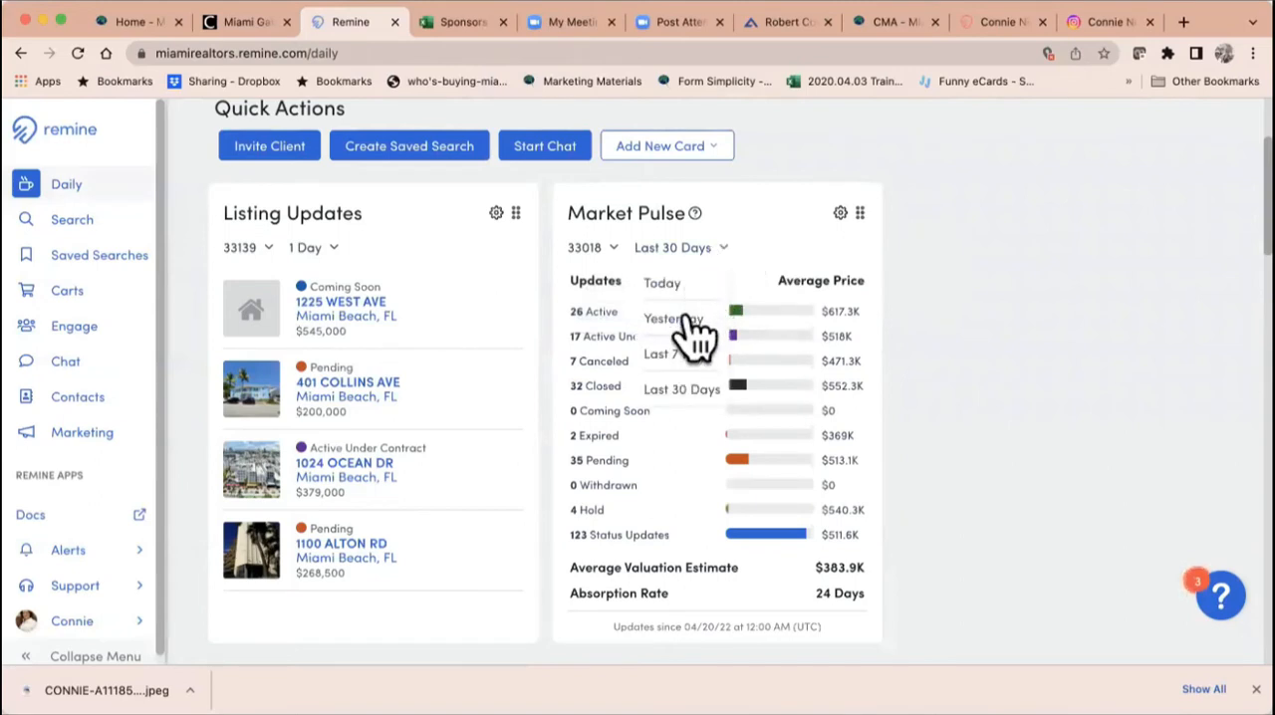
{"action": "left_click", "coordinate": [684, 390]}
{"action": "left_click", "coordinate": [935, 207]}
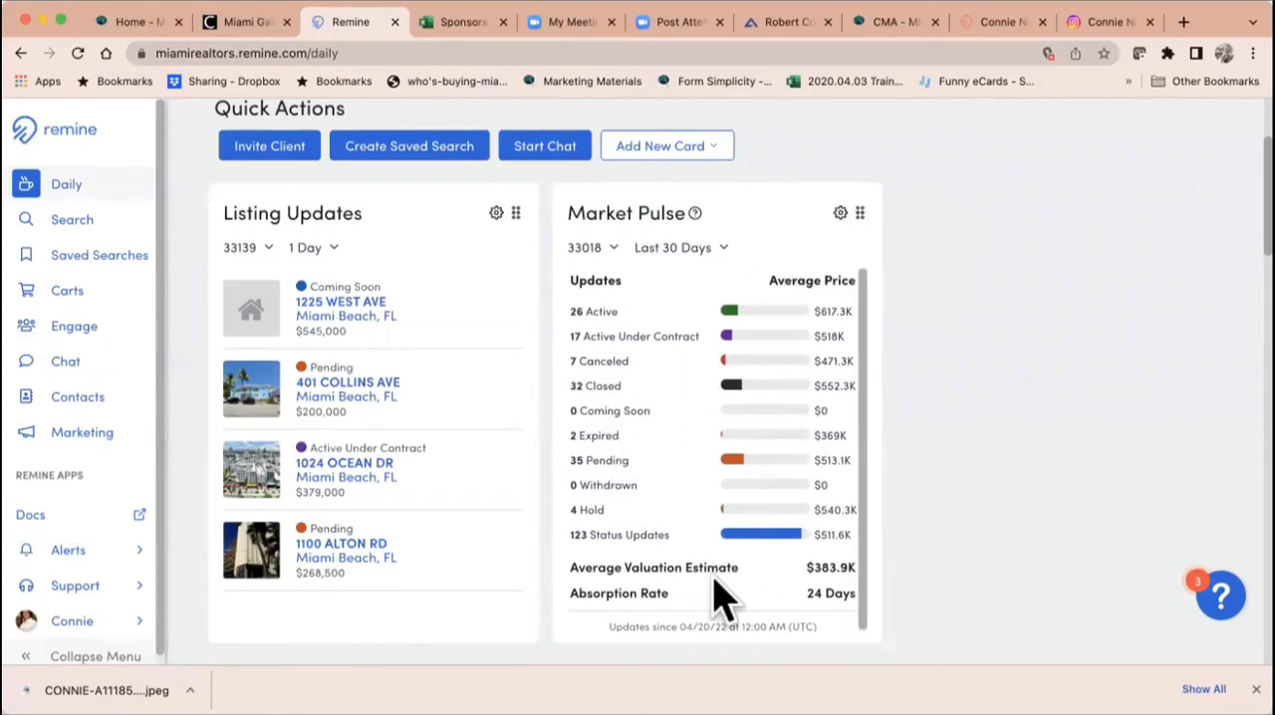
Step: Set the Listing Updates card to ZIP code 33018 with a 7 Days period, and browse its listings
{"action": "left_click", "coordinate": [246, 249]}
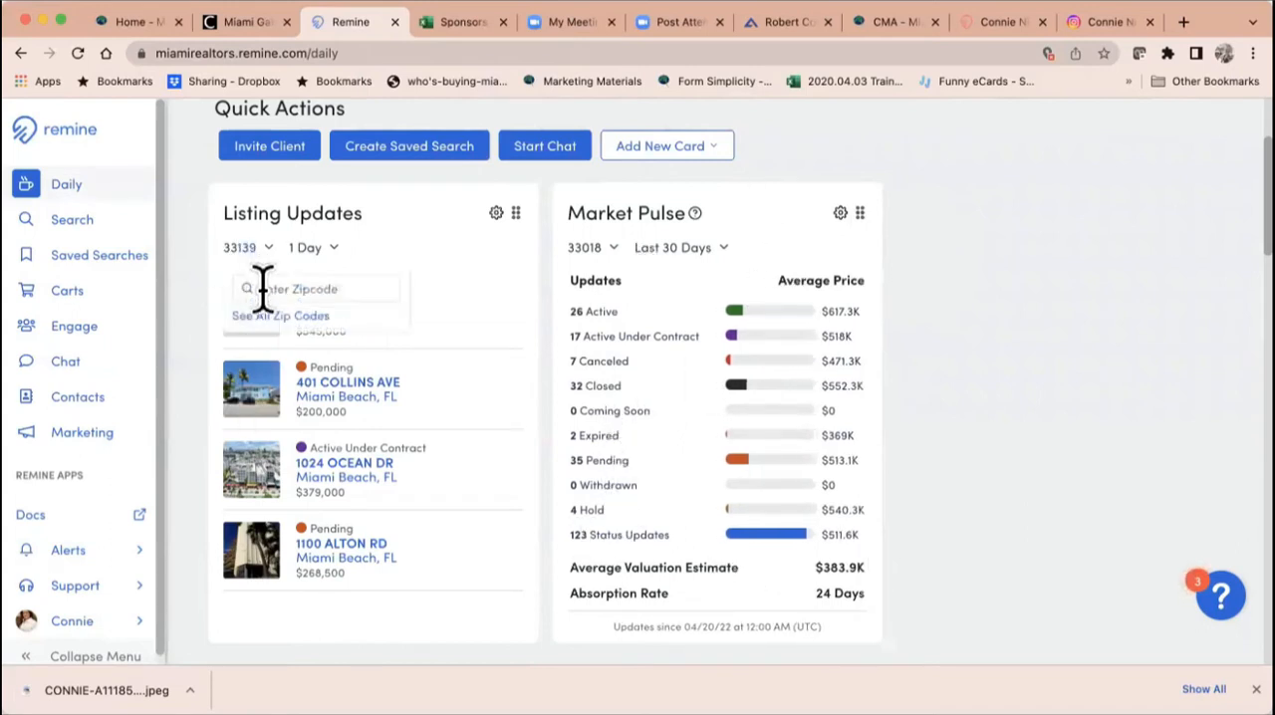
{"action": "type", "text": "33018"}
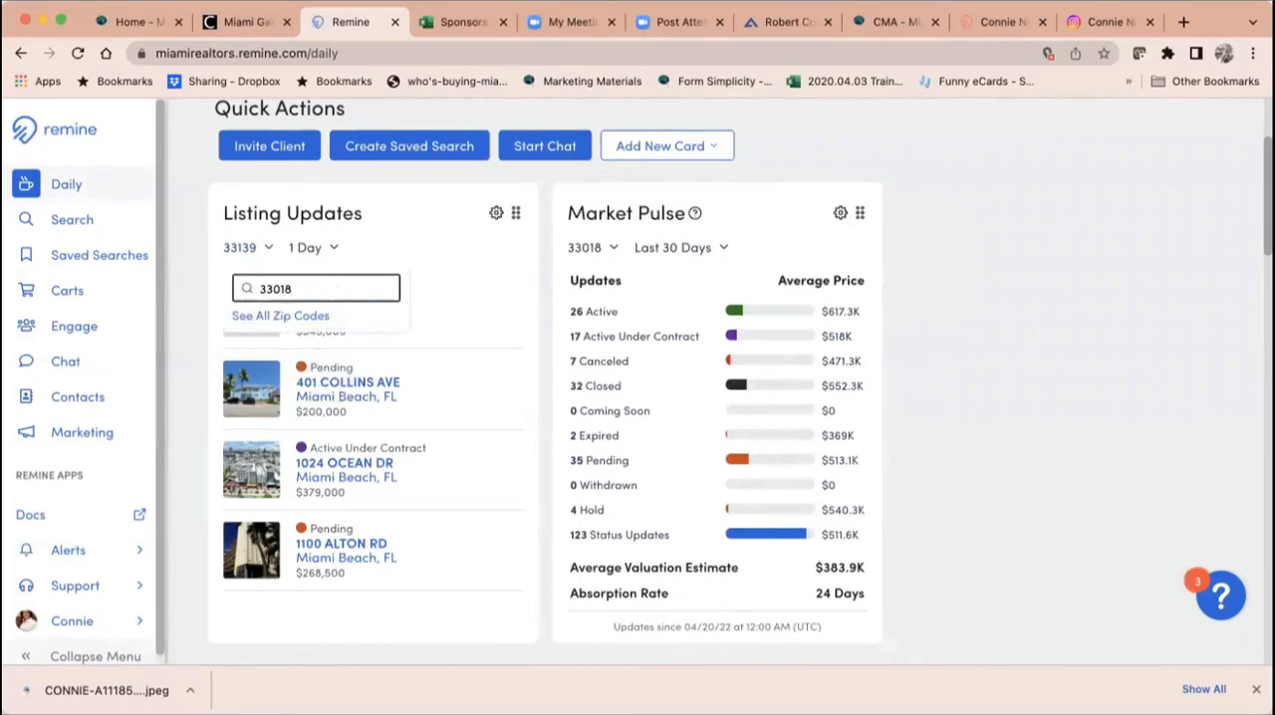
{"action": "key", "text": "Return"}
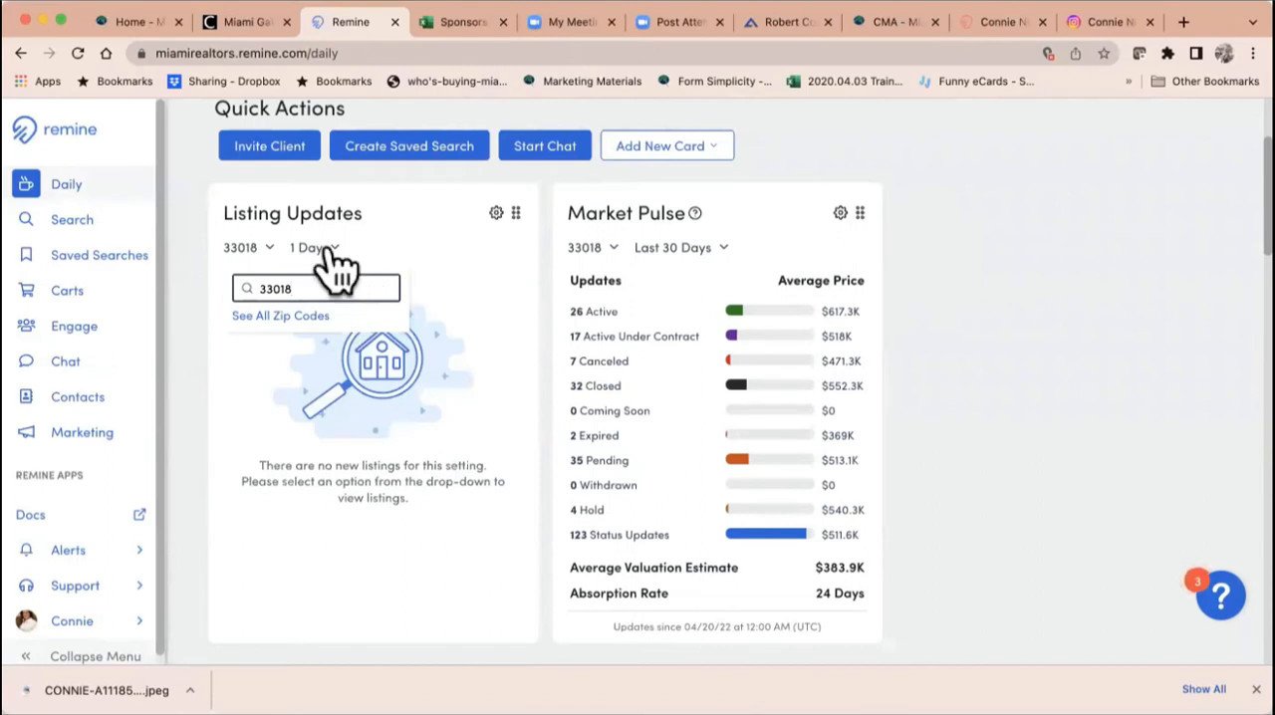
{"action": "left_click", "coordinate": [327, 249]}
{"action": "left_click", "coordinate": [320, 350]}
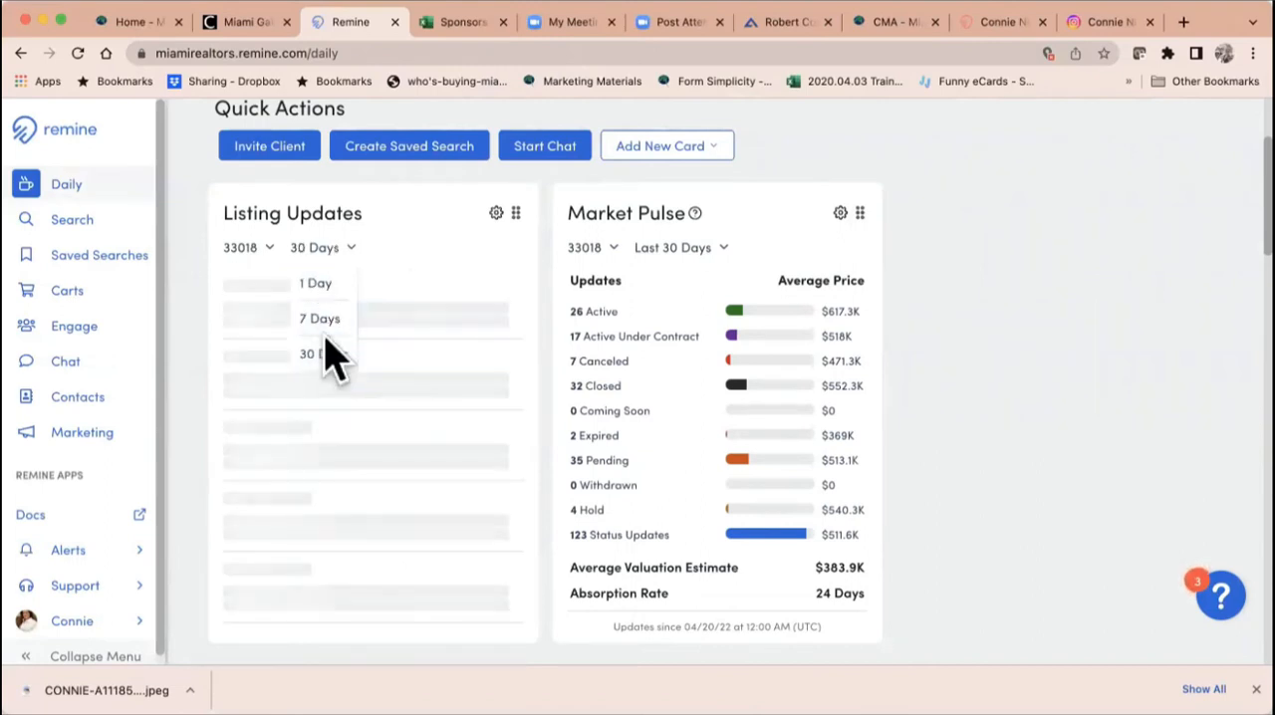
{"action": "left_click", "coordinate": [319, 319]}
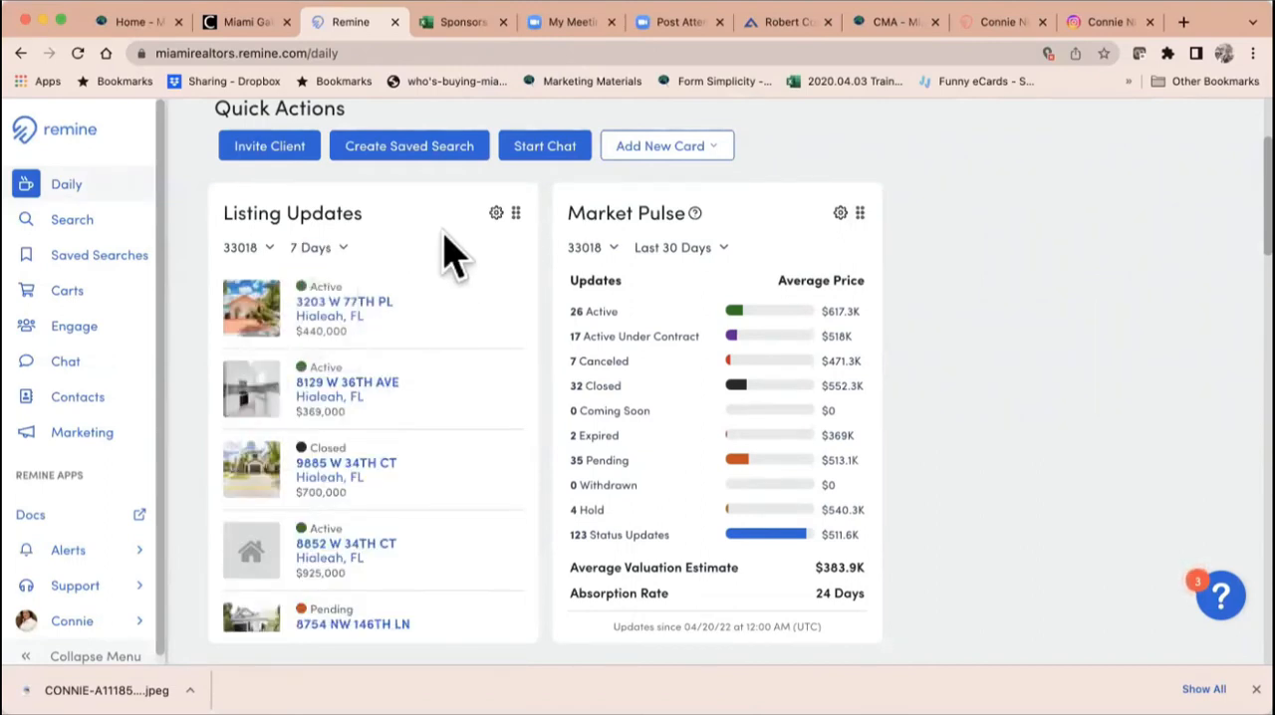
{"action": "scroll", "coordinate": [435, 505], "scroll_direction": "down", "scroll_amount": 2}
{"action": "scroll", "coordinate": [434, 505], "scroll_direction": "down", "scroll_amount": 2}
{"action": "scroll", "coordinate": [434, 505], "scroll_direction": "down", "scroll_amount": 1}
{"action": "scroll", "coordinate": [434, 505], "scroll_direction": "down", "scroll_amount": 3}
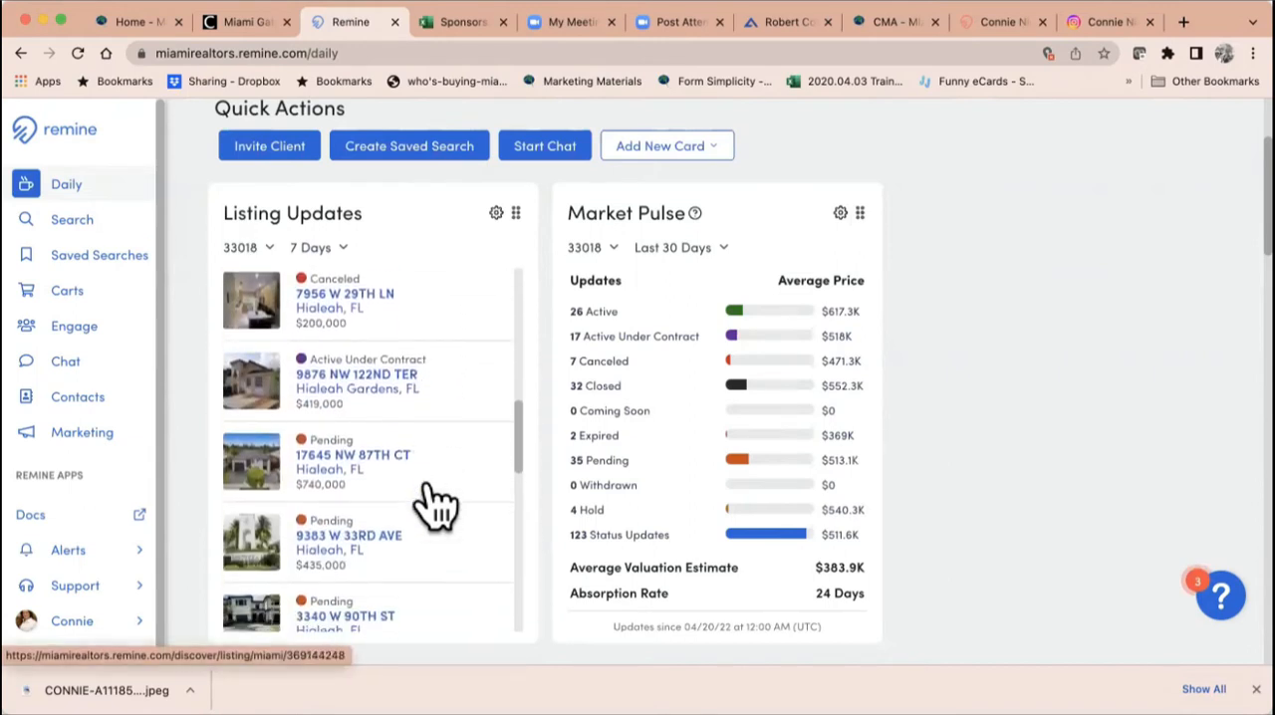
{"action": "scroll", "coordinate": [435, 505], "scroll_direction": "up", "scroll_amount": 8}
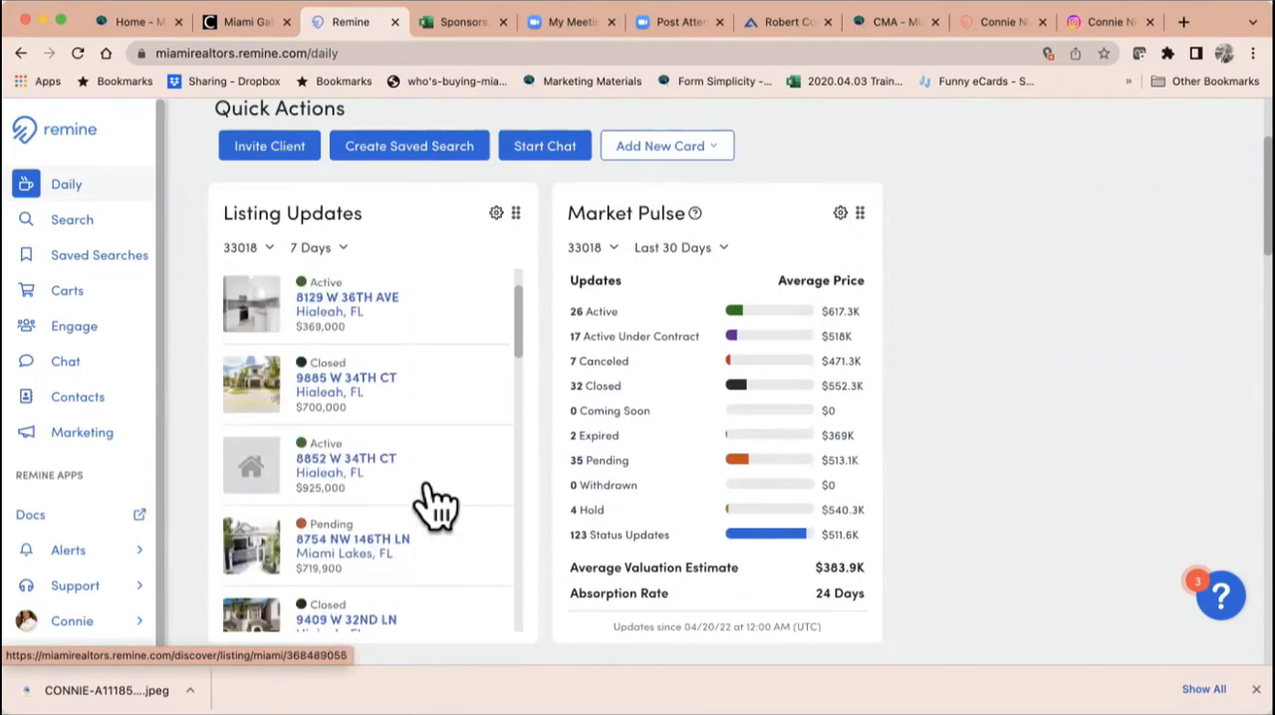
{"action": "scroll", "coordinate": [434, 504], "scroll_direction": "up", "scroll_amount": 3}
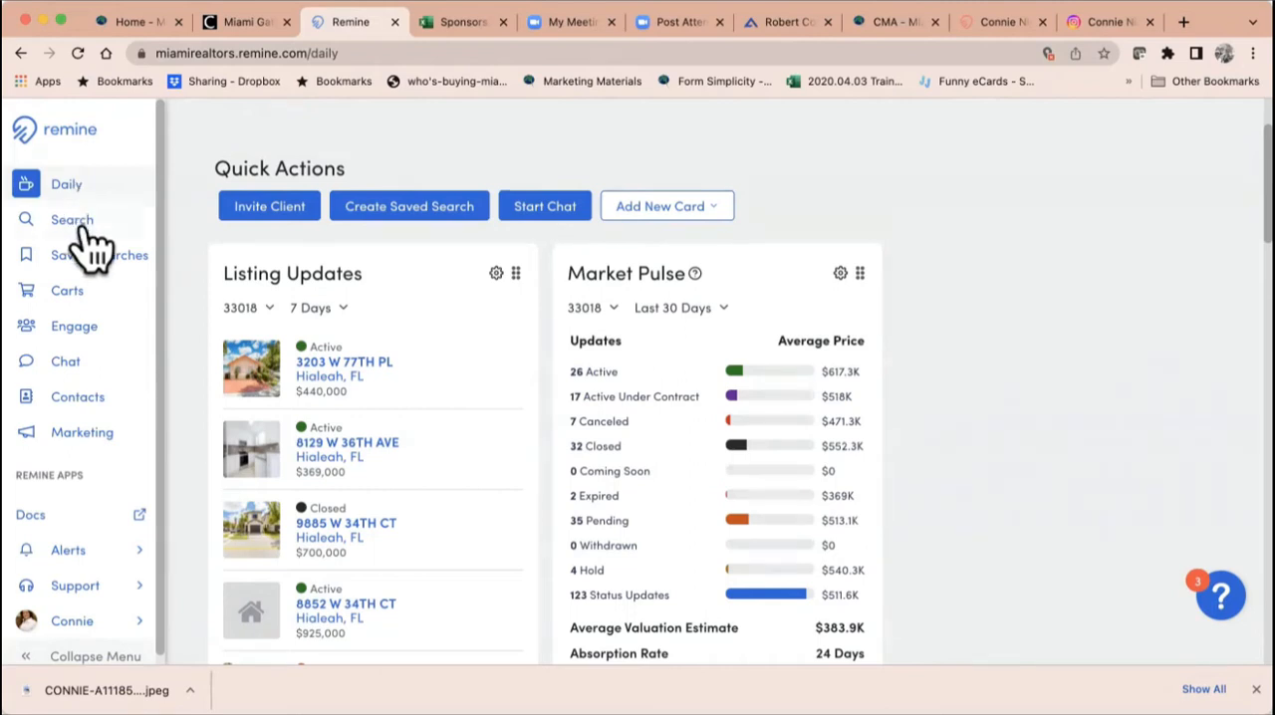
Step: Search under Properties for a Doral home by its street address and open its property details
{"action": "left_click", "coordinate": [82, 225]}
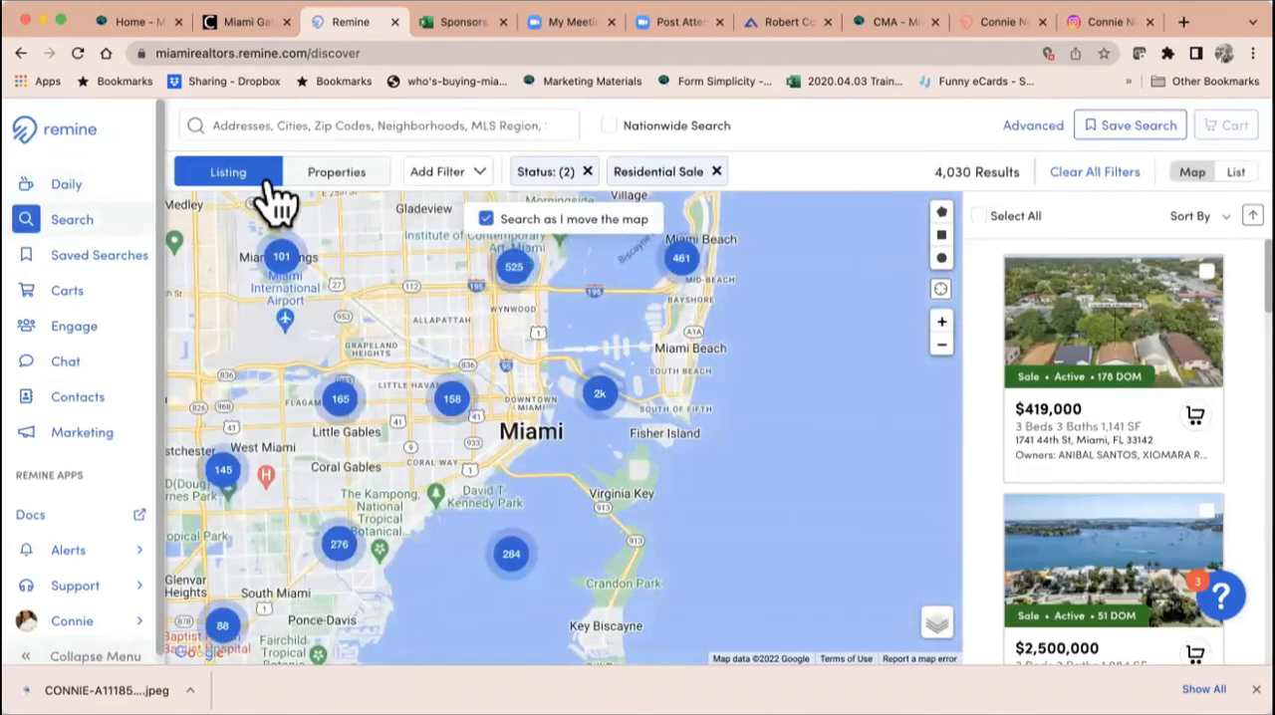
{"action": "left_click", "coordinate": [339, 177]}
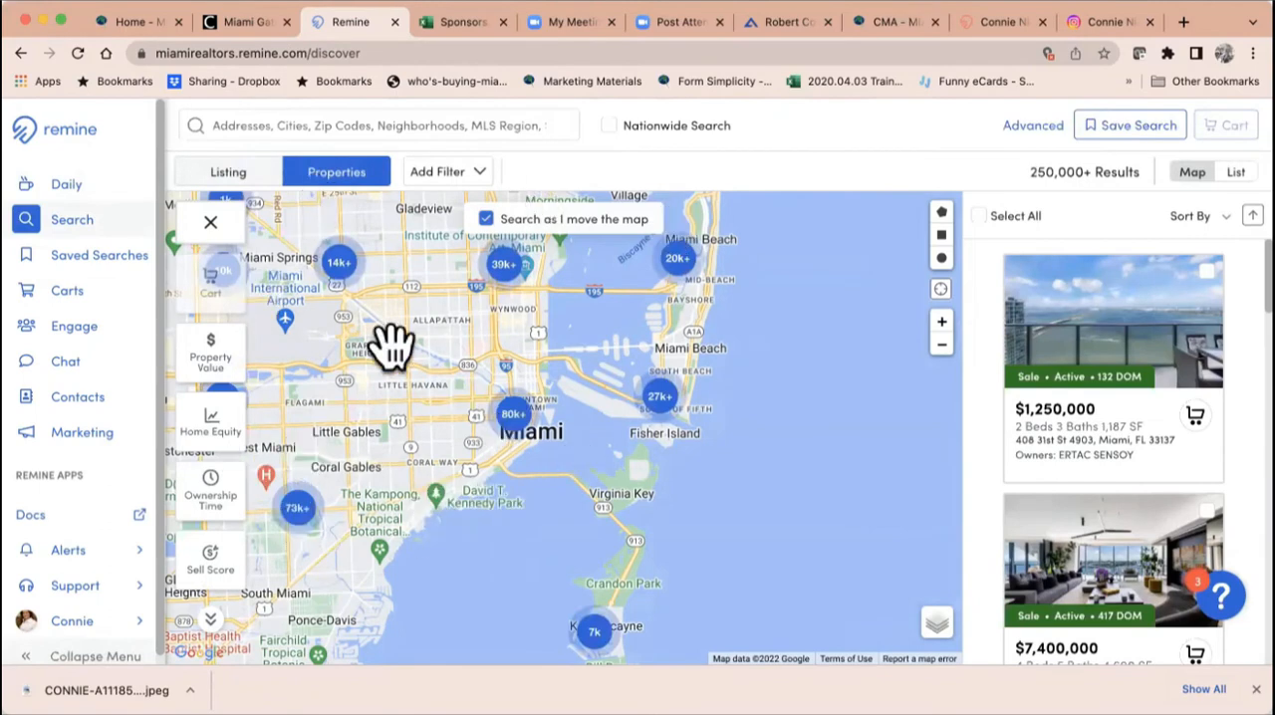
{"action": "left_click", "coordinate": [360, 129]}
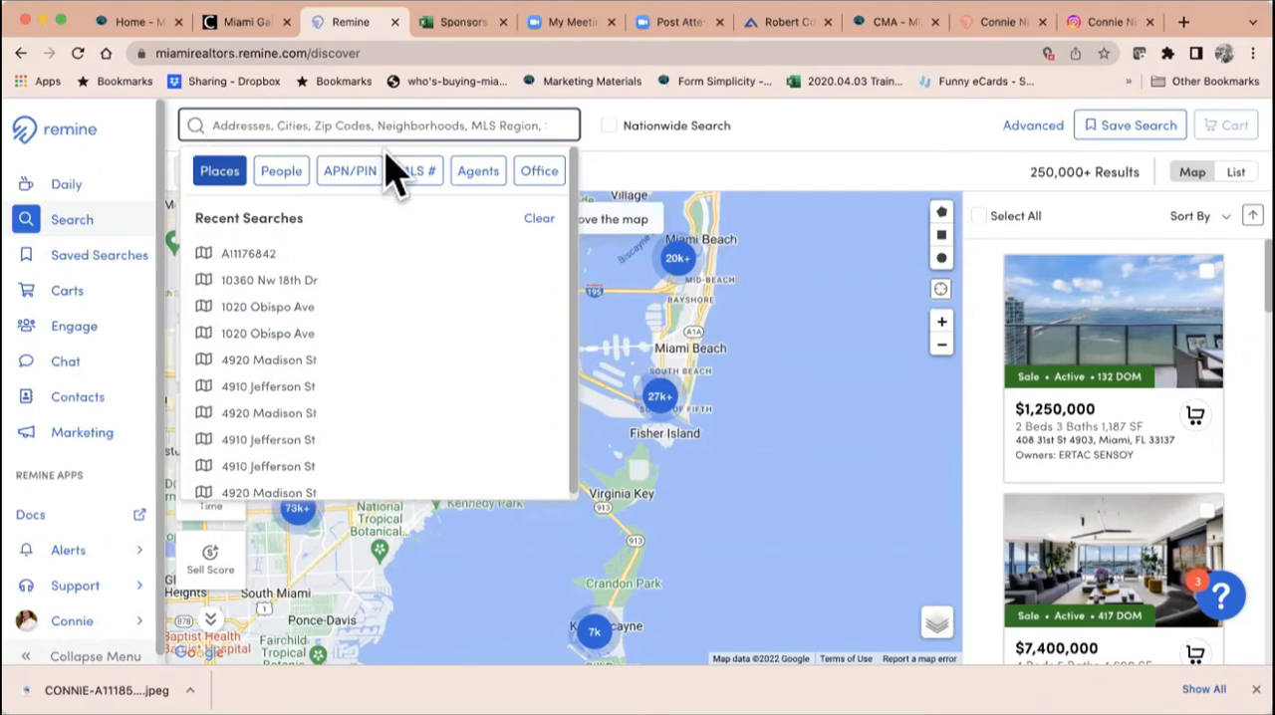
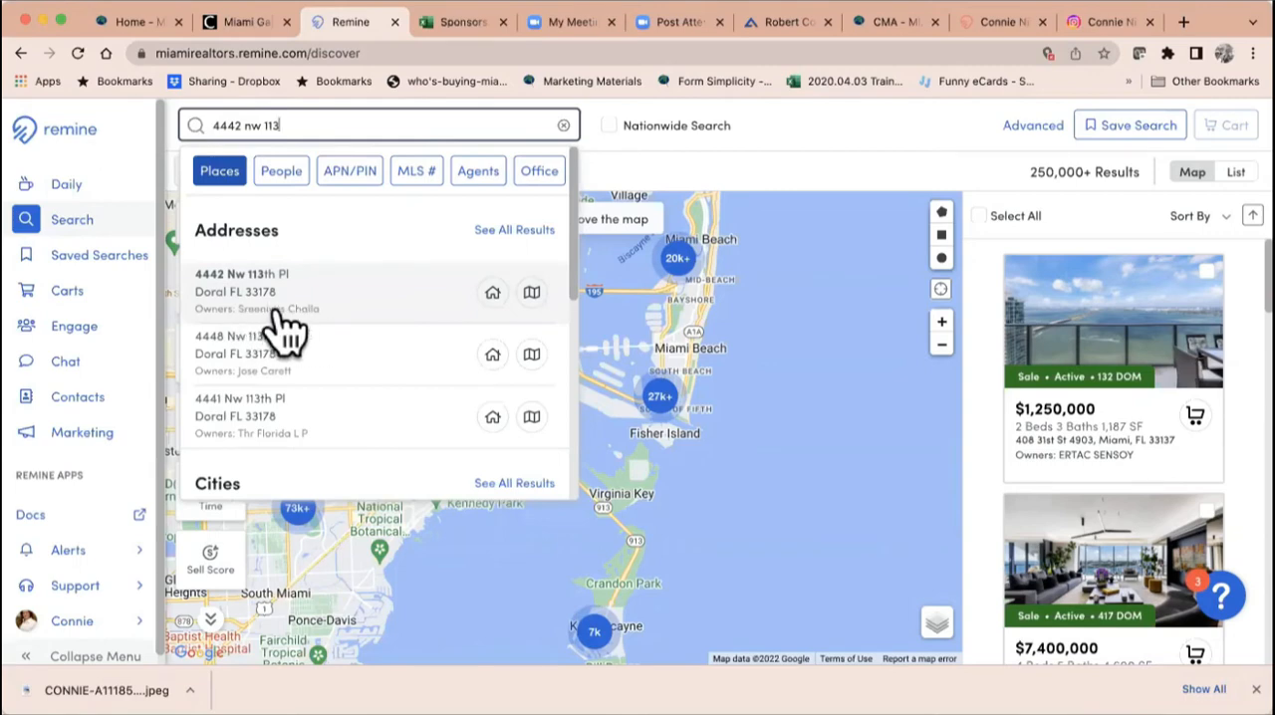
{"action": "left_click", "coordinate": [493, 294]}
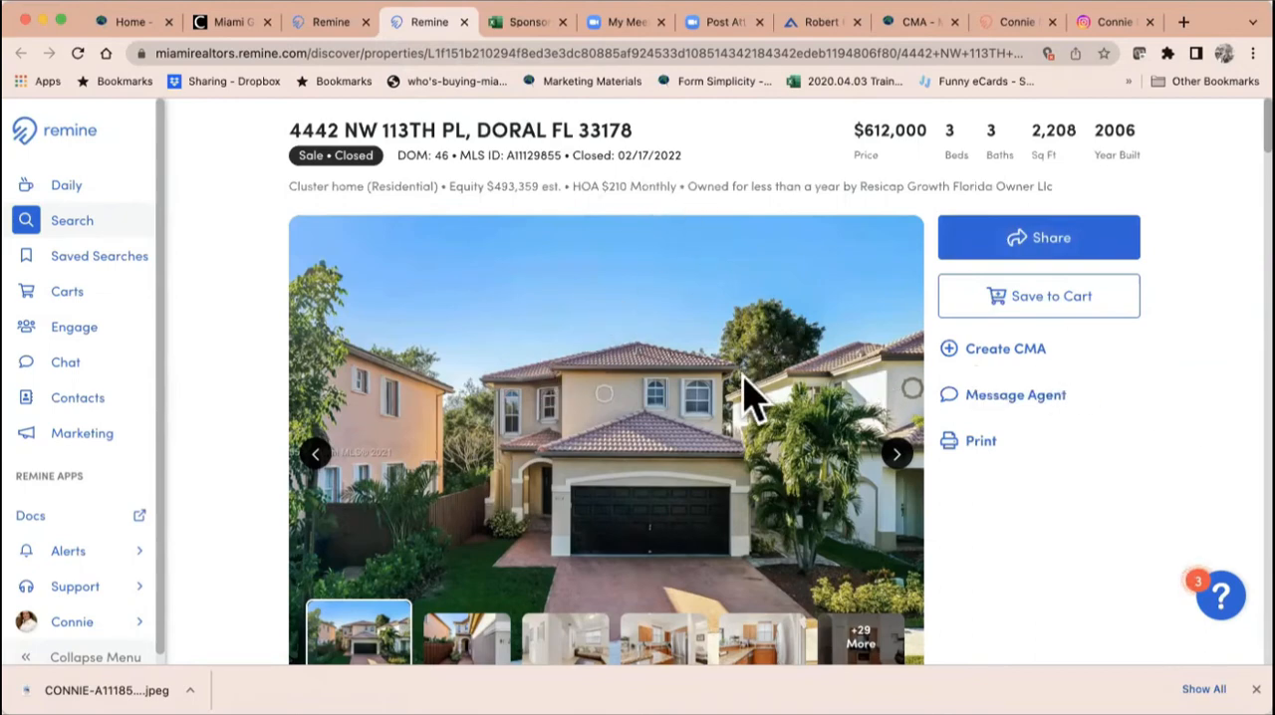
{"action": "scroll", "coordinate": [751, 398], "scroll_direction": "down", "scroll_amount": 3}
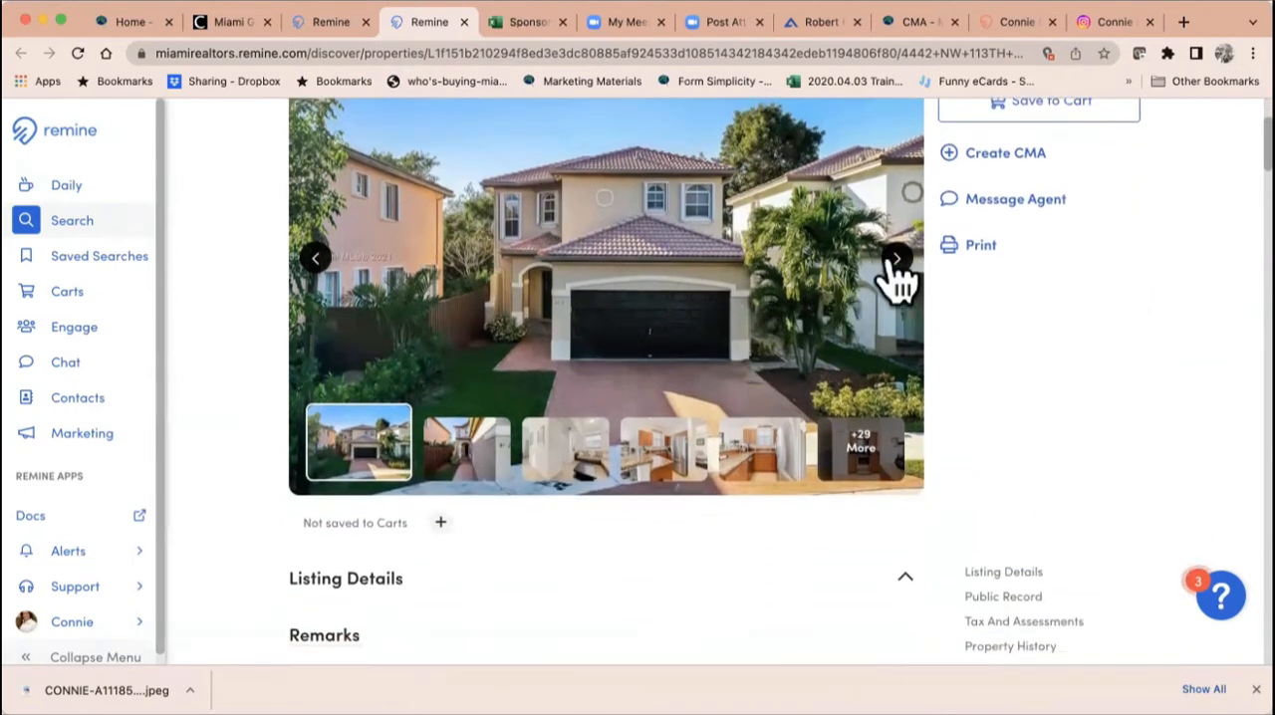
Step: Browse through the Doral home's listing photos, from the exterior to the kitchen and living room
{"action": "left_click", "coordinate": [897, 259]}
{"action": "left_click", "coordinate": [897, 259]}
{"action": "left_click", "coordinate": [896, 259]}
{"action": "left_click", "coordinate": [896, 259]}
{"action": "left_click", "coordinate": [896, 259]}
{"action": "left_click", "coordinate": [896, 259]}
{"action": "left_click", "coordinate": [896, 259]}
{"action": "left_click", "coordinate": [896, 258]}
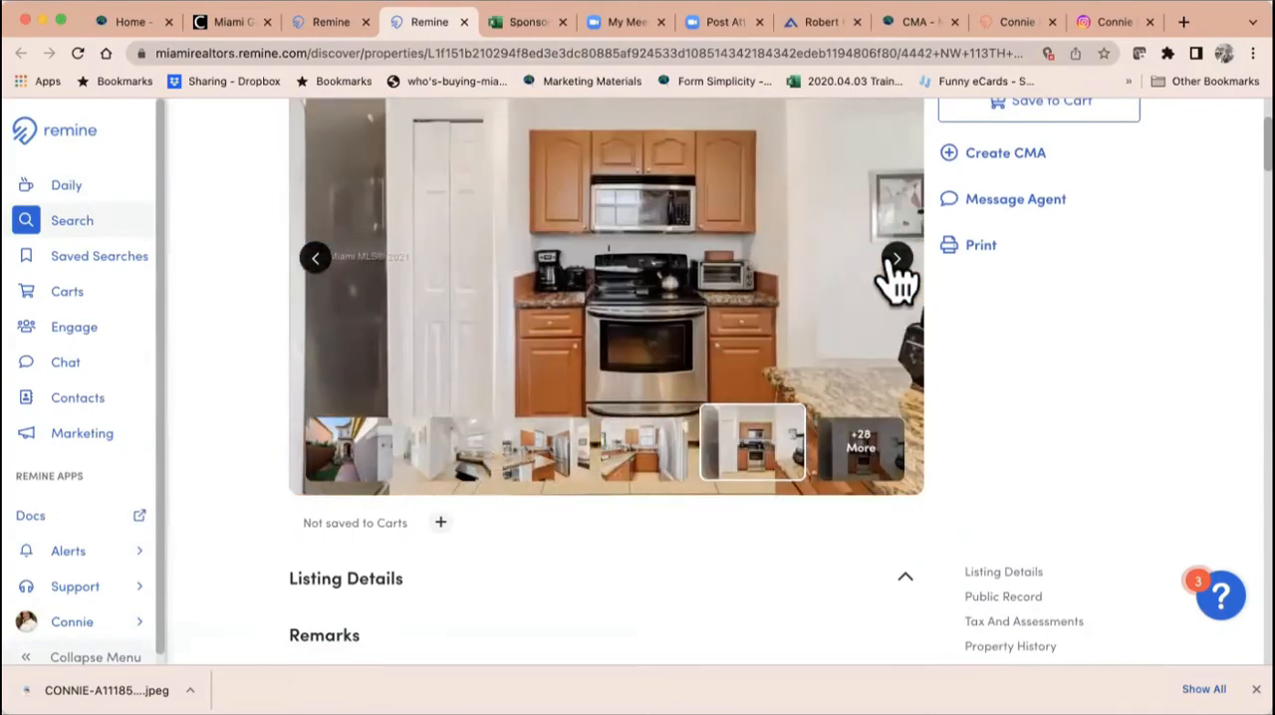
{"action": "left_click", "coordinate": [896, 259]}
{"action": "left_click", "coordinate": [896, 259]}
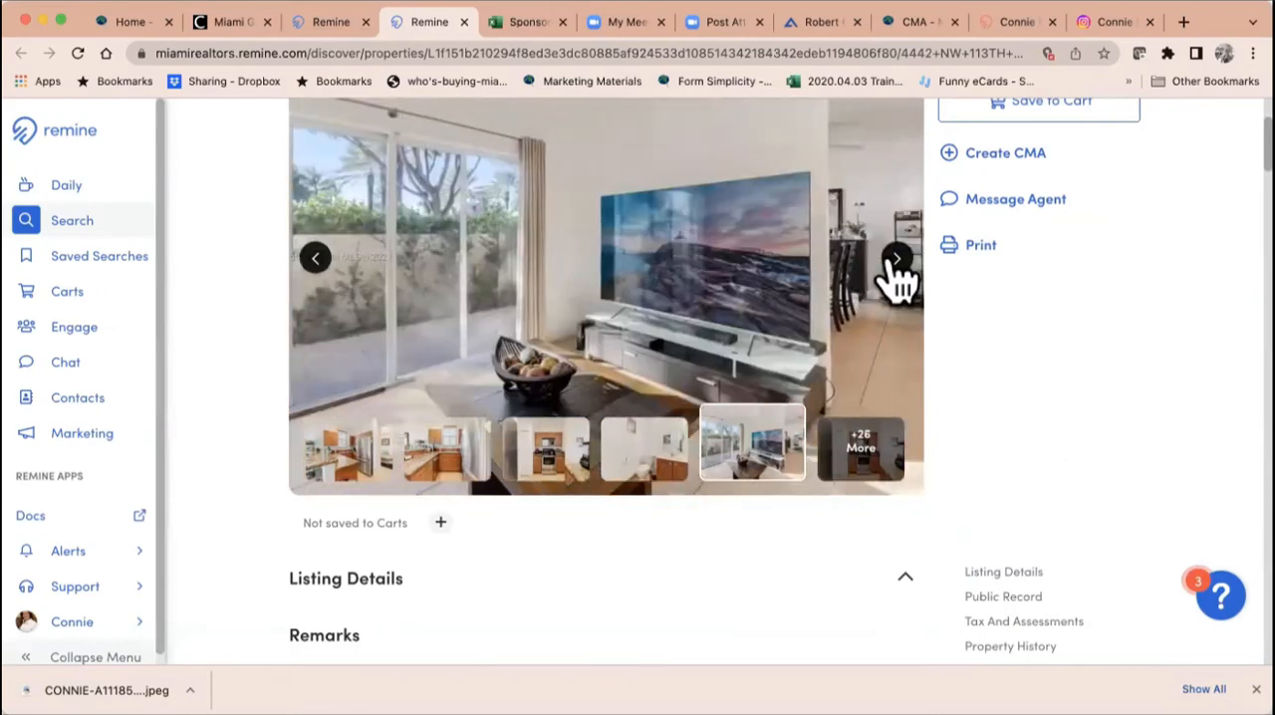
{"action": "left_click", "coordinate": [896, 259]}
Step: Review the Listing Details, including the agent remarks and showing instructions, the agents, and the sold, lot and structure information
{"action": "scroll", "coordinate": [925, 373], "scroll_direction": "down", "scroll_amount": 3}
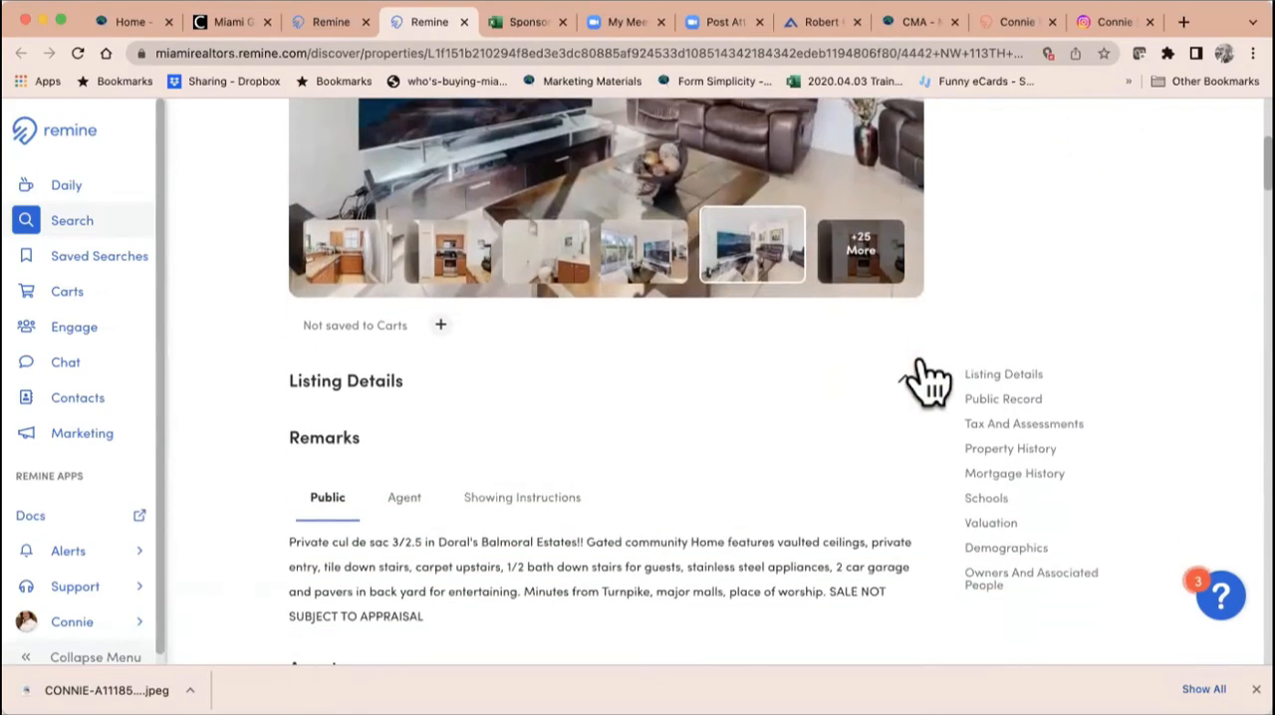
{"action": "scroll", "coordinate": [925, 373], "scroll_direction": "down", "scroll_amount": 2}
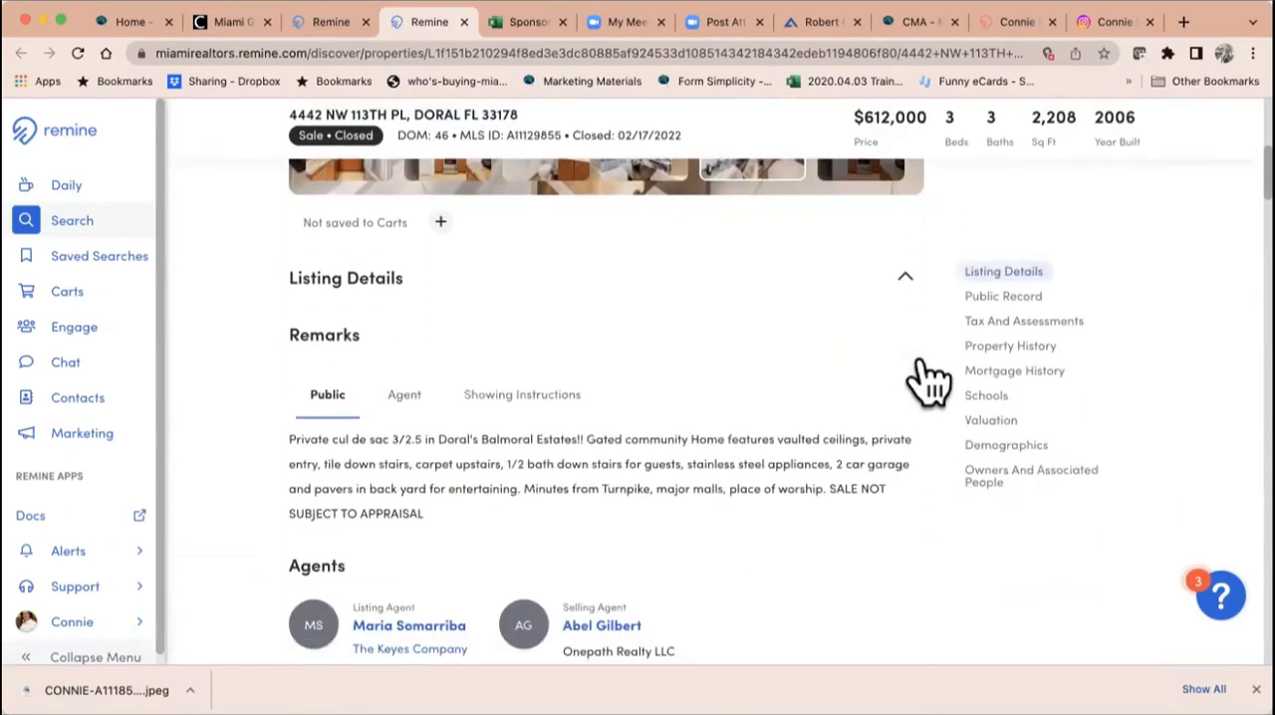
{"action": "left_click", "coordinate": [438, 284]}
{"action": "left_click", "coordinate": [357, 284]}
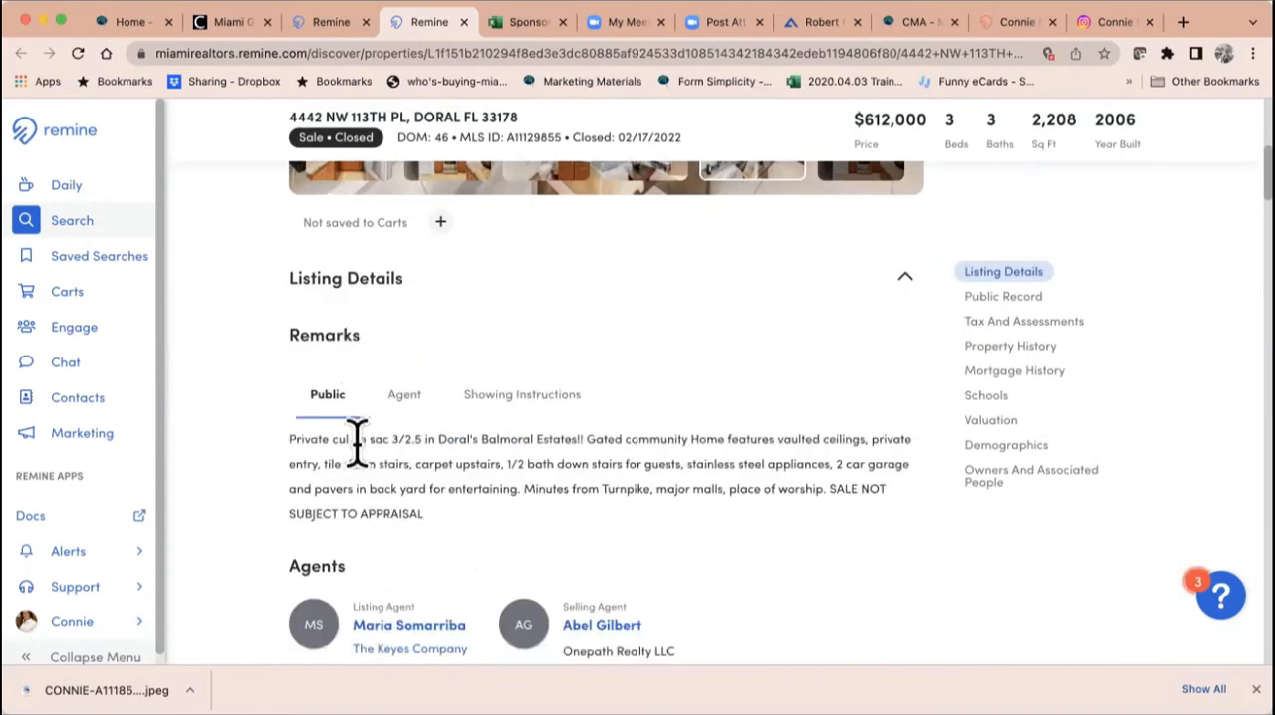
{"action": "left_click", "coordinate": [408, 396]}
{"action": "left_click", "coordinate": [528, 399]}
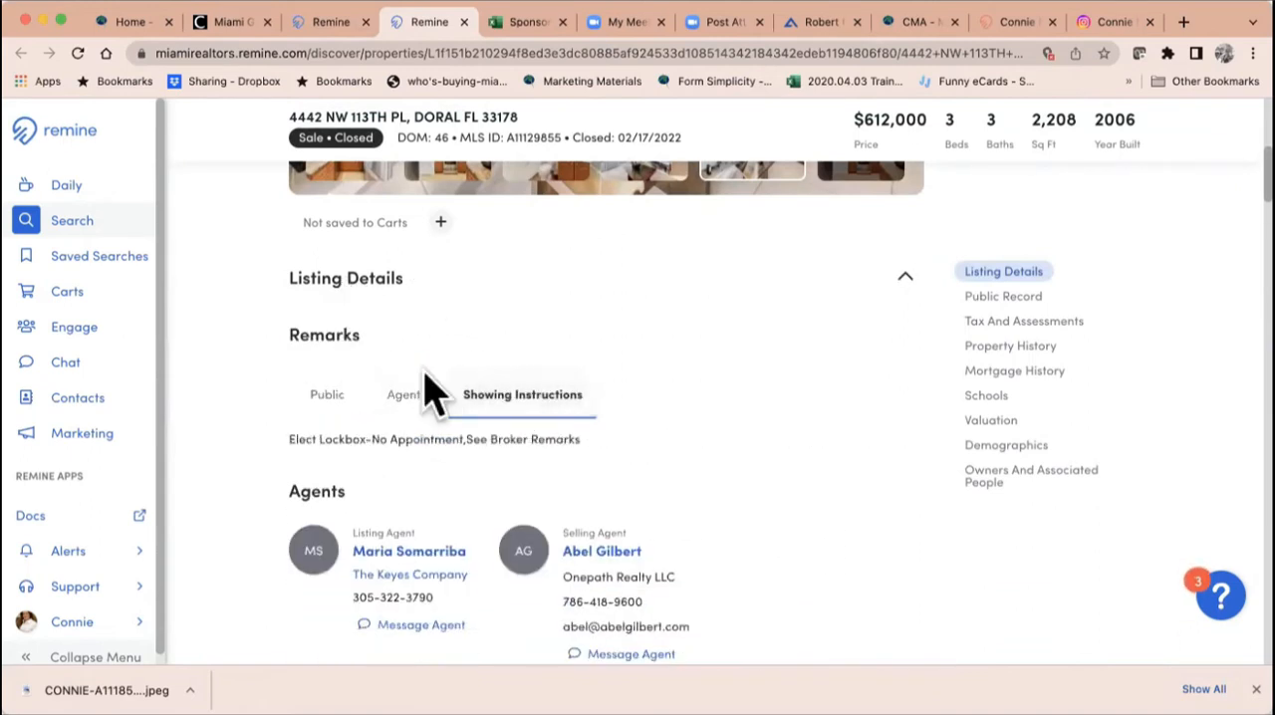
{"action": "scroll", "coordinate": [631, 455], "scroll_direction": "down", "scroll_amount": 3}
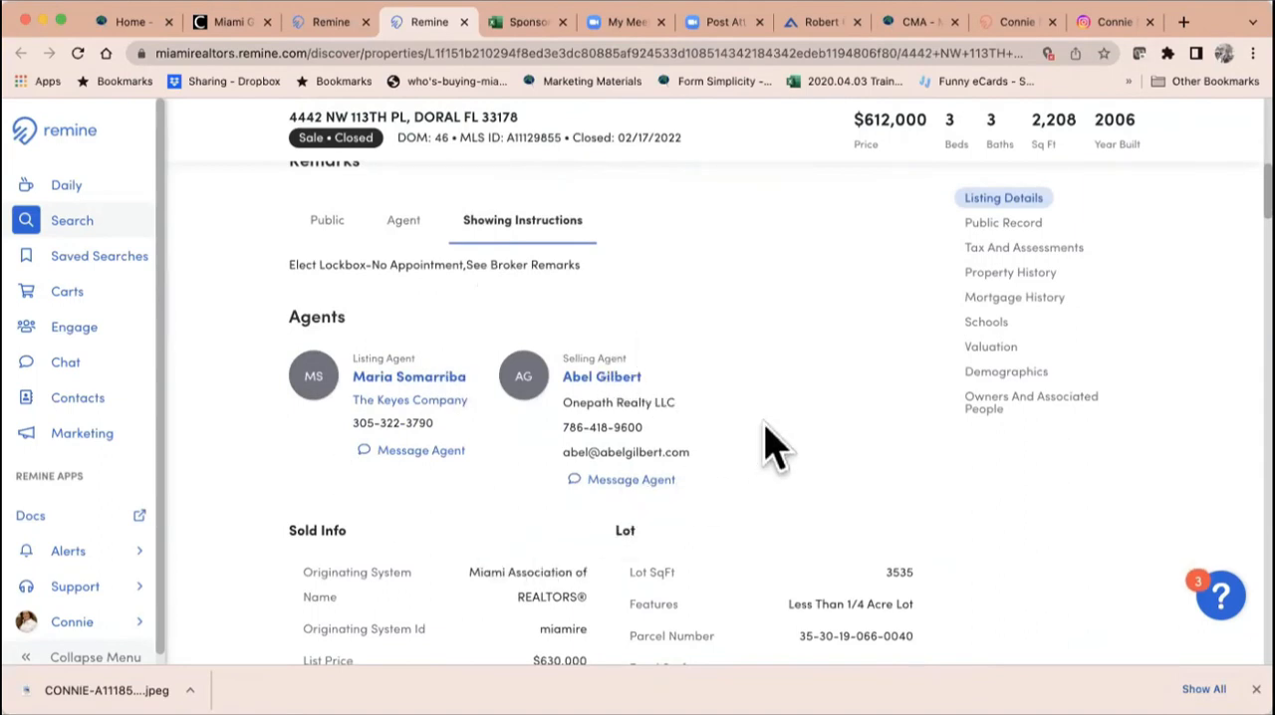
{"action": "scroll", "coordinate": [769, 444], "scroll_direction": "down", "scroll_amount": 5}
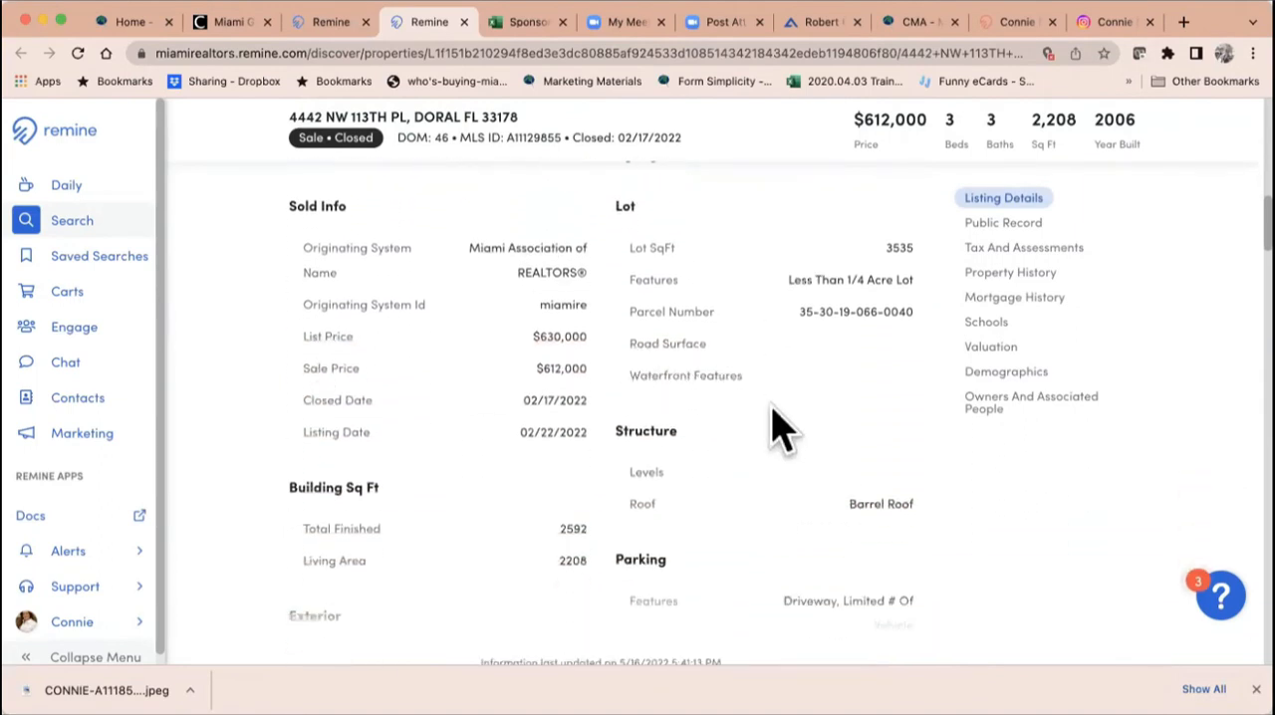
{"action": "scroll", "coordinate": [777, 428], "scroll_direction": "down", "scroll_amount": 3}
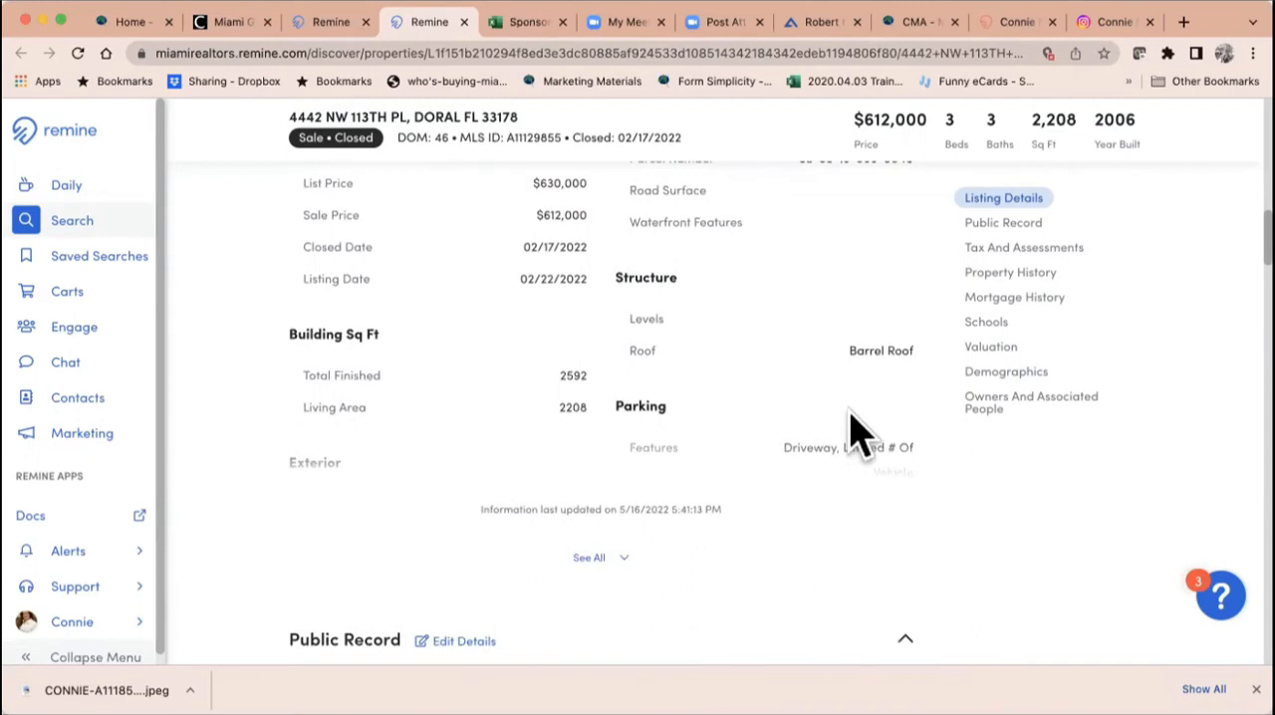
Step: View the Public Record's Parcel, Flood Risk, Location and Street view maps, and close the map viewer
{"action": "scroll", "coordinate": [851, 428], "scroll_direction": "down", "scroll_amount": 6}
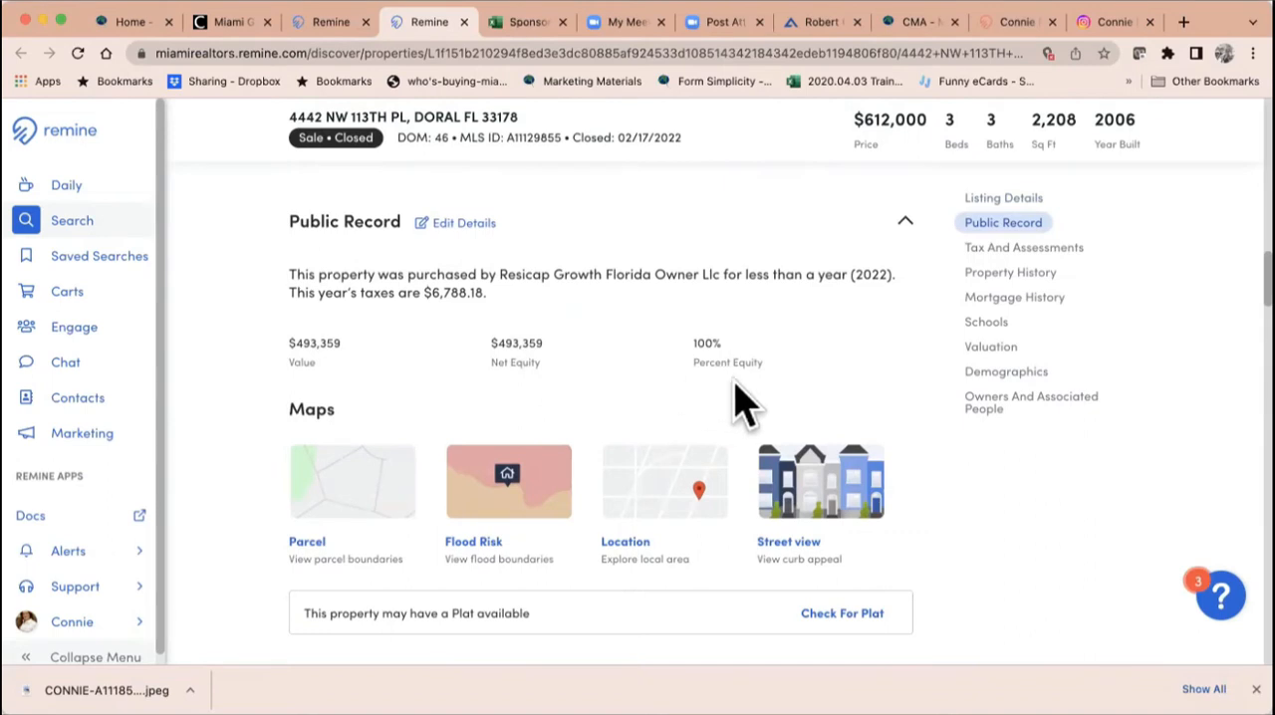
{"action": "scroll", "coordinate": [418, 398], "scroll_direction": "down", "scroll_amount": 2}
{"action": "left_click", "coordinate": [312, 383]}
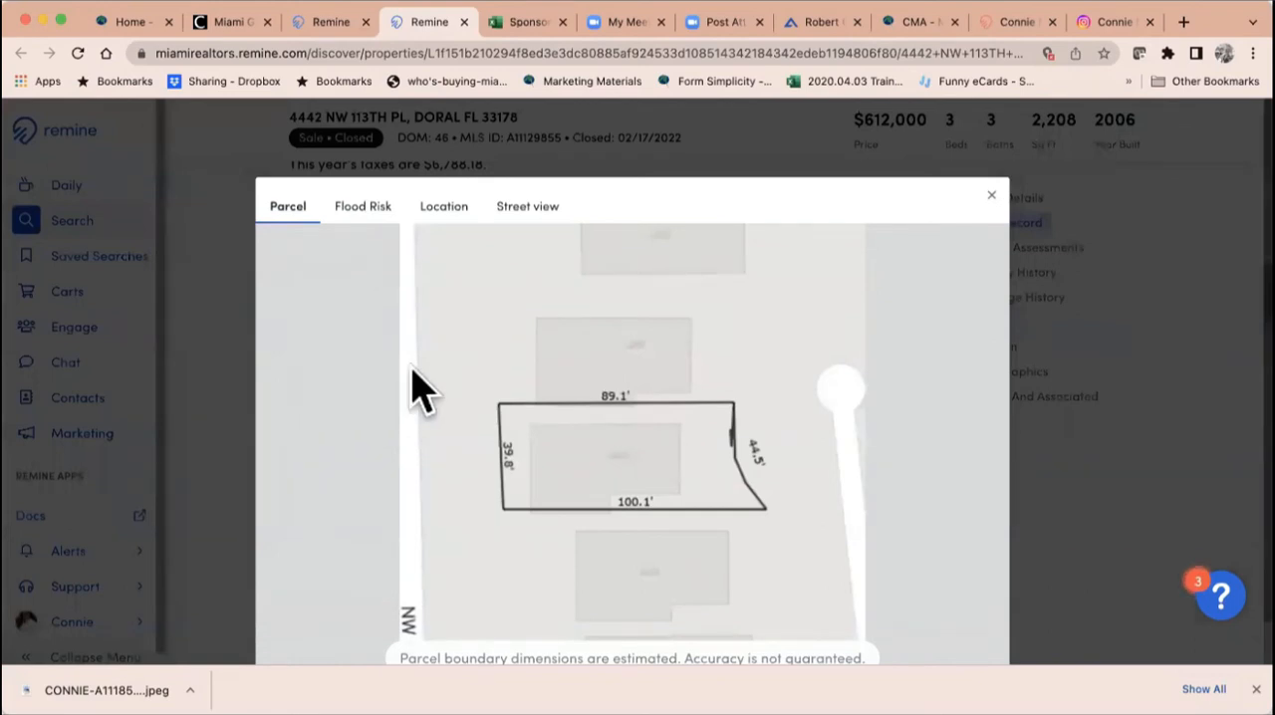
{"action": "left_click", "coordinate": [366, 199]}
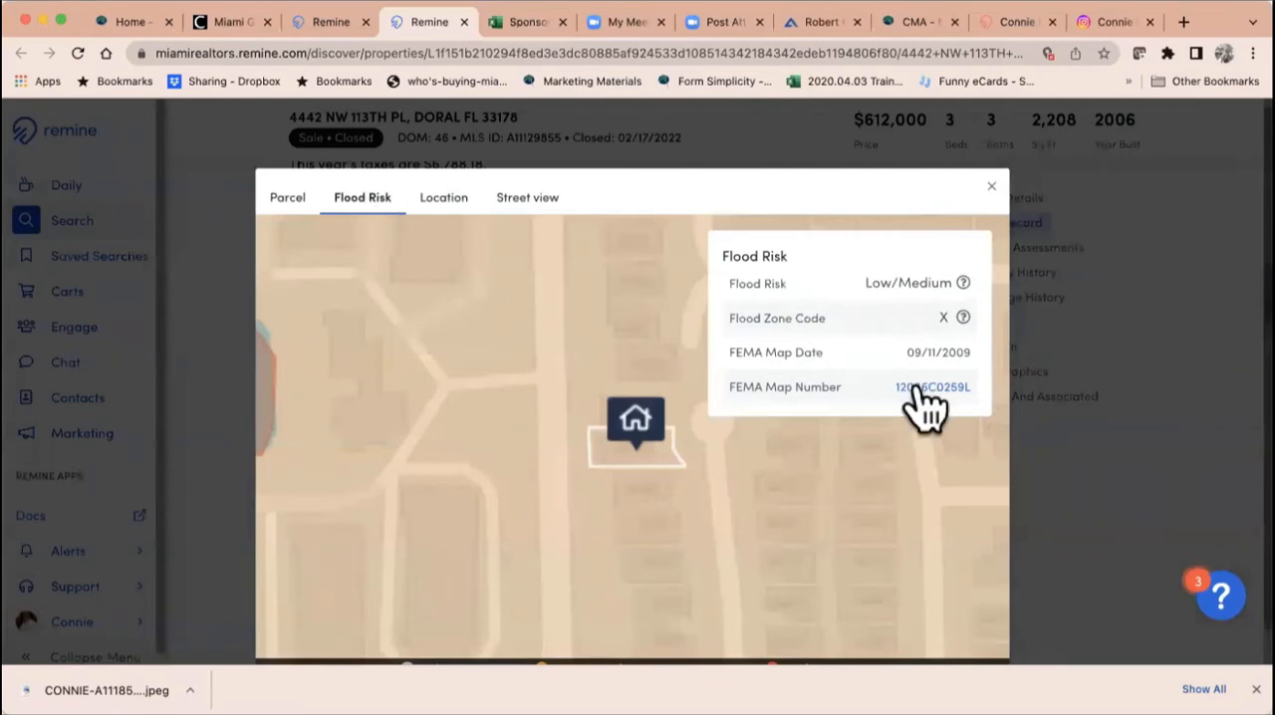
{"action": "left_click", "coordinate": [443, 199]}
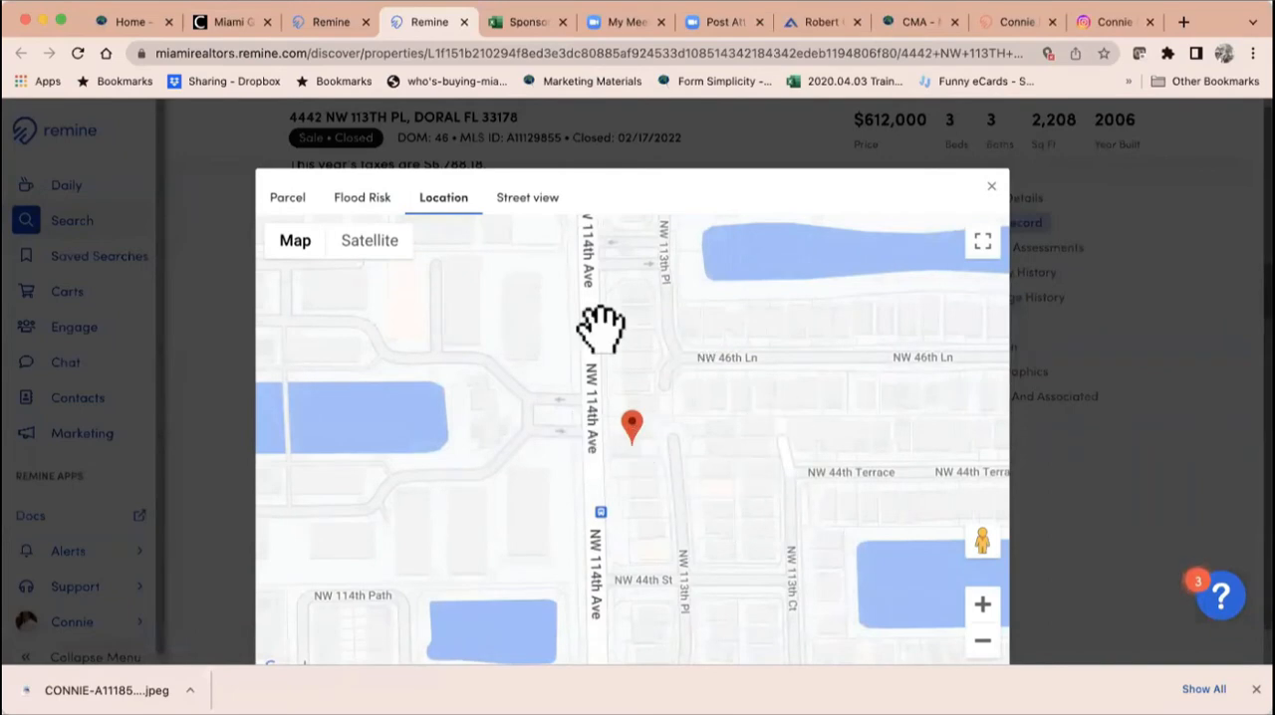
{"action": "left_click", "coordinate": [530, 209]}
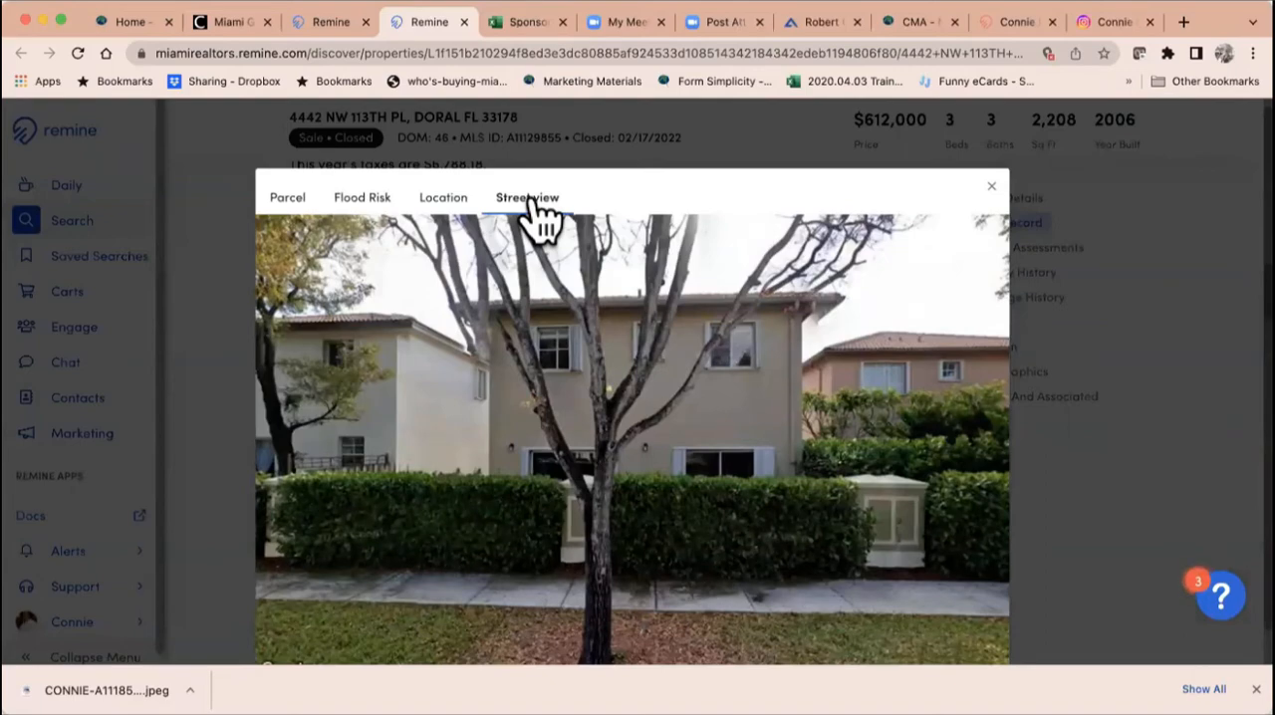
{"action": "left_click", "coordinate": [991, 187]}
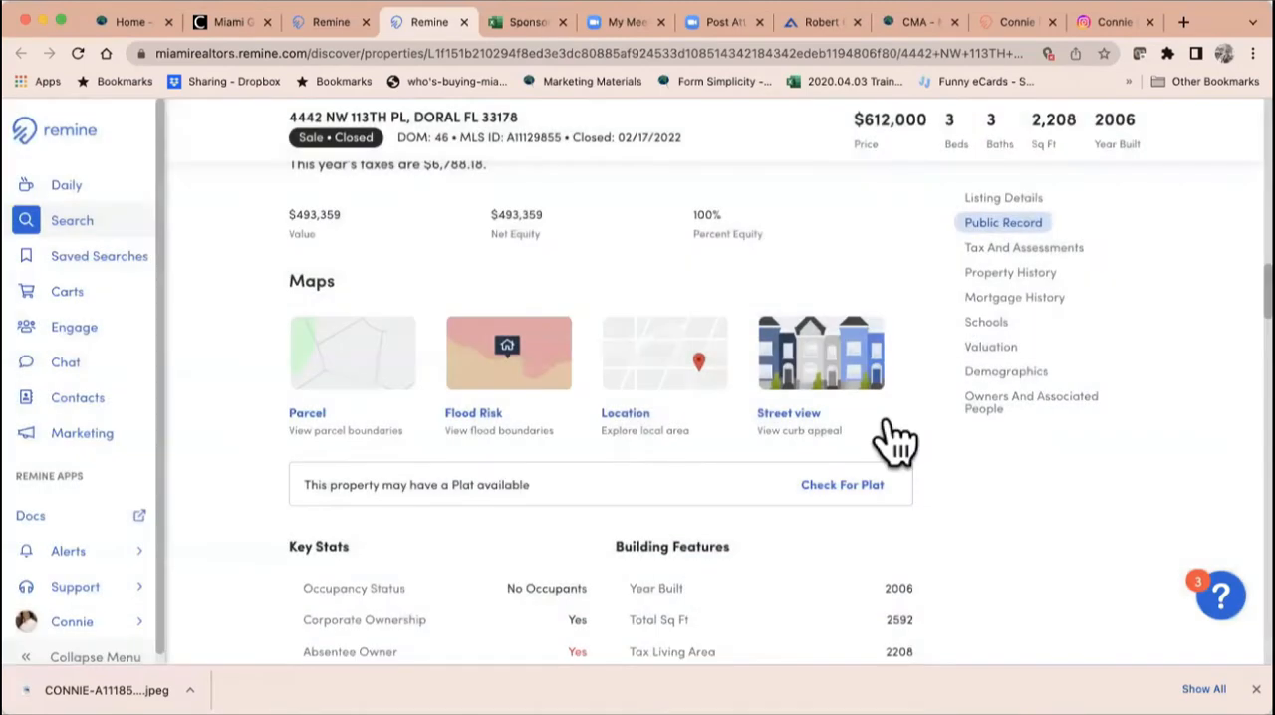
Step: Examine the Public Record's key stats and building features, and the Tax And Assessments tables down to Market Value
{"action": "scroll", "coordinate": [894, 438], "scroll_direction": "down", "scroll_amount": 5}
{"action": "scroll", "coordinate": [889, 436], "scroll_direction": "down", "scroll_amount": 1}
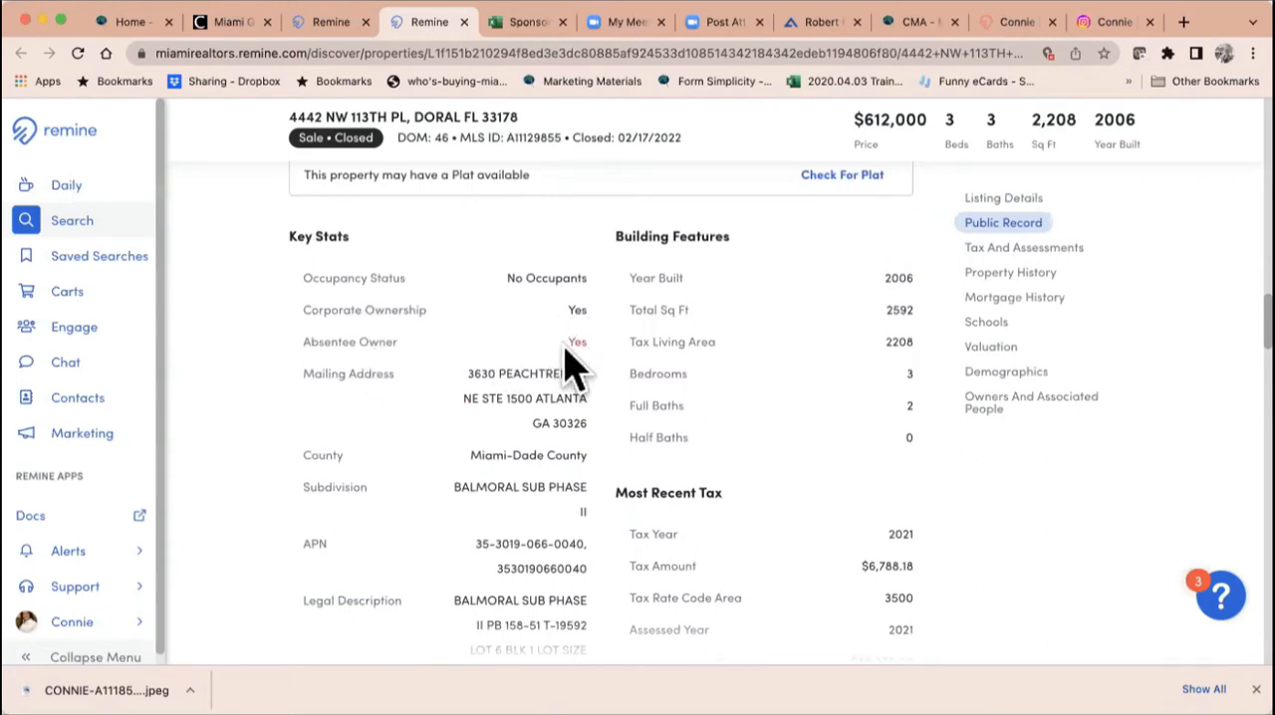
{"action": "scroll", "coordinate": [859, 360], "scroll_direction": "down", "scroll_amount": 4}
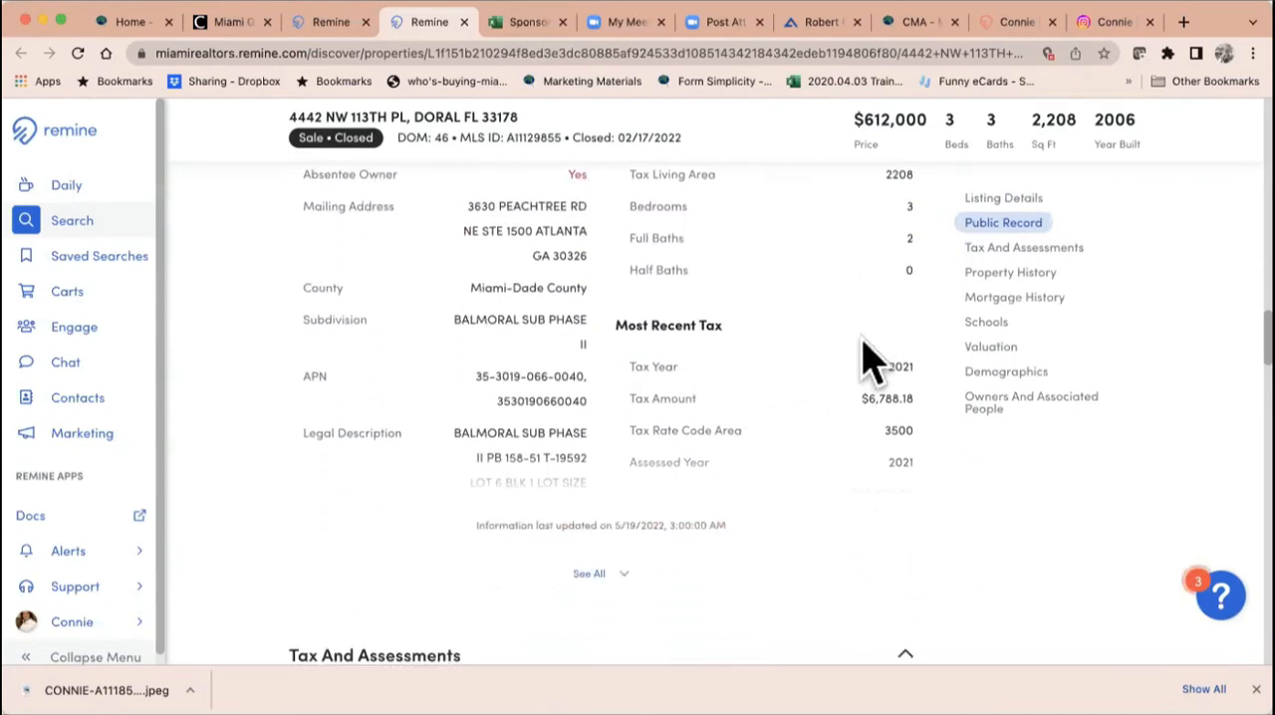
{"action": "scroll", "coordinate": [768, 398], "scroll_direction": "down", "scroll_amount": 8}
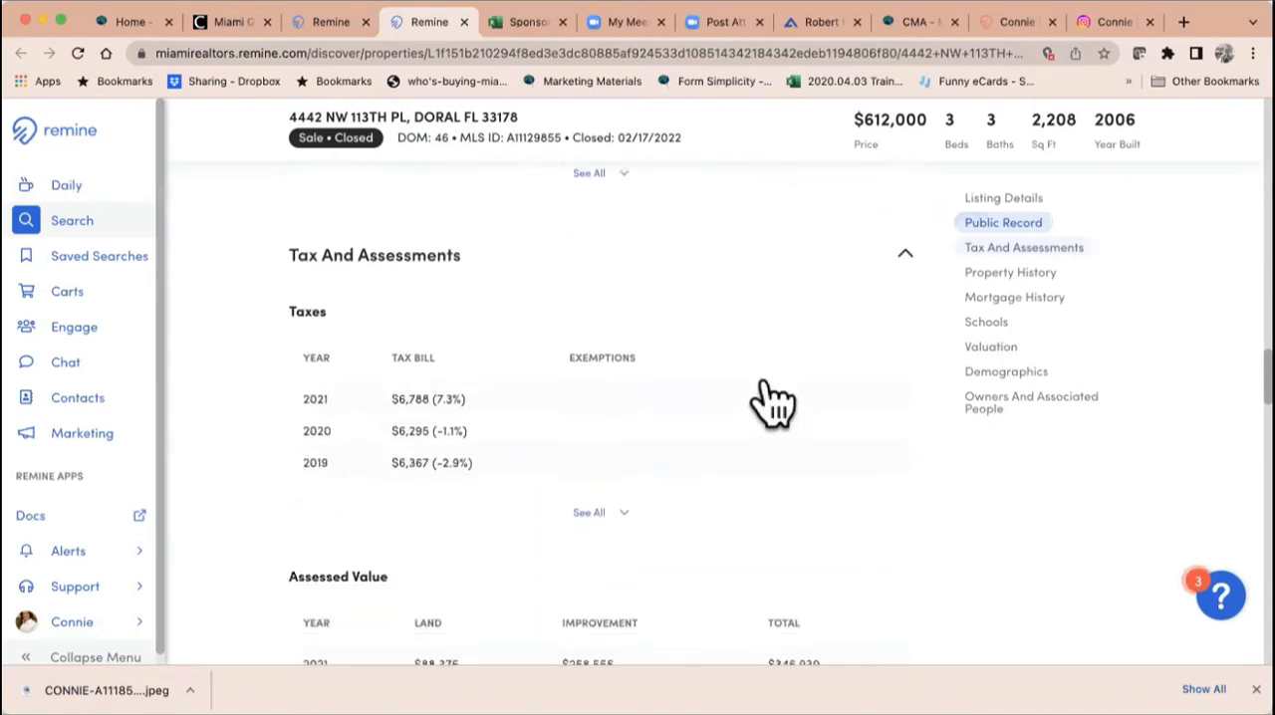
{"action": "scroll", "coordinate": [746, 408], "scroll_direction": "down", "scroll_amount": 6}
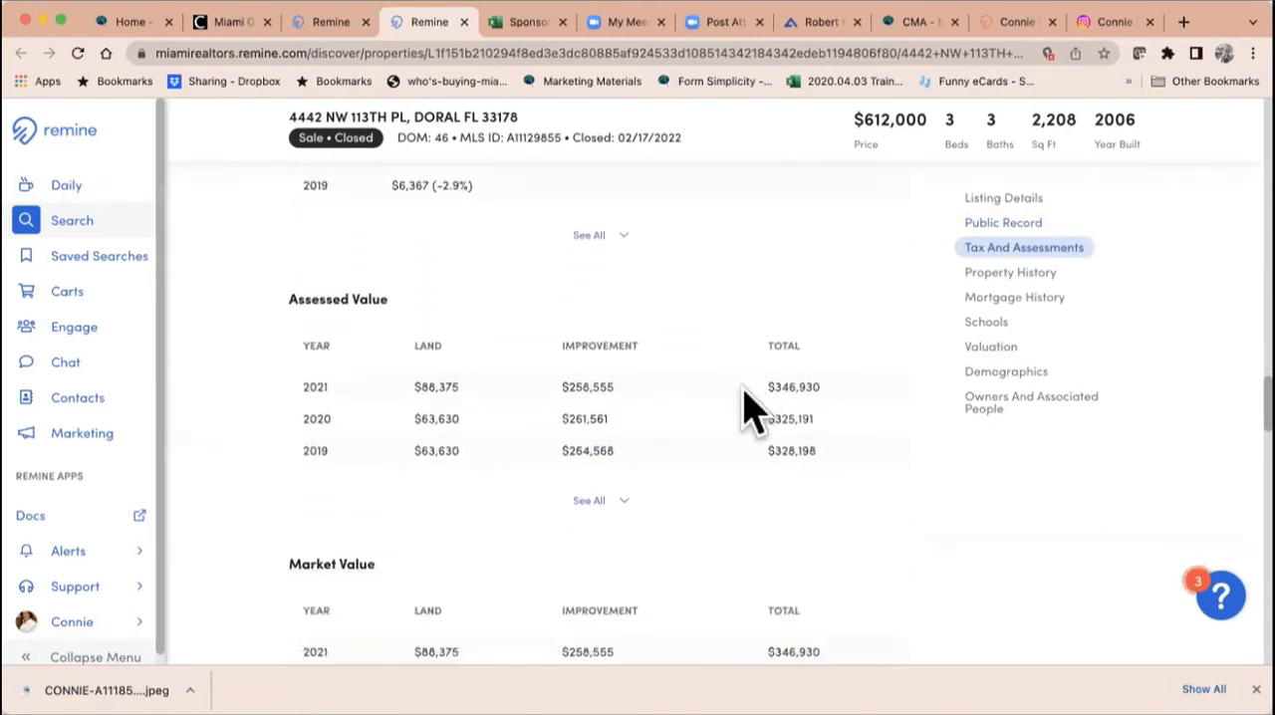
{"action": "scroll", "coordinate": [746, 475], "scroll_direction": "down", "scroll_amount": 5}
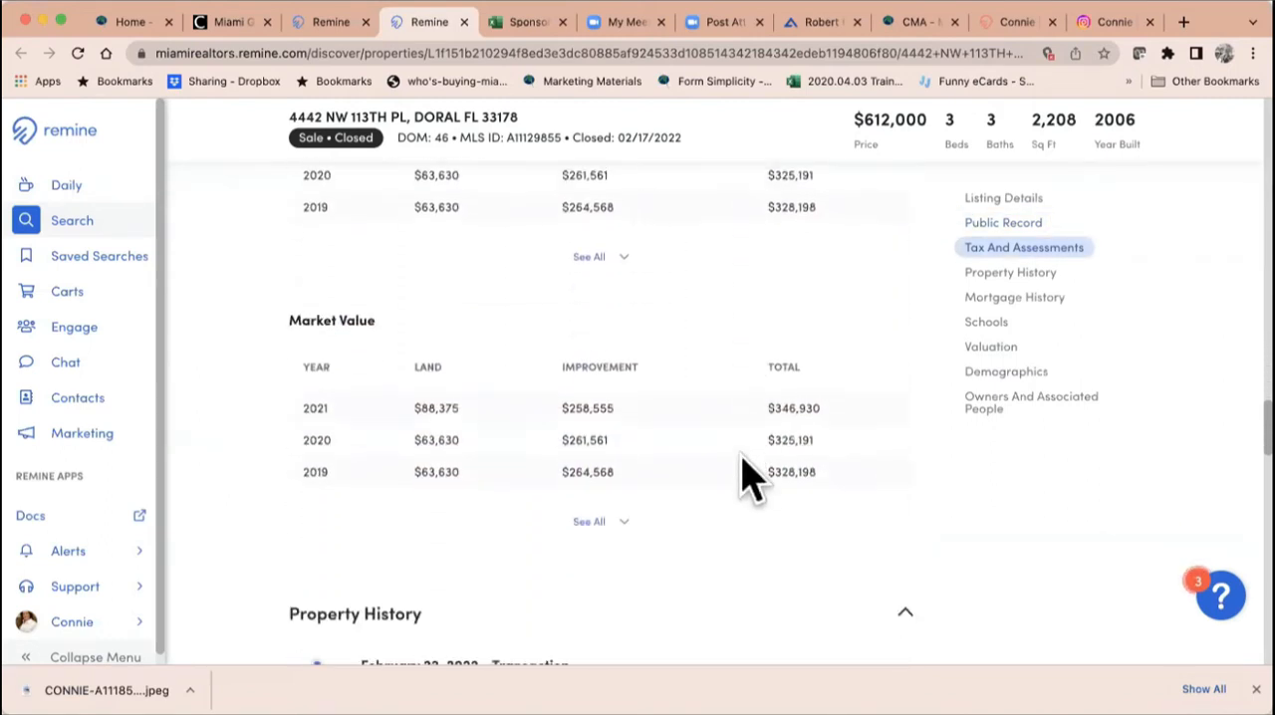
Step: Review the home's Property History timeline and its Mortgage History entries
{"action": "scroll", "coordinate": [763, 507], "scroll_direction": "down", "scroll_amount": 5}
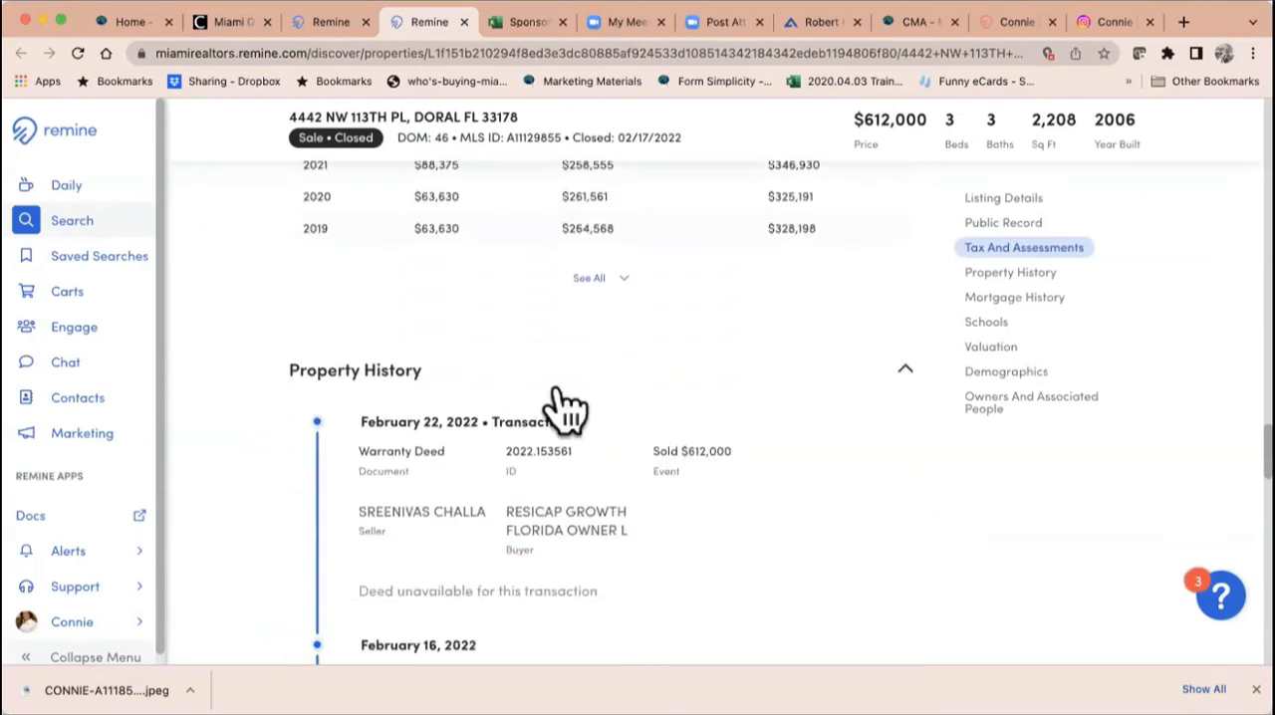
{"action": "scroll", "coordinate": [556, 518], "scroll_direction": "down", "scroll_amount": 3}
{"action": "scroll", "coordinate": [562, 533], "scroll_direction": "down", "scroll_amount": 8}
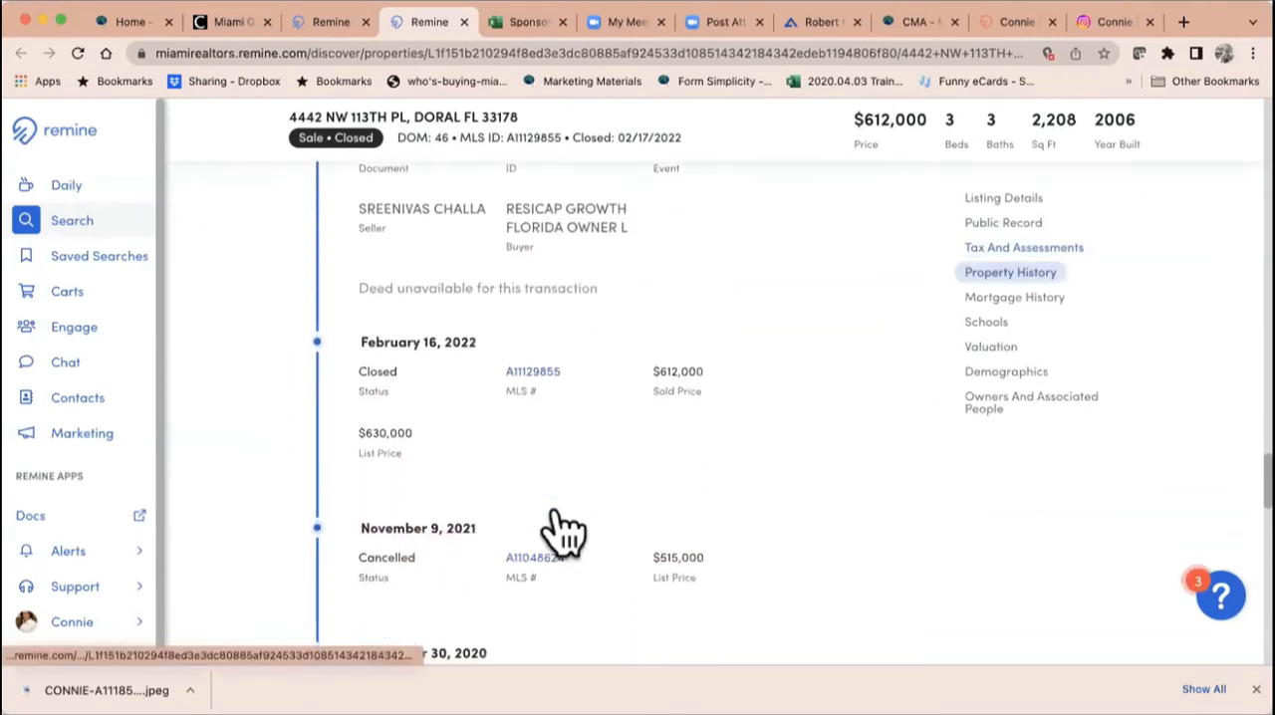
{"action": "scroll", "coordinate": [562, 532], "scroll_direction": "down", "scroll_amount": 5}
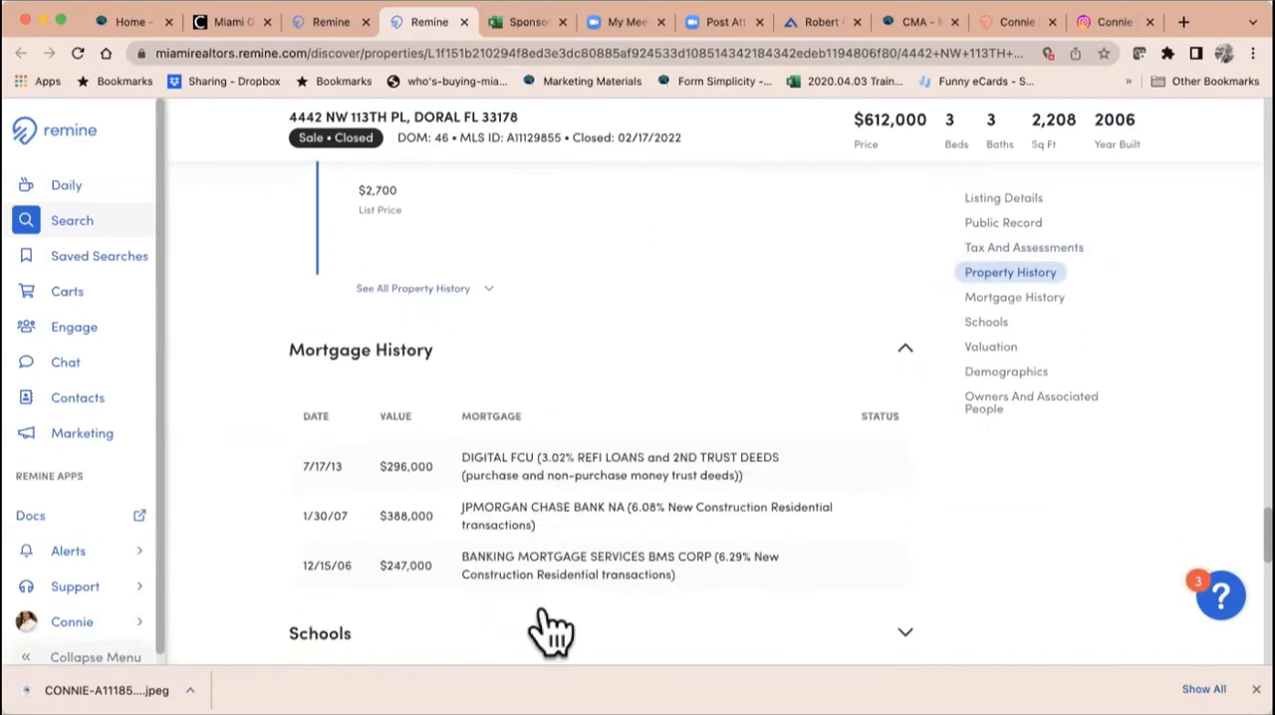
Step: Expand the Schools section to view the nearby schools, and collapse it again
{"action": "scroll", "coordinate": [527, 561], "scroll_direction": "down", "scroll_amount": 5}
{"action": "scroll", "coordinate": [527, 560], "scroll_direction": "down", "scroll_amount": 1}
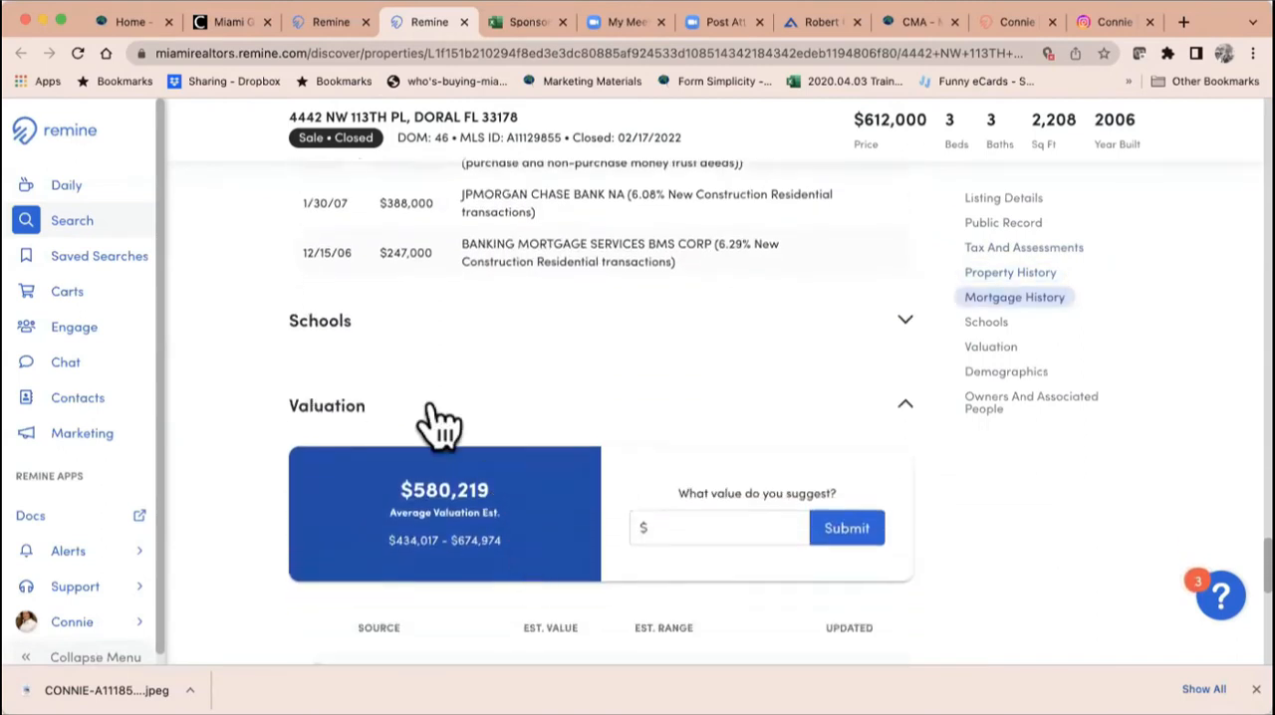
{"action": "left_click", "coordinate": [903, 320]}
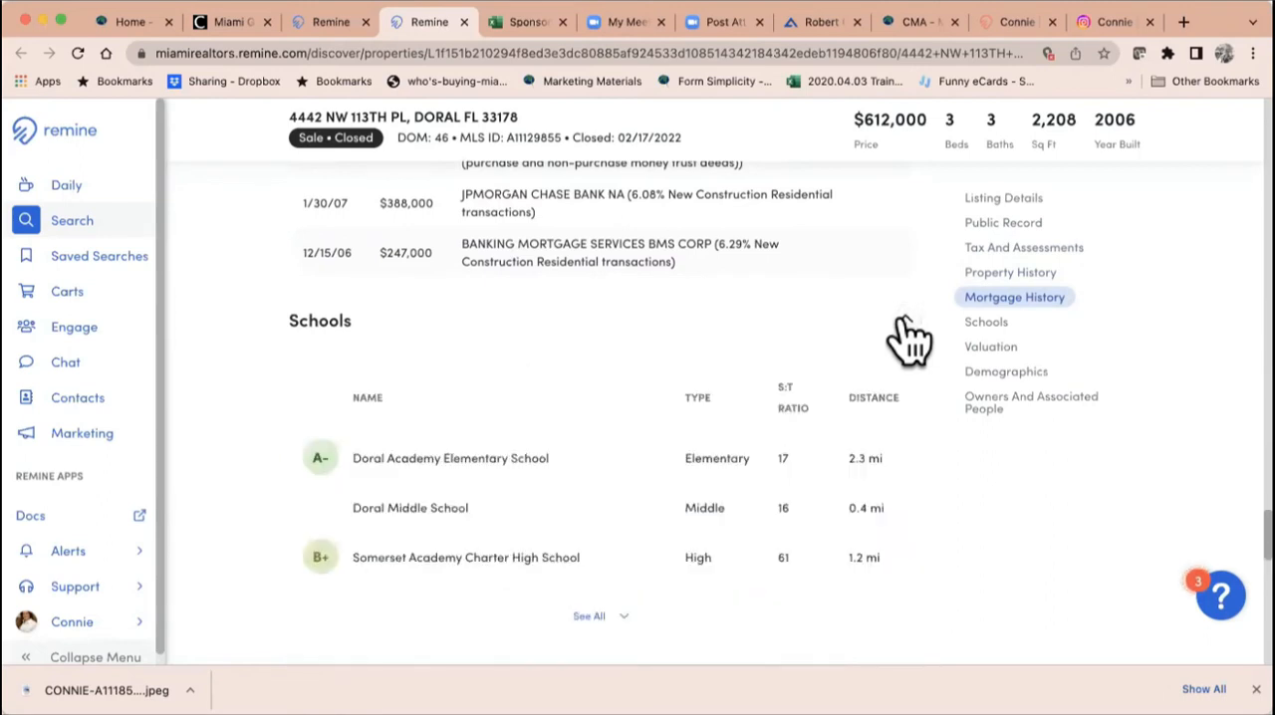
{"action": "left_click", "coordinate": [904, 321]}
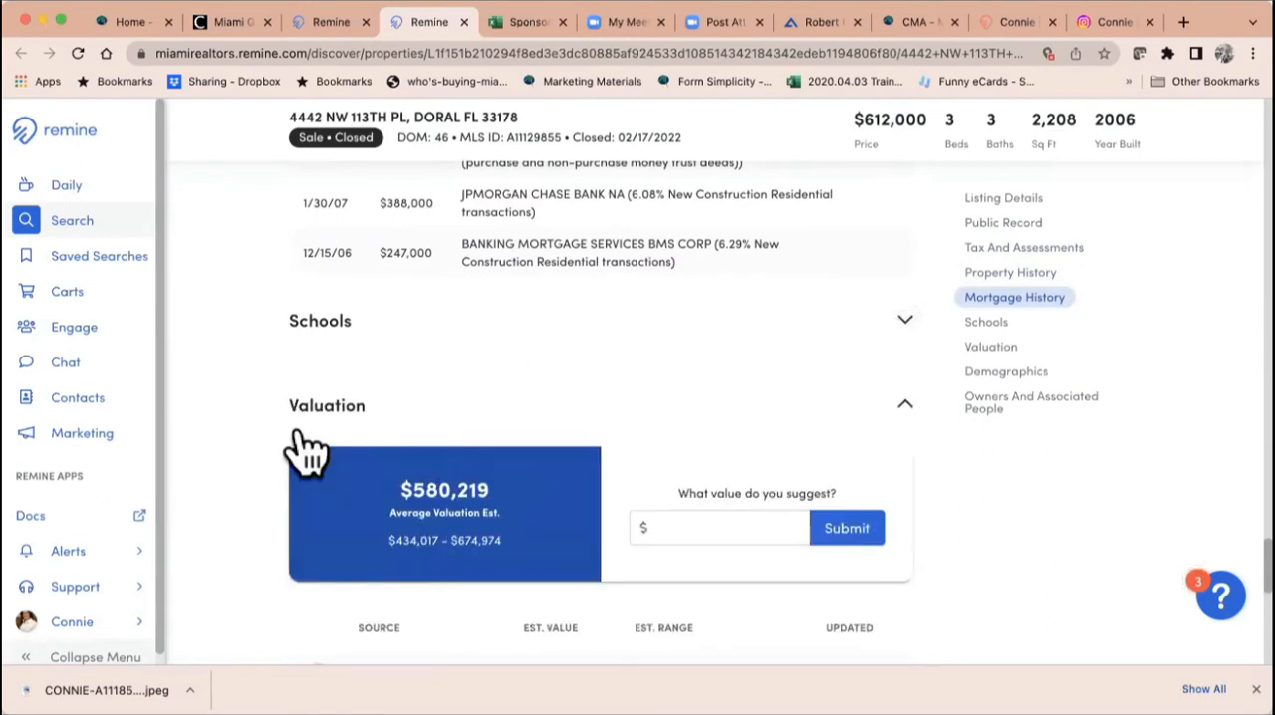
Step: Review the Valuation section's estimates by source and reveal the AirDNA rental revenue estimates
{"action": "scroll", "coordinate": [494, 543], "scroll_direction": "down", "scroll_amount": 5}
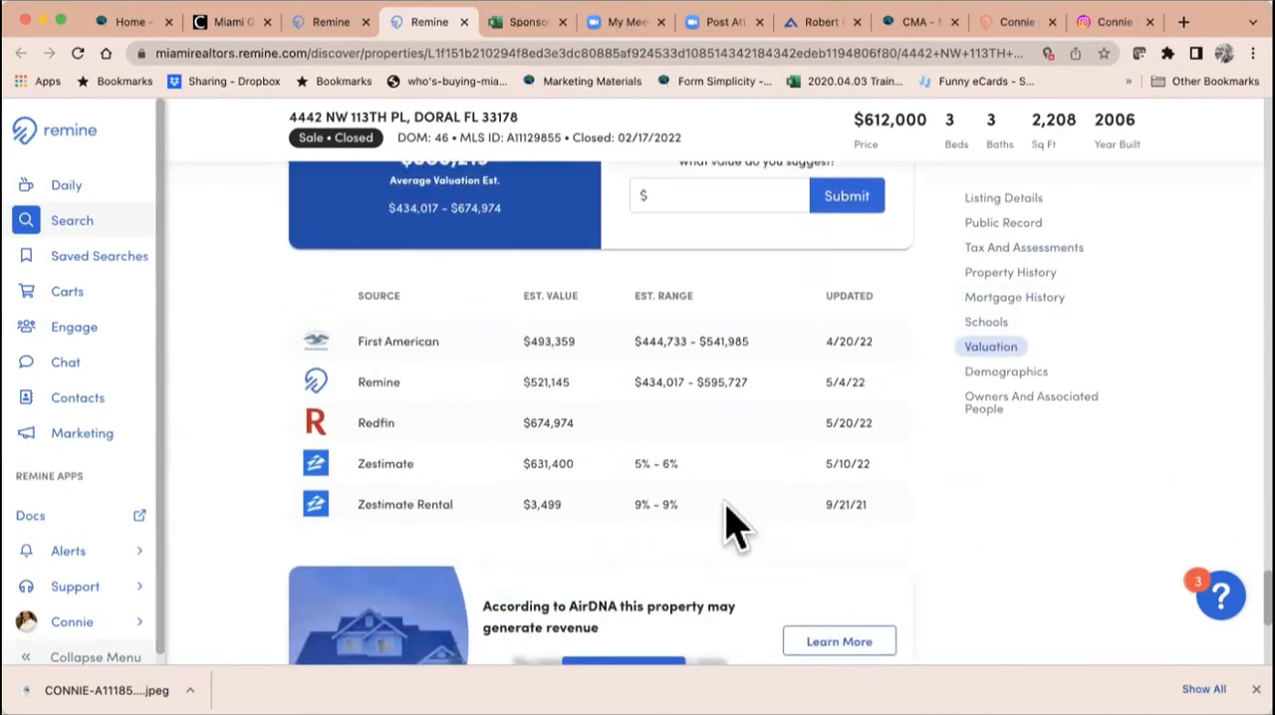
{"action": "scroll", "coordinate": [728, 508], "scroll_direction": "down", "scroll_amount": 3}
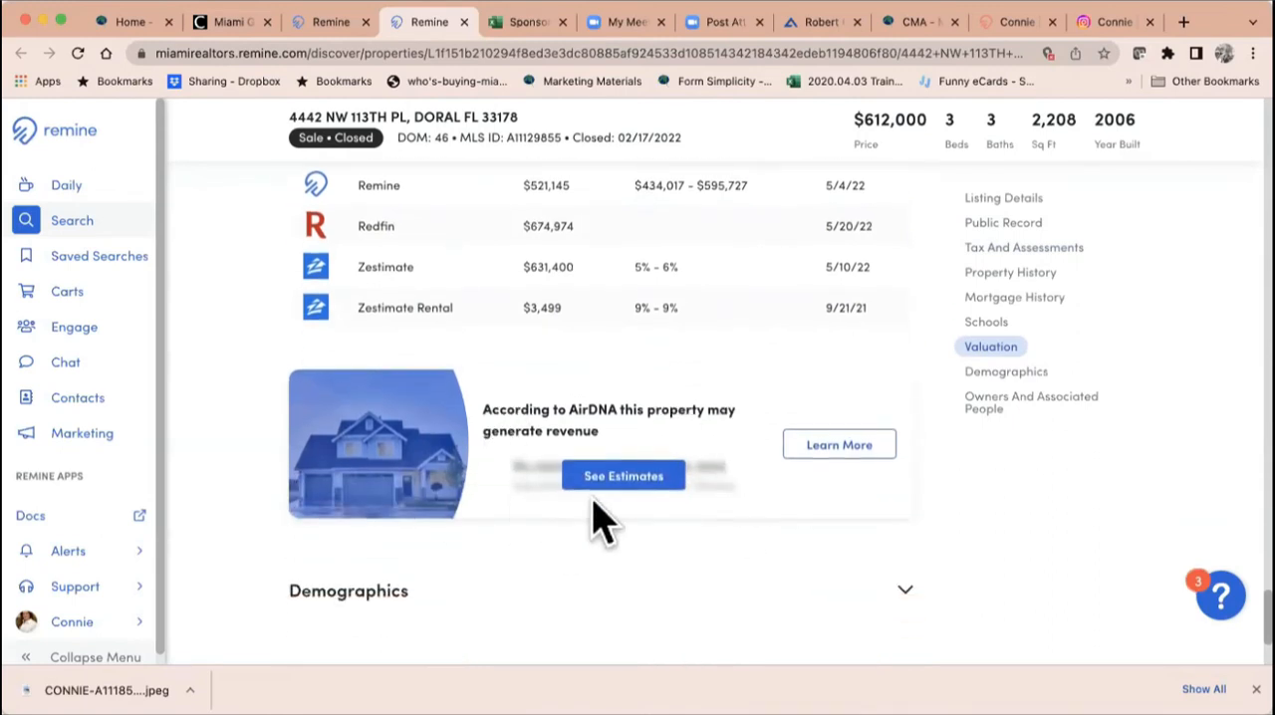
{"action": "left_click", "coordinate": [621, 478]}
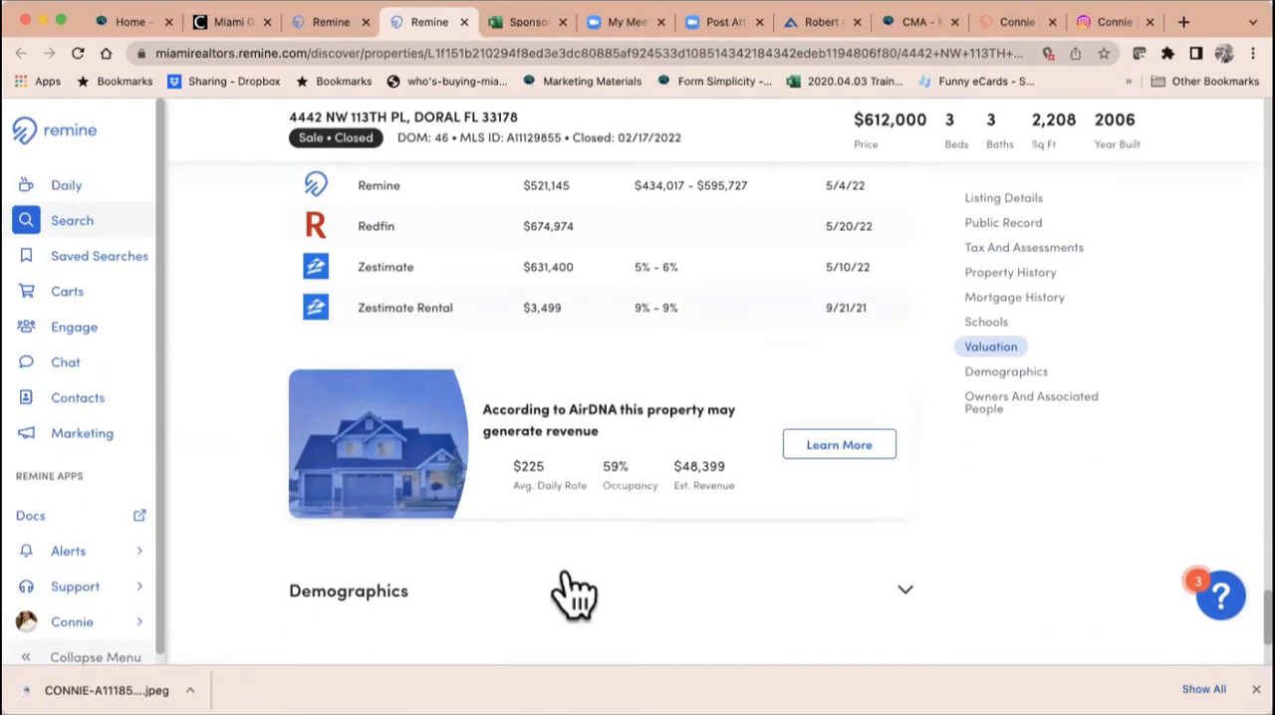
Step: Expand the Demographics section and the Owners And Associated People section
{"action": "scroll", "coordinate": [572, 594], "scroll_direction": "down", "scroll_amount": 4}
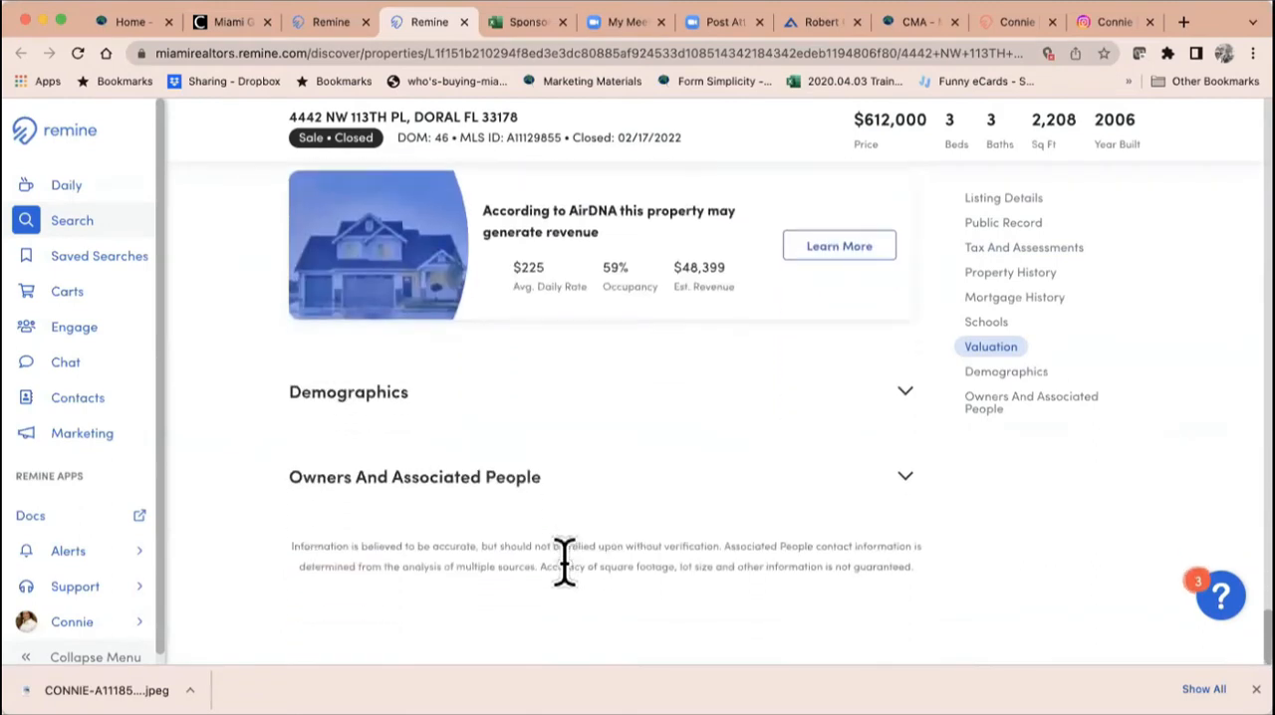
{"action": "left_click", "coordinate": [510, 408]}
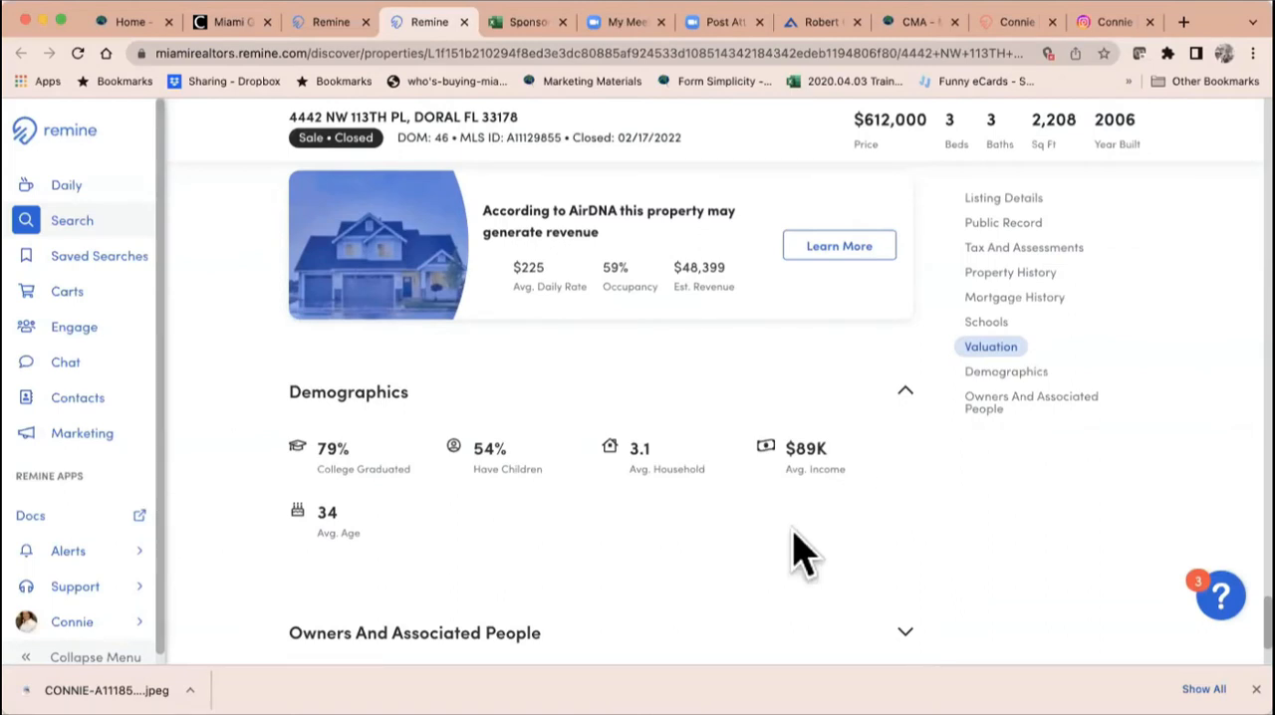
{"action": "scroll", "coordinate": [791, 534], "scroll_direction": "down", "scroll_amount": 3}
{"action": "left_click", "coordinate": [770, 505]}
{"action": "scroll", "coordinate": [773, 522], "scroll_direction": "down", "scroll_amount": 1}
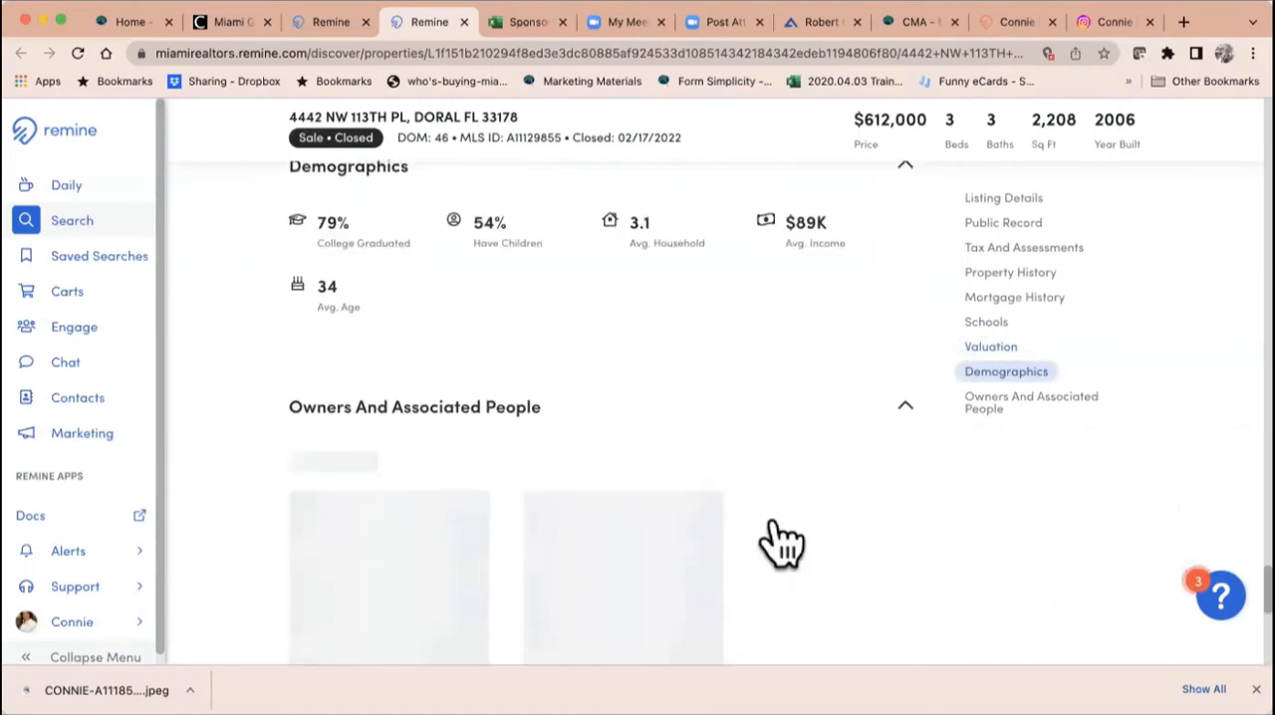
Step: Review the property's owner card and open the contact information on the associated person's card
{"action": "scroll", "coordinate": [782, 543], "scroll_direction": "down", "scroll_amount": 5}
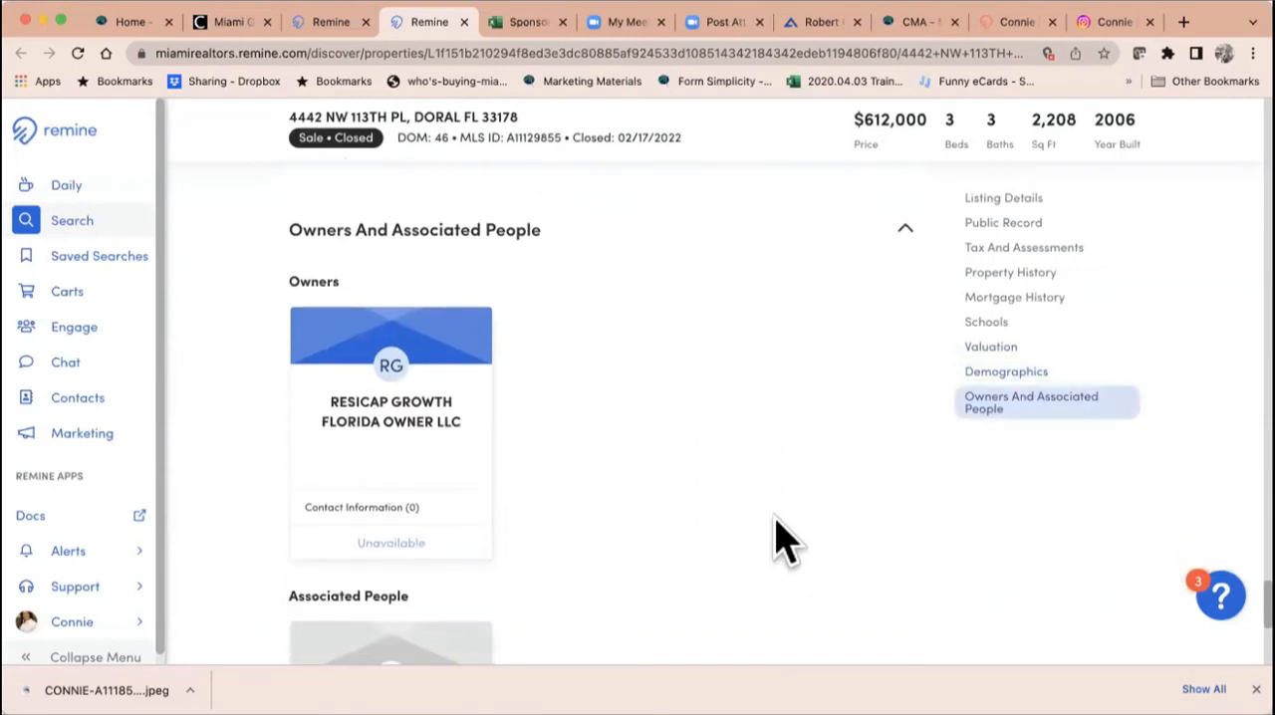
{"action": "scroll", "coordinate": [781, 543], "scroll_direction": "down", "scroll_amount": 7}
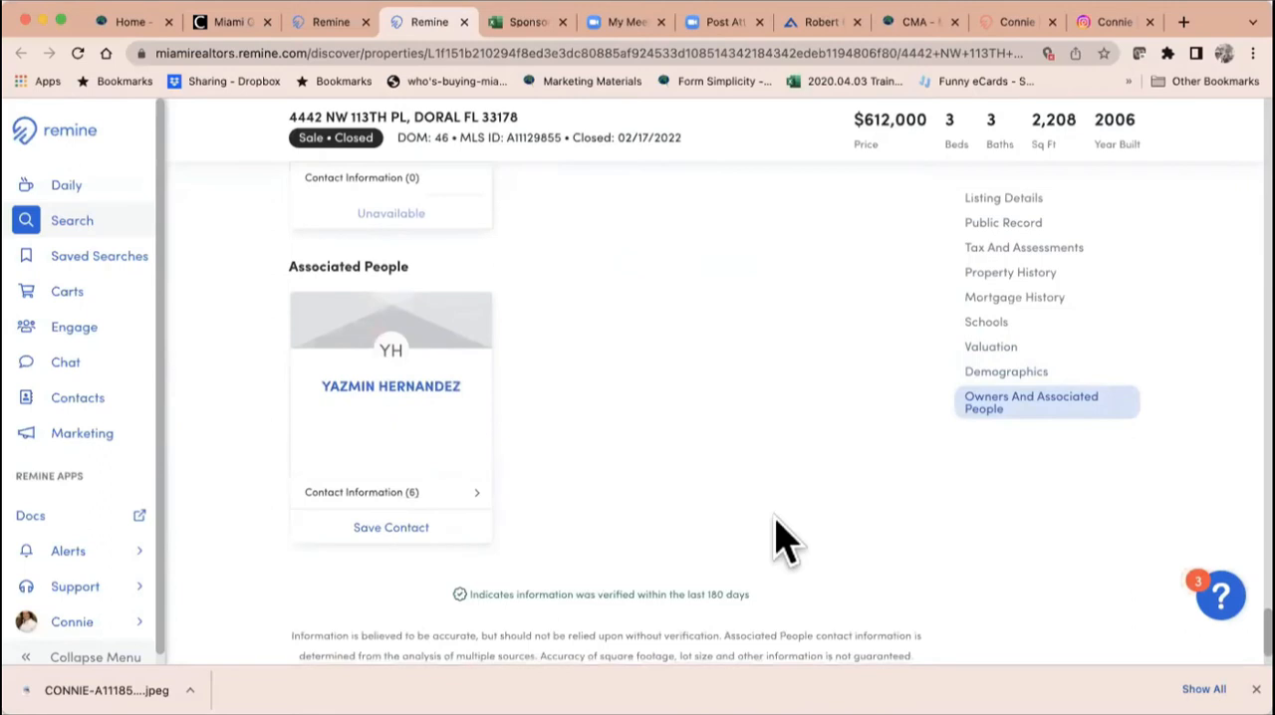
{"action": "left_click", "coordinate": [379, 492]}
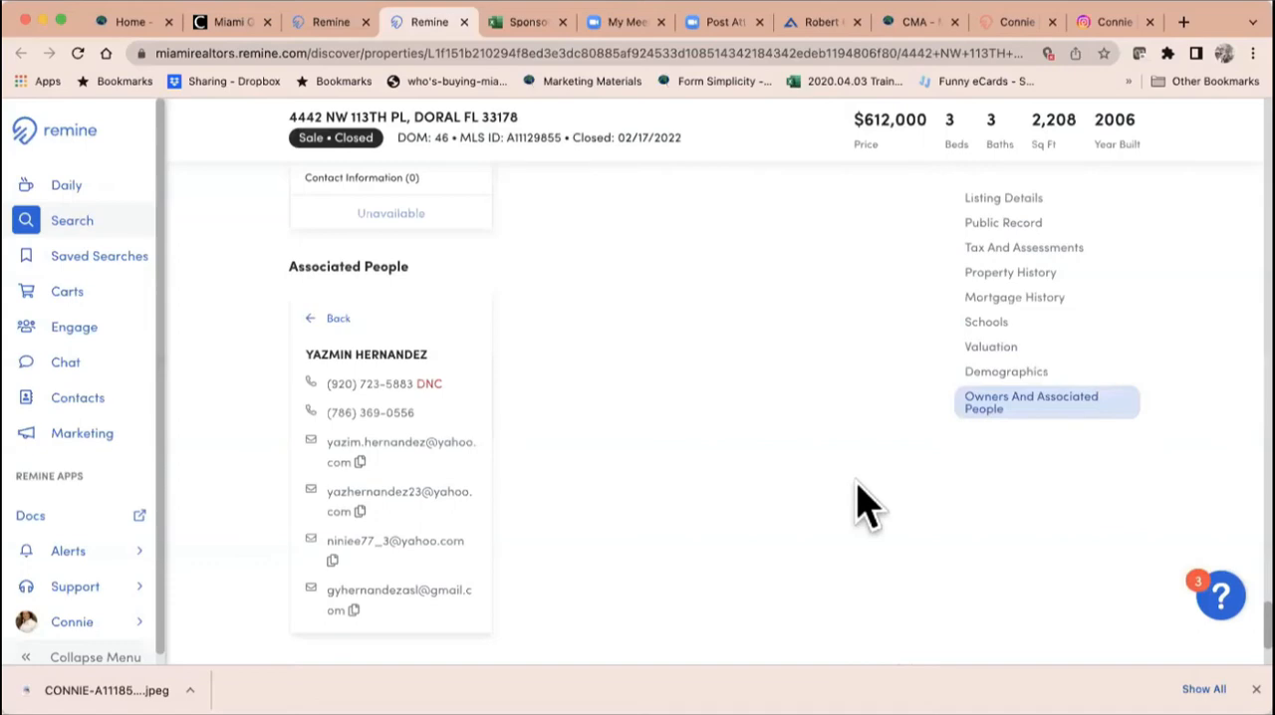
Step: Open the print options for the closed Doral property and choose the Client Full print view
{"action": "scroll", "coordinate": [866, 503], "scroll_direction": "up", "scroll_amount": 15}
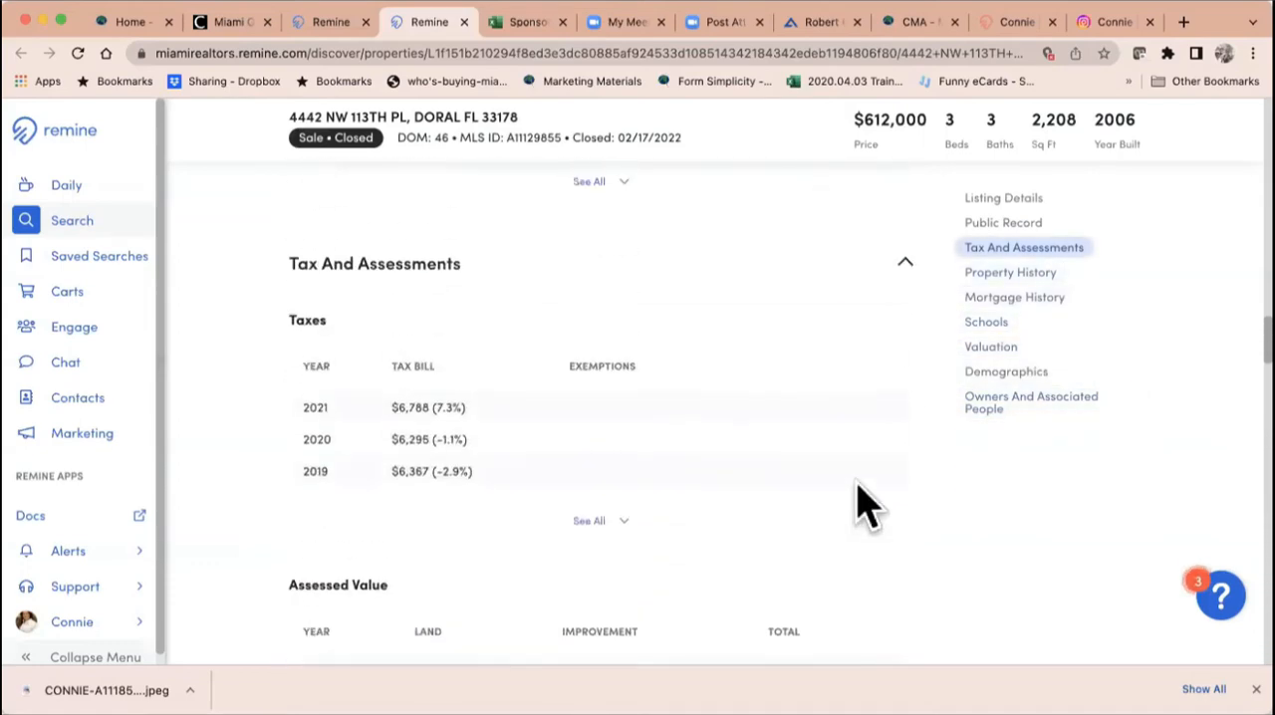
{"action": "scroll", "coordinate": [866, 503], "scroll_direction": "up", "scroll_amount": 15}
{"action": "scroll", "coordinate": [867, 503], "scroll_direction": "up", "scroll_amount": 15}
{"action": "scroll", "coordinate": [867, 503], "scroll_direction": "up", "scroll_amount": 3}
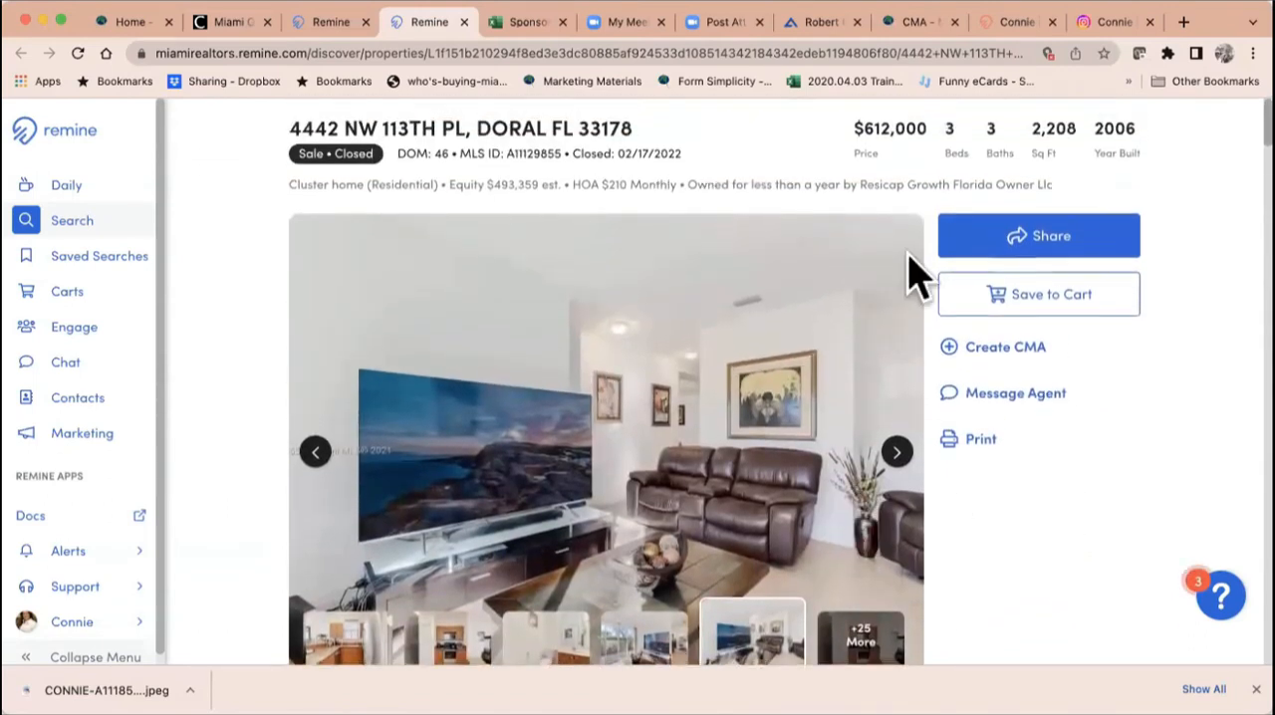
{"action": "left_click", "coordinate": [971, 444]}
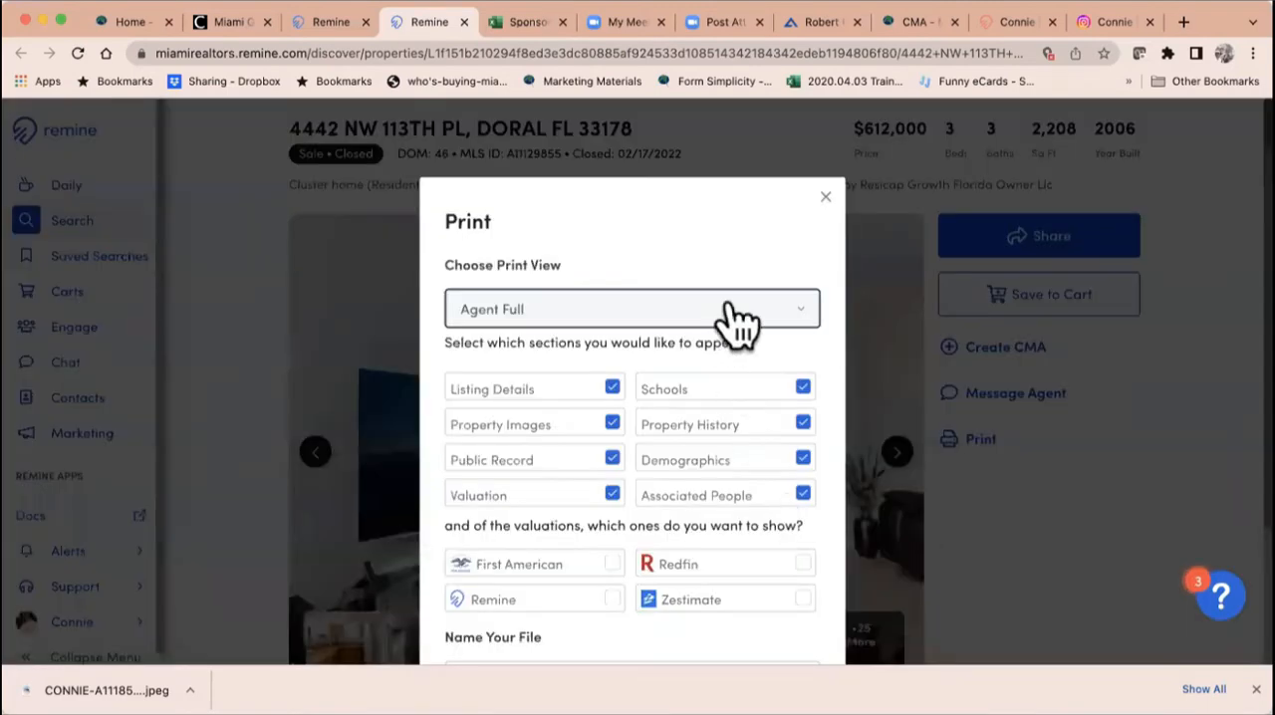
{"action": "left_click", "coordinate": [737, 313]}
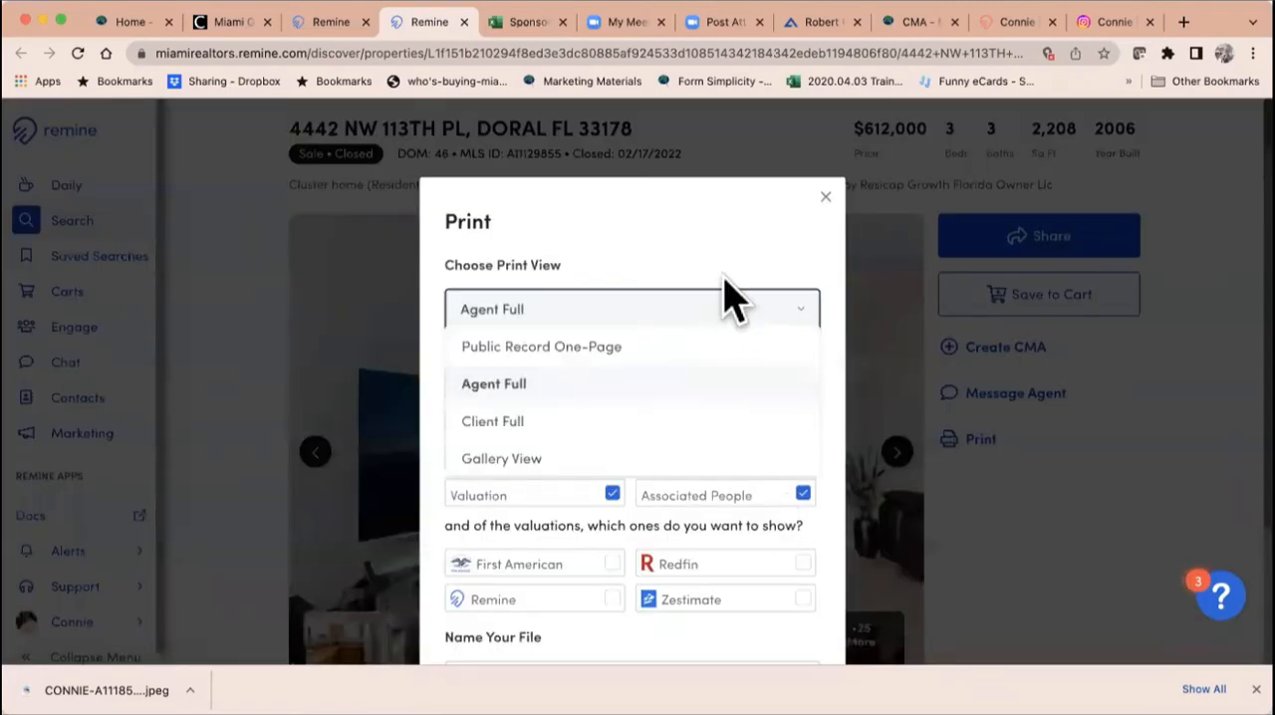
{"action": "left_click", "coordinate": [677, 423]}
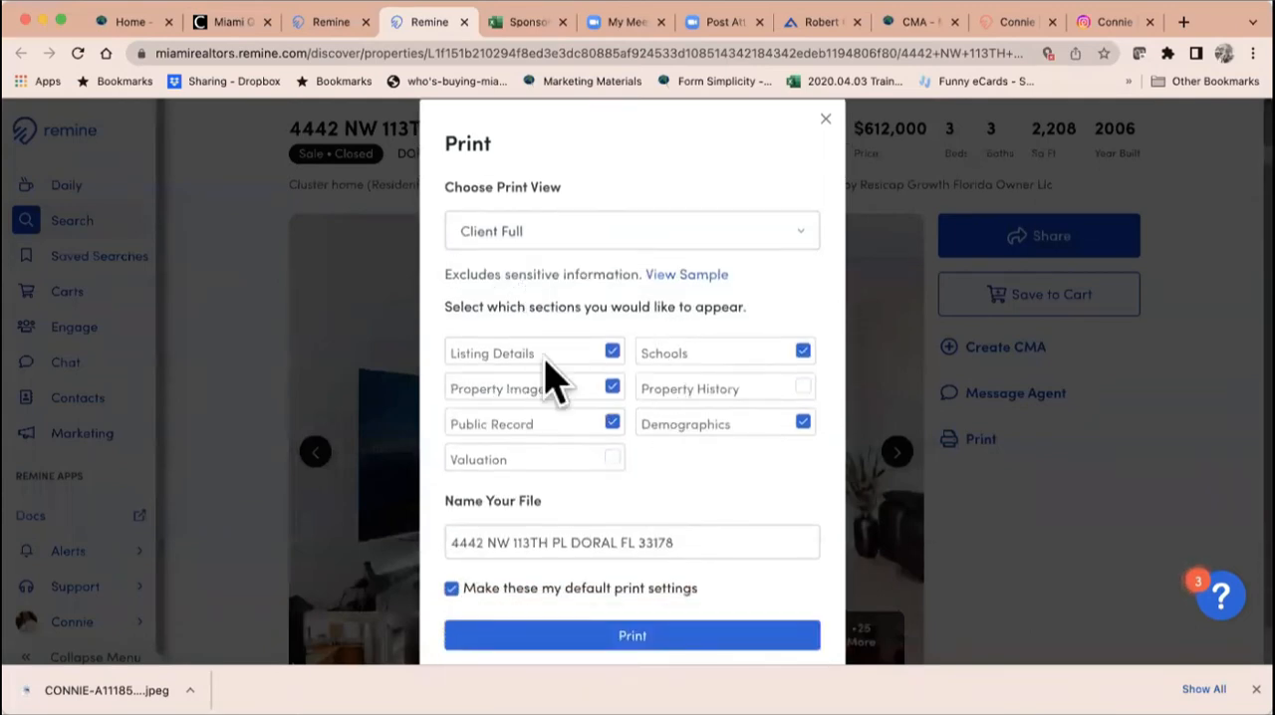
Step: Add the Valuation and Property History sections to the report, including the First American, Remine, Redfin and Zestimate valuations
{"action": "left_click", "coordinate": [611, 458]}
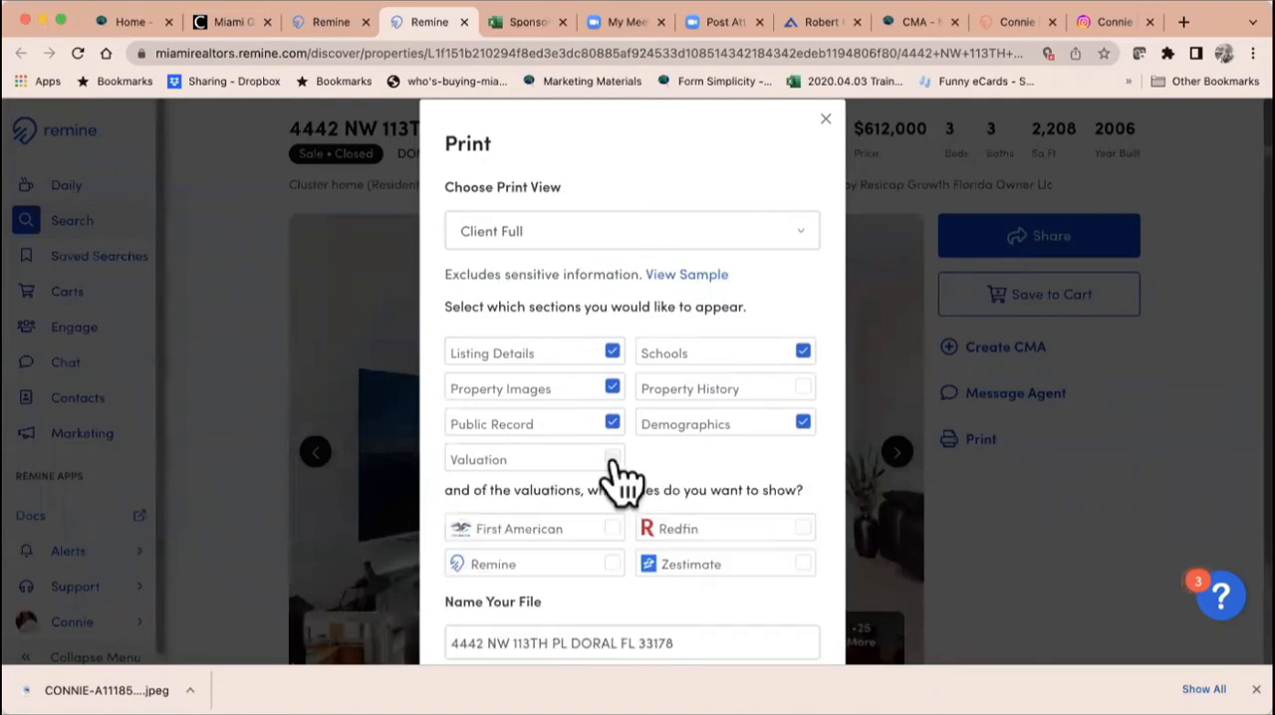
{"action": "left_click", "coordinate": [802, 387]}
{"action": "scroll", "coordinate": [749, 438], "scroll_direction": "down", "scroll_amount": 3}
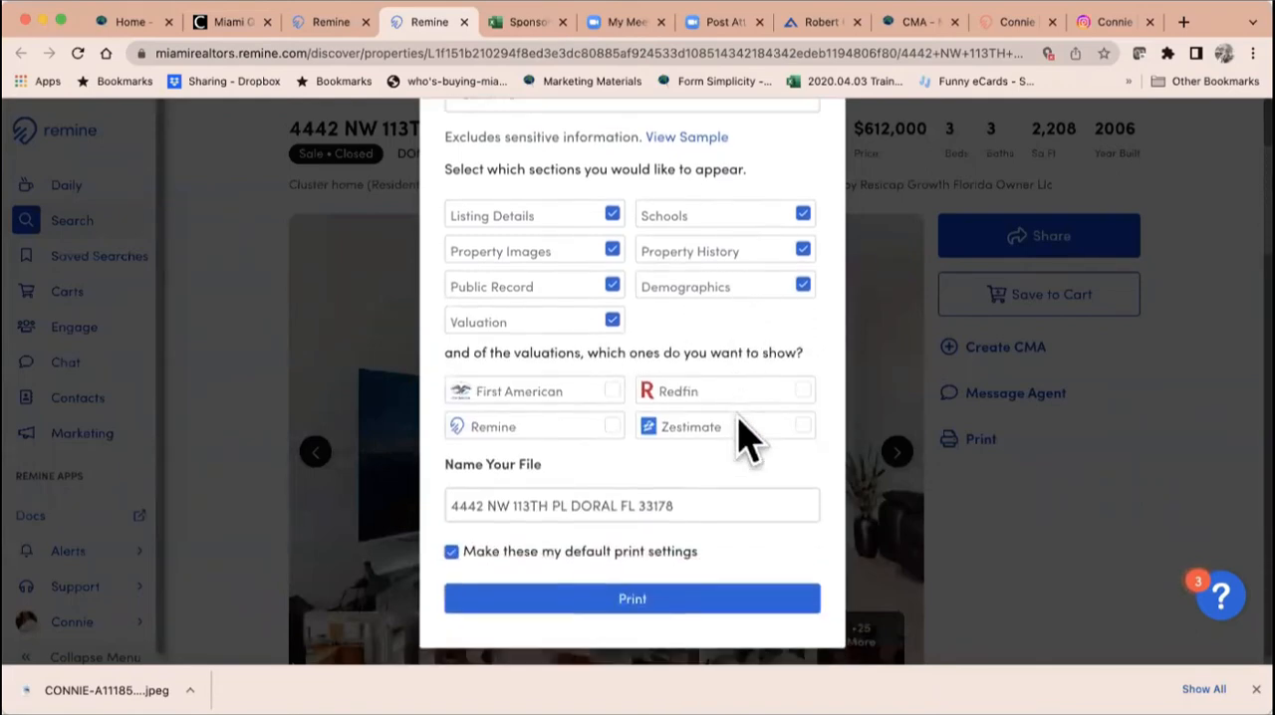
{"action": "left_click", "coordinate": [611, 385]}
{"action": "left_click", "coordinate": [612, 421]}
{"action": "left_click", "coordinate": [803, 386]}
{"action": "left_click", "coordinate": [803, 421]}
Step: Generate the Client Full report and open the downloaded PDF
{"action": "left_click", "coordinate": [659, 598]}
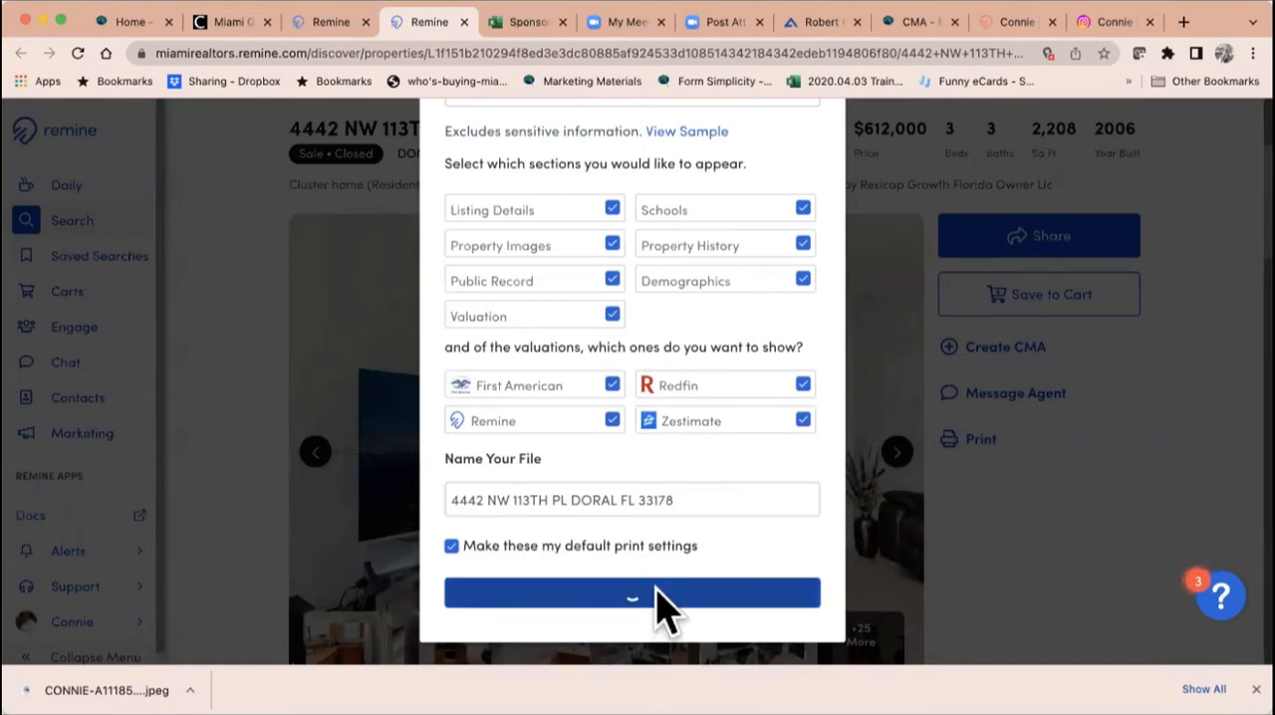
{"action": "scroll", "coordinate": [661, 595], "scroll_direction": "up", "scroll_amount": 2}
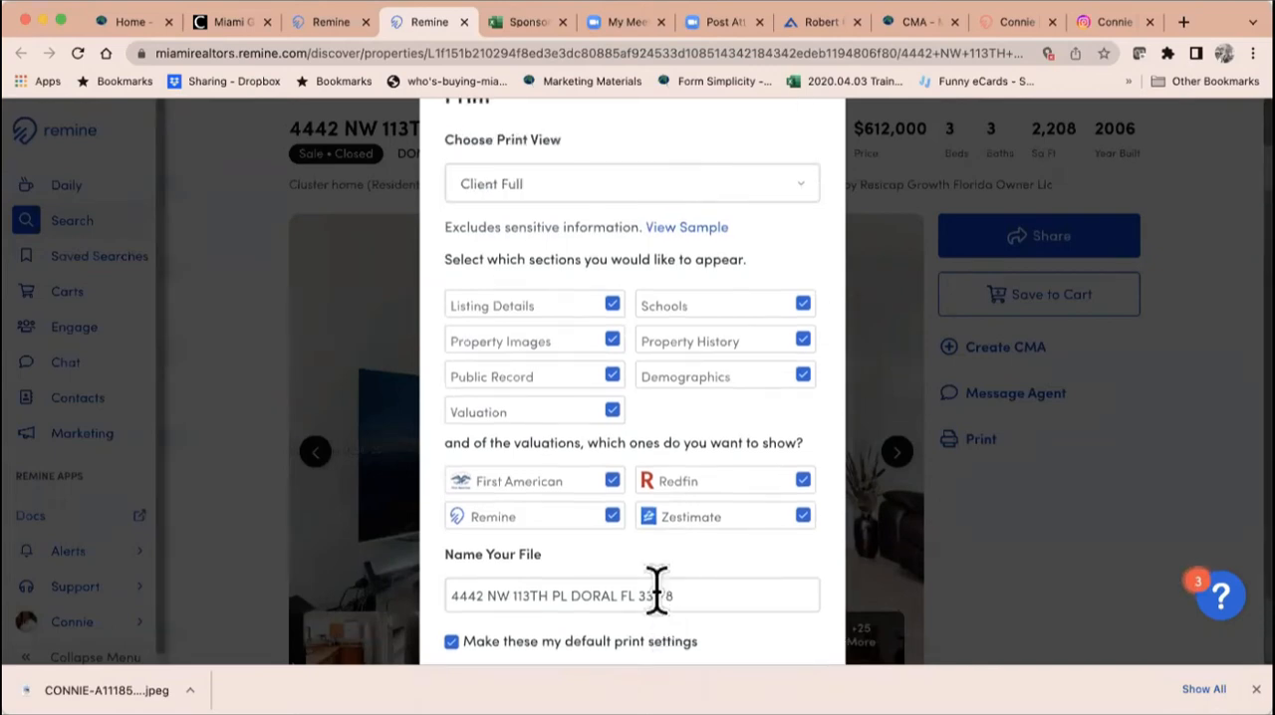
{"action": "scroll", "coordinate": [657, 587], "scroll_direction": "down", "scroll_amount": 2}
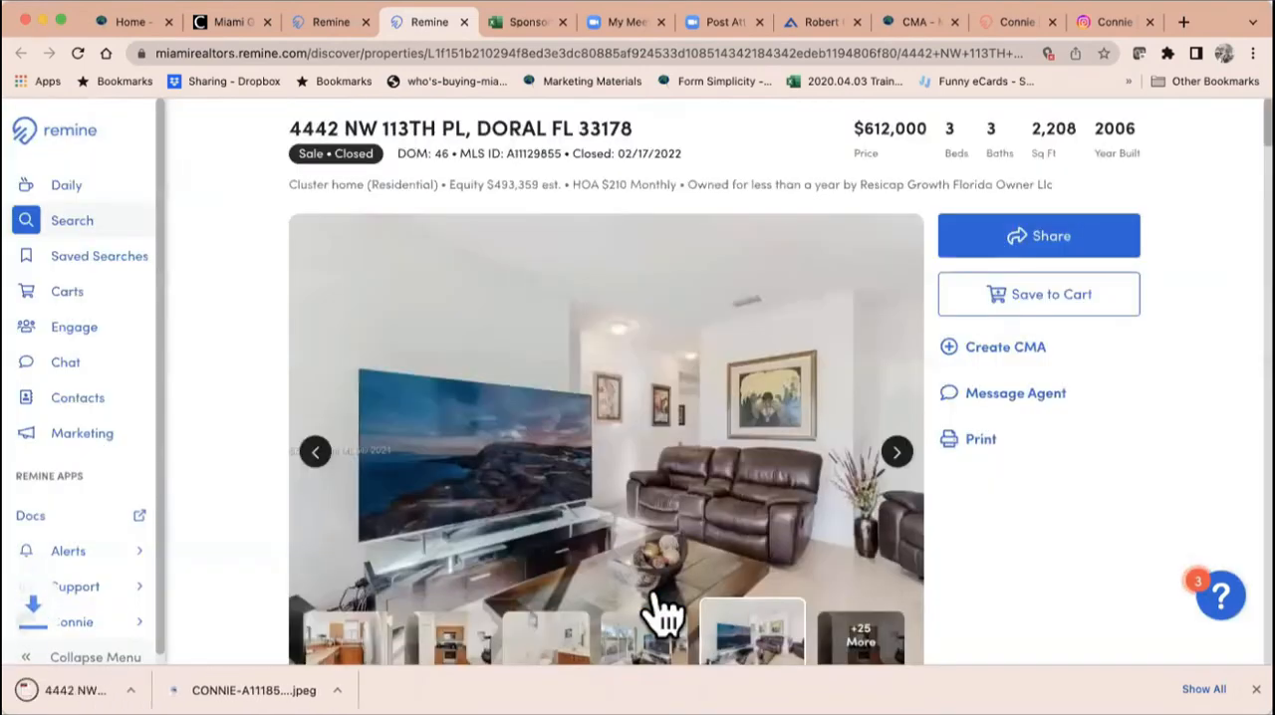
{"action": "left_click", "coordinate": [104, 690]}
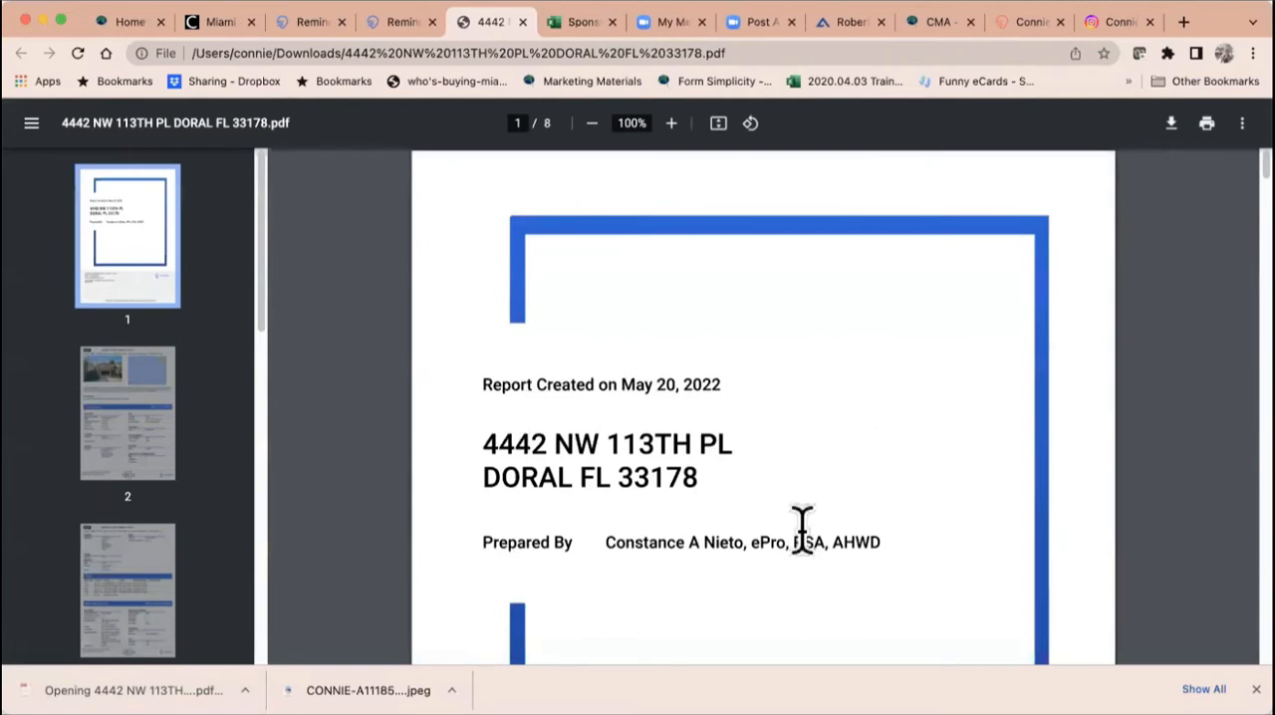
Step: Examine the PDF report from its cover page through the listing details, taxes and public record details
{"action": "scroll", "coordinate": [799, 533], "scroll_direction": "down", "scroll_amount": 5}
{"action": "scroll", "coordinate": [801, 530], "scroll_direction": "up", "scroll_amount": 2}
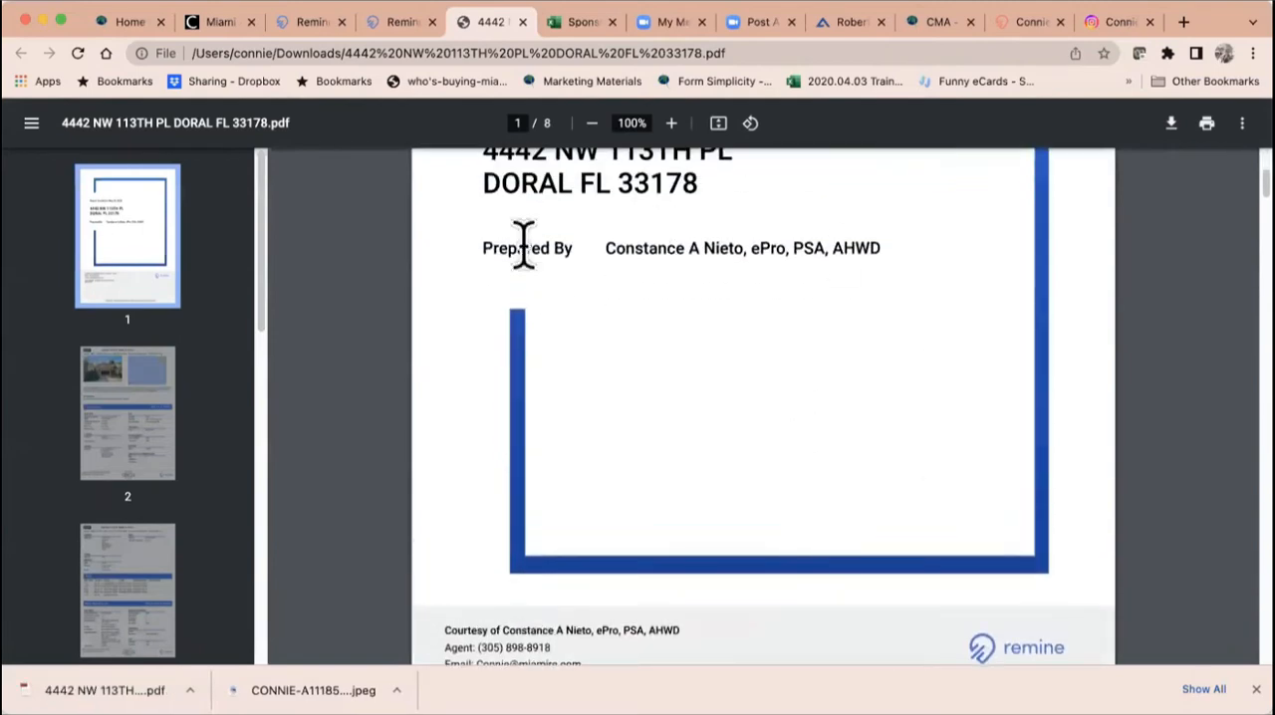
{"action": "scroll", "coordinate": [762, 299], "scroll_direction": "up", "scroll_amount": 1}
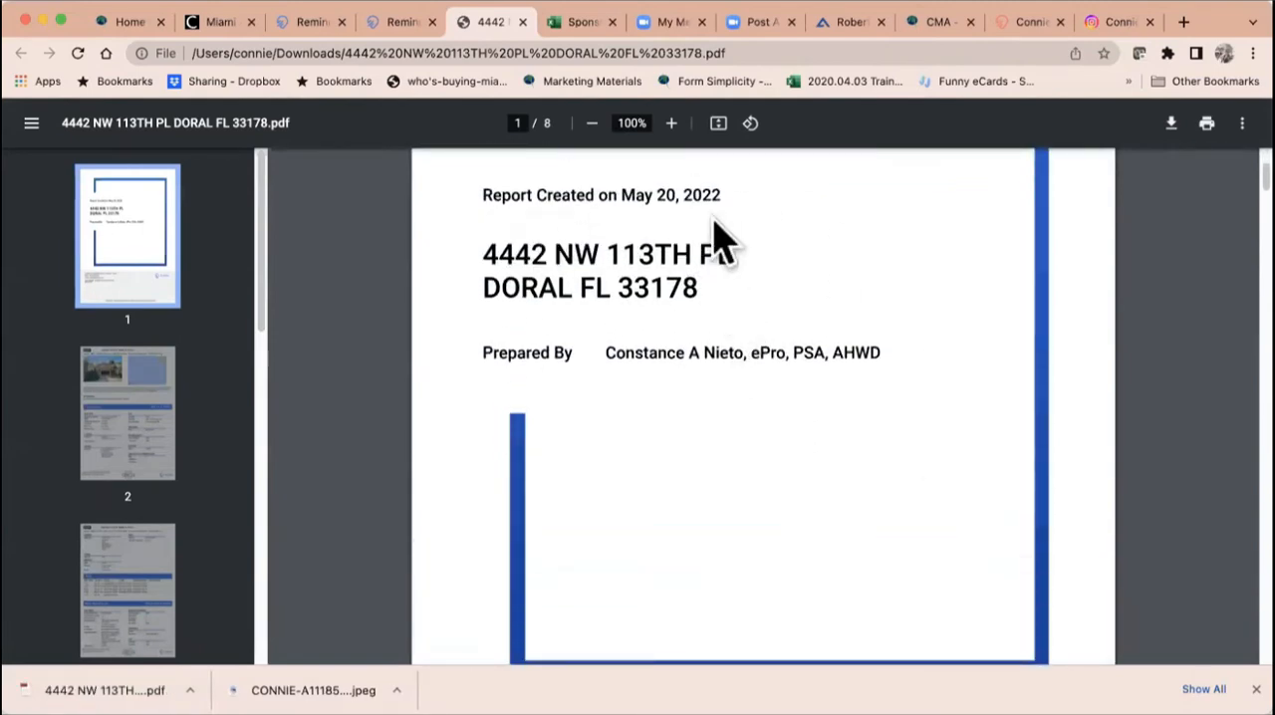
{"action": "scroll", "coordinate": [788, 333], "scroll_direction": "down", "scroll_amount": 5}
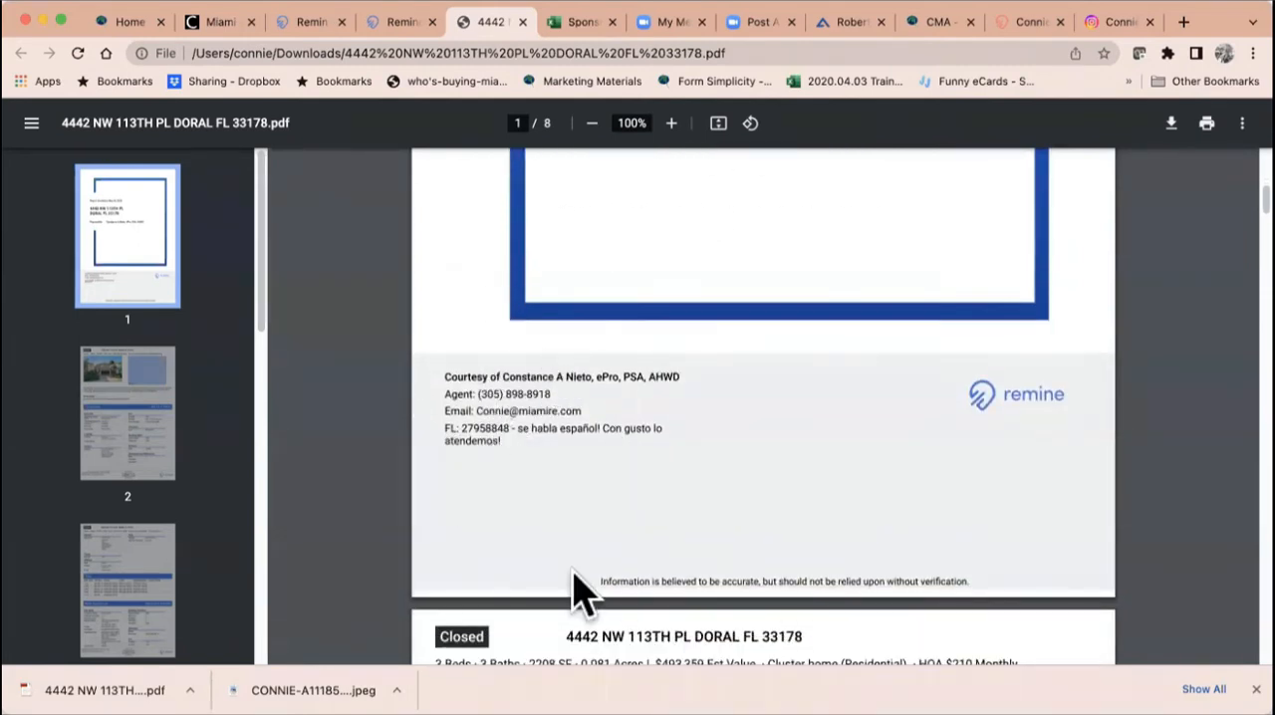
{"action": "scroll", "coordinate": [971, 399], "scroll_direction": "down", "scroll_amount": 8}
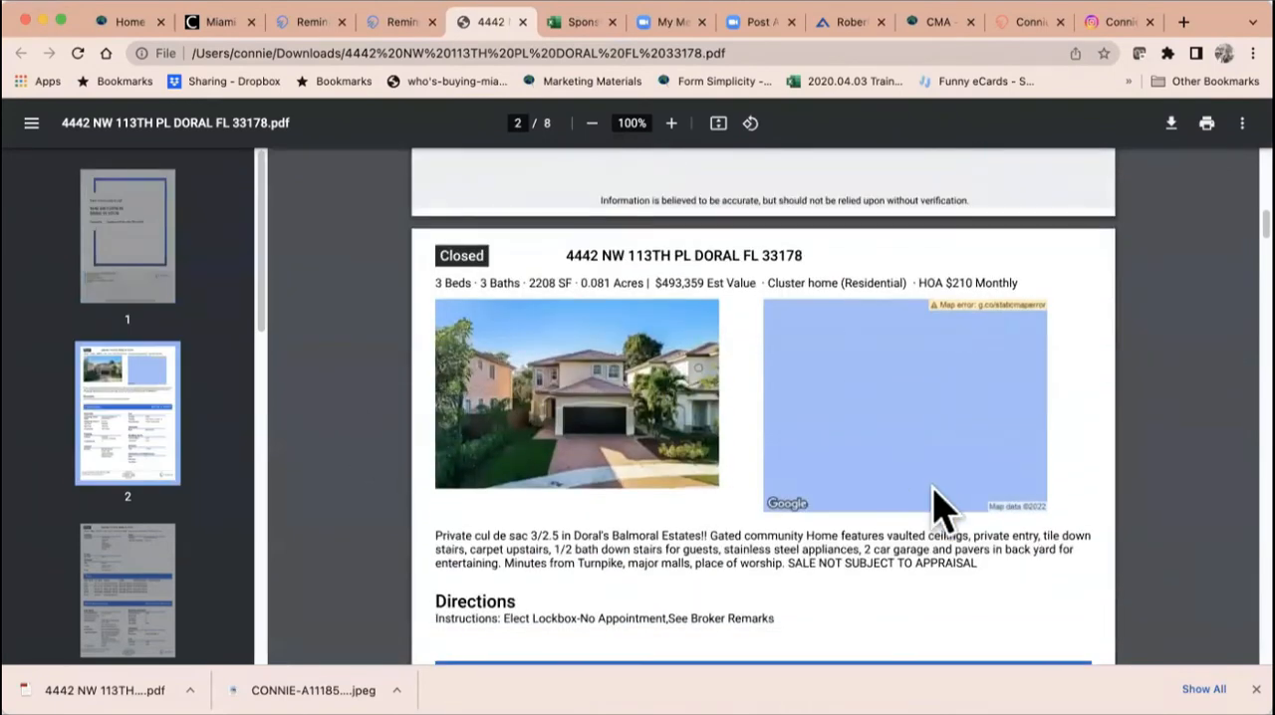
{"action": "scroll", "coordinate": [941, 510], "scroll_direction": "down", "scroll_amount": 2}
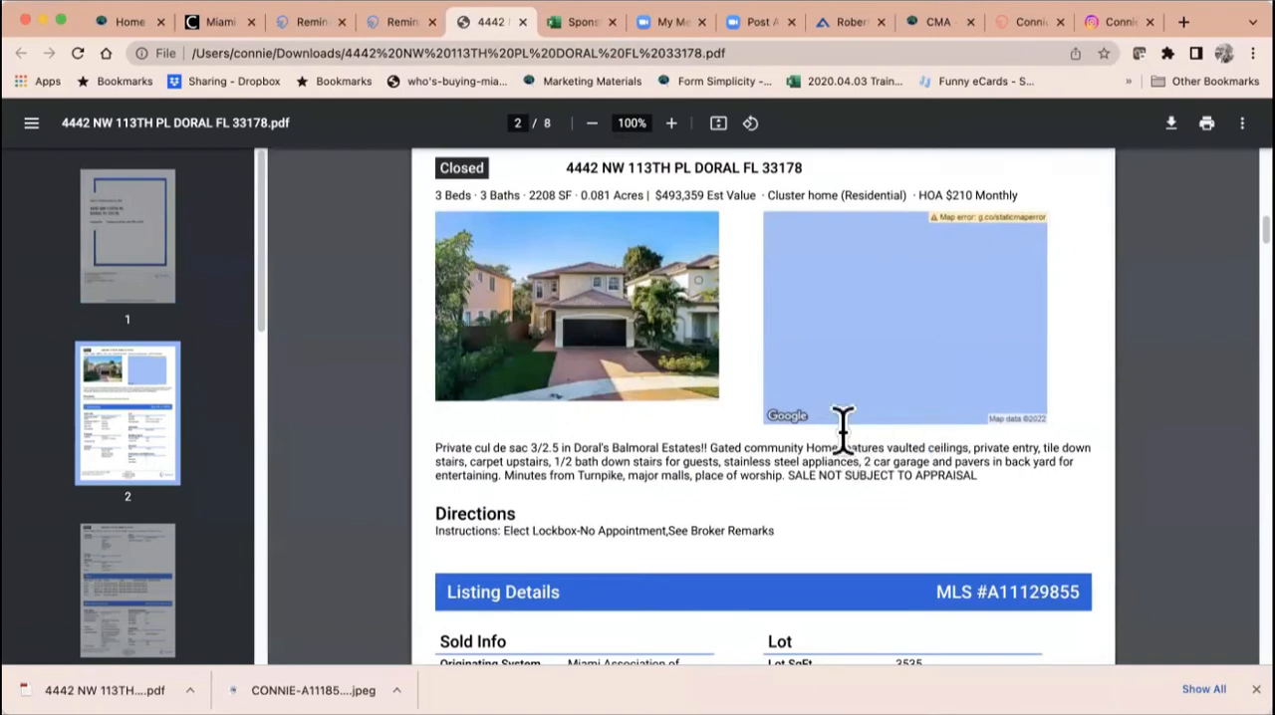
{"action": "scroll", "coordinate": [842, 428], "scroll_direction": "down", "scroll_amount": 6}
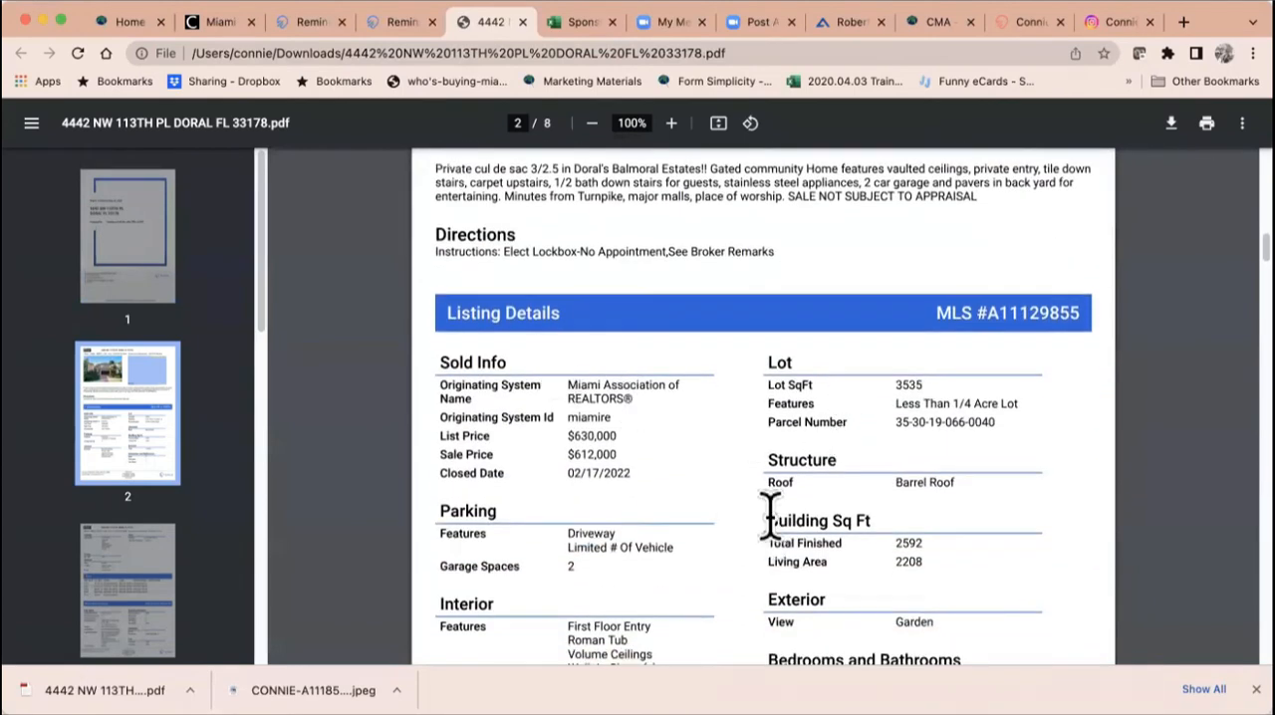
{"action": "scroll", "coordinate": [767, 515], "scroll_direction": "down", "scroll_amount": 16}
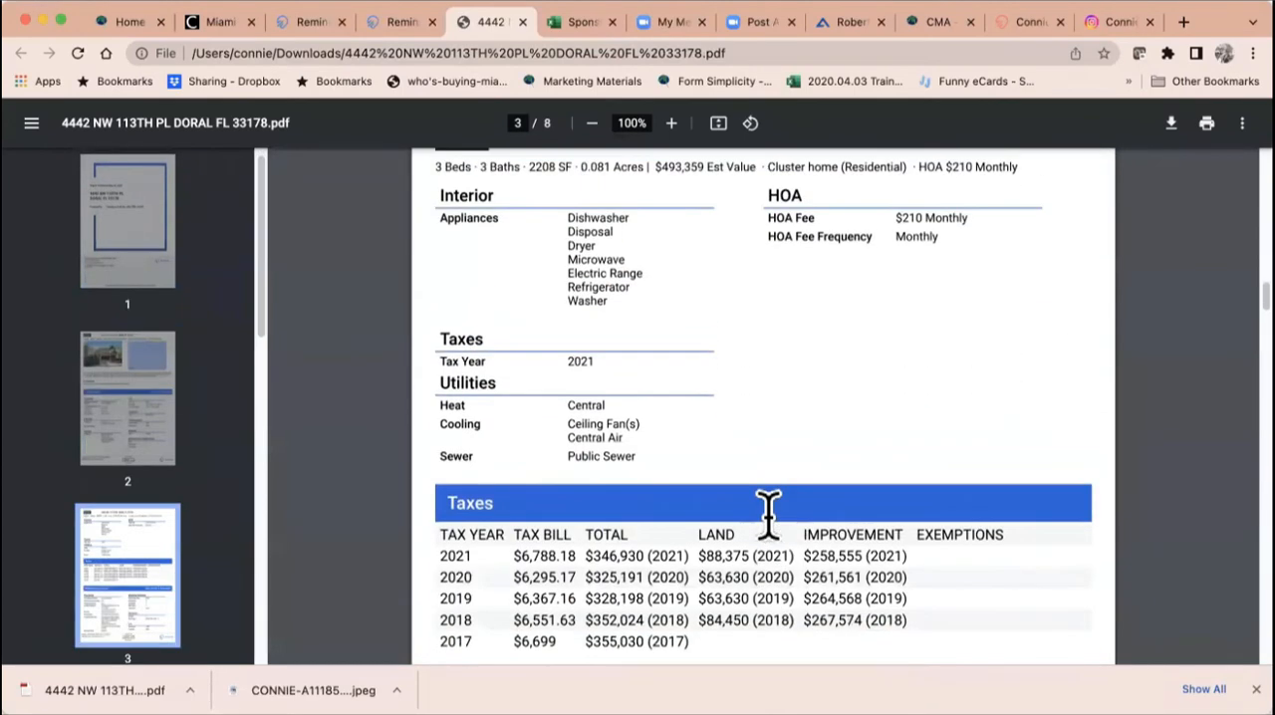
{"action": "scroll", "coordinate": [768, 515], "scroll_direction": "down", "scroll_amount": 12}
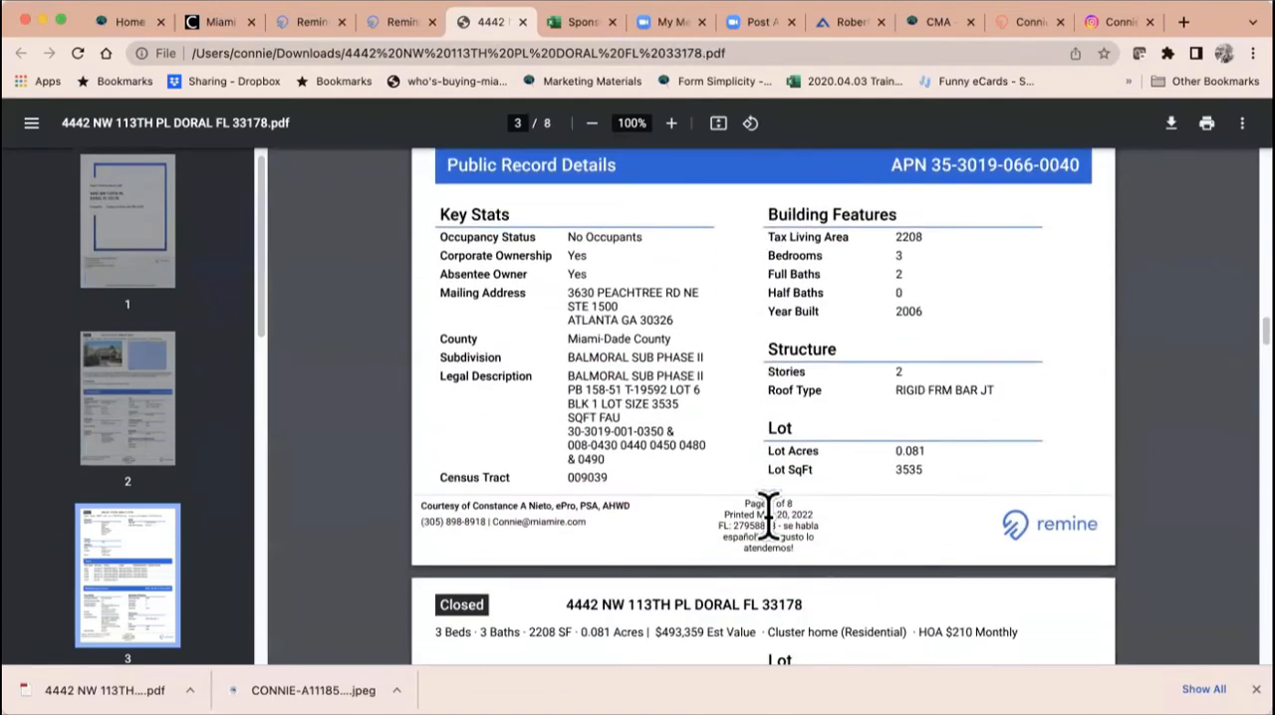
Step: Review the report's flood risk, schools, valuation, demographics and property history sections
{"action": "scroll", "coordinate": [768, 514], "scroll_direction": "down", "scroll_amount": 9}
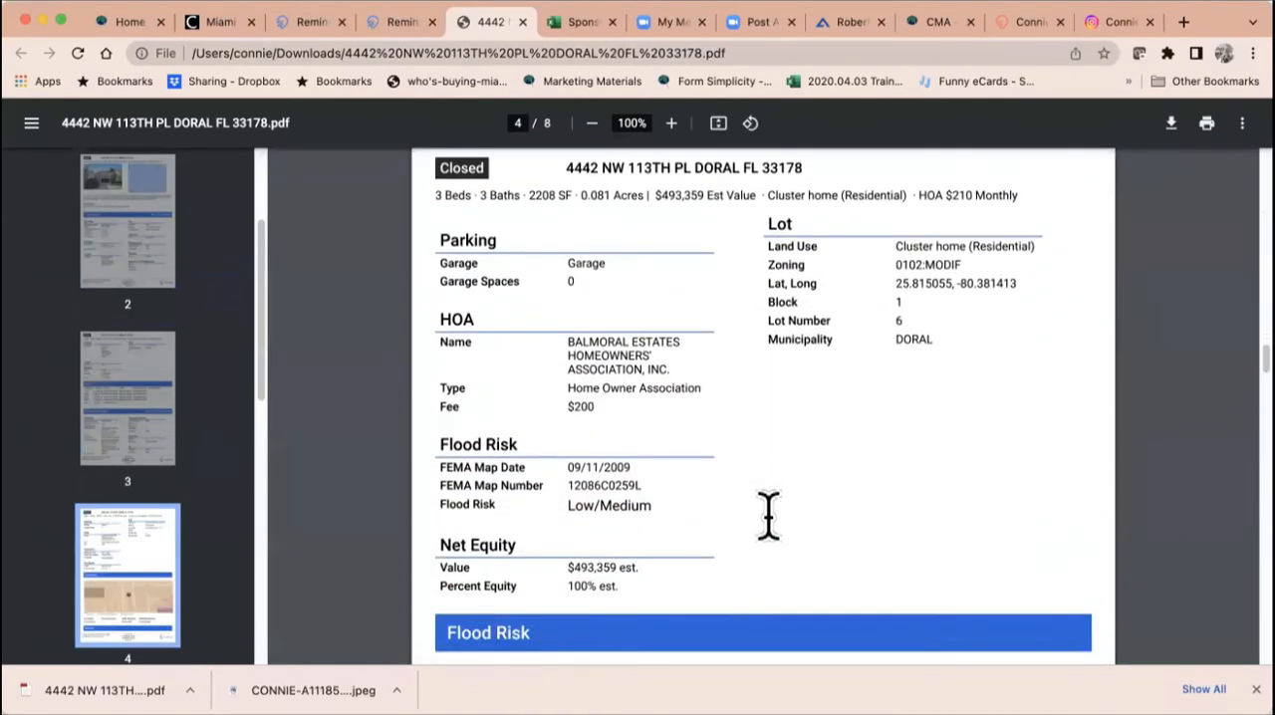
{"action": "scroll", "coordinate": [768, 515], "scroll_direction": "down", "scroll_amount": 8}
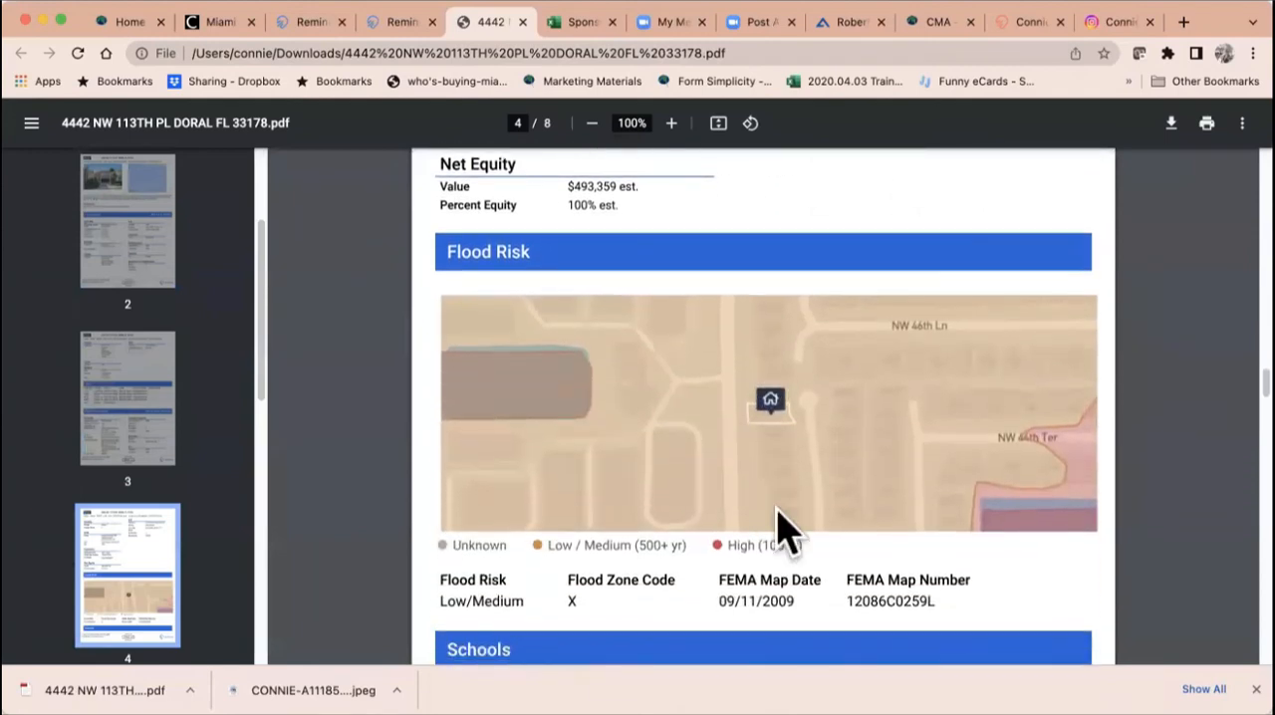
{"action": "scroll", "coordinate": [797, 447], "scroll_direction": "down", "scroll_amount": 7}
{"action": "scroll", "coordinate": [802, 447], "scroll_direction": "down", "scroll_amount": 3}
{"action": "scroll", "coordinate": [802, 449], "scroll_direction": "down", "scroll_amount": 8}
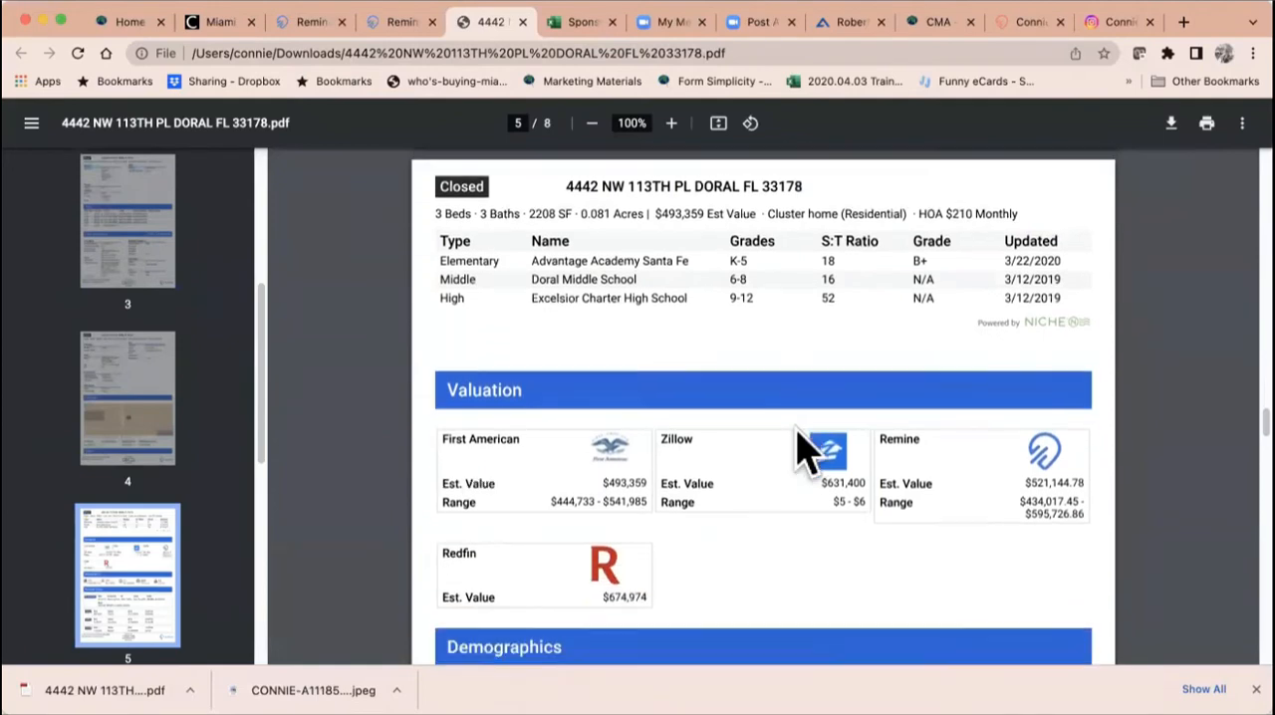
{"action": "scroll", "coordinate": [802, 448], "scroll_direction": "down", "scroll_amount": 3}
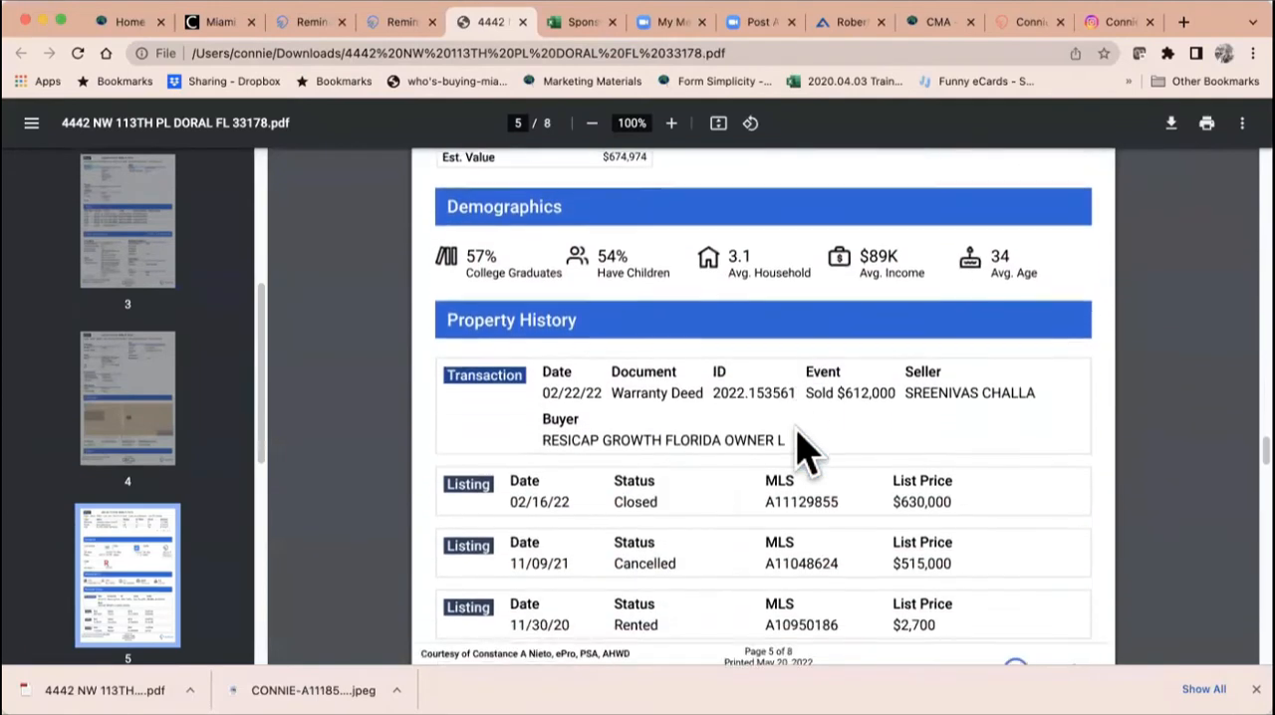
{"action": "scroll", "coordinate": [801, 448], "scroll_direction": "down", "scroll_amount": 3}
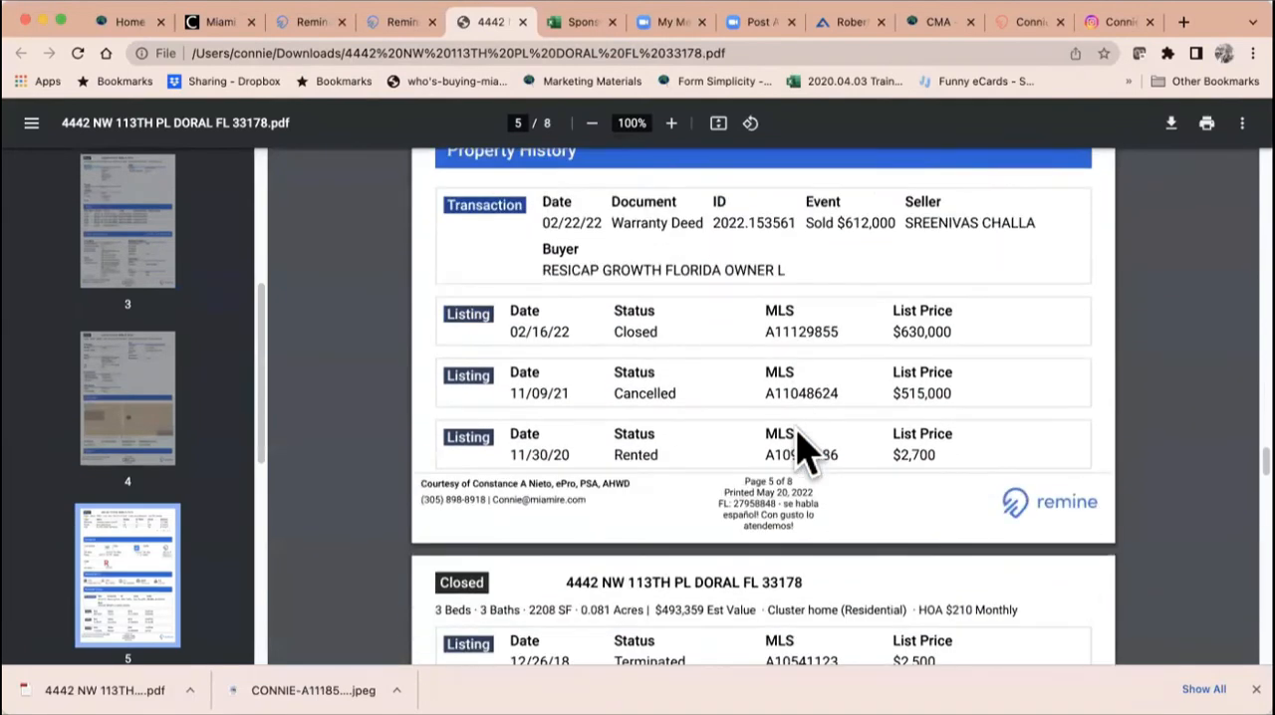
{"action": "scroll", "coordinate": [802, 453], "scroll_direction": "down", "scroll_amount": 20}
{"action": "scroll", "coordinate": [802, 454], "scroll_direction": "down", "scroll_amount": 1}
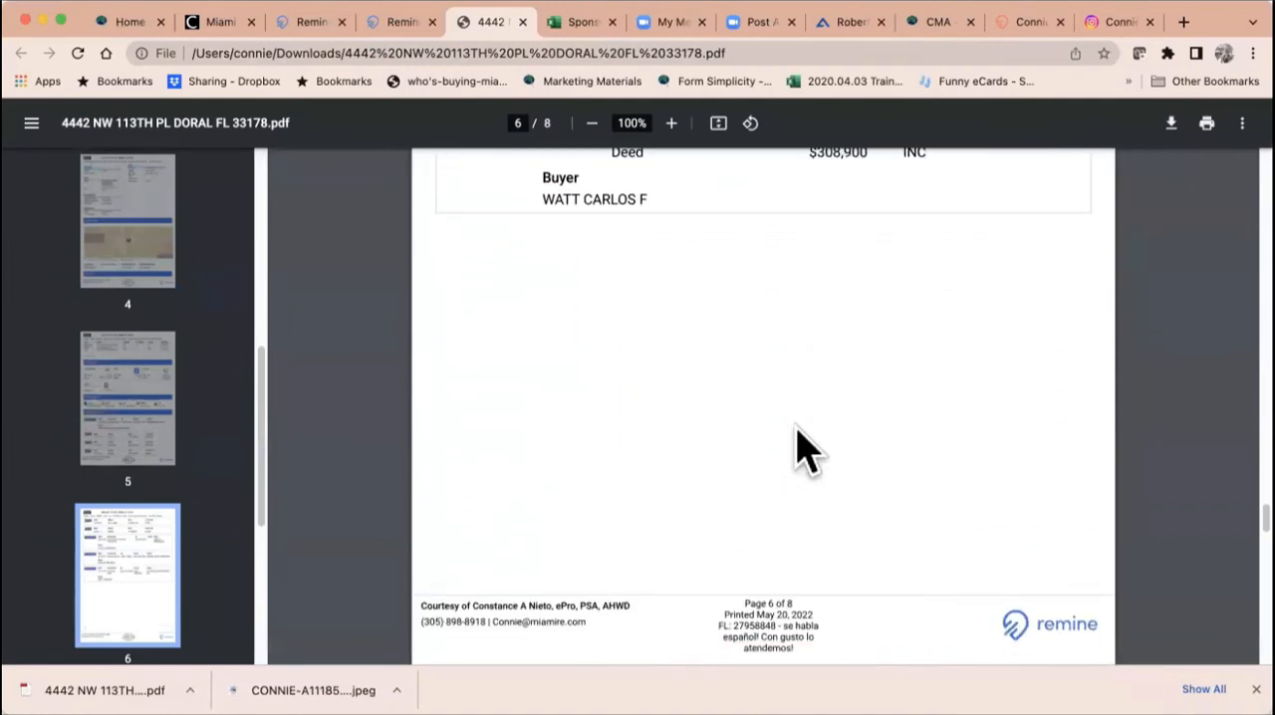
Step: Return to the property page in Remine and print a report using the Public Record One-Page view
{"action": "left_click", "coordinate": [393, 28]}
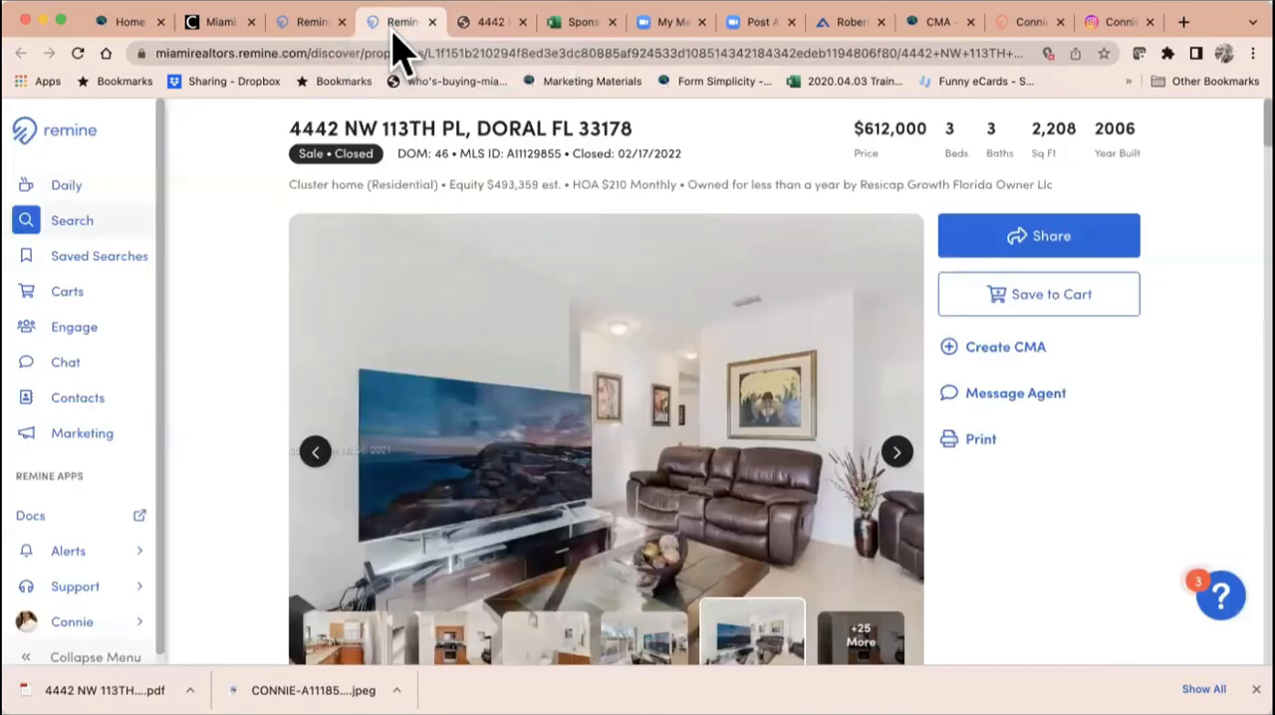
{"action": "left_click", "coordinate": [974, 456]}
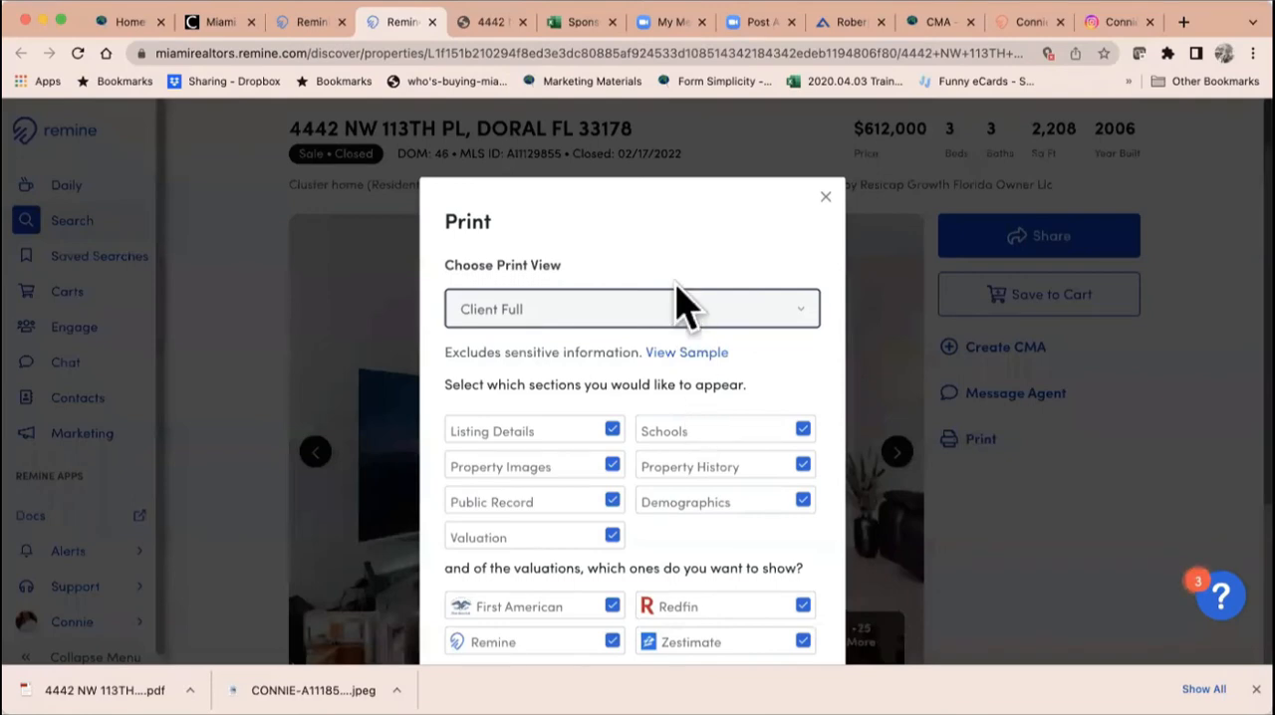
{"action": "left_click", "coordinate": [683, 310]}
{"action": "left_click", "coordinate": [626, 350]}
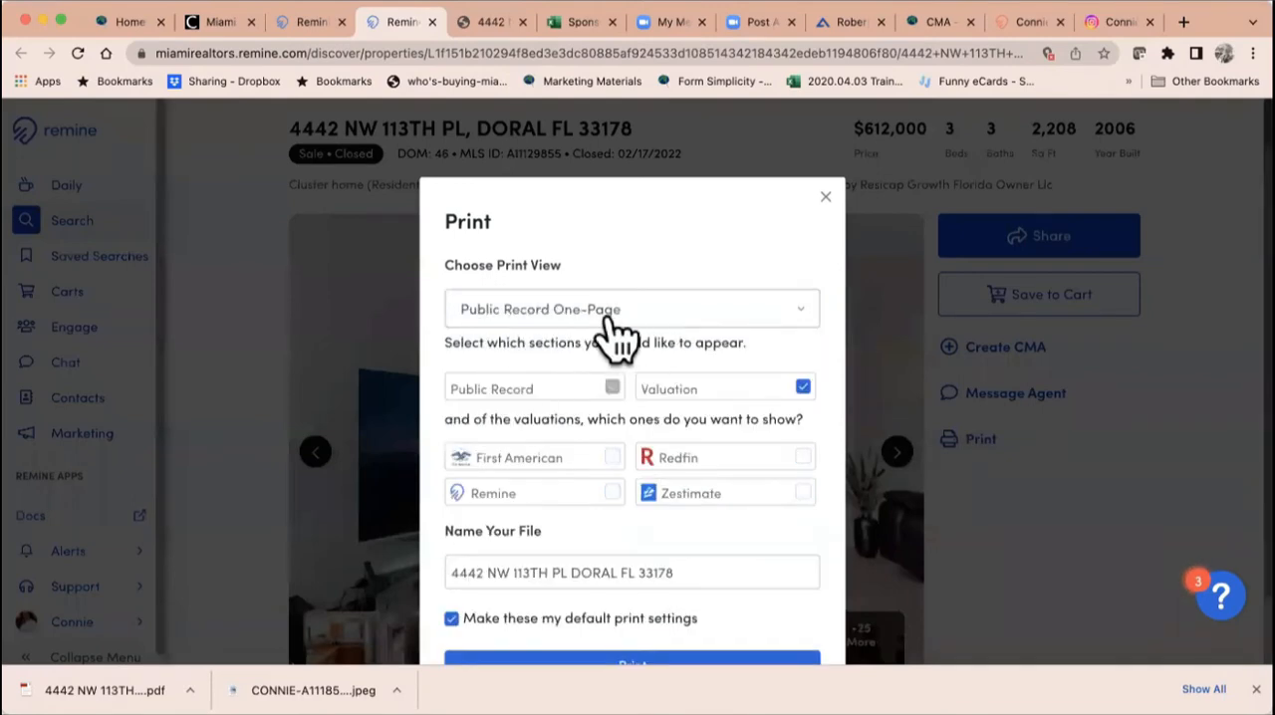
{"action": "scroll", "coordinate": [625, 427], "scroll_direction": "down", "scroll_amount": 2}
{"action": "left_click", "coordinate": [602, 596]}
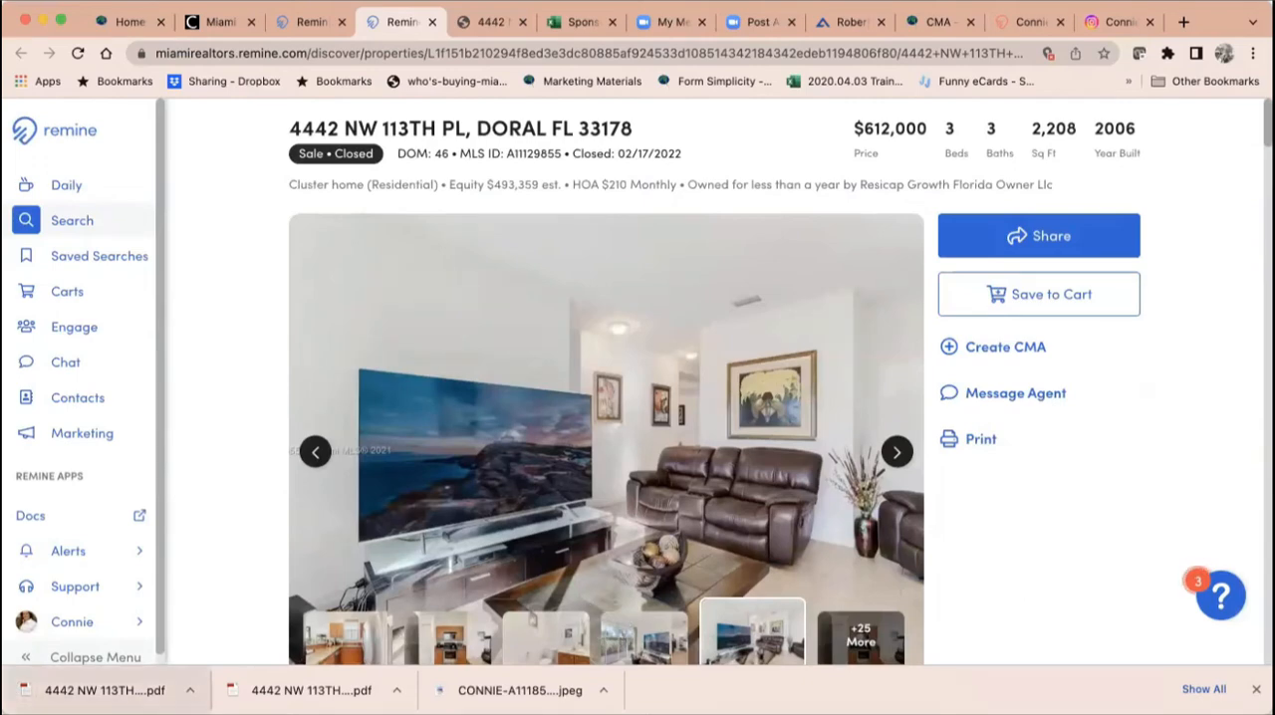
Step: Open the downloaded one-page public record PDF and review its key stats, maps, home value and property history
{"action": "left_click", "coordinate": [104, 691]}
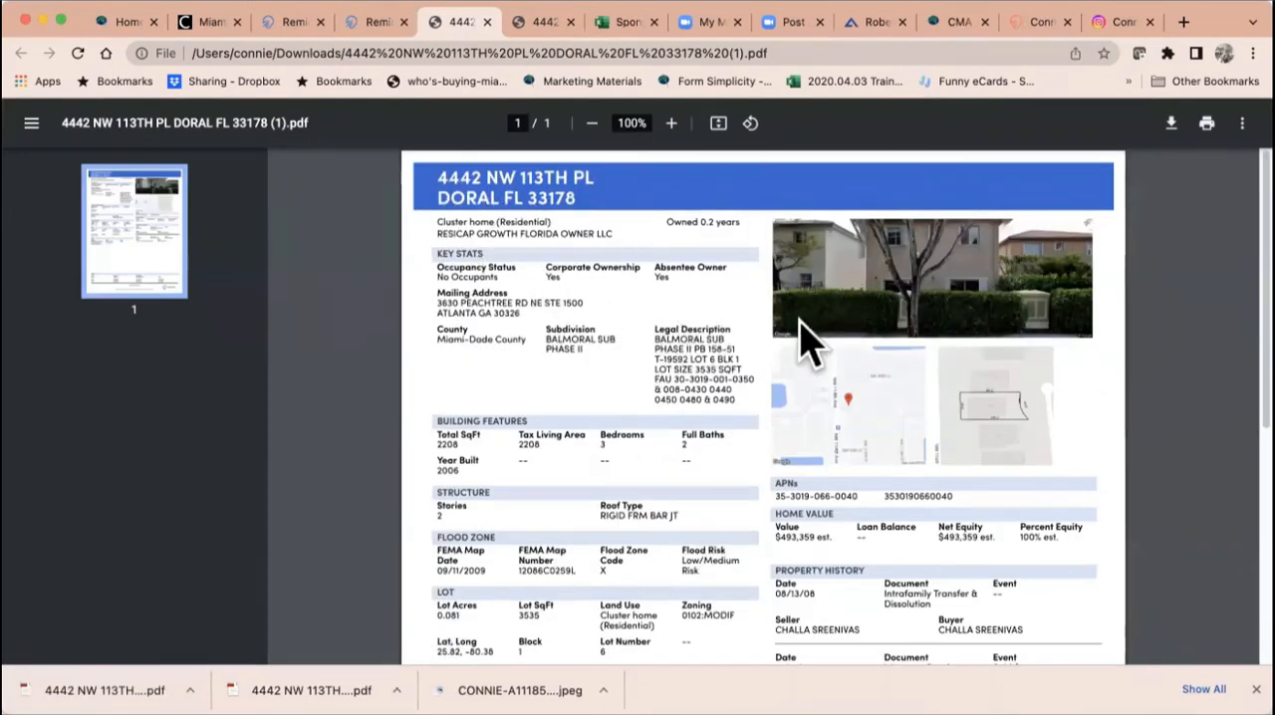
{"action": "scroll", "coordinate": [800, 351], "scroll_direction": "down", "scroll_amount": 1}
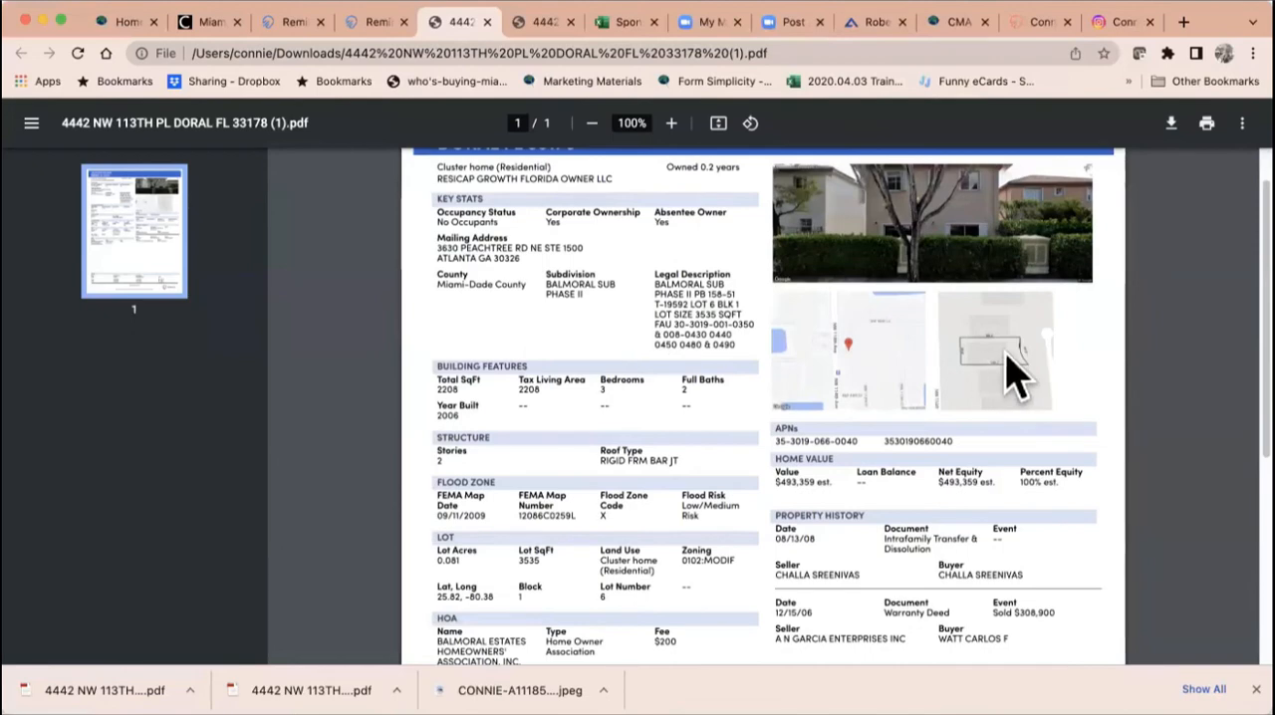
{"action": "scroll", "coordinate": [1014, 371], "scroll_direction": "down", "scroll_amount": 3}
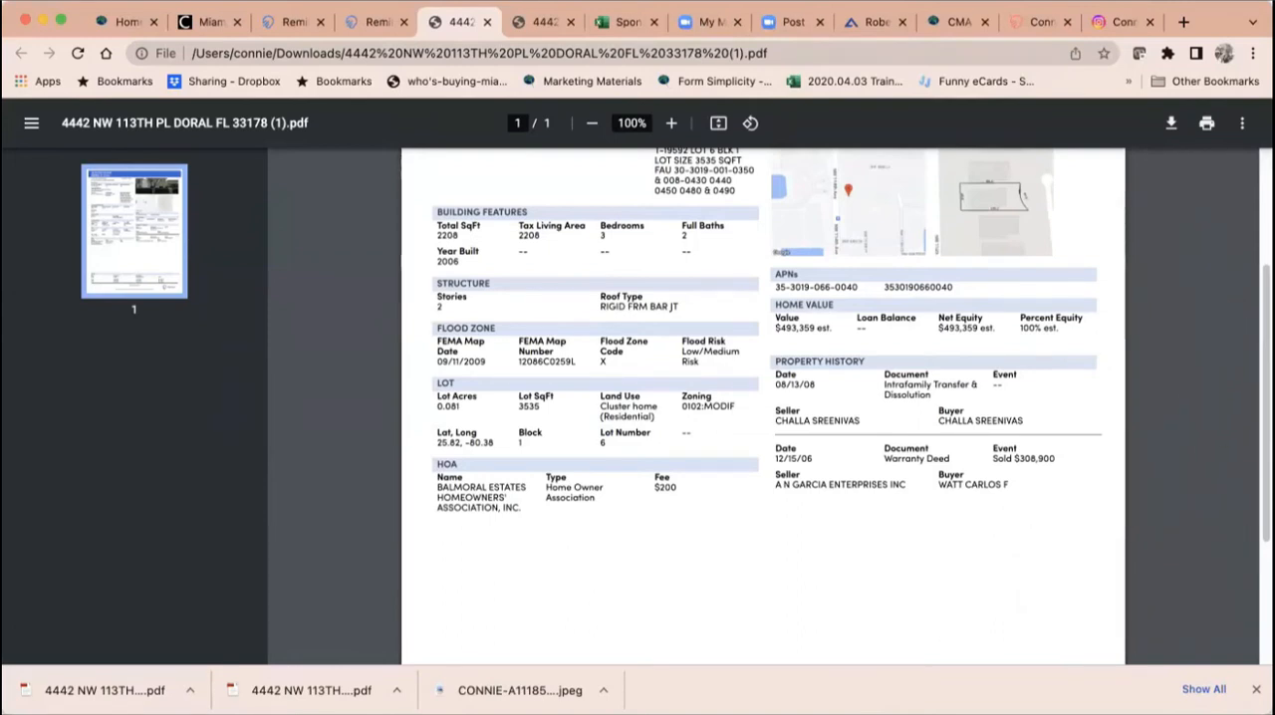
Step: Dismiss the downloads bar, check the Remine property page, and return to the one-page public record PDF
{"action": "left_click", "coordinate": [1256, 689]}
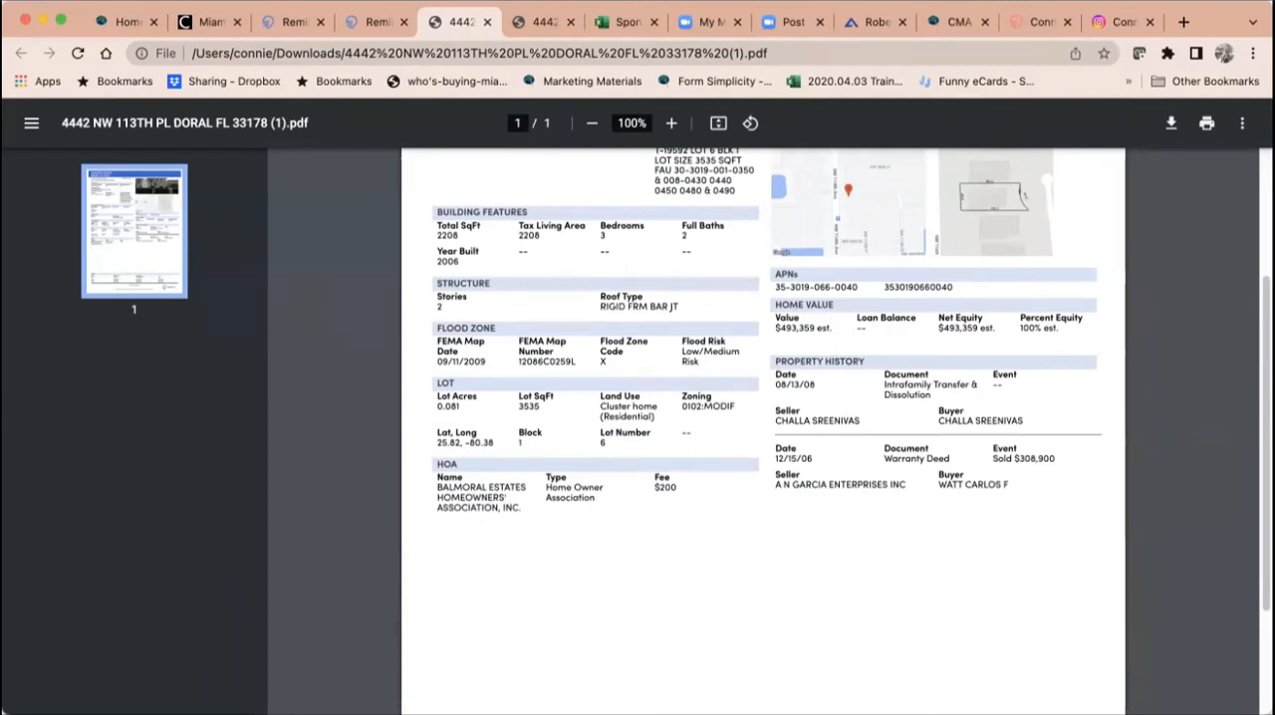
{"action": "left_click", "coordinate": [371, 21]}
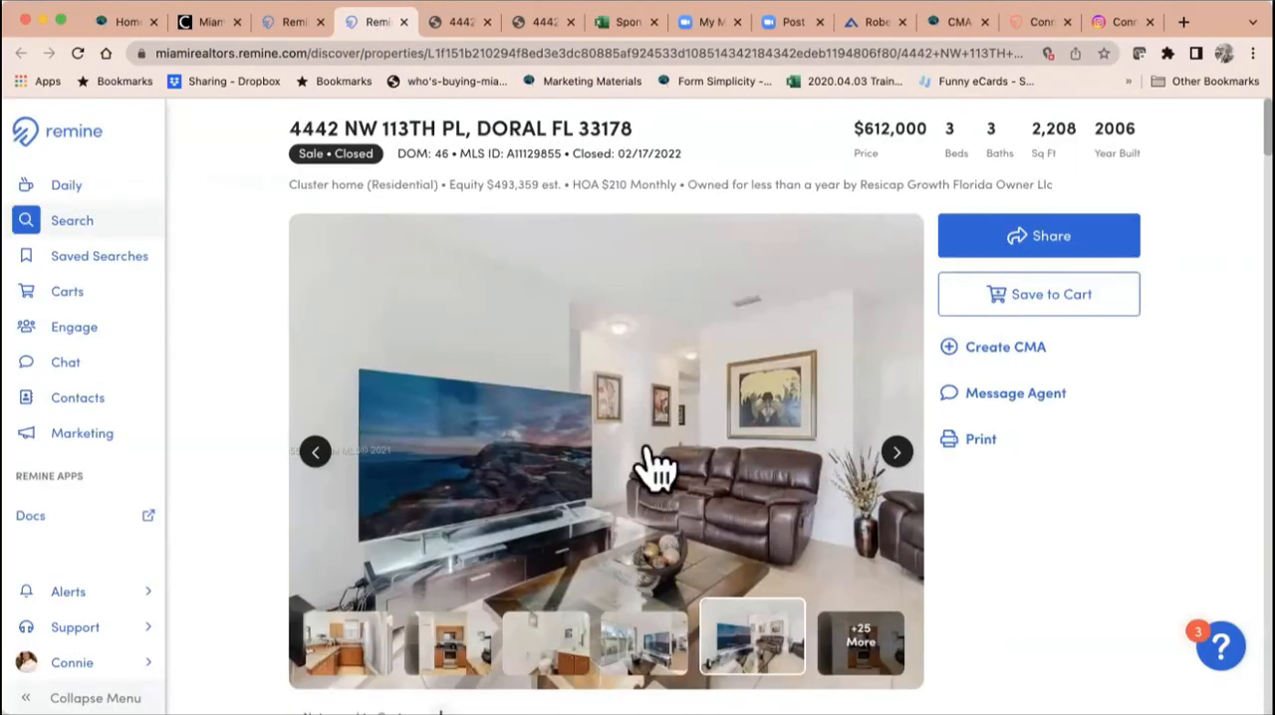
{"action": "left_click", "coordinate": [460, 21]}
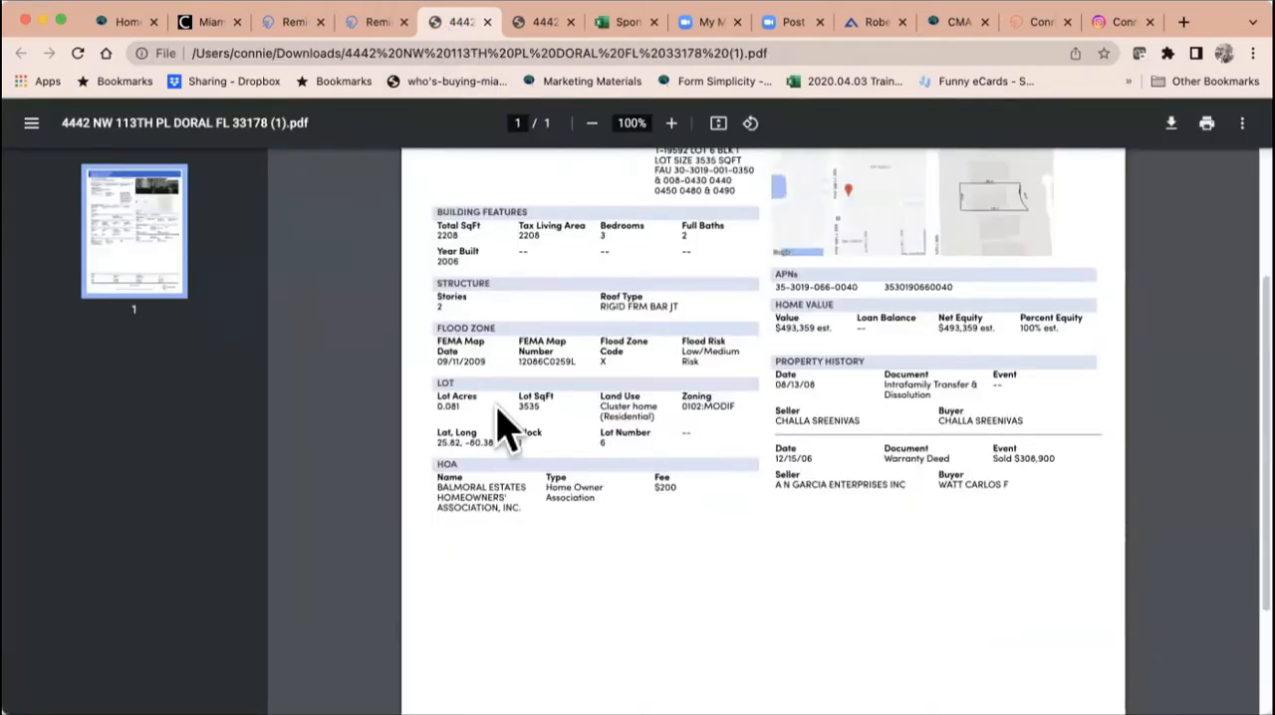
Step: Review the one-page public record's lot, HOA and taxes sections, and return to the Remine property page
{"action": "scroll", "coordinate": [662, 353], "scroll_direction": "up", "scroll_amount": 3}
{"action": "scroll", "coordinate": [662, 353], "scroll_direction": "down", "scroll_amount": 5}
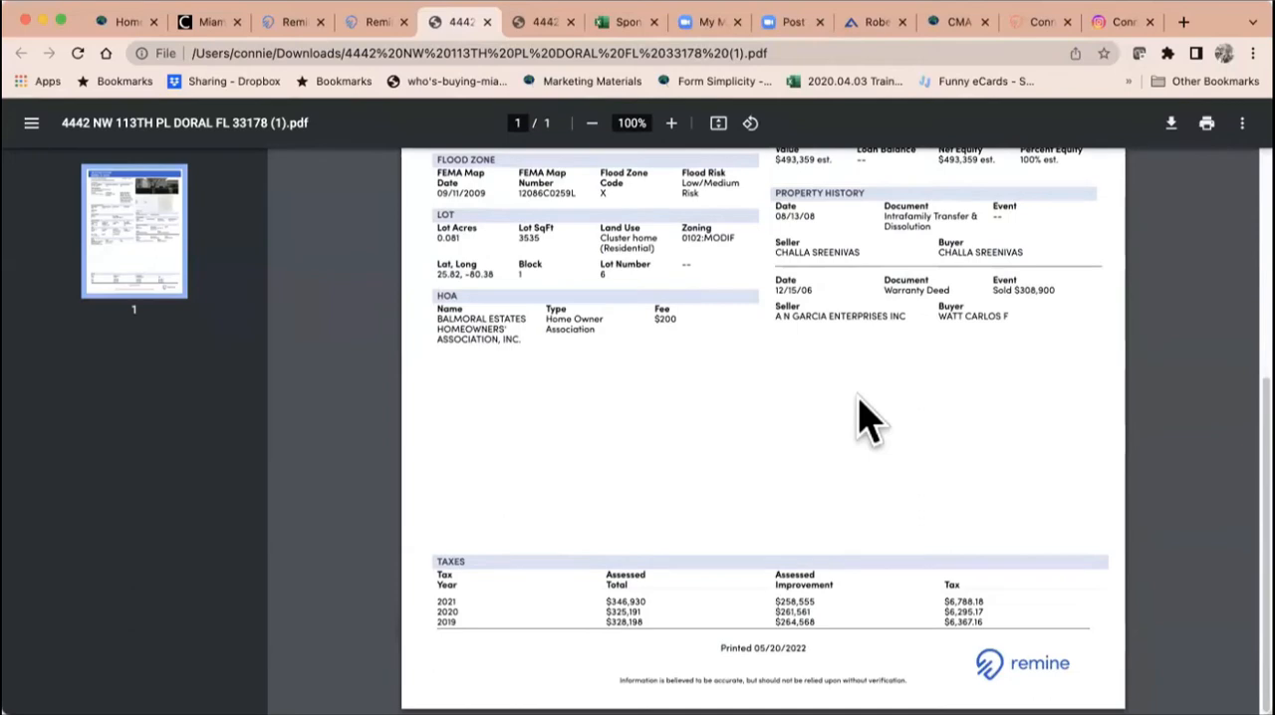
{"action": "scroll", "coordinate": [867, 418], "scroll_direction": "up", "scroll_amount": 5}
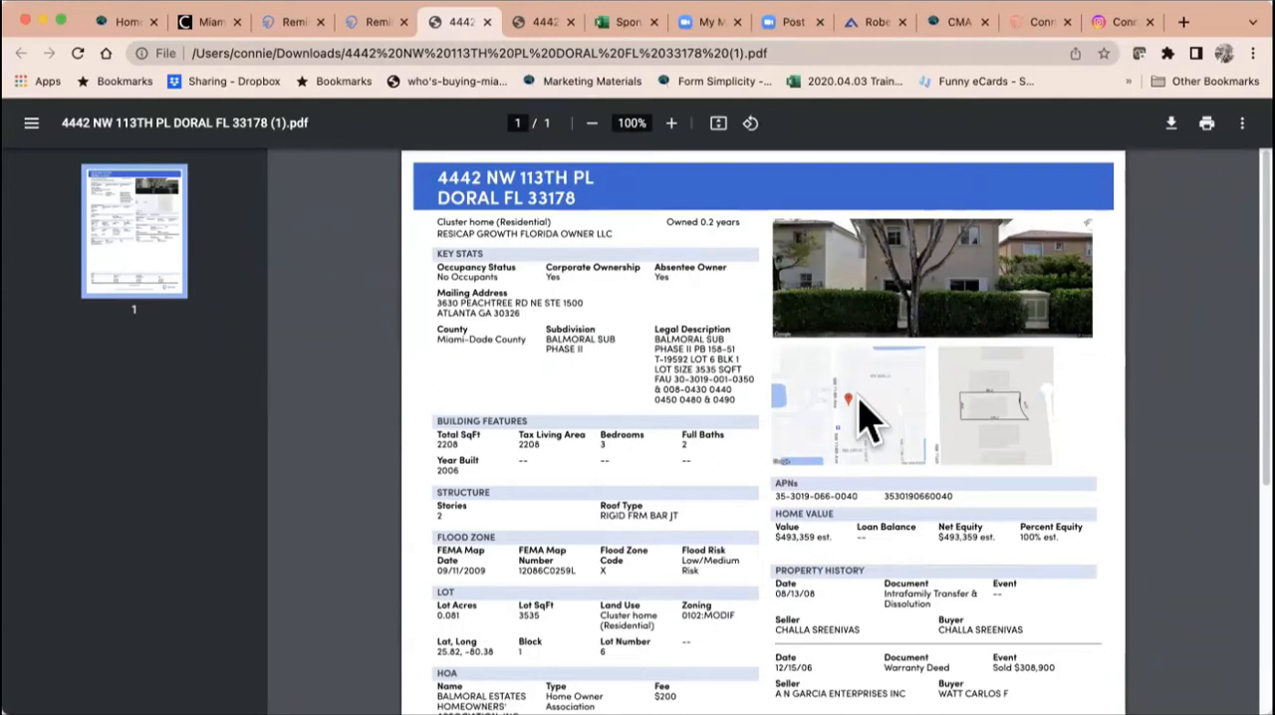
{"action": "left_click", "coordinate": [377, 22]}
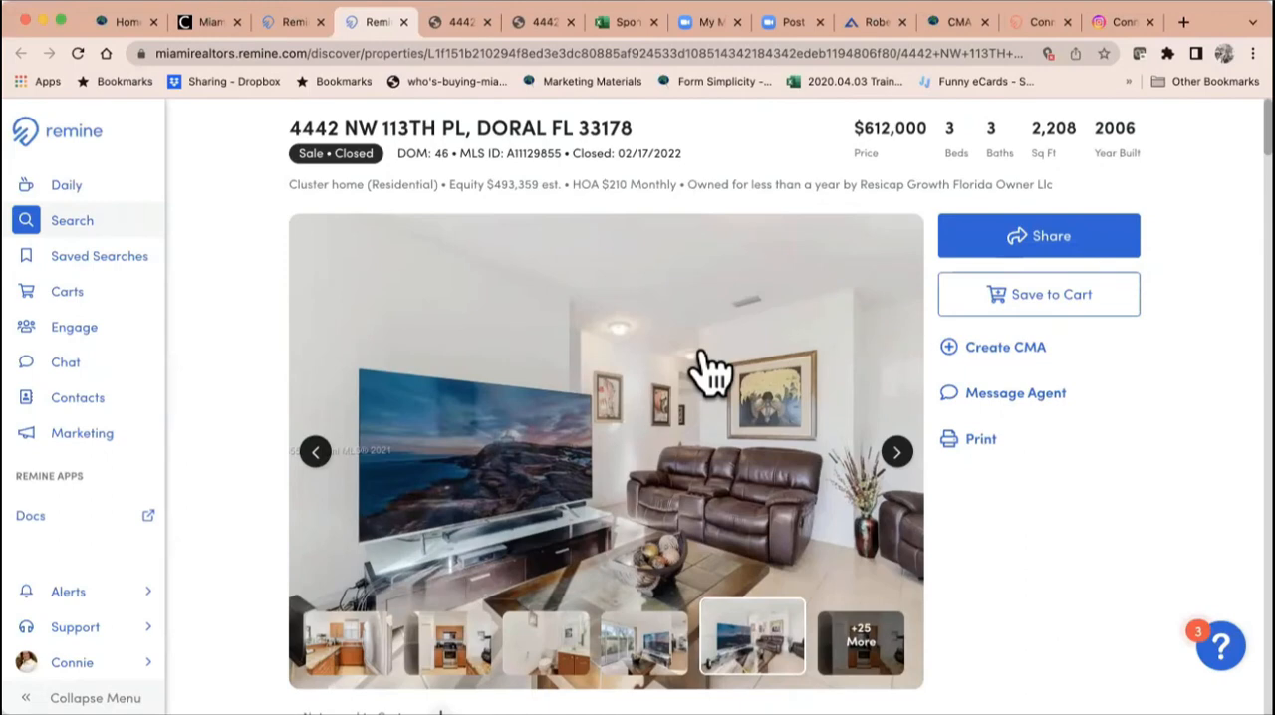
{"action": "left_click", "coordinate": [1008, 348]}
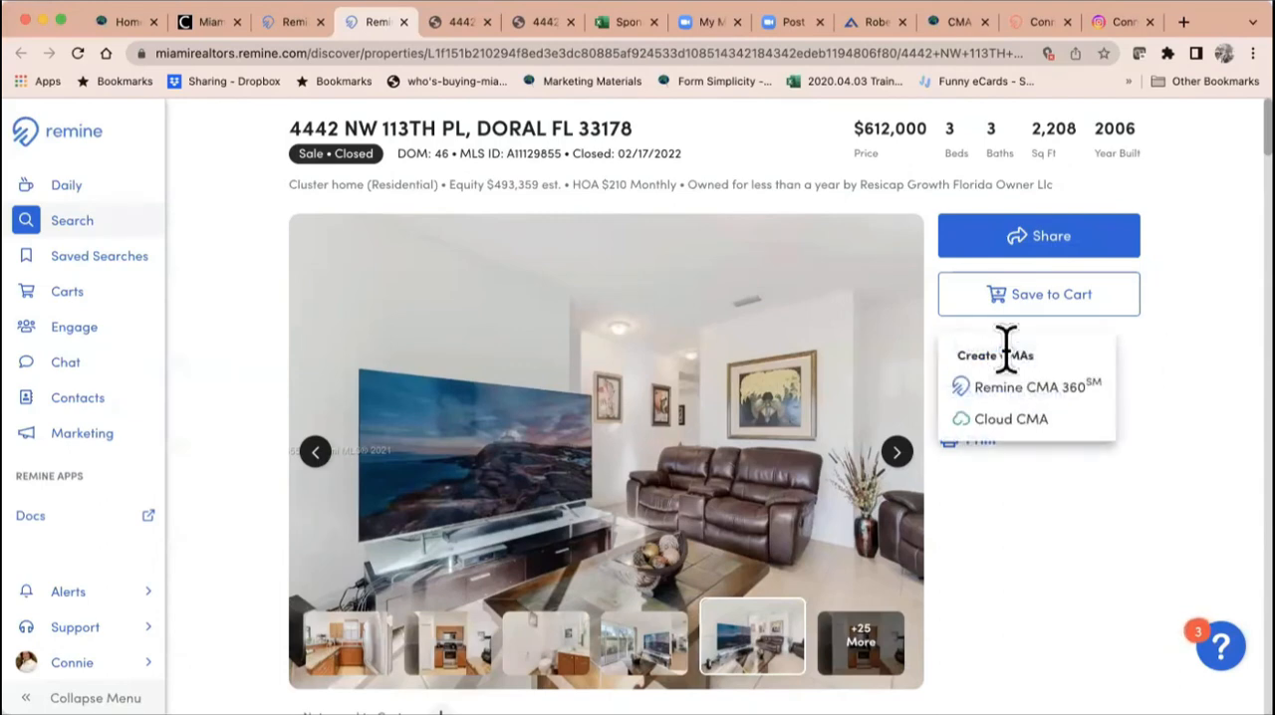
{"action": "left_click", "coordinate": [1037, 391]}
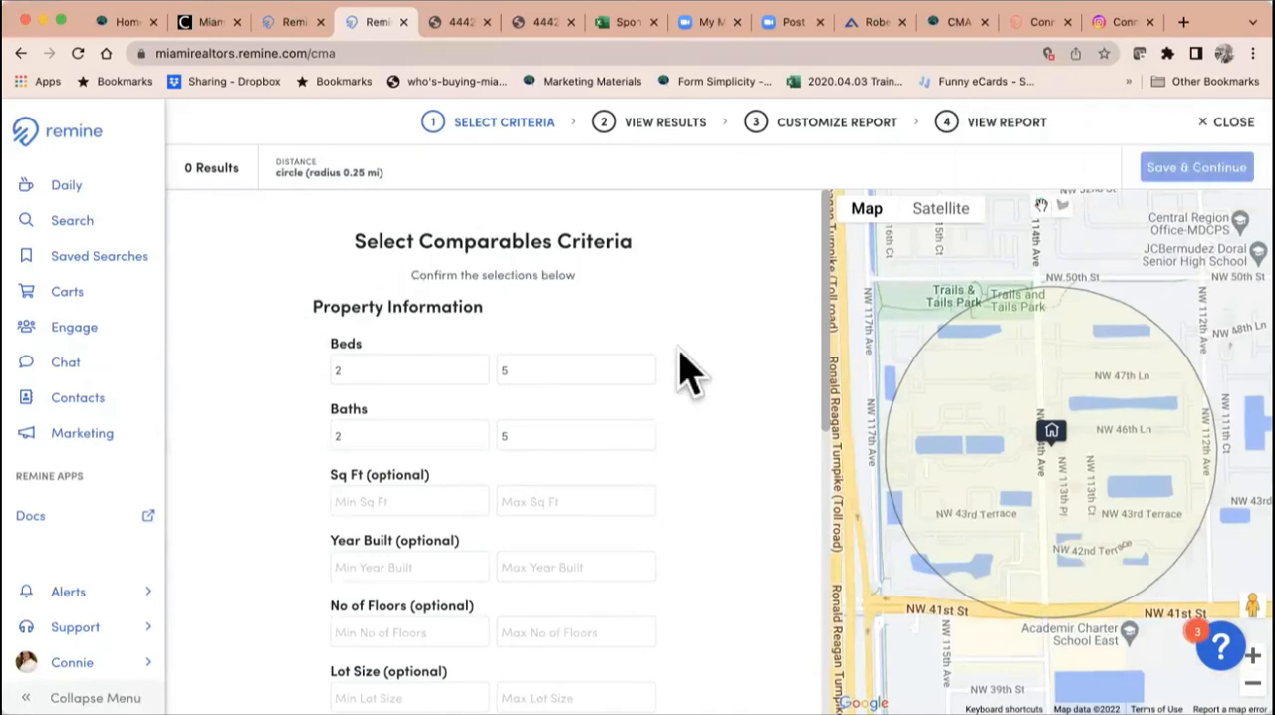
{"action": "left_click", "coordinate": [20, 53]}
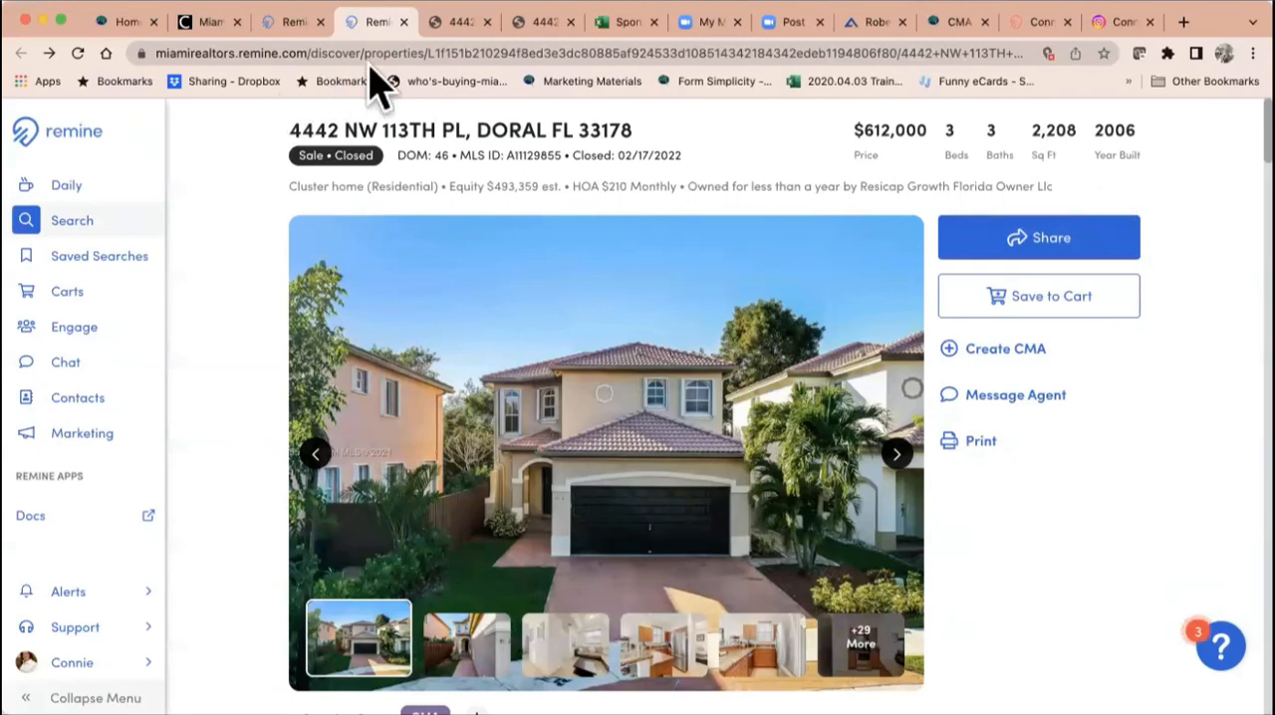
Step: Start a Remine CMA 360 for the property and set the comparables criteria to 3–4 beds and 3–4 baths
{"action": "left_click", "coordinate": [1018, 355]}
{"action": "left_click", "coordinate": [1006, 391]}
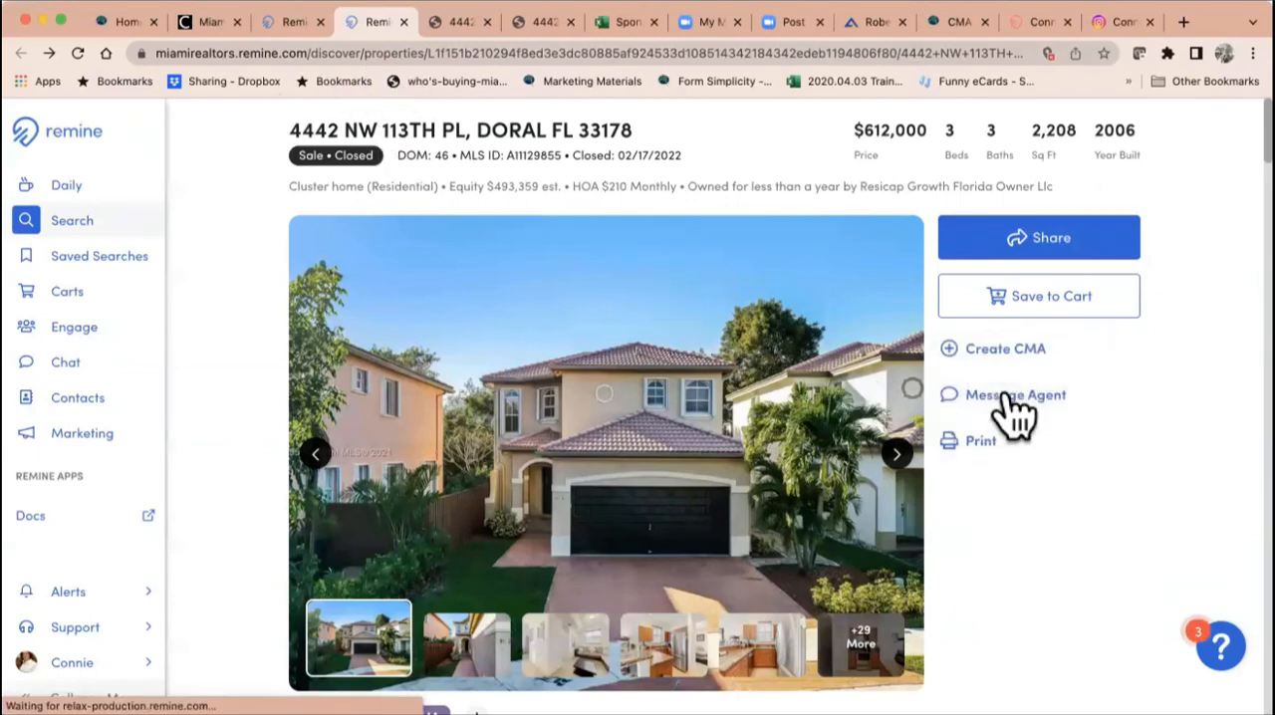
{"action": "left_click_drag", "start_coordinate": [359, 367], "coordinate": [306, 362]}
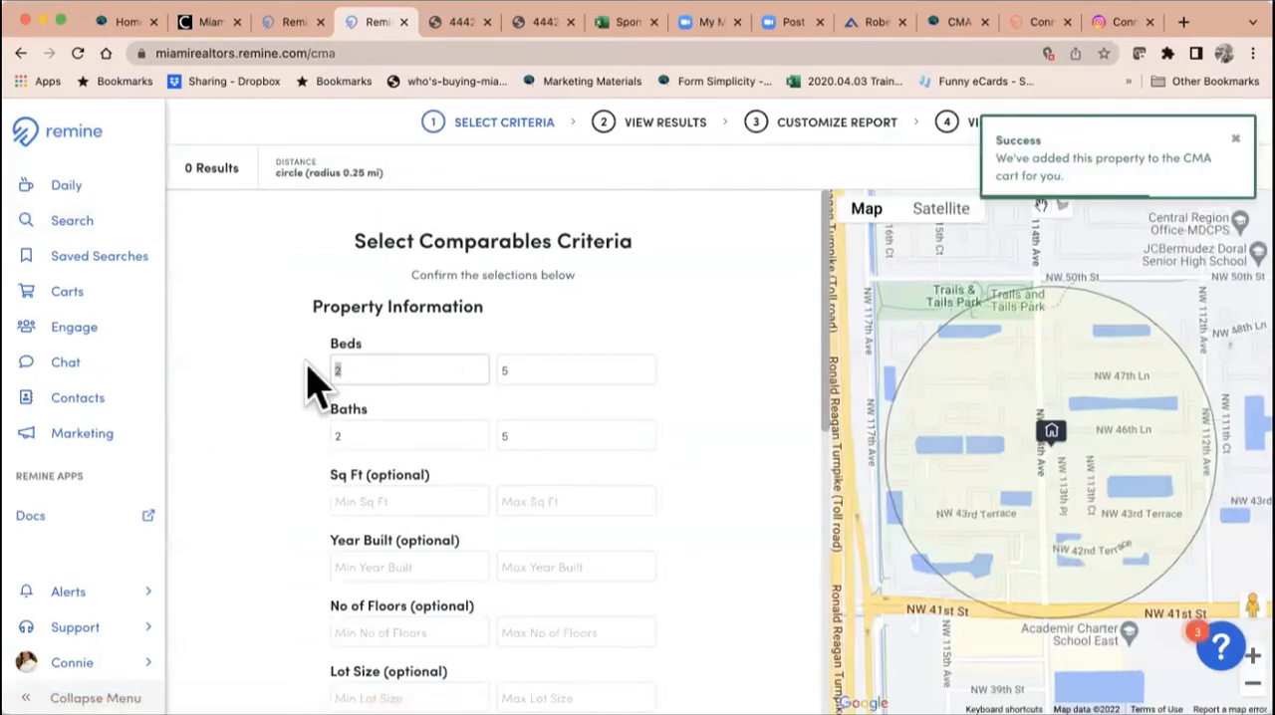
{"action": "type", "text": "3"}
{"action": "left_click_drag", "start_coordinate": [408, 435], "coordinate": [304, 449]}
{"action": "type", "text": "3"}
{"action": "left_click_drag", "start_coordinate": [512, 372], "coordinate": [447, 371]}
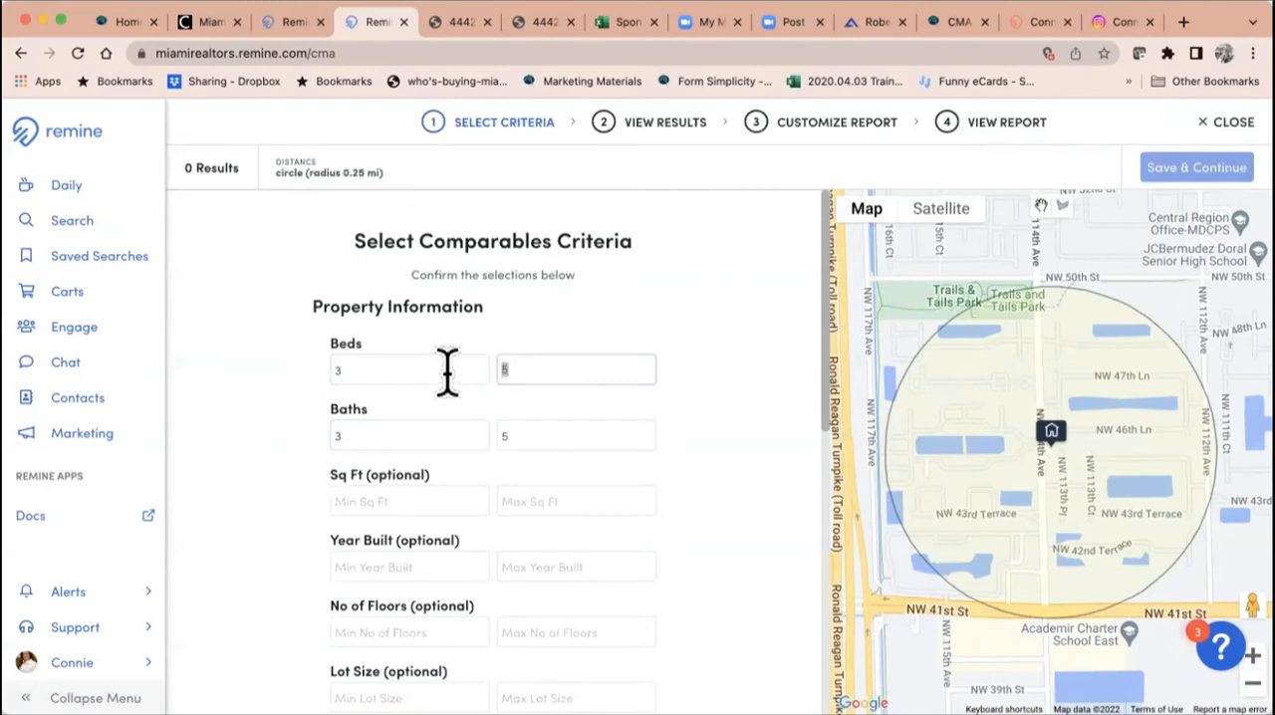
{"action": "type", "text": "4"}
{"action": "left_click_drag", "start_coordinate": [518, 427], "coordinate": [495, 425]}
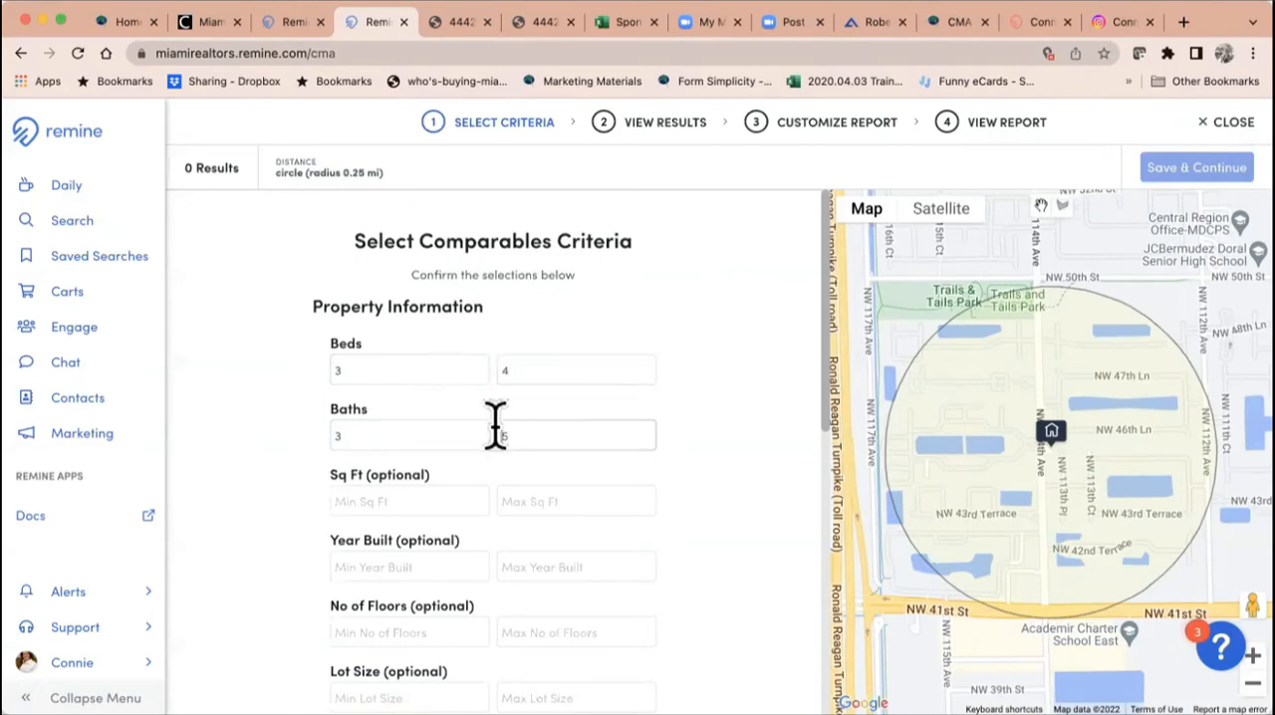
{"action": "type", "text": "4"}
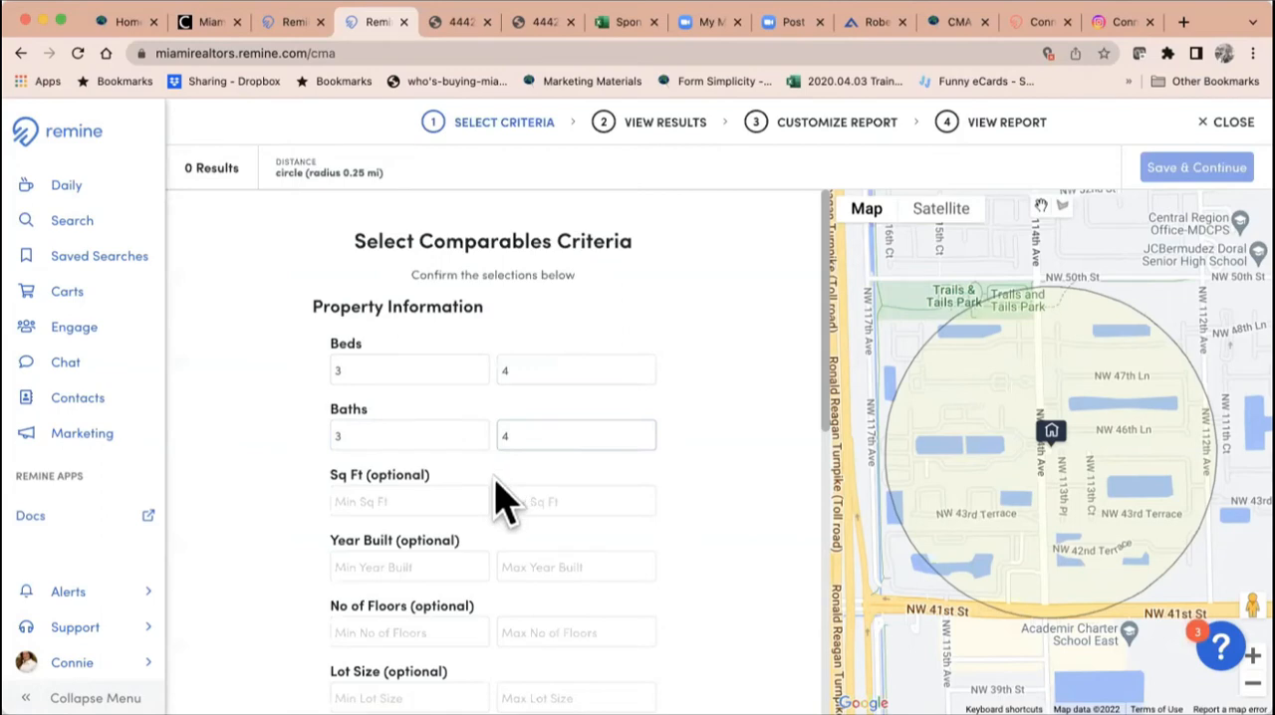
Step: Set the comparables' square footage range from 1800 to 2600
{"action": "scroll", "coordinate": [503, 503], "scroll_direction": "down", "scroll_amount": 1}
{"action": "left_click", "coordinate": [419, 445]}
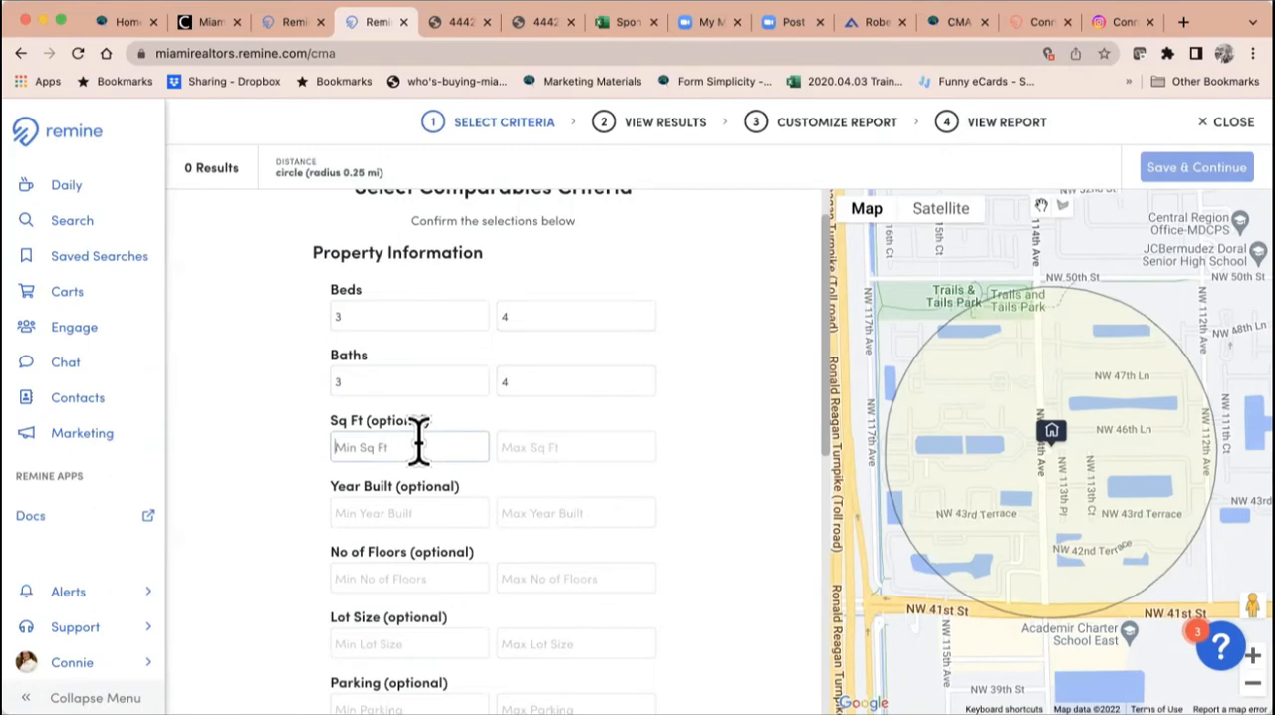
{"action": "type", "text": "1800"}
{"action": "left_click", "coordinate": [533, 453]}
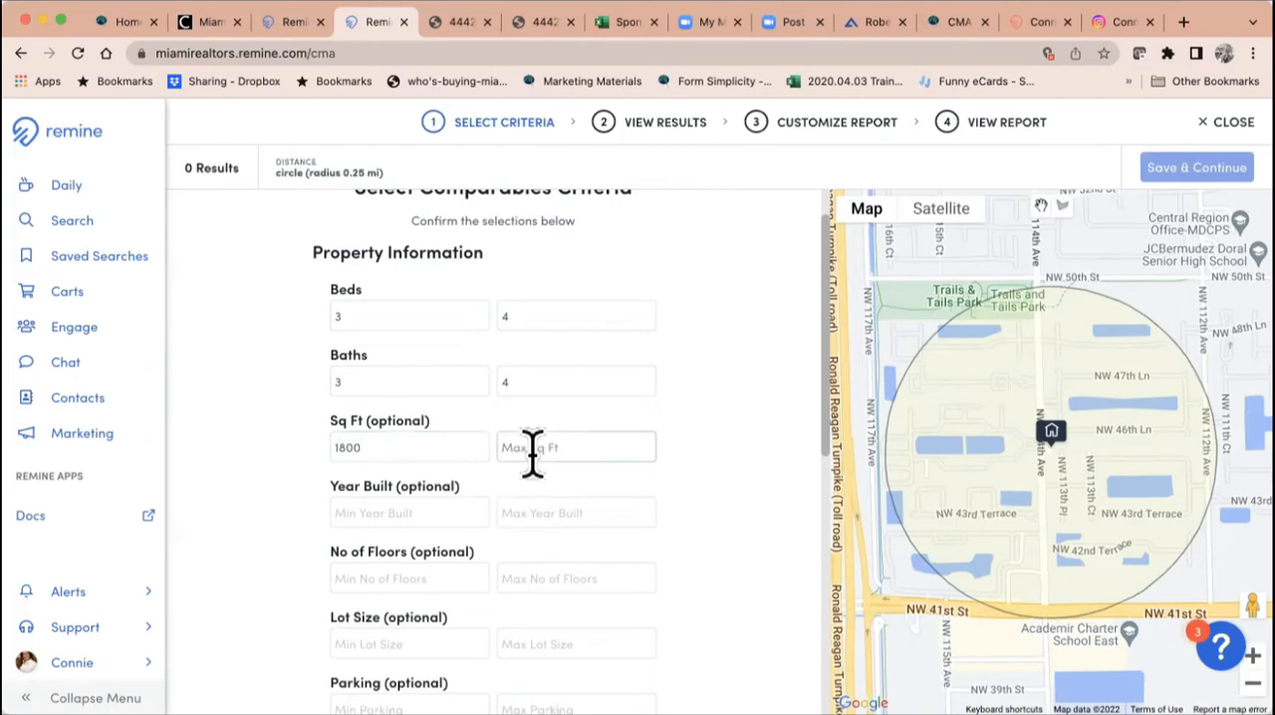
{"action": "type", "text": "2600"}
Step: Set the comparables distance to .25 miles and run the search
{"action": "scroll", "coordinate": [776, 533], "scroll_direction": "down", "scroll_amount": 5}
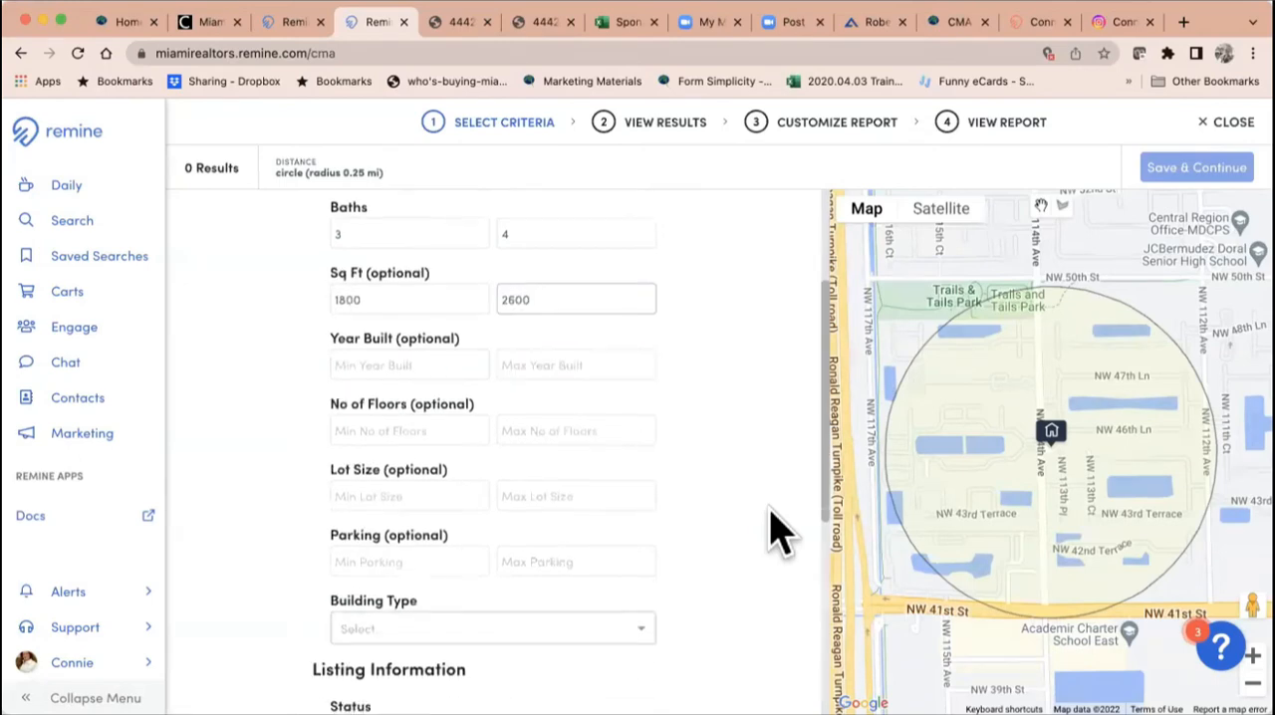
{"action": "scroll", "coordinate": [777, 532], "scroll_direction": "down", "scroll_amount": 4}
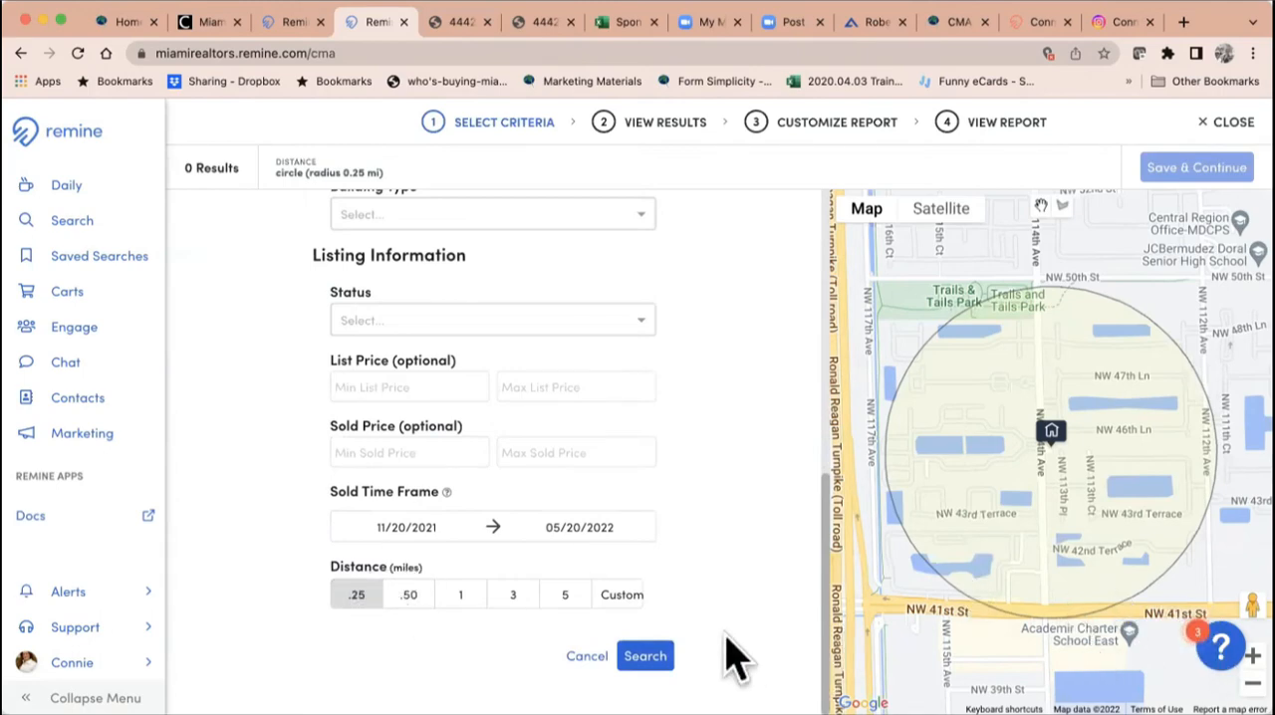
{"action": "left_click", "coordinate": [408, 598]}
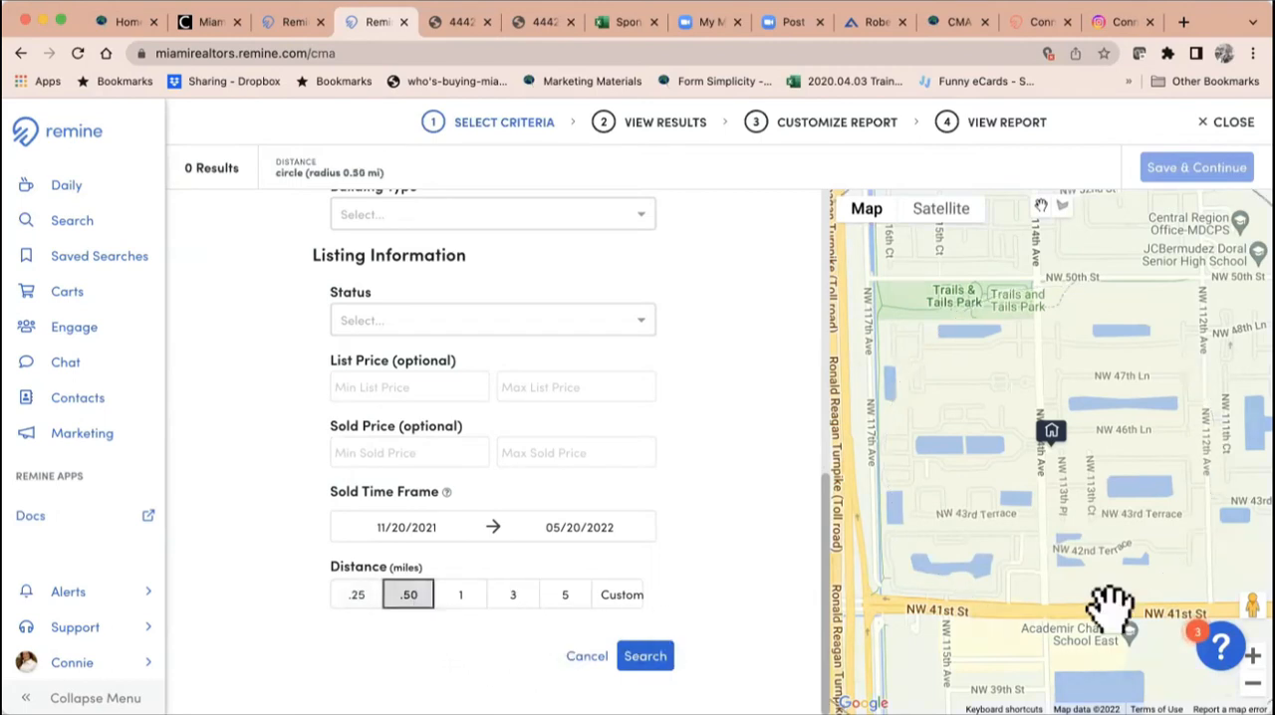
{"action": "left_click", "coordinate": [357, 596]}
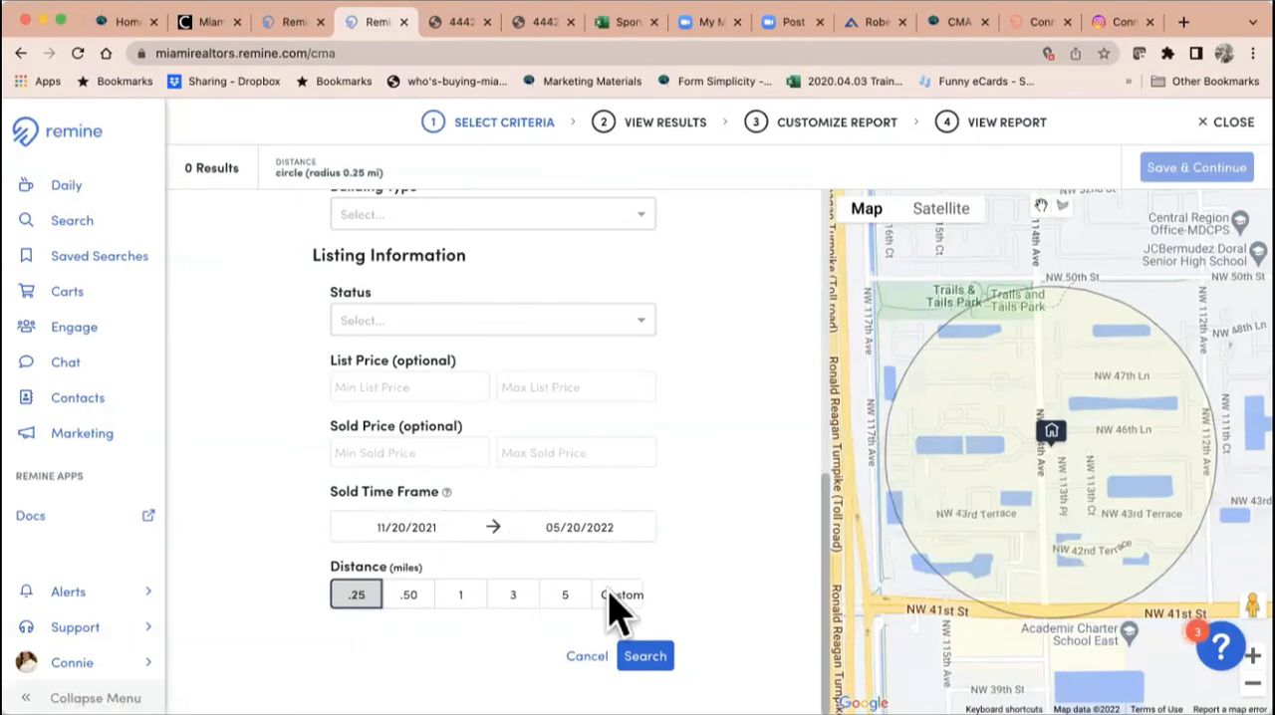
{"action": "left_click", "coordinate": [645, 656]}
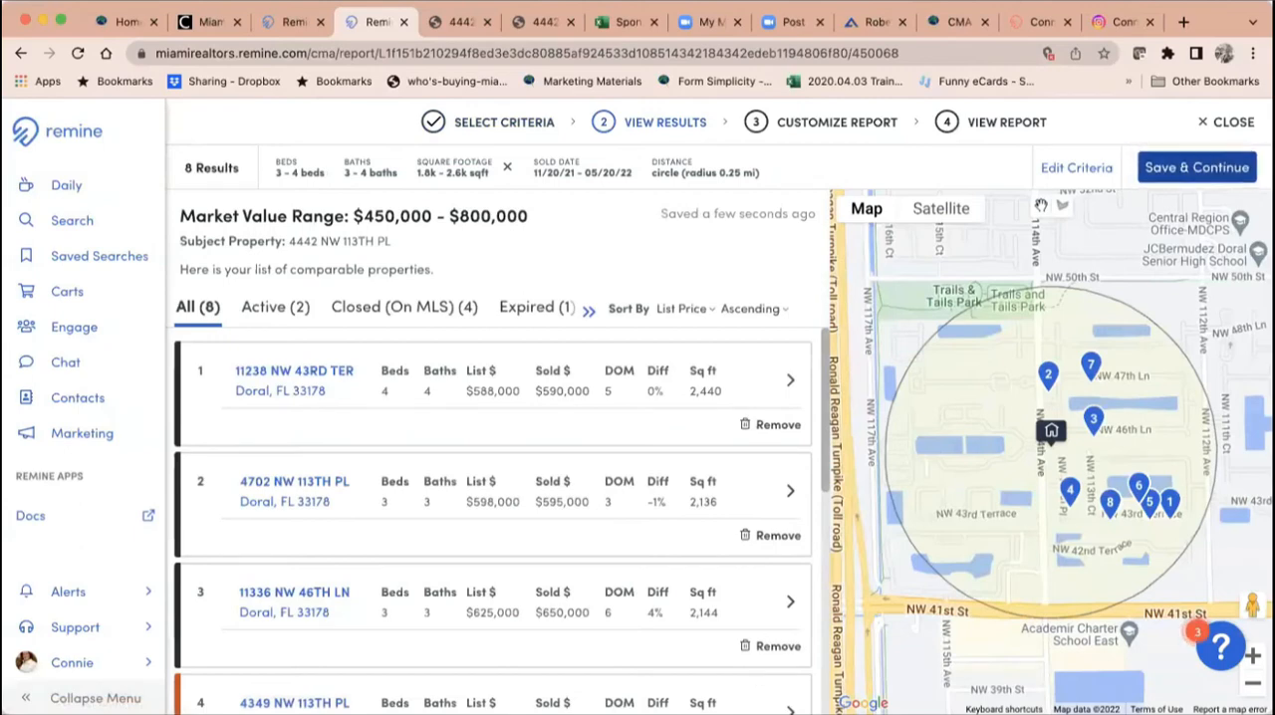
Step: Look at the closed comparables and remove the expired listing from the CMA results
{"action": "left_click", "coordinate": [406, 317]}
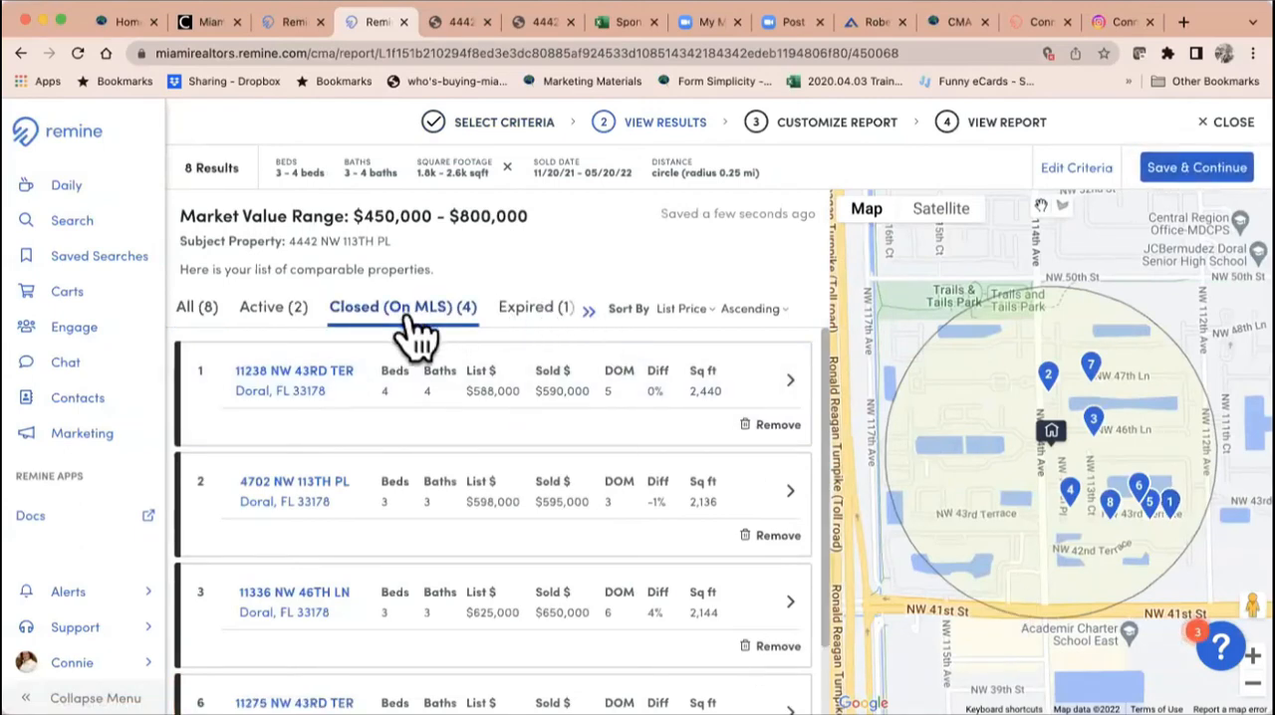
{"action": "left_click", "coordinate": [520, 312]}
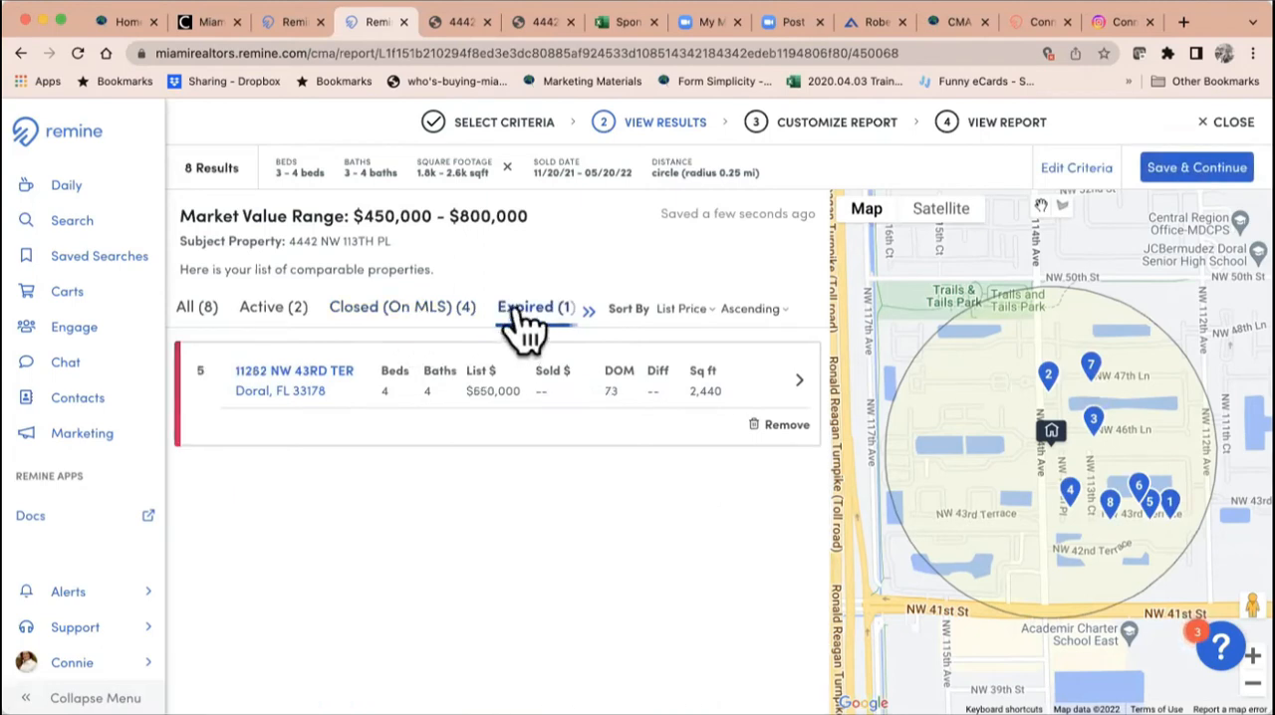
{"action": "left_click", "coordinate": [782, 427]}
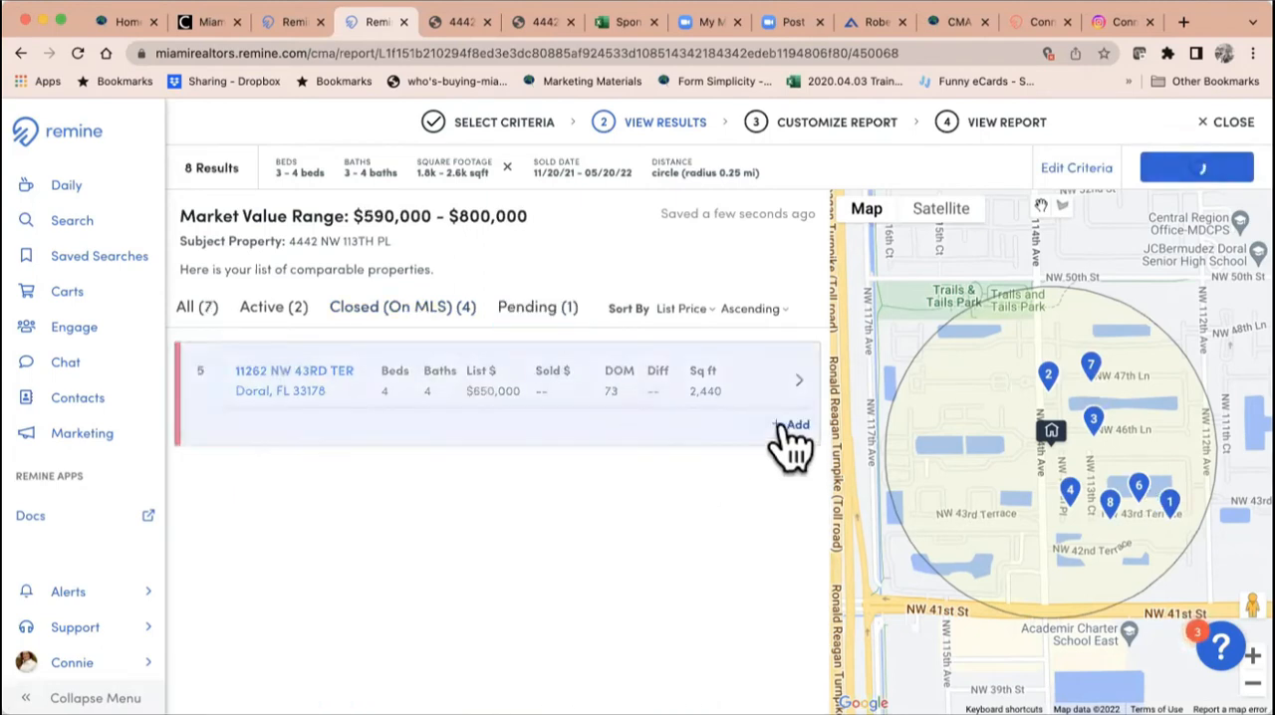
Step: Review the pending and closed comparables, comparing their list and sold prices, days on market and square footage
{"action": "left_click", "coordinate": [541, 316]}
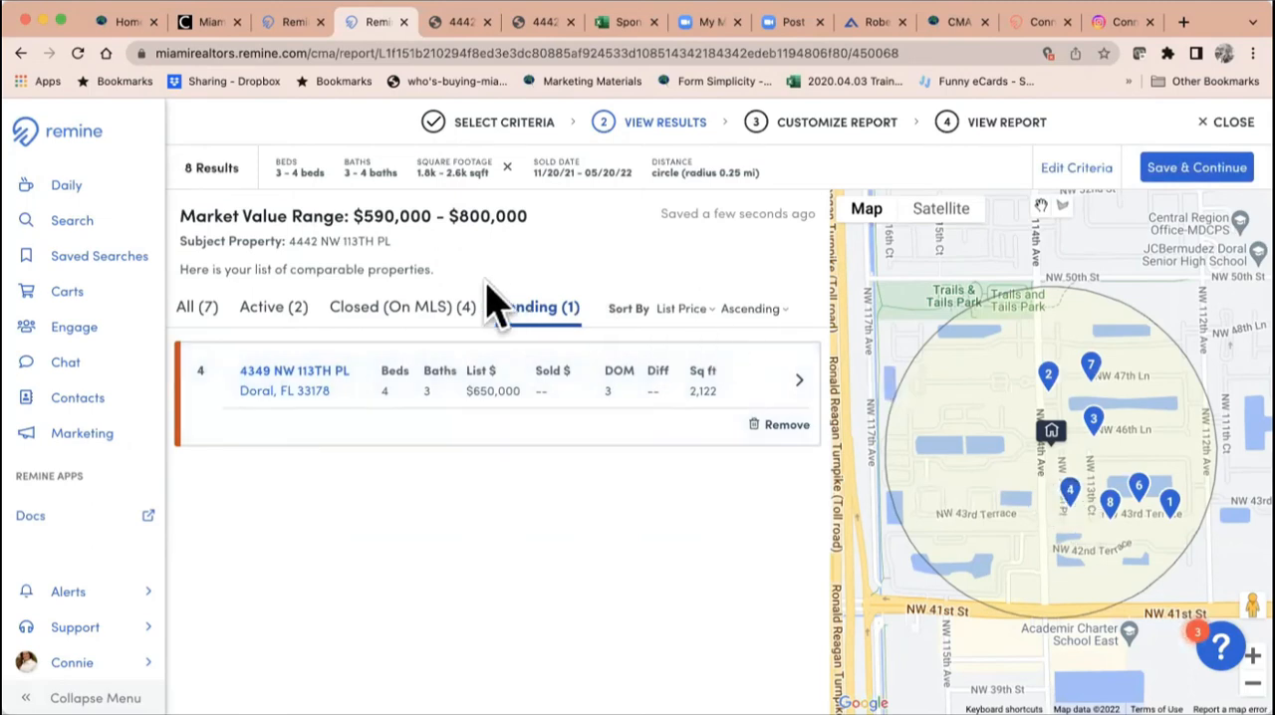
{"action": "left_click", "coordinate": [414, 317]}
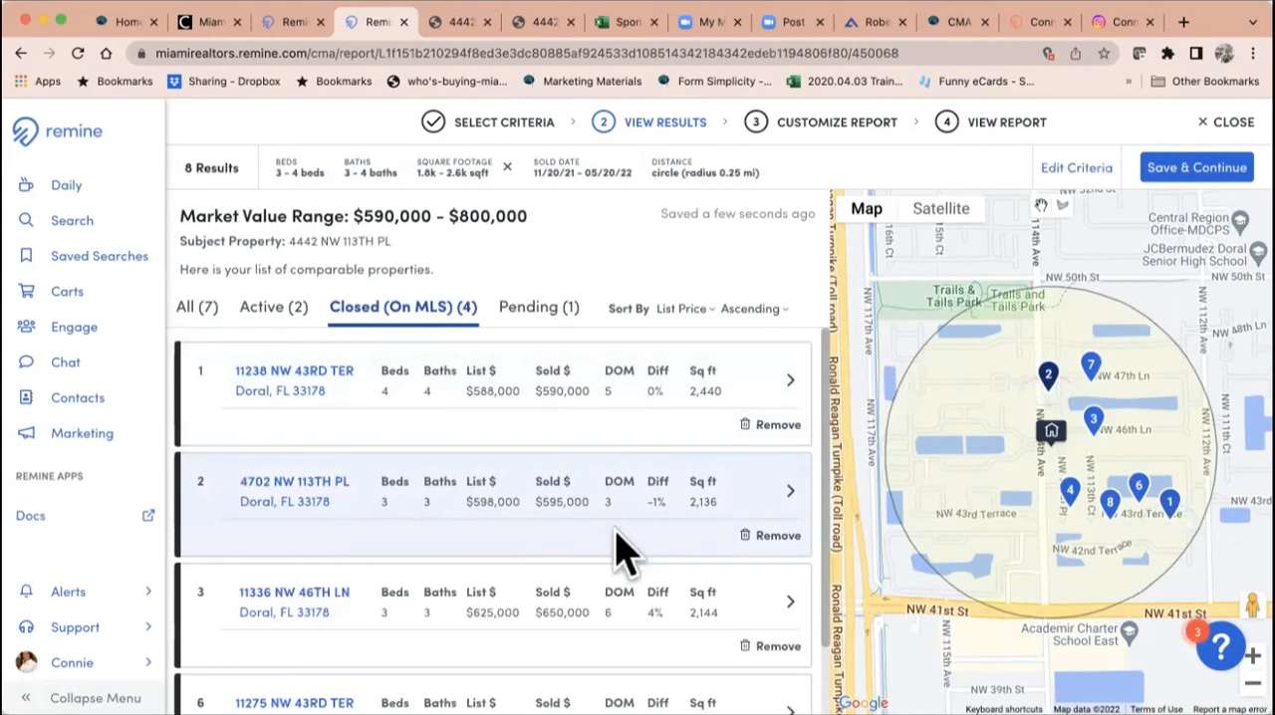
{"action": "scroll", "coordinate": [646, 618], "scroll_direction": "down", "scroll_amount": 2}
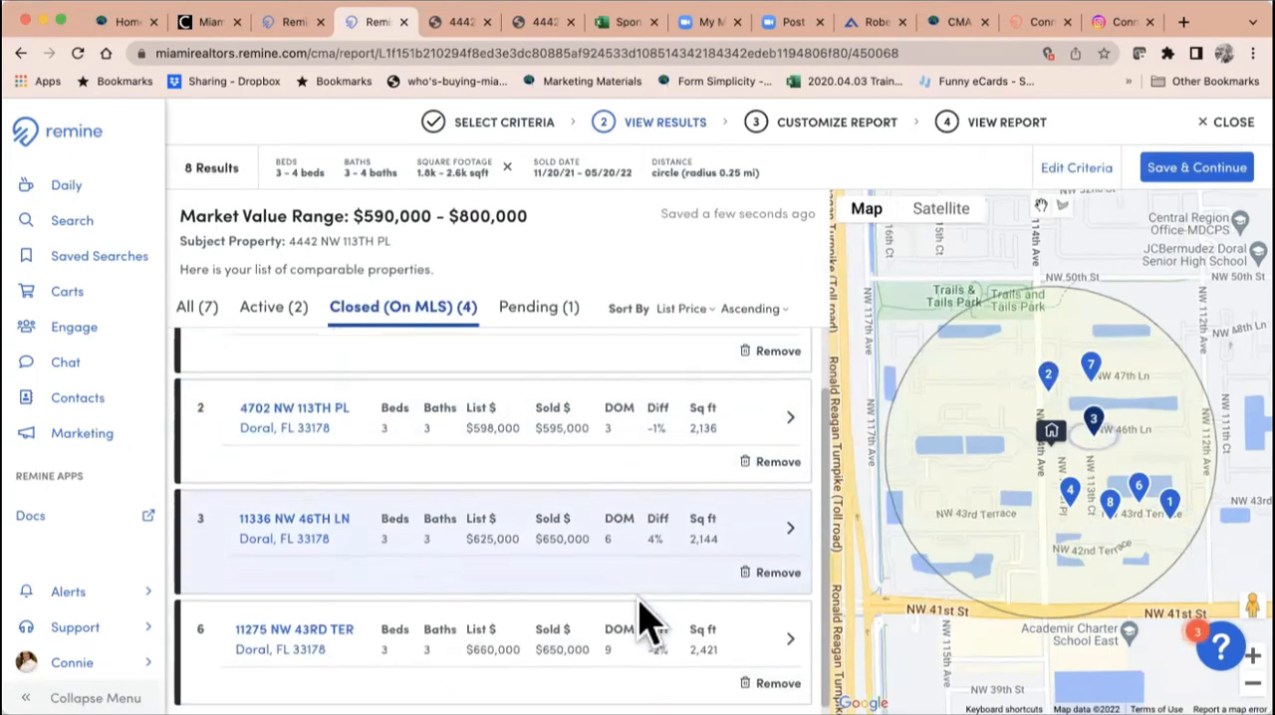
{"action": "scroll", "coordinate": [622, 607], "scroll_direction": "up", "scroll_amount": 2}
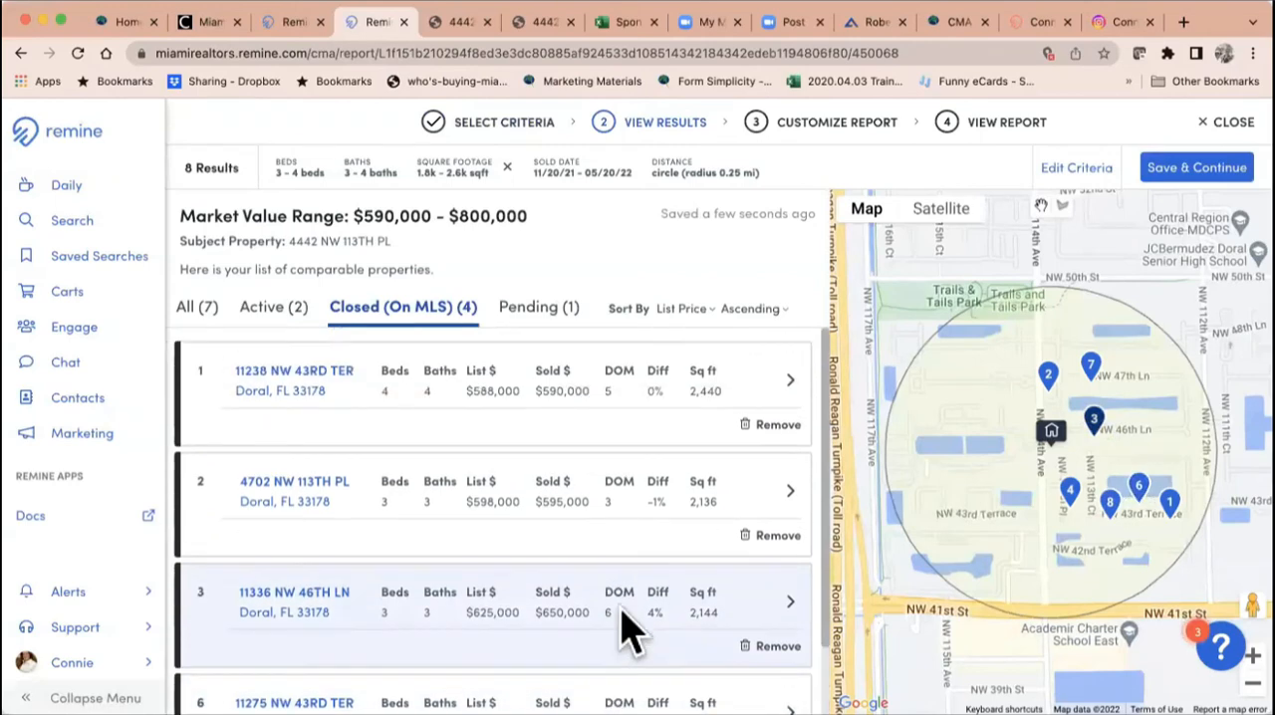
{"action": "scroll", "coordinate": [520, 646], "scroll_direction": "down", "scroll_amount": 2}
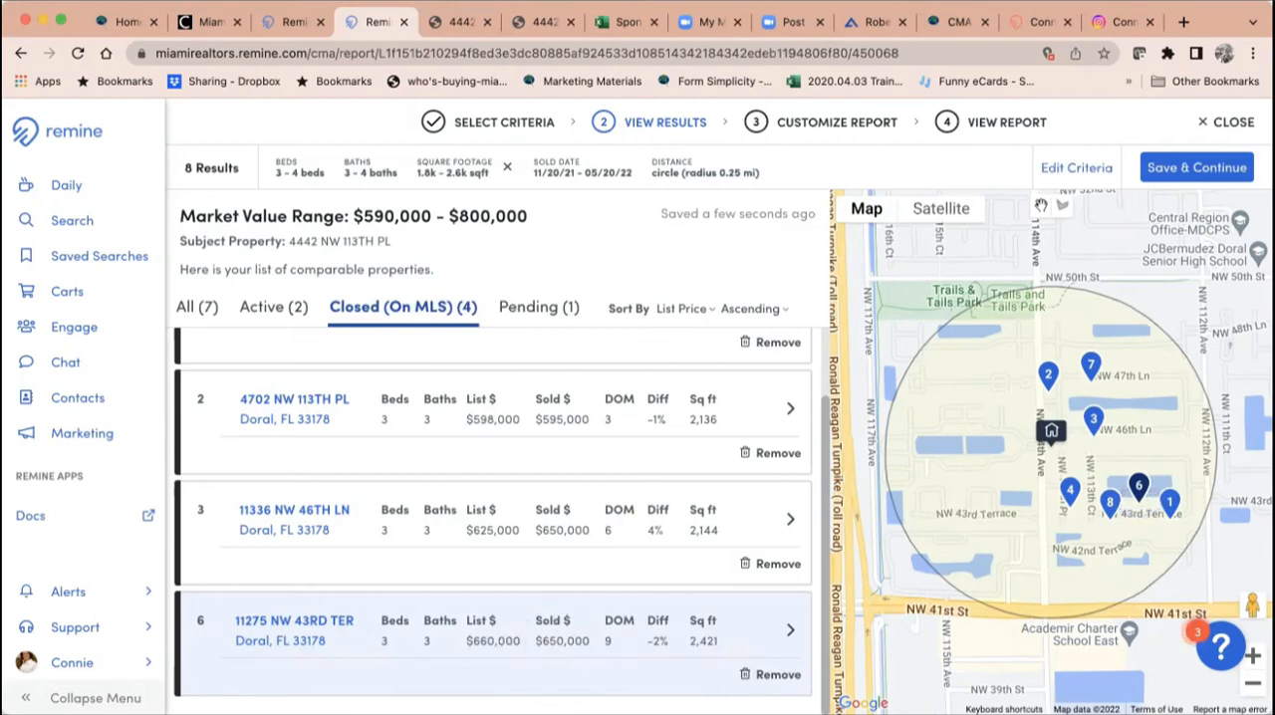
{"action": "scroll", "coordinate": [493, 518], "scroll_direction": "up", "scroll_amount": 2}
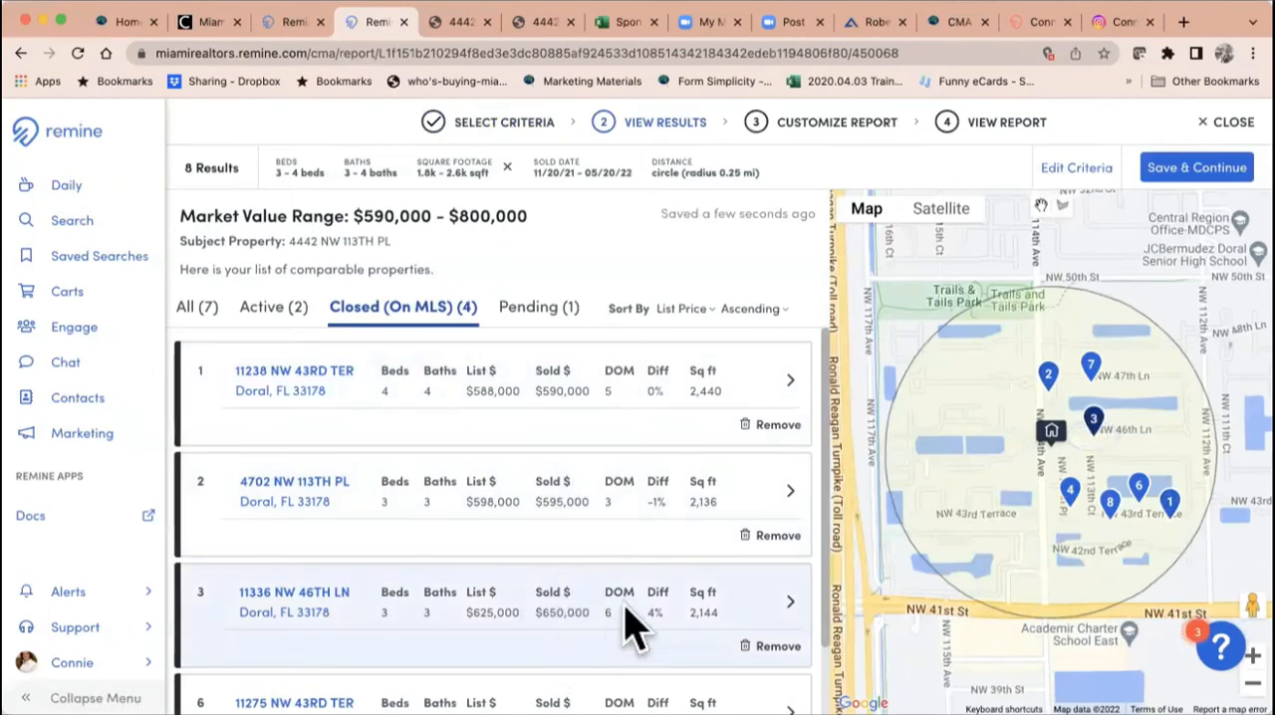
{"action": "scroll", "coordinate": [594, 627], "scroll_direction": "down", "scroll_amount": 2}
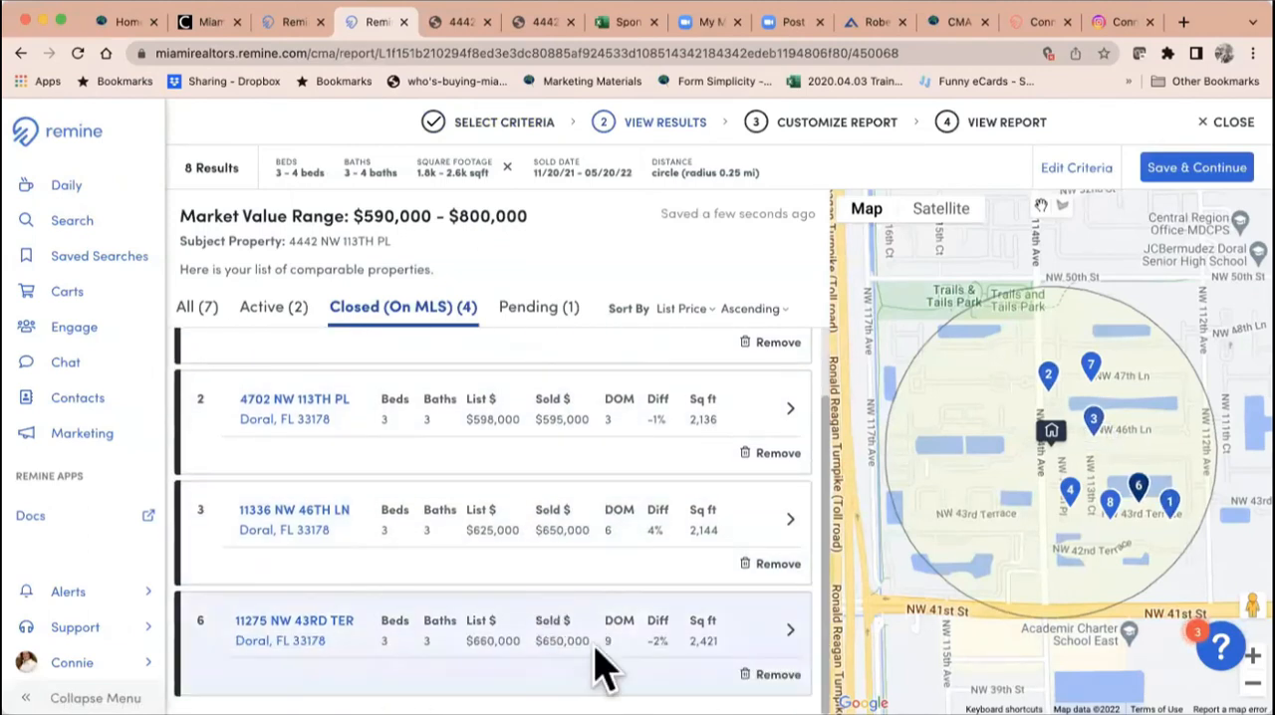
{"action": "scroll", "coordinate": [493, 528], "scroll_direction": "up", "scroll_amount": 2}
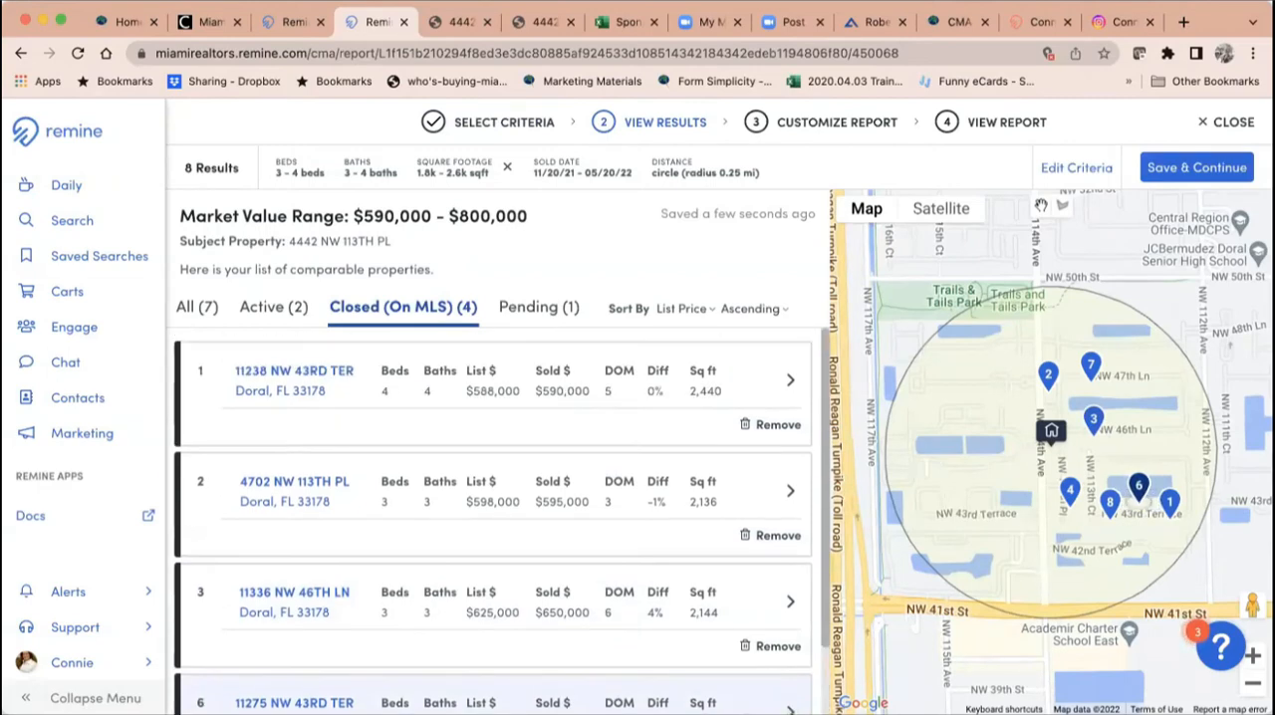
Step: Open the active comparable listed at $800,000 and browse through its property photos
{"action": "left_click", "coordinate": [279, 314]}
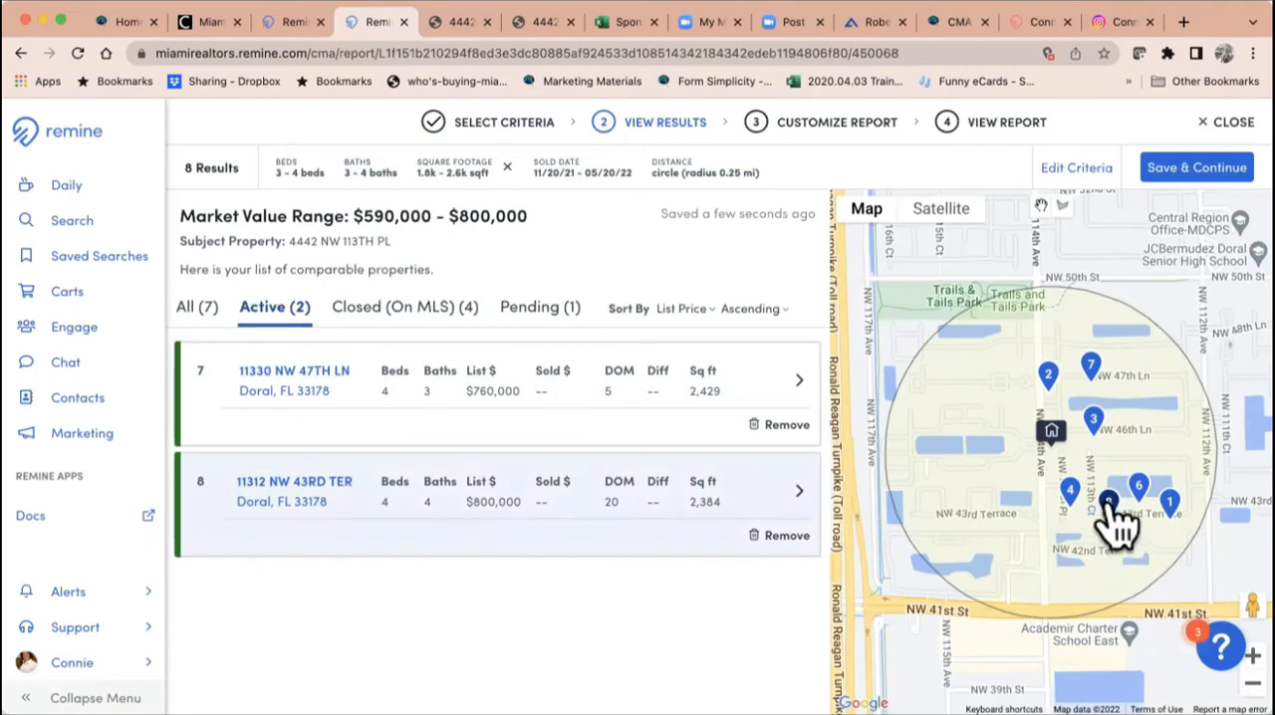
{"action": "left_click", "coordinate": [304, 488]}
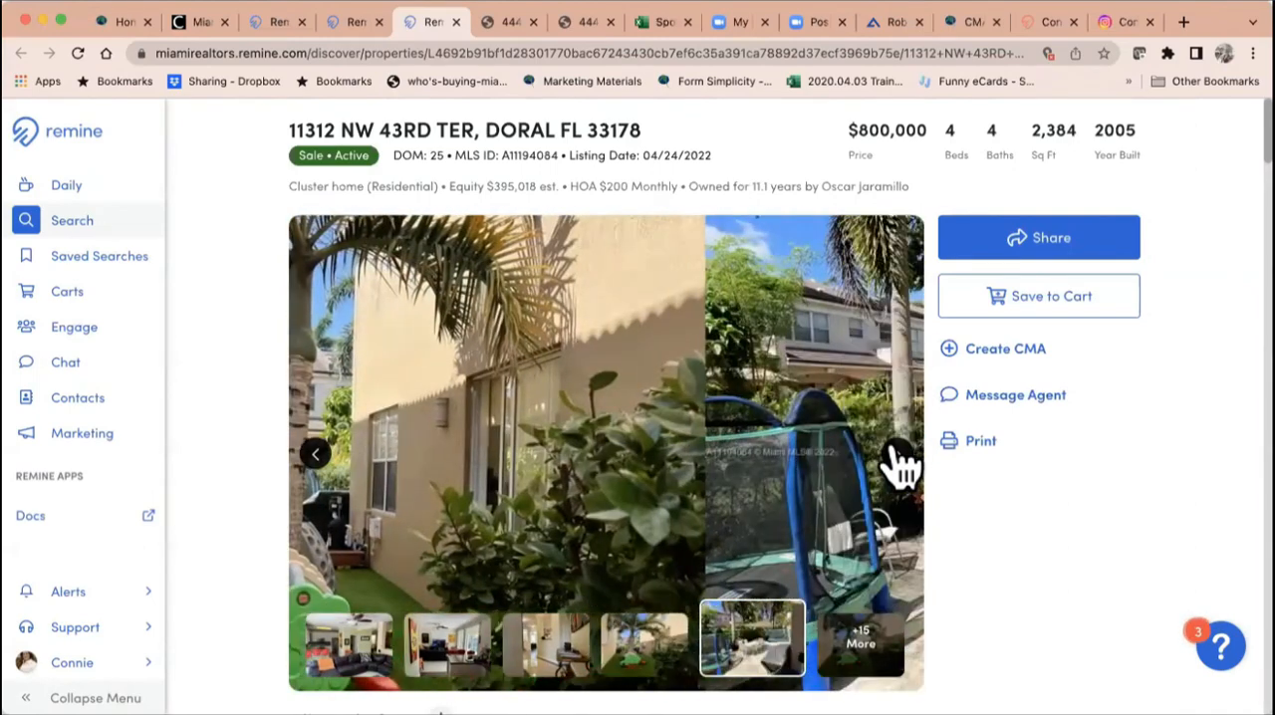
{"action": "left_click", "coordinate": [901, 458]}
{"action": "left_click", "coordinate": [902, 458]}
{"action": "left_click", "coordinate": [902, 458]}
{"action": "left_click", "coordinate": [901, 458]}
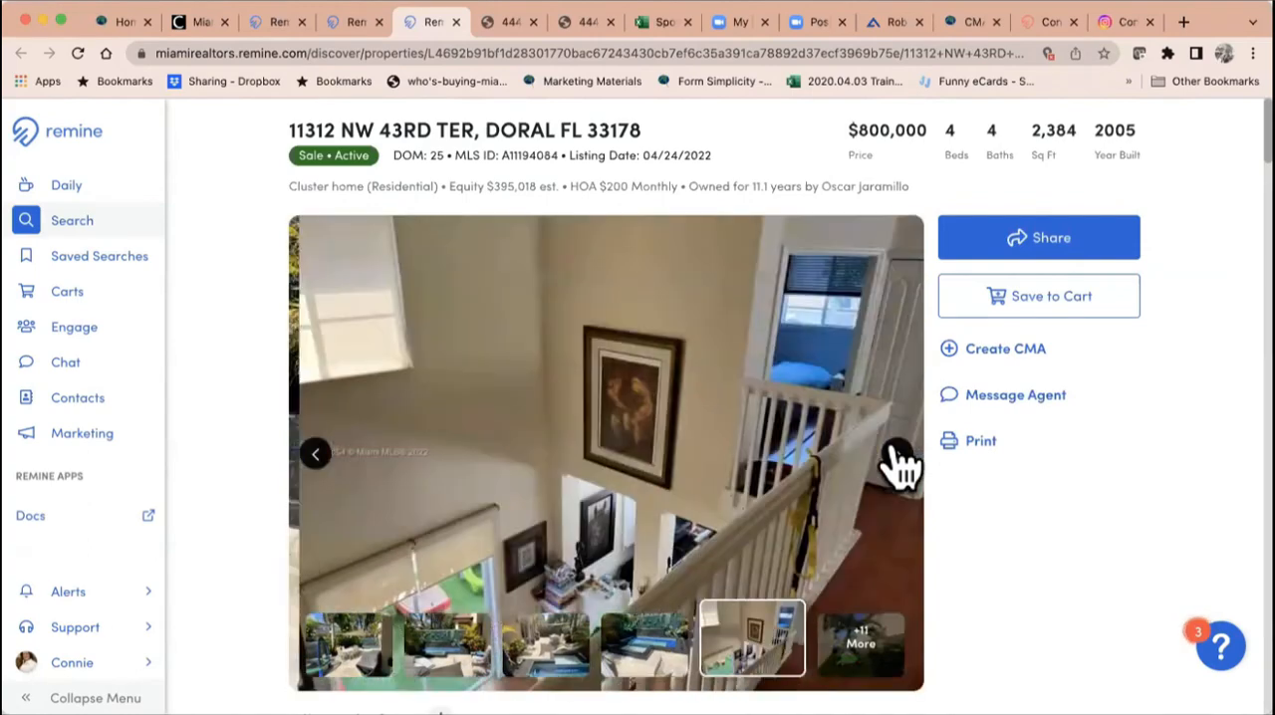
{"action": "left_click", "coordinate": [901, 458]}
{"action": "left_click", "coordinate": [902, 458]}
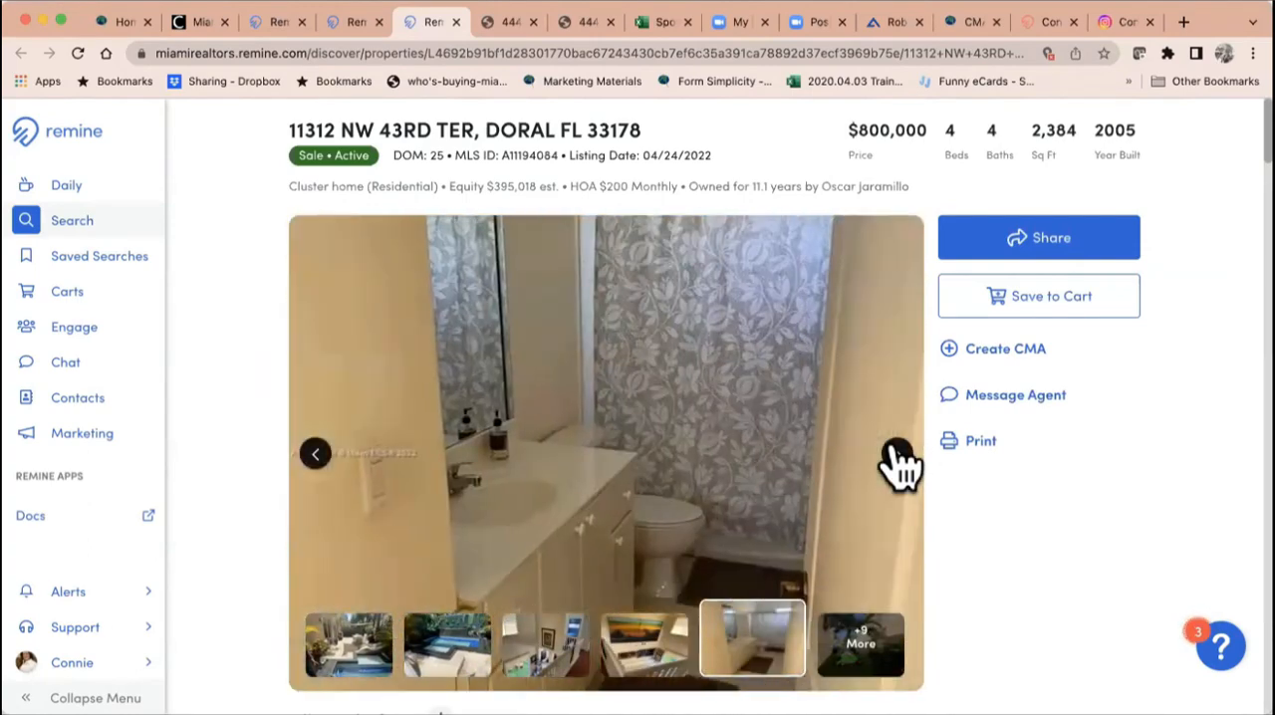
{"action": "left_click", "coordinate": [902, 458]}
{"action": "left_click", "coordinate": [901, 458]}
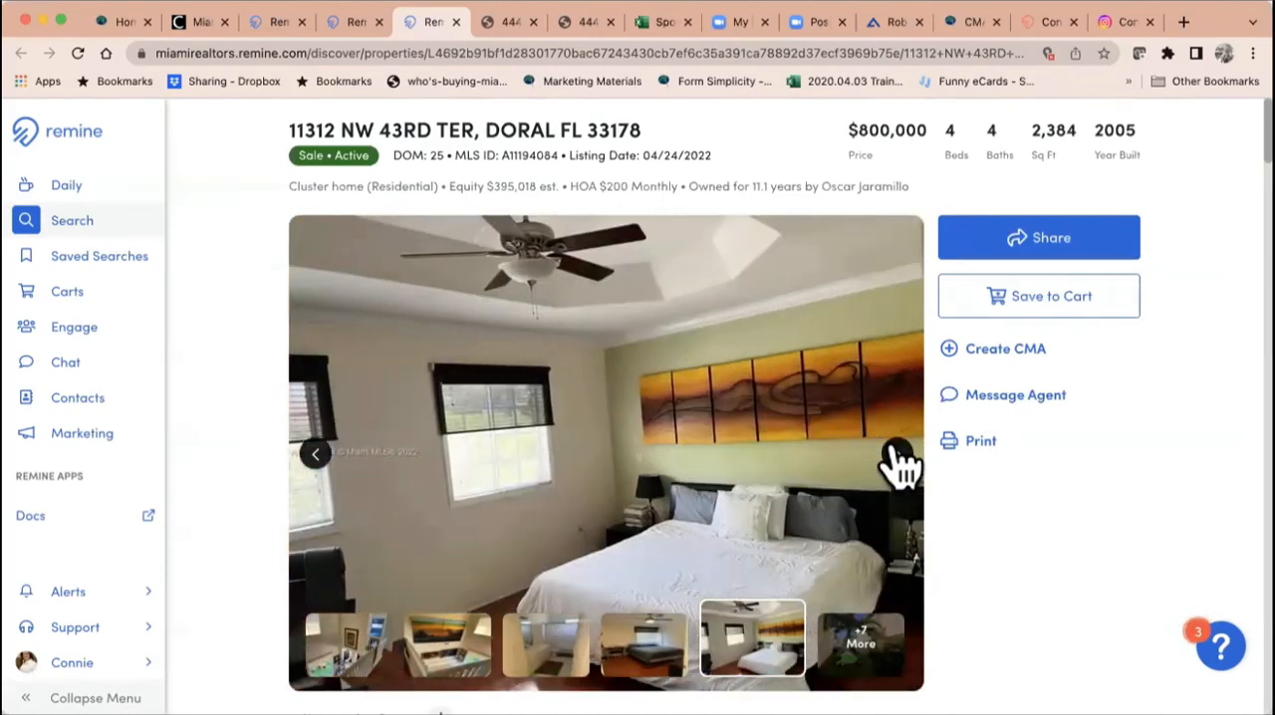
{"action": "left_click", "coordinate": [902, 458]}
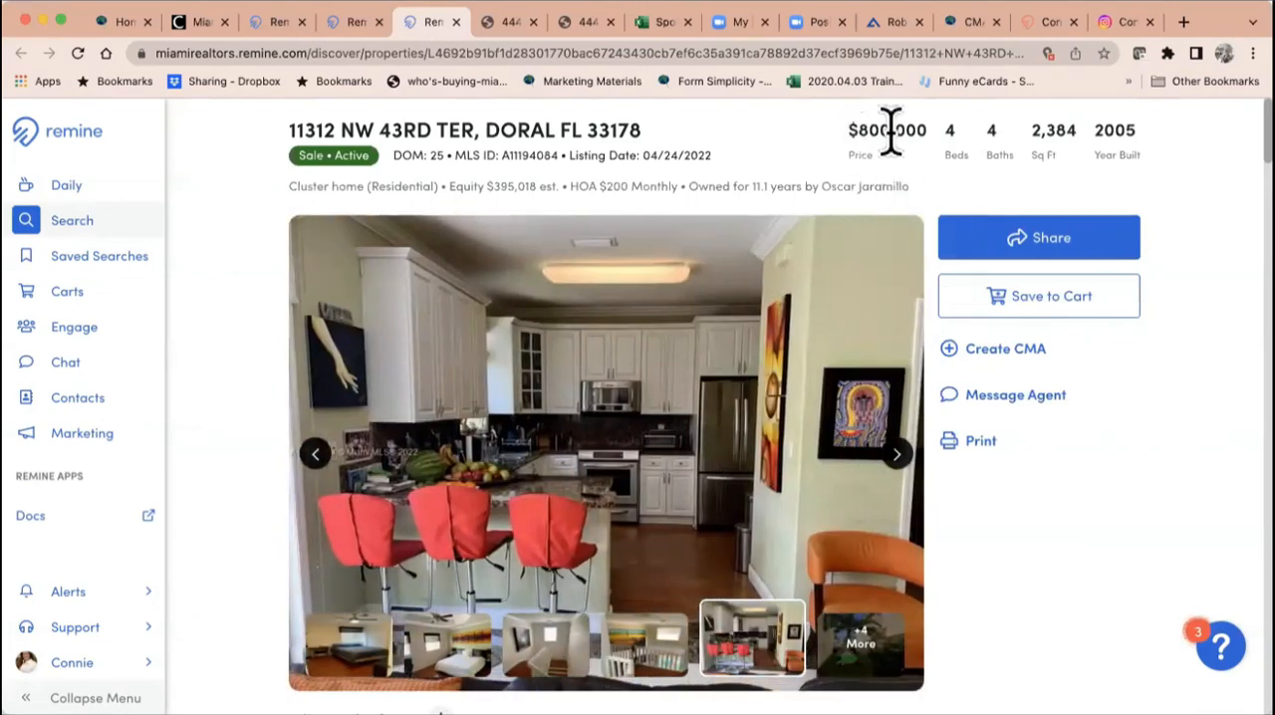
Step: Open the active comparable listed at $760,000 from the CMA results and browse through its property photos
{"action": "left_click", "coordinate": [353, 22]}
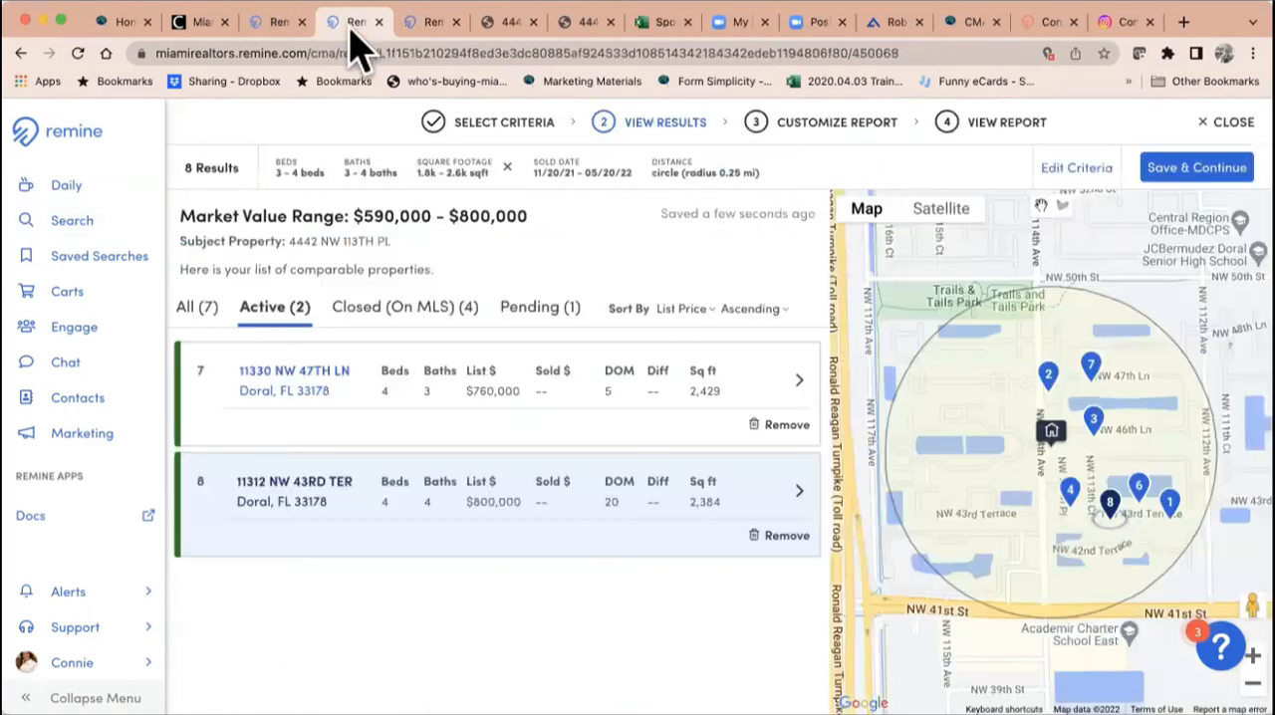
{"action": "left_click", "coordinate": [301, 377]}
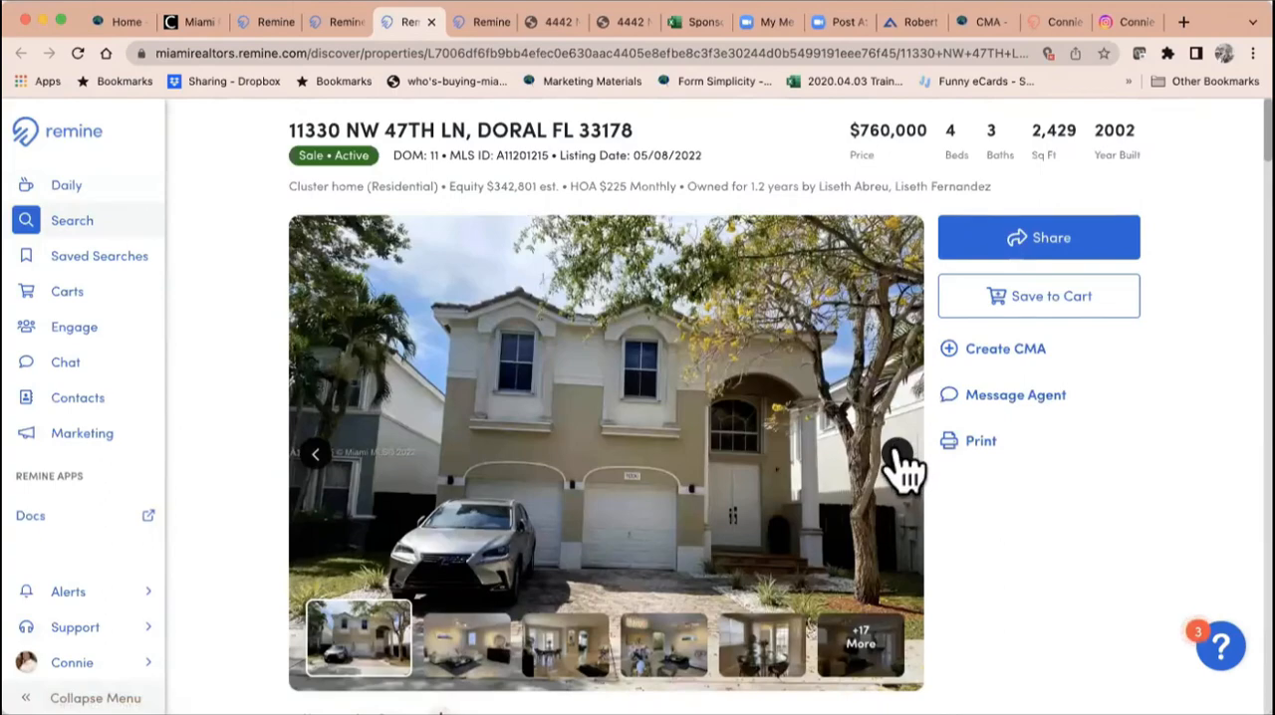
{"action": "left_click", "coordinate": [900, 460]}
{"action": "left_click", "coordinate": [900, 460]}
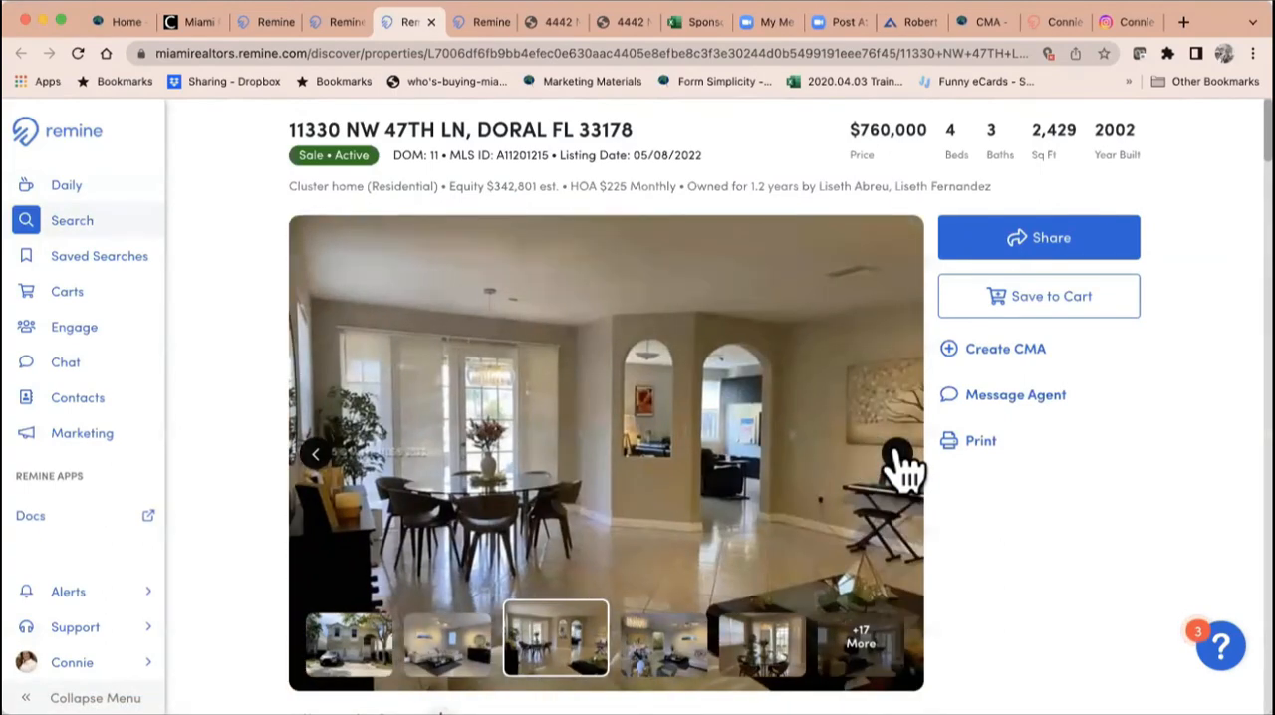
{"action": "left_click", "coordinate": [899, 460]}
{"action": "left_click", "coordinate": [899, 461]}
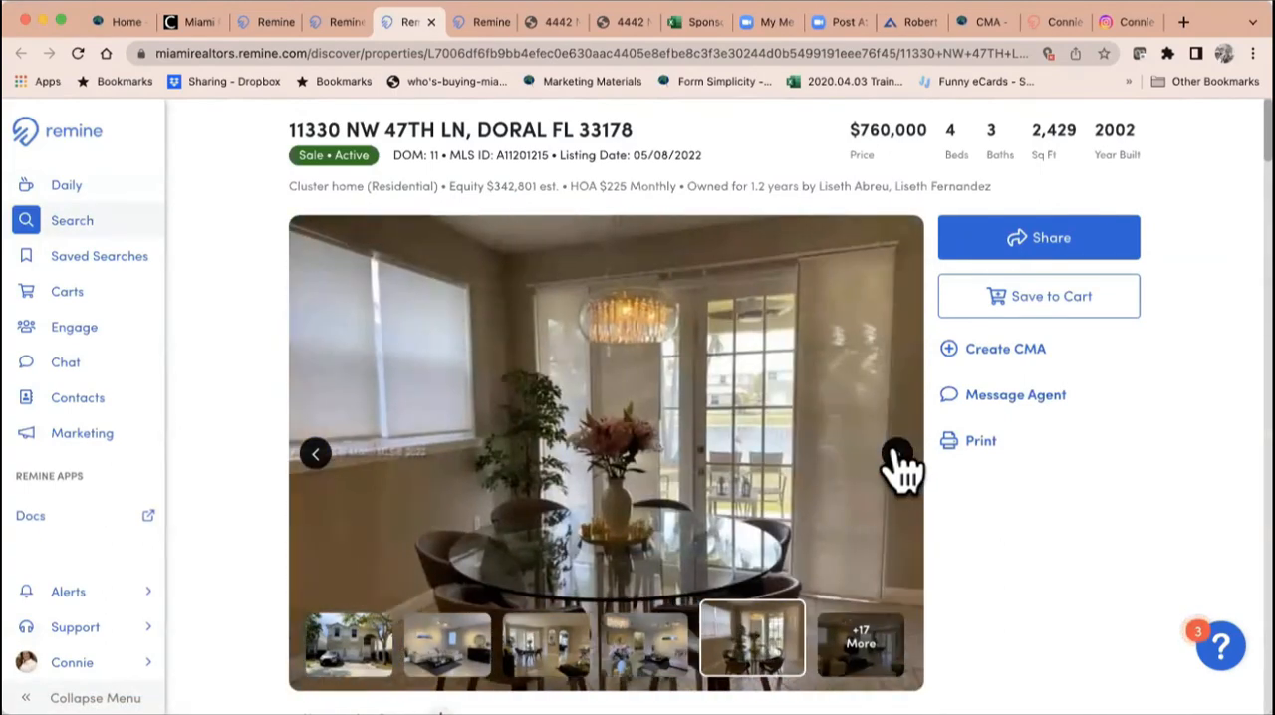
{"action": "left_click", "coordinate": [899, 460]}
{"action": "left_click", "coordinate": [899, 460]}
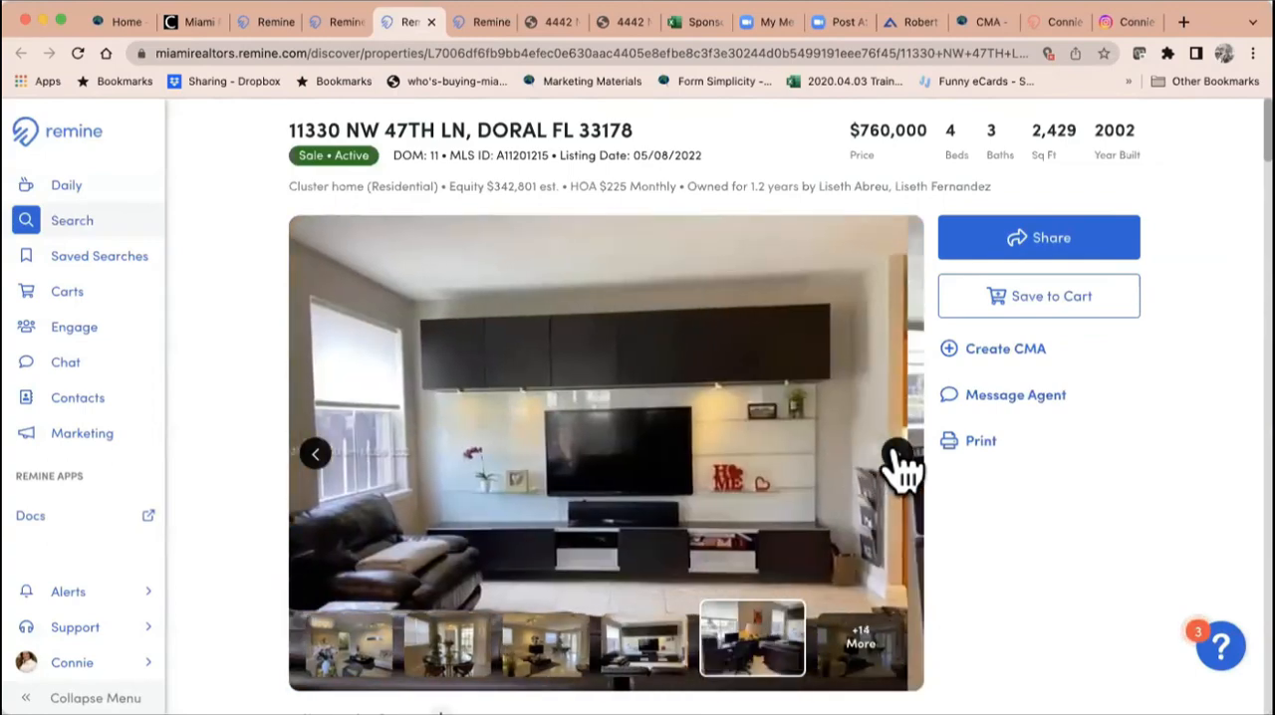
{"action": "left_click", "coordinate": [899, 459]}
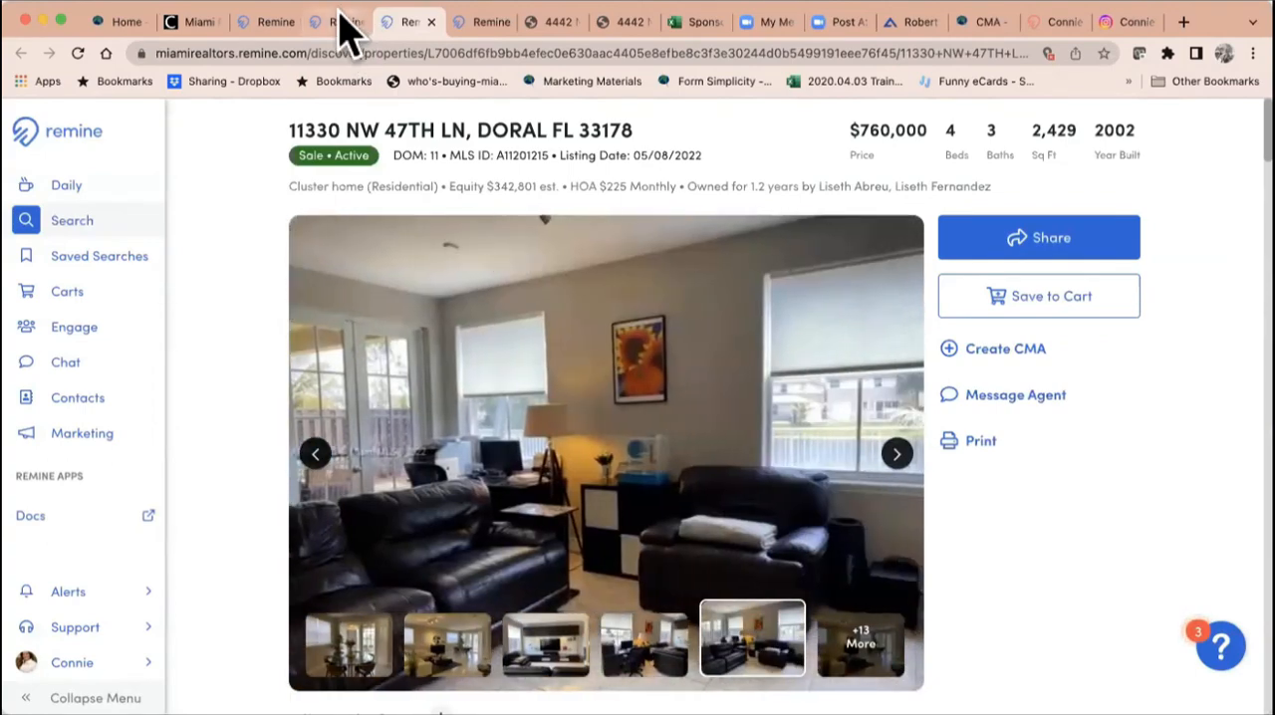
Step: Browse the photos of the pending comparable listed at $650,000 and return to the active comparables in the CMA results
{"action": "left_click", "coordinate": [344, 24]}
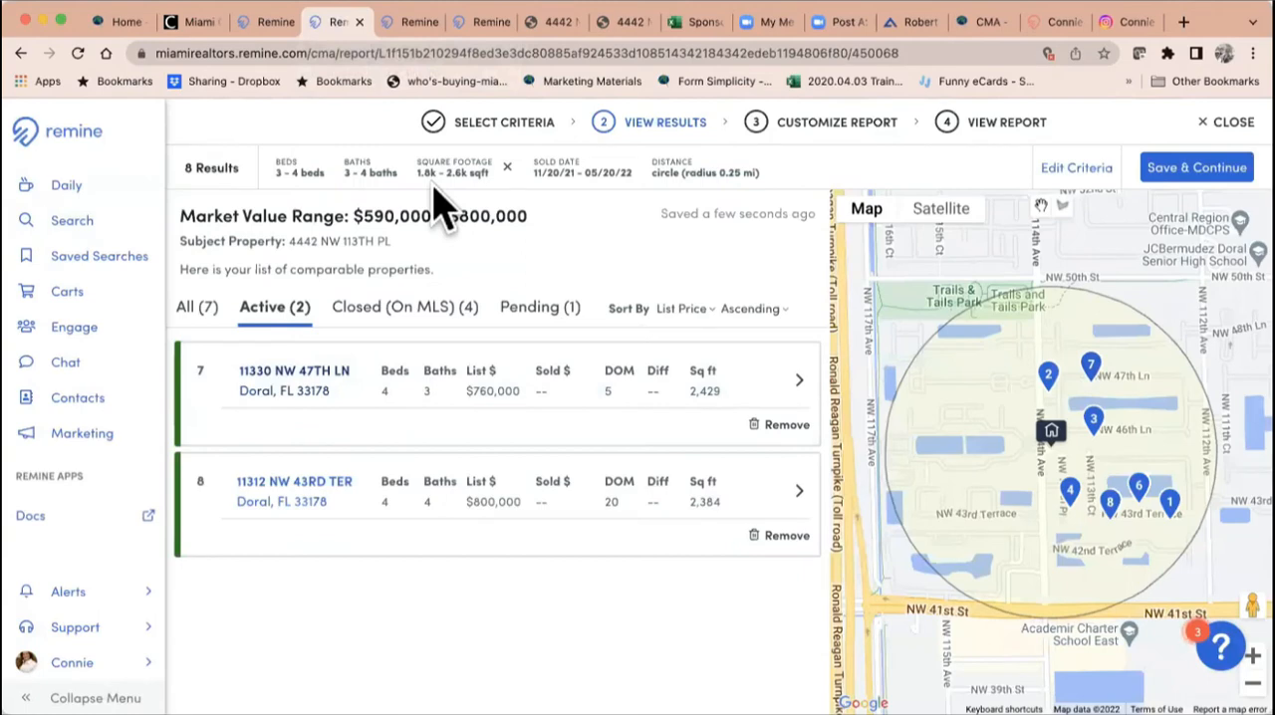
{"action": "left_click", "coordinate": [538, 311]}
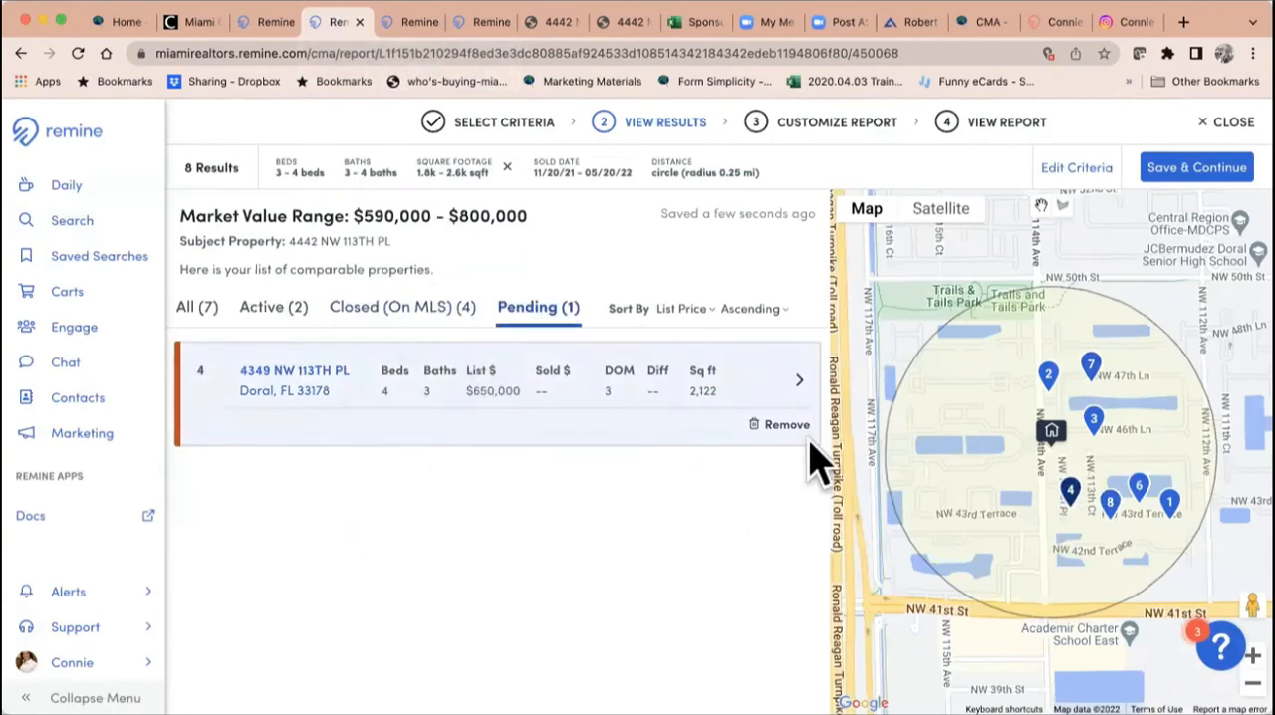
{"action": "left_click", "coordinate": [312, 390]}
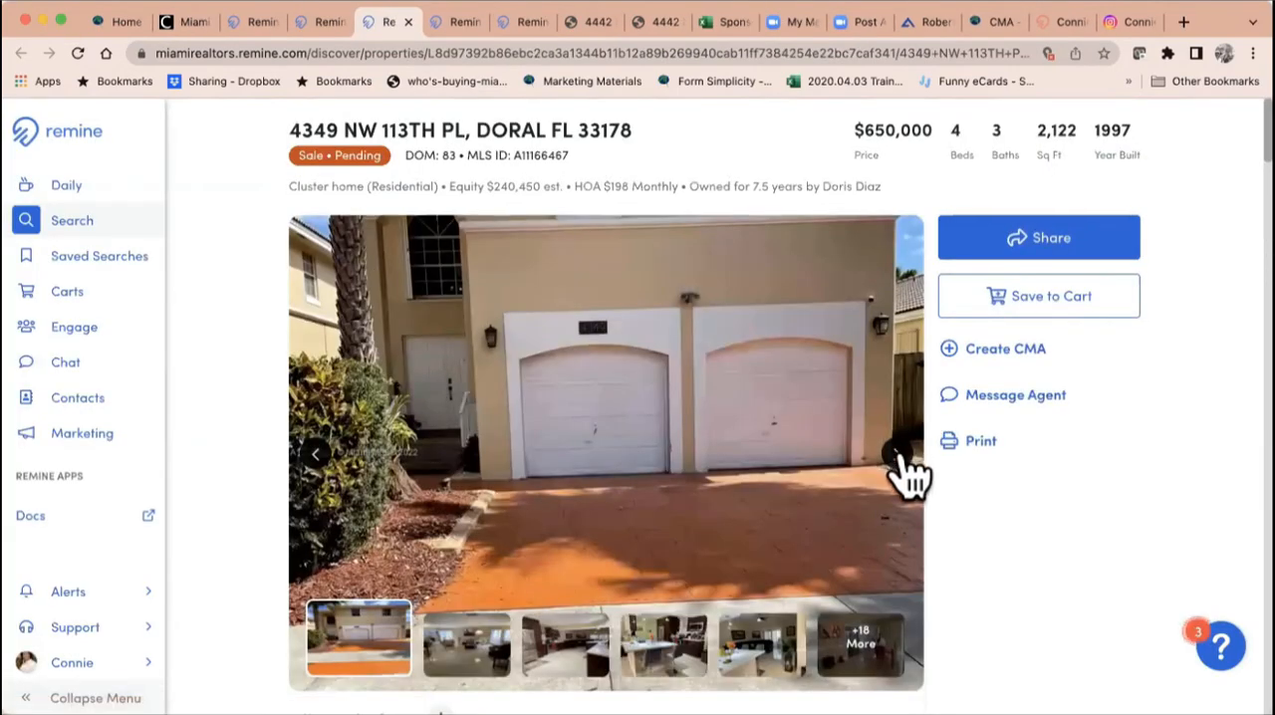
{"action": "left_click", "coordinate": [901, 458]}
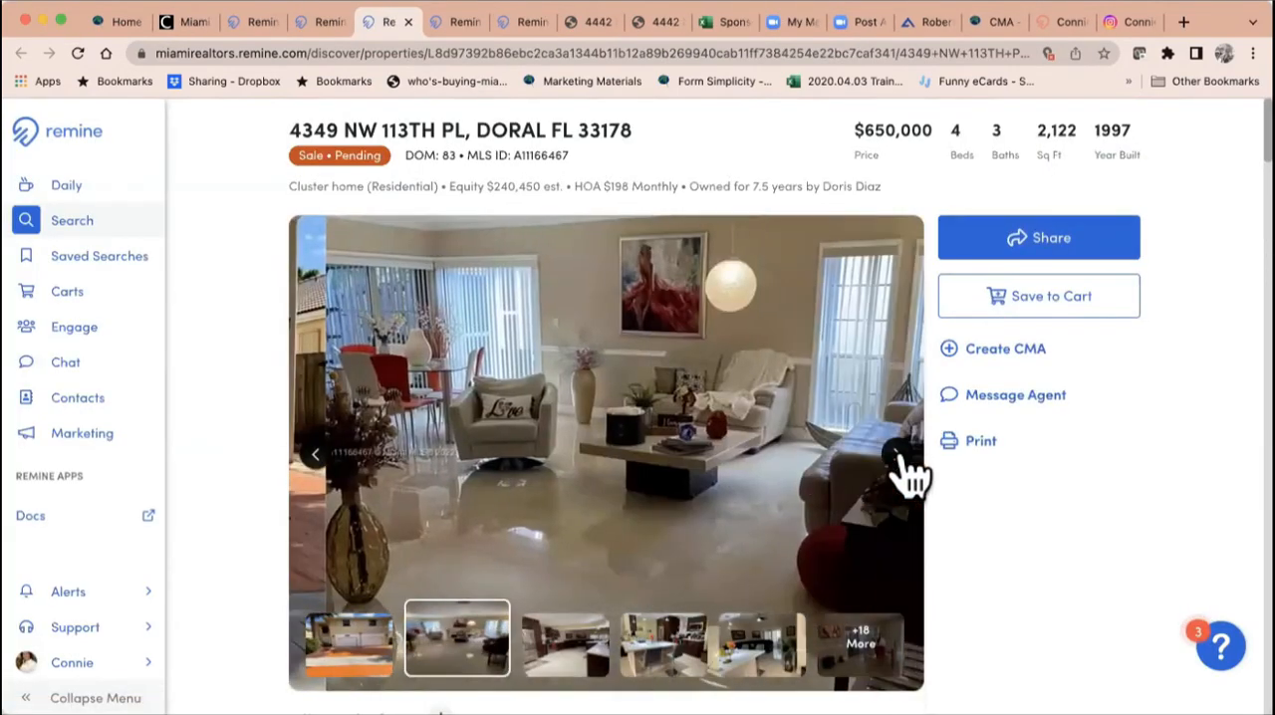
{"action": "left_click", "coordinate": [902, 458]}
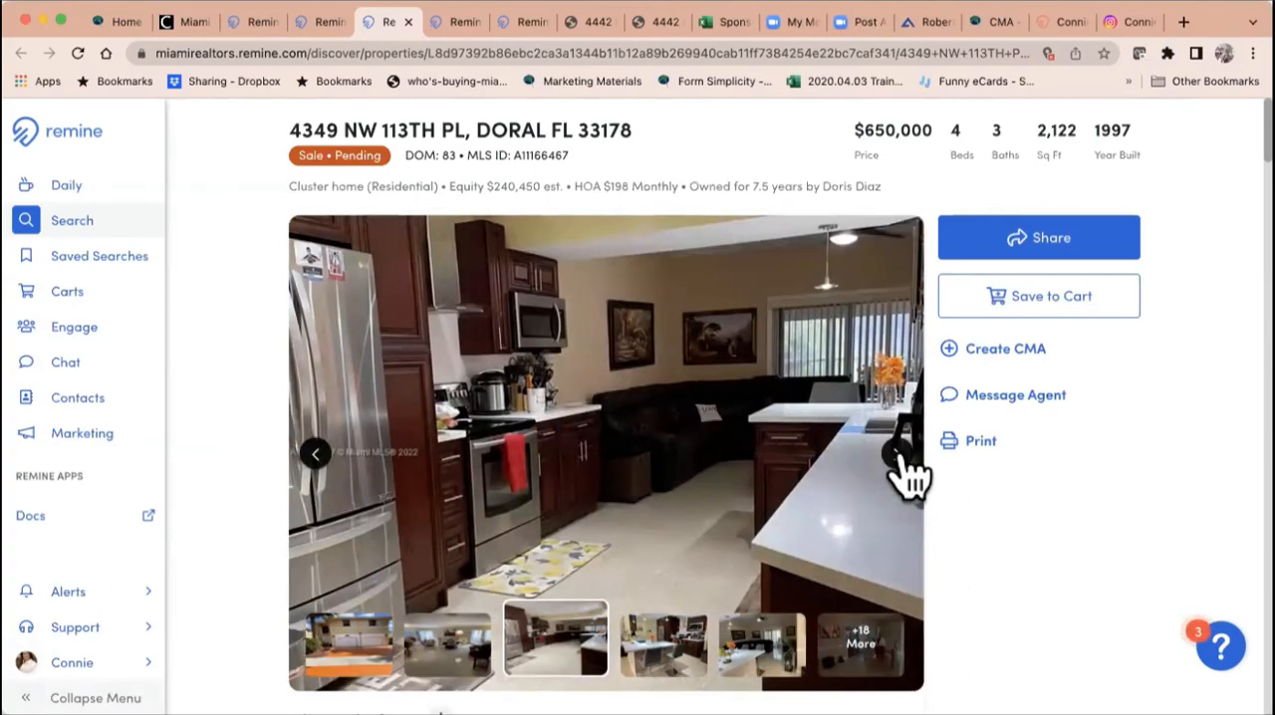
{"action": "left_click", "coordinate": [902, 459]}
{"action": "left_click", "coordinate": [904, 468]}
{"action": "left_click", "coordinate": [906, 476]}
{"action": "left_click", "coordinate": [922, 488]}
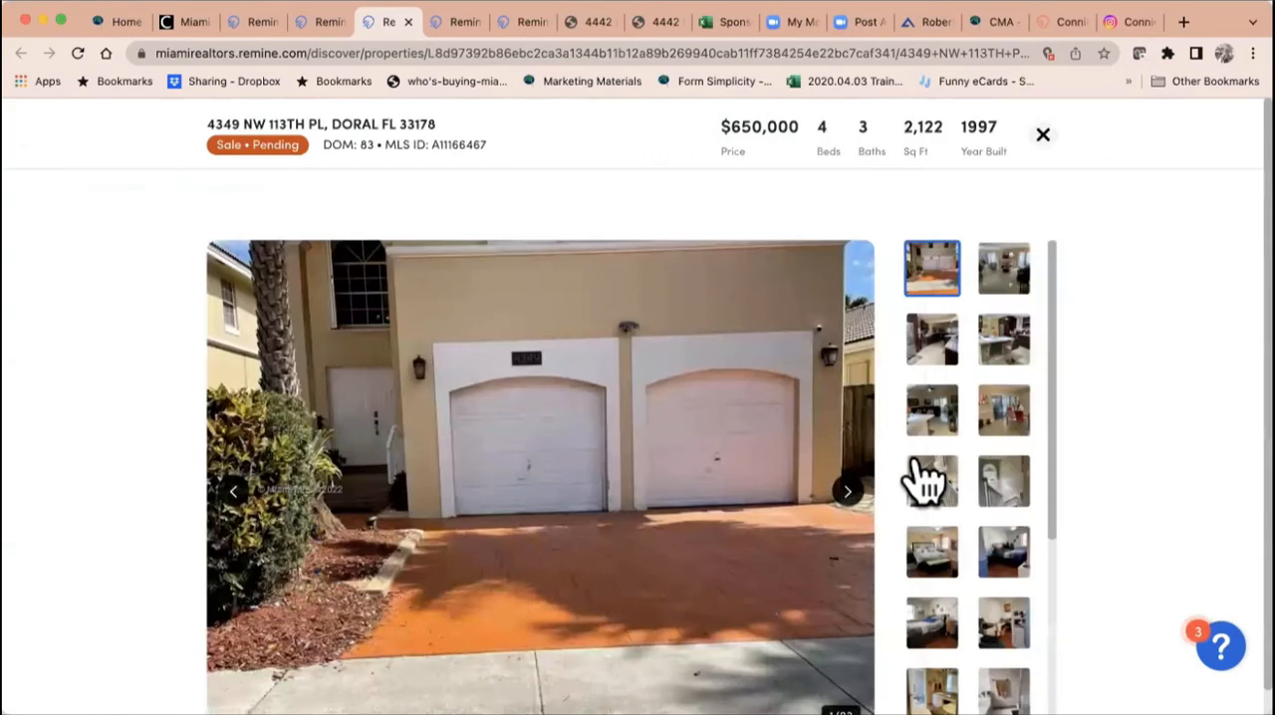
{"action": "left_click", "coordinate": [321, 22]}
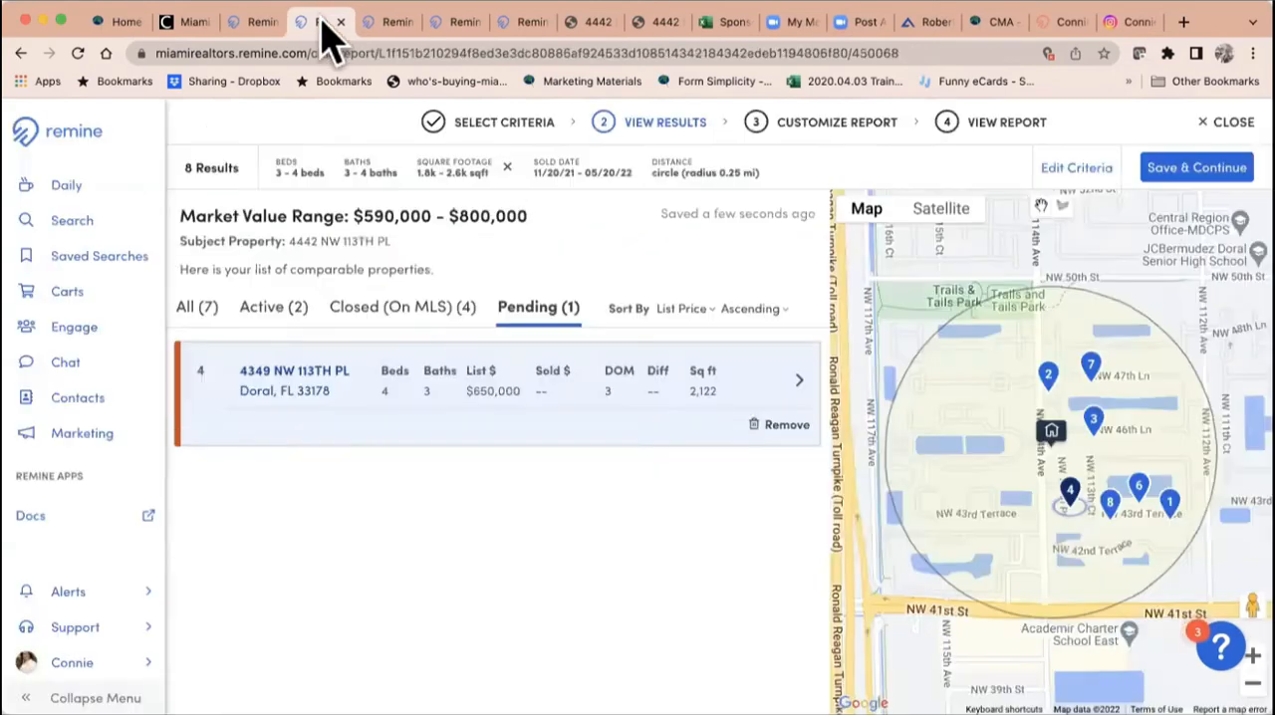
{"action": "left_click", "coordinate": [287, 329]}
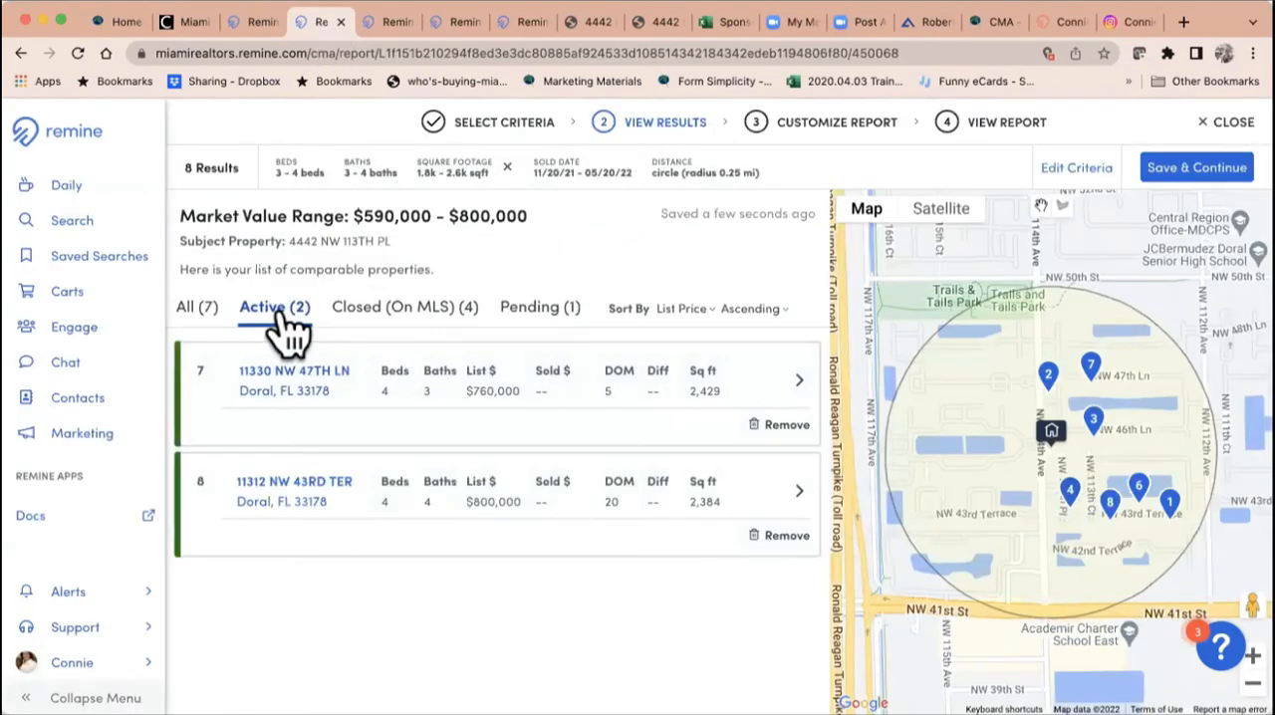
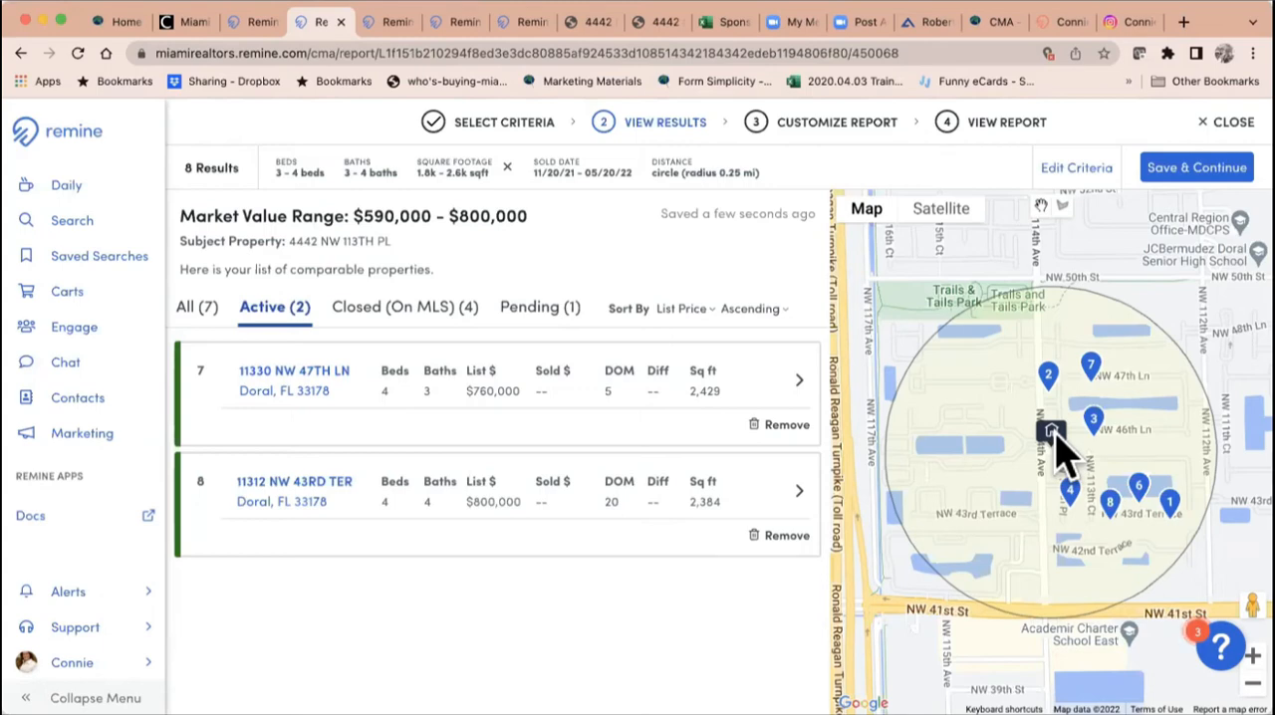
Step: Compare the closed and active comparables, then save the CMA results and continue to the report customization
{"action": "left_click", "coordinate": [424, 308]}
{"action": "scroll", "coordinate": [608, 488], "scroll_direction": "down", "scroll_amount": 2}
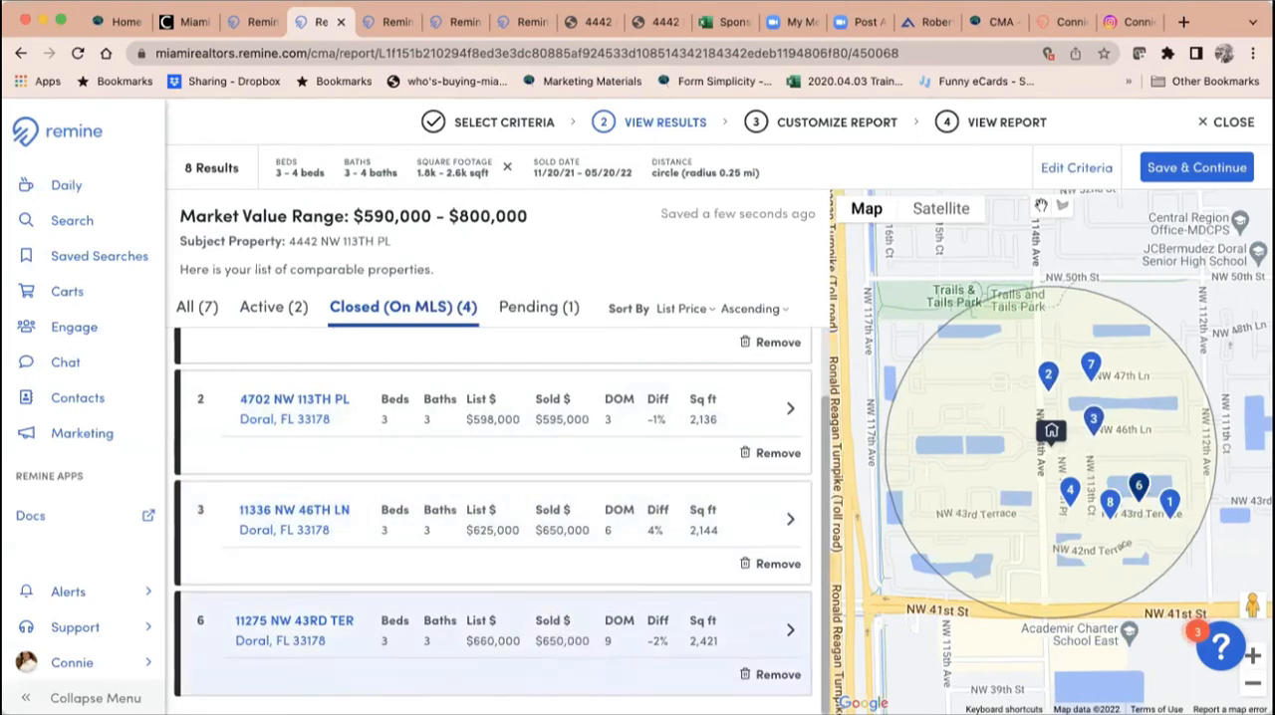
{"action": "left_click", "coordinate": [271, 309]}
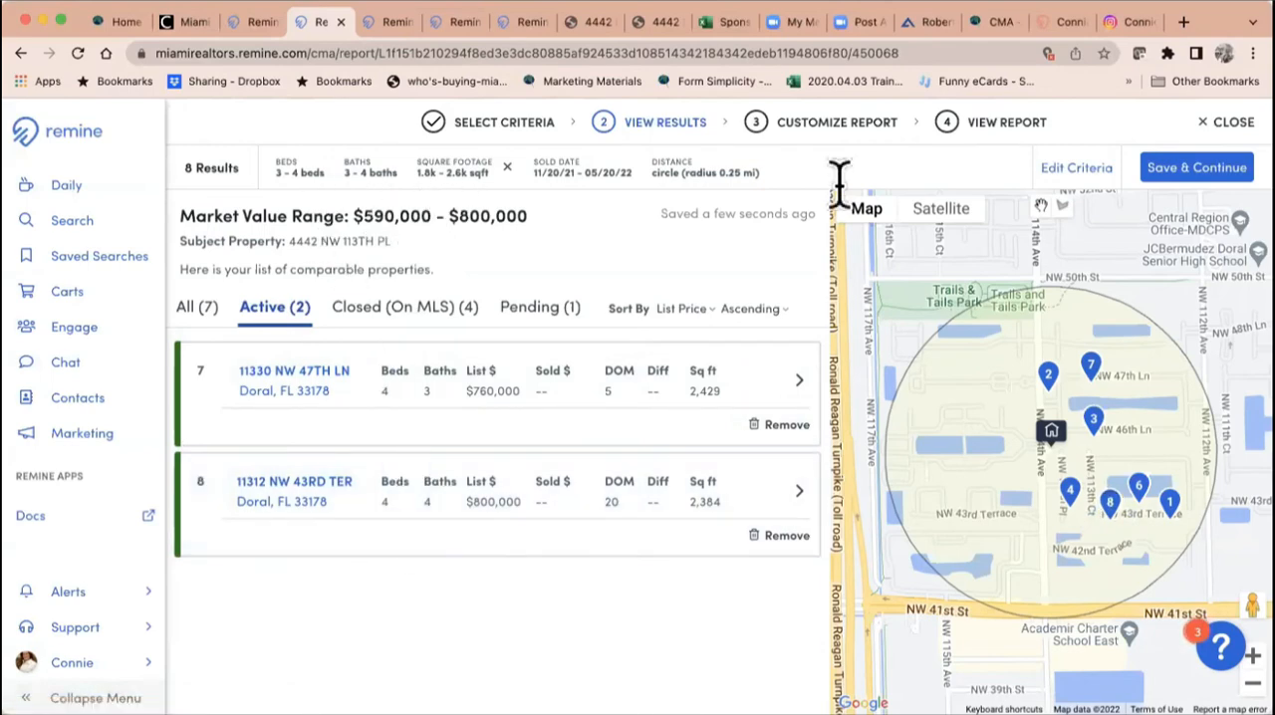
{"action": "left_click", "coordinate": [1199, 179]}
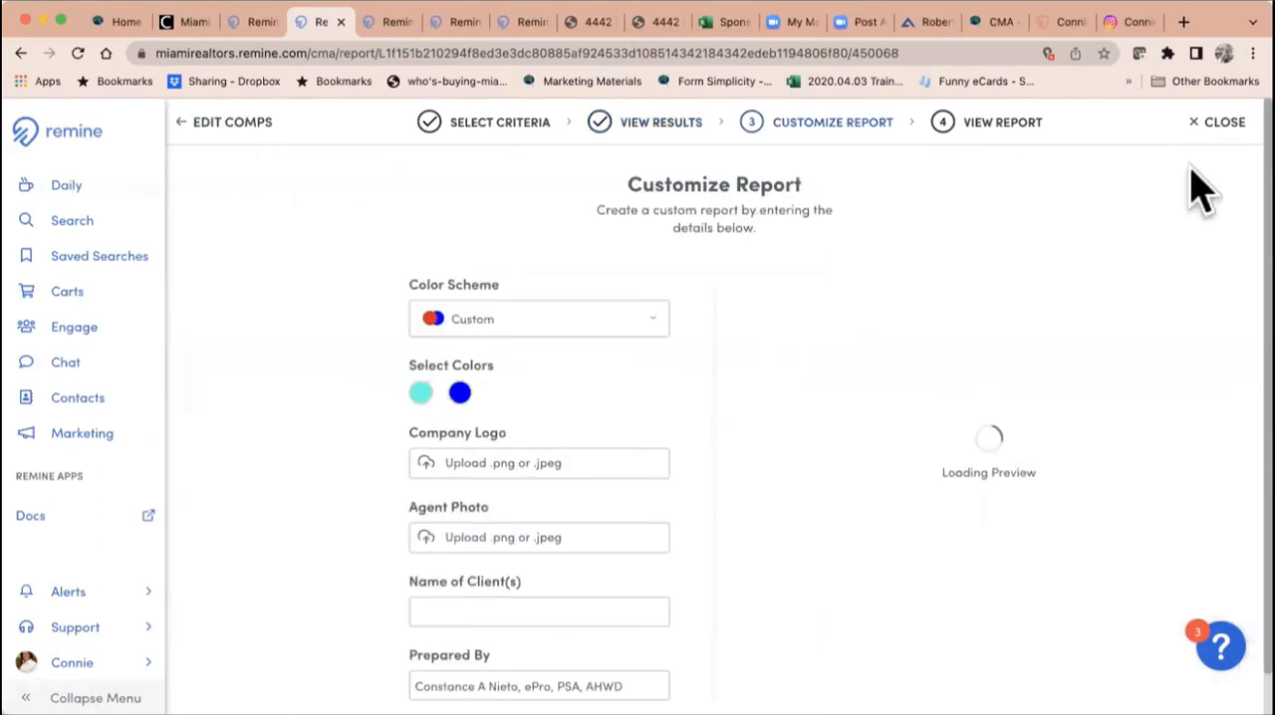
Step: Look through the brokerage color schemes and select the Custom scheme for the CMA report
{"action": "left_click", "coordinate": [518, 328]}
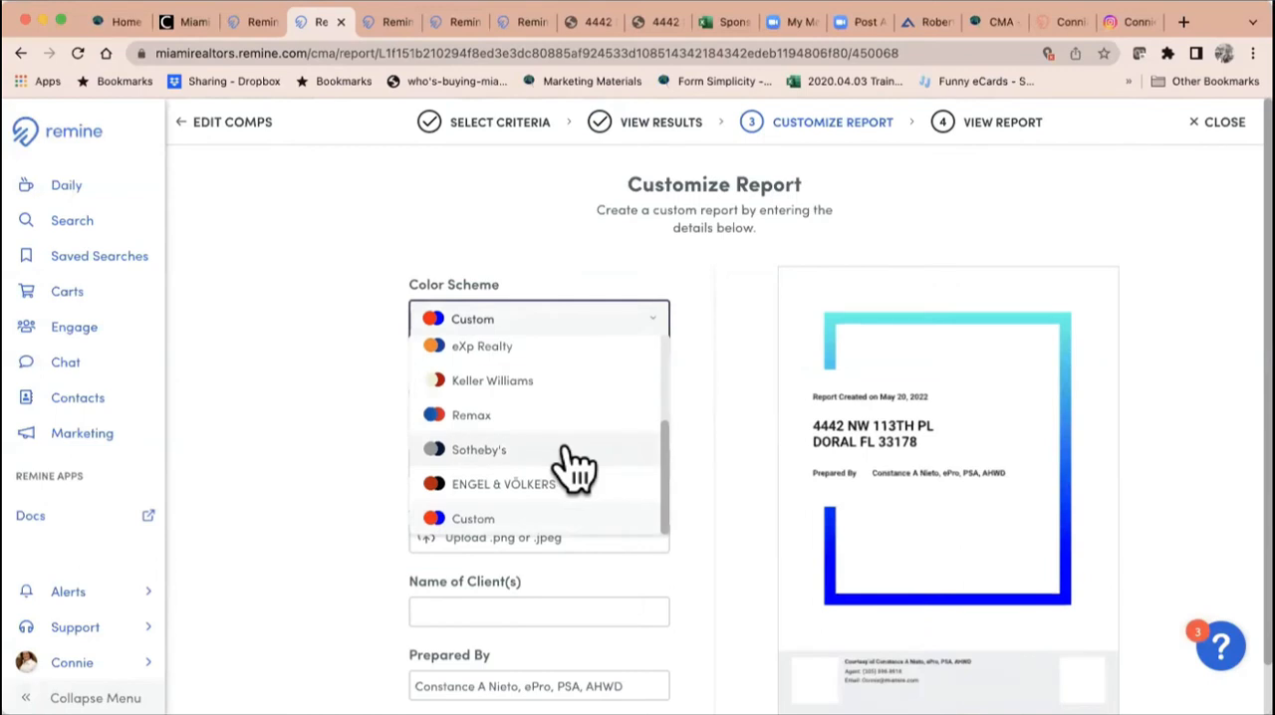
{"action": "scroll", "coordinate": [569, 466], "scroll_direction": "up", "scroll_amount": 3}
{"action": "scroll", "coordinate": [569, 466], "scroll_direction": "down", "scroll_amount": 3}
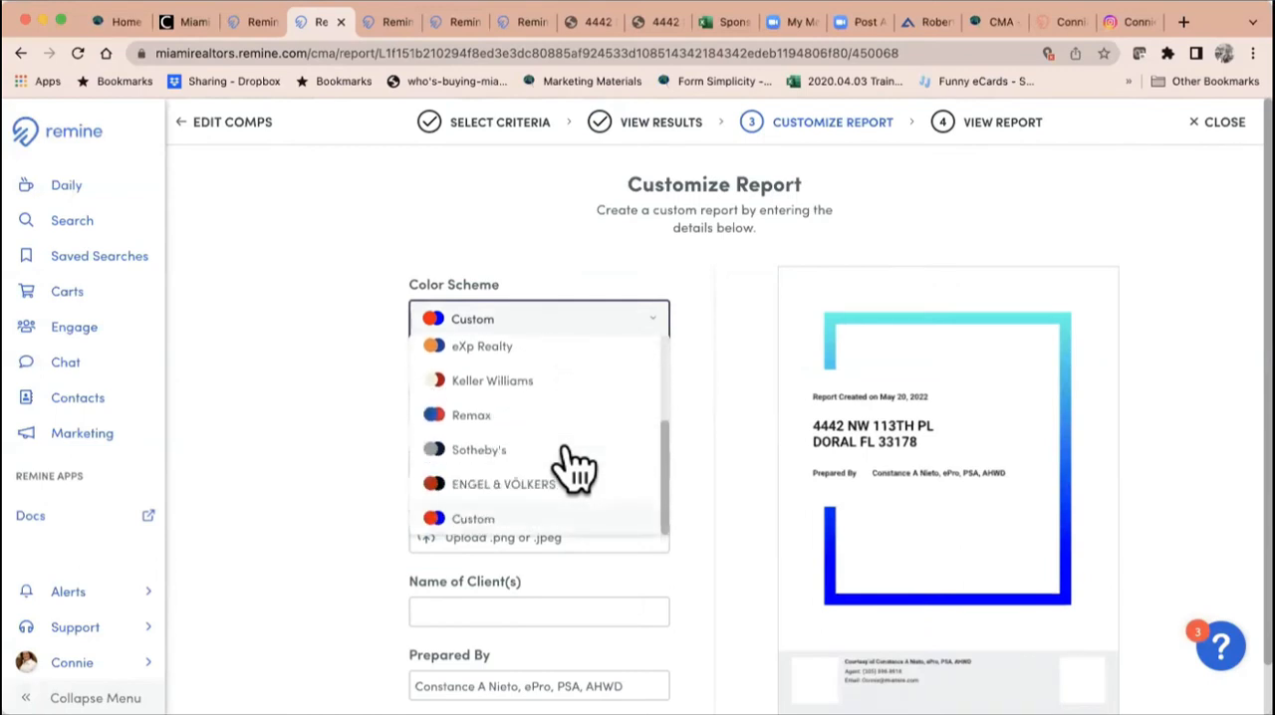
{"action": "left_click", "coordinate": [528, 519]}
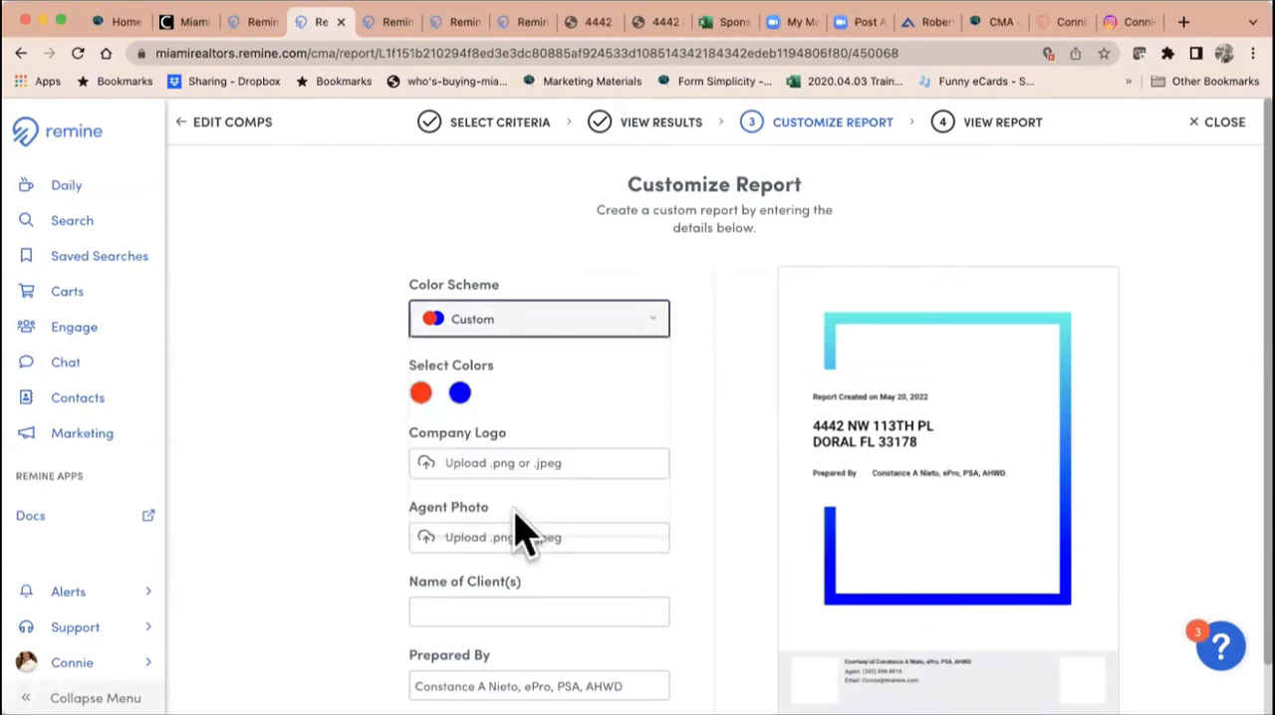
Step: Try turquoise #00FFC9 as the first color of the custom report scheme
{"action": "left_click", "coordinate": [421, 394]}
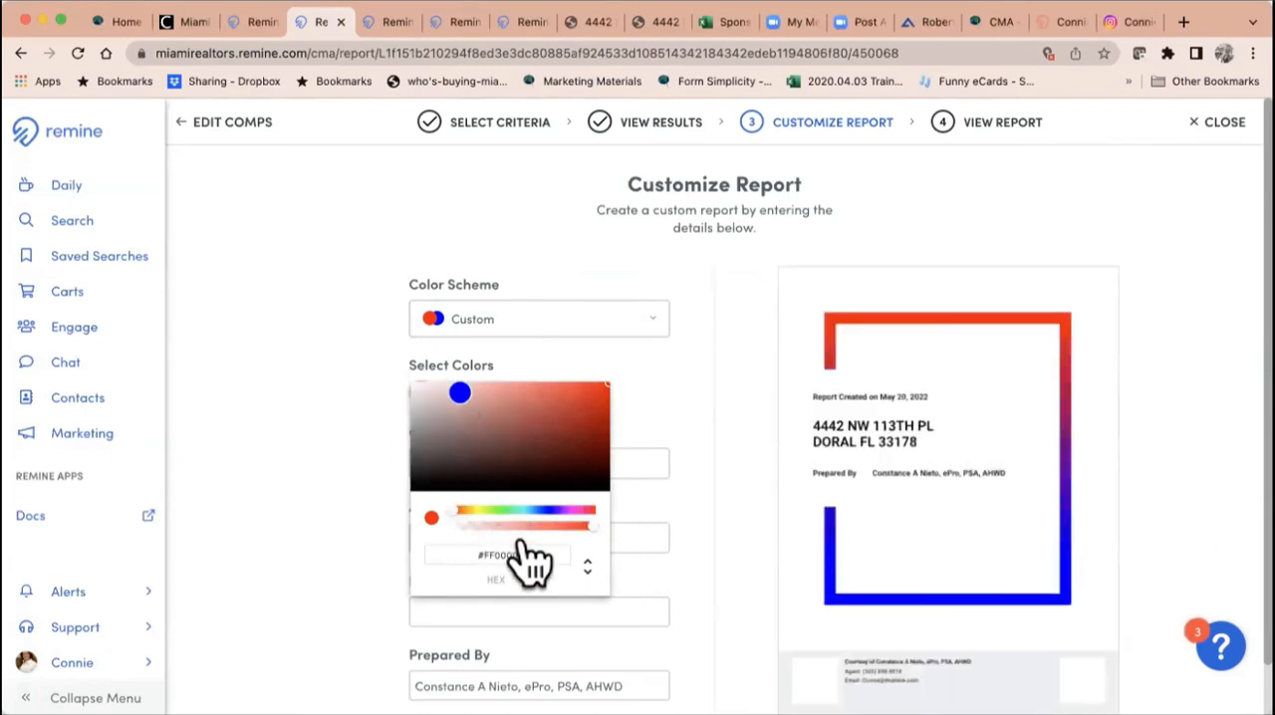
{"action": "left_click_drag", "start_coordinate": [531, 554], "coordinate": [461, 553]}
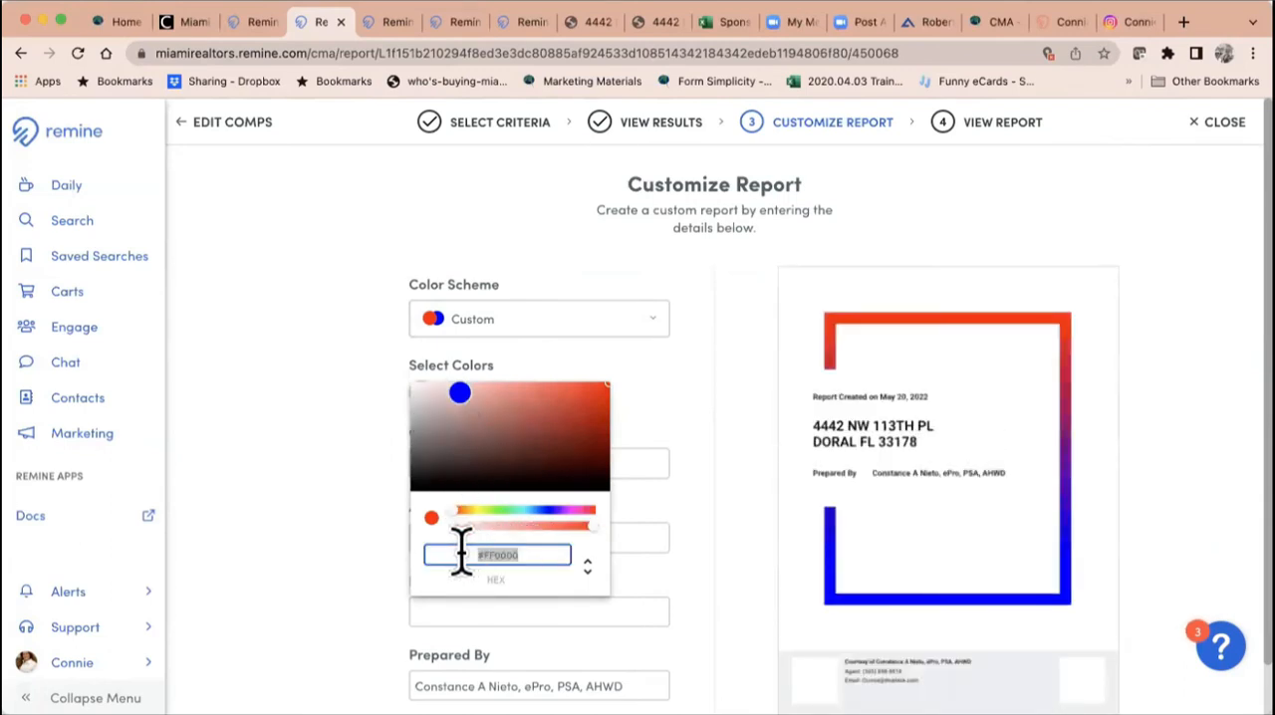
{"action": "left_click", "coordinate": [459, 393]}
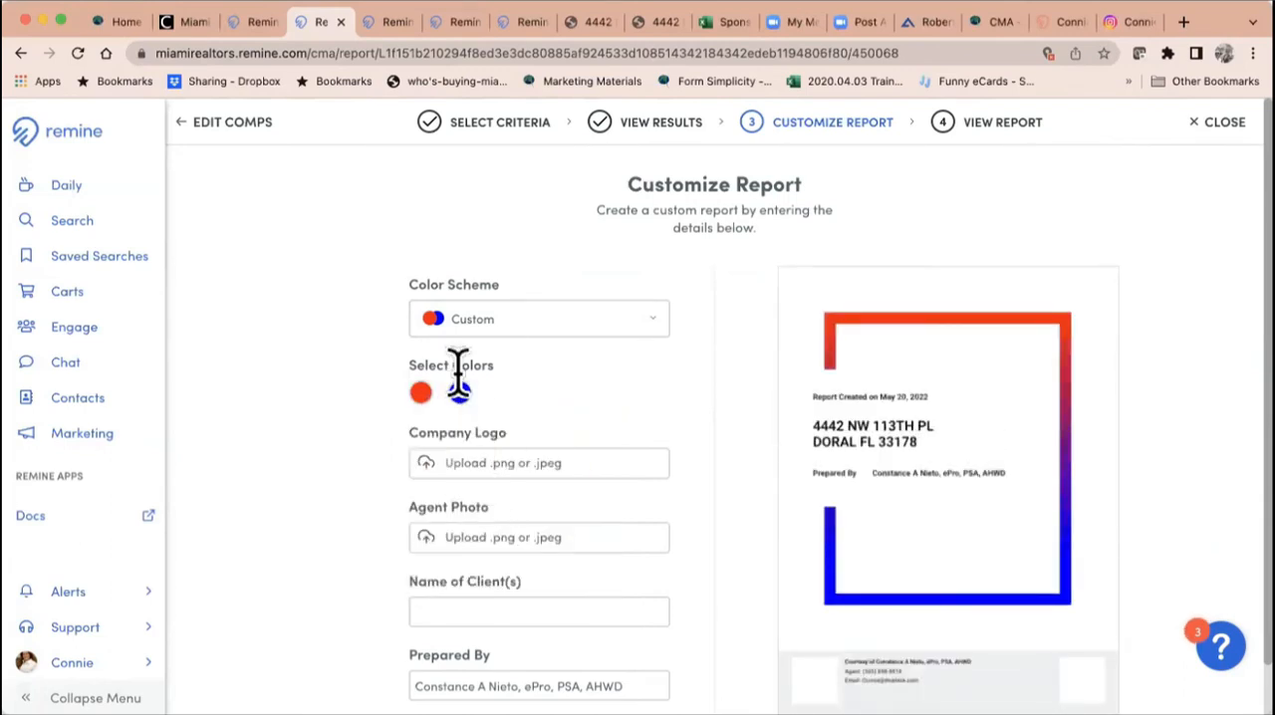
{"action": "left_click", "coordinate": [420, 393]}
{"action": "left_click_drag", "start_coordinate": [461, 514], "coordinate": [518, 515]}
{"action": "left_click", "coordinate": [460, 392]}
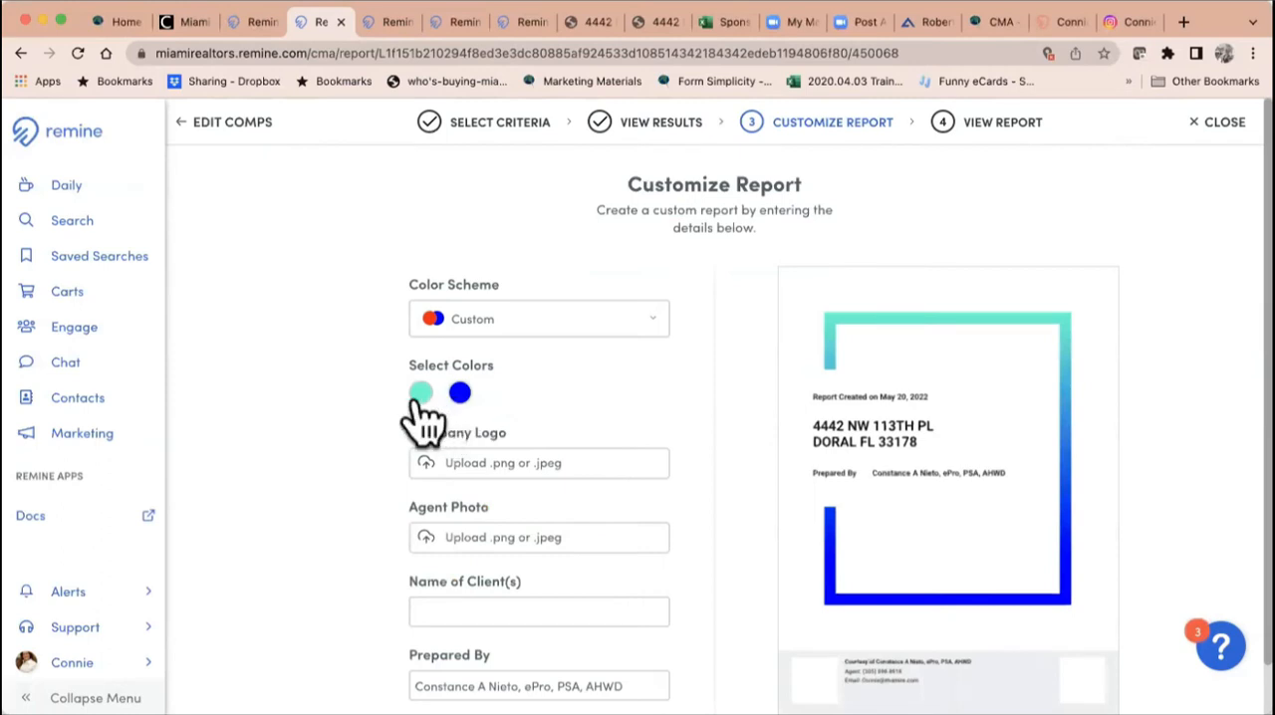
Step: Try blue #003EFF as the first color of the custom report scheme
{"action": "left_click", "coordinate": [421, 395]}
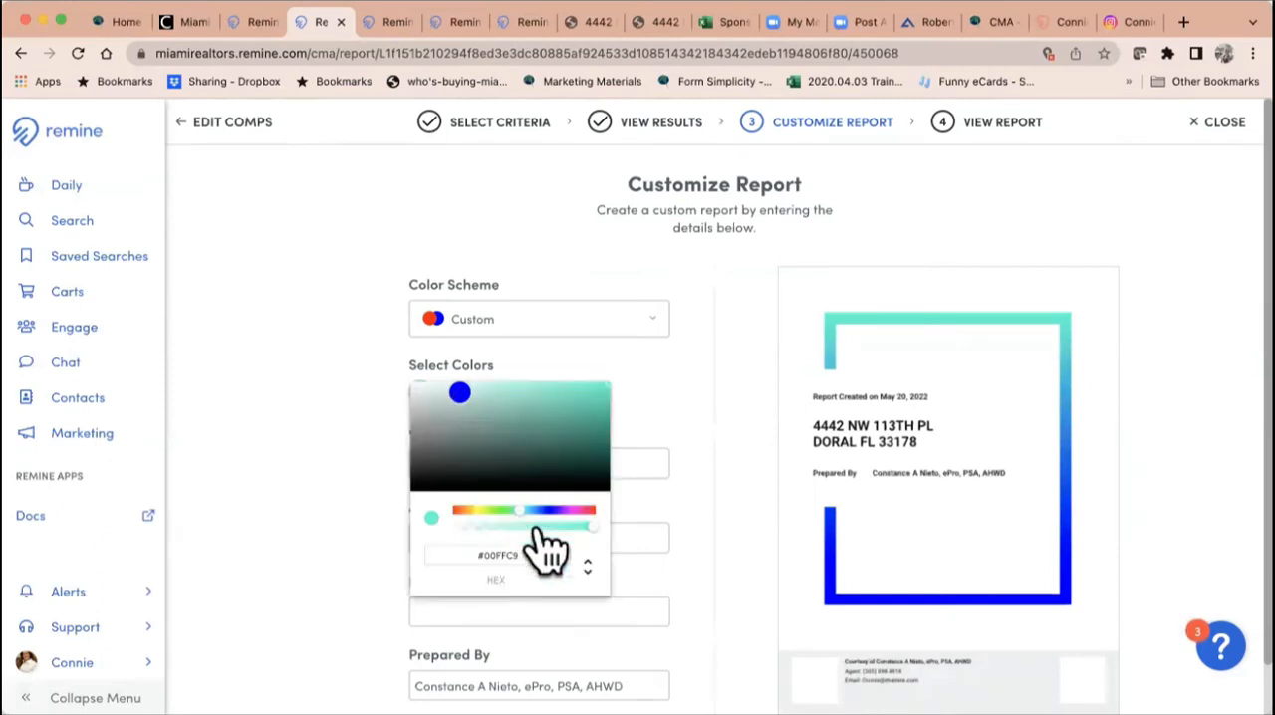
{"action": "left_click", "coordinate": [583, 527]}
{"action": "left_click_drag", "start_coordinate": [583, 532], "coordinate": [541, 514]}
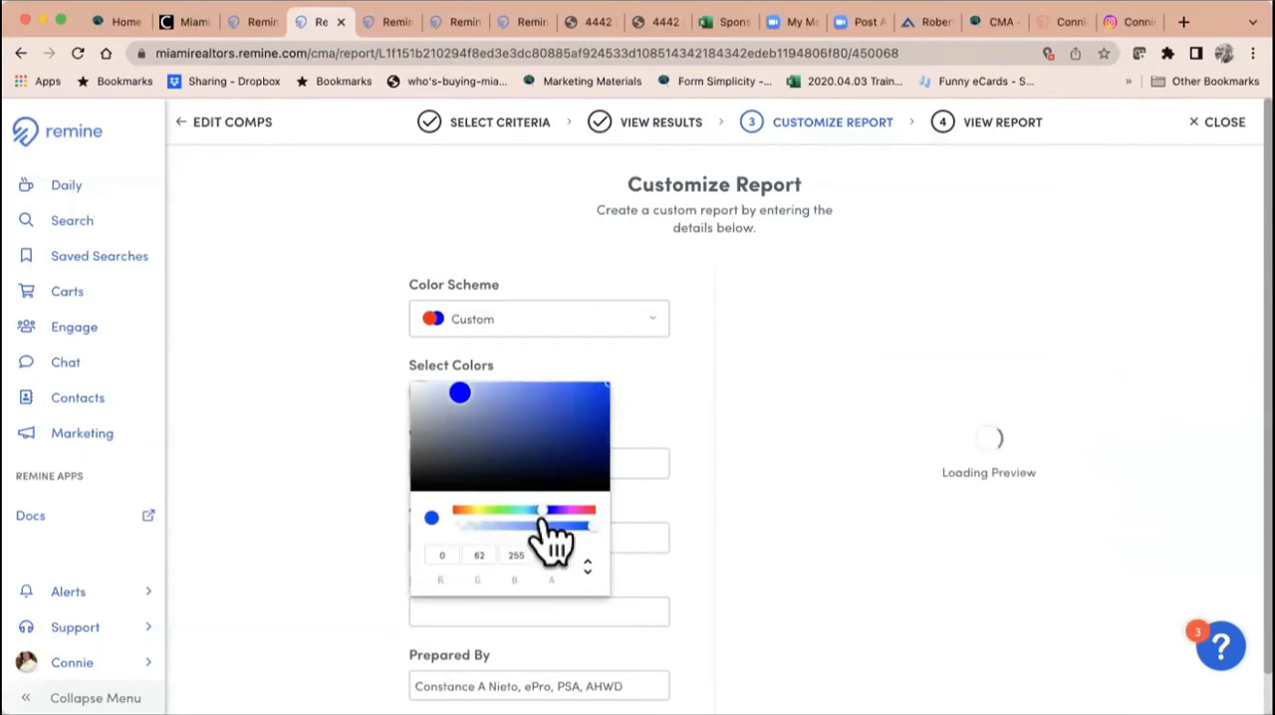
{"action": "left_click", "coordinate": [454, 394]}
Step: Change the first color of the custom report scheme to bright green
{"action": "left_click", "coordinate": [420, 392]}
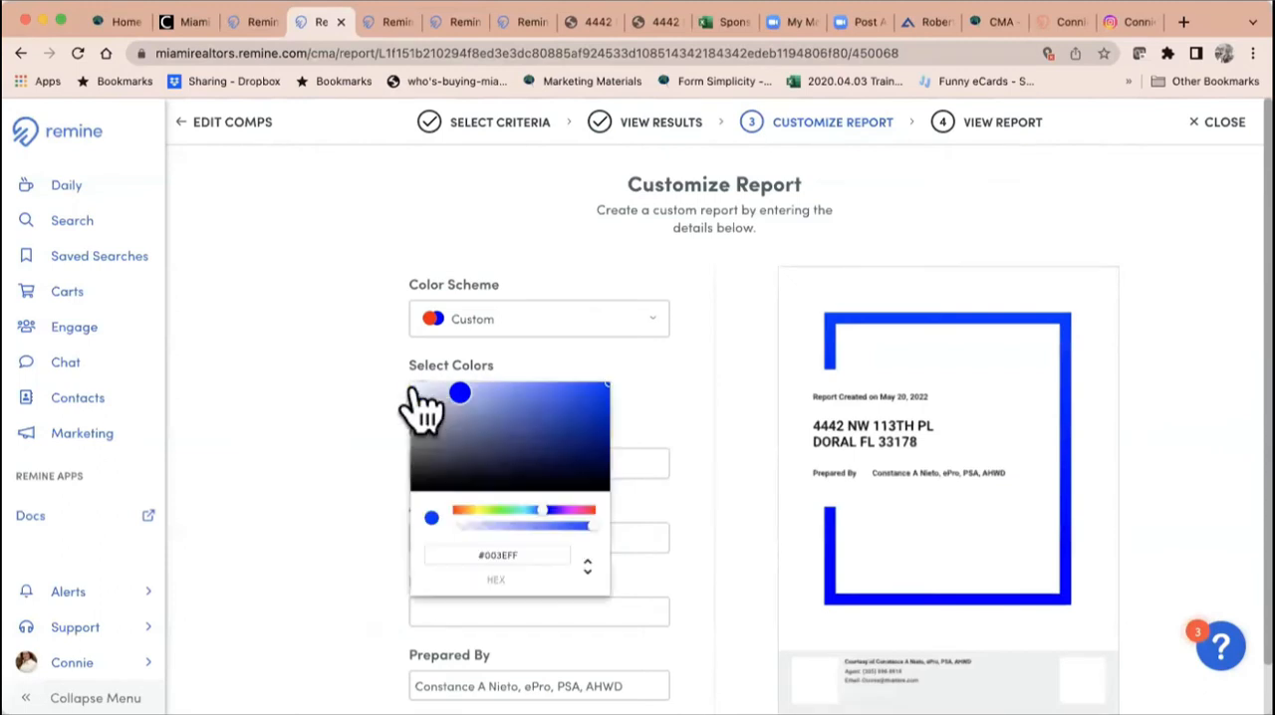
{"action": "left_click_drag", "start_coordinate": [592, 528], "coordinate": [498, 514]}
{"action": "left_click", "coordinate": [669, 543]}
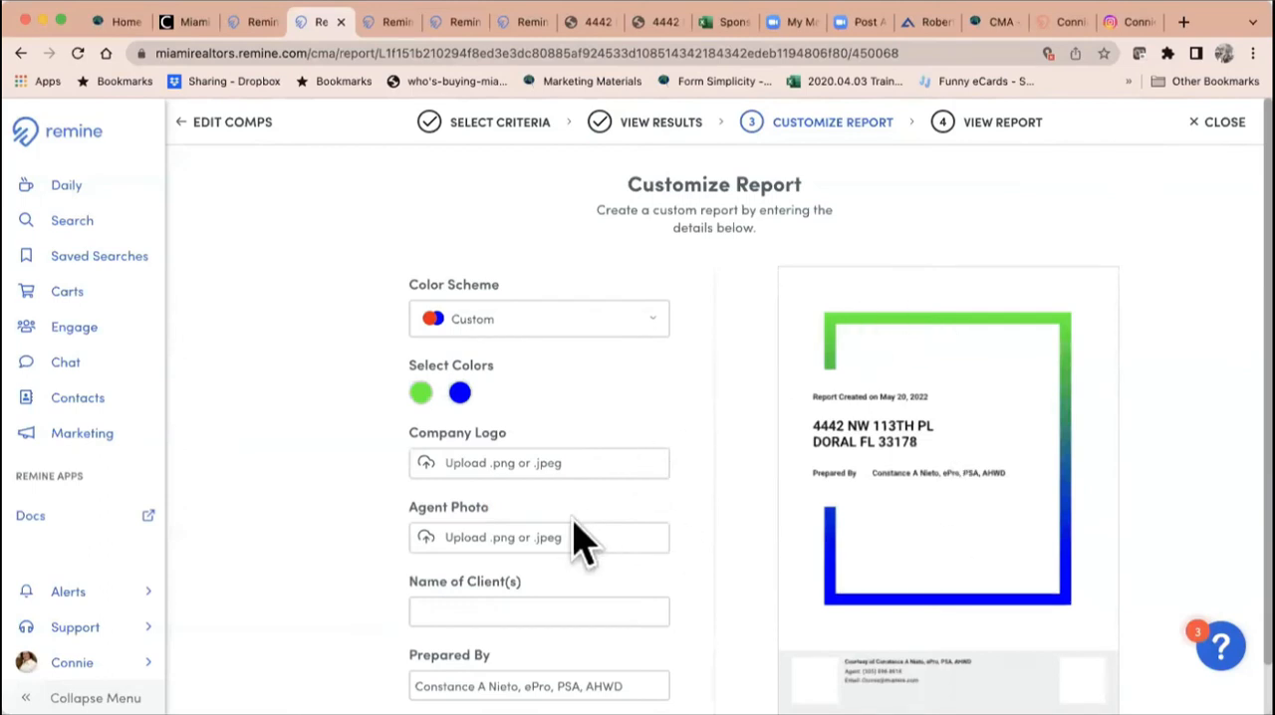
Step: Enter "CMA CLASS with REMINE" as the client name, then save the customization to generate the report
{"action": "scroll", "coordinate": [583, 543], "scroll_direction": "down", "scroll_amount": 1}
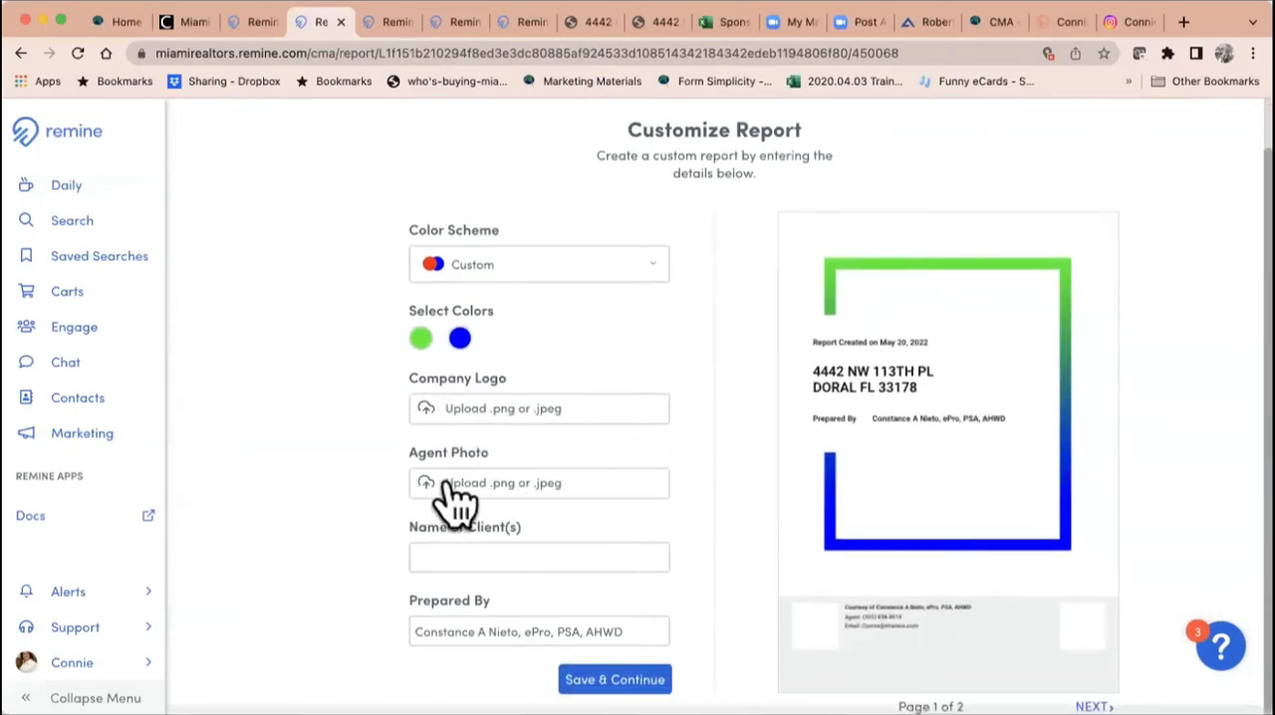
{"action": "left_click", "coordinate": [469, 556]}
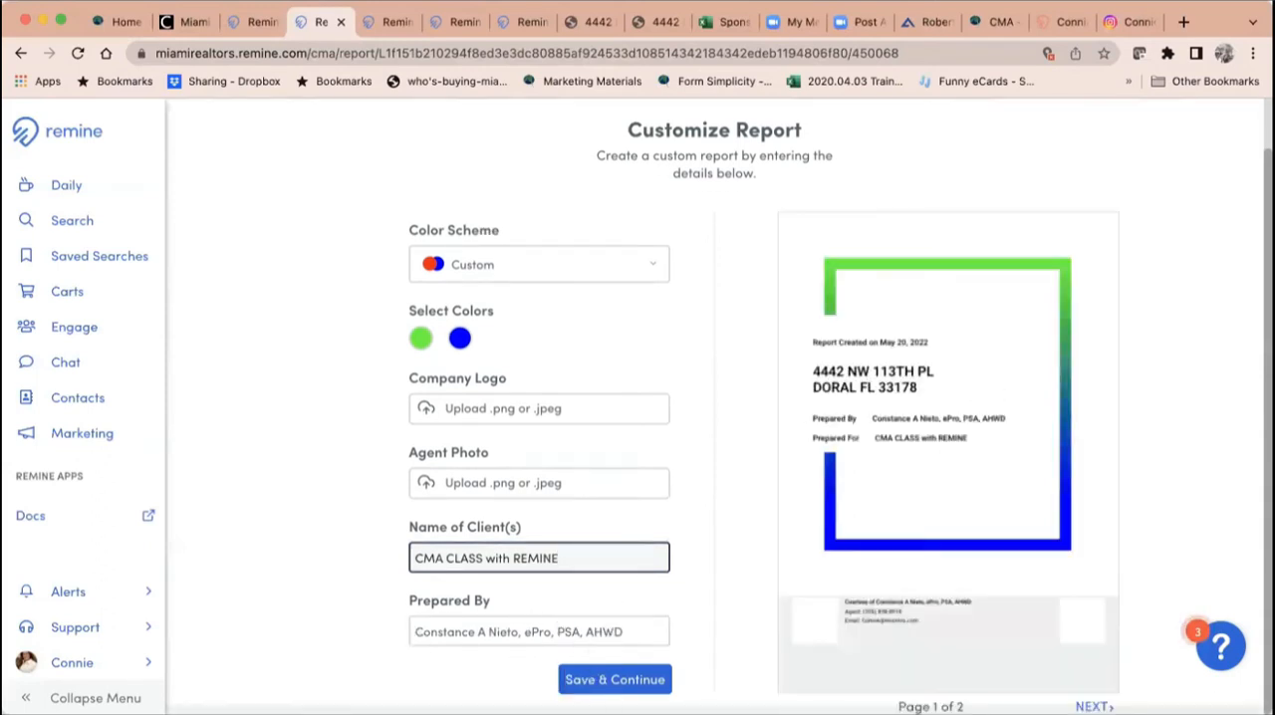
{"action": "left_click", "coordinate": [614, 679]}
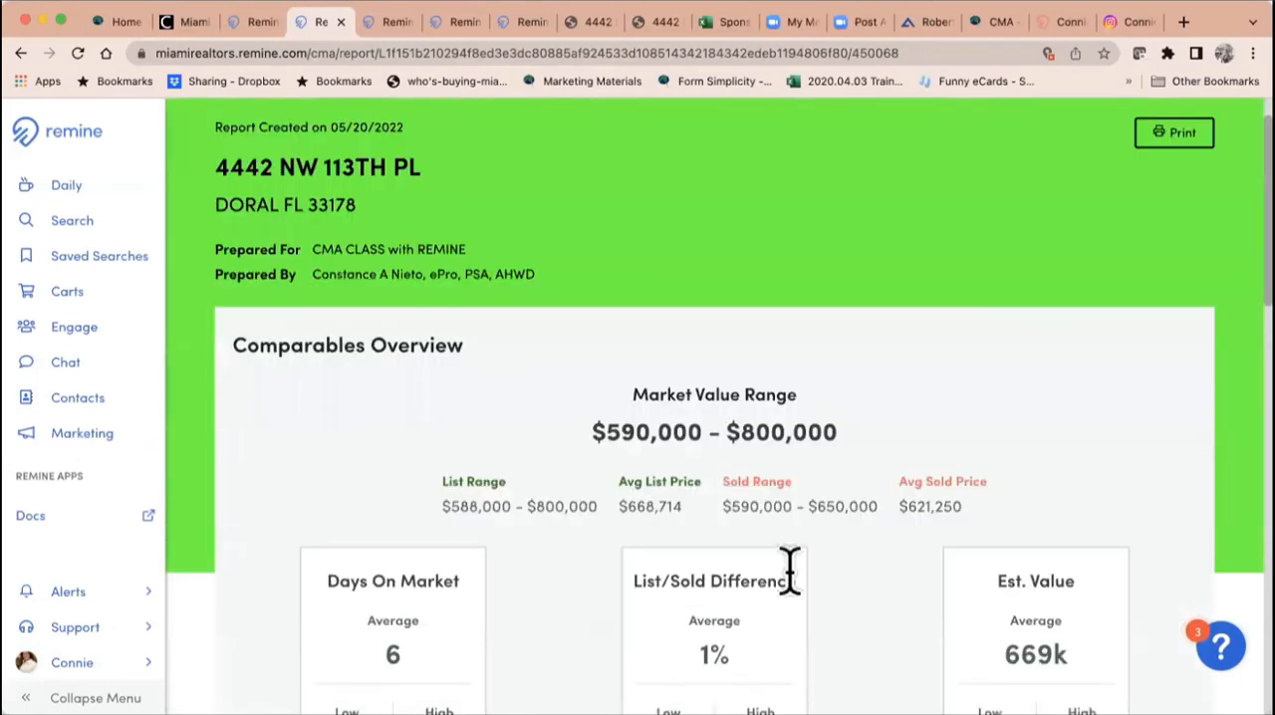
Step: Review the generated report's comparables overview, area demographics, home valuation and list of comparable properties
{"action": "scroll", "coordinate": [740, 495], "scroll_direction": "down", "scroll_amount": 3}
{"action": "scroll", "coordinate": [742, 503], "scroll_direction": "down", "scroll_amount": 9}
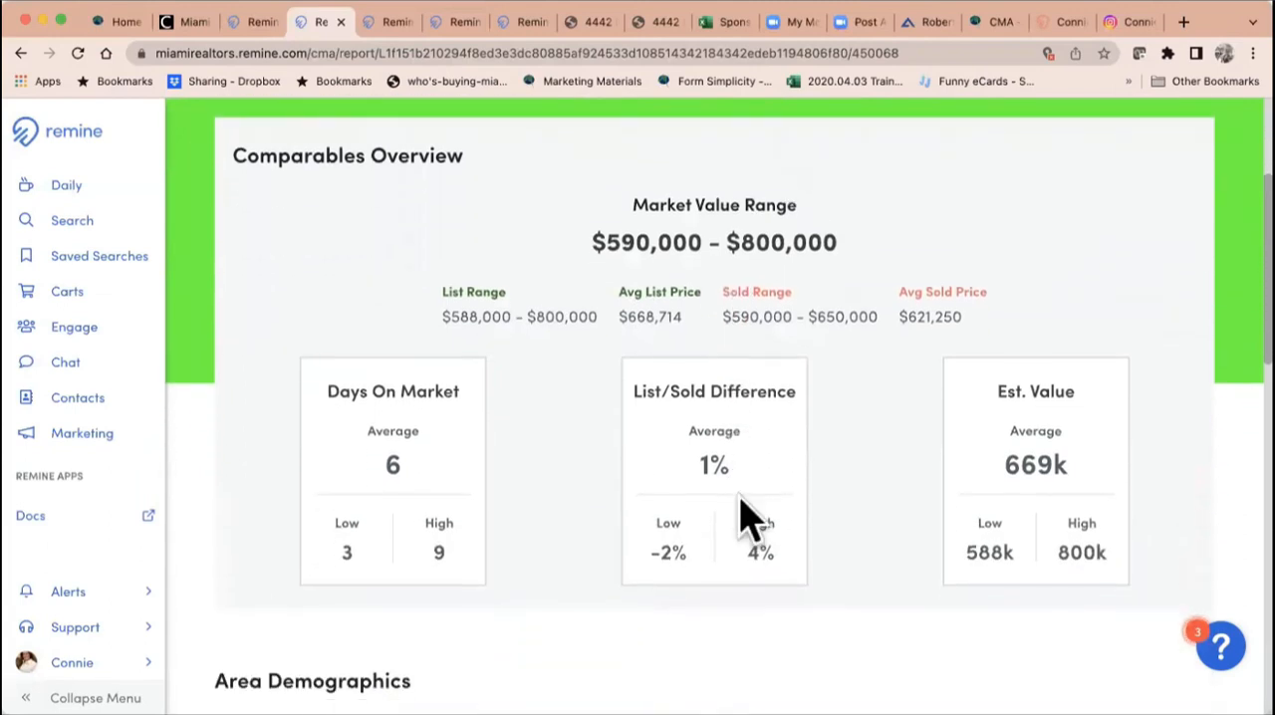
{"action": "scroll", "coordinate": [742, 516], "scroll_direction": "down", "scroll_amount": 12}
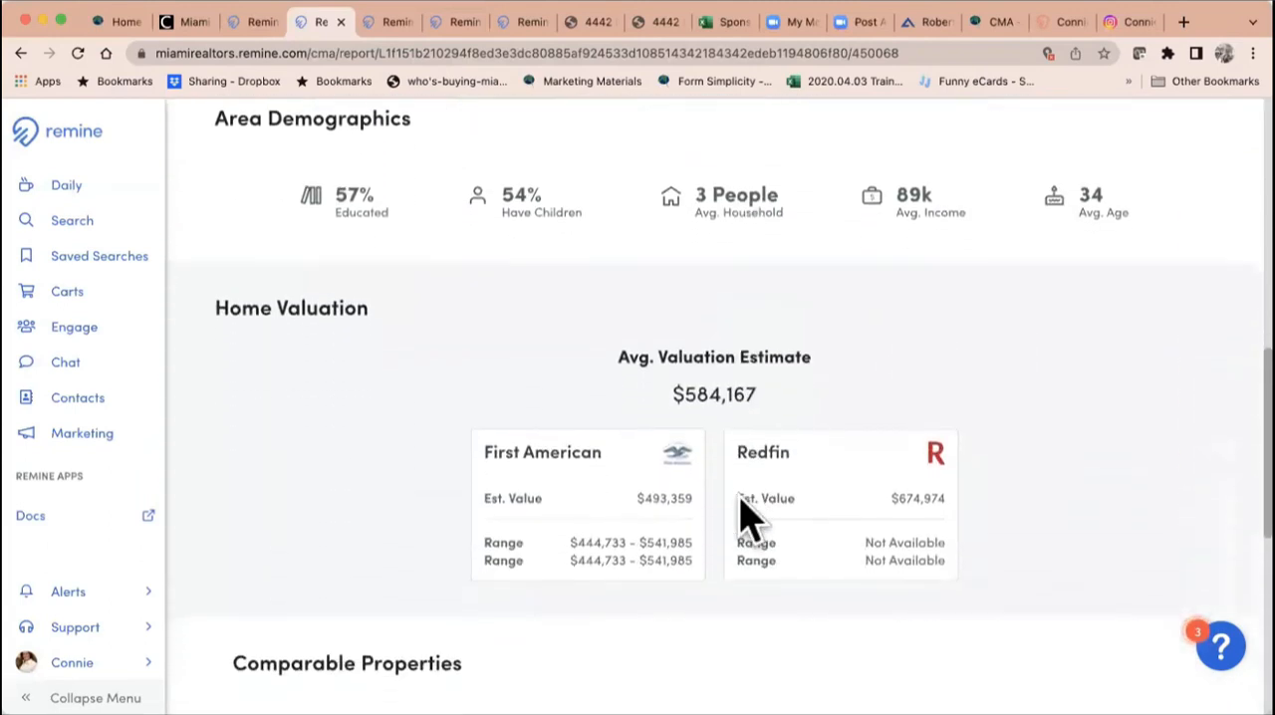
{"action": "scroll", "coordinate": [742, 520], "scroll_direction": "down", "scroll_amount": 4}
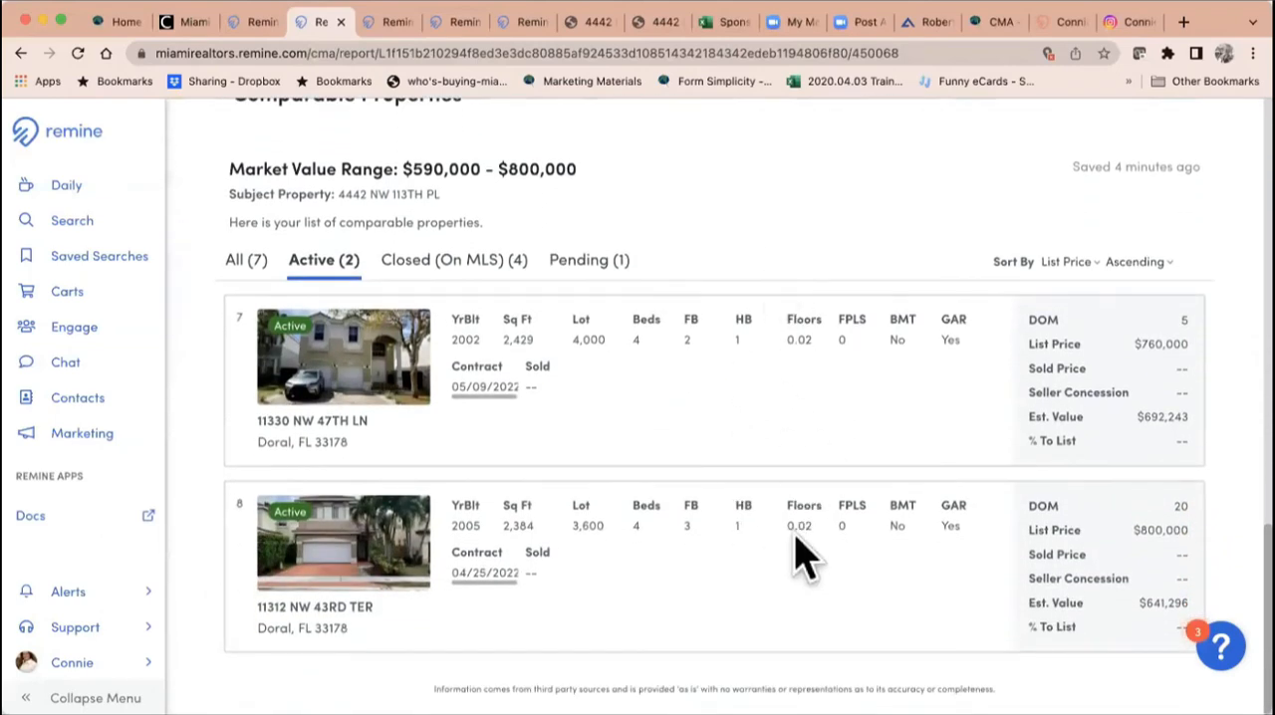
{"action": "scroll", "coordinate": [797, 538], "scroll_direction": "down", "scroll_amount": 1}
{"action": "scroll", "coordinate": [796, 518], "scroll_direction": "up", "scroll_amount": 15}
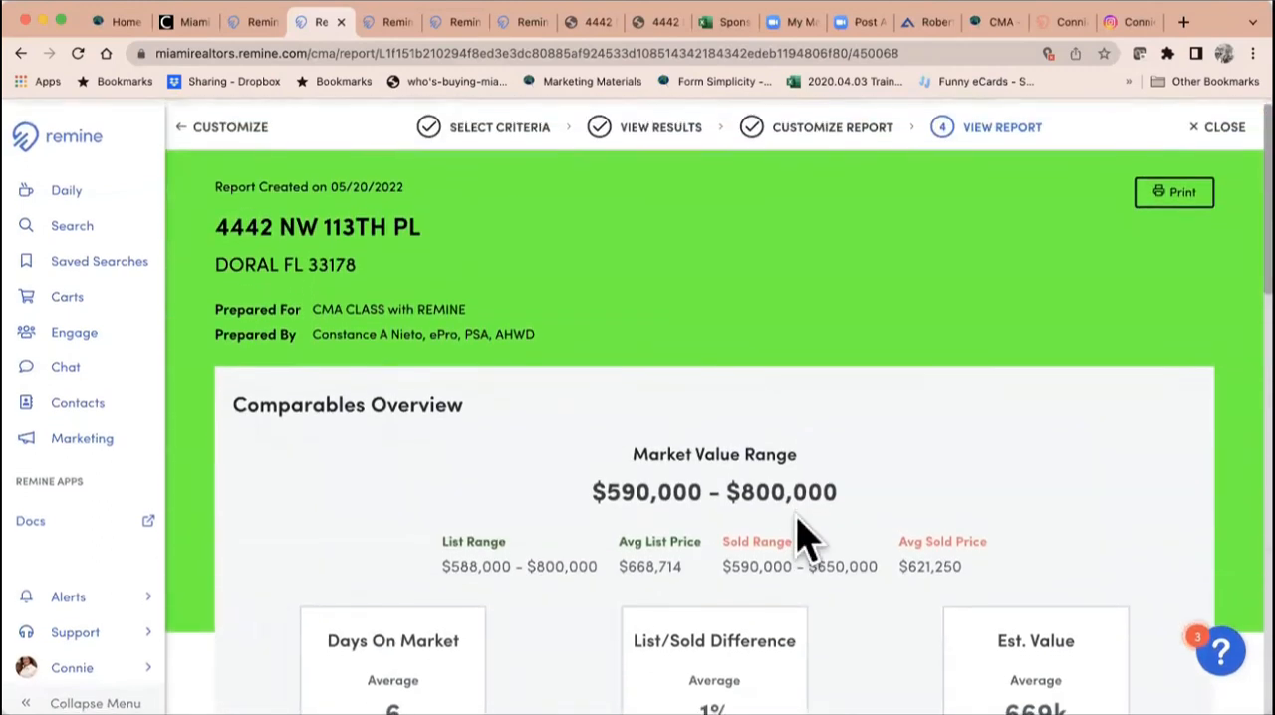
Step: Export the CMA report to a PDF named "CMA" plus the subject property's address, with images and valuations included
{"action": "left_click", "coordinate": [1184, 192]}
{"action": "left_click", "coordinate": [535, 426]}
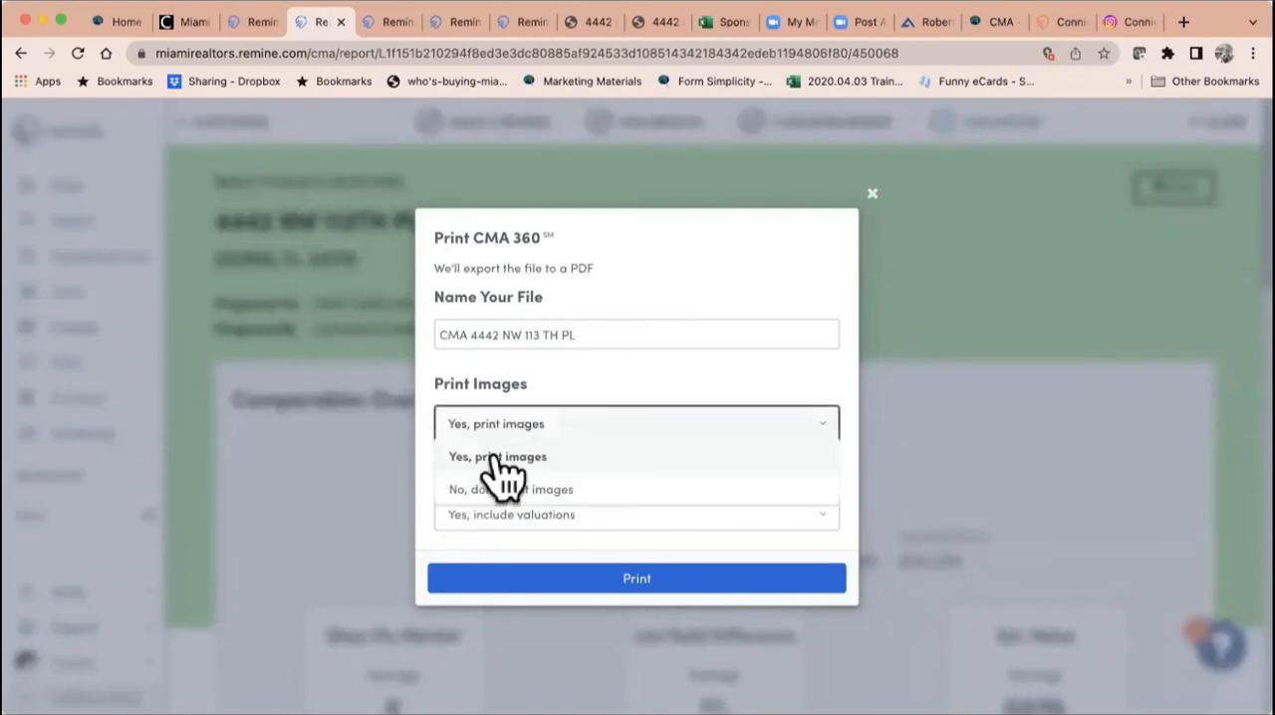
{"action": "left_click", "coordinate": [498, 458]}
{"action": "left_click", "coordinate": [568, 516]}
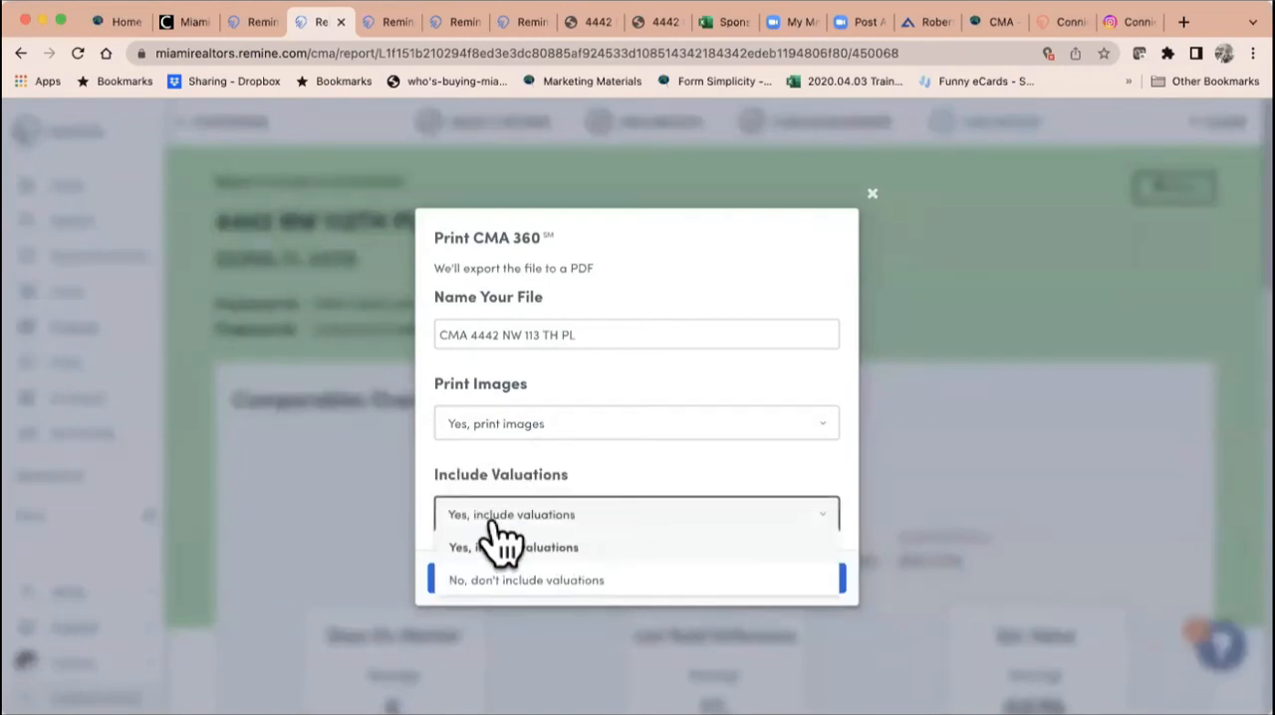
{"action": "left_click", "coordinate": [508, 549]}
{"action": "left_click", "coordinate": [602, 583]}
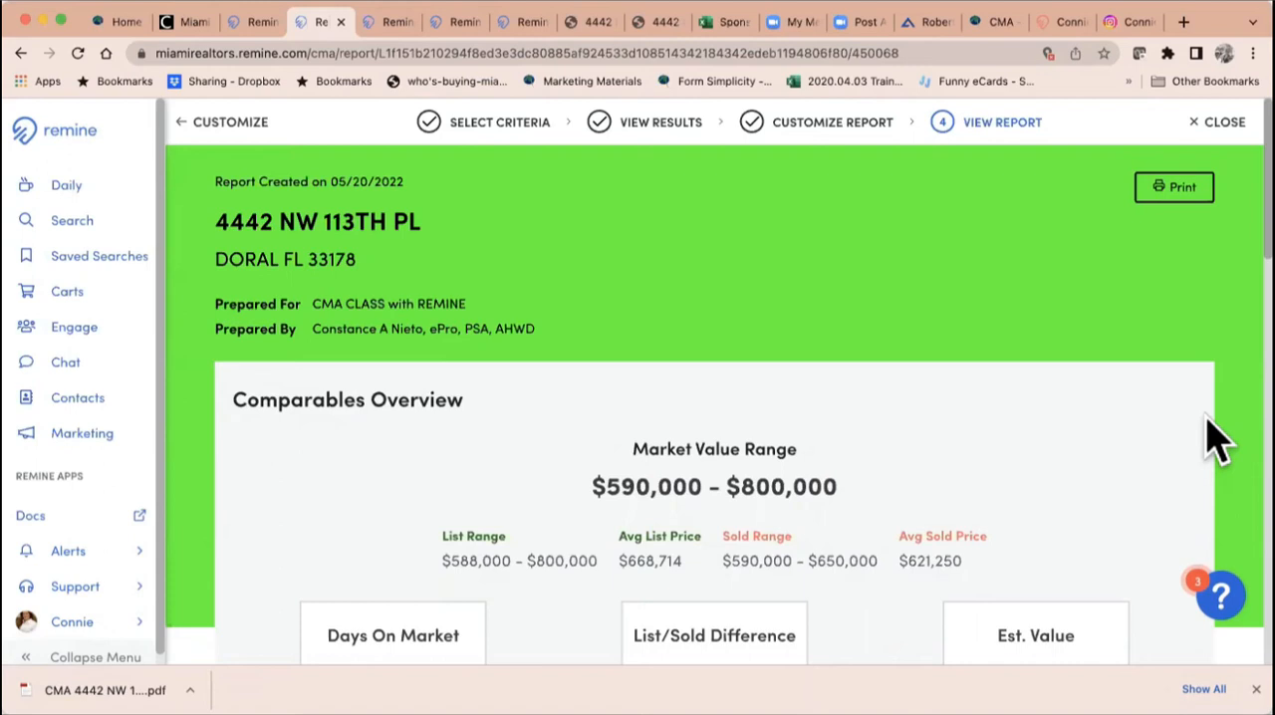
Step: Open the downloaded CMA PDF and check its cover page, including the agent contact block and the Prepared By and Prepared For lines
{"action": "left_click", "coordinate": [104, 690]}
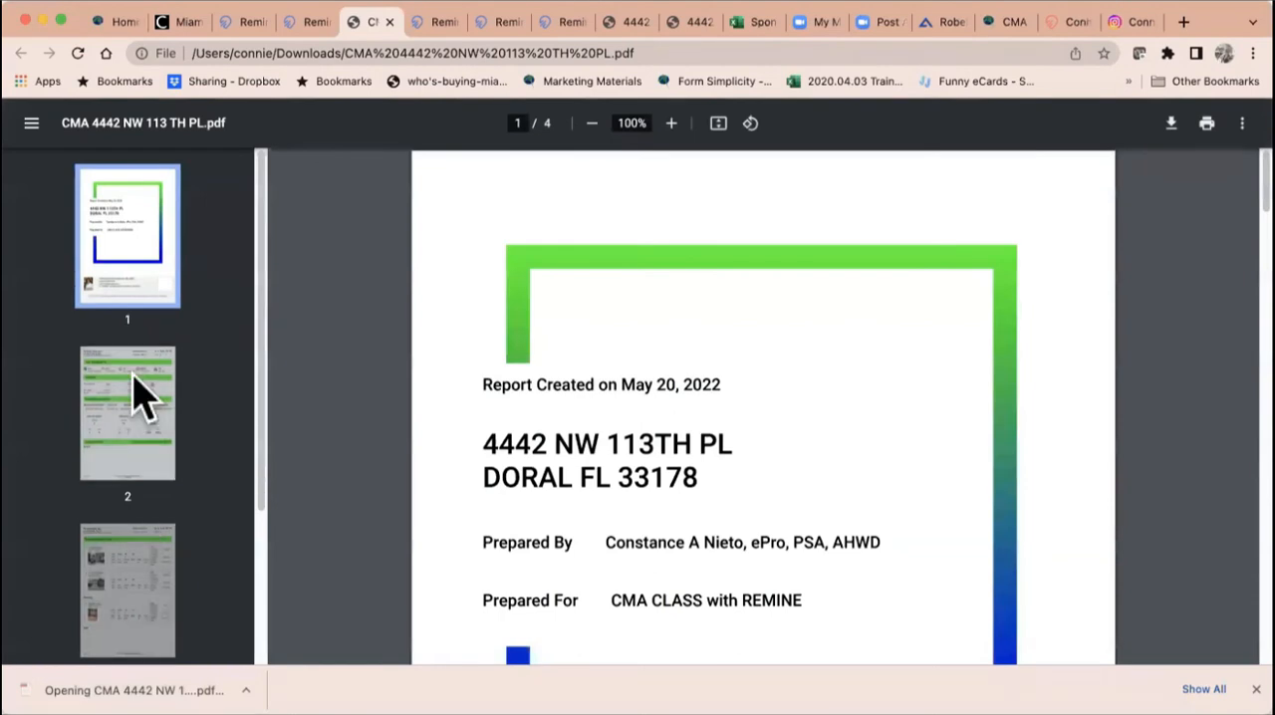
{"action": "scroll", "coordinate": [608, 434], "scroll_direction": "down", "scroll_amount": 5}
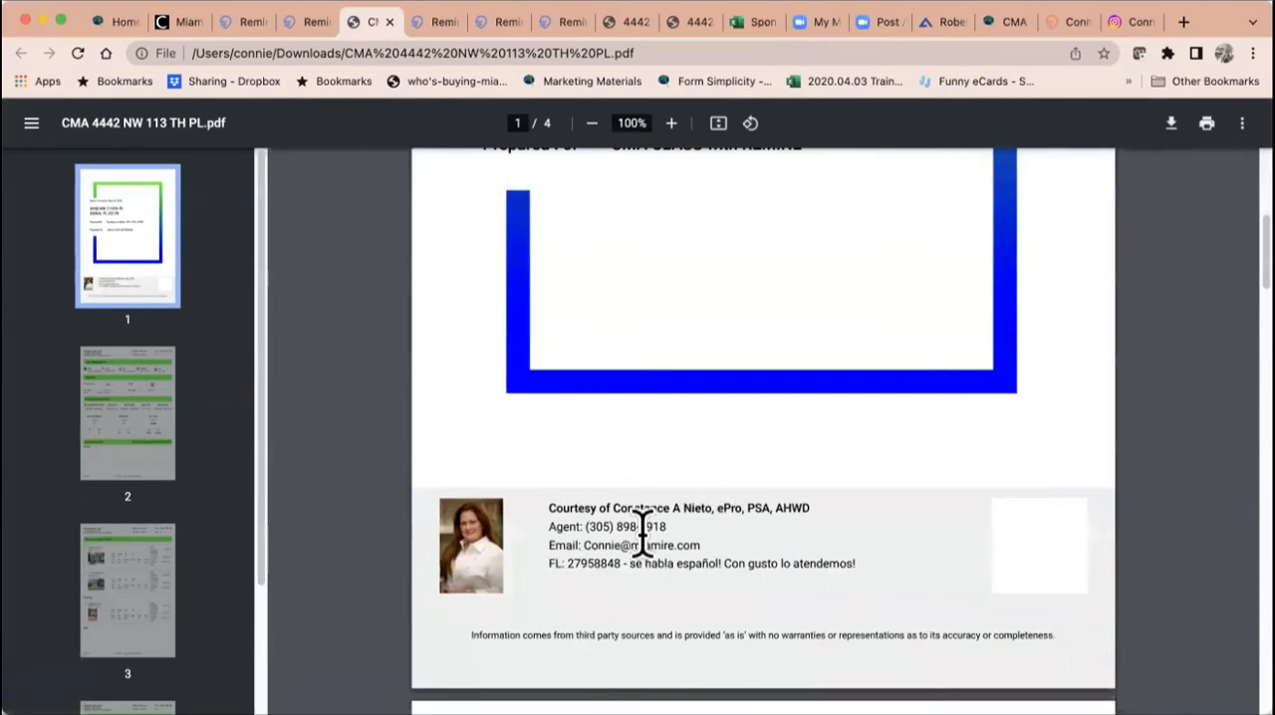
{"action": "scroll", "coordinate": [642, 538], "scroll_direction": "up", "scroll_amount": 3}
{"action": "left_click_drag", "start_coordinate": [610, 402], "coordinate": [810, 400]}
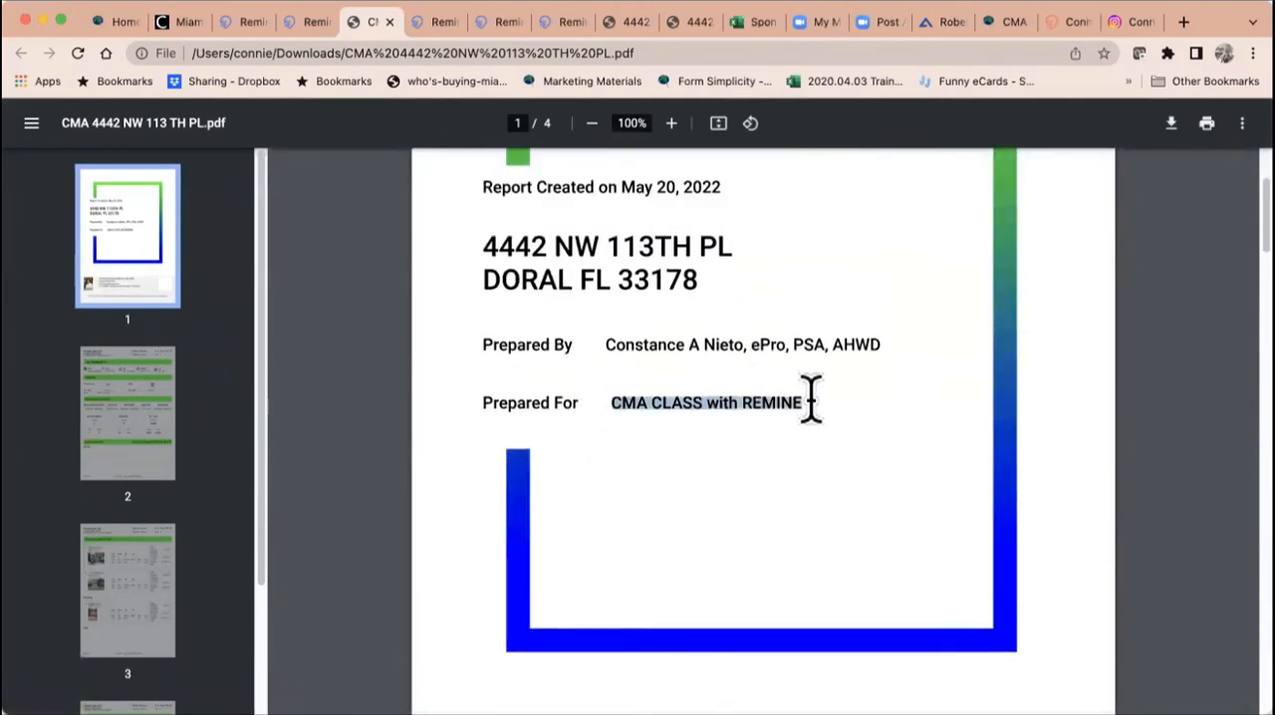
{"action": "scroll", "coordinate": [810, 400], "scroll_direction": "up", "scroll_amount": 2}
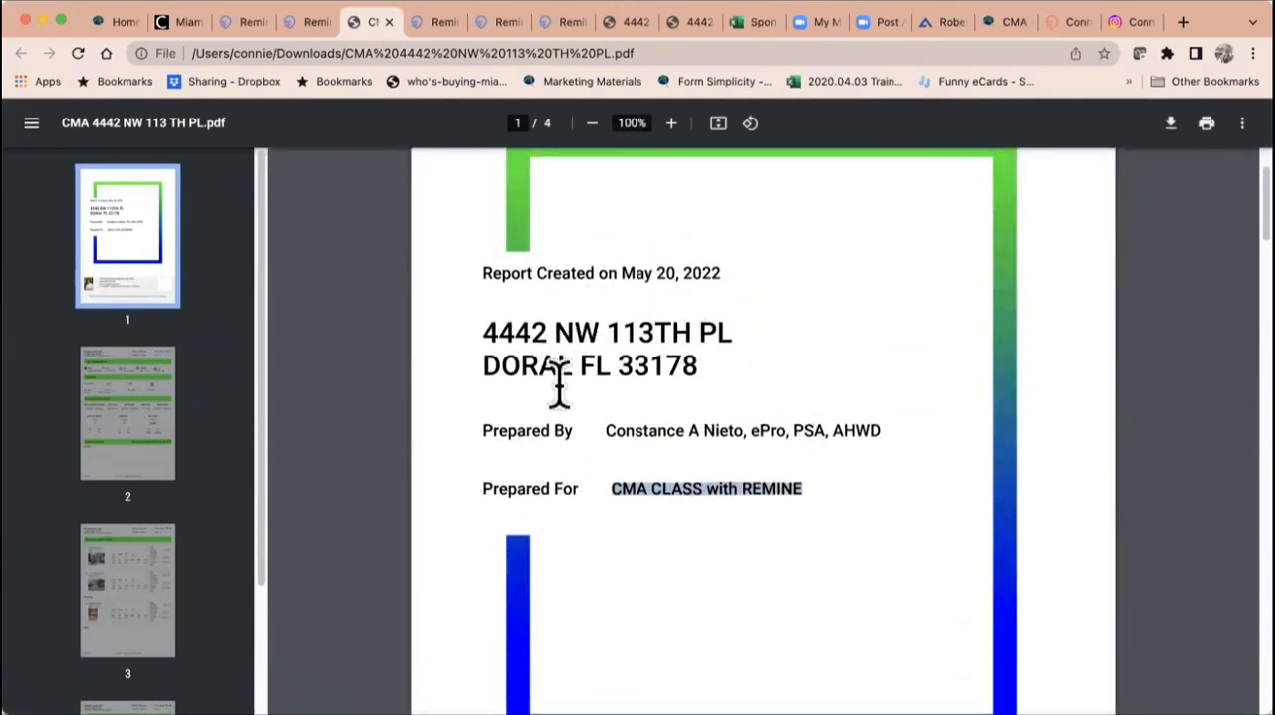
{"action": "left_click_drag", "start_coordinate": [608, 430], "coordinate": [863, 428]}
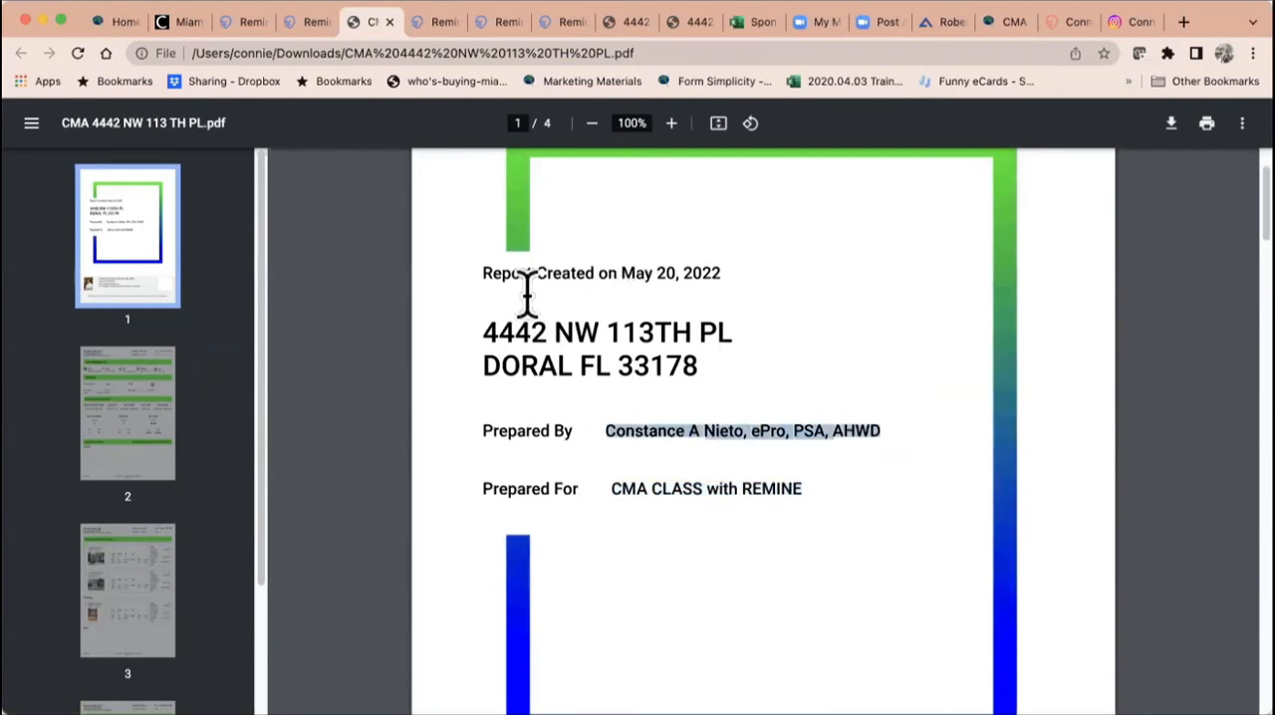
Step: Examine pages 2 and 3 of the CMA PDF, covering demographics, valuations, comparables overview, and active and pending property details
{"action": "left_click", "coordinate": [126, 430]}
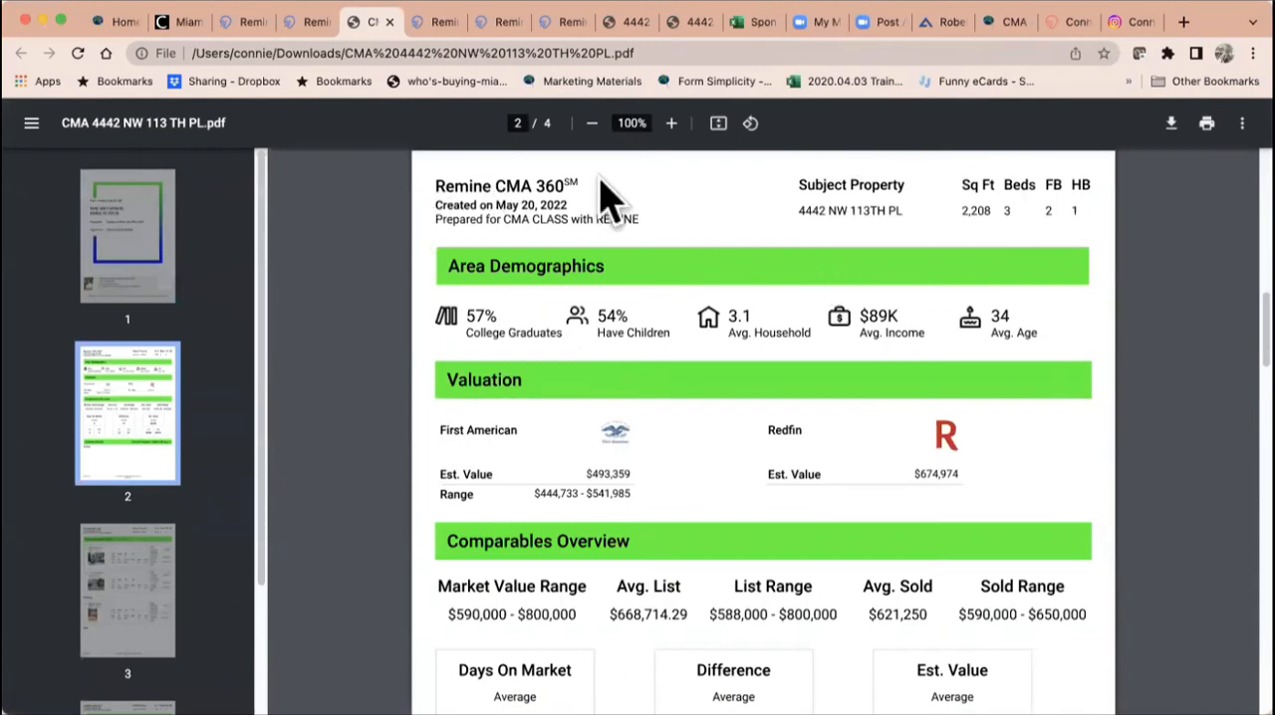
{"action": "scroll", "coordinate": [696, 404], "scroll_direction": "down", "scroll_amount": 4}
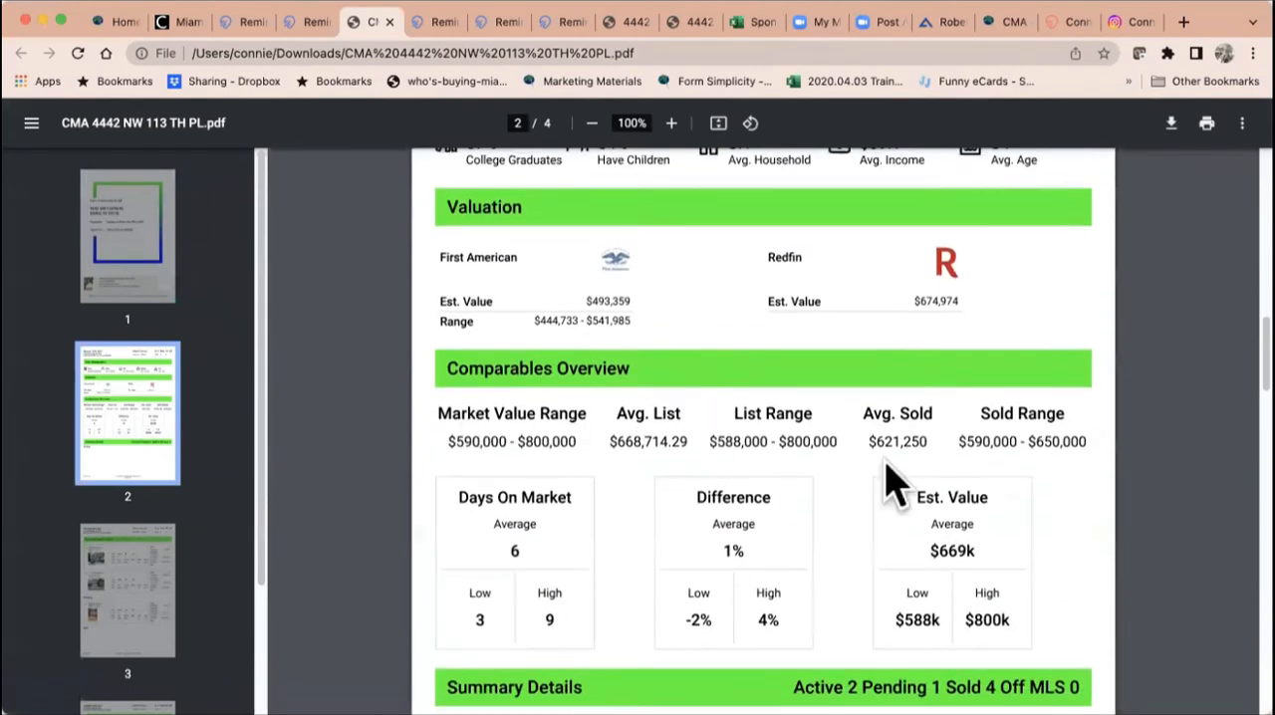
{"action": "scroll", "coordinate": [925, 484], "scroll_direction": "down", "scroll_amount": 3}
{"action": "scroll", "coordinate": [925, 484], "scroll_direction": "down", "scroll_amount": 10}
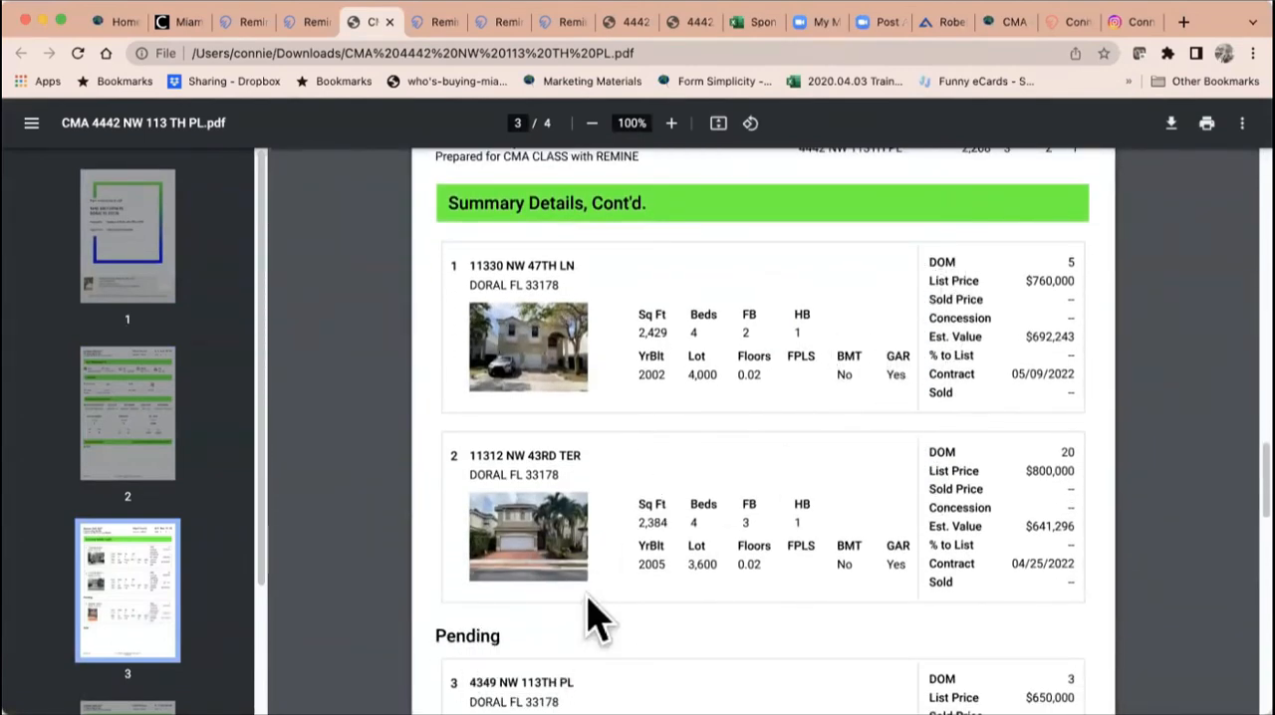
{"action": "scroll", "coordinate": [977, 548], "scroll_direction": "down", "scroll_amount": 3}
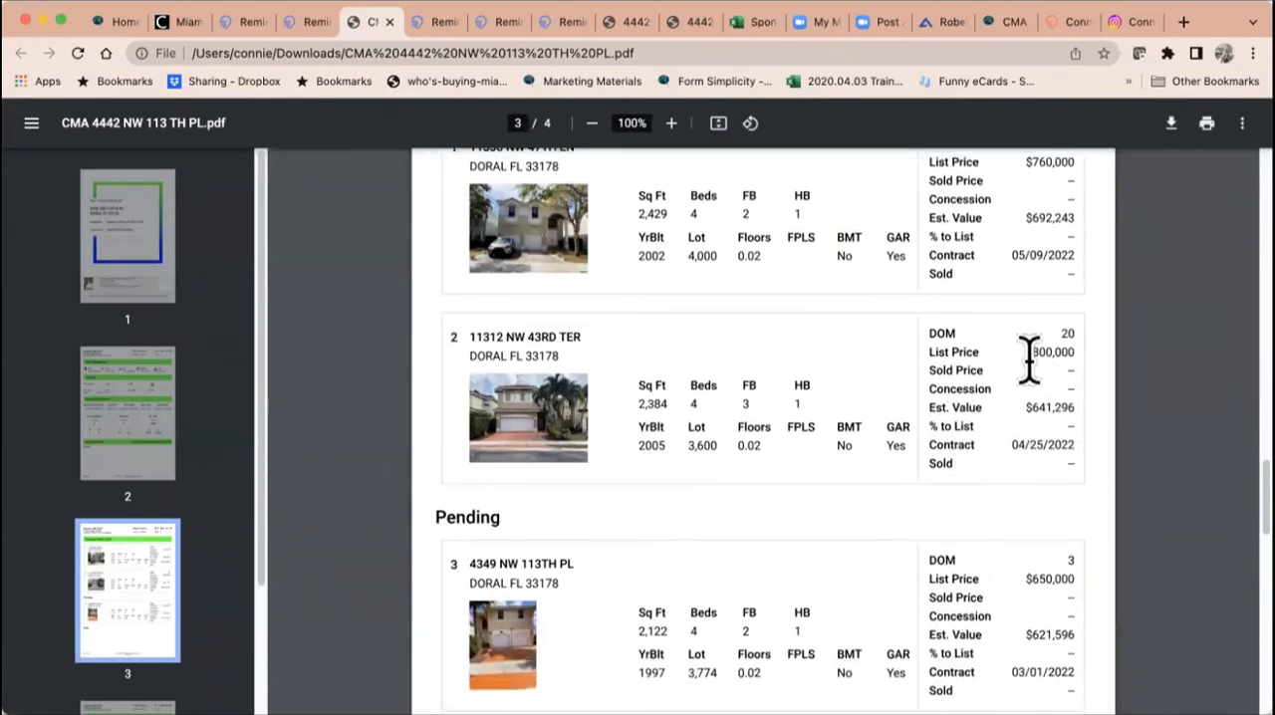
{"action": "scroll", "coordinate": [1030, 359], "scroll_direction": "up", "scroll_amount": 2}
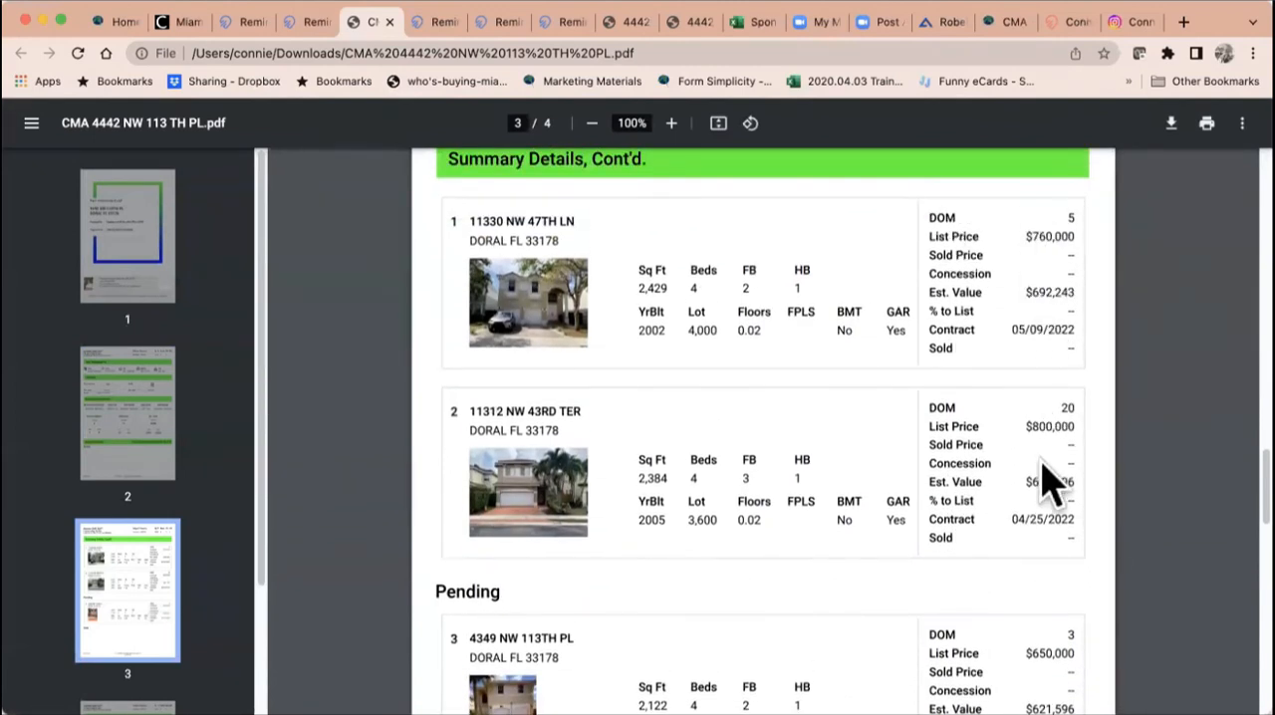
{"action": "scroll", "coordinate": [1049, 488], "scroll_direction": "down", "scroll_amount": 4}
{"action": "scroll", "coordinate": [1051, 492], "scroll_direction": "down", "scroll_amount": 3}
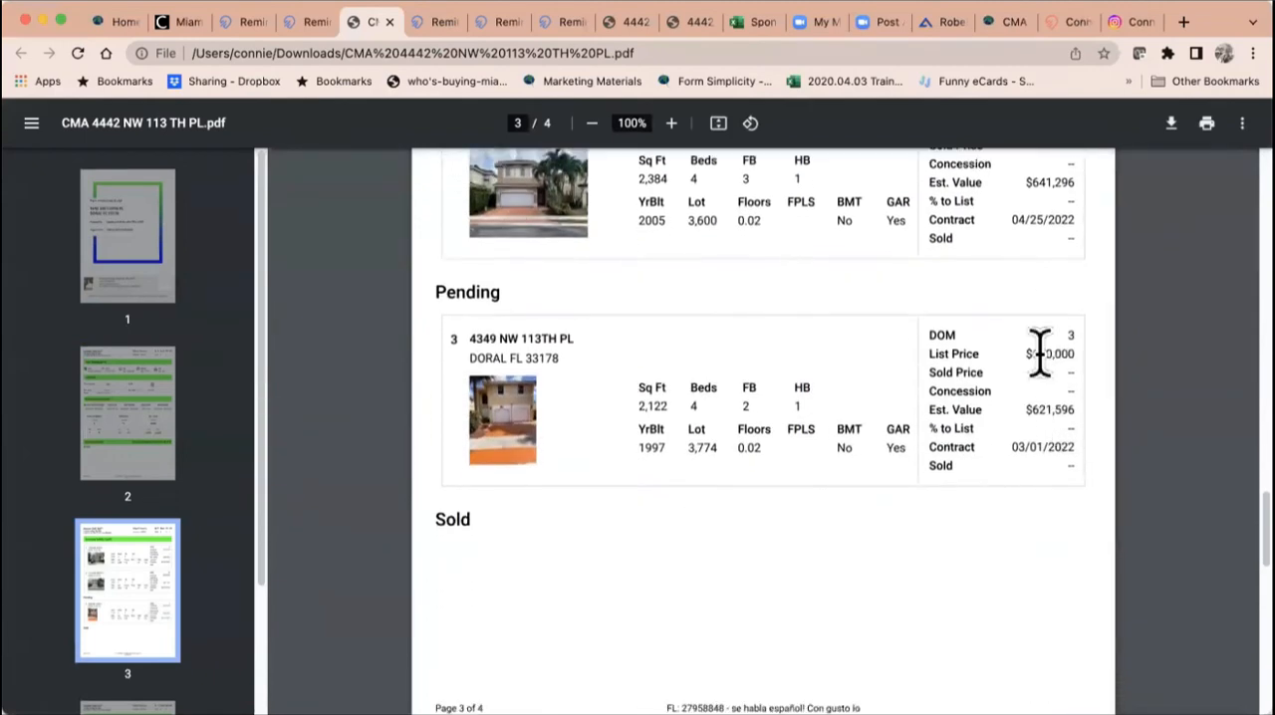
Step: Examine page 4 of the CMA PDF with the sold comparables' details, and return to the cover page
{"action": "scroll", "coordinate": [1045, 455], "scroll_direction": "down", "scroll_amount": 12}
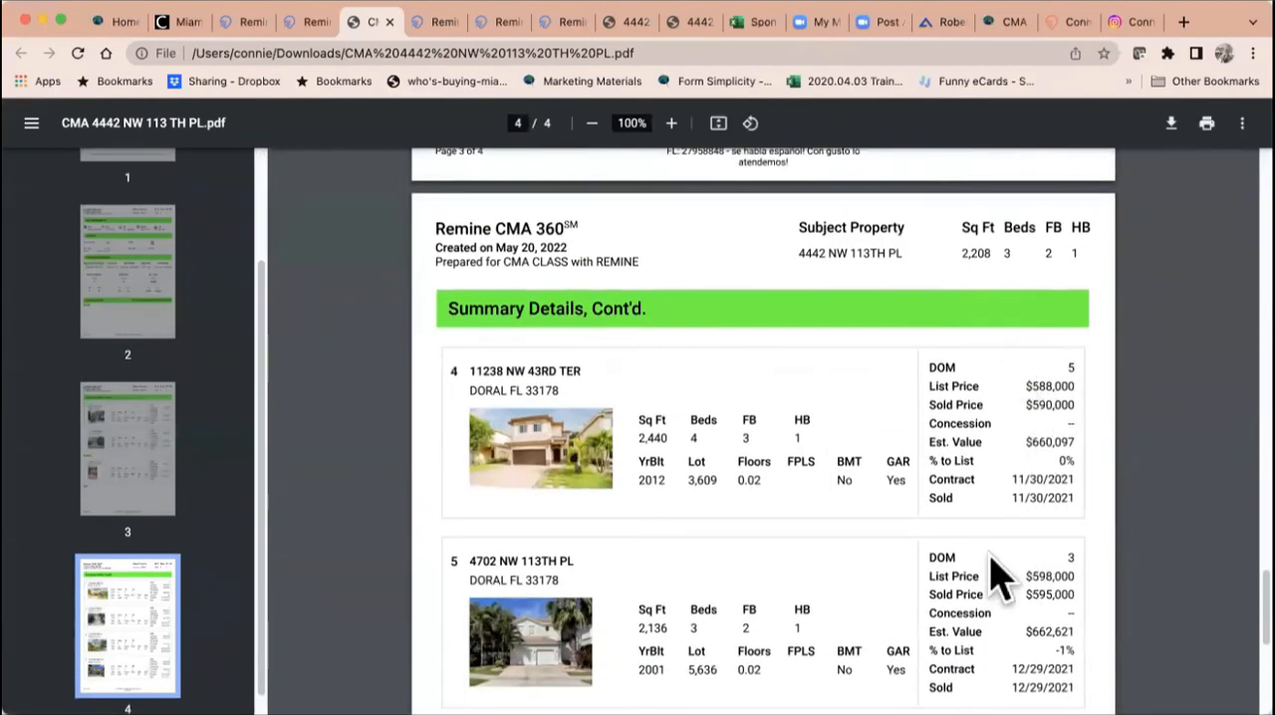
{"action": "scroll", "coordinate": [996, 578], "scroll_direction": "down", "scroll_amount": 5}
{"action": "scroll", "coordinate": [996, 577], "scroll_direction": "down", "scroll_amount": 5}
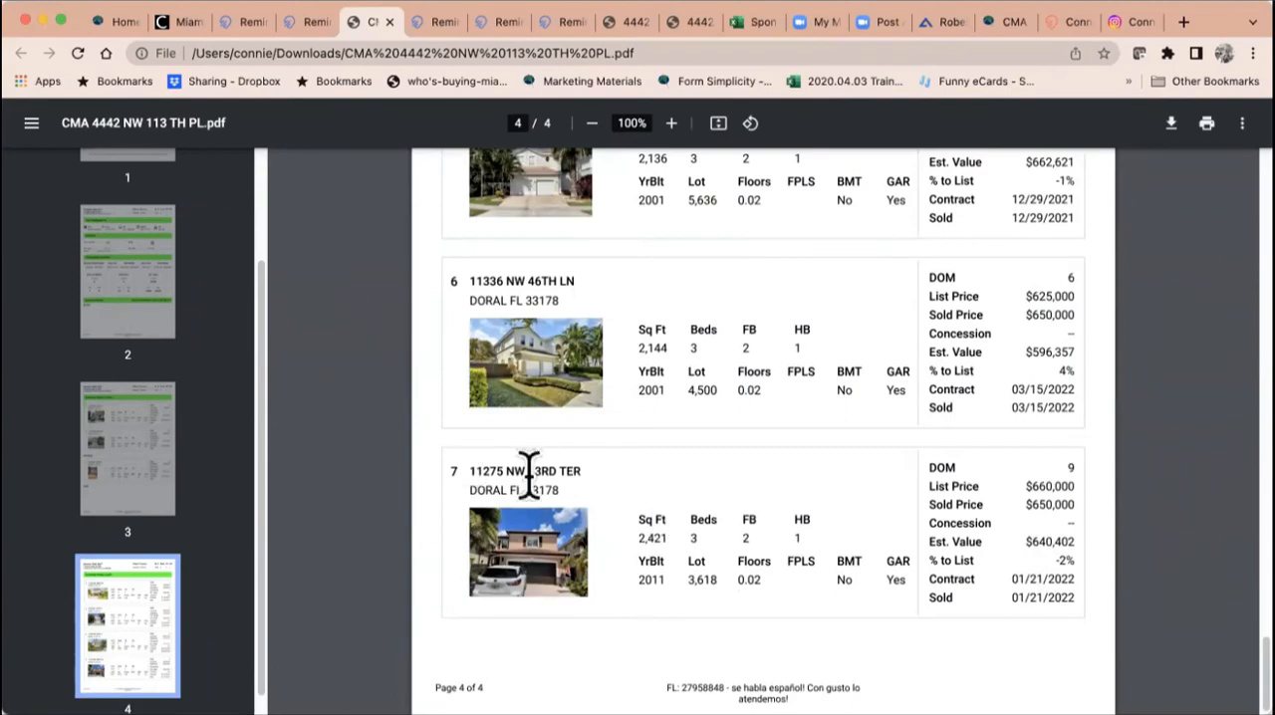
{"action": "scroll", "coordinate": [811, 515], "scroll_direction": "down", "scroll_amount": 1}
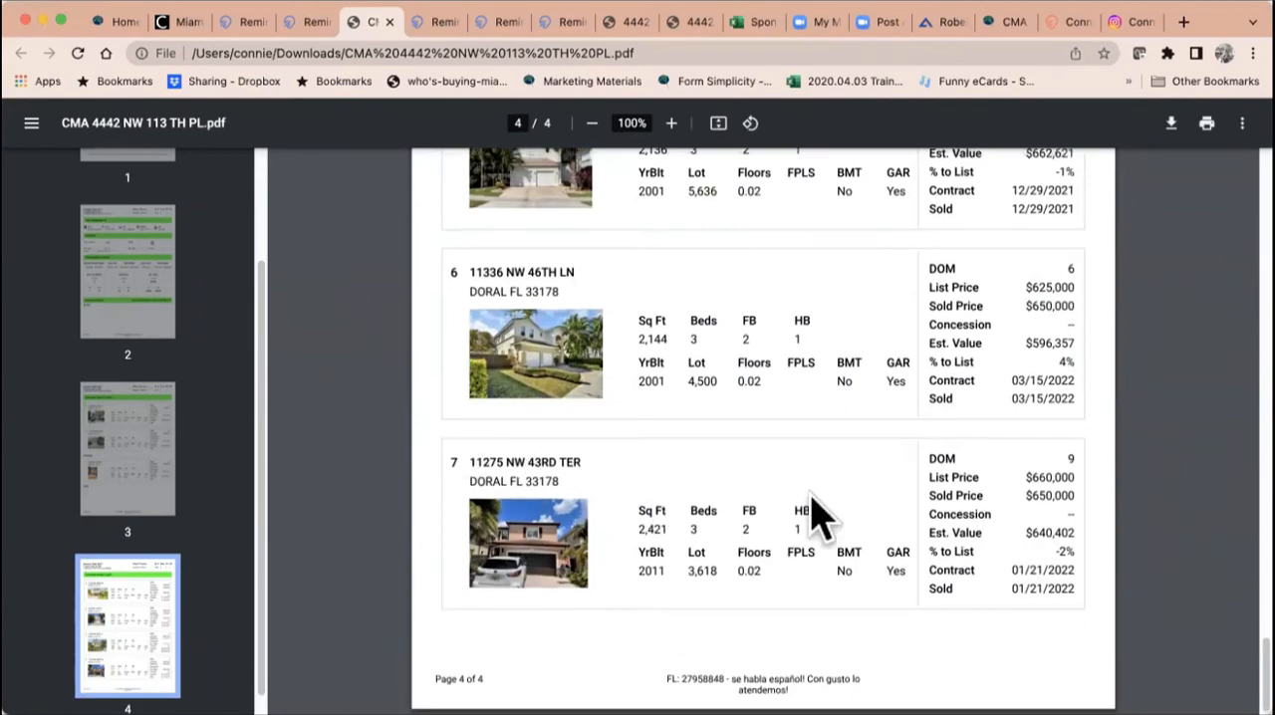
{"action": "scroll", "coordinate": [812, 515], "scroll_direction": "up", "scroll_amount": 20}
{"action": "scroll", "coordinate": [812, 515], "scroll_direction": "up", "scroll_amount": 3}
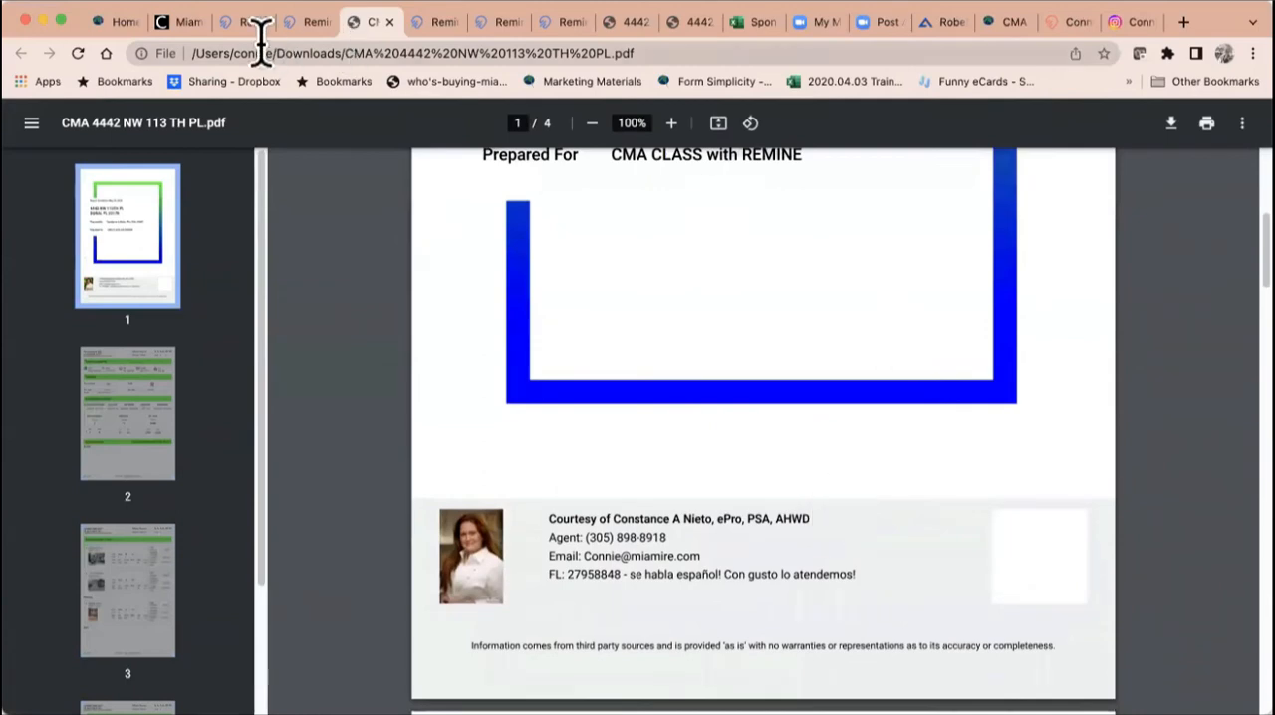
Step: Return to the CMA report in Remine, close it, and show the subject property's CMA creation options and recent CMAs
{"action": "left_click", "coordinate": [308, 23]}
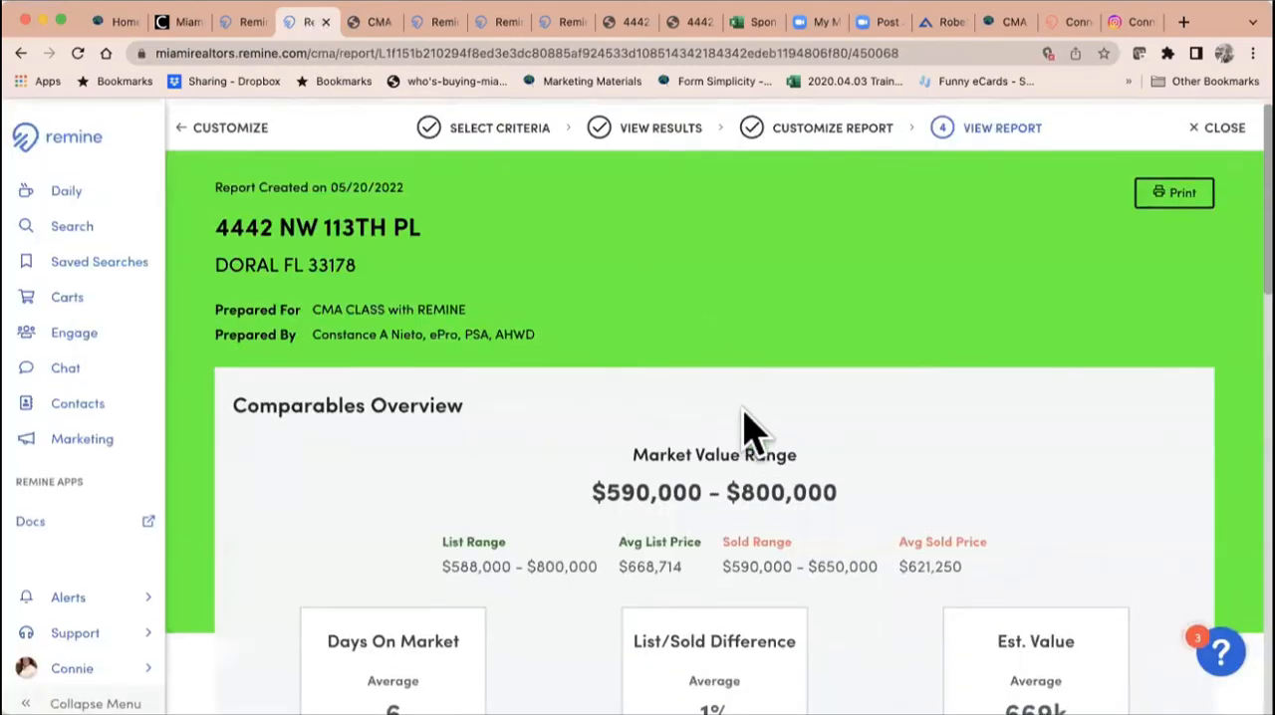
{"action": "left_click", "coordinate": [1209, 146]}
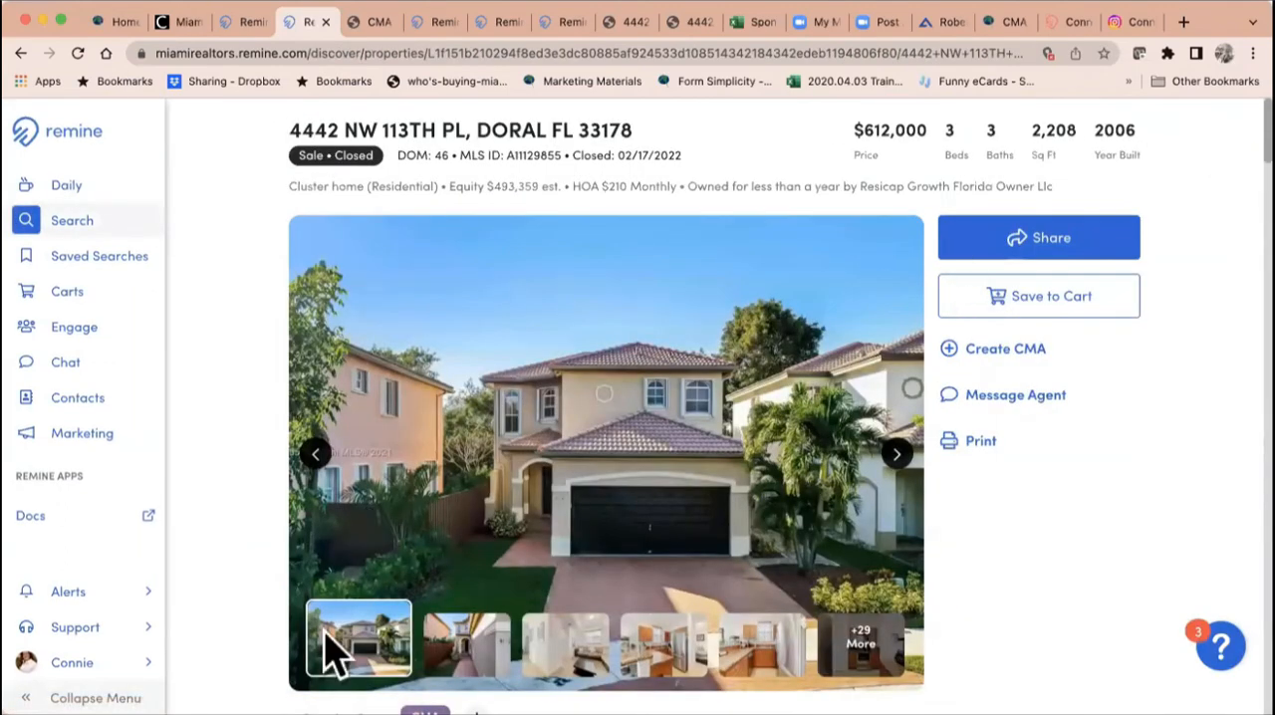
{"action": "left_click", "coordinate": [981, 350]}
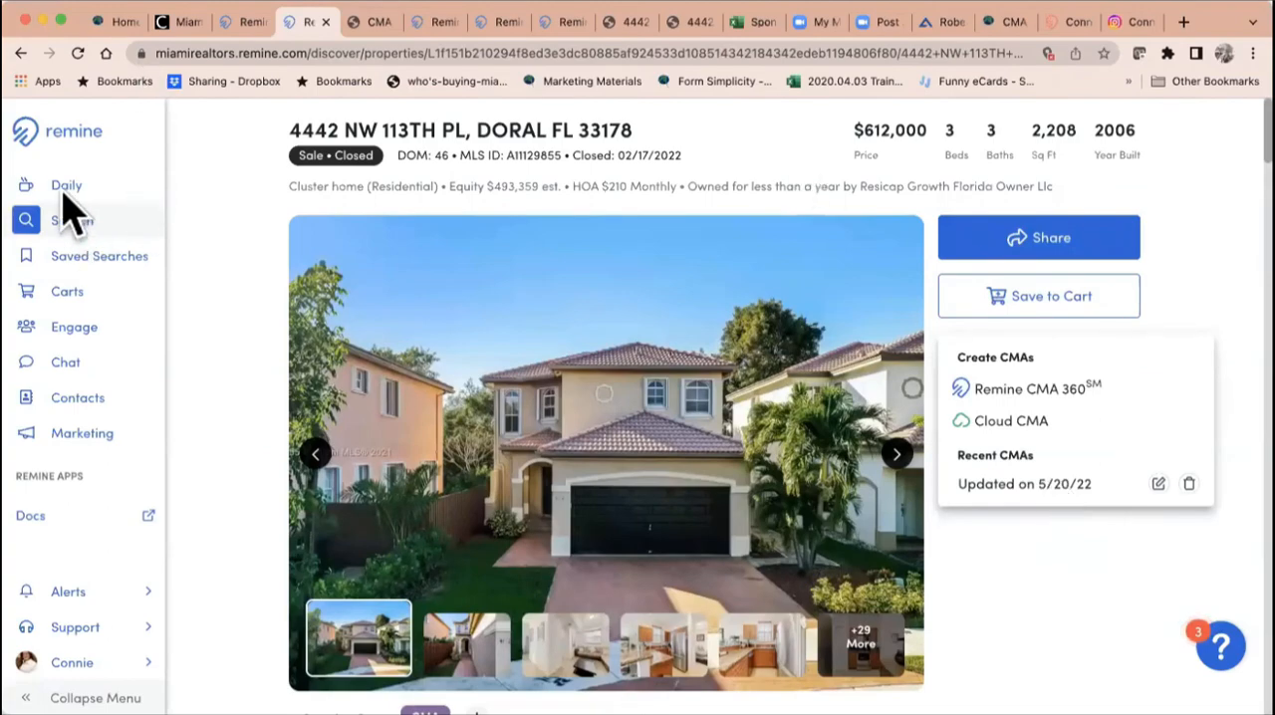
Step: Close the downloaded CMA PDF and the leftover property detail pages, keeping the Remine property search page open
{"action": "left_click", "coordinate": [333, 24]}
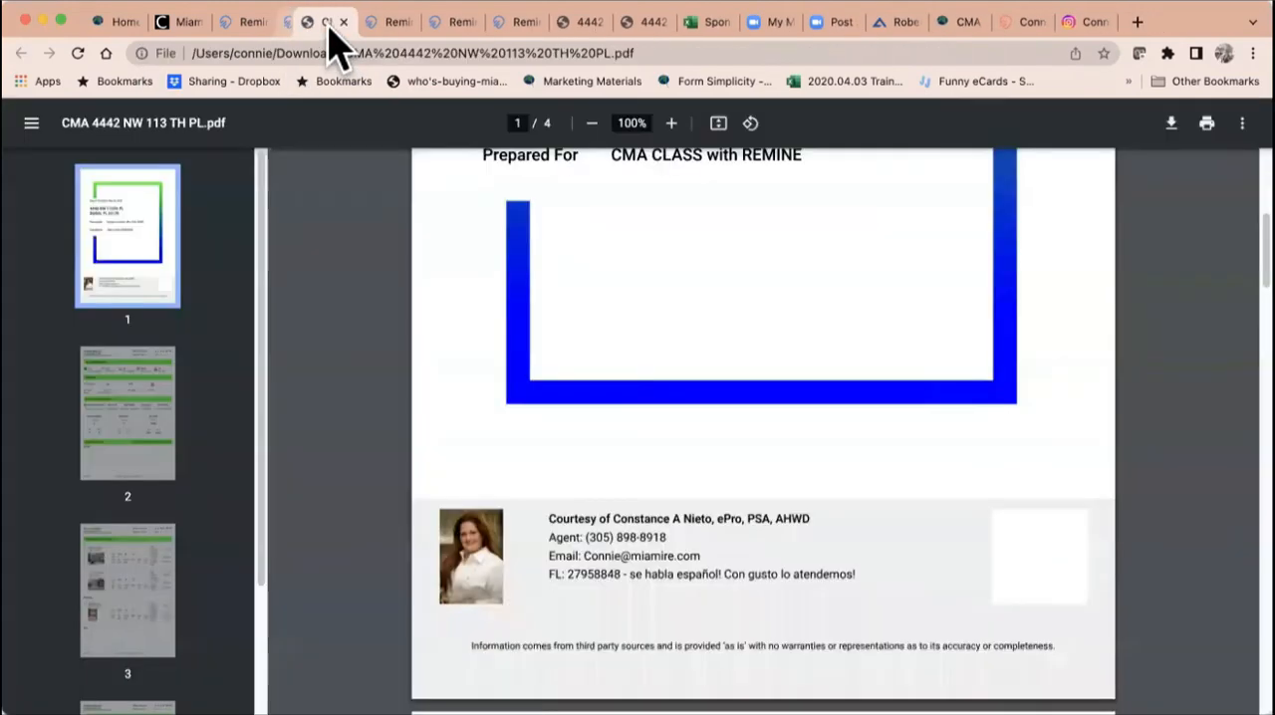
{"action": "key", "text": "super+w"}
{"action": "key", "text": "super+w"}
{"action": "key", "text": "super+w"}
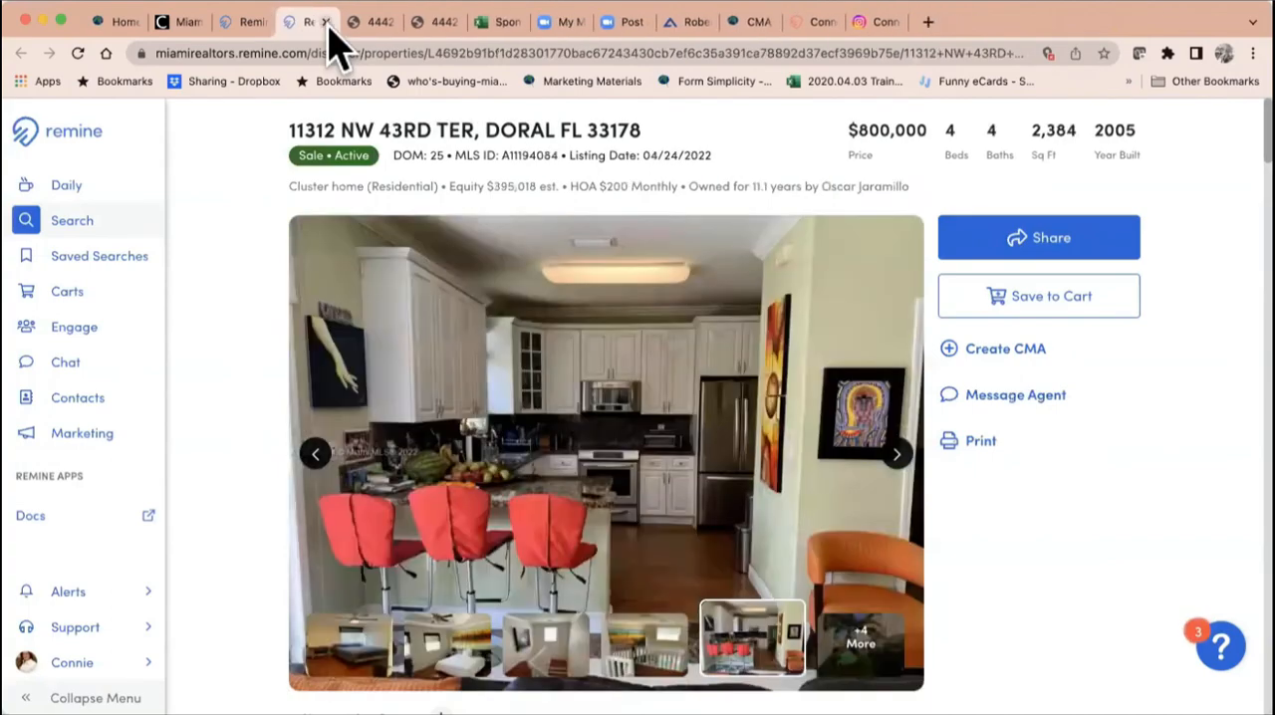
{"action": "left_click", "coordinate": [325, 22]}
{"action": "left_click", "coordinate": [256, 23]}
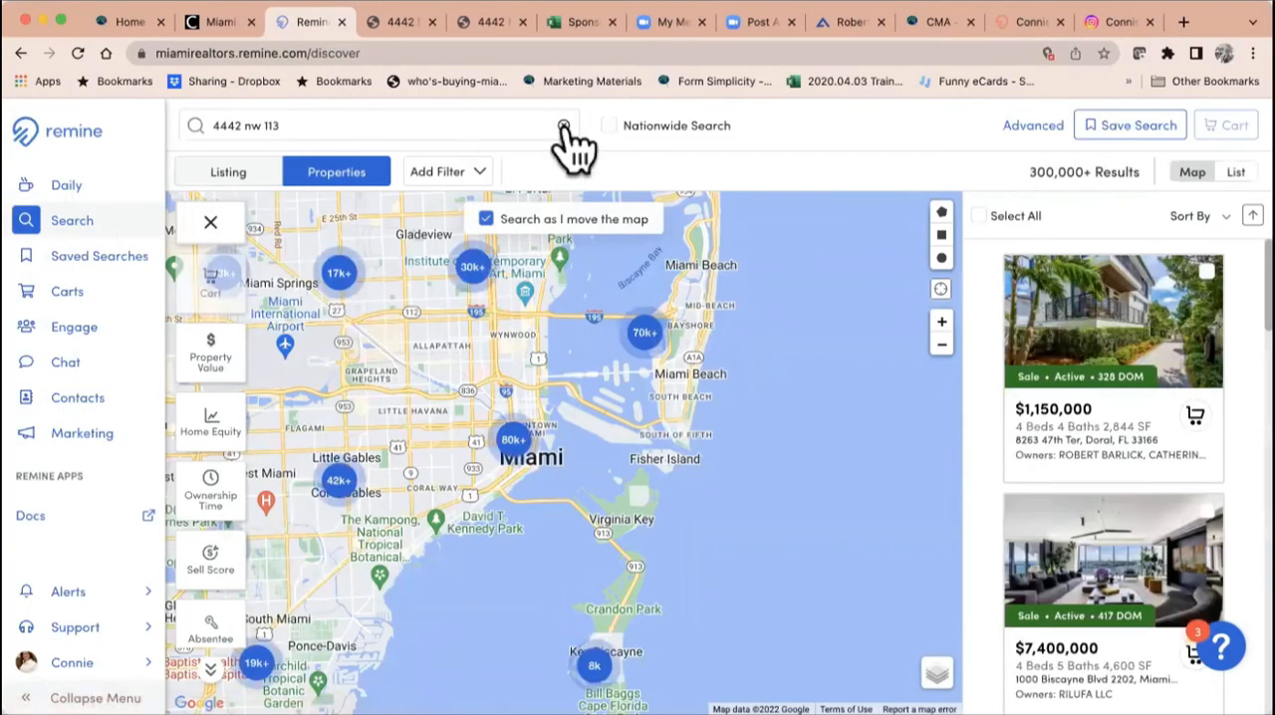
Step: Replace the property search with another partial street address and open the details of the matching Manor (Mnr) property in Plantation
{"action": "left_click", "coordinate": [564, 127]}
{"action": "left_click", "coordinate": [509, 124]}
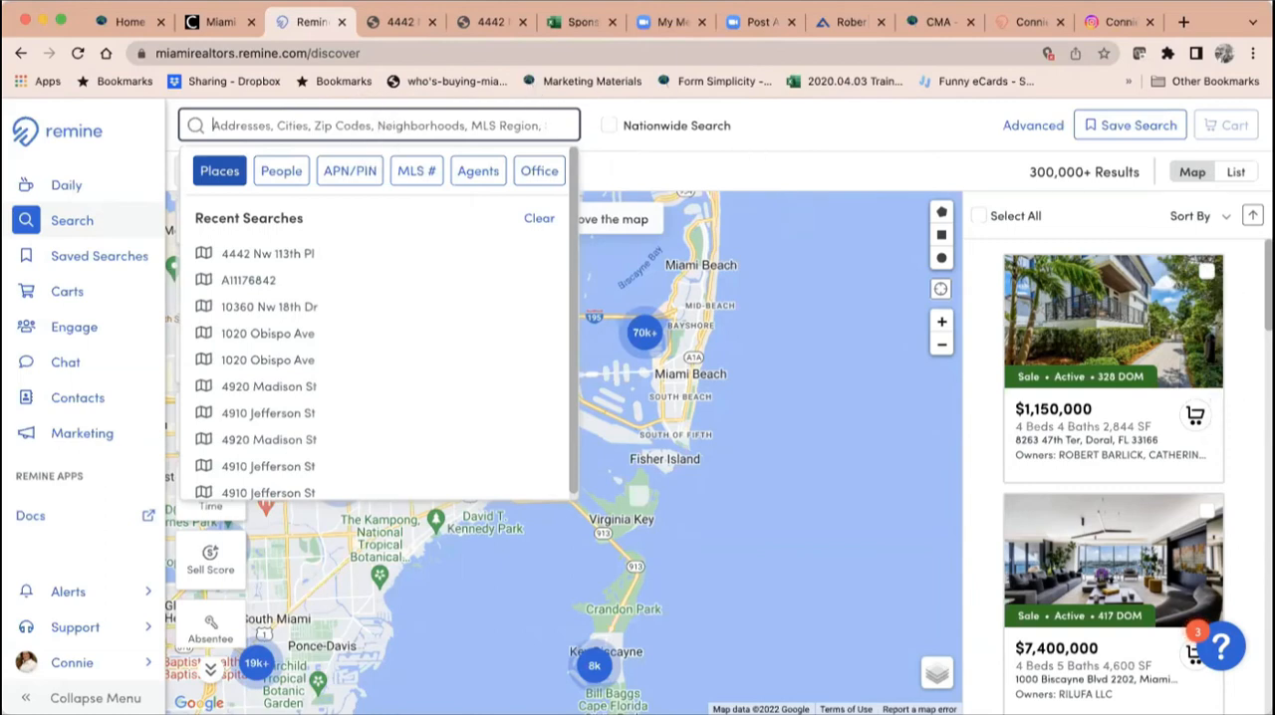
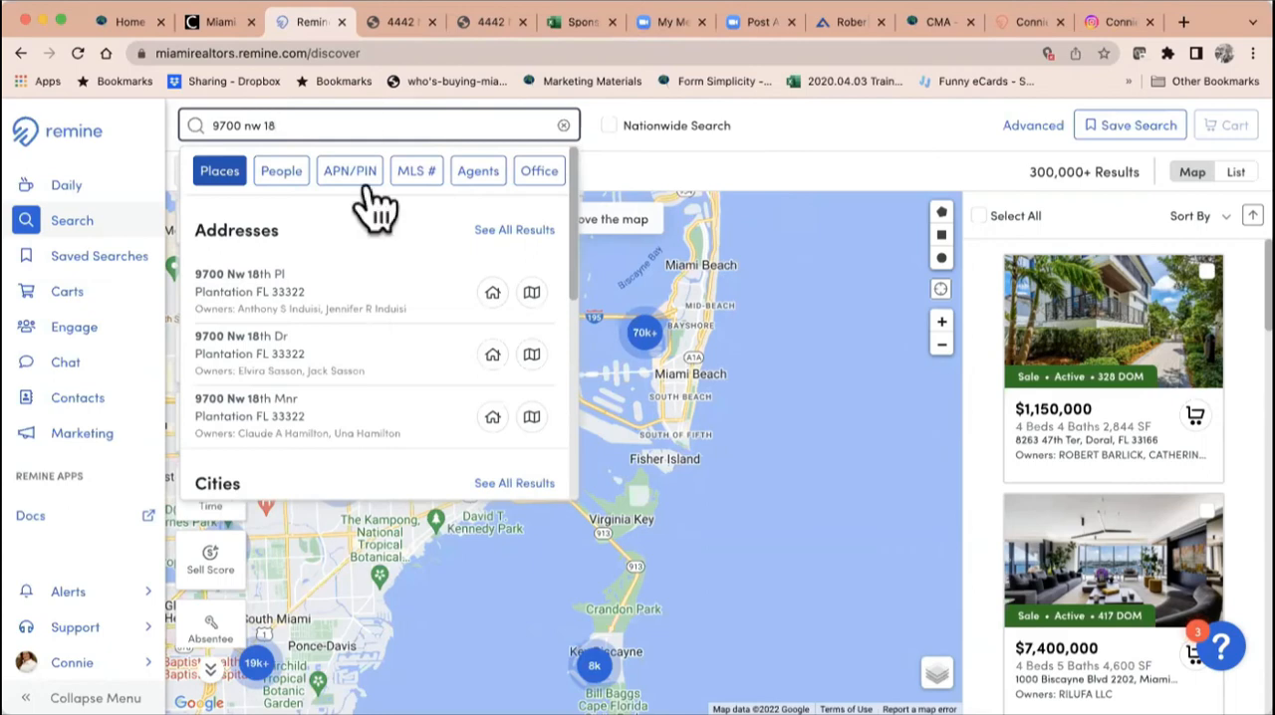
{"action": "left_click", "coordinate": [492, 417]}
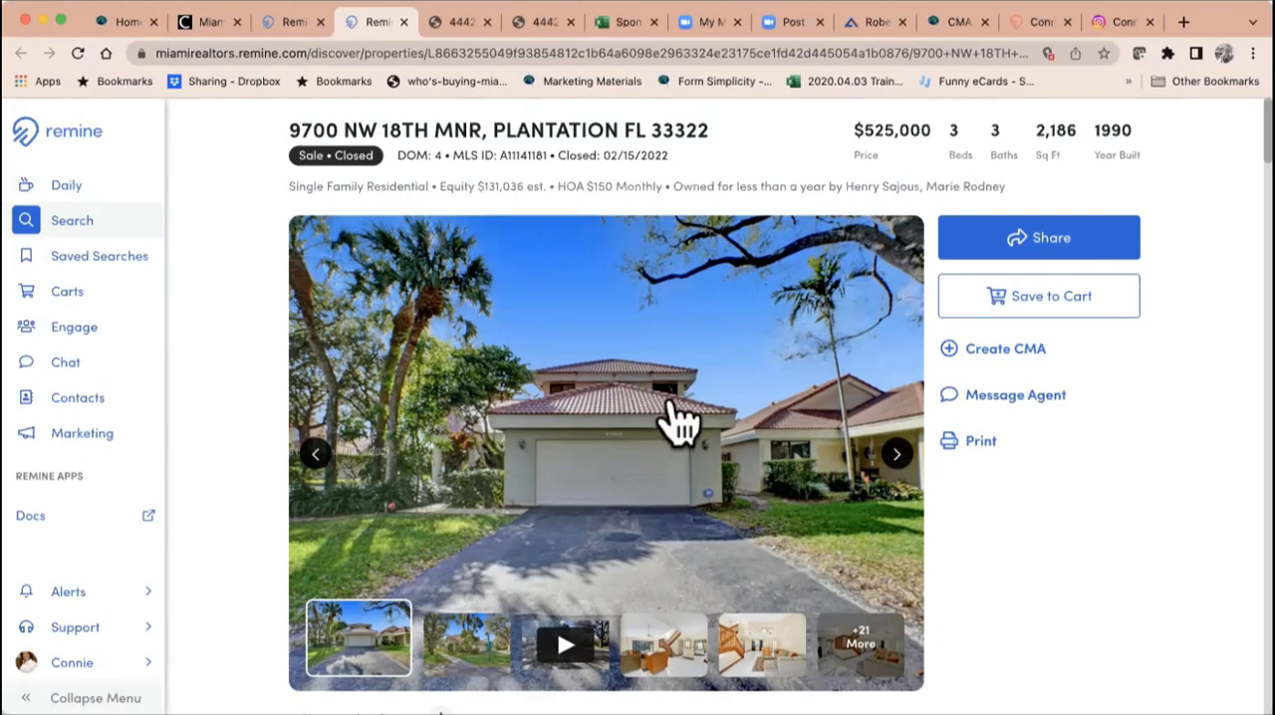
Step: Browse the Plantation property's listing photos from the exterior shots through the living areas to the bedroom
{"action": "left_click", "coordinate": [897, 455]}
{"action": "left_click", "coordinate": [896, 457]}
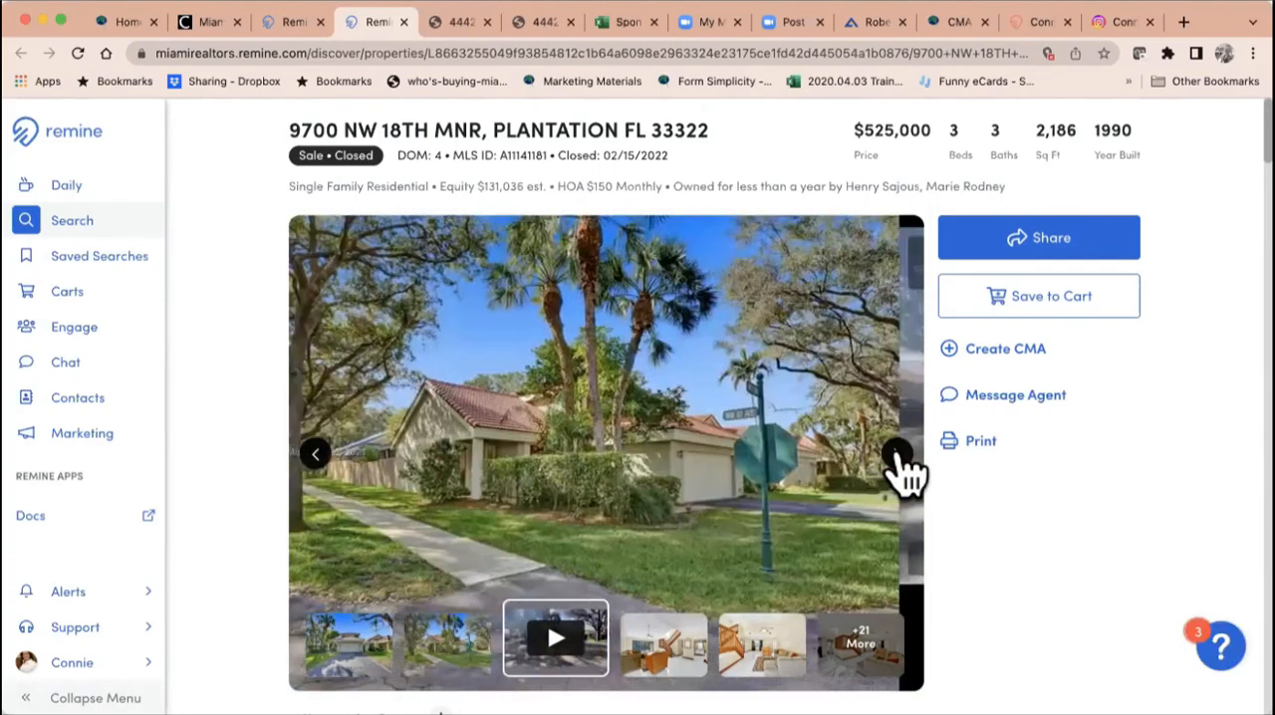
{"action": "left_click", "coordinate": [897, 456]}
{"action": "left_click", "coordinate": [896, 456]}
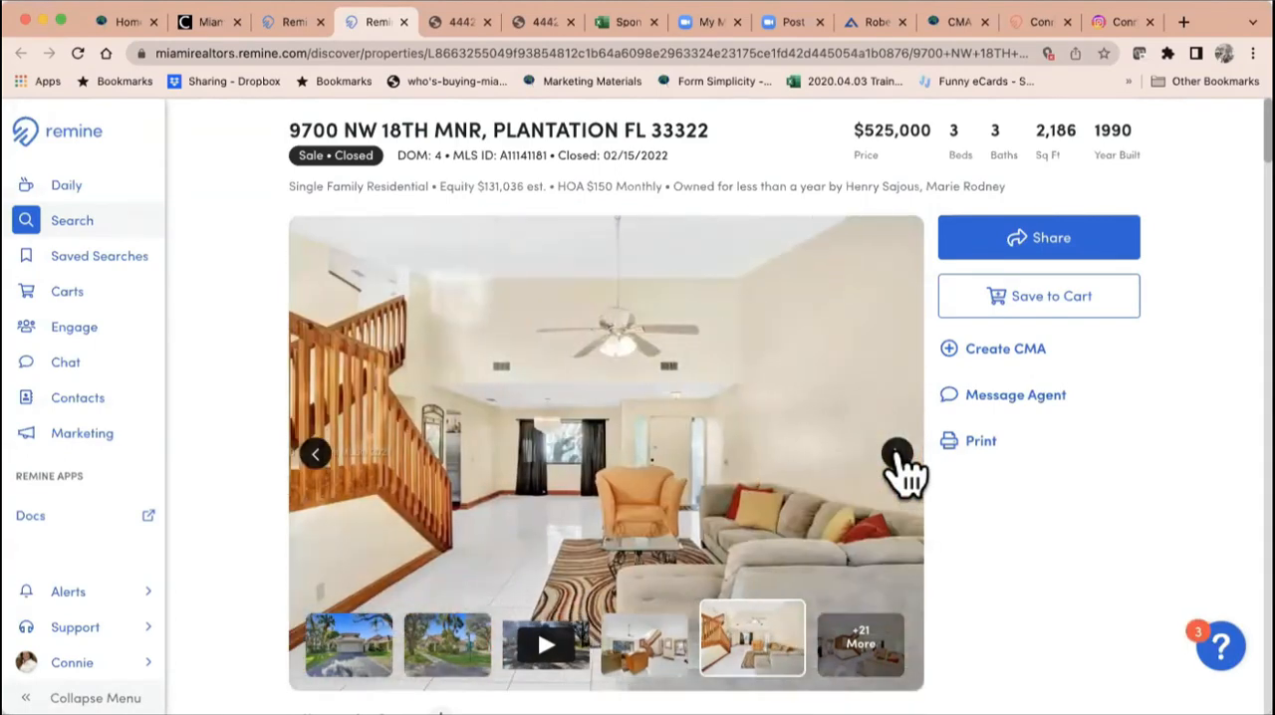
{"action": "left_click", "coordinate": [897, 456]}
{"action": "left_click", "coordinate": [897, 456]}
{"action": "left_click", "coordinate": [896, 457]}
{"action": "left_click", "coordinate": [897, 456]}
{"action": "left_click", "coordinate": [896, 457]}
{"action": "left_click", "coordinate": [897, 456]}
{"action": "left_click", "coordinate": [896, 456]}
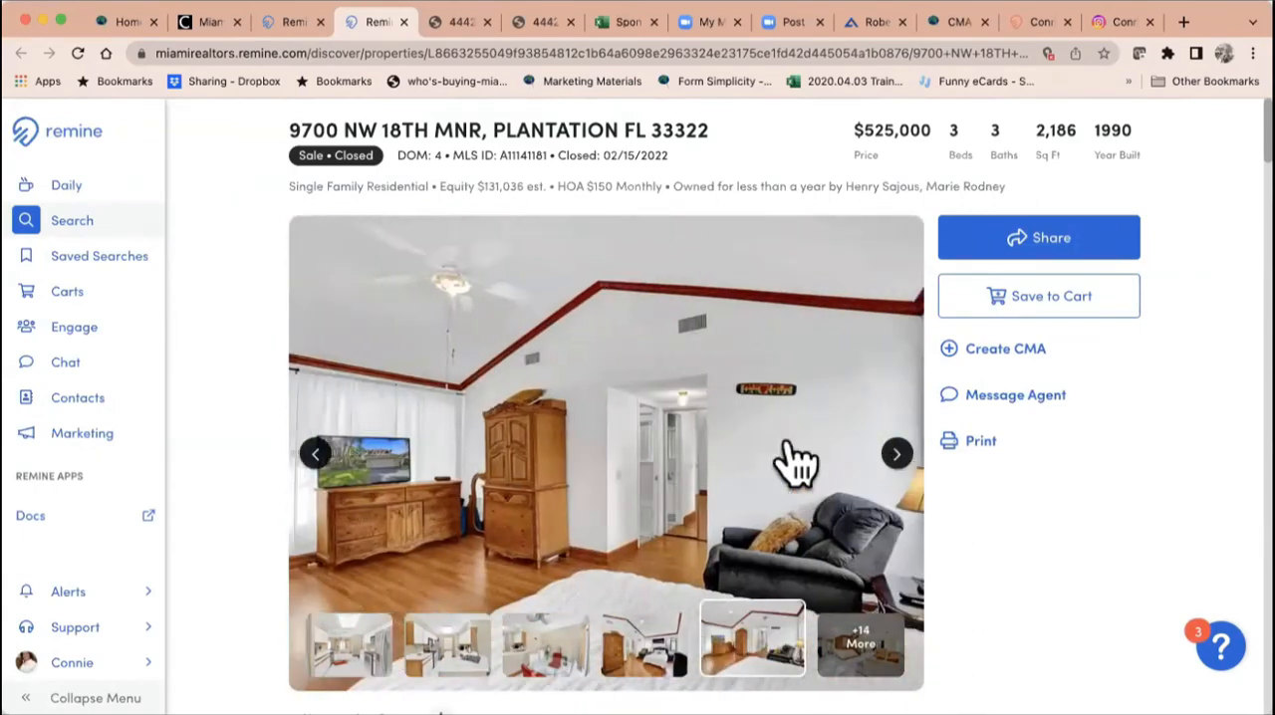
Step: Review the Plantation property's Owners And Associated People section and its Demographics section
{"action": "scroll", "coordinate": [1051, 404], "scroll_direction": "down", "scroll_amount": 5}
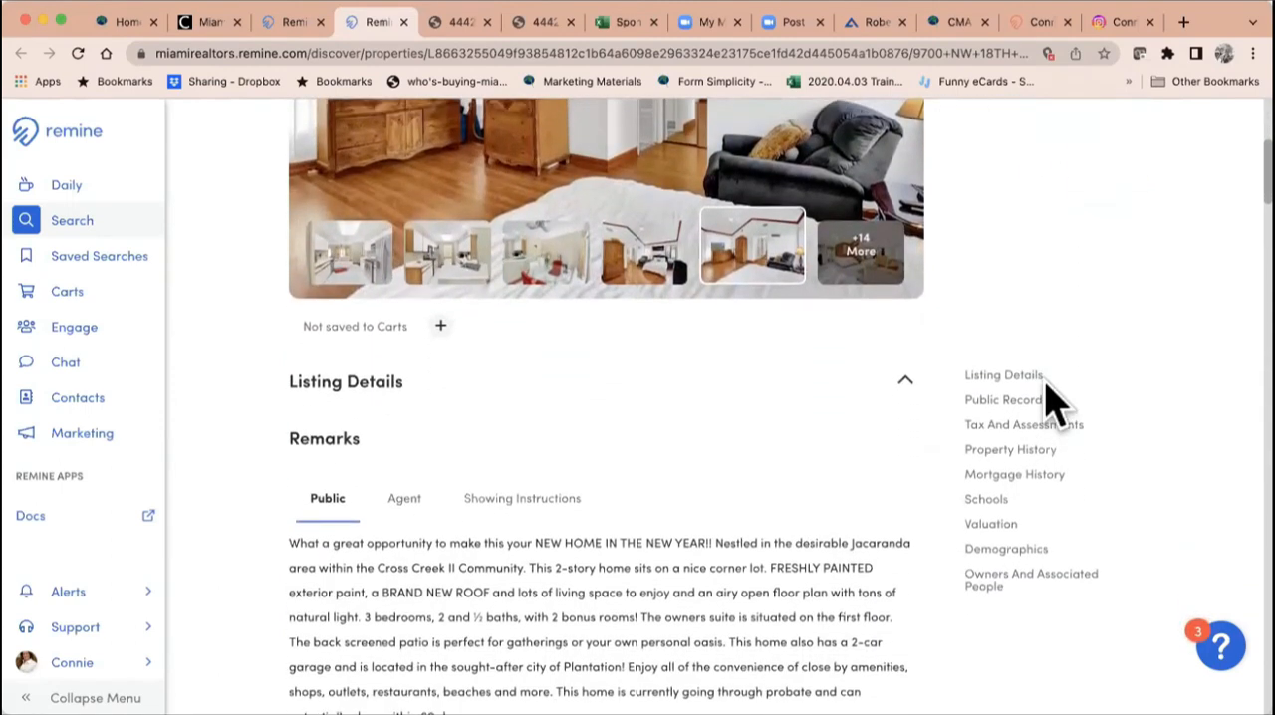
{"action": "scroll", "coordinate": [1048, 399], "scroll_direction": "up", "scroll_amount": 1}
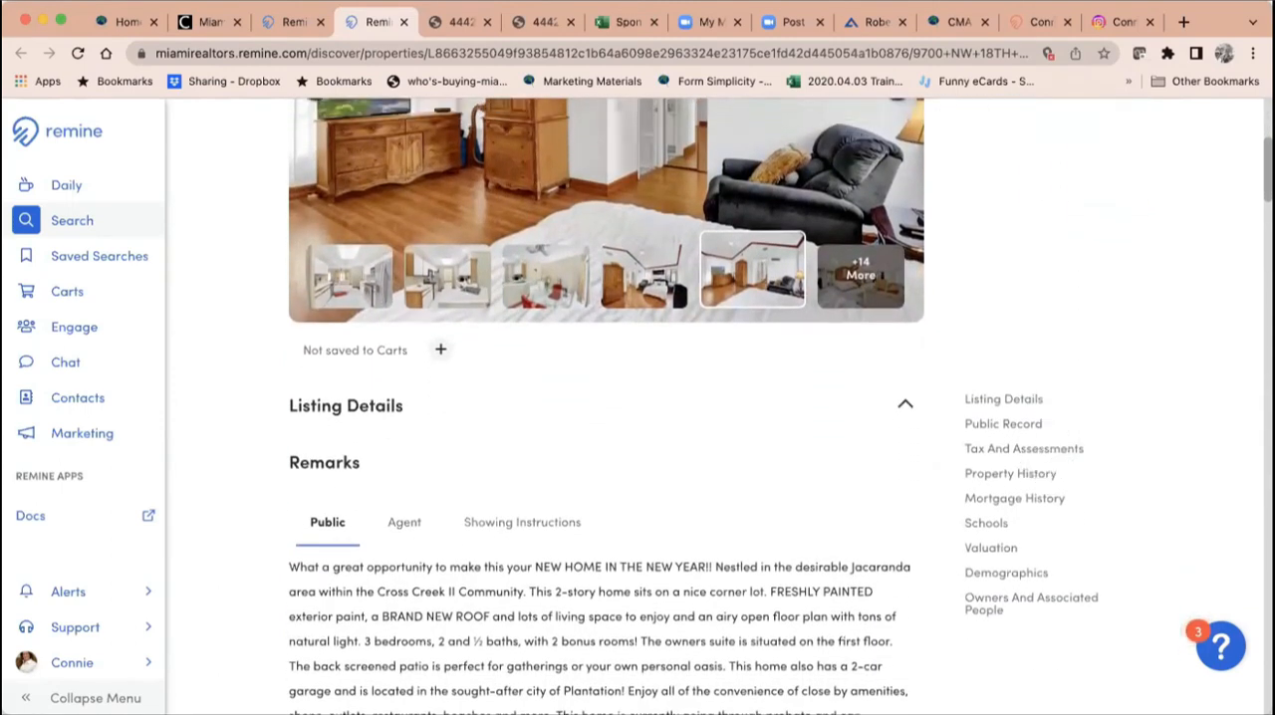
{"action": "left_click", "coordinate": [996, 603]}
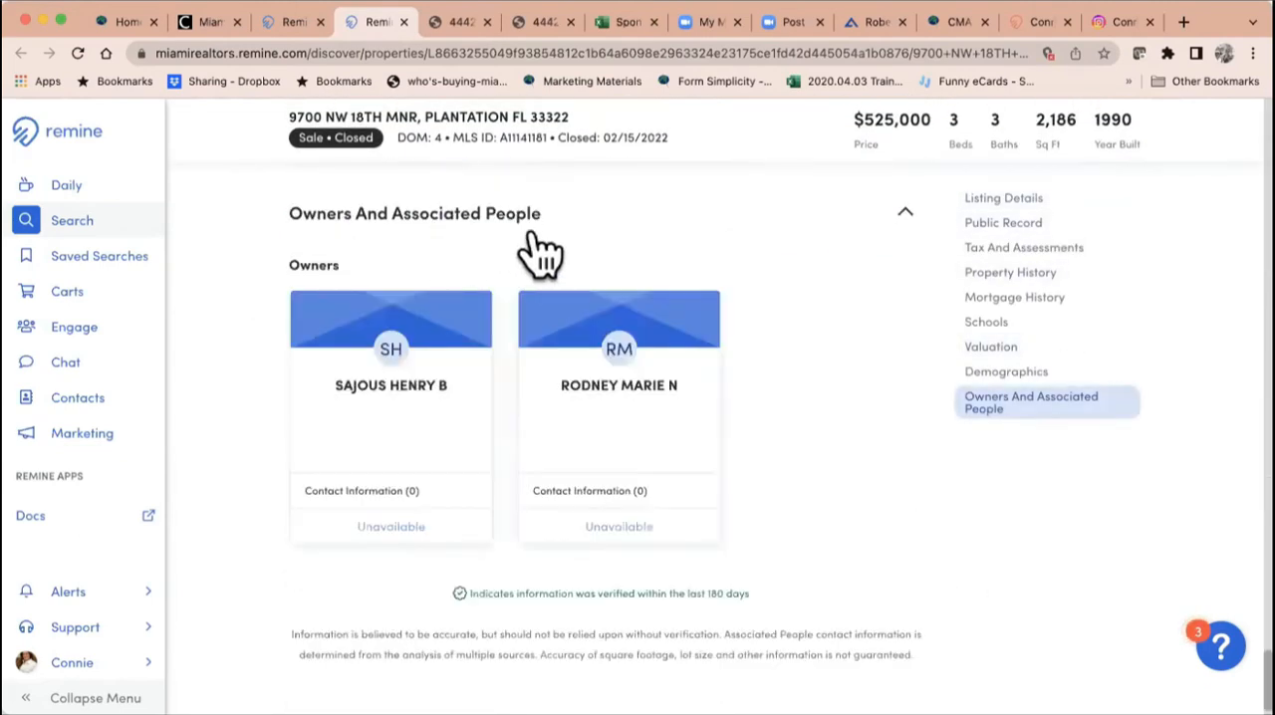
{"action": "scroll", "coordinate": [760, 325], "scroll_direction": "up", "scroll_amount": 2}
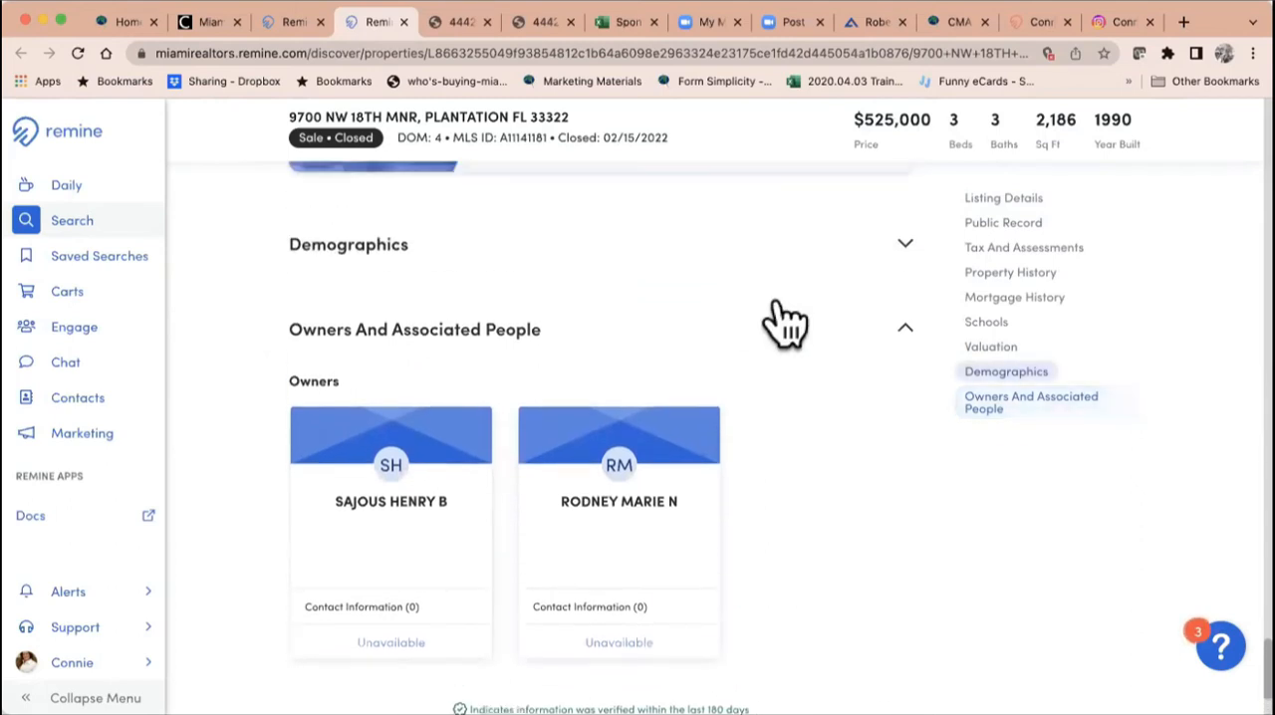
{"action": "left_click", "coordinate": [1009, 384]}
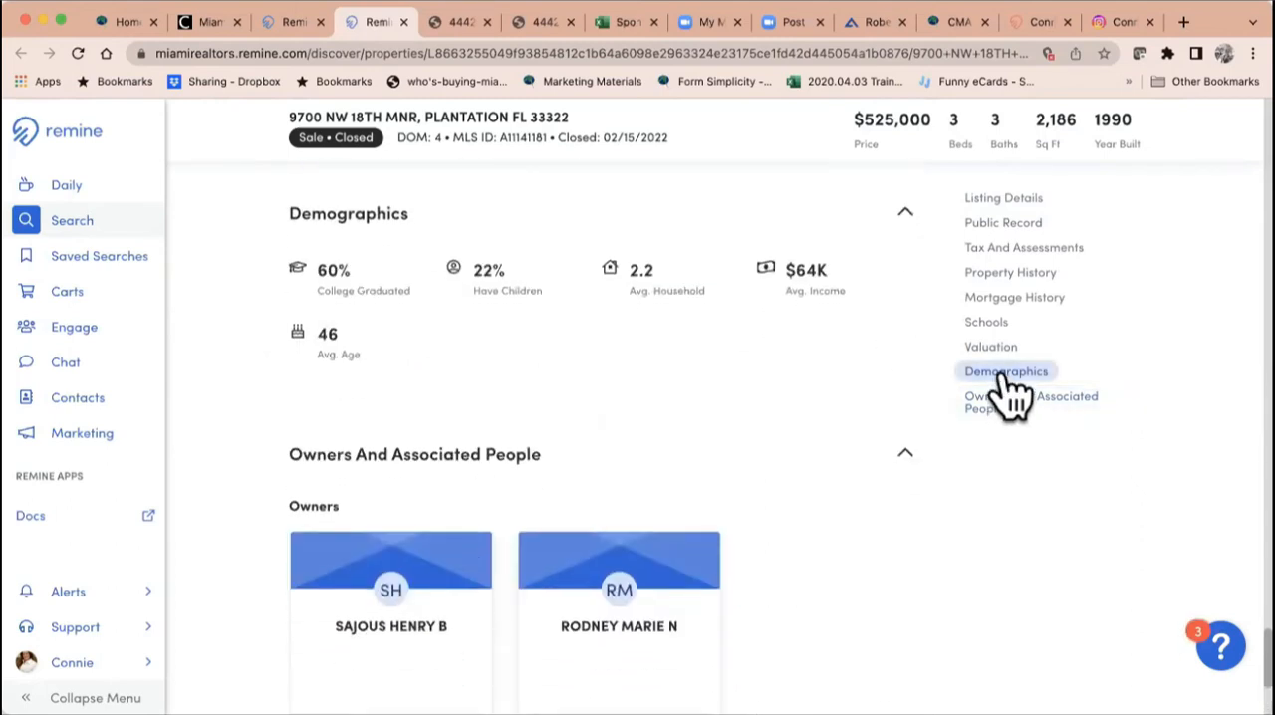
Step: Reveal the AirDNA revenue estimates and review the property's valuation sources
{"action": "scroll", "coordinate": [398, 428], "scroll_direction": "up", "scroll_amount": 2}
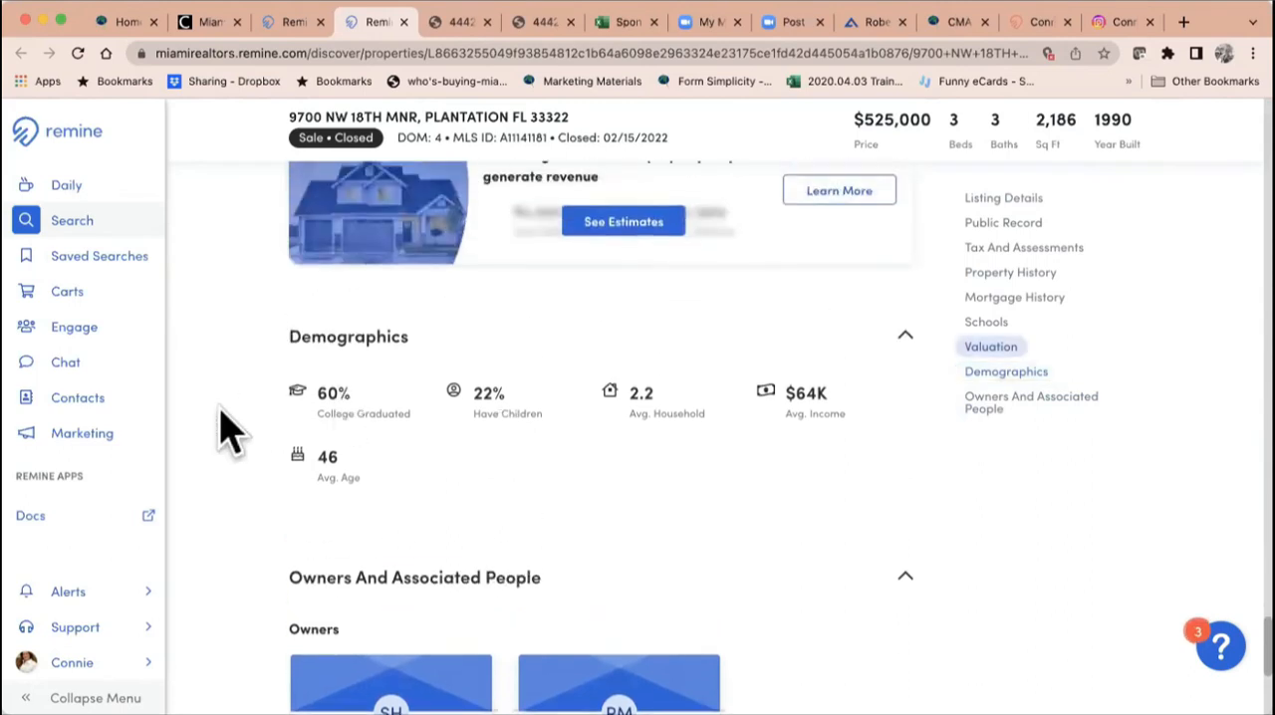
{"action": "scroll", "coordinate": [913, 413], "scroll_direction": "up", "scroll_amount": 3}
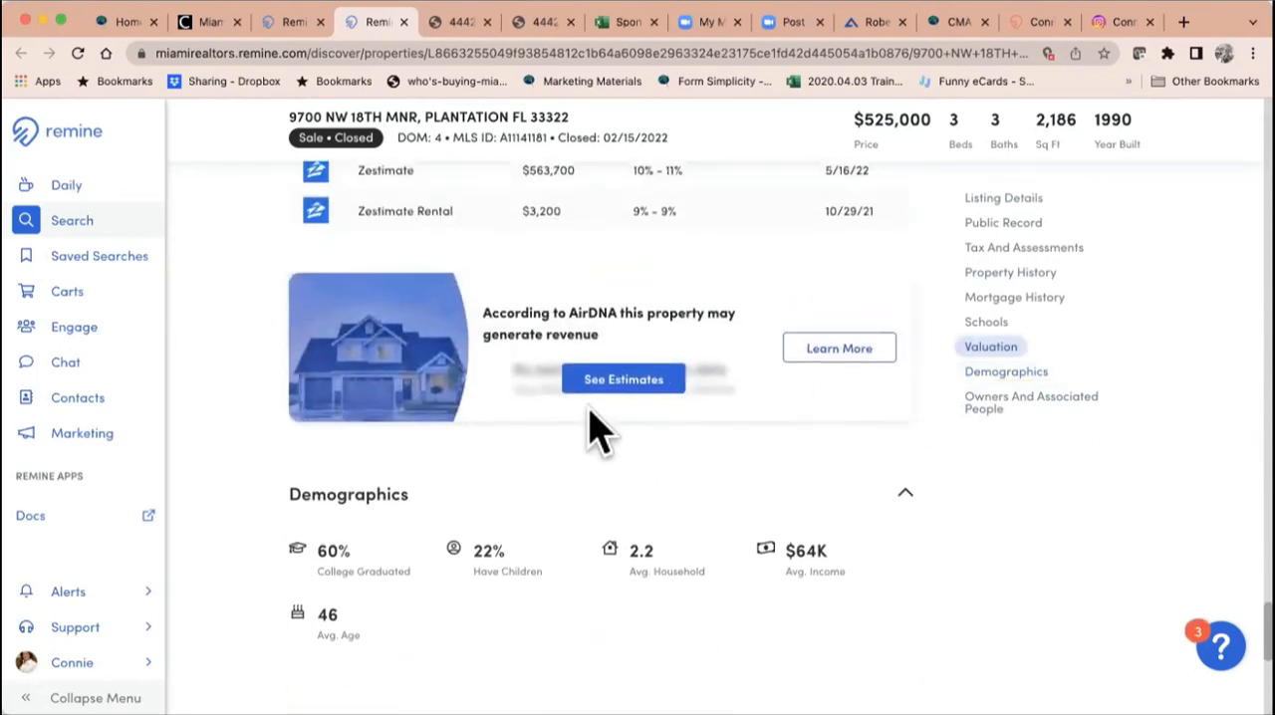
{"action": "left_click", "coordinate": [603, 383]}
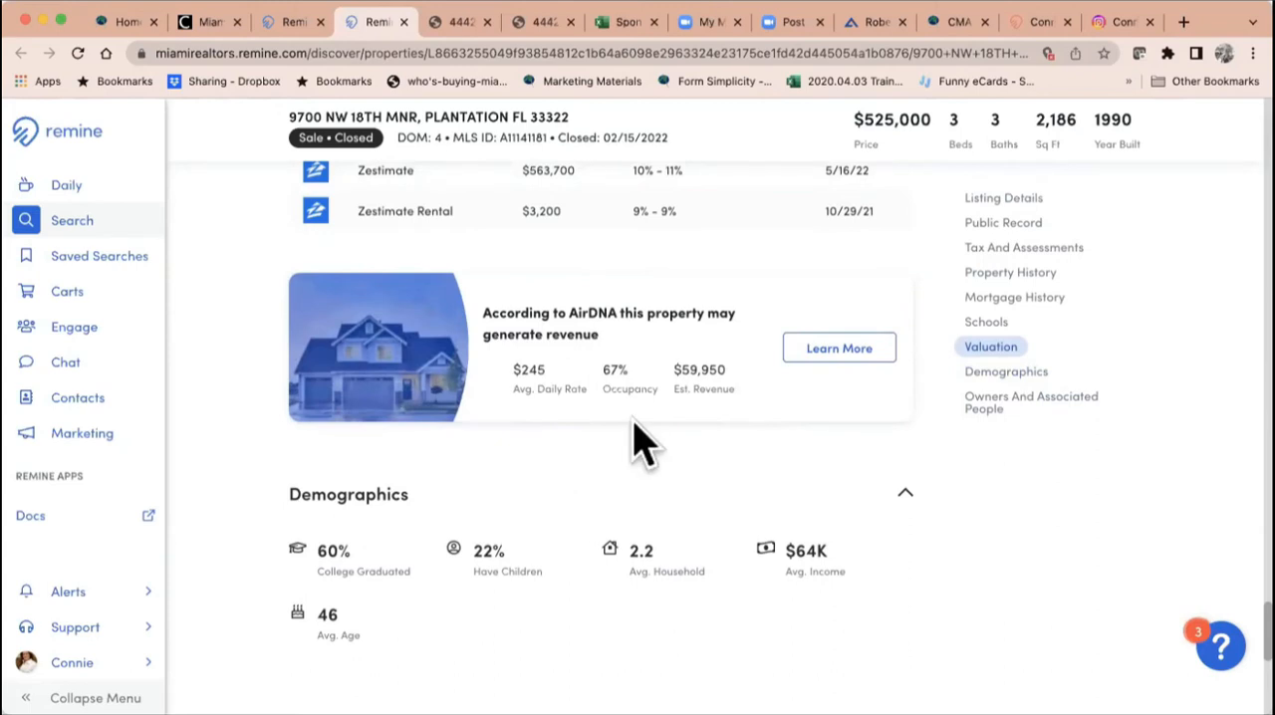
{"action": "scroll", "coordinate": [643, 443], "scroll_direction": "up", "scroll_amount": 7}
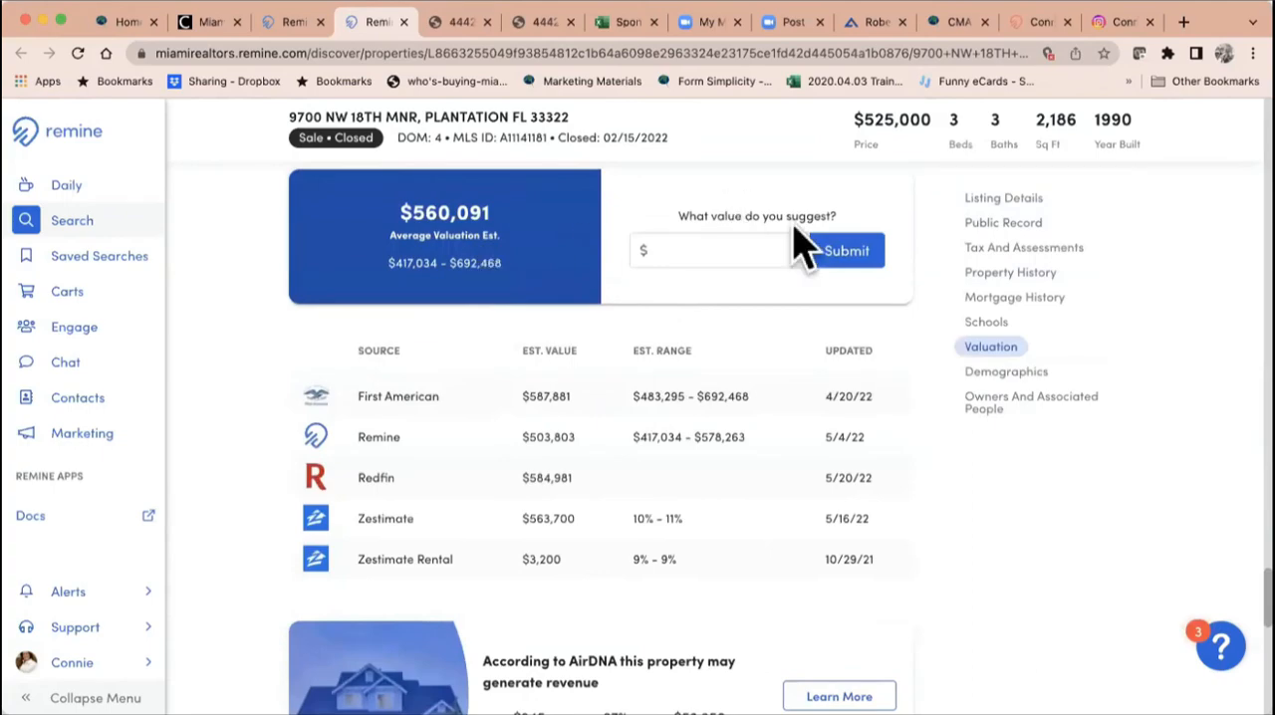
{"action": "scroll", "coordinate": [806, 247], "scroll_direction": "up", "scroll_amount": 10}
{"action": "scroll", "coordinate": [817, 249], "scroll_direction": "up", "scroll_amount": 20}
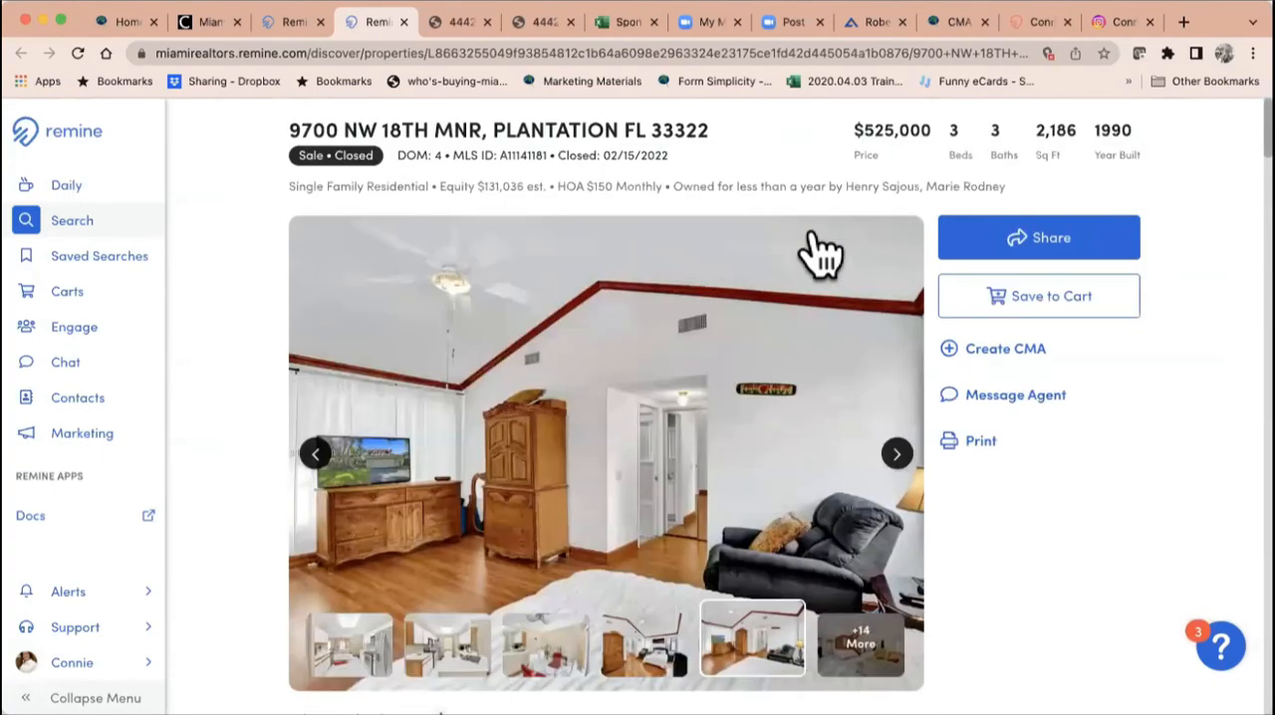
Step: Start a Remine CMA 360 for the Plantation property and set the comparables criteria to 3–4 beds and 3–4 baths
{"action": "left_click", "coordinate": [1011, 354]}
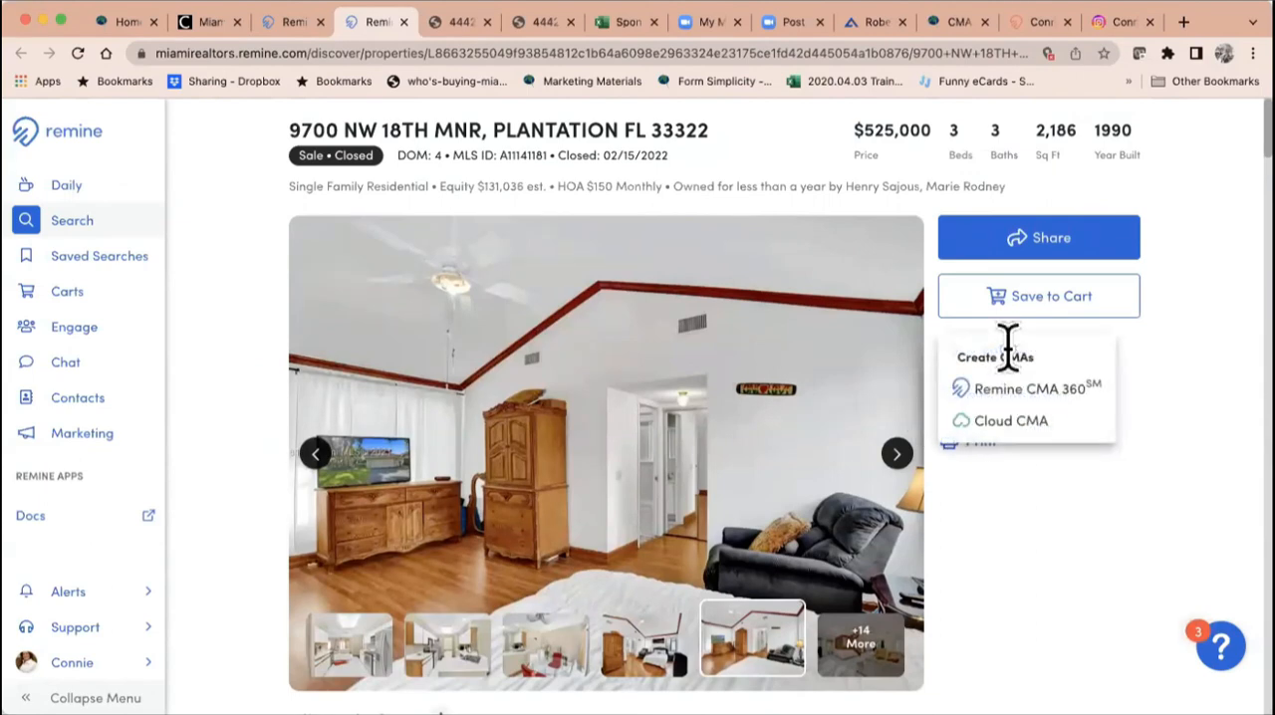
{"action": "left_click", "coordinate": [1025, 394]}
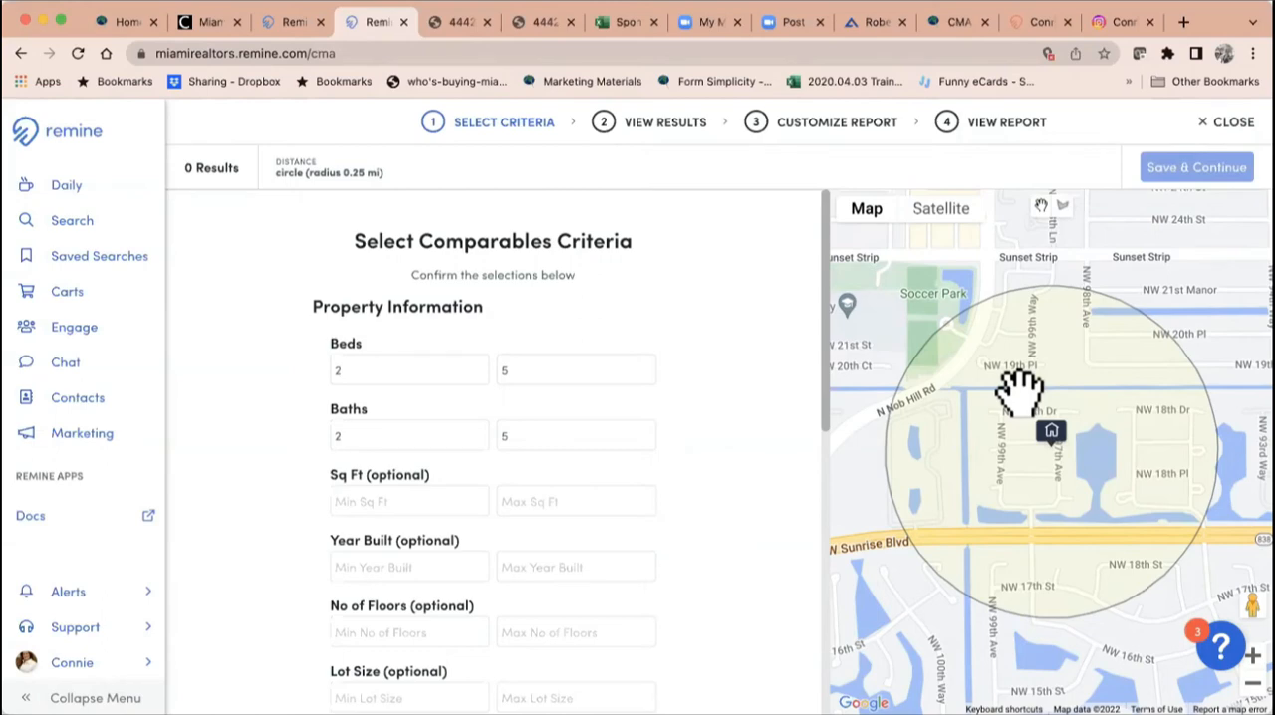
{"action": "left_click", "coordinate": [406, 368]}
{"action": "type", "text": "3"}
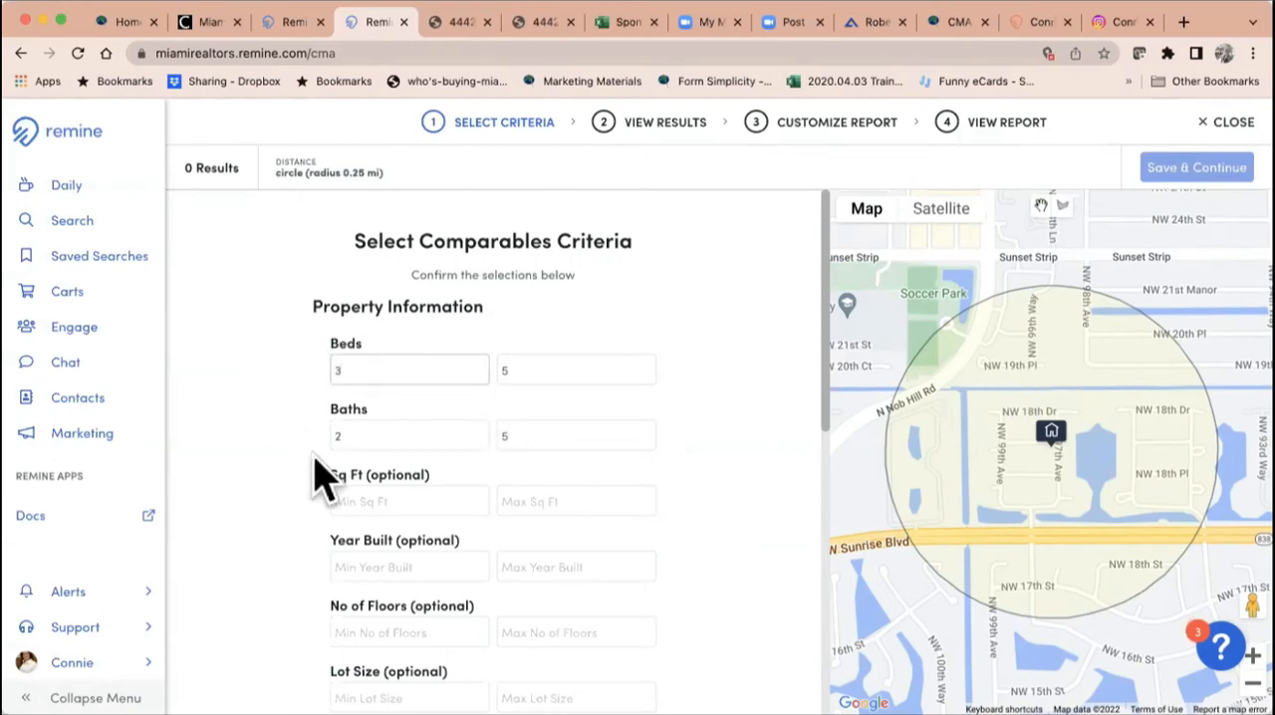
{"action": "left_click", "coordinate": [352, 435]}
{"action": "type", "text": "3"}
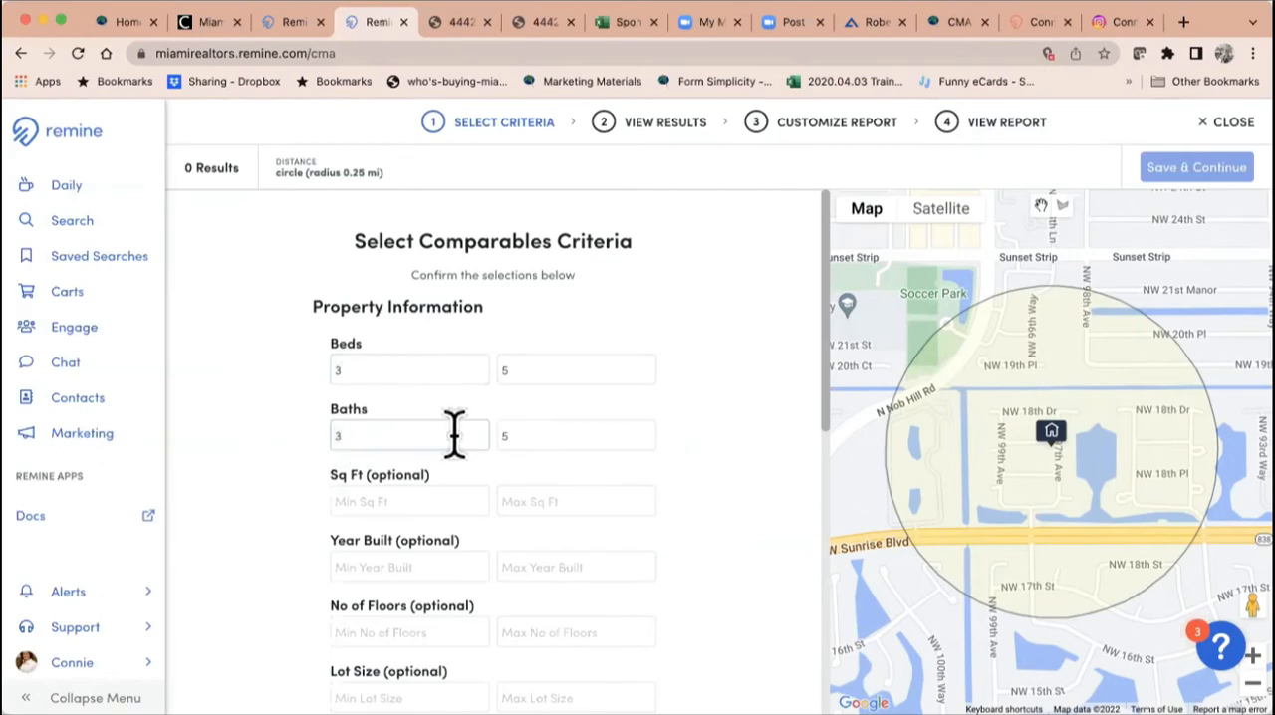
{"action": "left_click", "coordinate": [532, 370]}
{"action": "type", "text": "4"}
{"action": "left_click", "coordinate": [506, 426]}
{"action": "type", "text": "4"}
{"action": "key", "text": "Delete"}
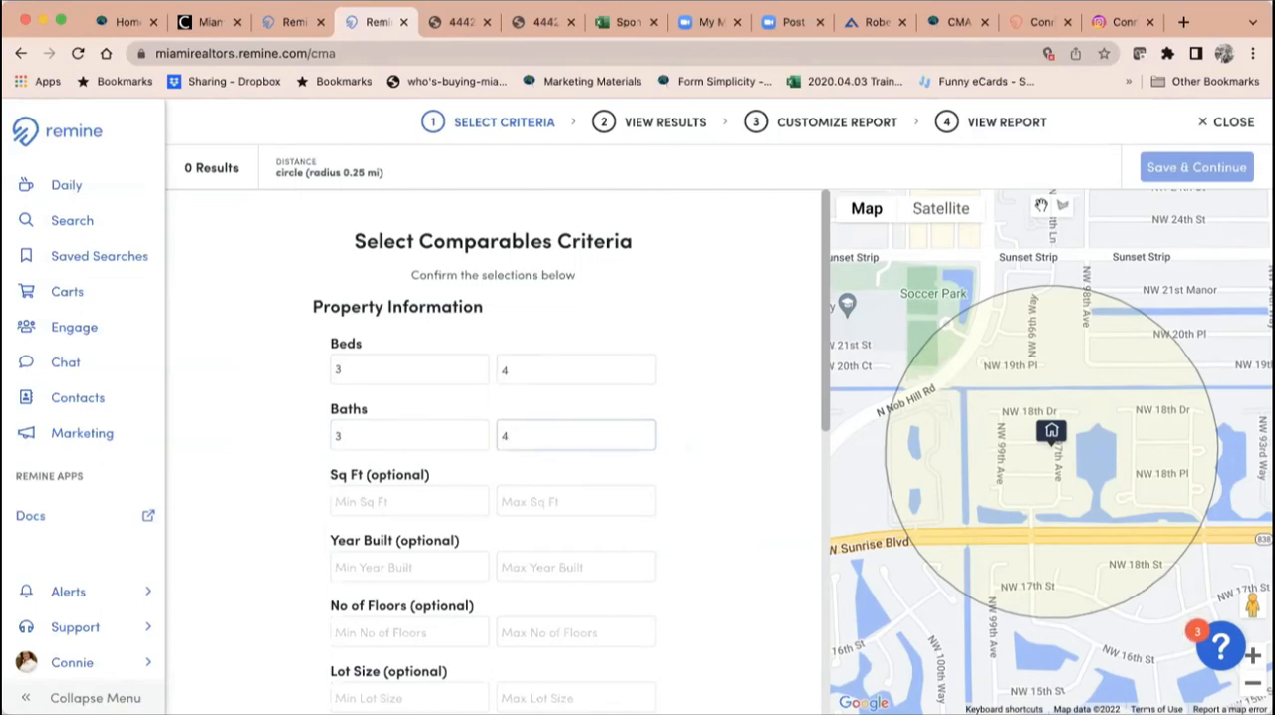
Step: Leave the comparables criteria and go back through the property details to the property search map
{"action": "left_click", "coordinate": [21, 54]}
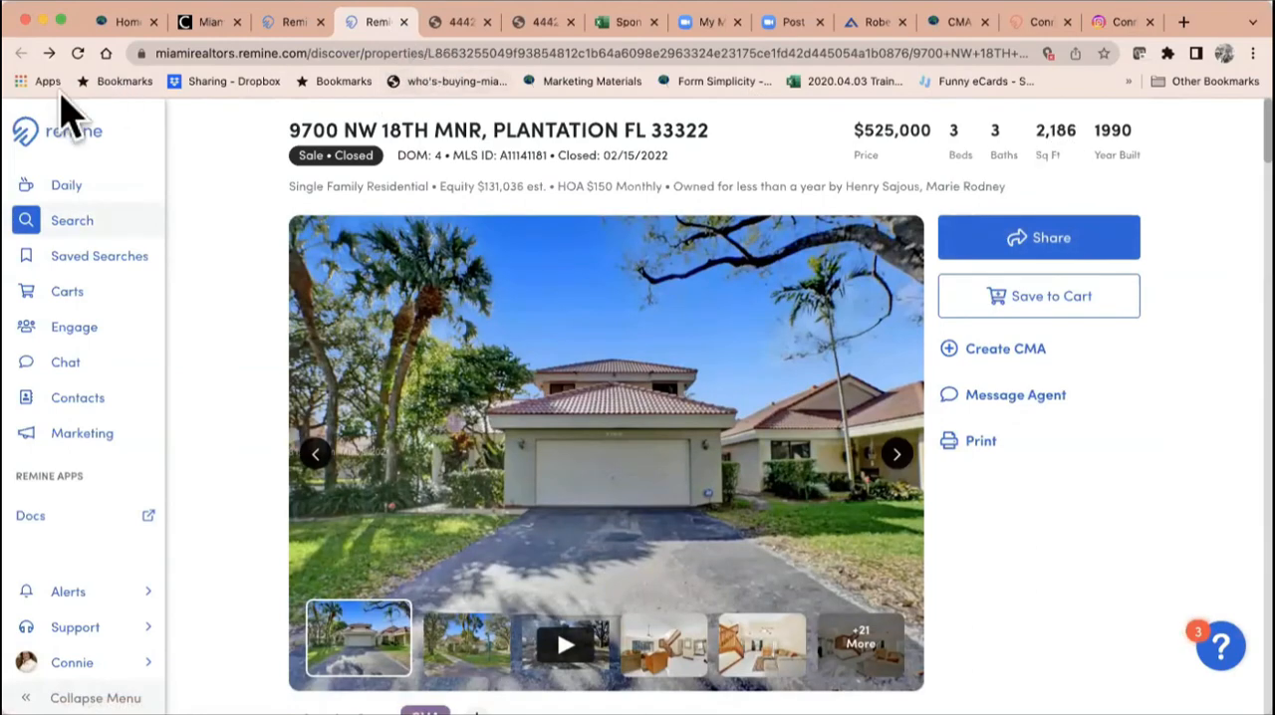
{"action": "left_click", "coordinate": [21, 54]}
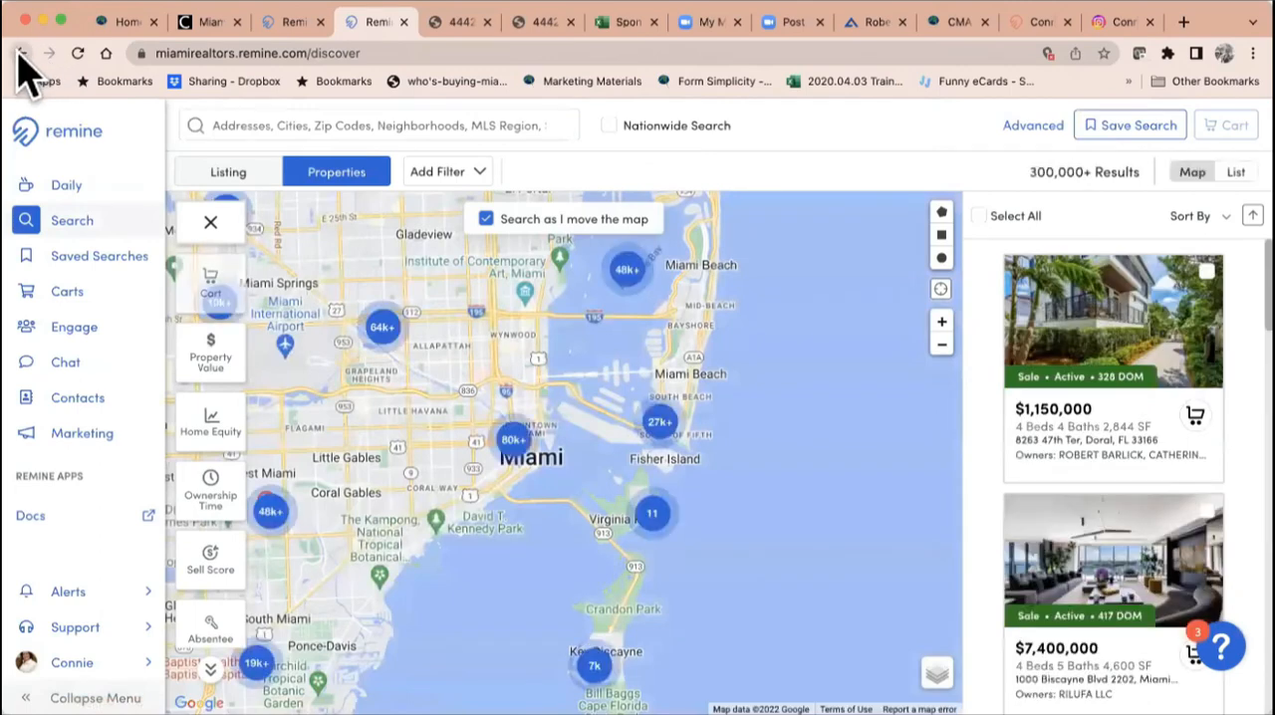
{"action": "left_click", "coordinate": [19, 53]}
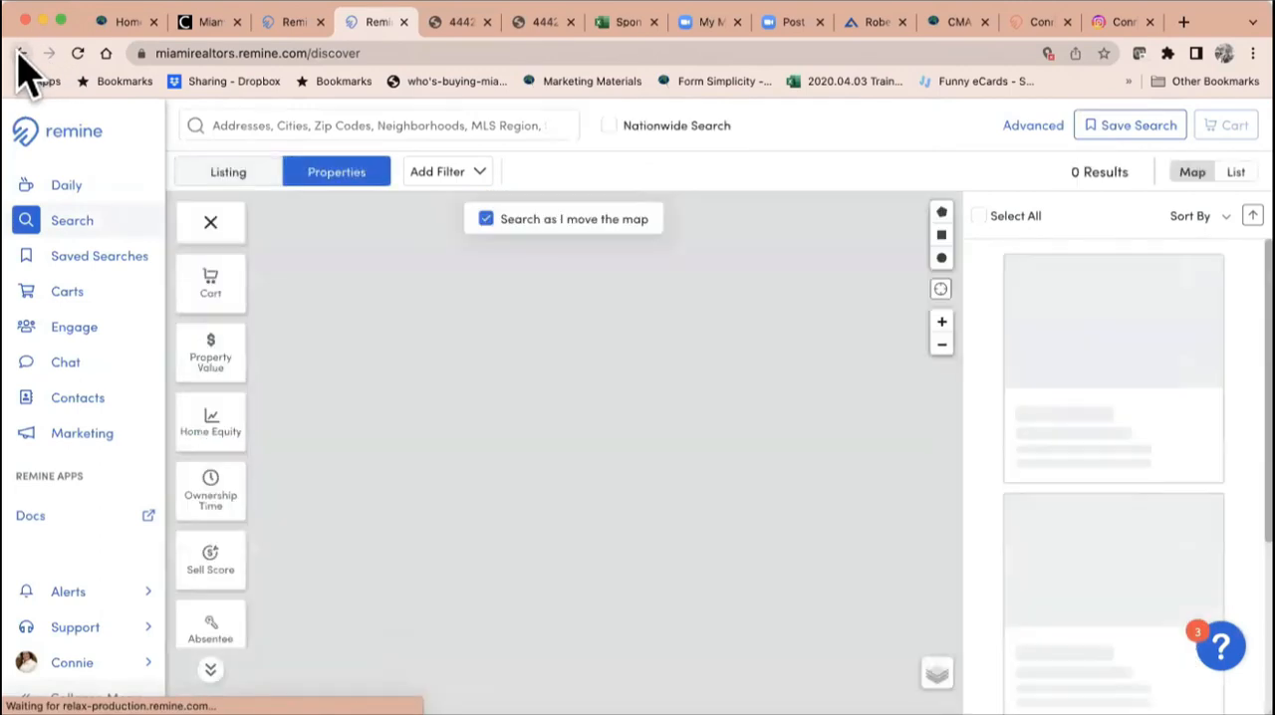
Step: Open the Plantation property's details from the recent searches and start a Remine CMA 360 for it
{"action": "left_click", "coordinate": [265, 121]}
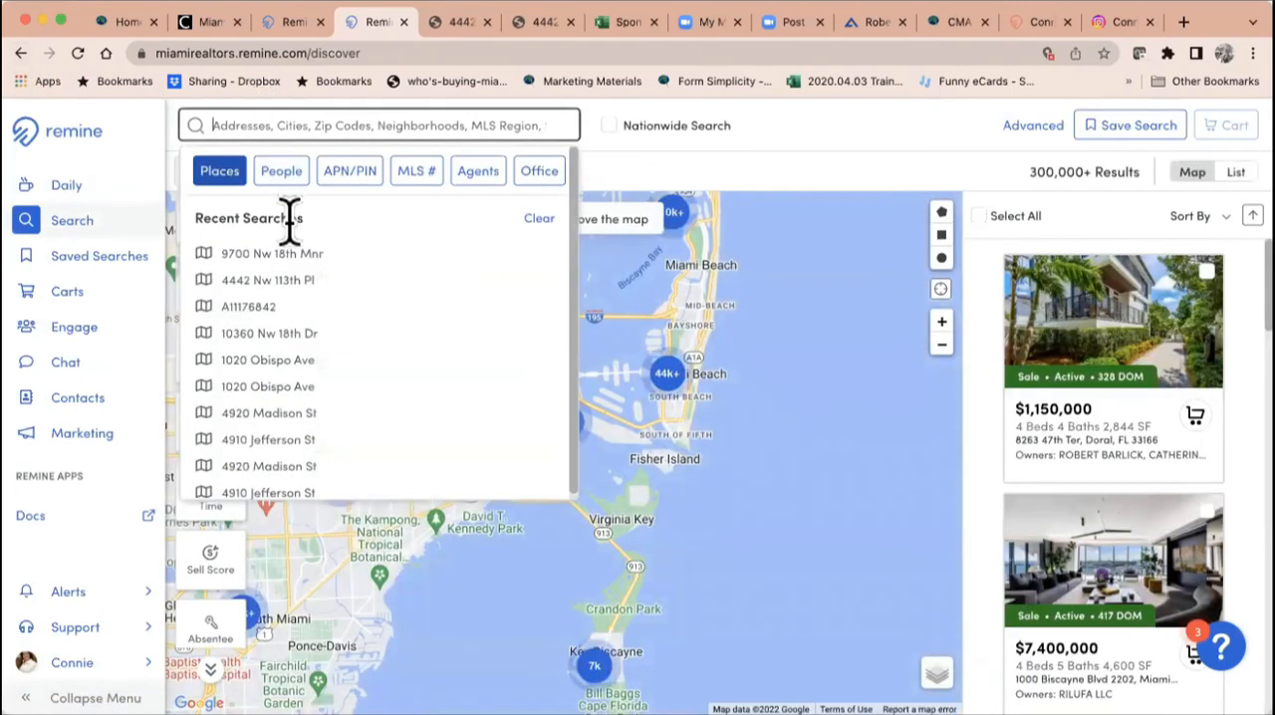
{"action": "left_click", "coordinate": [283, 257]}
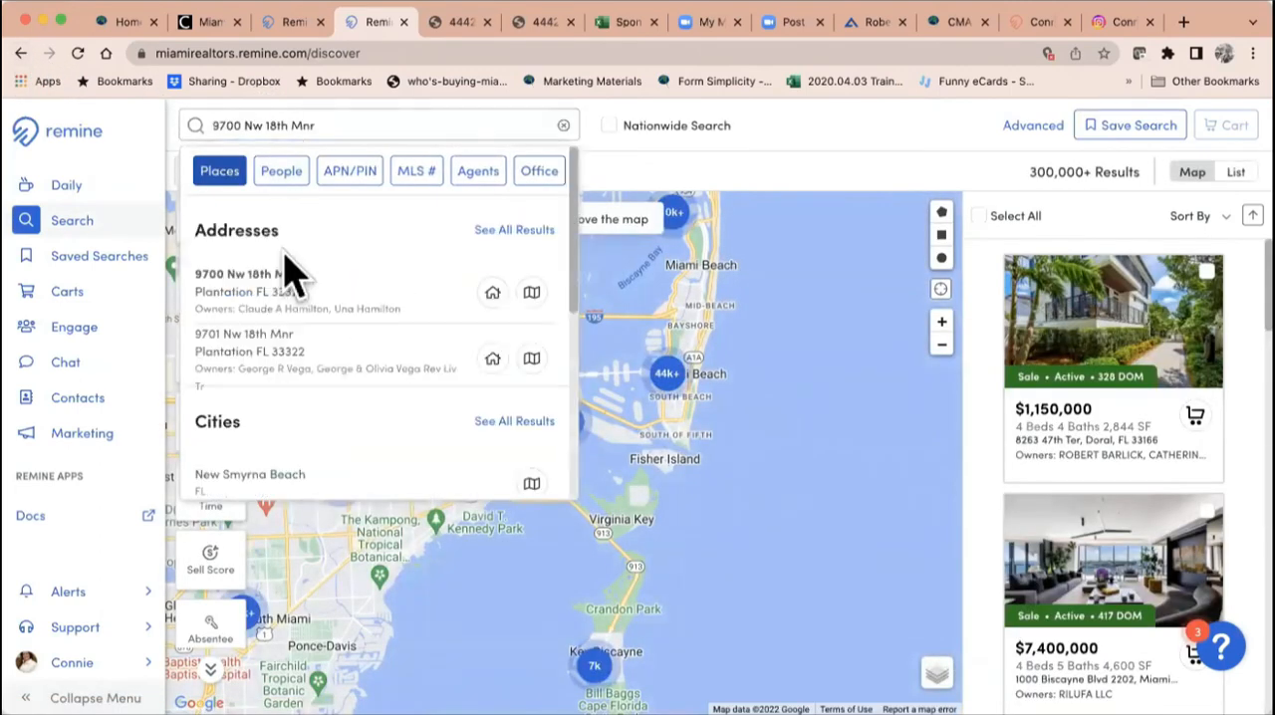
{"action": "left_click", "coordinate": [492, 293]}
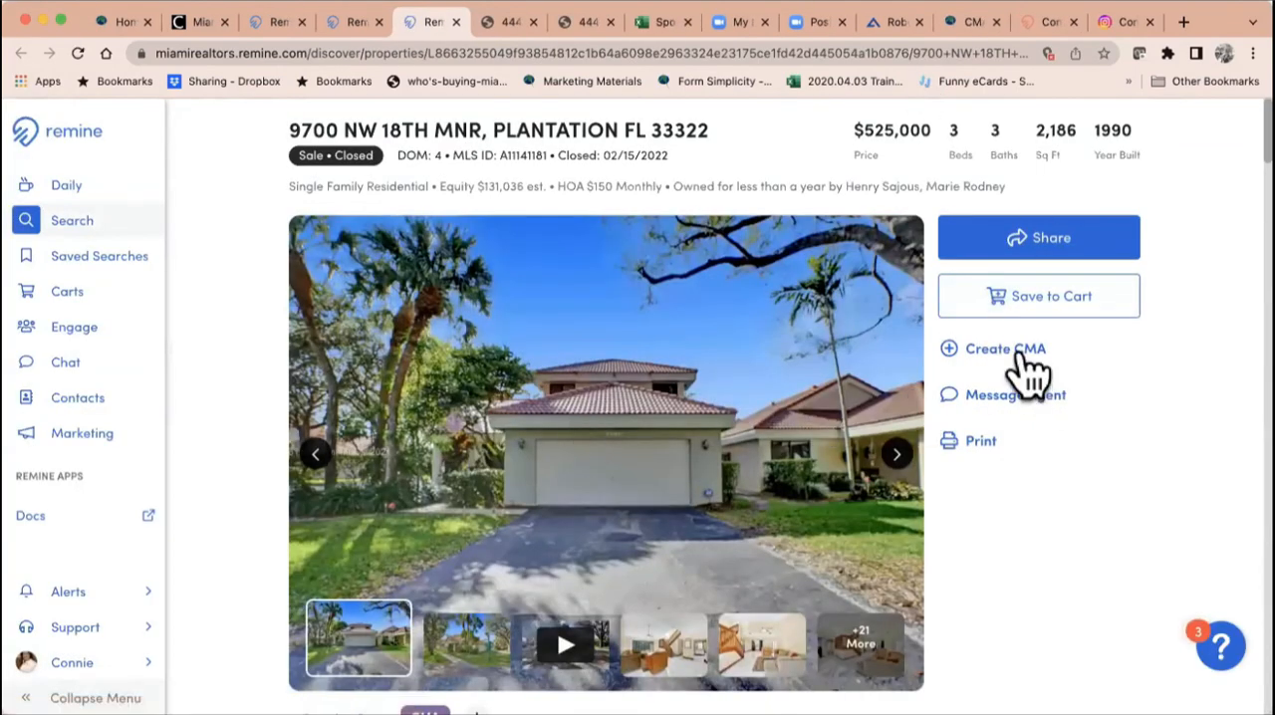
{"action": "left_click", "coordinate": [1024, 356]}
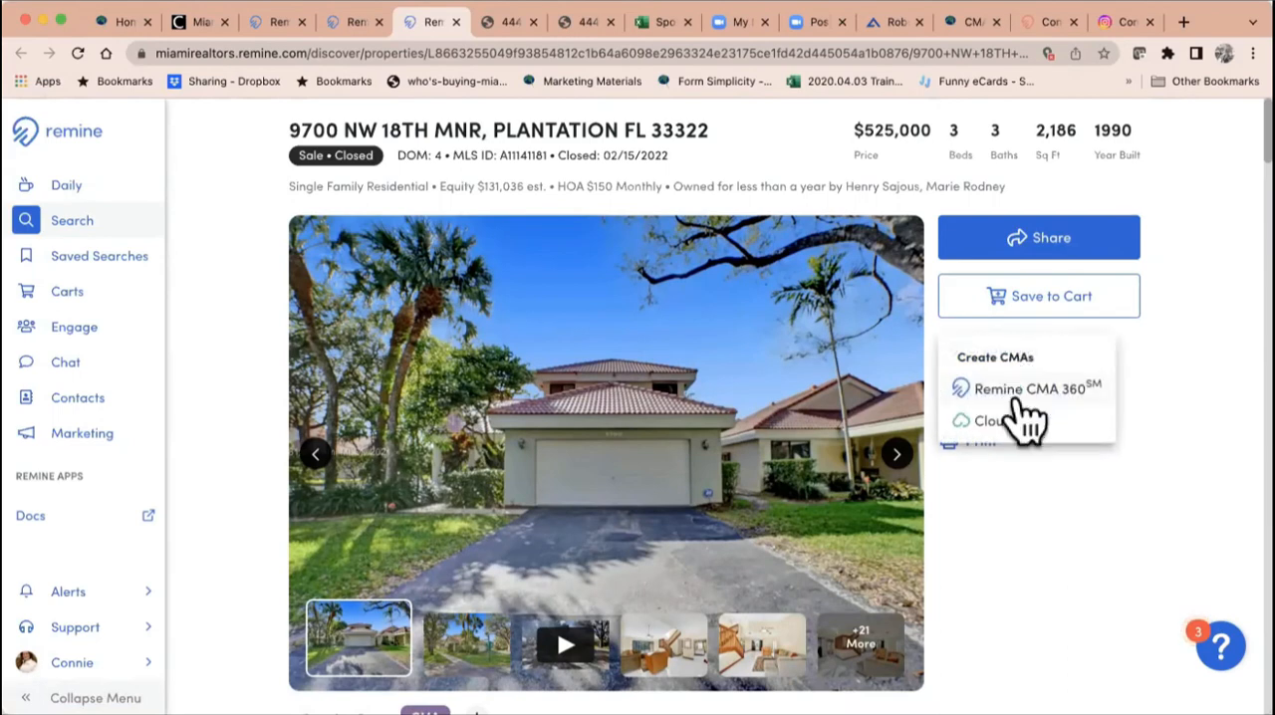
{"action": "left_click", "coordinate": [1018, 393]}
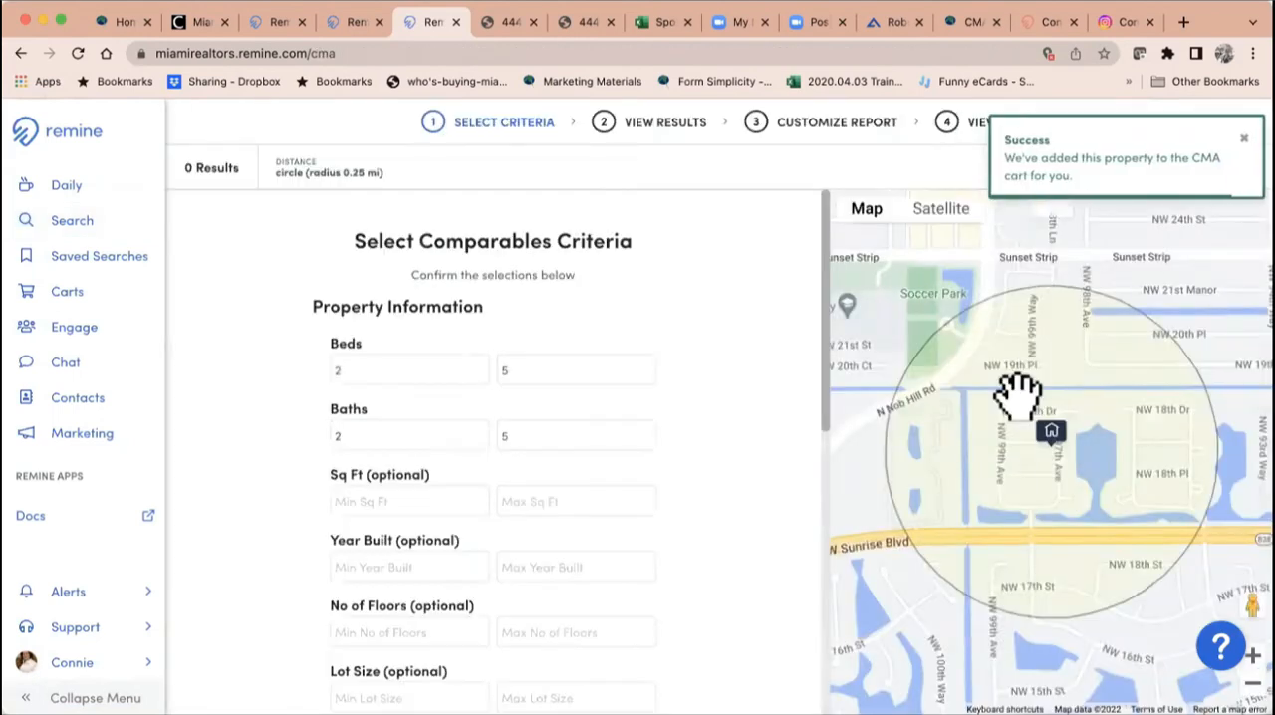
Step: Set the comparables criteria to 3–4 beds and 3–4 baths
{"action": "left_click", "coordinate": [364, 369]}
{"action": "type", "text": "3"}
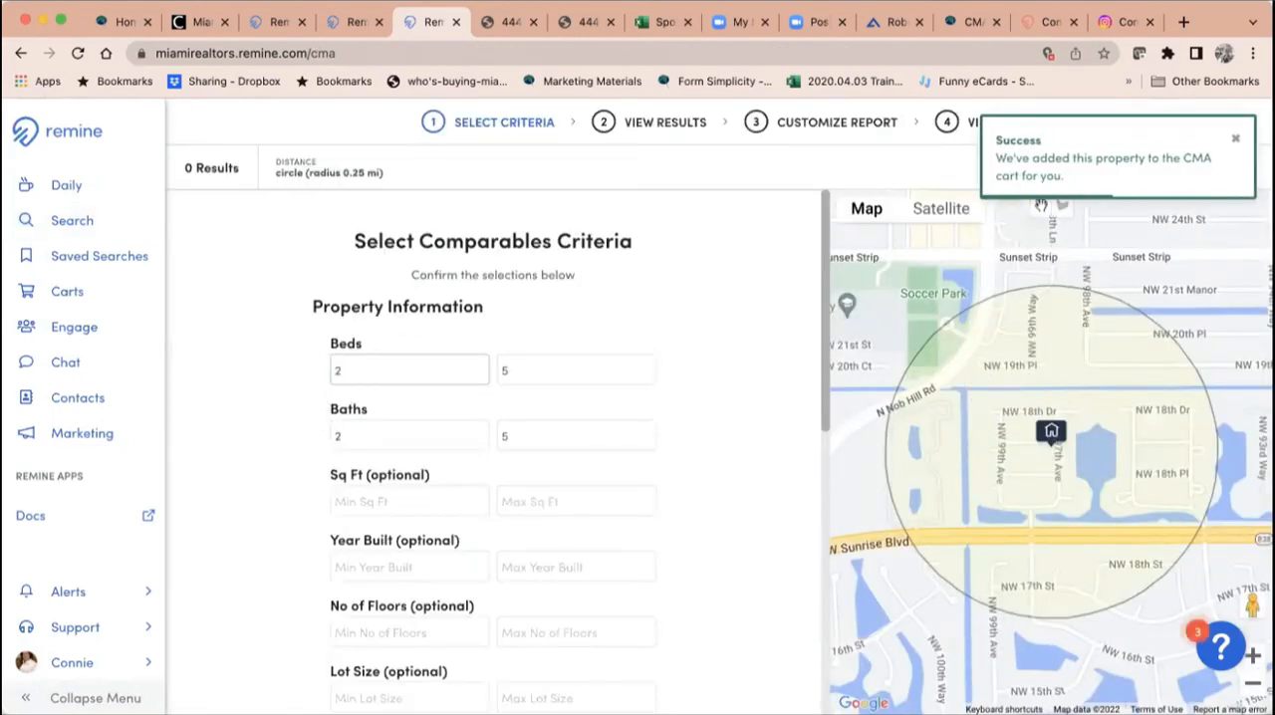
{"action": "key", "text": "BackSpace"}
{"action": "key", "text": "BackSpace"}
{"action": "type", "text": "3"}
{"action": "left_click", "coordinate": [501, 371]}
{"action": "type", "text": "4"}
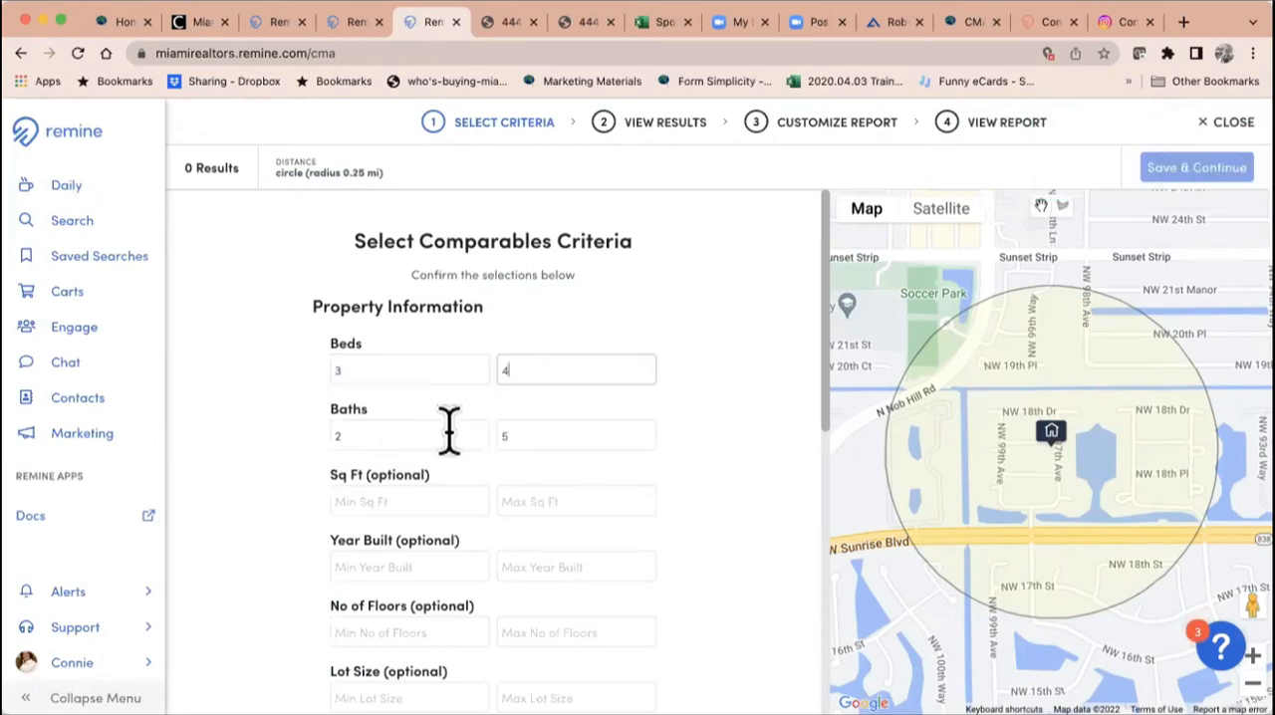
{"action": "double_click", "coordinate": [333, 435]}
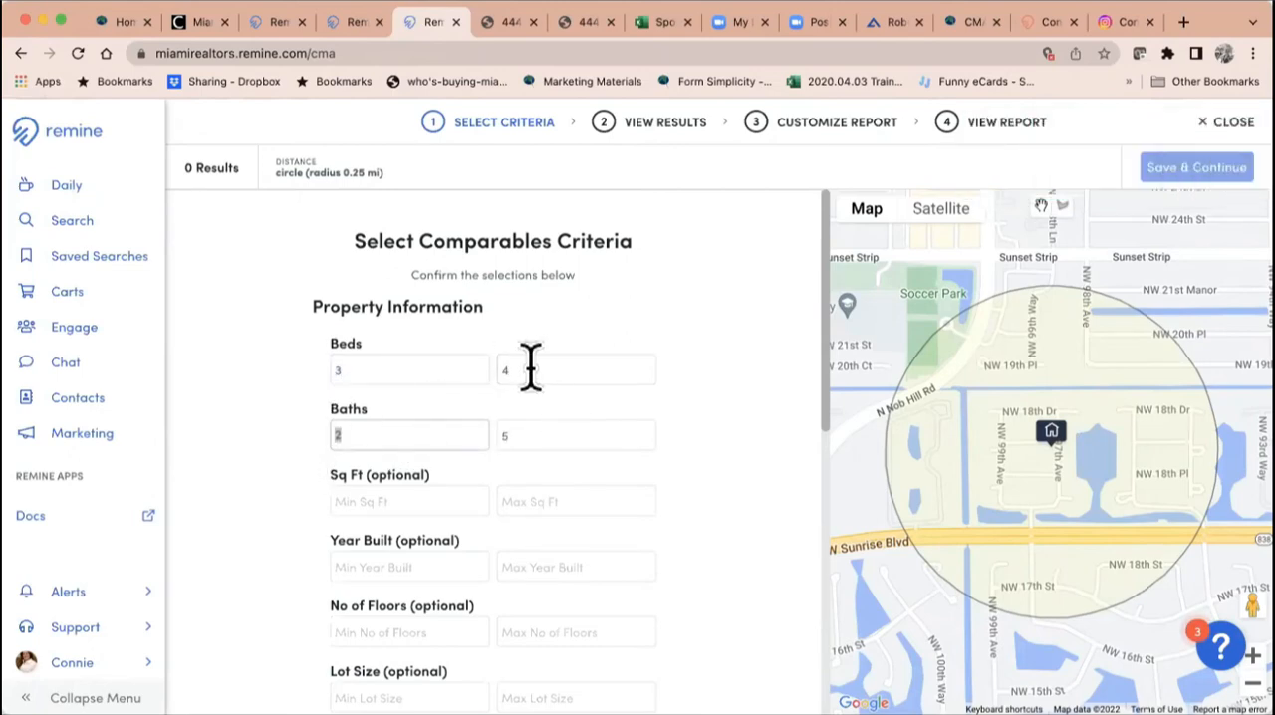
{"action": "type", "text": "3"}
{"action": "double_click", "coordinate": [504, 435]}
{"action": "type", "text": "4"}
Step: Limit the comparables to 1800–2600 square feet and run the search with the default sold time frame and distance
{"action": "left_click", "coordinate": [443, 501]}
{"action": "type", "text": "1800"}
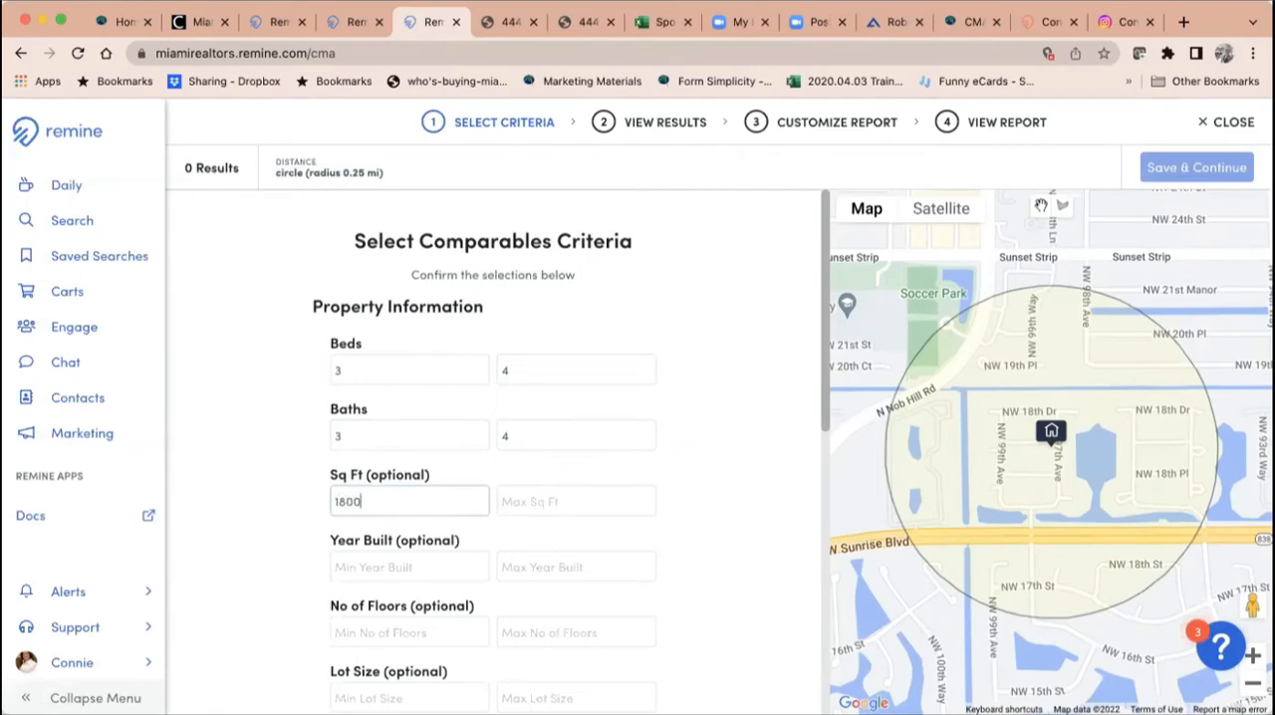
{"action": "left_click", "coordinate": [527, 501]}
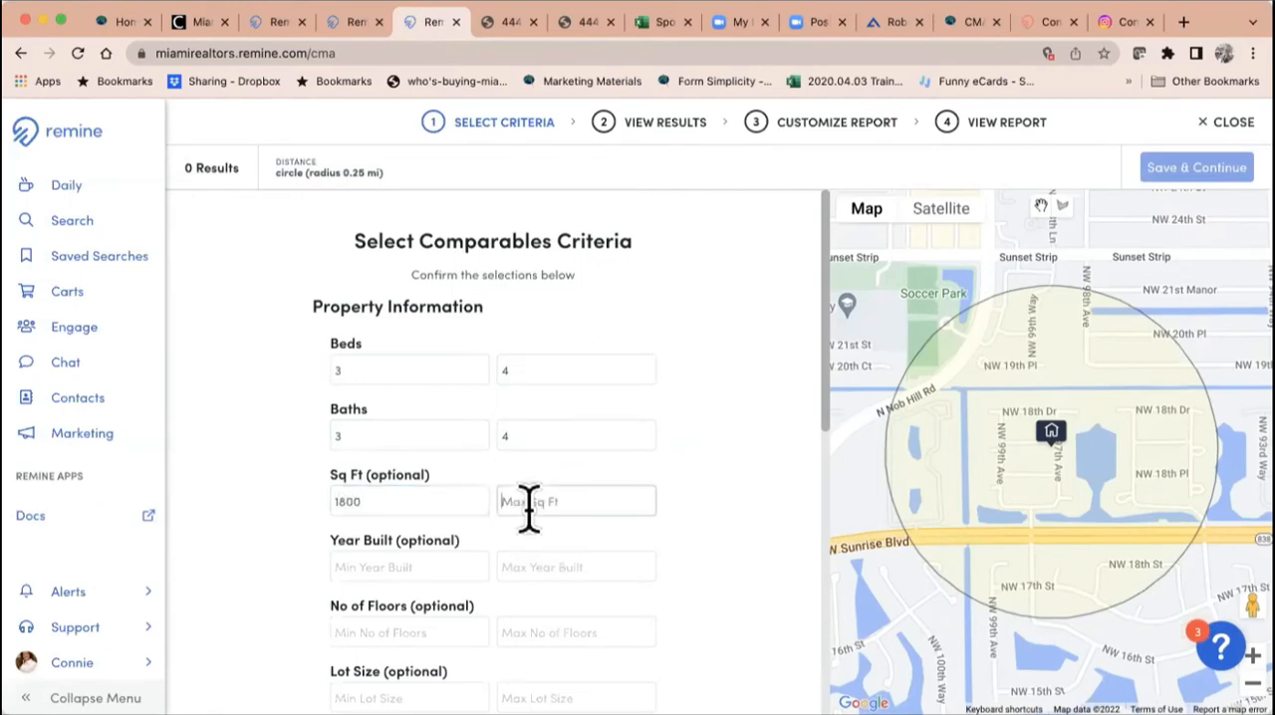
{"action": "type", "text": "2600"}
{"action": "scroll", "coordinate": [592, 556], "scroll_direction": "down", "scroll_amount": 5}
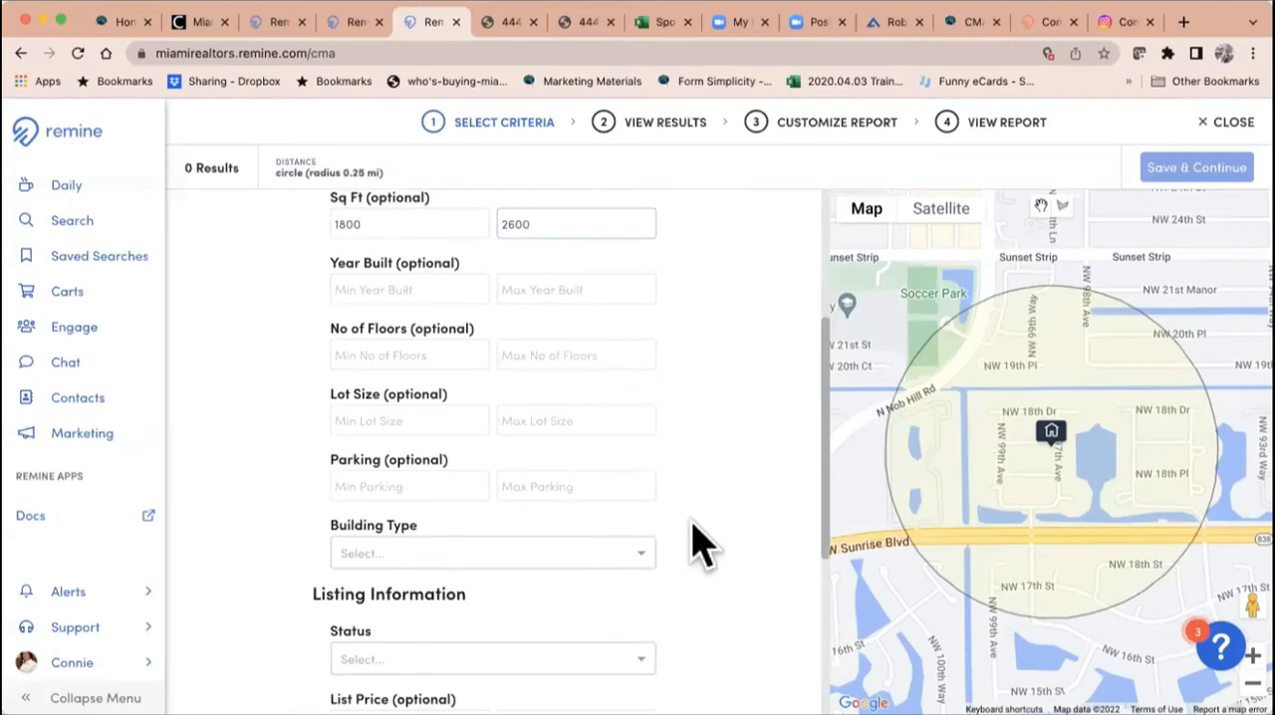
{"action": "scroll", "coordinate": [694, 544], "scroll_direction": "down", "scroll_amount": 5}
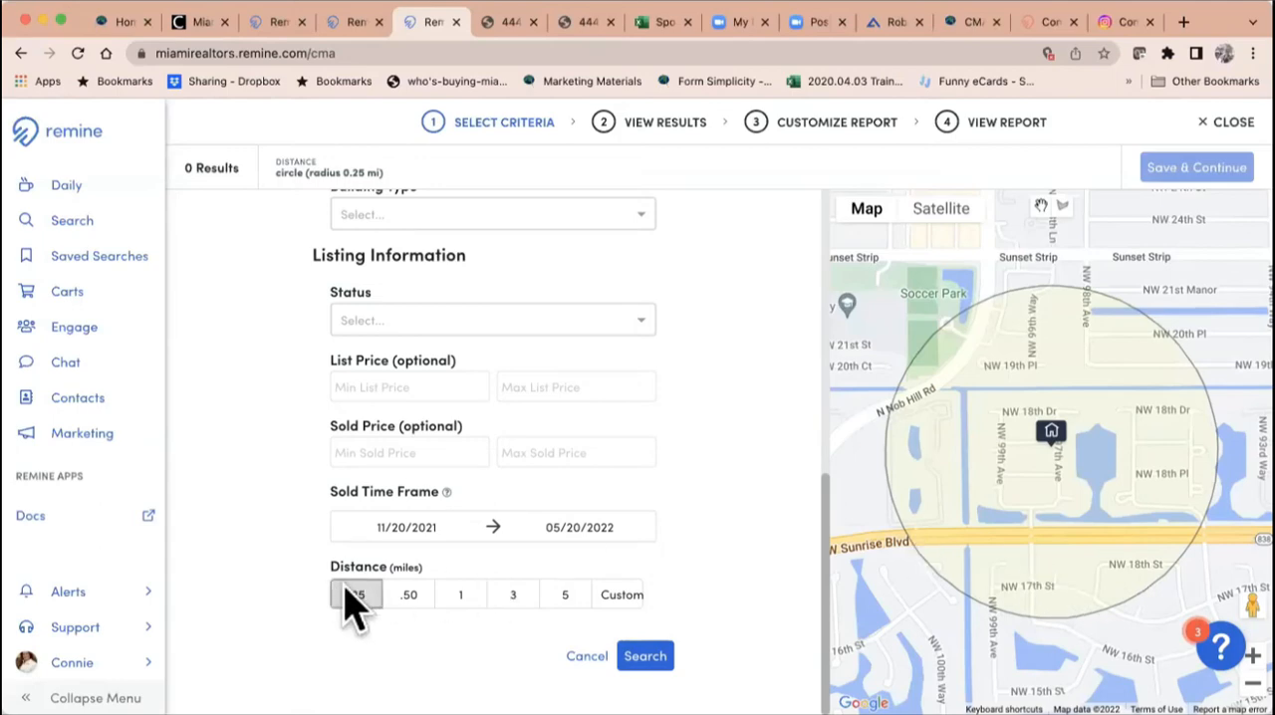
{"action": "left_click", "coordinate": [645, 656]}
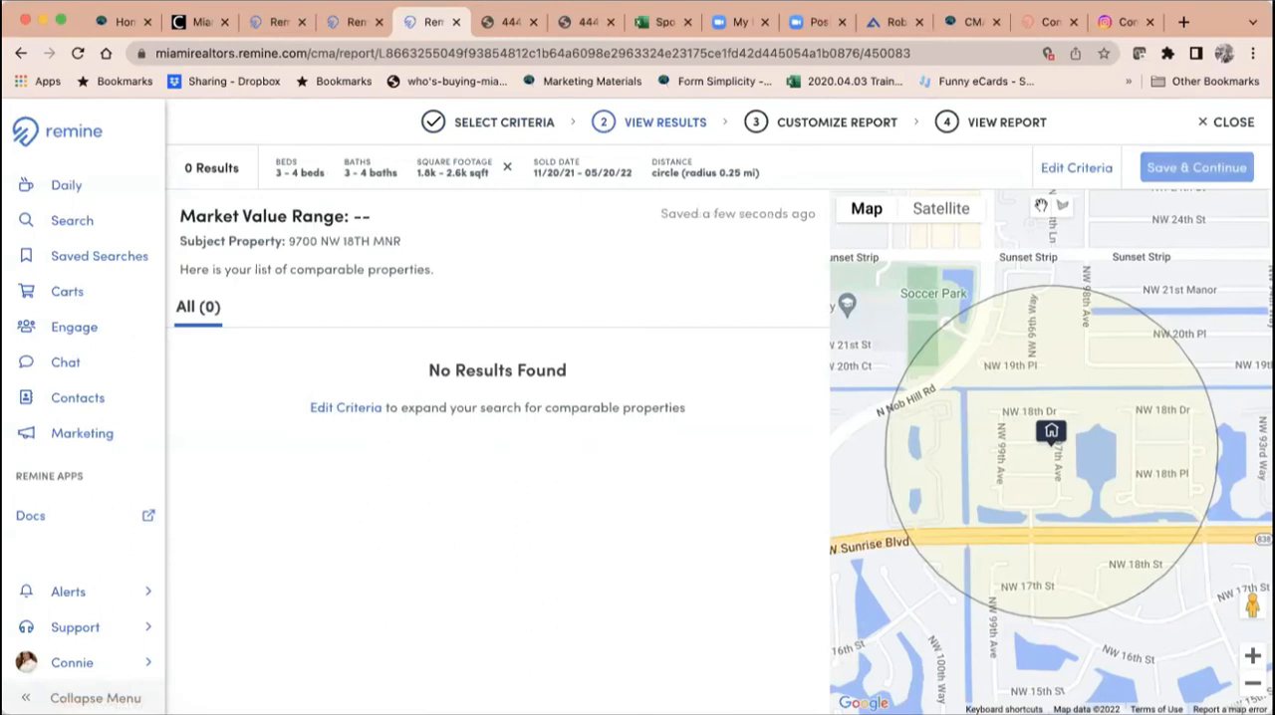
Step: Edit the comparables criteria to widen the search distance to .50 miles and apply it
{"action": "left_click", "coordinate": [1074, 171]}
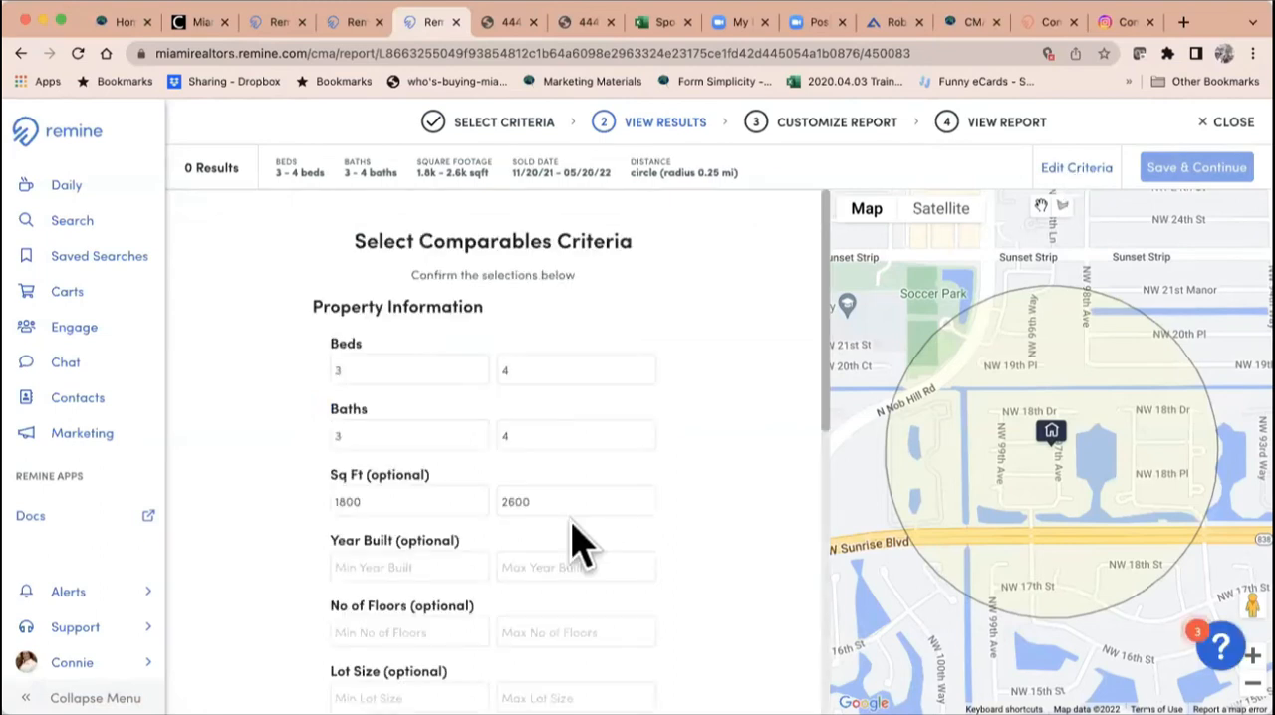
{"action": "scroll", "coordinate": [581, 543], "scroll_direction": "down", "scroll_amount": 5}
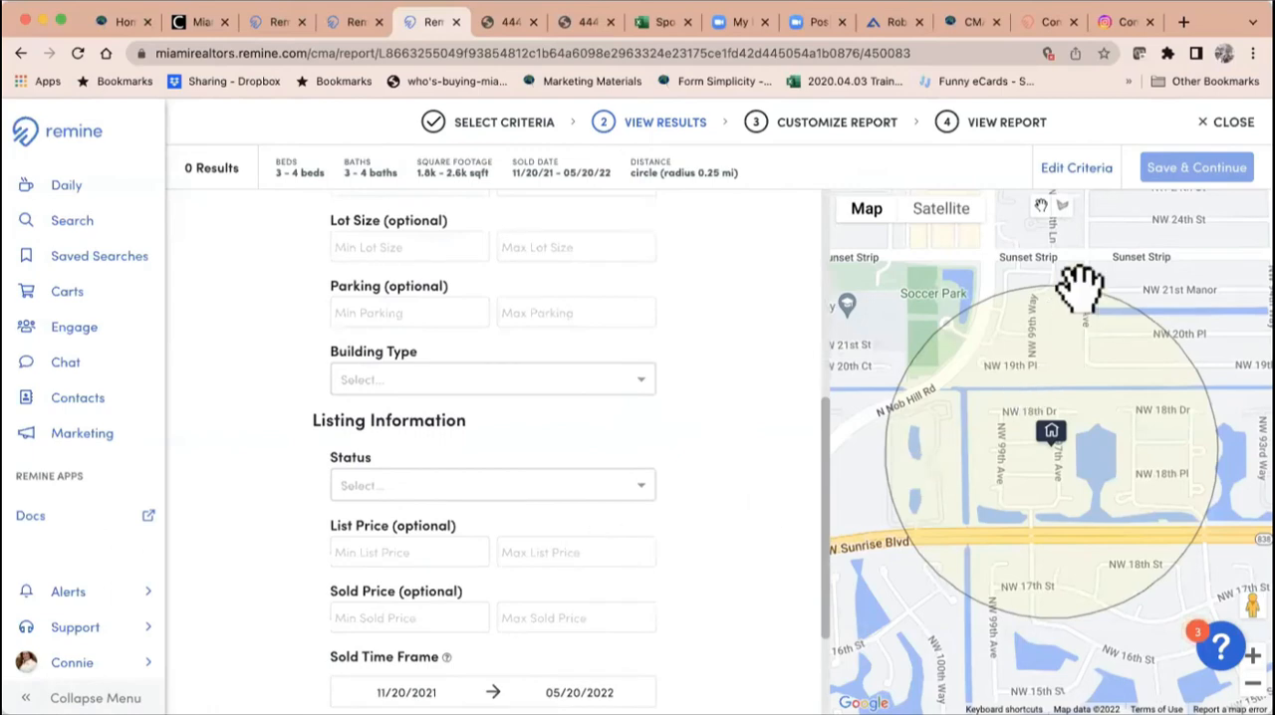
{"action": "scroll", "coordinate": [563, 597], "scroll_direction": "down", "scroll_amount": 1}
{"action": "scroll", "coordinate": [562, 597], "scroll_direction": "down", "scroll_amount": 1}
{"action": "left_click", "coordinate": [410, 598]}
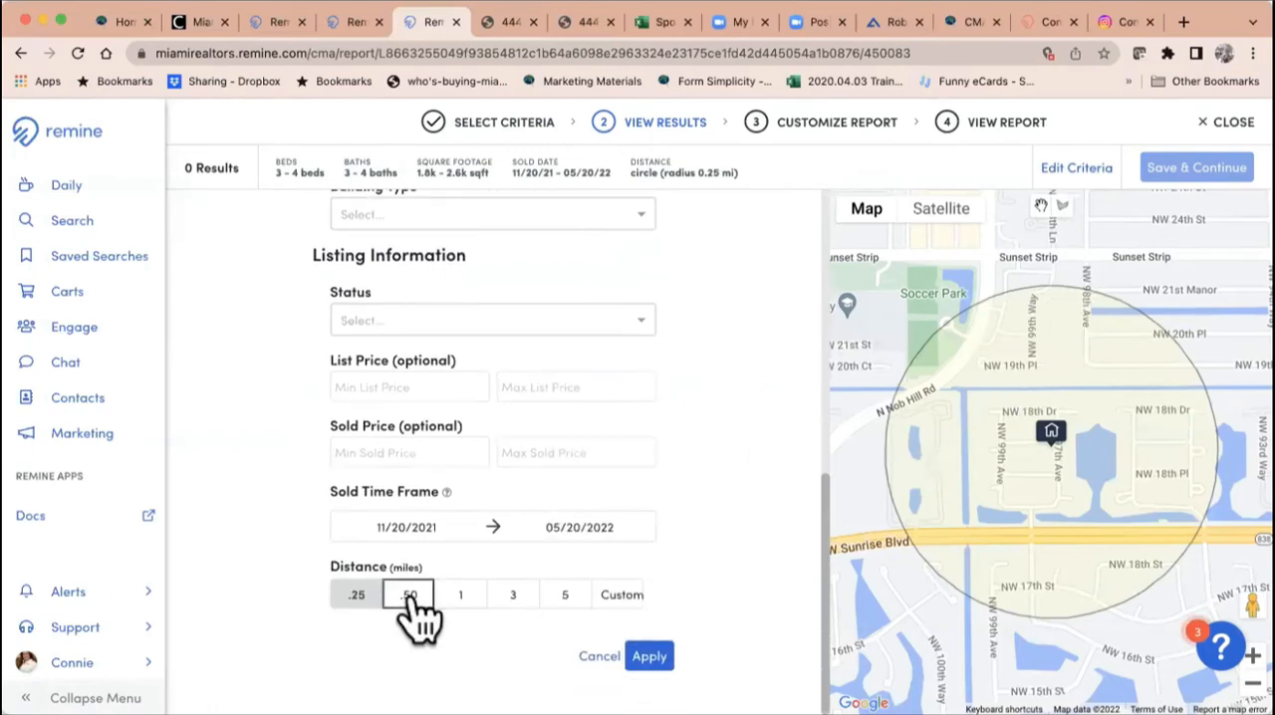
{"action": "left_click", "coordinate": [648, 656]}
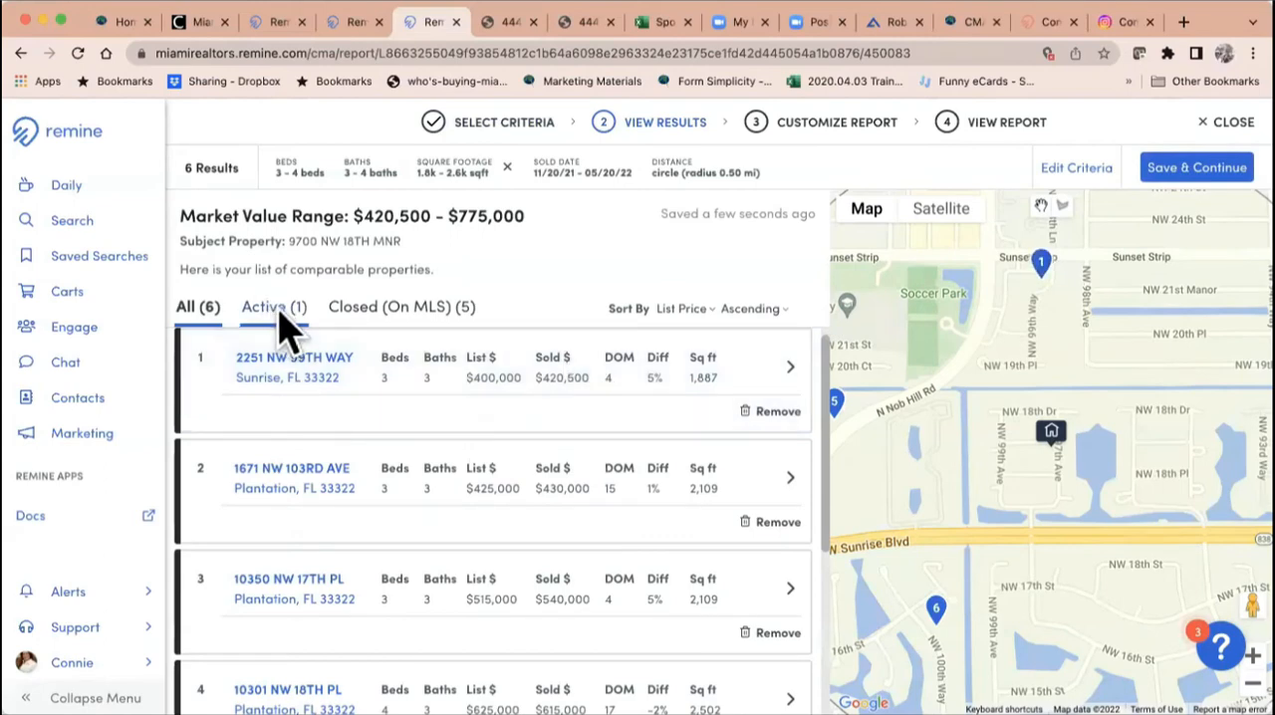
Step: Review the closed MLS comparables and compare their map locations with the subject property
{"action": "left_click", "coordinate": [416, 328]}
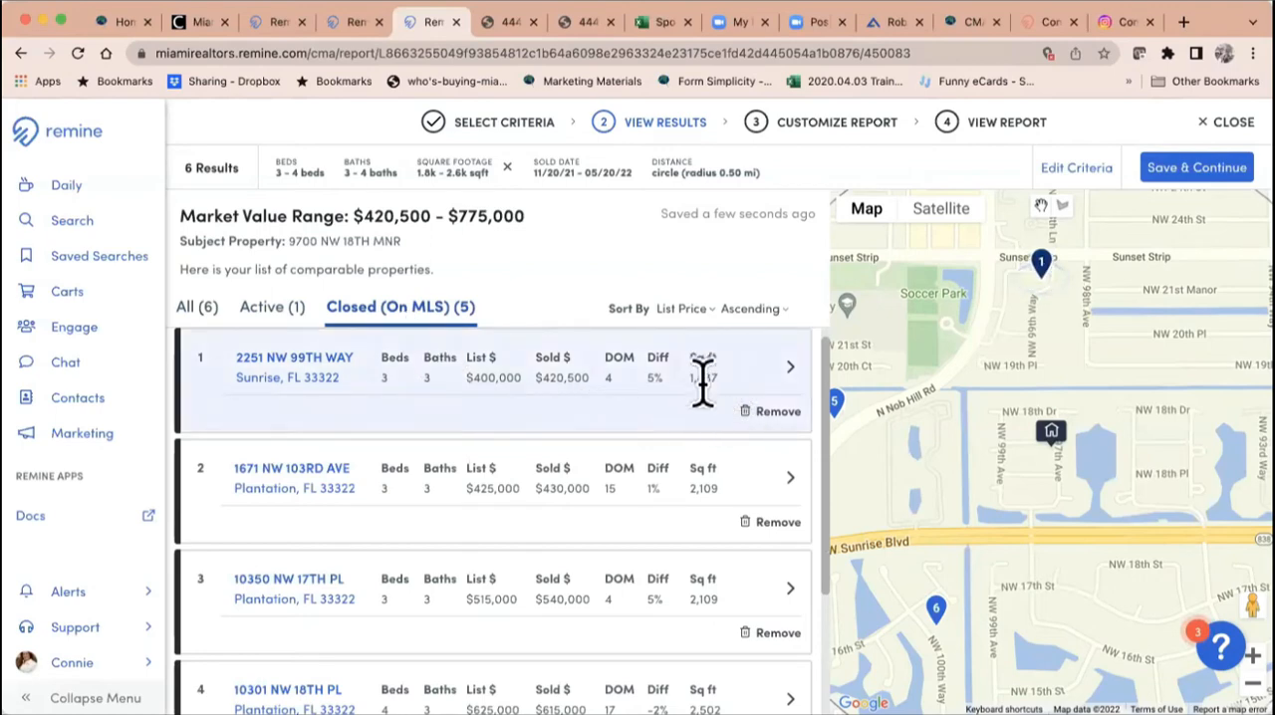
{"action": "scroll", "coordinate": [713, 411], "scroll_direction": "down", "scroll_amount": 2}
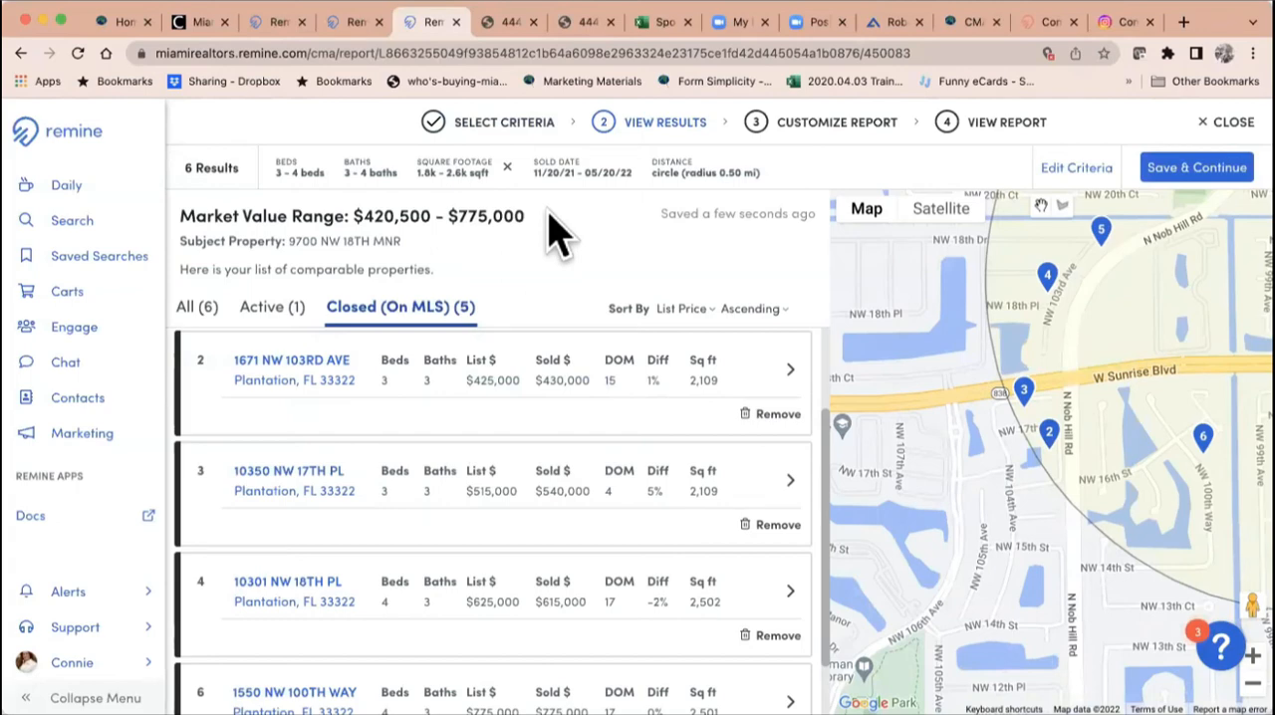
{"action": "scroll", "coordinate": [583, 249], "scroll_direction": "down", "scroll_amount": 1}
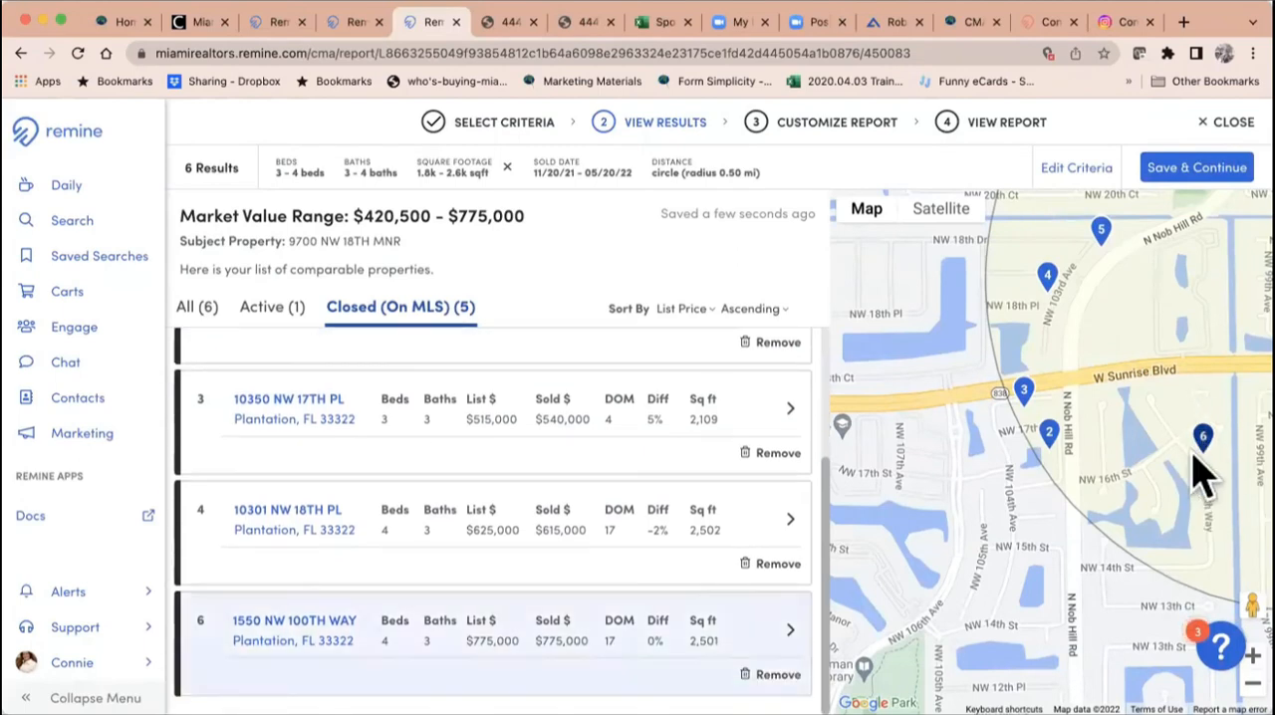
{"action": "left_click_drag", "start_coordinate": [1142, 456], "coordinate": [942, 524]}
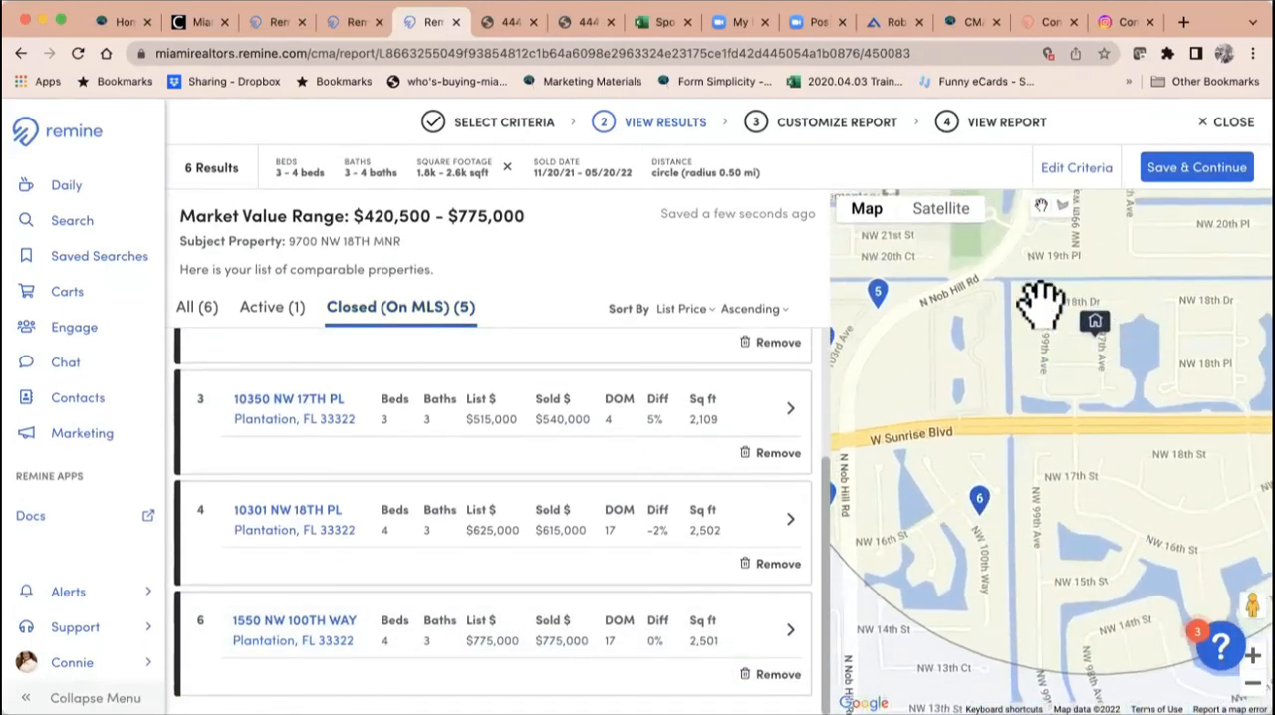
{"action": "mouse_move", "coordinate": [1166, 339]}
{"action": "left_mouse_down"}
{"action": "mouse_move", "coordinate": [1075, 498]}
{"action": "mouse_move", "coordinate": [1039, 521]}
{"action": "left_mouse_up"}
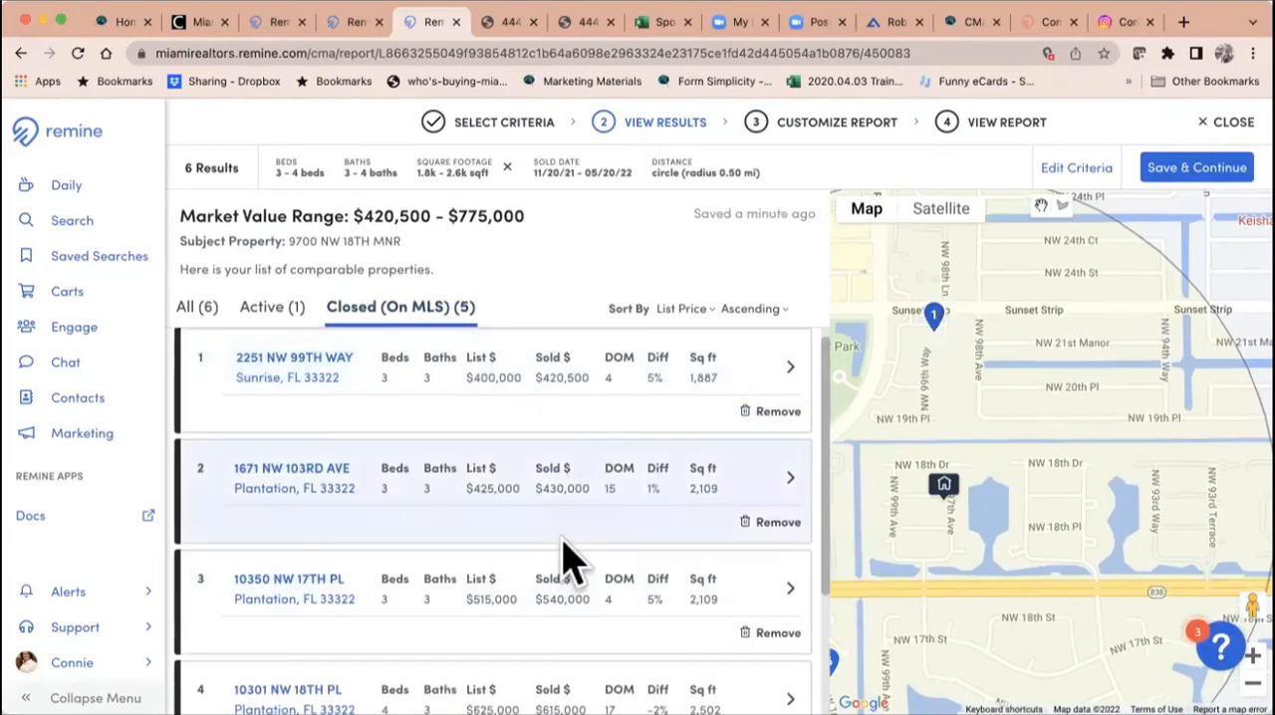
{"action": "scroll", "coordinate": [564, 562], "scroll_direction": "down", "scroll_amount": 3}
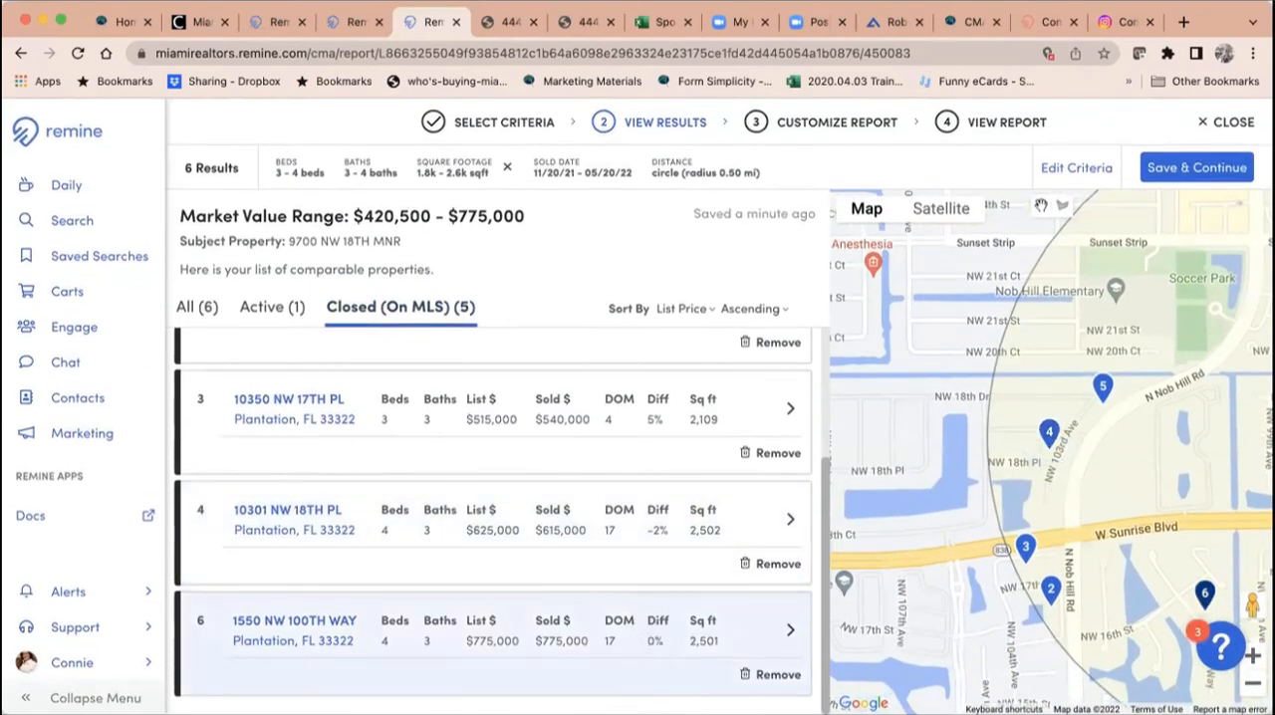
{"action": "scroll", "coordinate": [663, 628], "scroll_direction": "up", "scroll_amount": 4}
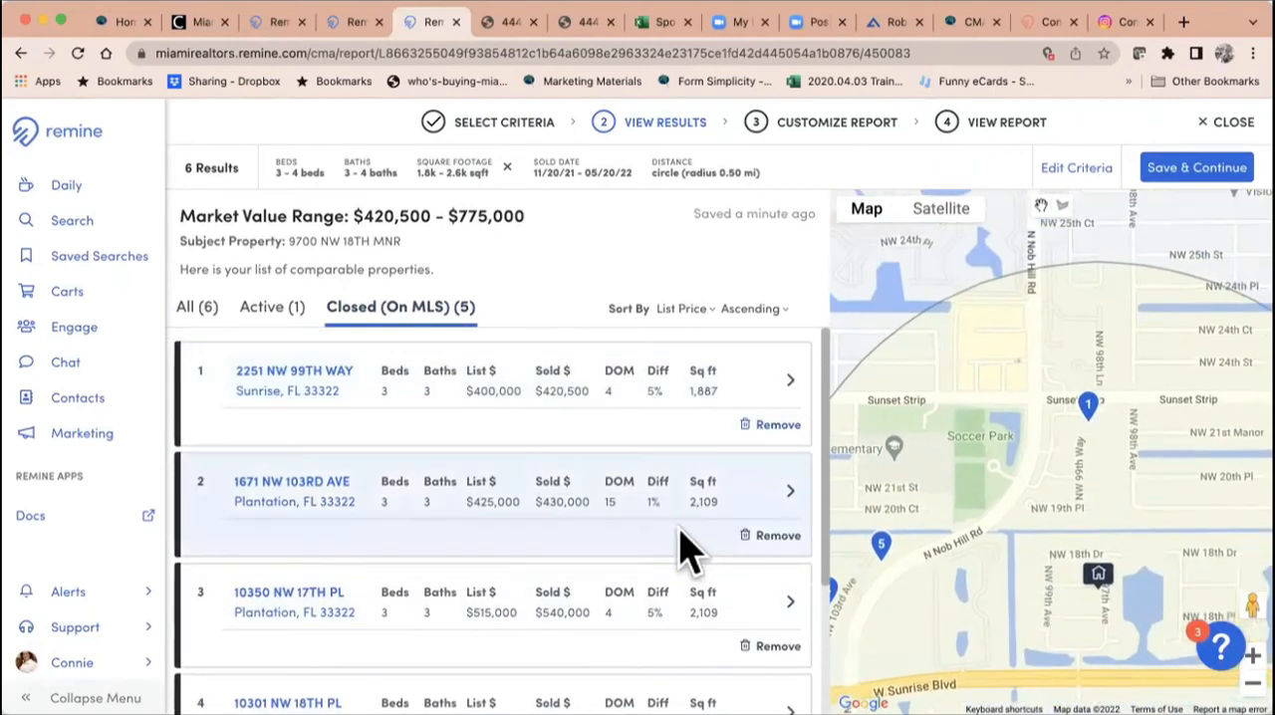
Step: Remove the two four-bedroom closed comparables, numbers 6 and 4, from the CMA
{"action": "scroll", "coordinate": [683, 547], "scroll_direction": "down", "scroll_amount": 2}
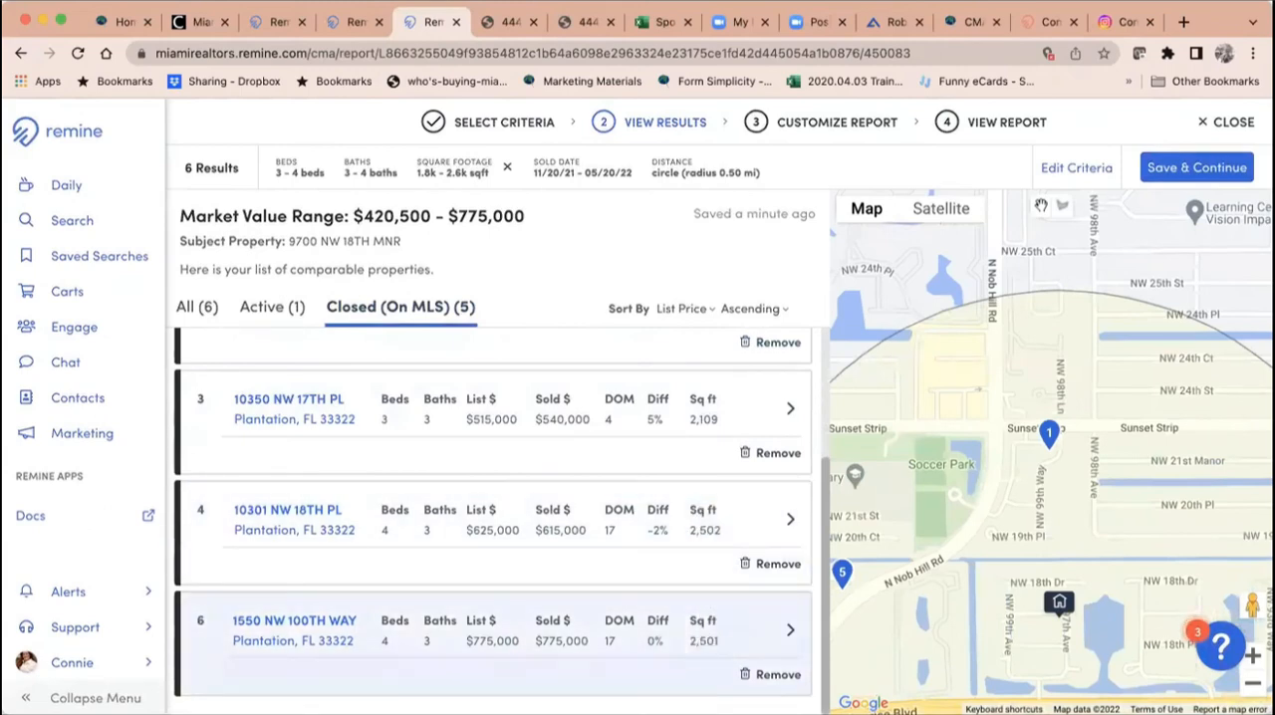
{"action": "left_click", "coordinate": [776, 674]}
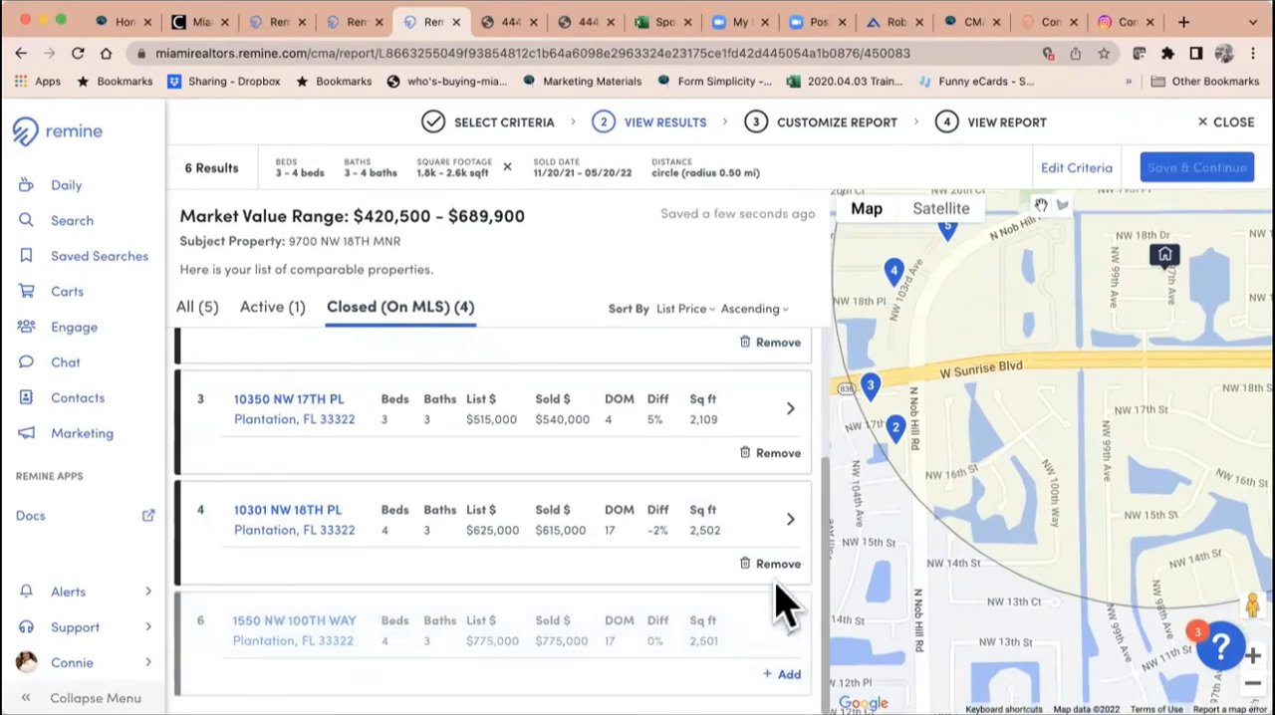
{"action": "left_click", "coordinate": [776, 564]}
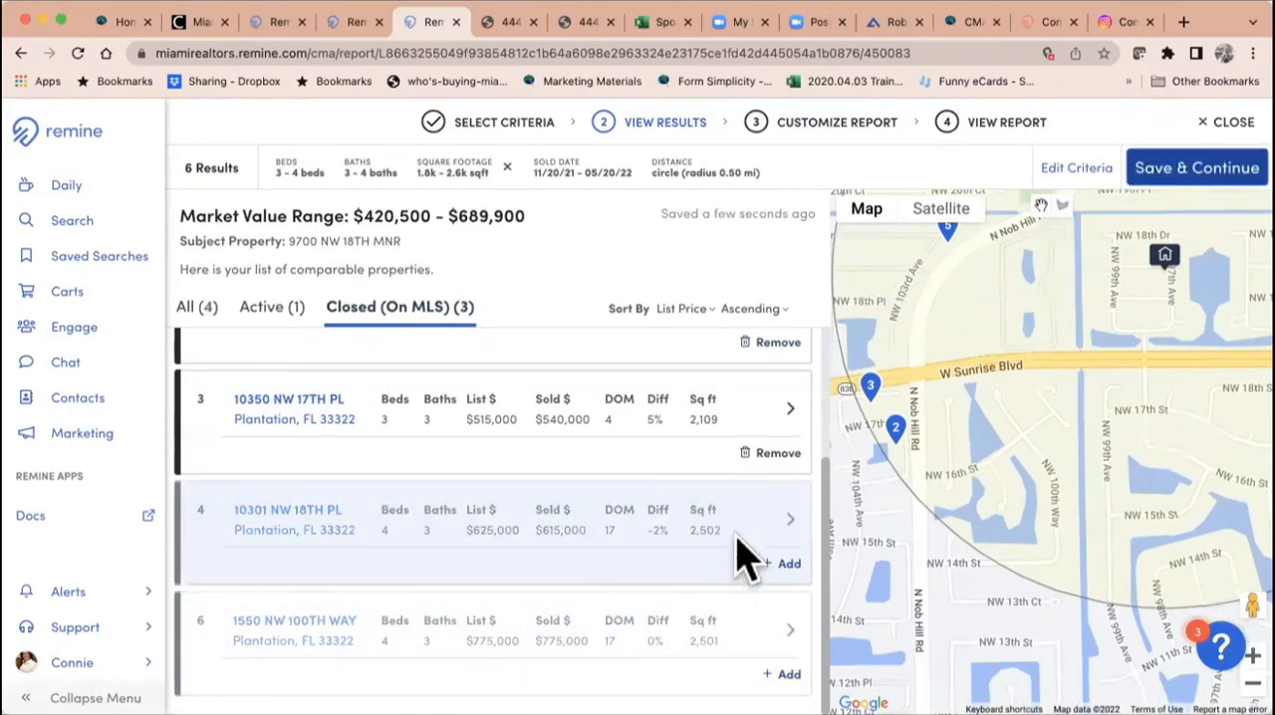
{"action": "scroll", "coordinate": [746, 549], "scroll_direction": "up", "scroll_amount": 3}
{"action": "scroll", "coordinate": [737, 553], "scroll_direction": "up", "scroll_amount": 1}
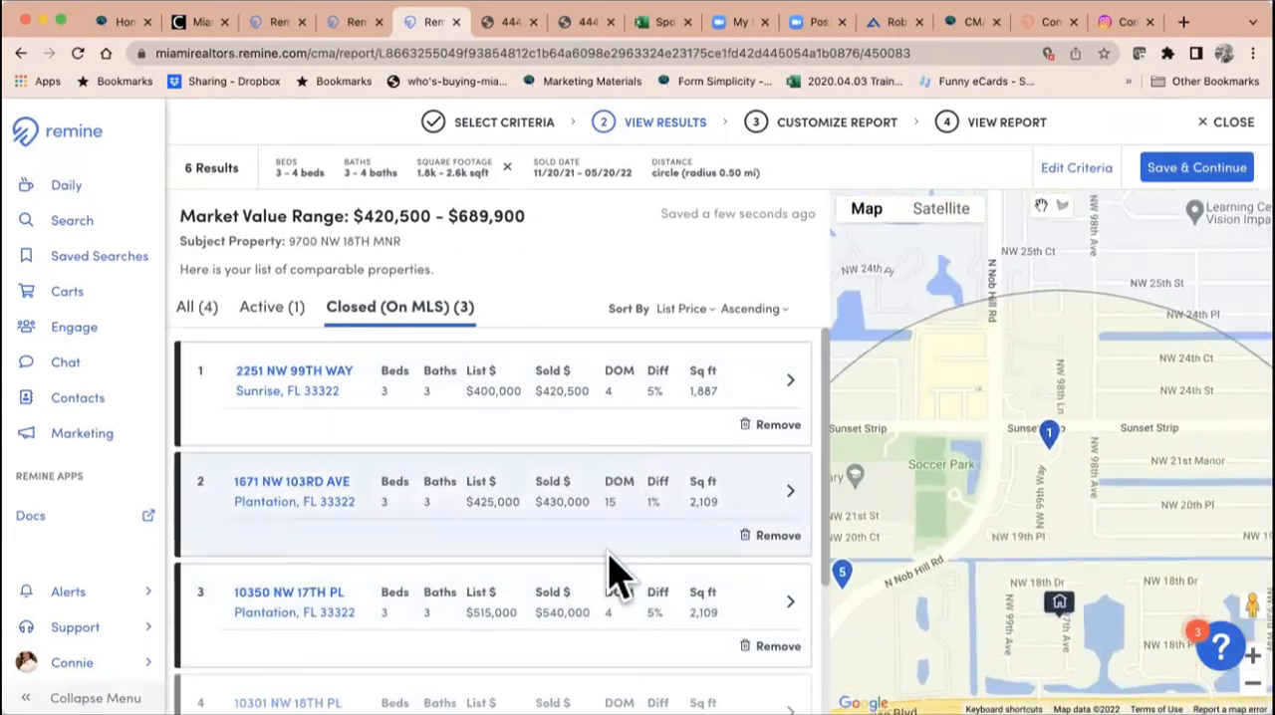
Step: Show the active comparables and remove the four-bedroom listing, number 5, from the CMA
{"action": "left_click", "coordinate": [282, 309]}
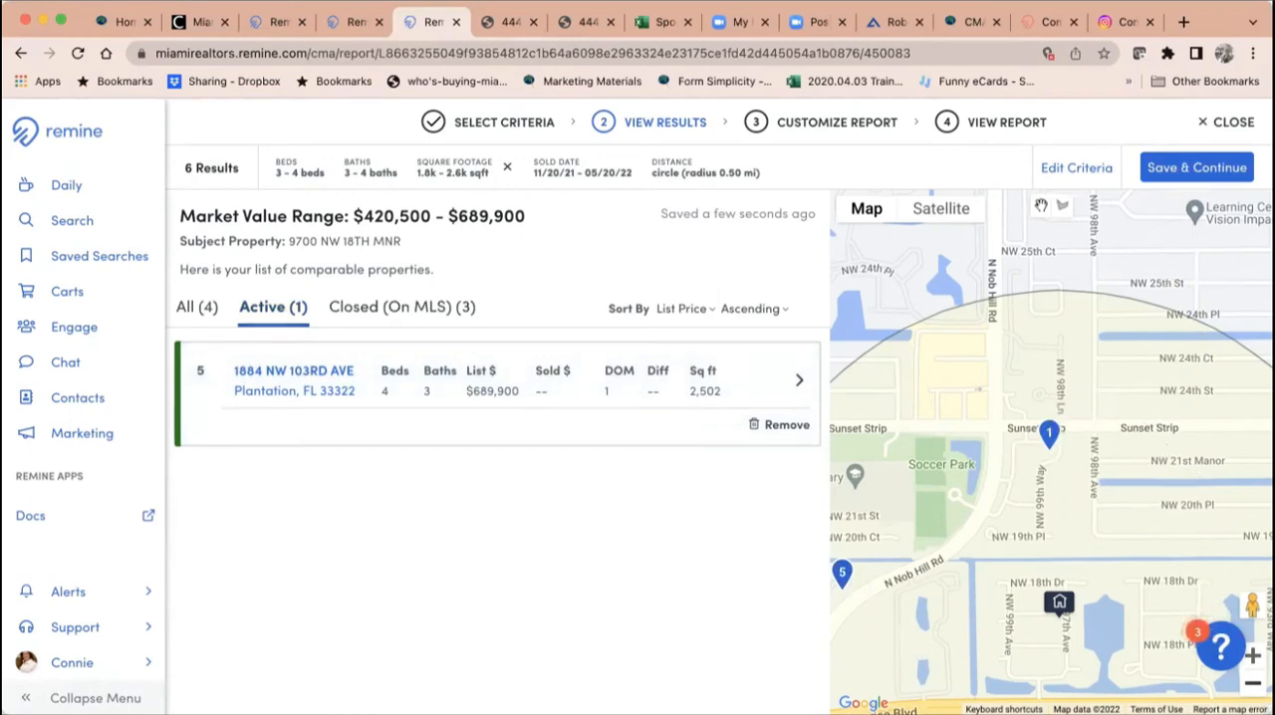
{"action": "scroll", "coordinate": [1051, 430], "scroll_direction": "down", "scroll_amount": 3}
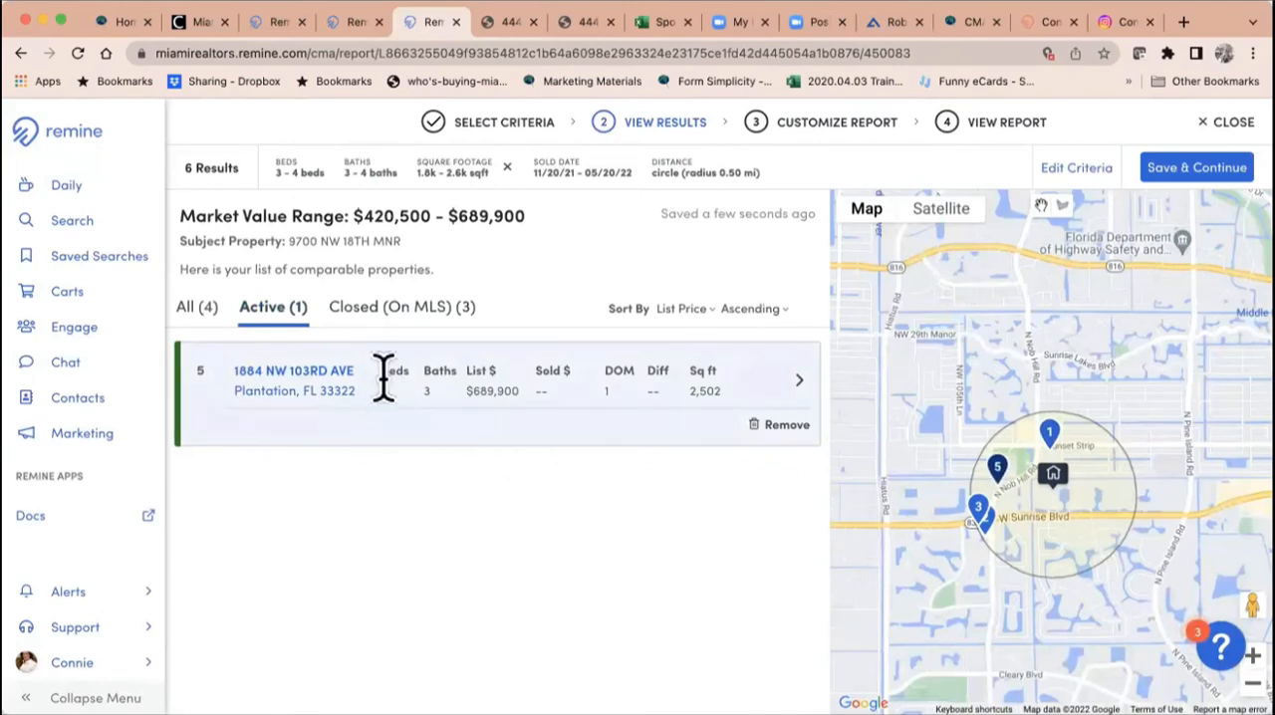
{"action": "left_click", "coordinate": [786, 427]}
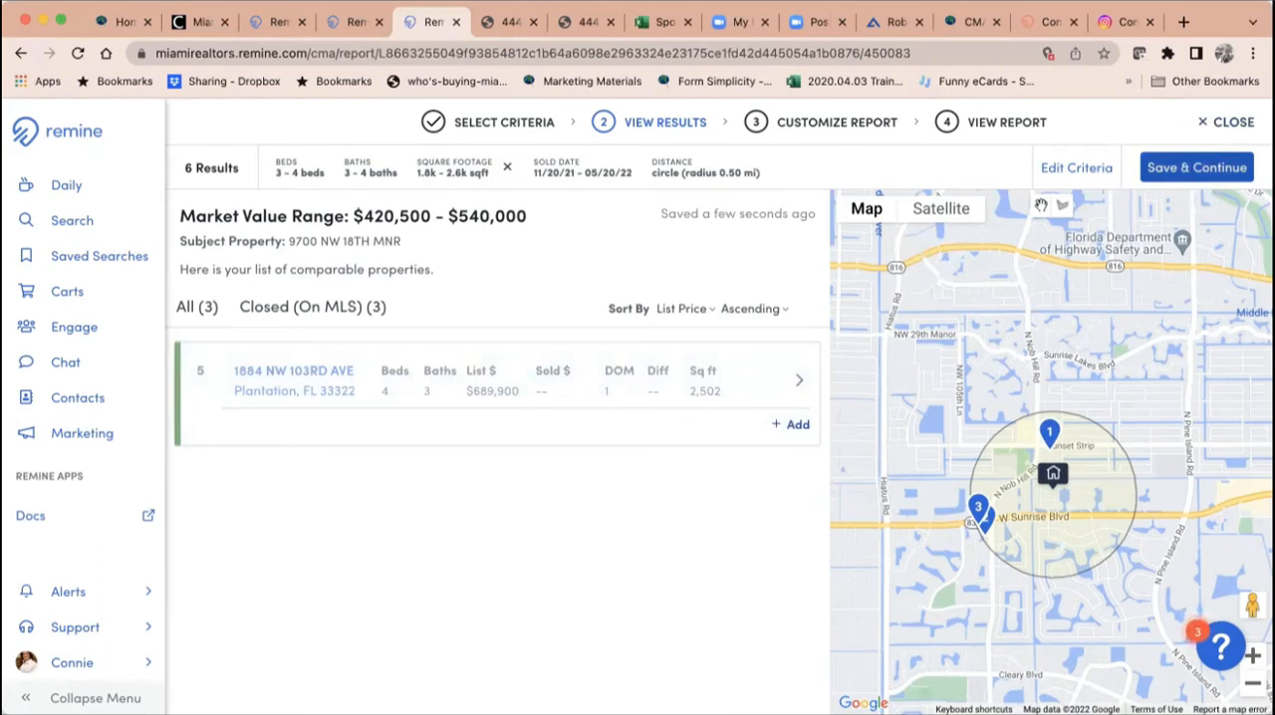
Step: Reopen the comparables criteria and review the property filters, sold time frame and distance
{"action": "left_click", "coordinate": [1088, 171]}
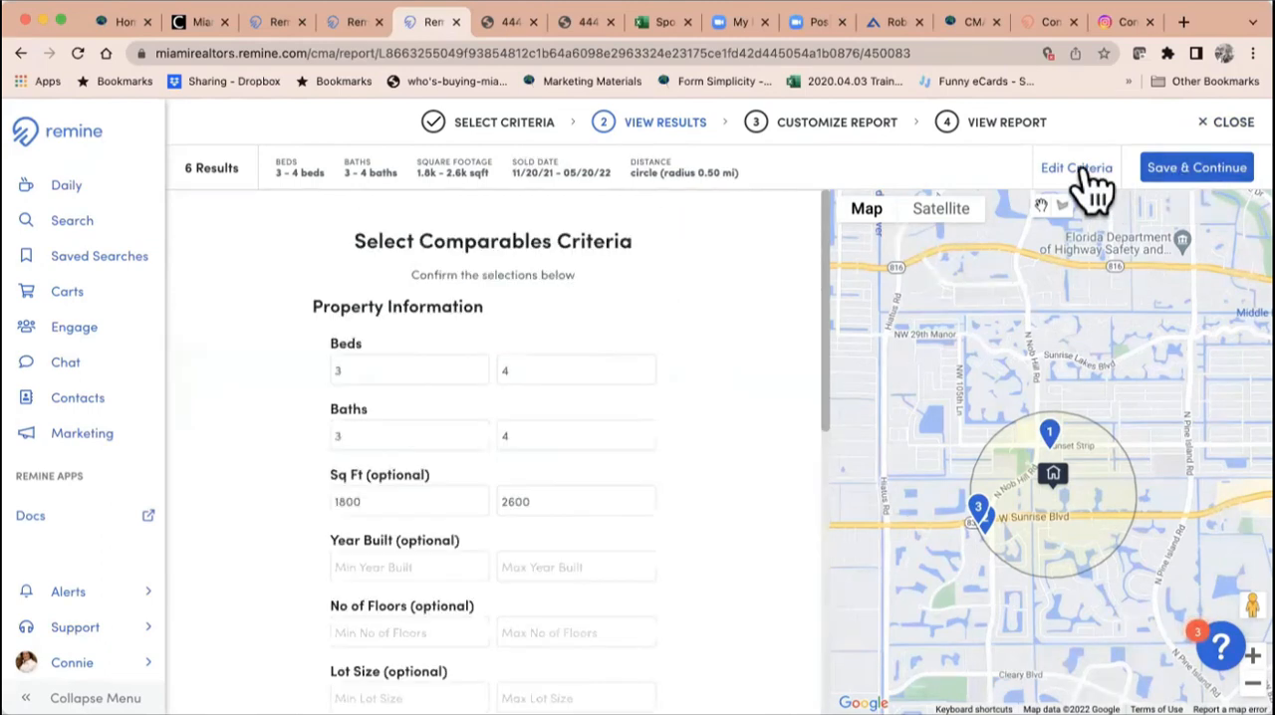
{"action": "scroll", "coordinate": [577, 418], "scroll_direction": "down", "scroll_amount": 5}
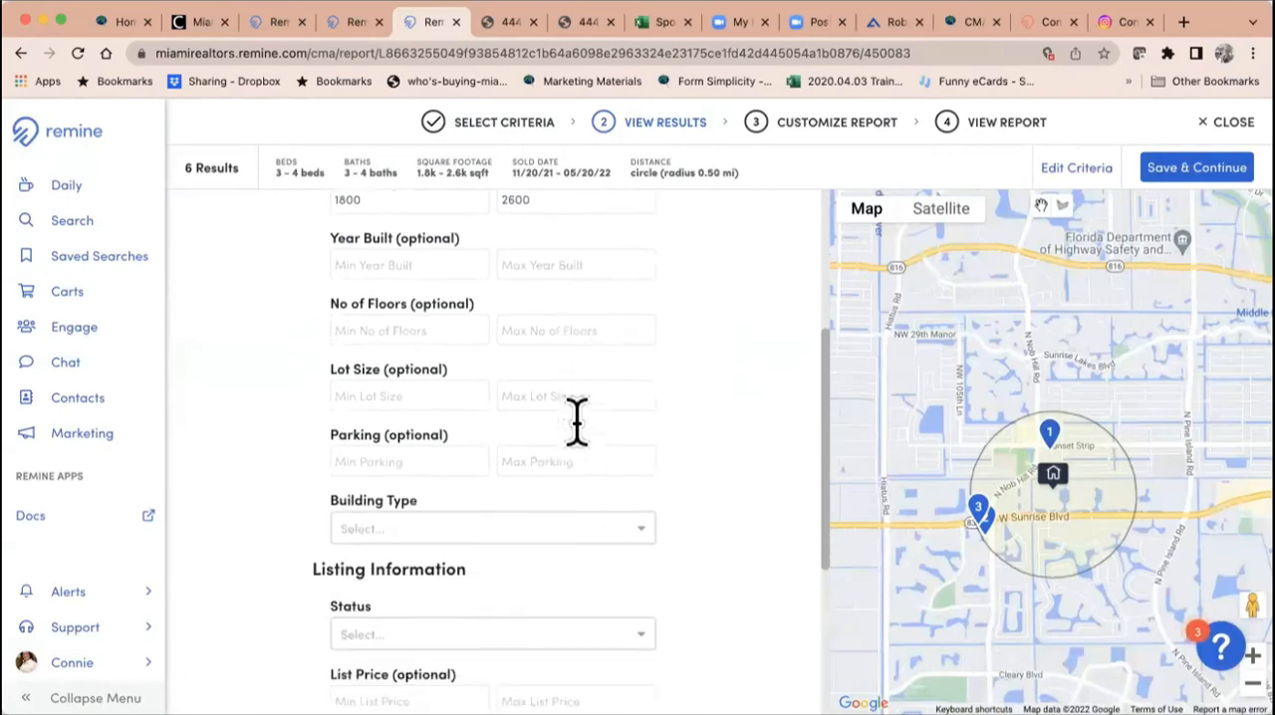
{"action": "scroll", "coordinate": [587, 446], "scroll_direction": "down", "scroll_amount": 3}
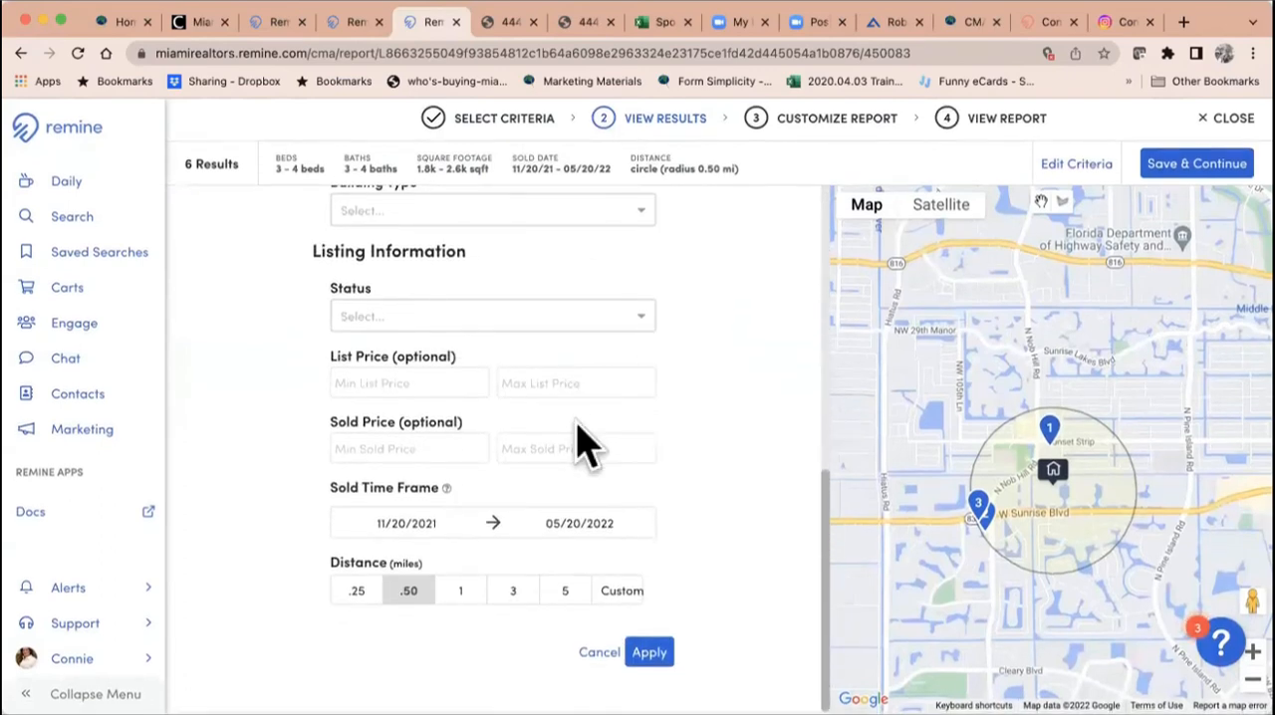
{"action": "scroll", "coordinate": [588, 445], "scroll_direction": "up", "scroll_amount": 8}
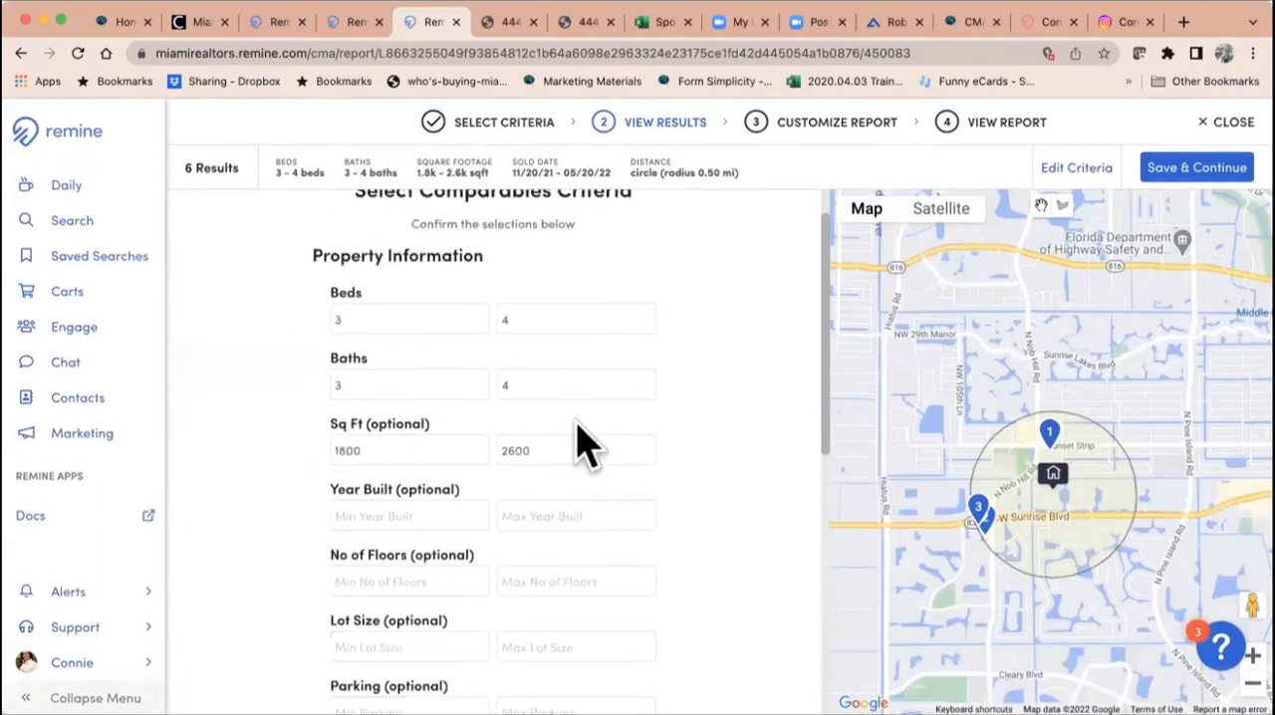
Step: Save the selected comparables, enter "Sample for Class" as the report's client name, and save the customization
{"action": "left_click", "coordinate": [1185, 170]}
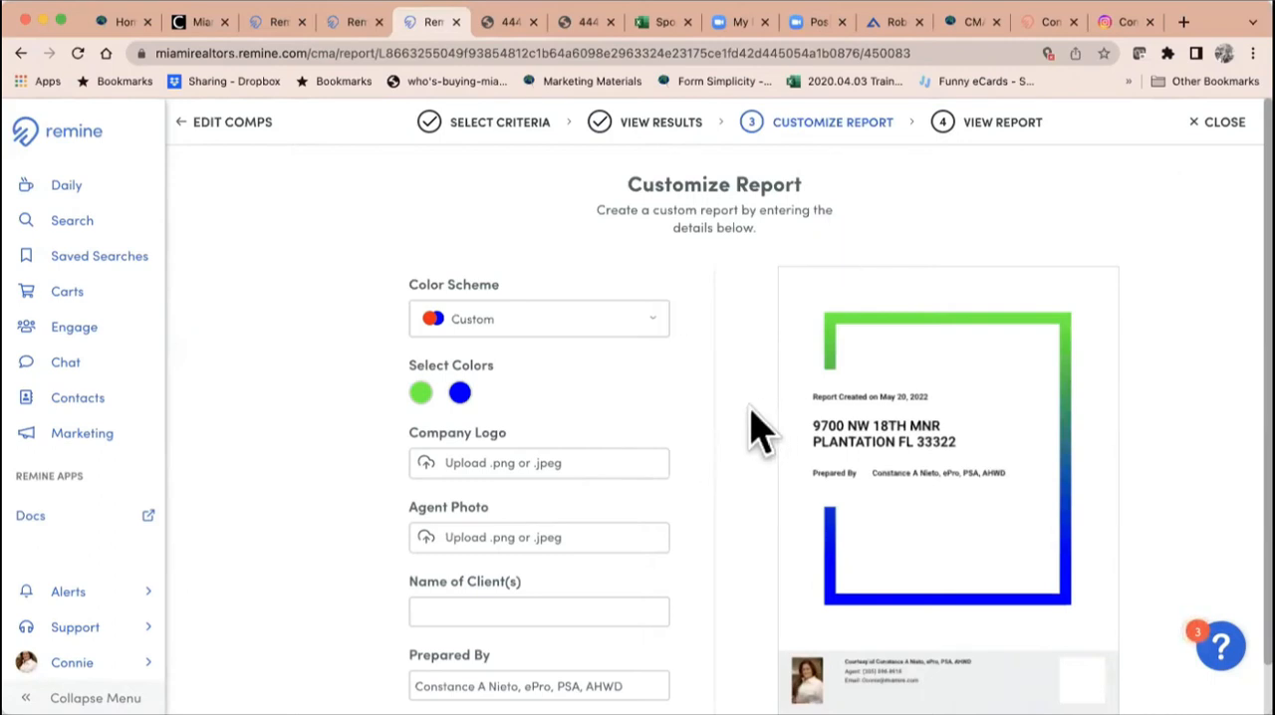
{"action": "scroll", "coordinate": [754, 428], "scroll_direction": "down", "scroll_amount": 1}
{"action": "left_click", "coordinate": [493, 558]}
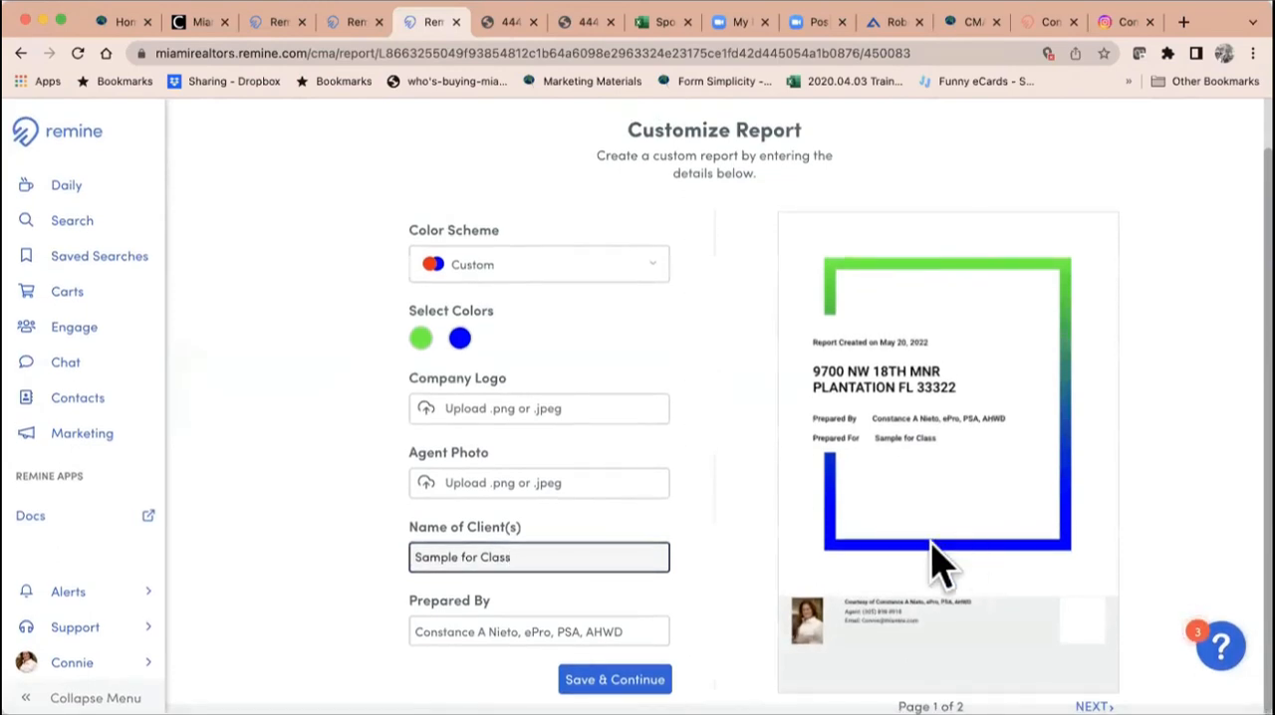
{"action": "left_click", "coordinate": [614, 679]}
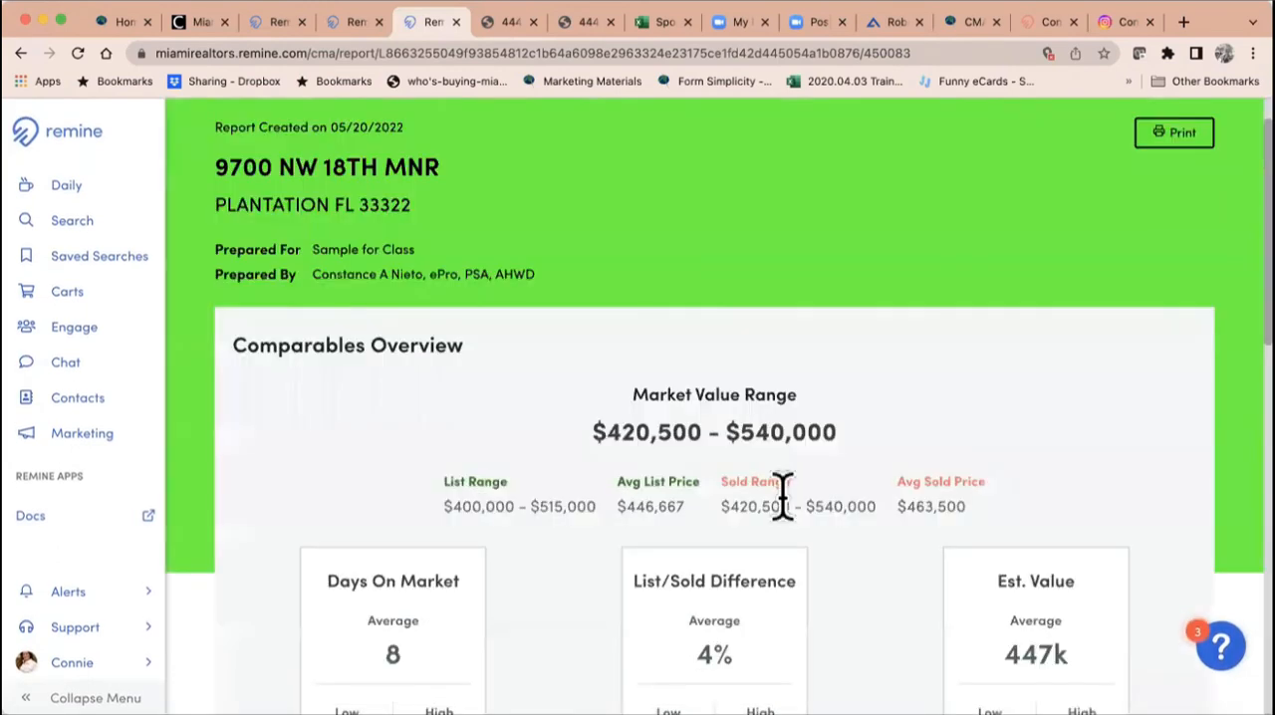
Step: Look over the finished CMA report, export it as a PDF with images and valuations included, and close it
{"action": "scroll", "coordinate": [781, 493], "scroll_direction": "down", "scroll_amount": 5}
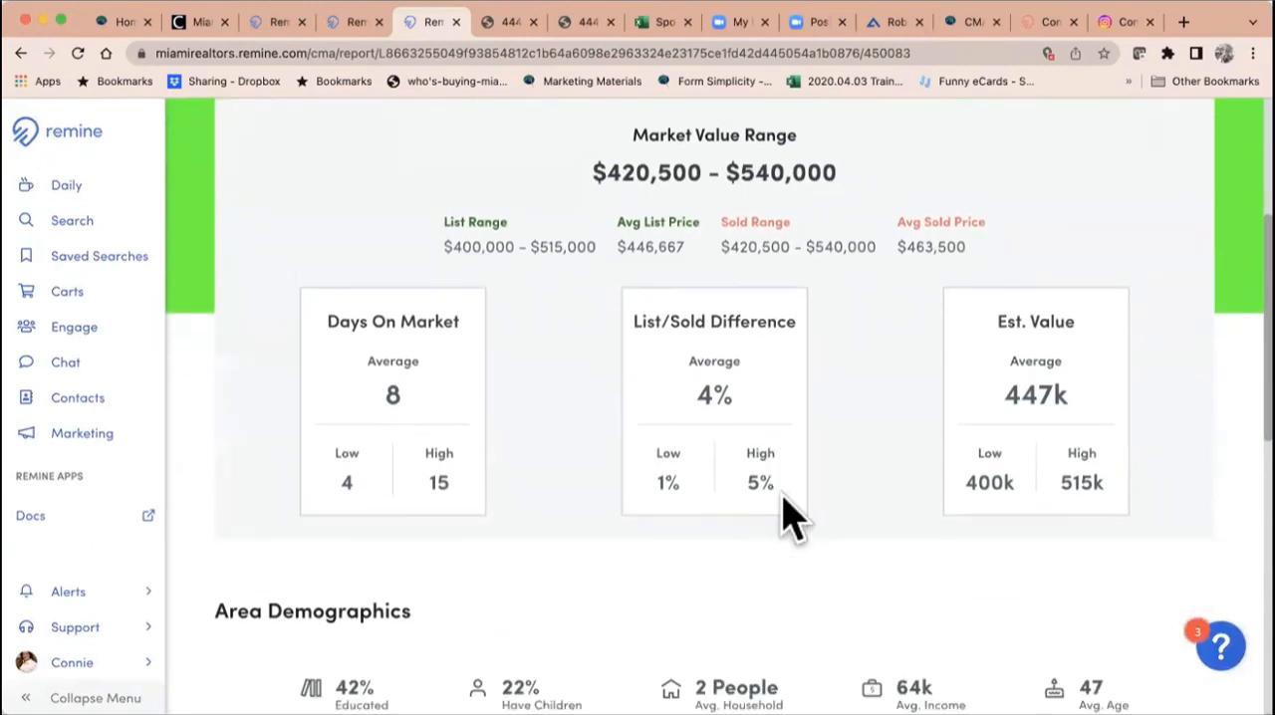
{"action": "scroll", "coordinate": [787, 518], "scroll_direction": "down", "scroll_amount": 15}
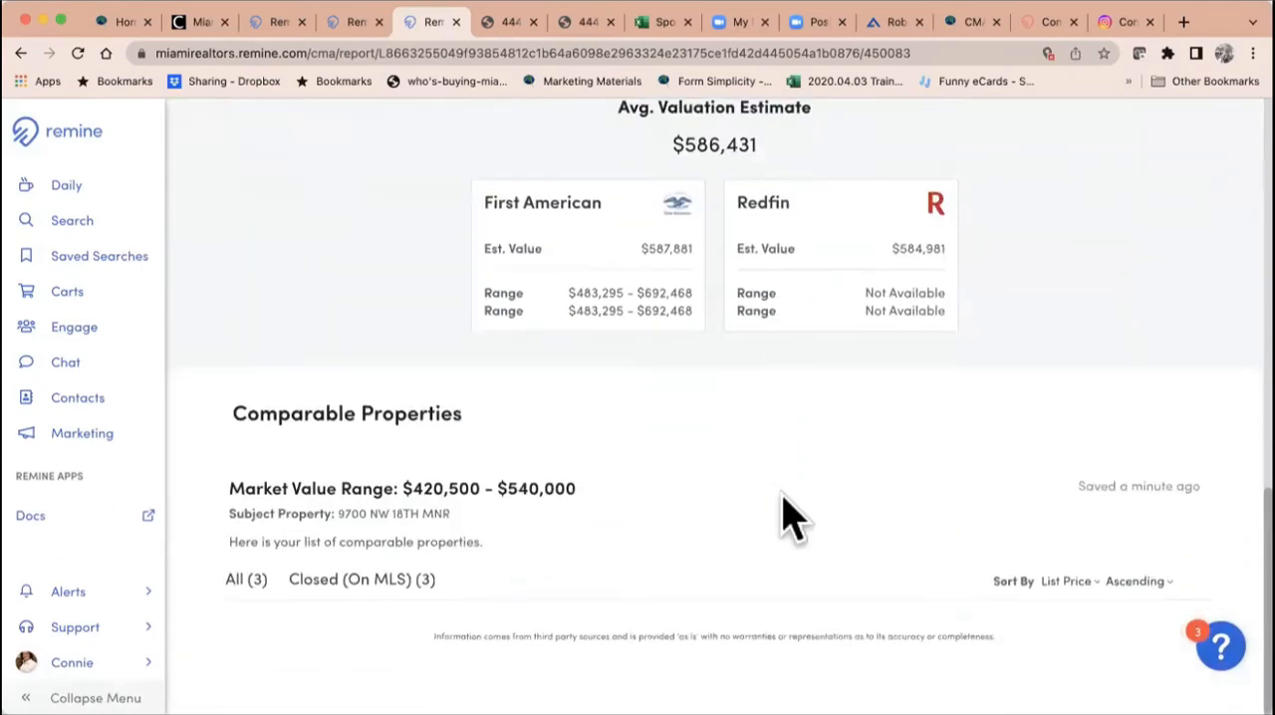
{"action": "scroll", "coordinate": [784, 518], "scroll_direction": "up", "scroll_amount": 20}
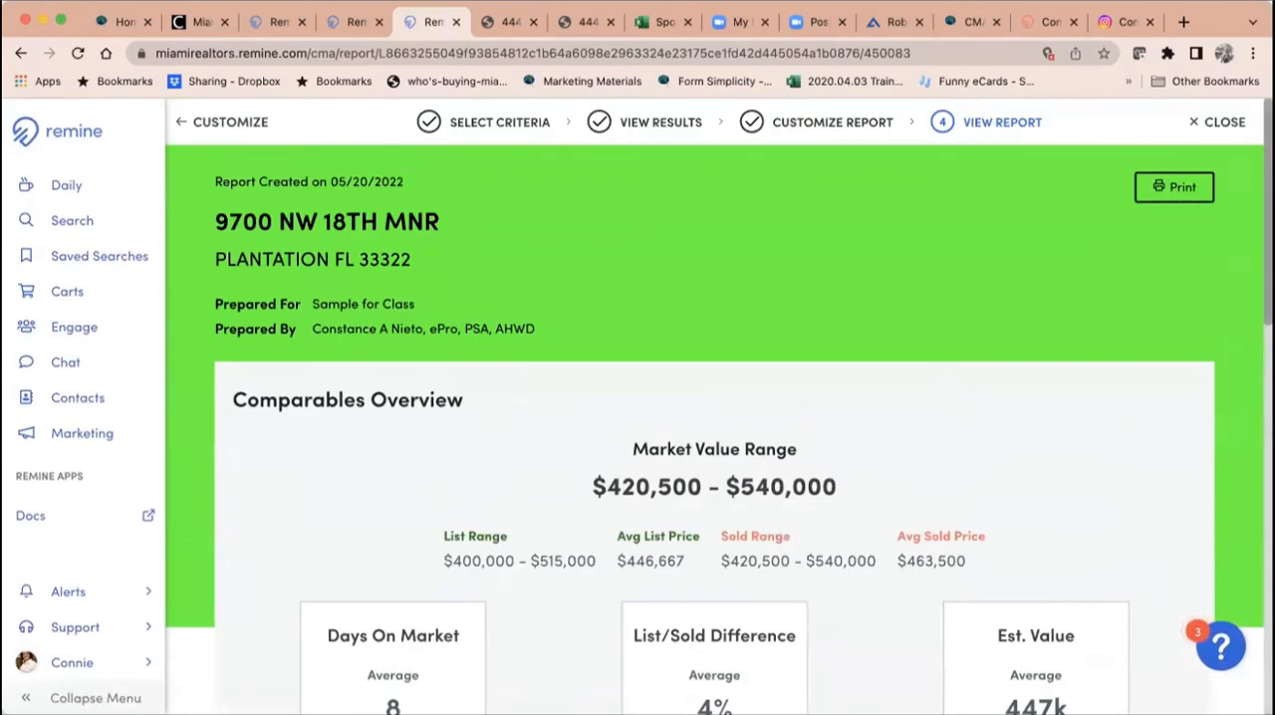
{"action": "left_click", "coordinate": [1180, 189]}
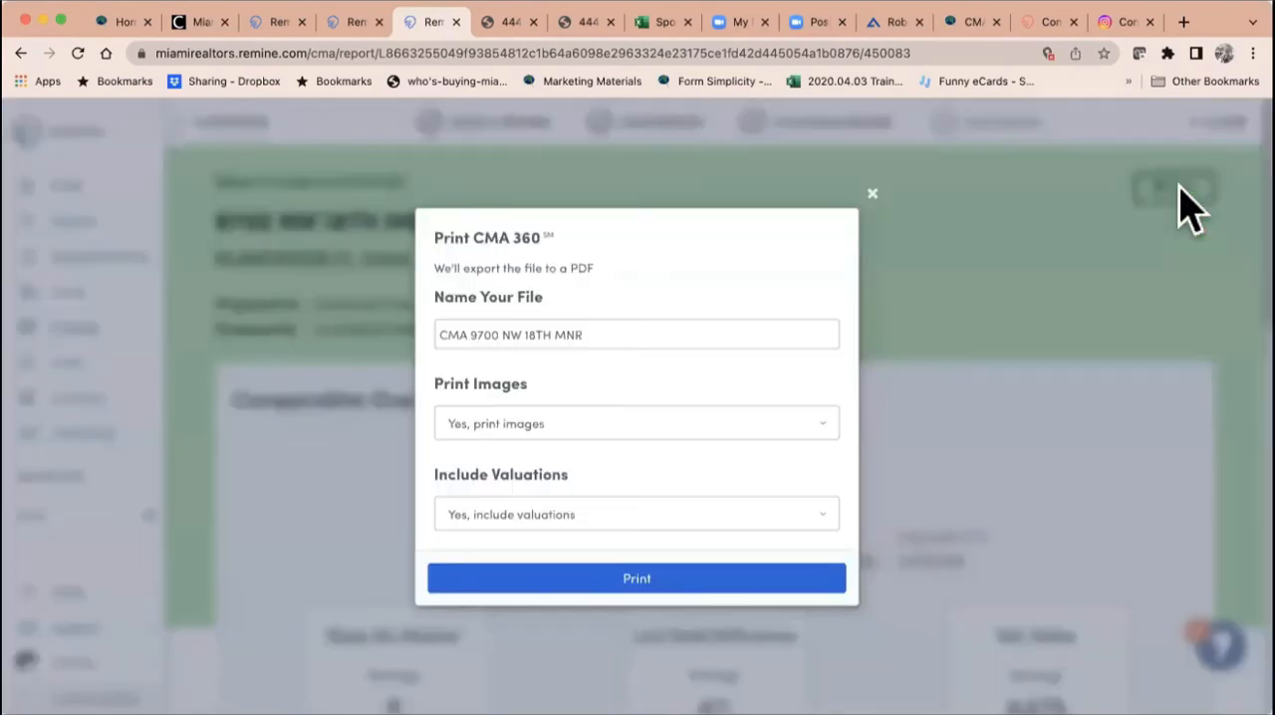
{"action": "left_click", "coordinate": [543, 586]}
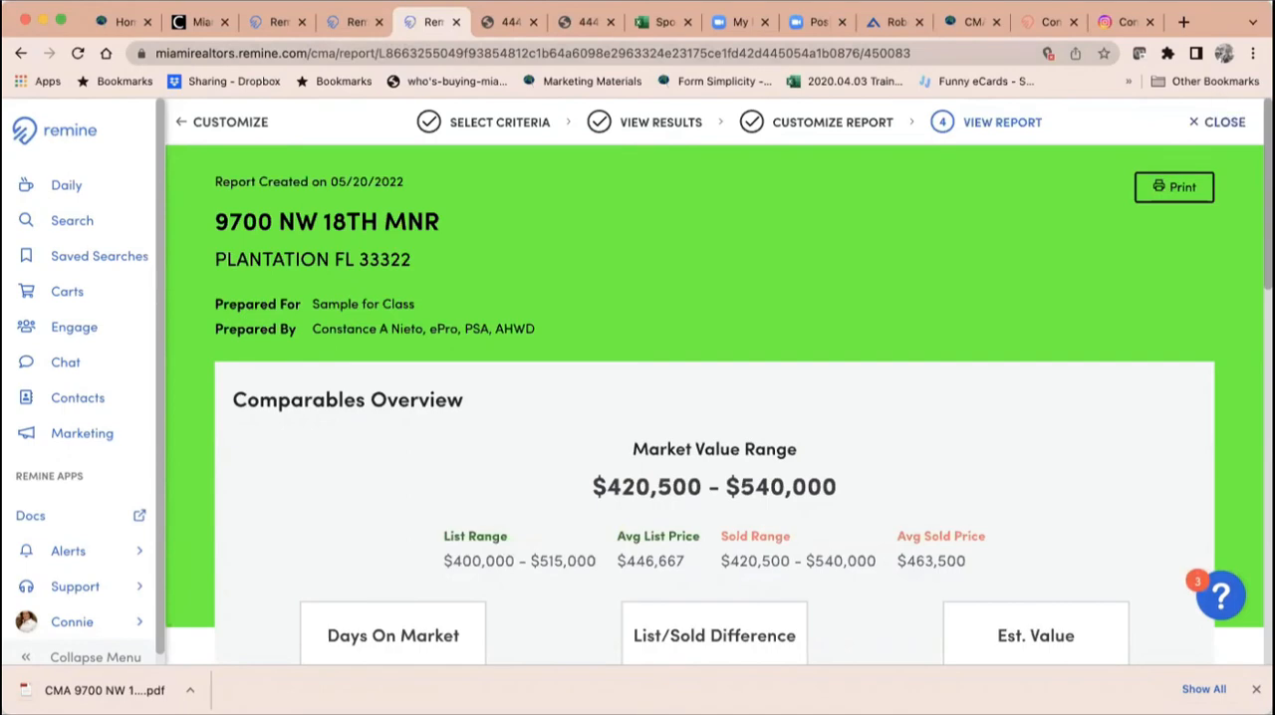
{"action": "left_click", "coordinate": [1217, 122]}
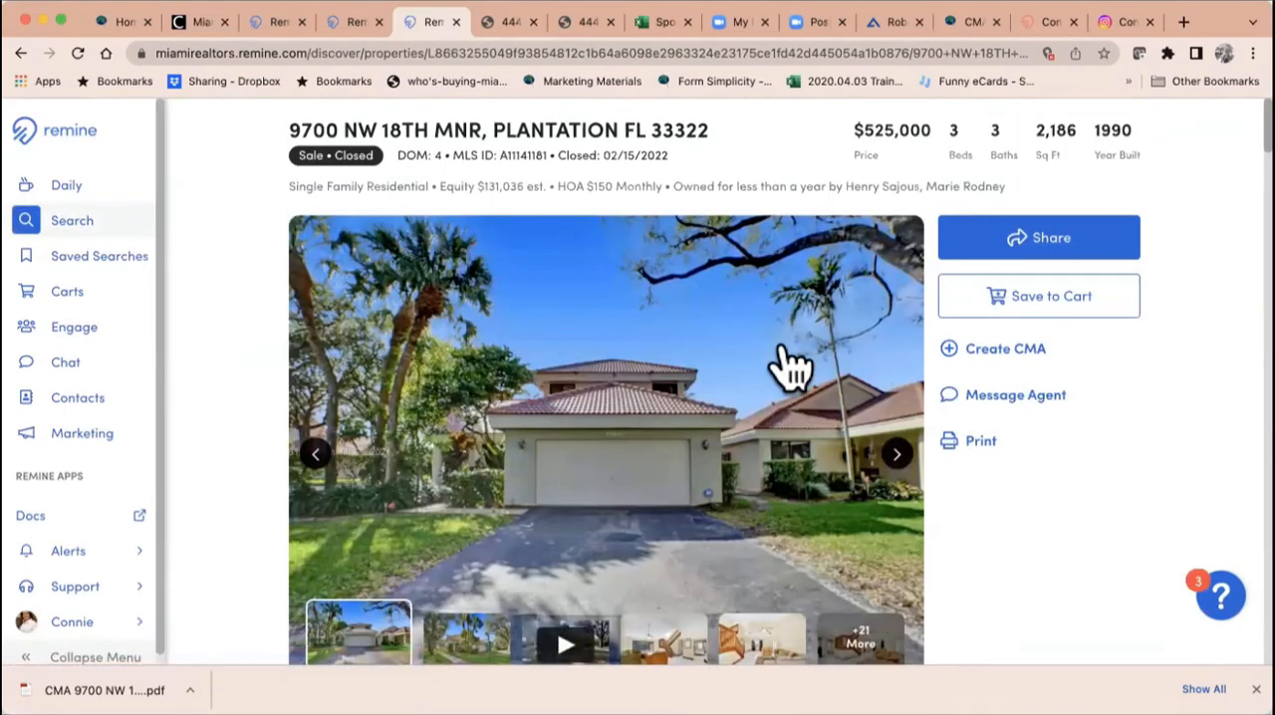
{"action": "scroll", "coordinate": [786, 369], "scroll_direction": "down", "scroll_amount": 3}
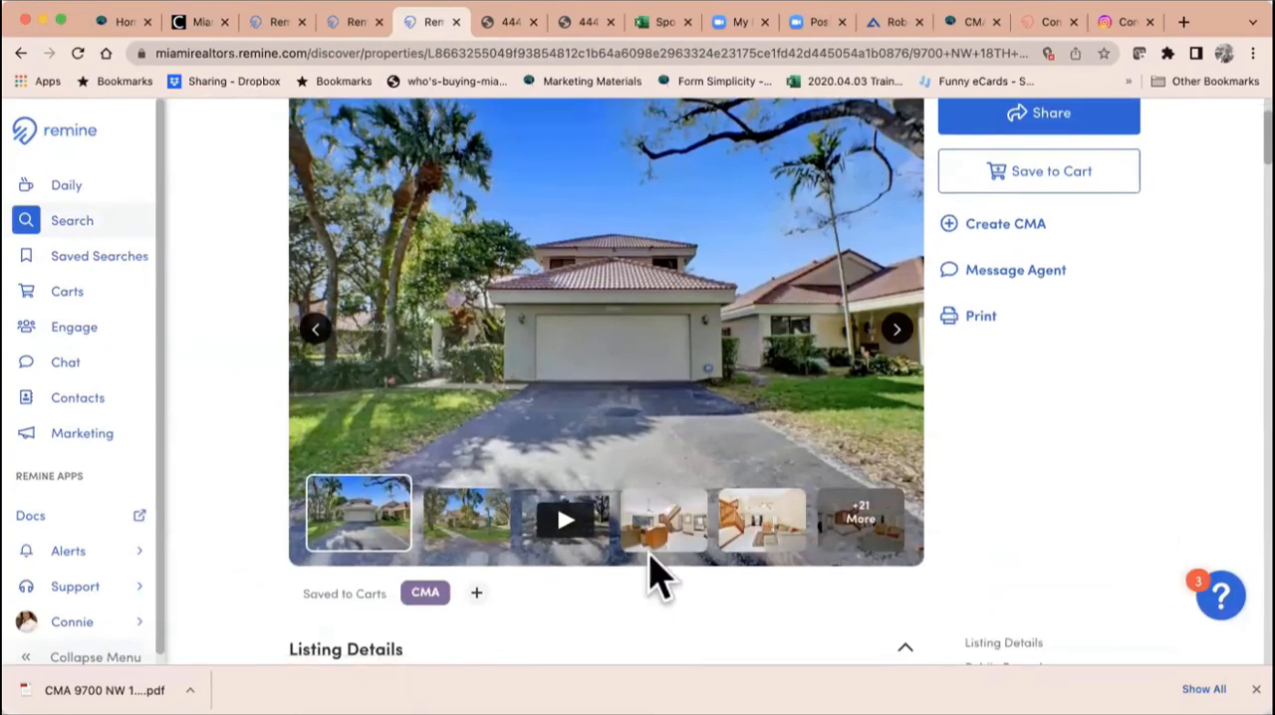
Step: Open the exported CMA PDF and review its valuation, comparables overview and the details of the three sold comparables
{"action": "left_click", "coordinate": [104, 690]}
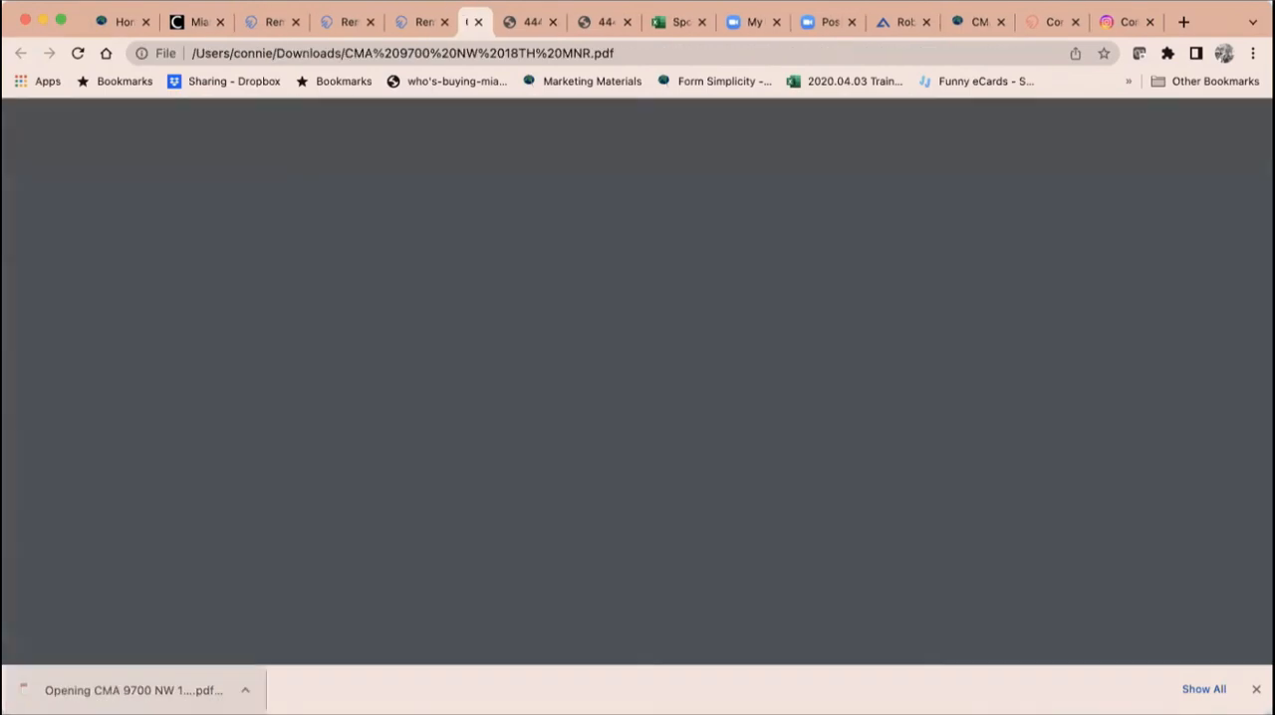
{"action": "scroll", "coordinate": [713, 418], "scroll_direction": "down", "scroll_amount": 15}
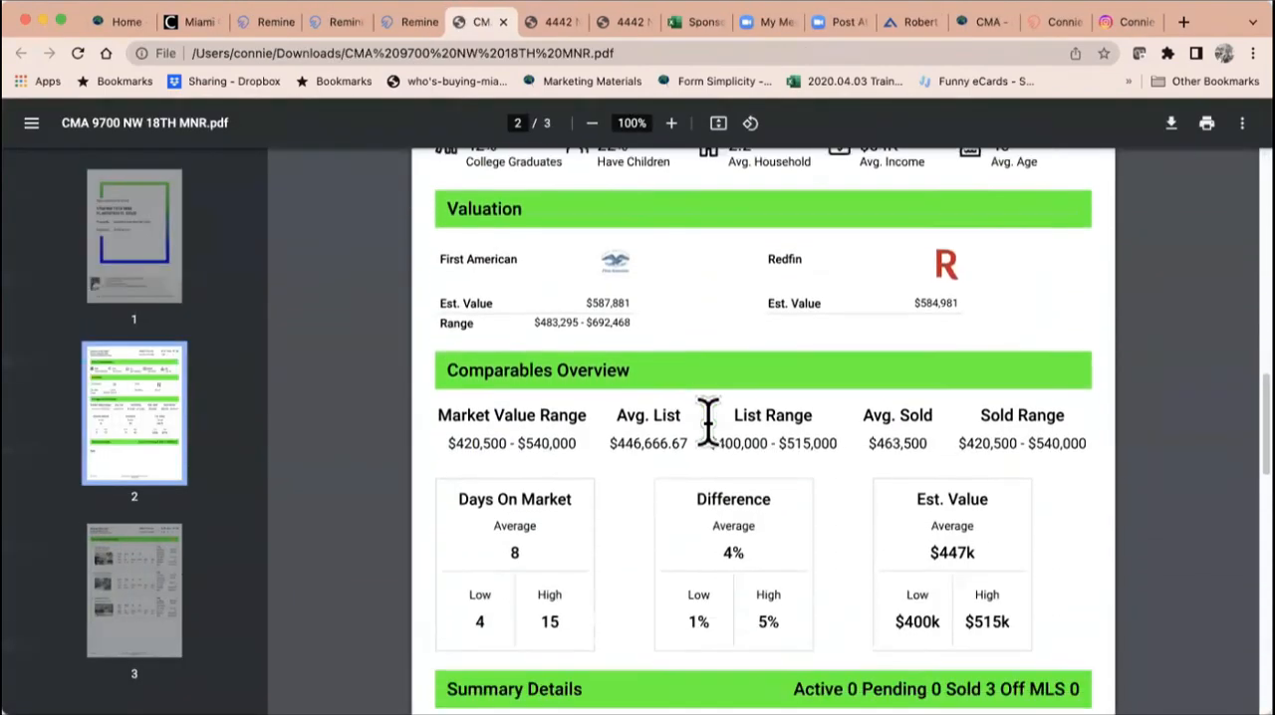
{"action": "scroll", "coordinate": [707, 423], "scroll_direction": "down", "scroll_amount": 10}
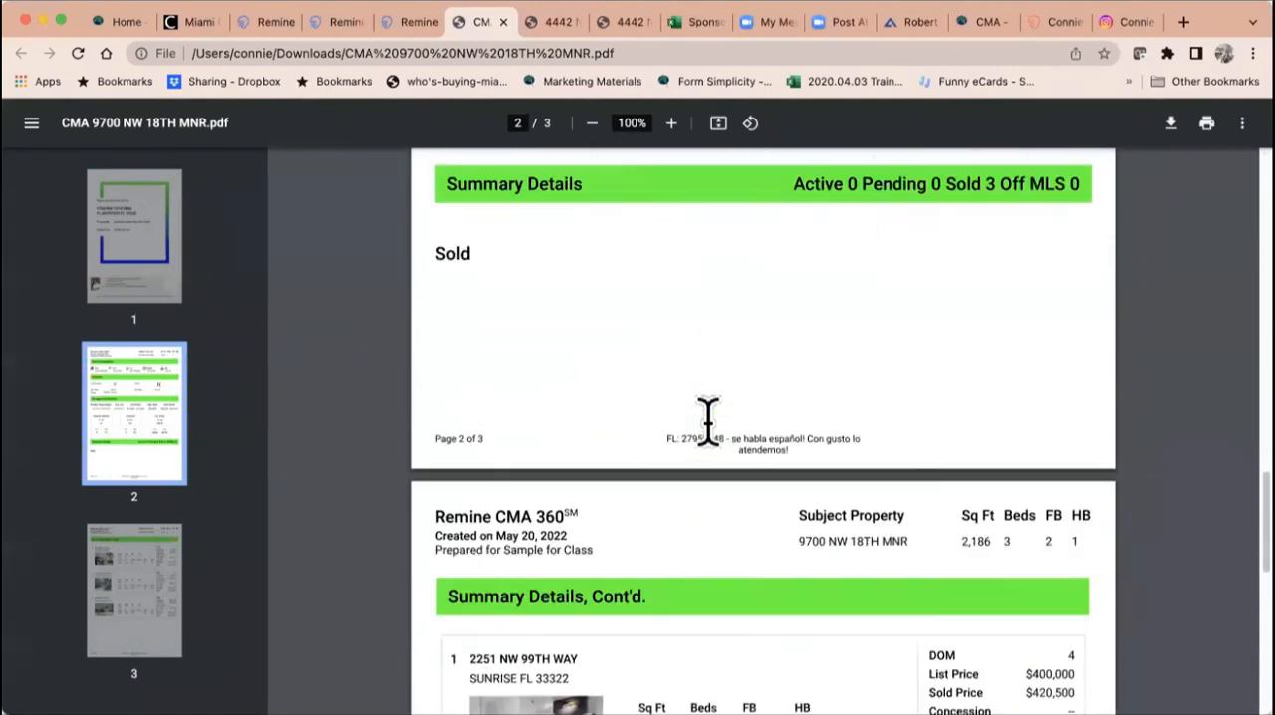
{"action": "scroll", "coordinate": [708, 423], "scroll_direction": "down", "scroll_amount": 4}
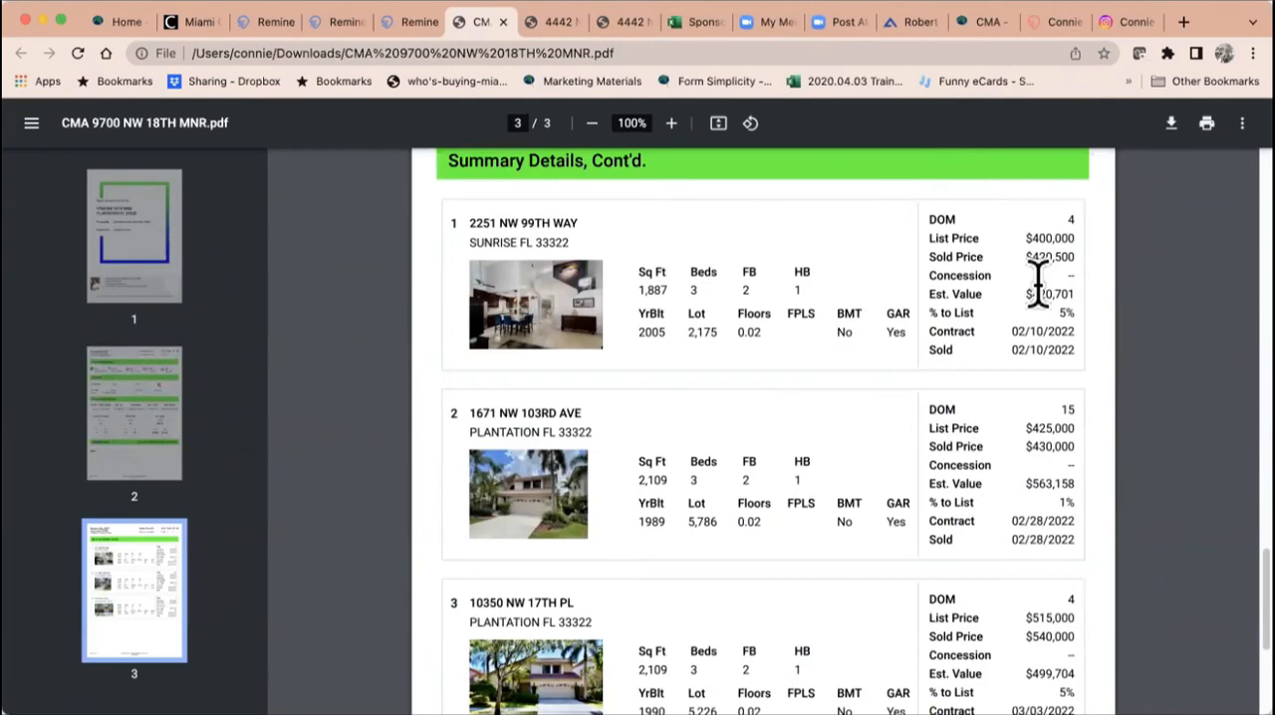
{"action": "scroll", "coordinate": [662, 454], "scroll_direction": "down", "scroll_amount": 1}
{"action": "scroll", "coordinate": [662, 448], "scroll_direction": "down", "scroll_amount": 2}
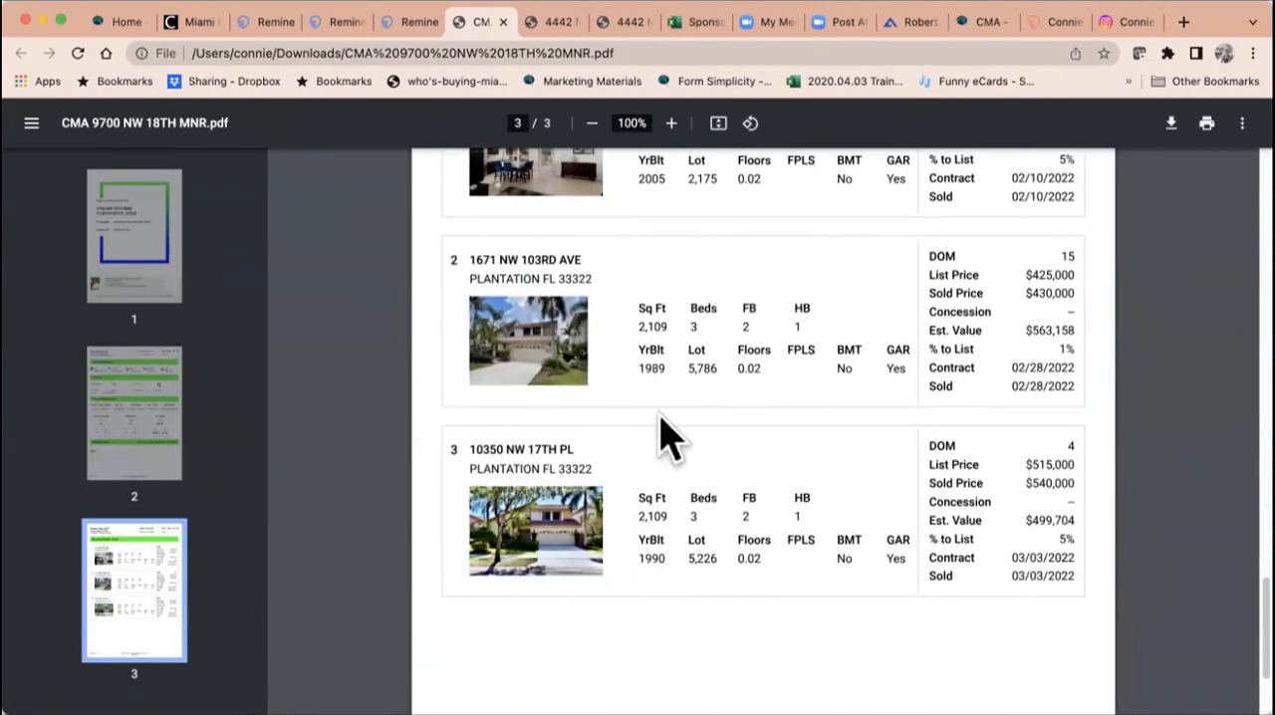
{"action": "scroll", "coordinate": [683, 455], "scroll_direction": "down", "scroll_amount": 3}
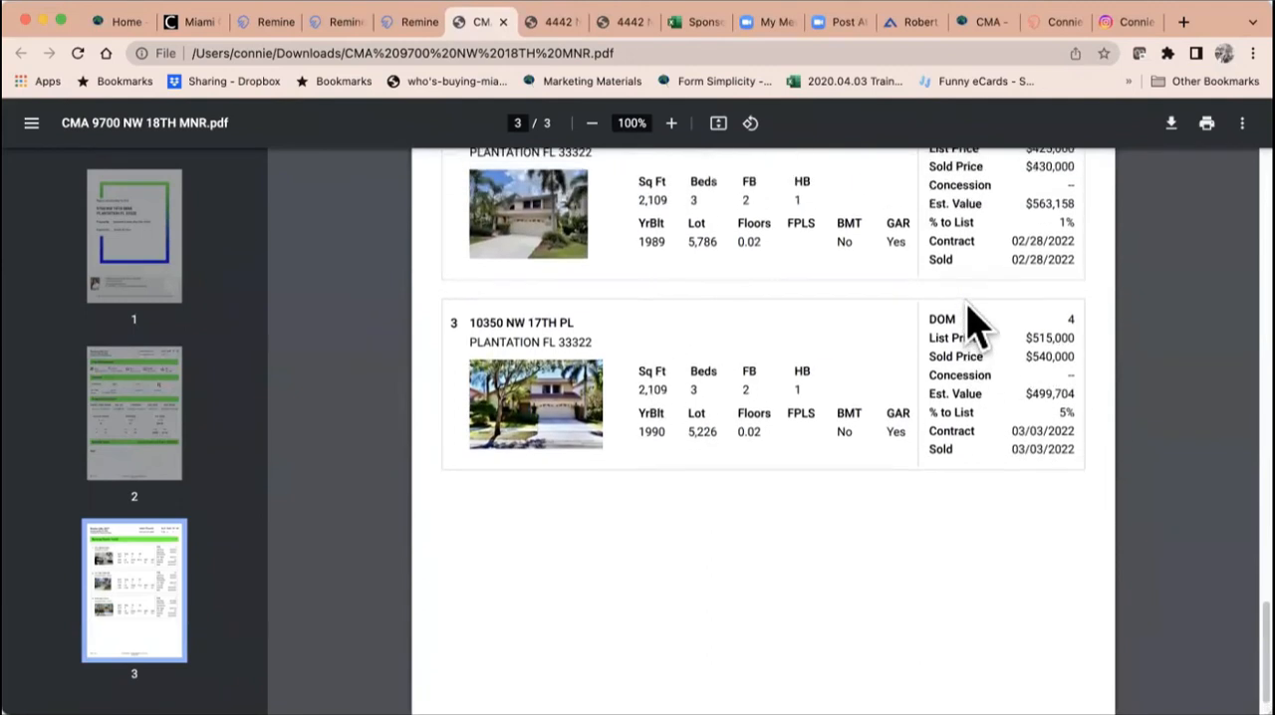
{"action": "scroll", "coordinate": [1021, 237], "scroll_direction": "up", "scroll_amount": 5}
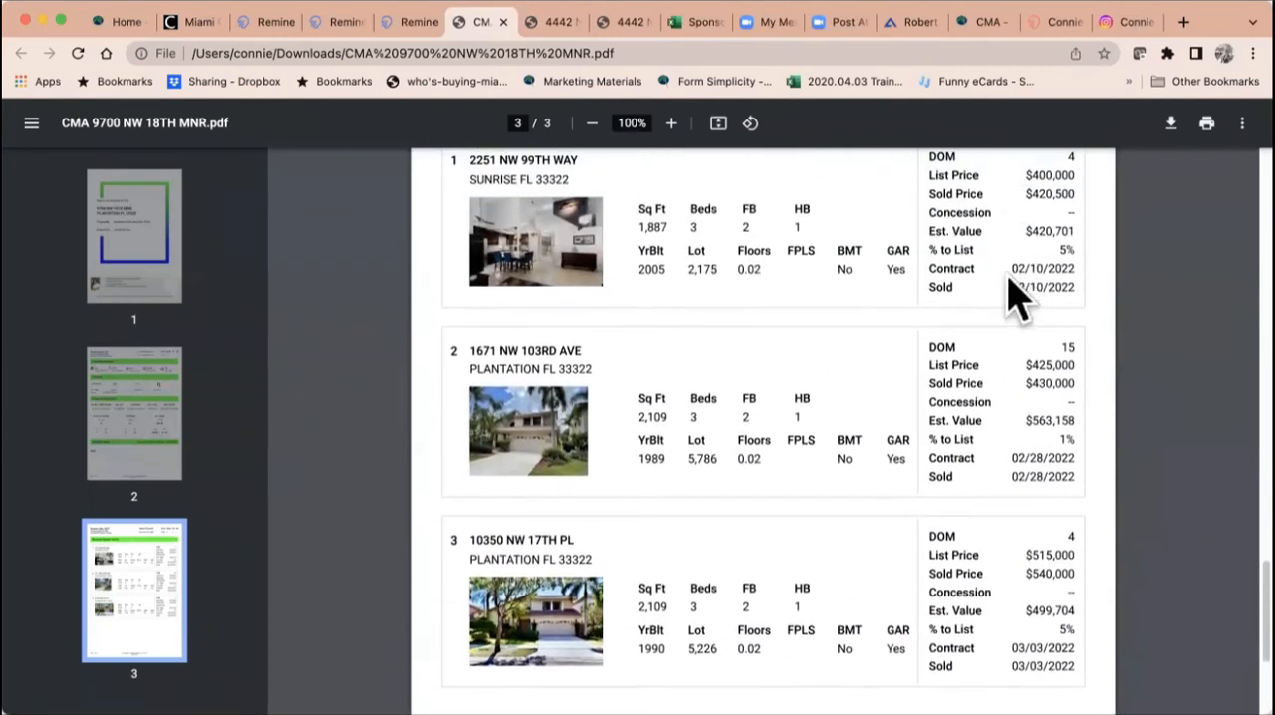
{"action": "scroll", "coordinate": [808, 304], "scroll_direction": "down", "scroll_amount": 2}
{"action": "scroll", "coordinate": [808, 304], "scroll_direction": "up", "scroll_amount": 2}
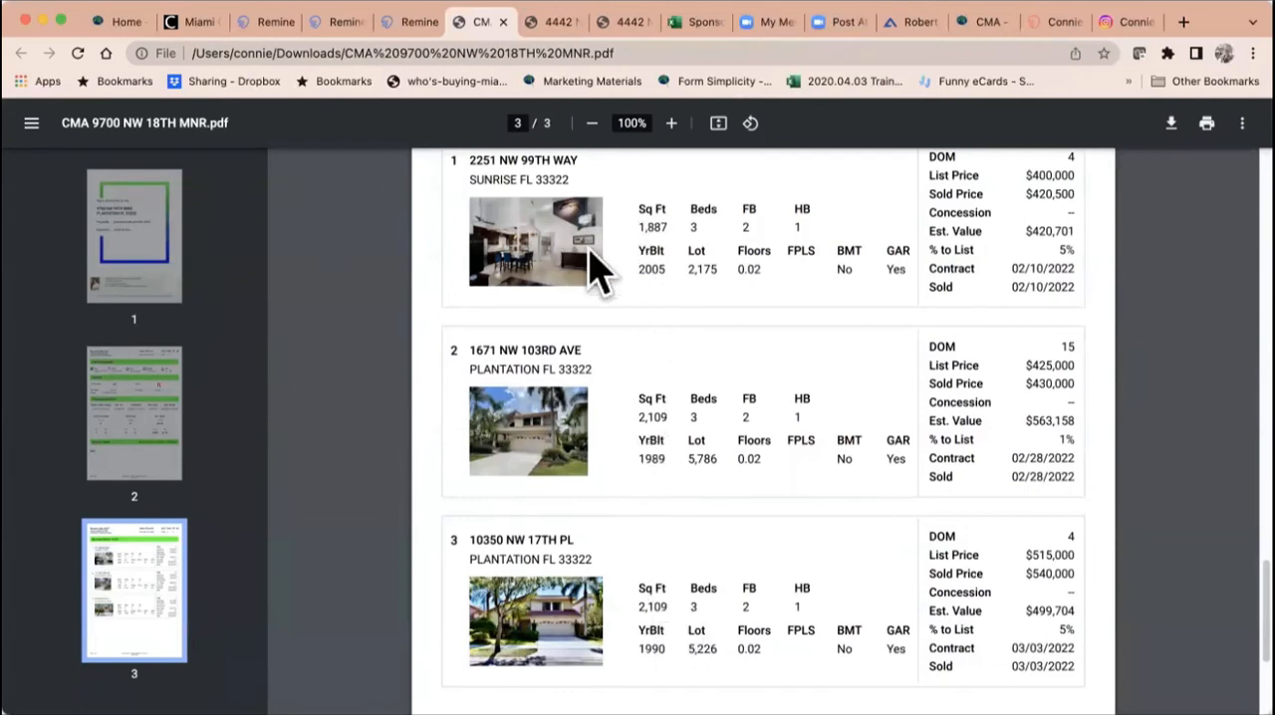
Step: Copy the first comparable's street address from the CMA PDF and paste it into the Remine property search
{"action": "scroll", "coordinate": [603, 267], "scroll_direction": "up", "scroll_amount": 2}
{"action": "left_click_drag", "start_coordinate": [578, 264], "coordinate": [458, 261]}
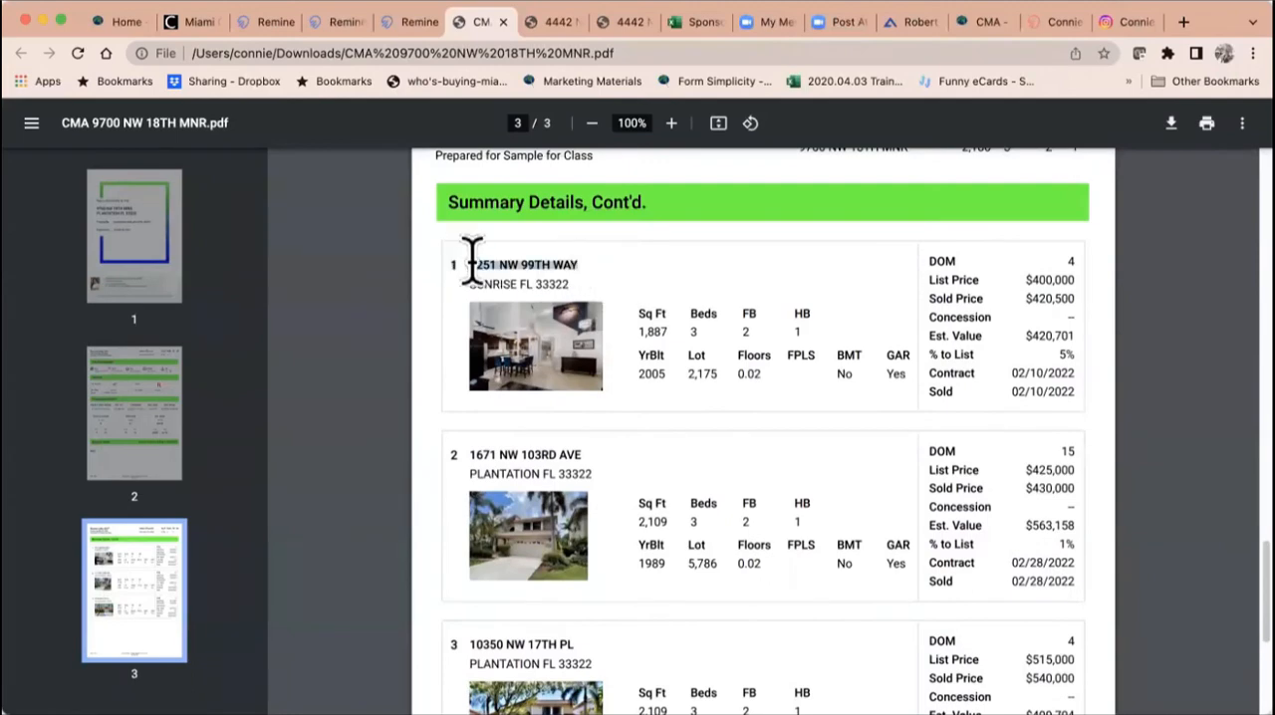
{"action": "left_click", "coordinate": [416, 22]}
{"action": "left_click", "coordinate": [349, 24]}
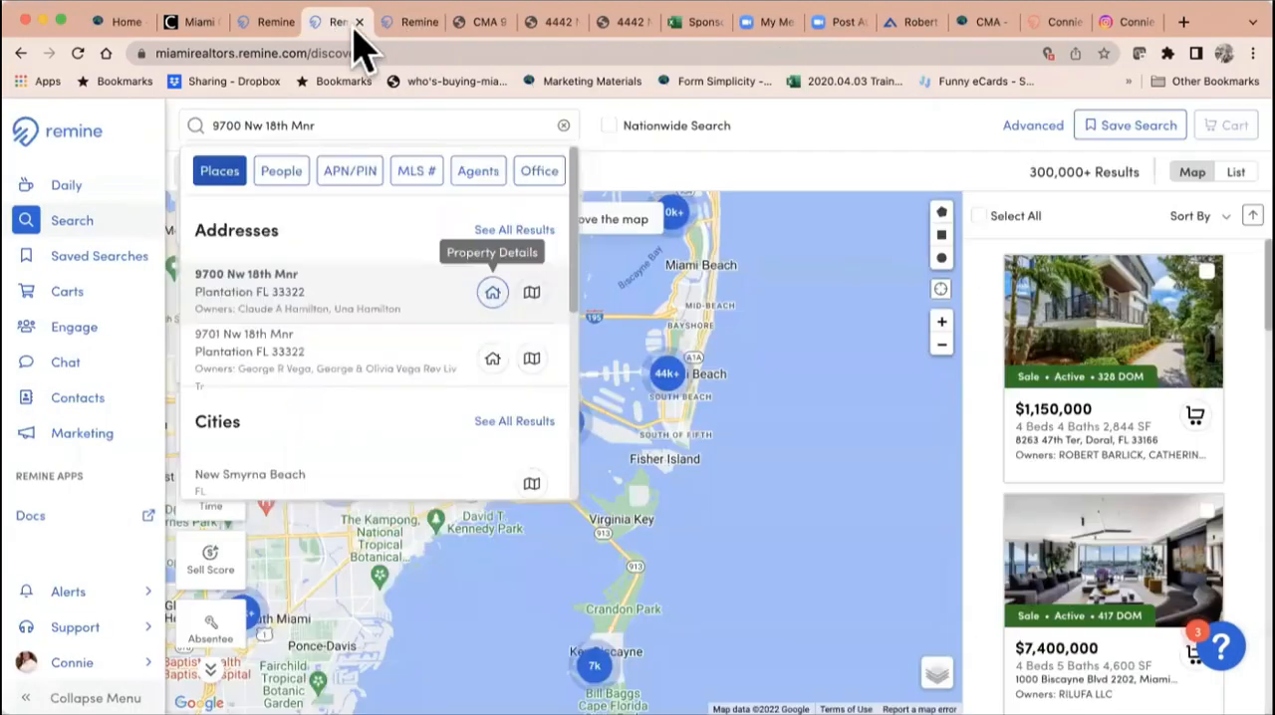
{"action": "left_click", "coordinate": [561, 124]}
{"action": "left_click", "coordinate": [456, 128]}
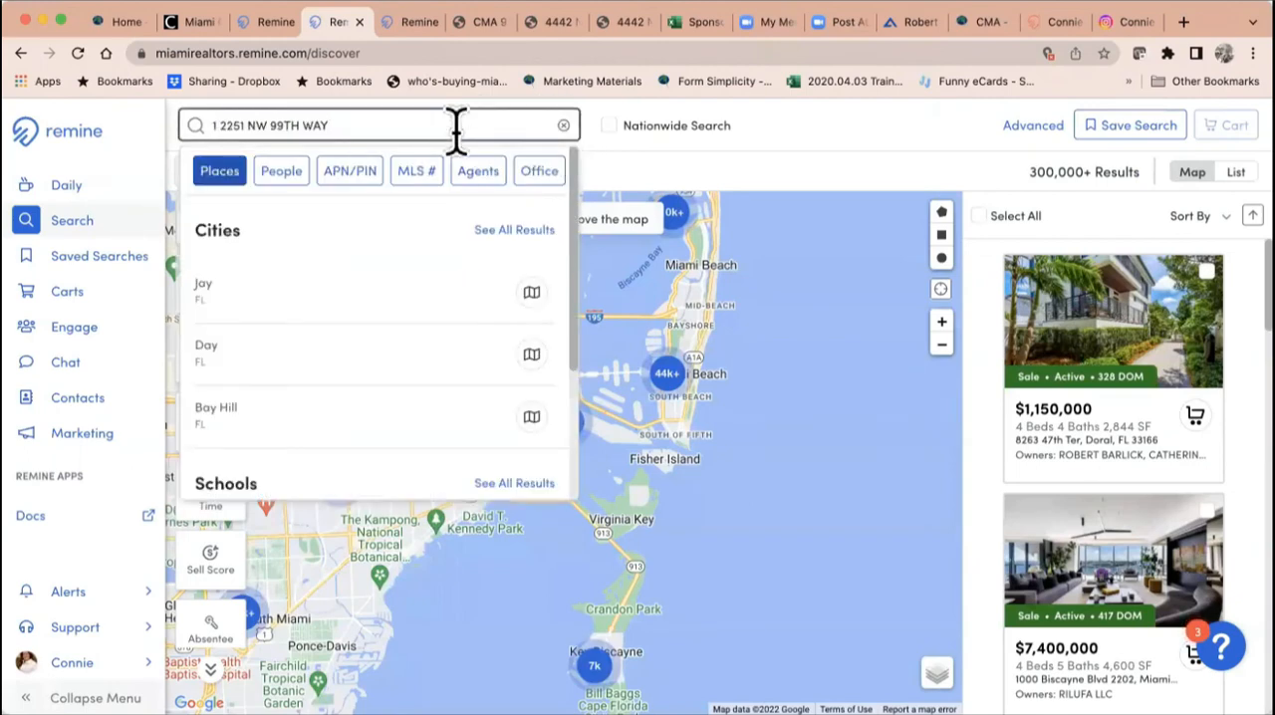
Step: Remove the stray leading 1 from the searched address and open the matching property's details
{"action": "left_click_drag", "start_coordinate": [219, 125], "coordinate": [135, 140]}
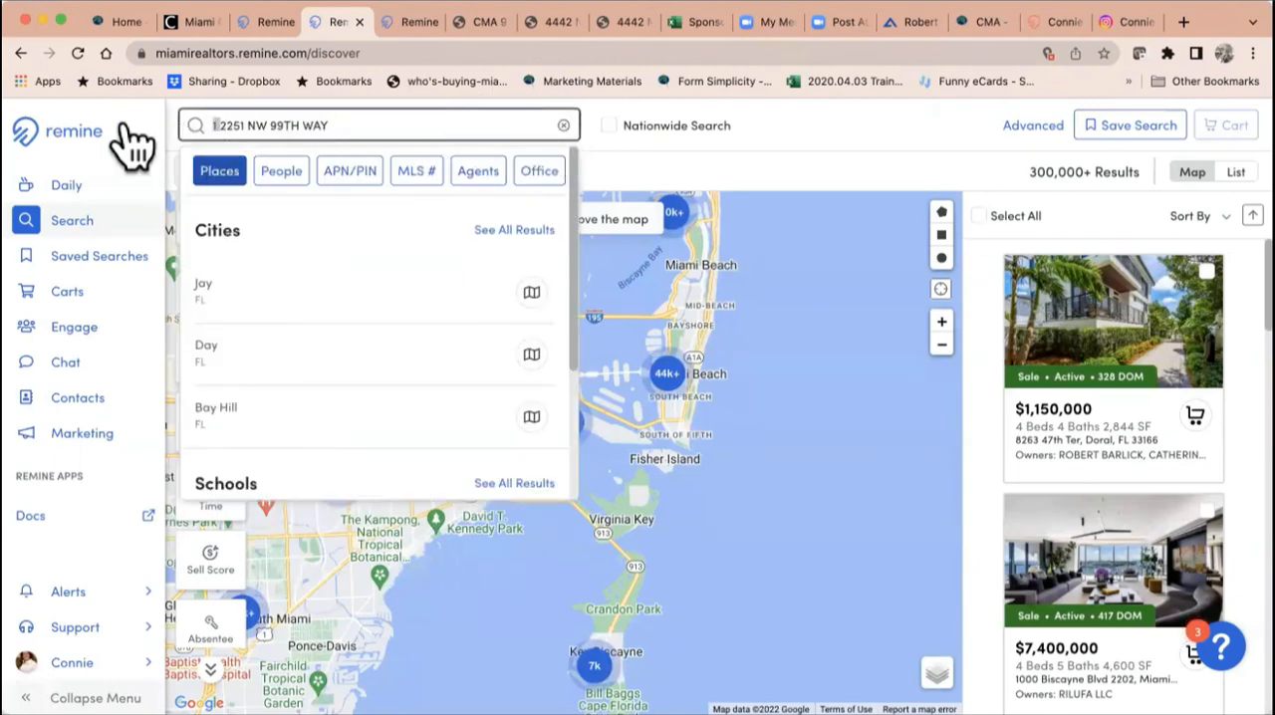
{"action": "key", "text": "BackSpace"}
{"action": "key", "text": "Return"}
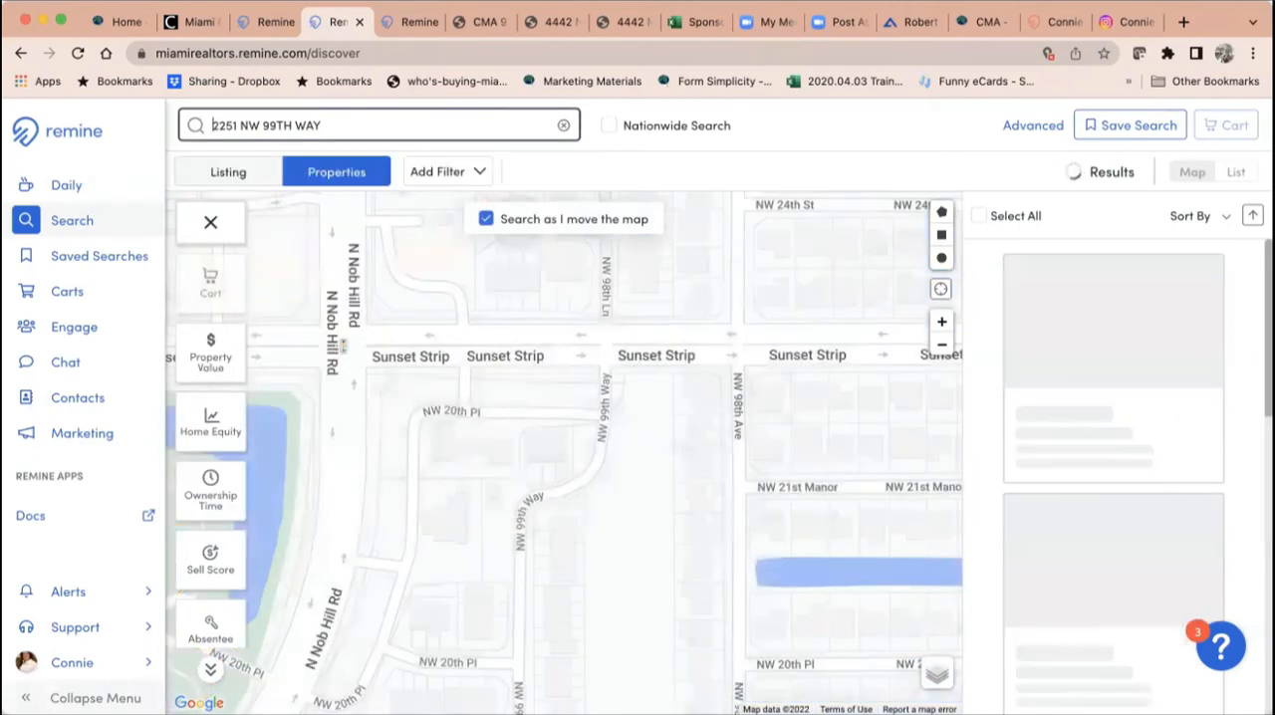
{"action": "left_click", "coordinate": [329, 124]}
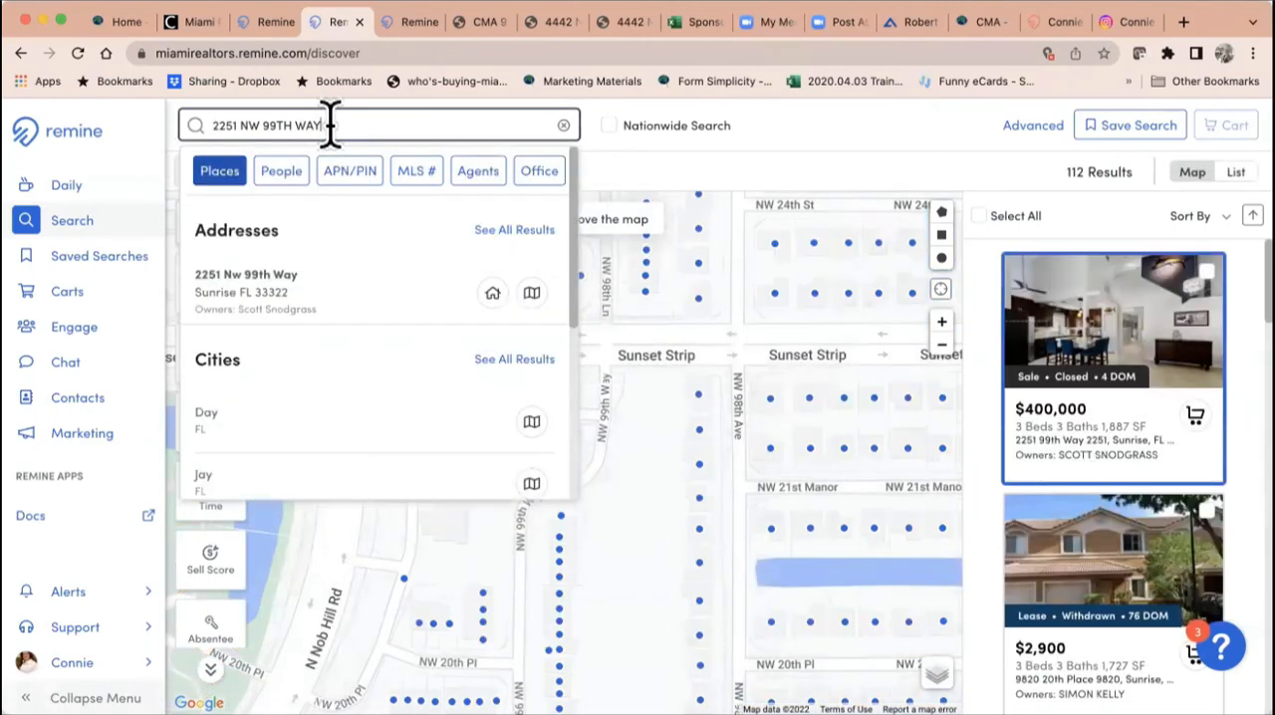
{"action": "left_click", "coordinate": [511, 288]}
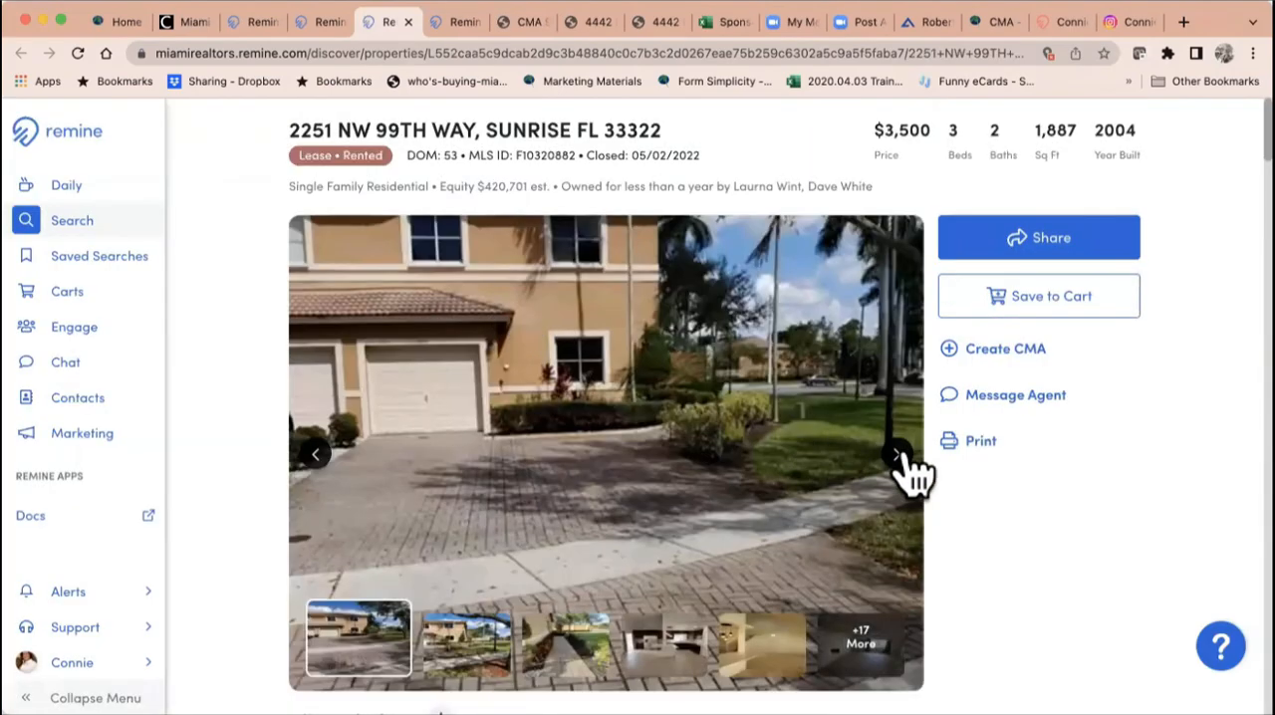
Step: Browse the first comparable's listing photos, and close its page to return to the CMA PDF
{"action": "left_click", "coordinate": [897, 454]}
{"action": "left_click", "coordinate": [898, 454]}
{"action": "left_click", "coordinate": [898, 454]}
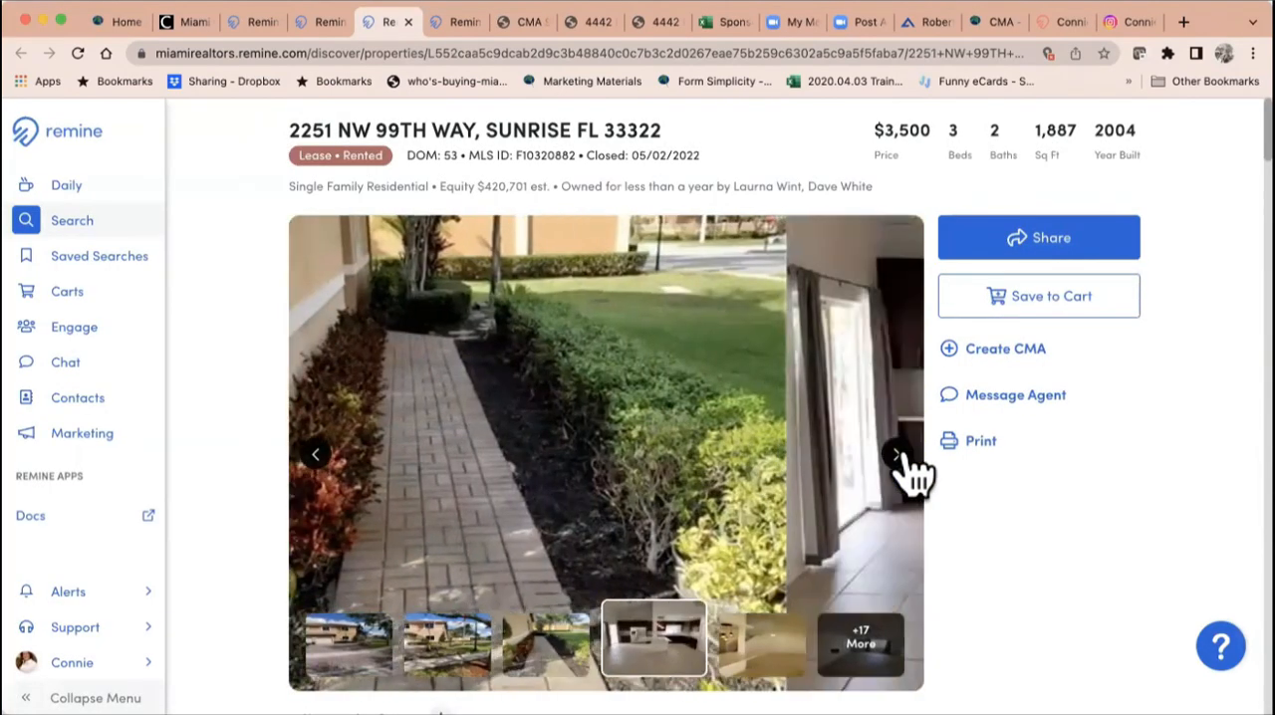
{"action": "left_click", "coordinate": [897, 454]}
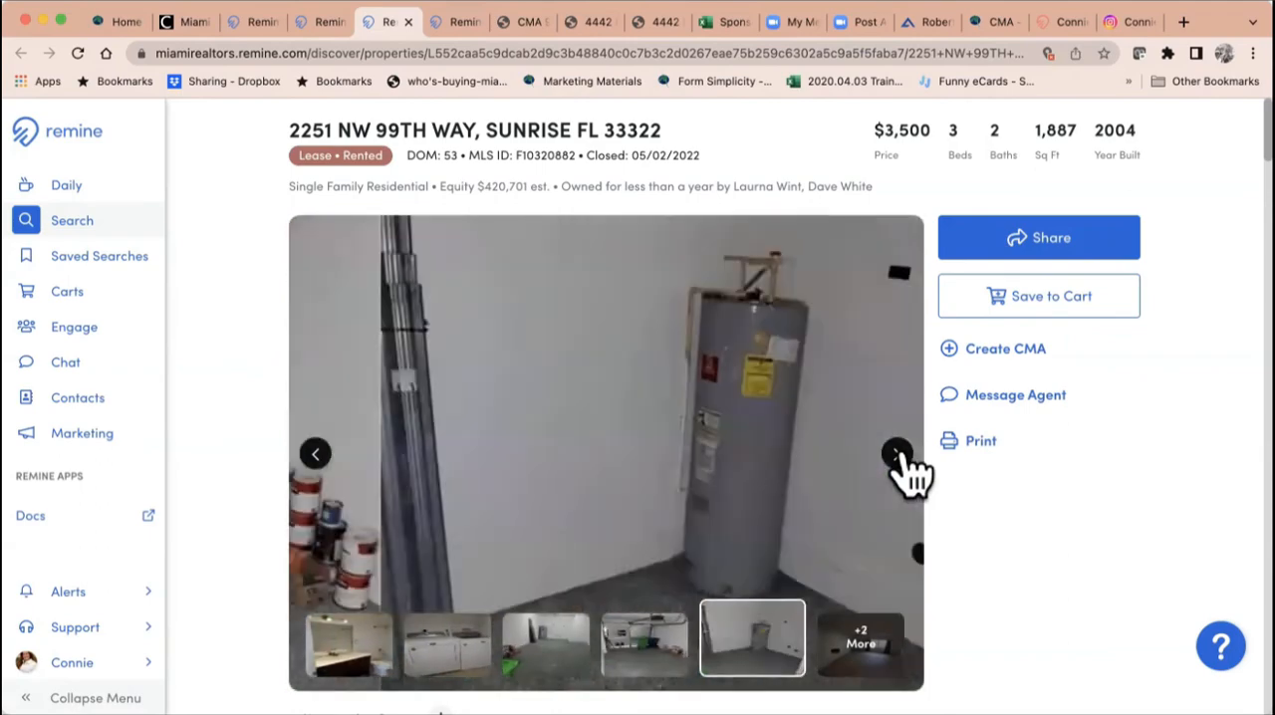
{"action": "left_click", "coordinate": [897, 455]}
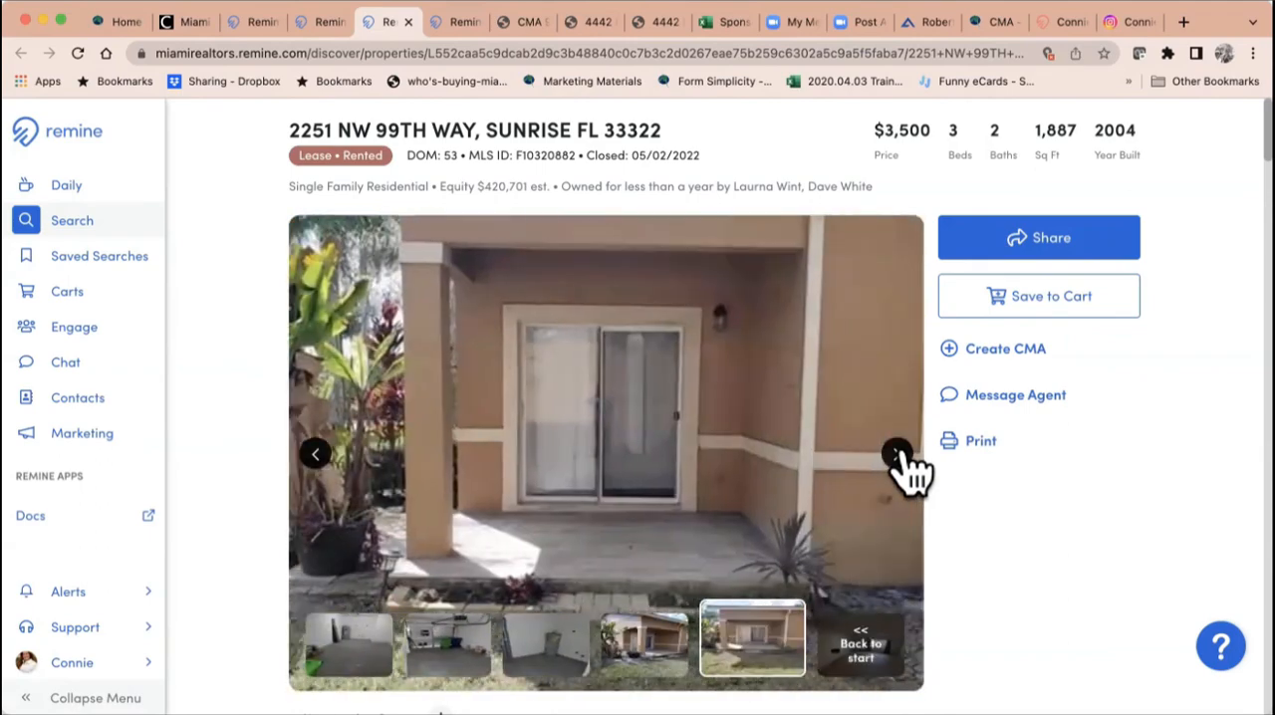
{"action": "left_click", "coordinate": [897, 455]}
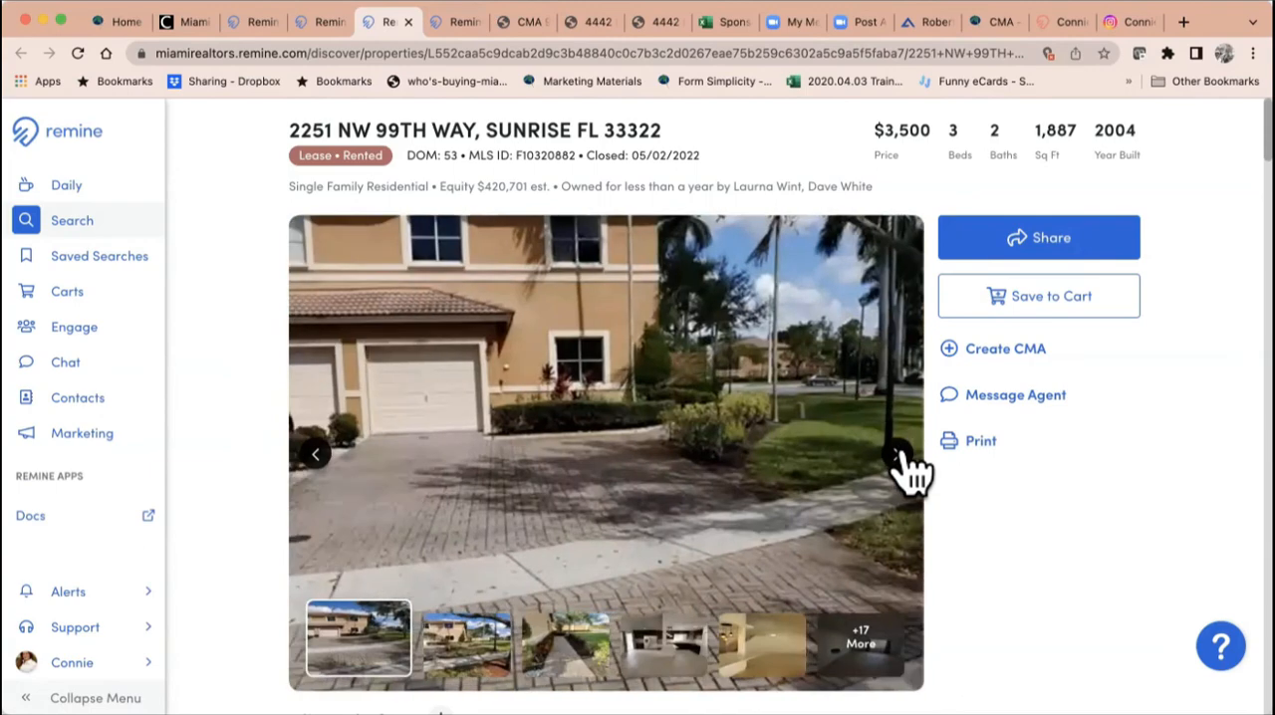
{"action": "left_click", "coordinate": [896, 455]}
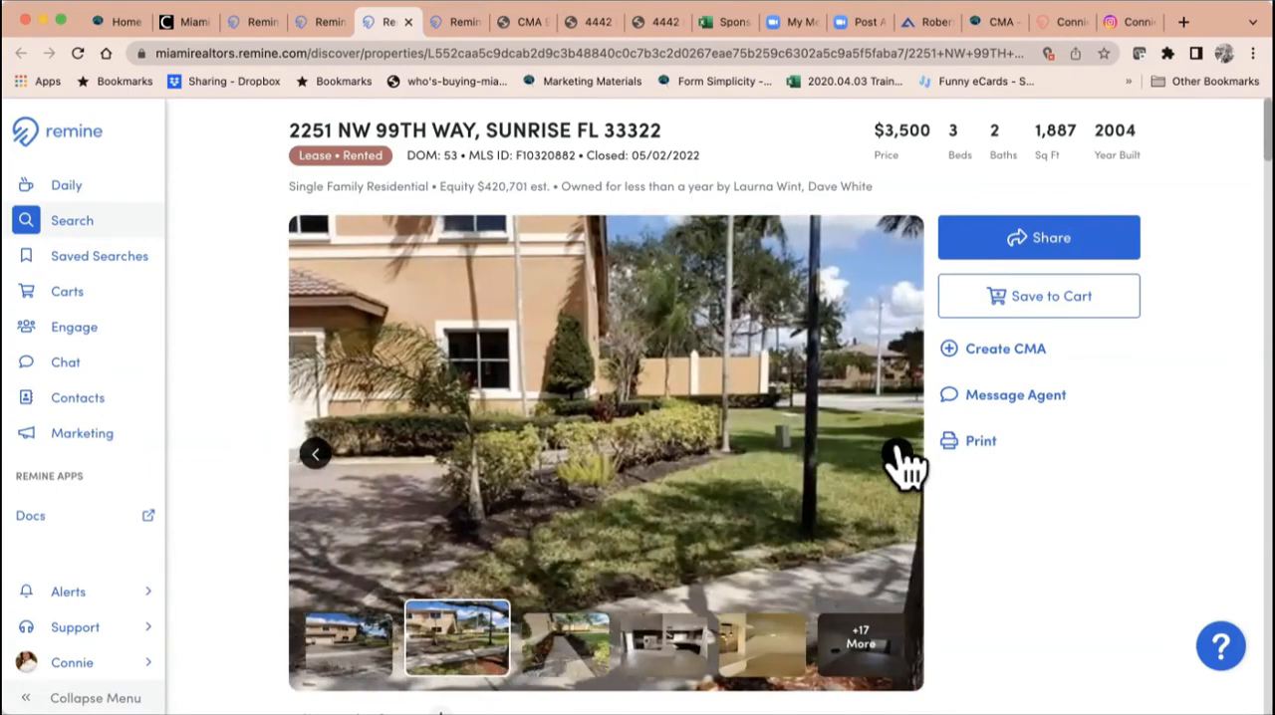
{"action": "left_click", "coordinate": [314, 455]}
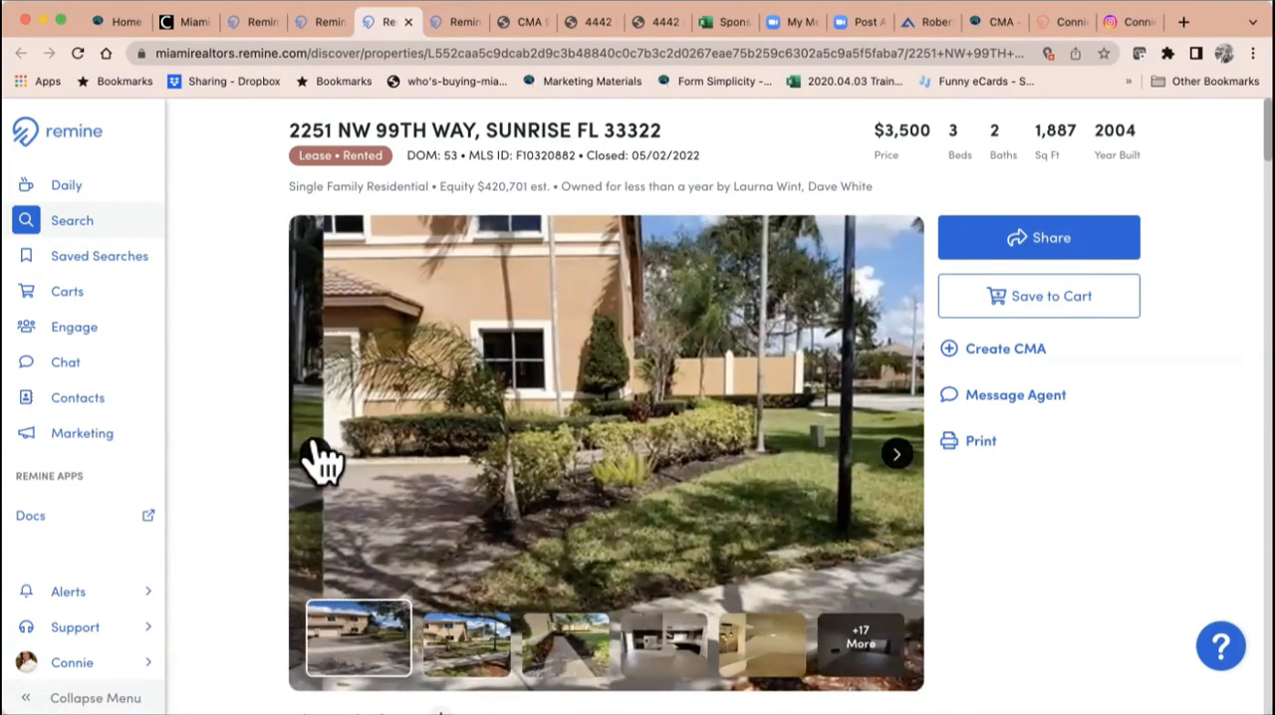
{"action": "left_click", "coordinate": [317, 456]}
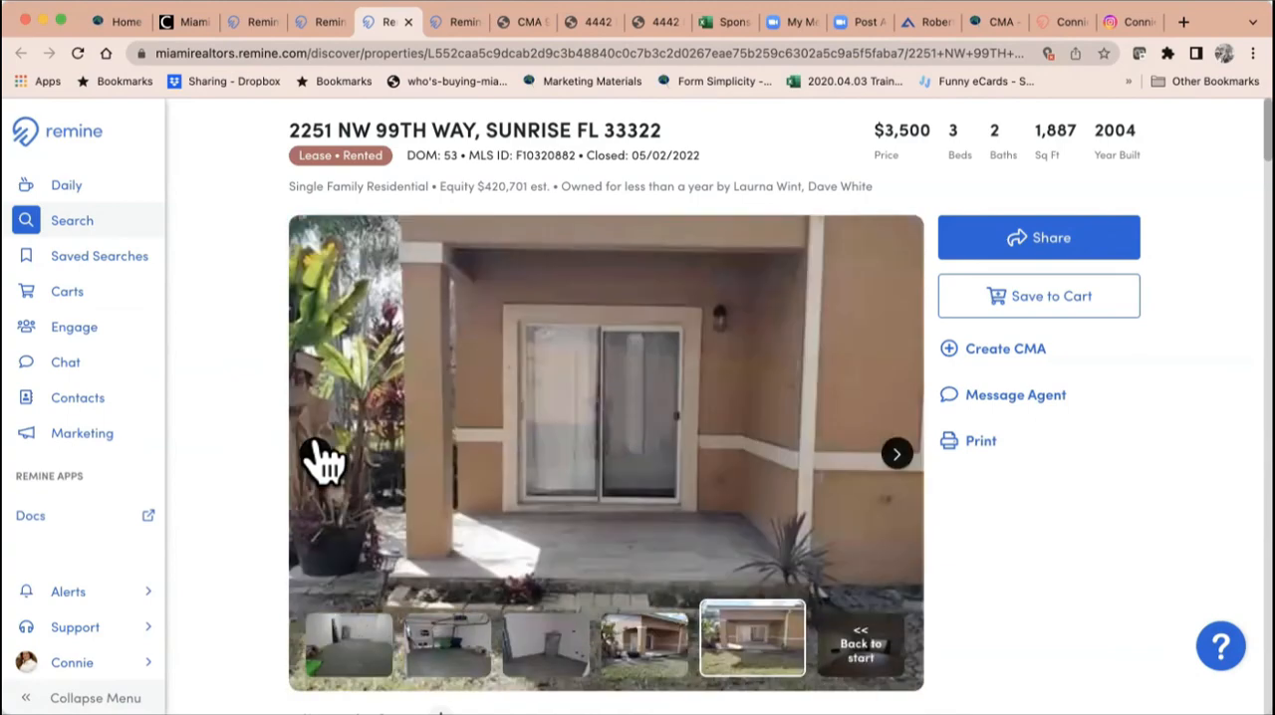
{"action": "left_click", "coordinate": [317, 455]}
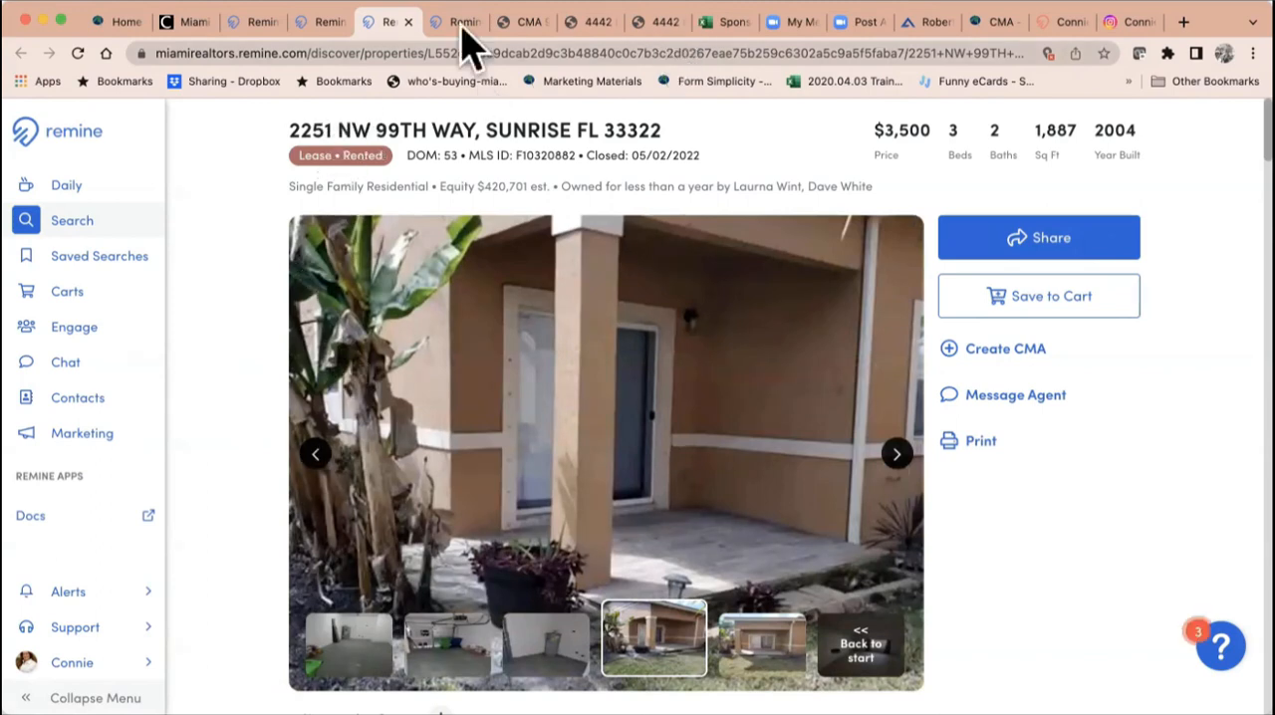
{"action": "left_click", "coordinate": [407, 21]}
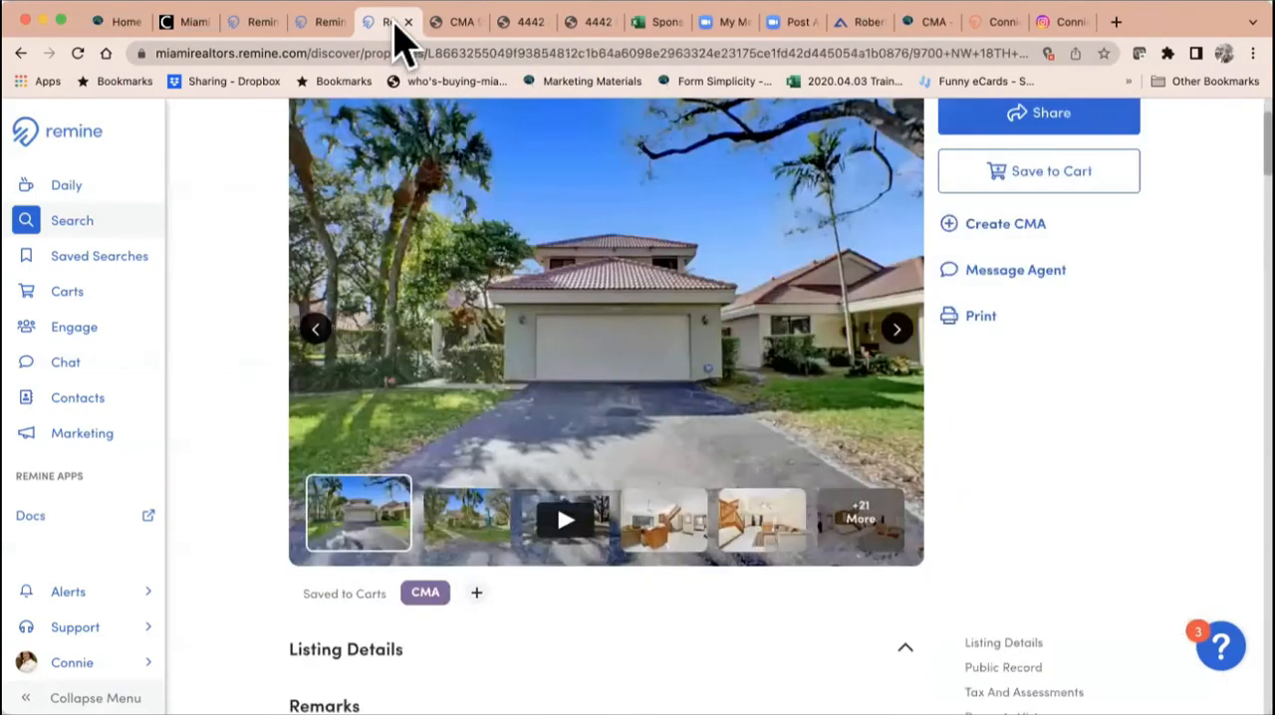
{"action": "left_click", "coordinate": [450, 24]}
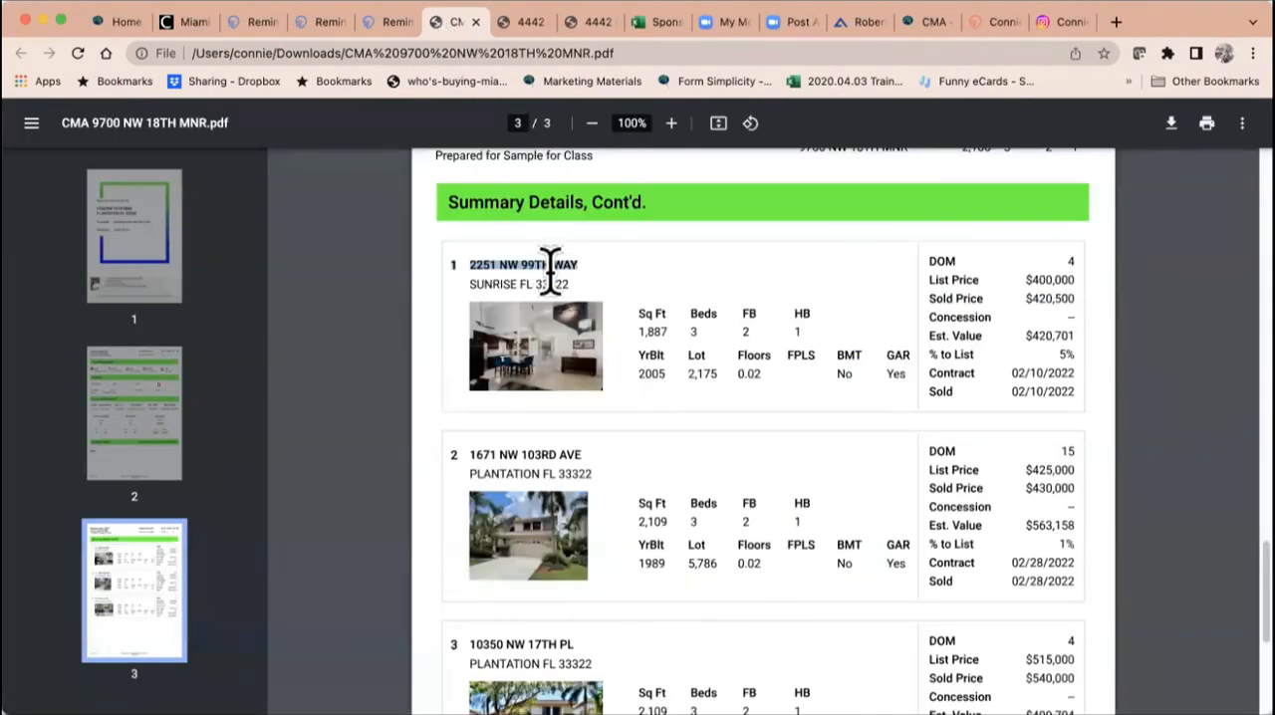
Step: Search Remine for the second comparable's street address copied from the CMA PDF and open the matching property's details
{"action": "left_click_drag", "start_coordinate": [594, 468], "coordinate": [546, 456]}
{"action": "left_click", "coordinate": [482, 464]}
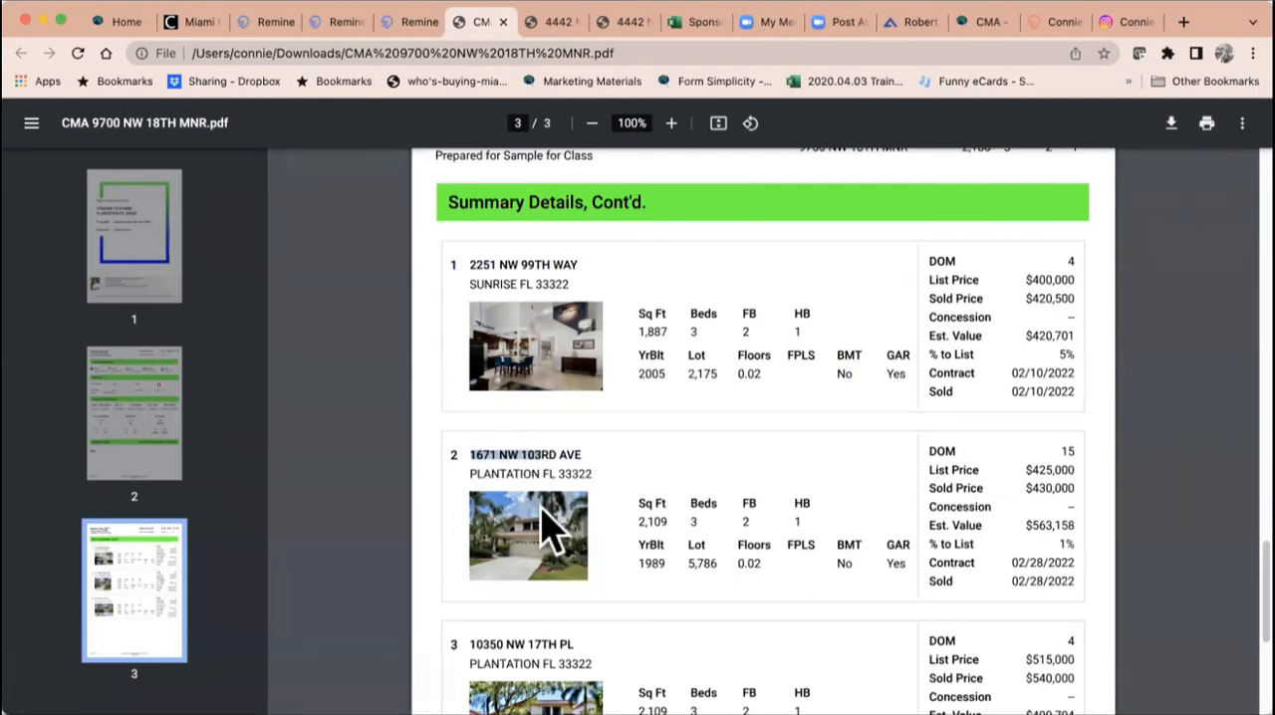
{"action": "left_click", "coordinate": [343, 24]}
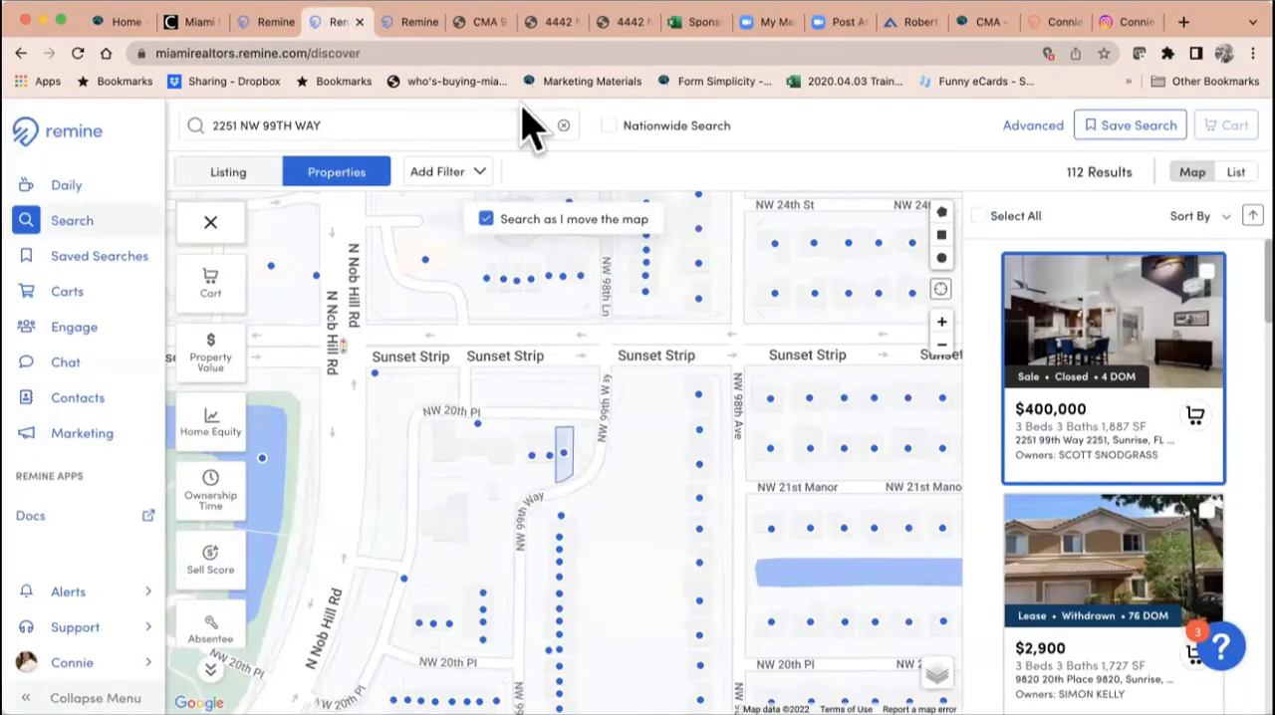
{"action": "left_click", "coordinate": [563, 125]}
{"action": "left_click", "coordinate": [406, 119]}
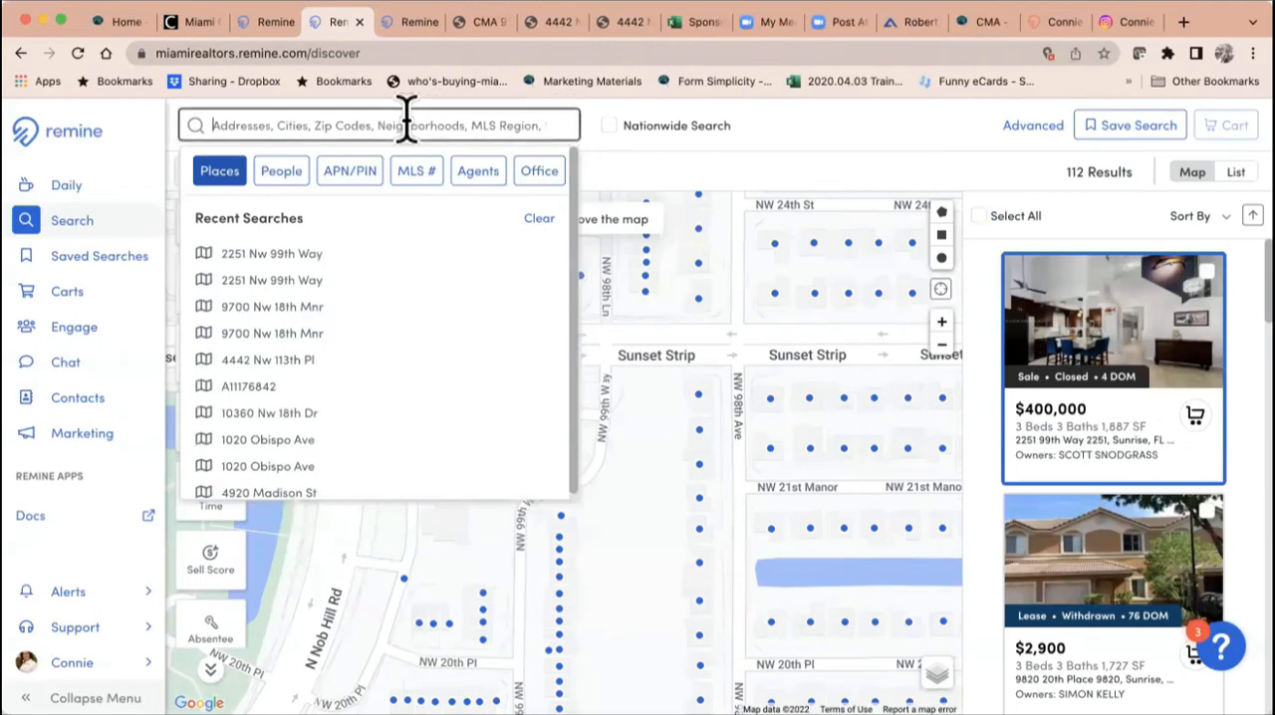
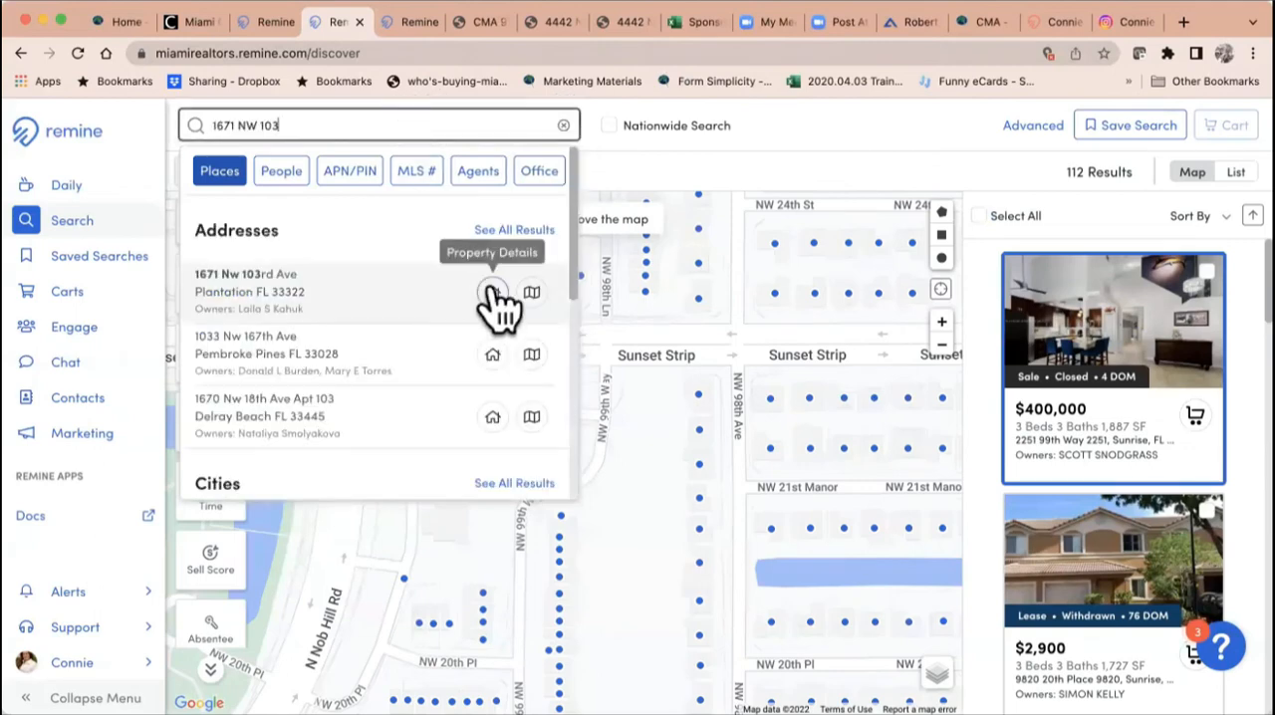
{"action": "left_click", "coordinate": [491, 289]}
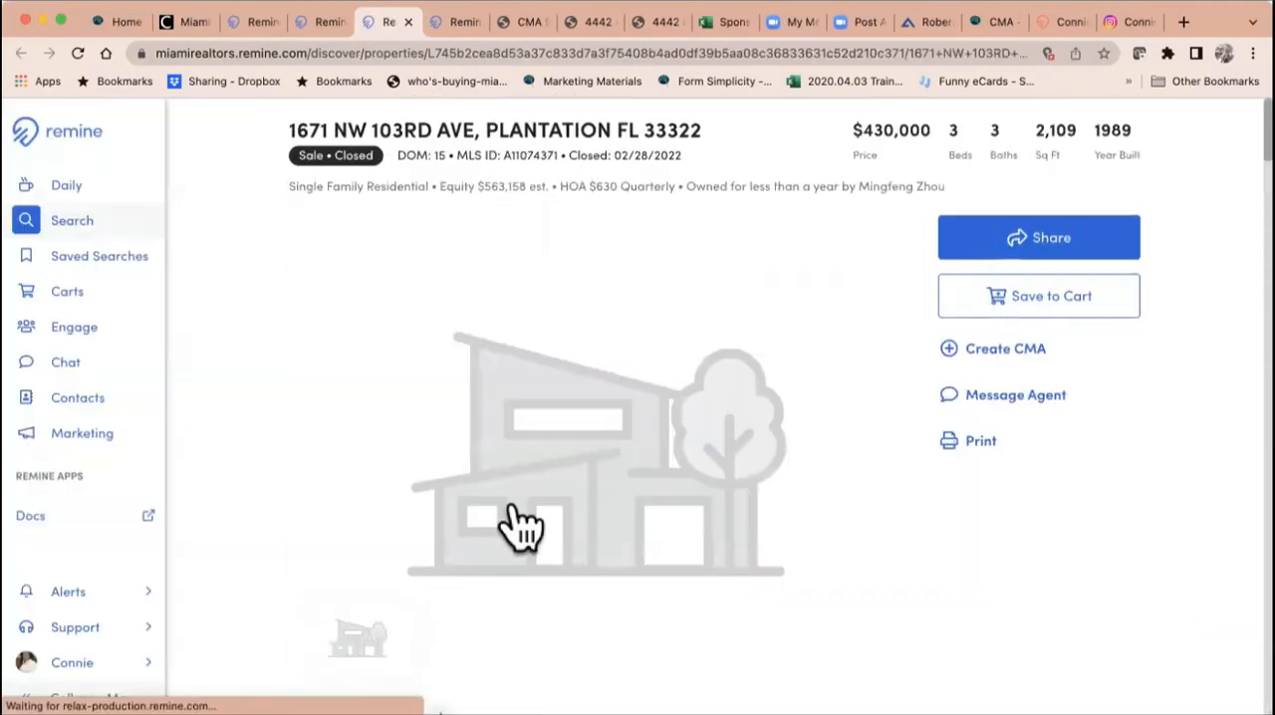
Step: Open the second comparable's listing photo gallery and look through it
{"action": "scroll", "coordinate": [827, 498], "scroll_direction": "down", "scroll_amount": 2}
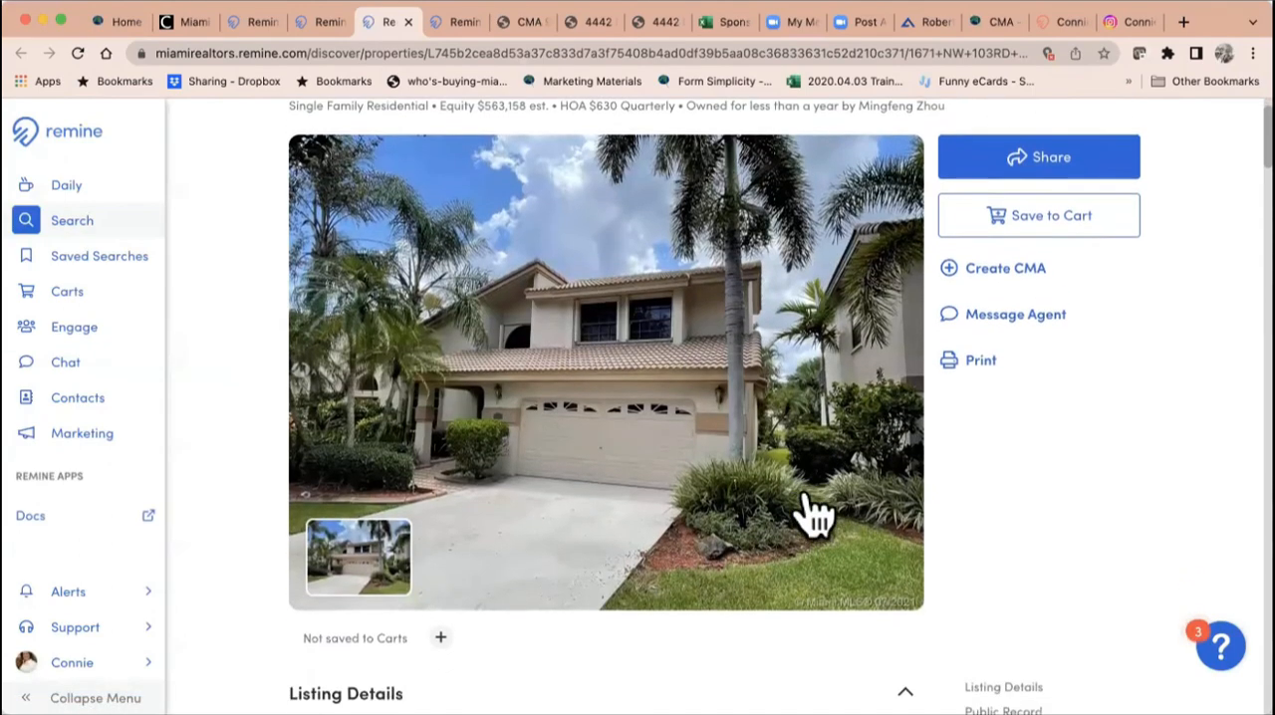
{"action": "left_click", "coordinate": [842, 418]}
{"action": "scroll", "coordinate": [767, 573], "scroll_direction": "down", "scroll_amount": 1}
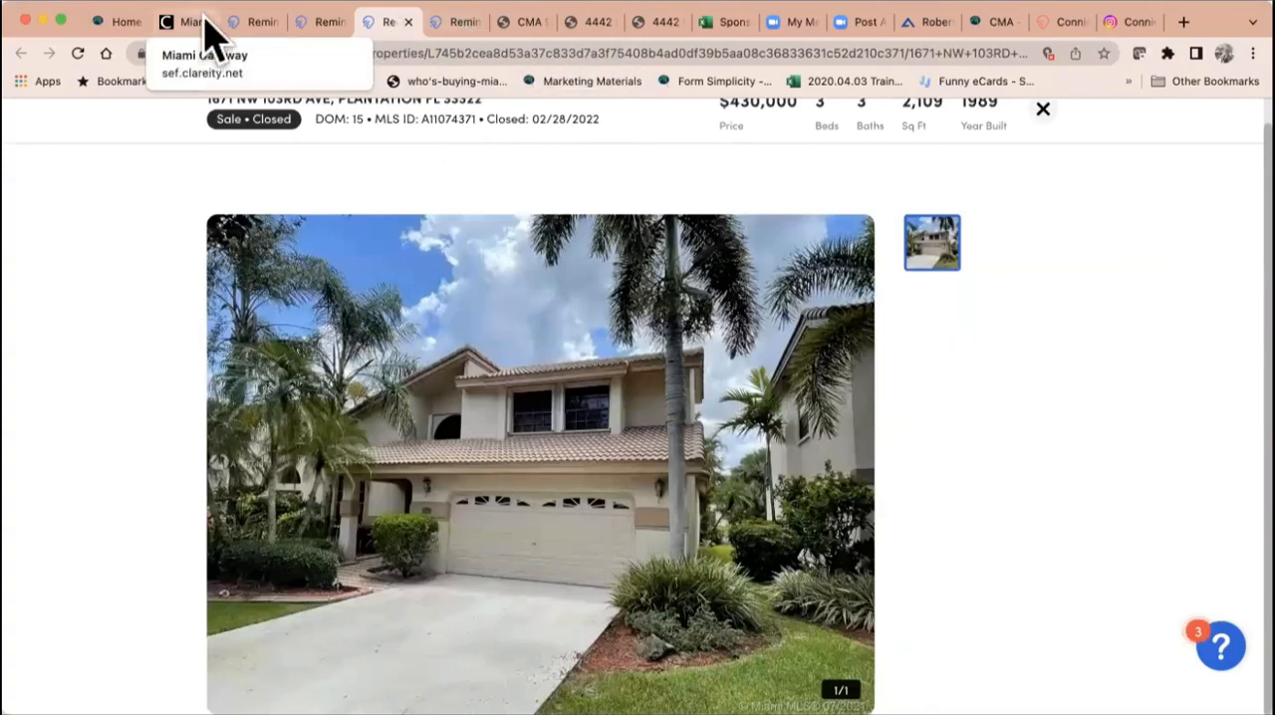
Step: Switch to the Miami Gateway page, find iMAPP among the member tools and open it
{"action": "left_click", "coordinate": [198, 28]}
{"action": "scroll", "coordinate": [432, 422], "scroll_direction": "down", "scroll_amount": 5}
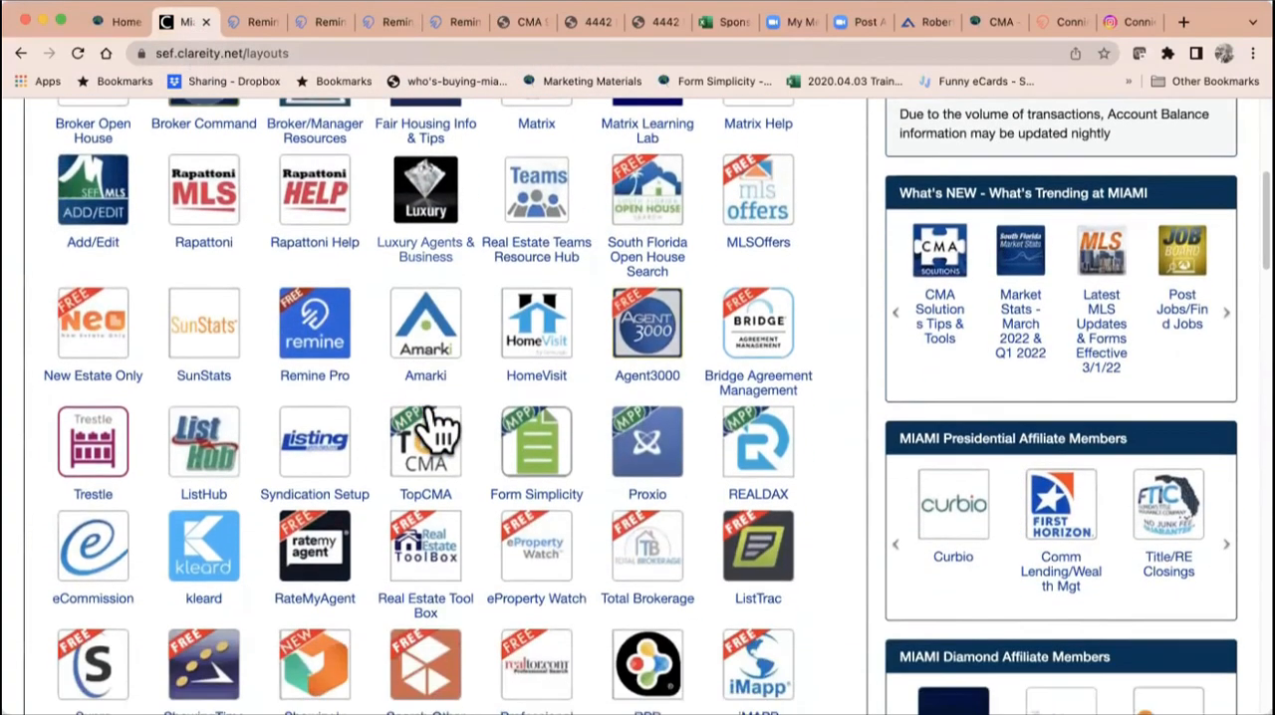
{"action": "scroll", "coordinate": [438, 423], "scroll_direction": "down", "scroll_amount": 3}
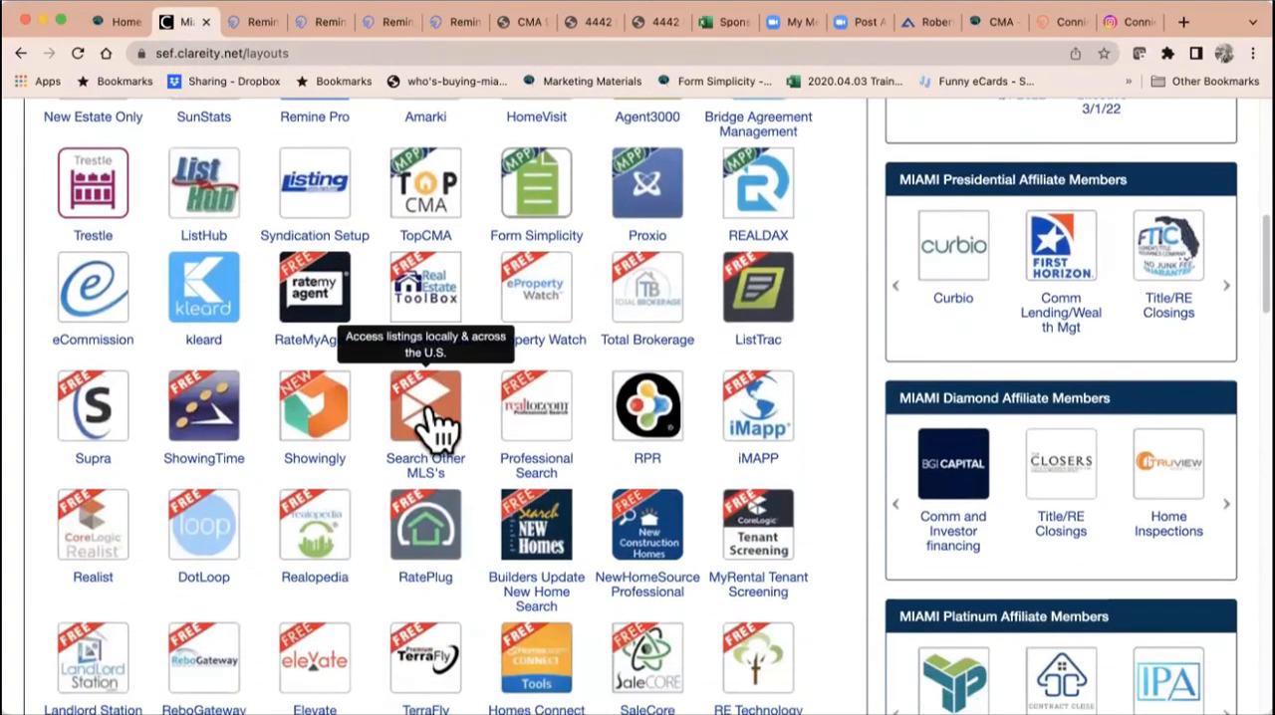
{"action": "scroll", "coordinate": [438, 424], "scroll_direction": "down", "scroll_amount": 3}
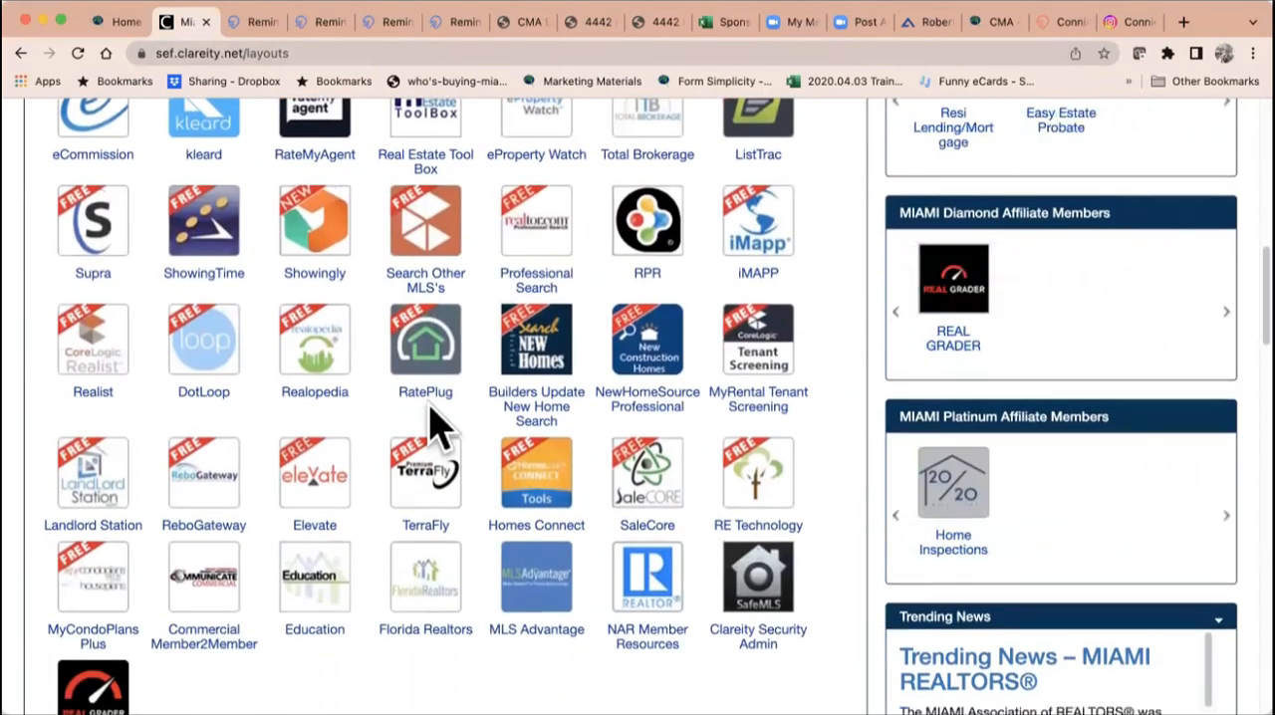
{"action": "scroll", "coordinate": [433, 426], "scroll_direction": "up", "scroll_amount": 1}
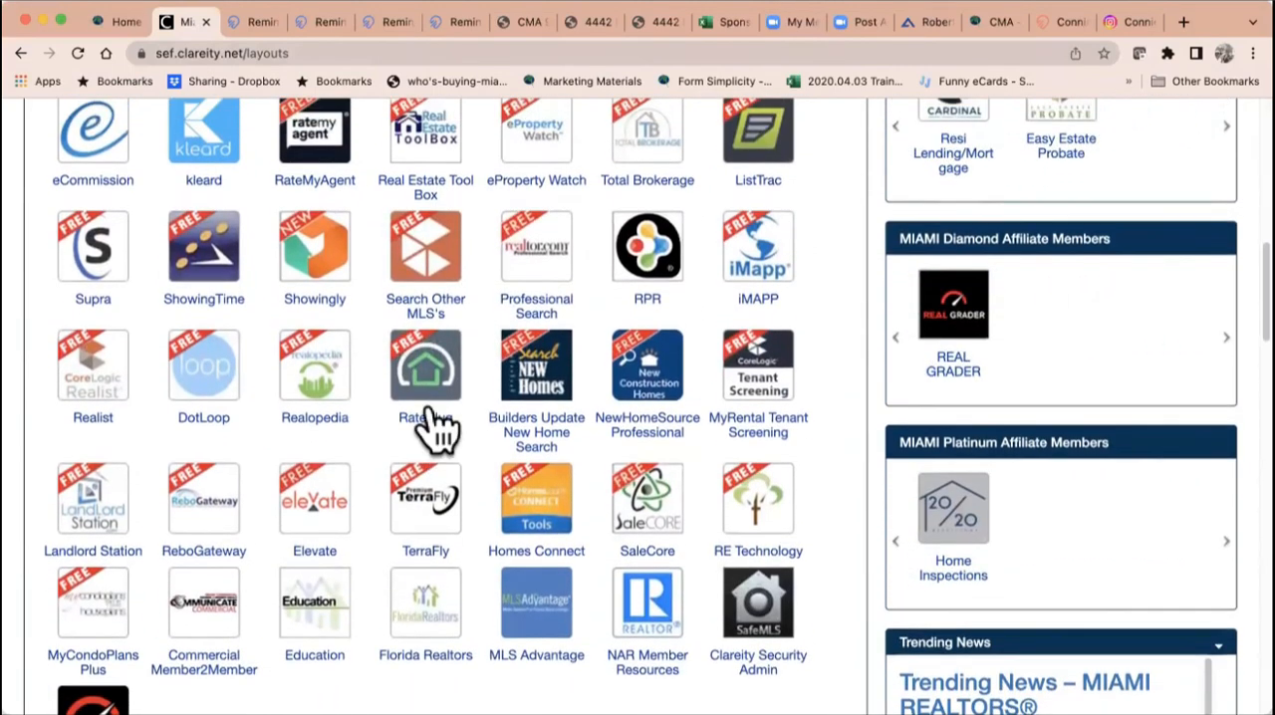
{"action": "left_click", "coordinate": [759, 251]}
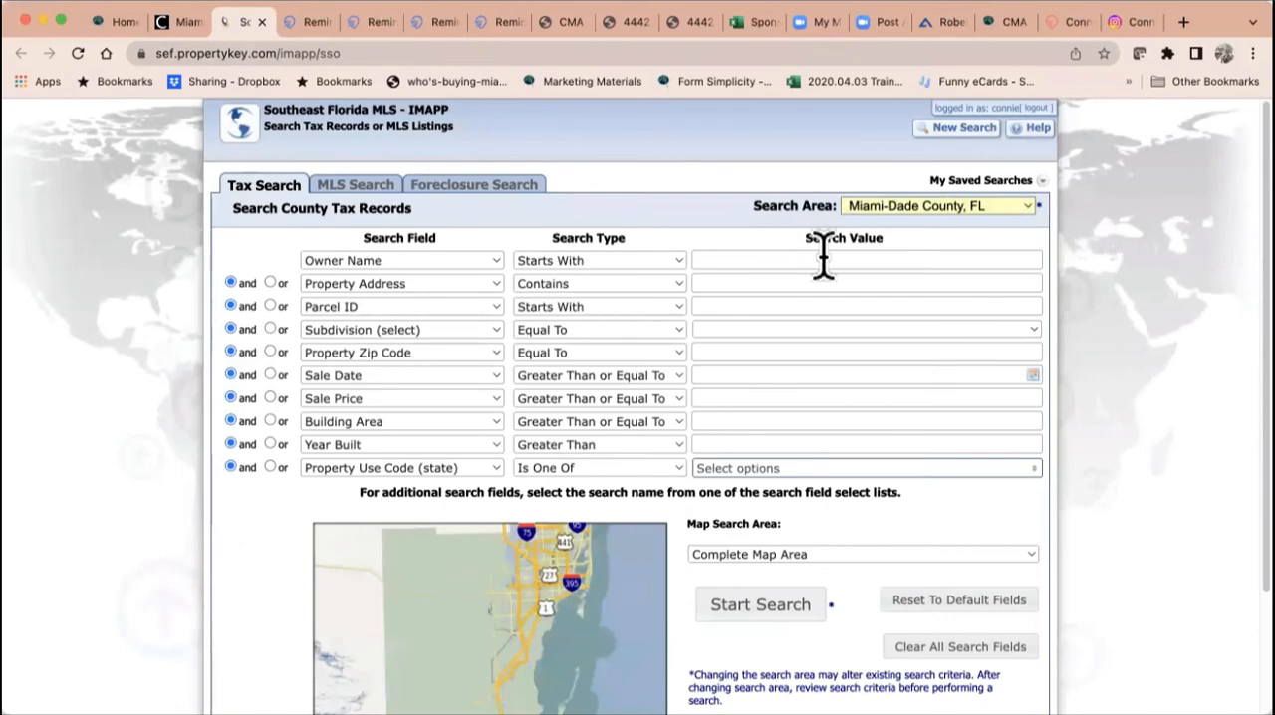
Step: Set the tax search area to Broward County, FL and search by the CMA subject property's street address
{"action": "left_click", "coordinate": [876, 211]}
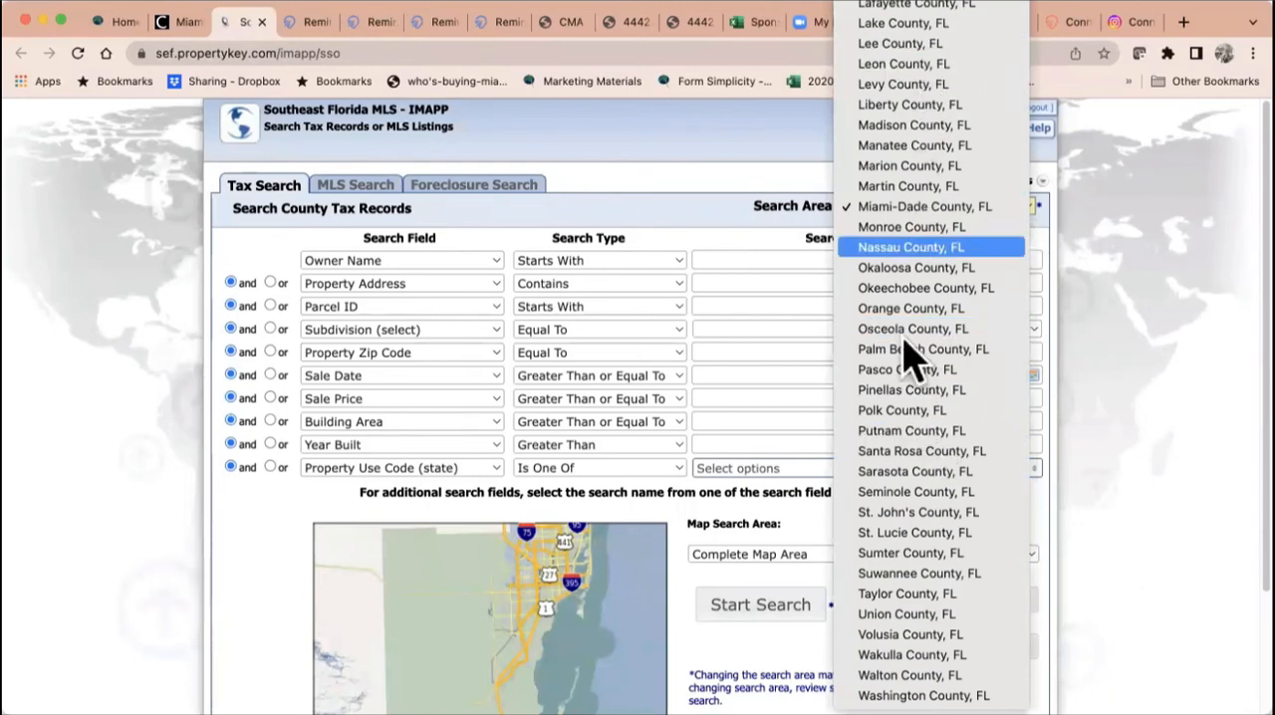
{"action": "scroll", "coordinate": [896, 206], "scroll_direction": "up", "scroll_amount": 10}
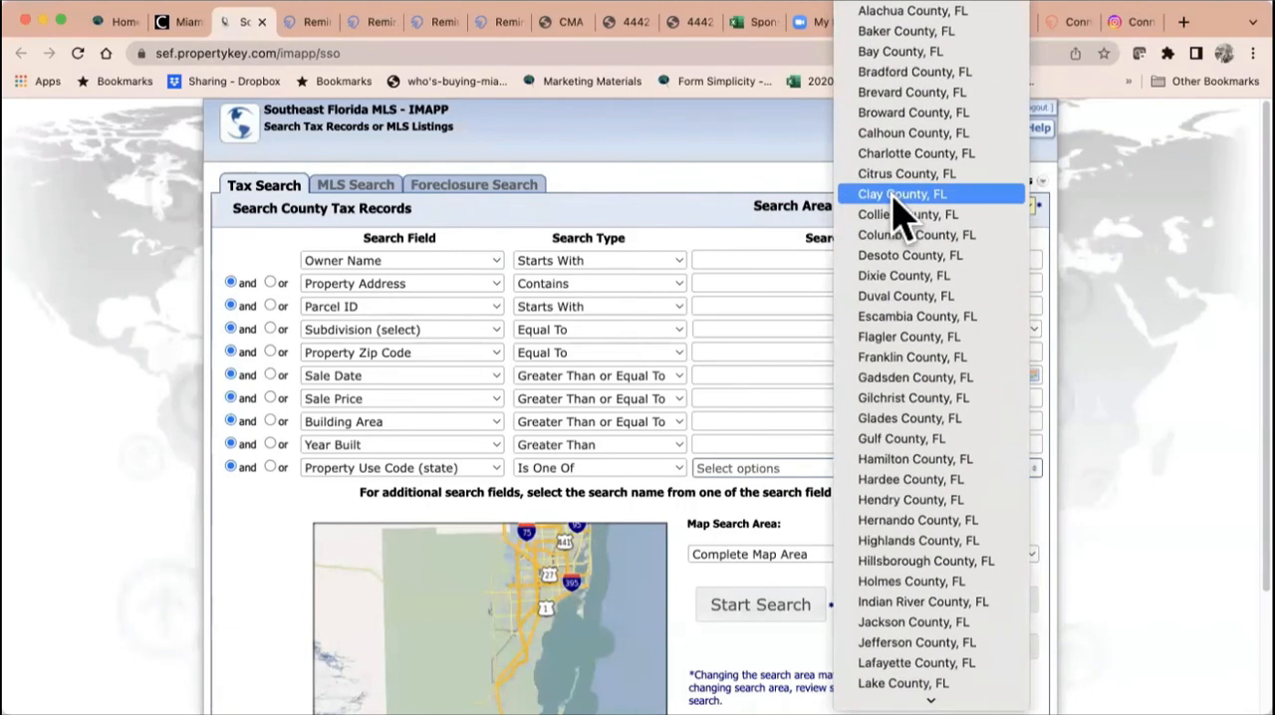
{"action": "left_click", "coordinate": [902, 112]}
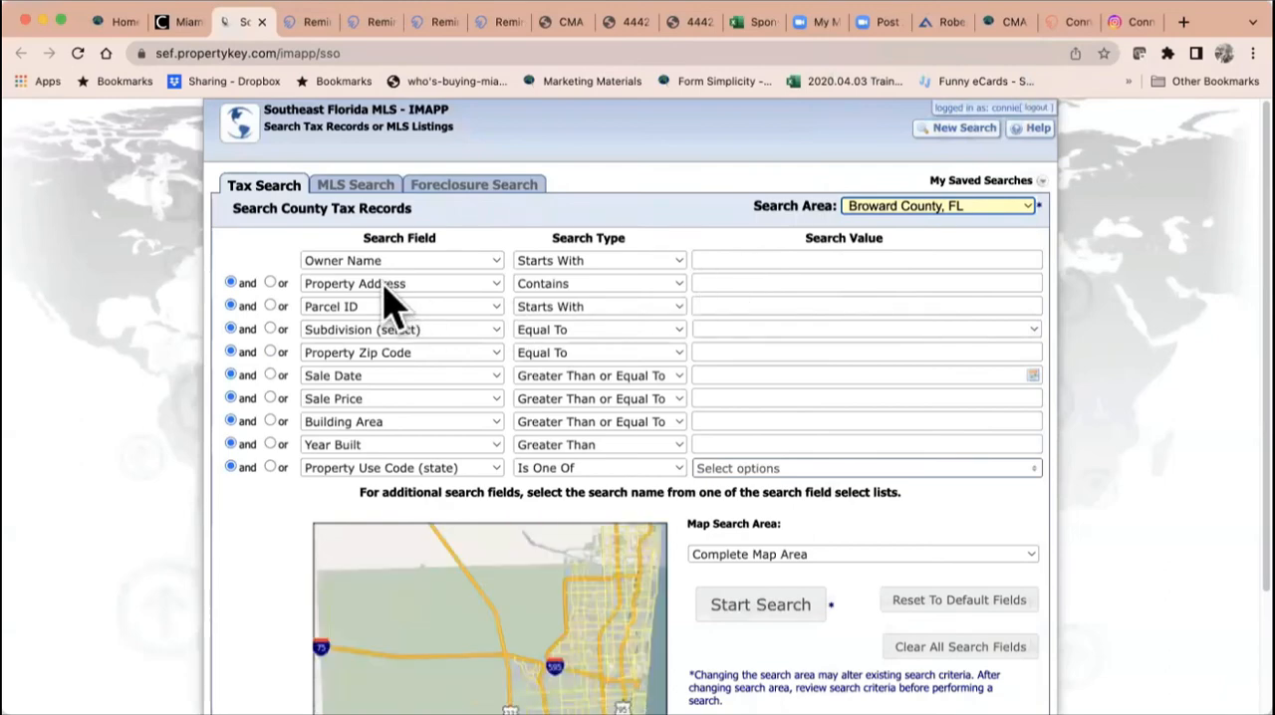
{"action": "left_click", "coordinate": [711, 282]}
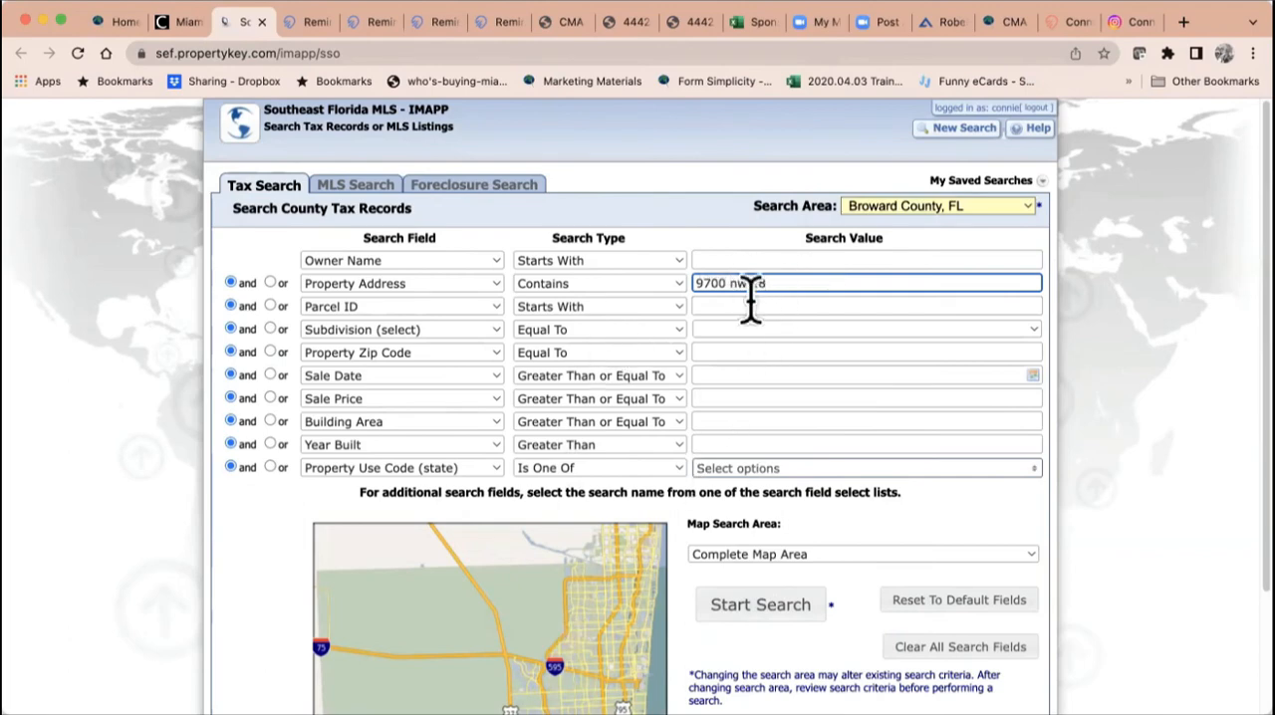
{"action": "left_click", "coordinate": [796, 613]}
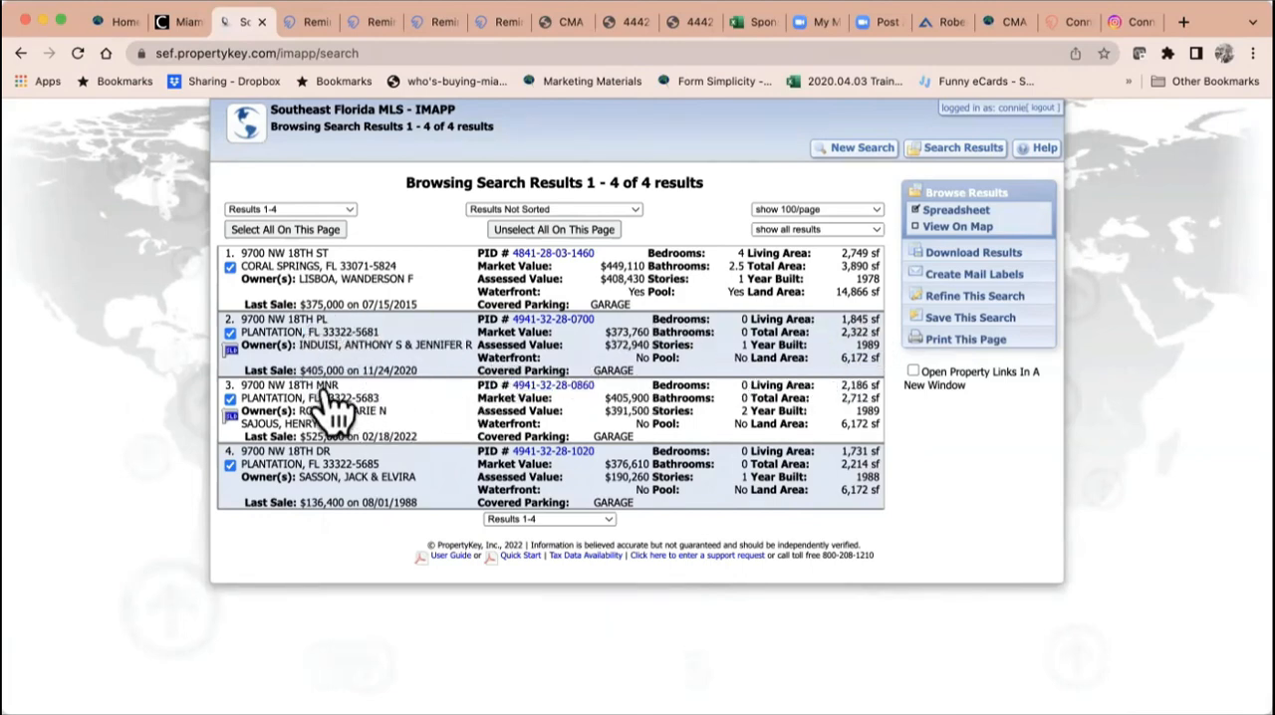
Step: Open the subject property's tax report and review its value, sales, building, school and flood zone information
{"action": "left_click", "coordinate": [570, 390]}
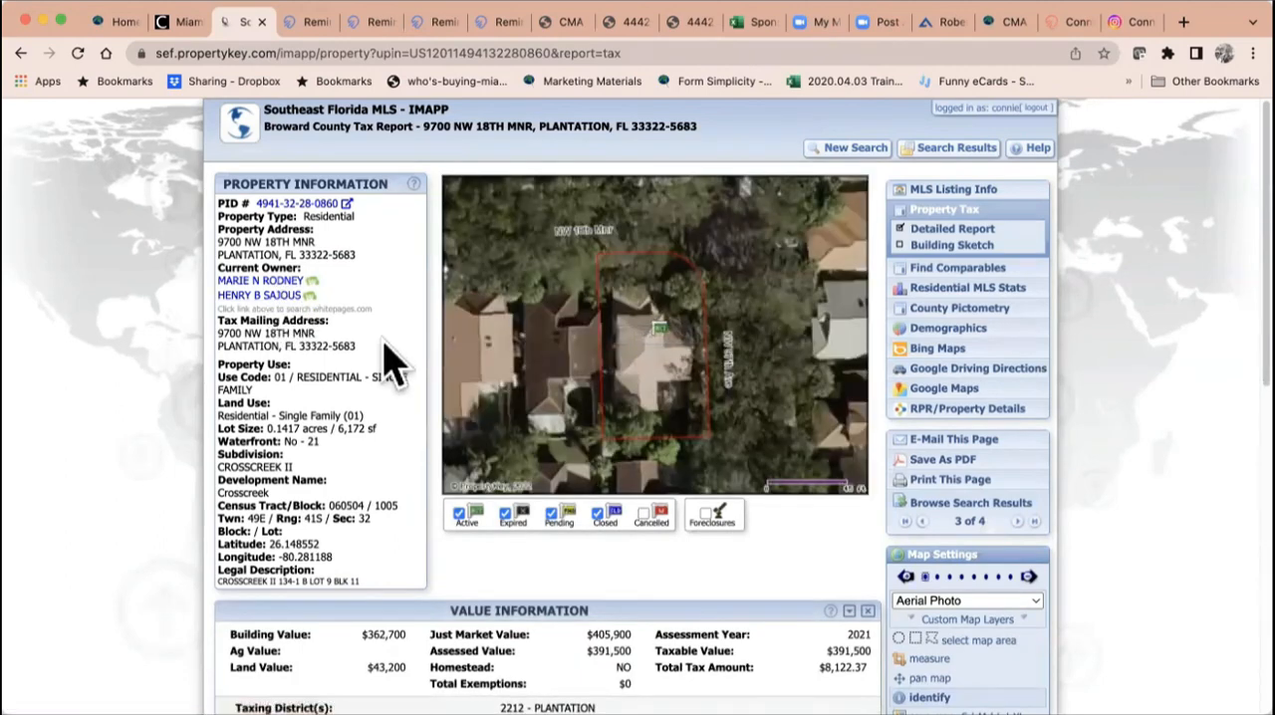
{"action": "scroll", "coordinate": [393, 363], "scroll_direction": "down", "scroll_amount": 2}
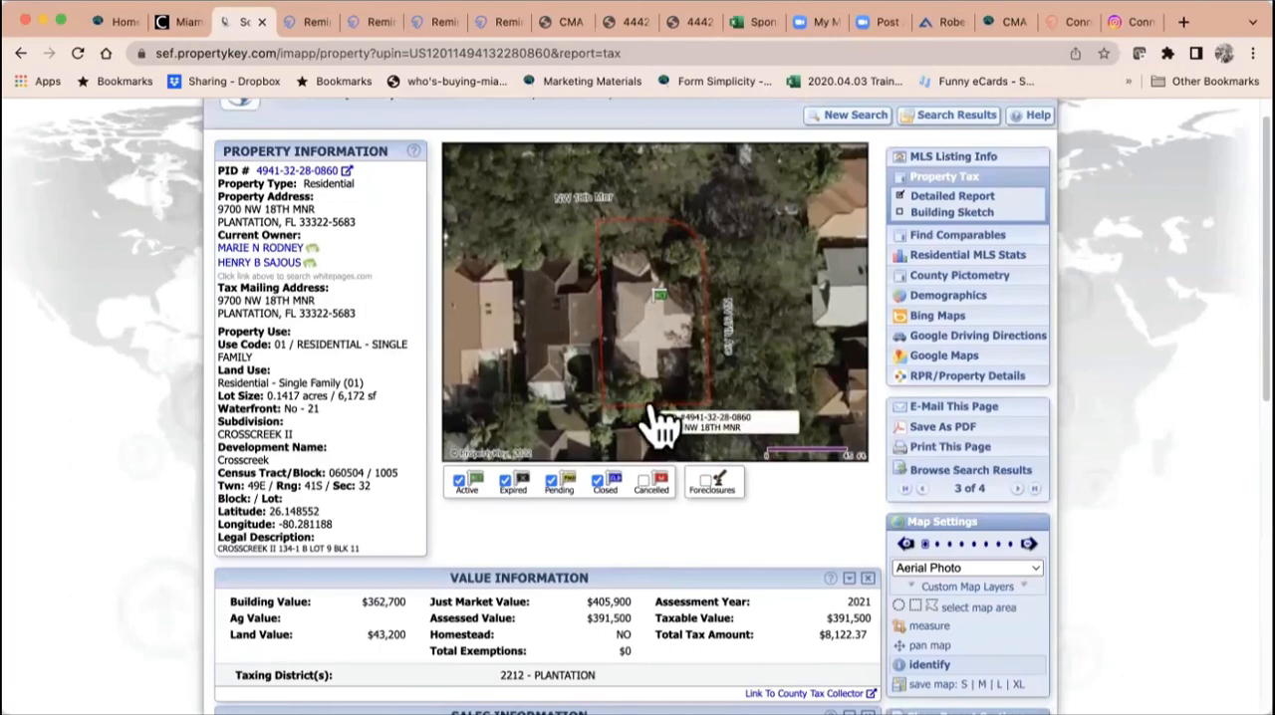
{"action": "scroll", "coordinate": [655, 417], "scroll_direction": "down", "scroll_amount": 1}
{"action": "scroll", "coordinate": [722, 450], "scroll_direction": "down", "scroll_amount": 6}
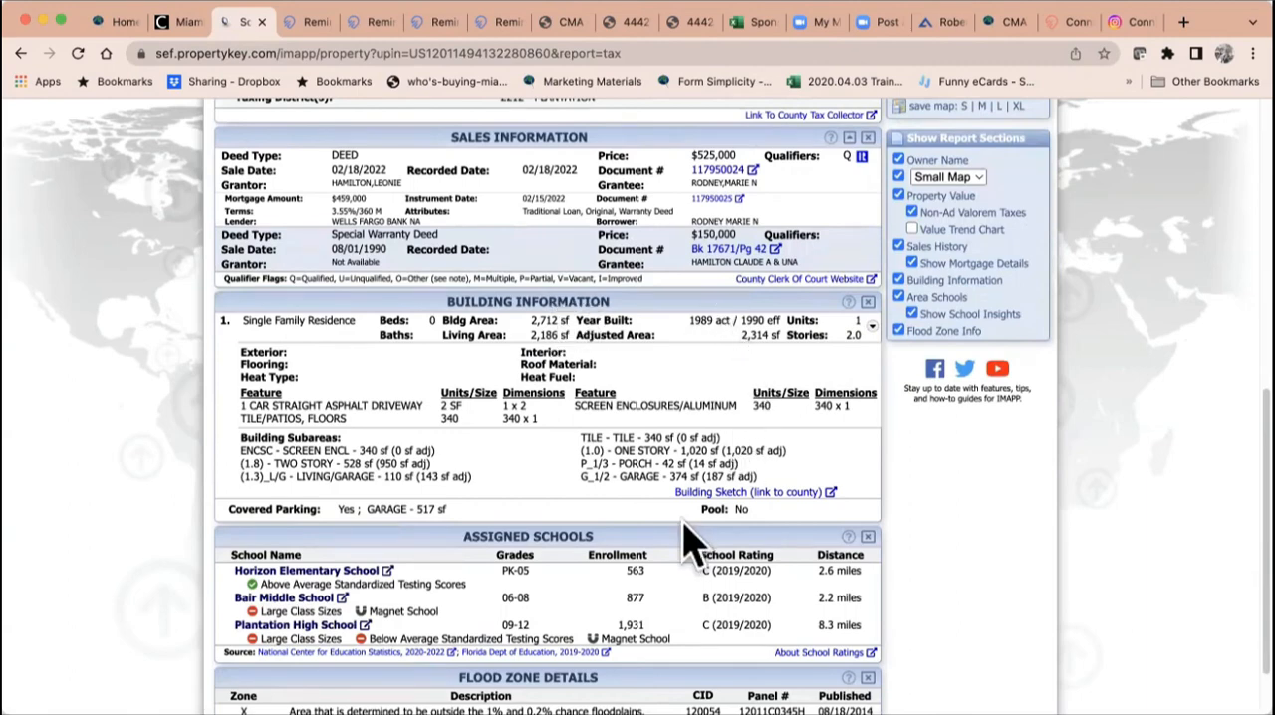
{"action": "scroll", "coordinate": [625, 459], "scroll_direction": "down", "scroll_amount": 1}
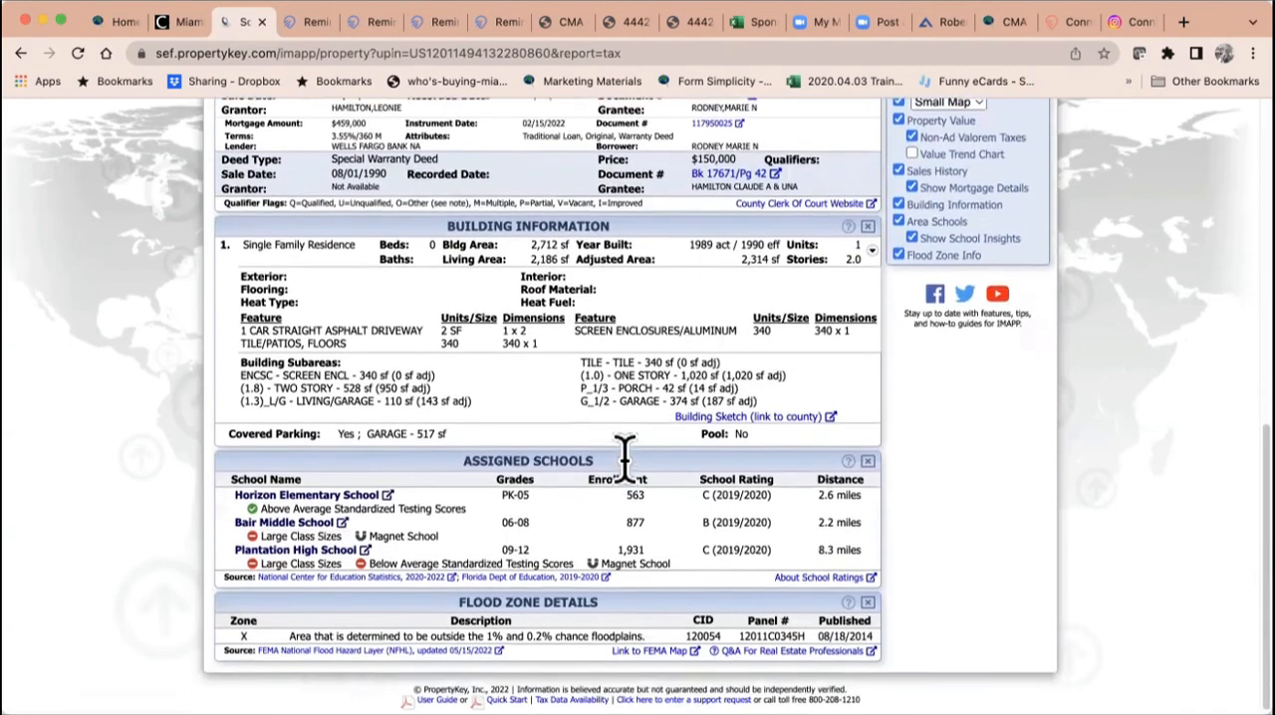
{"action": "scroll", "coordinate": [624, 460], "scroll_direction": "up", "scroll_amount": 1}
{"action": "scroll", "coordinate": [624, 469], "scroll_direction": "up", "scroll_amount": 10}
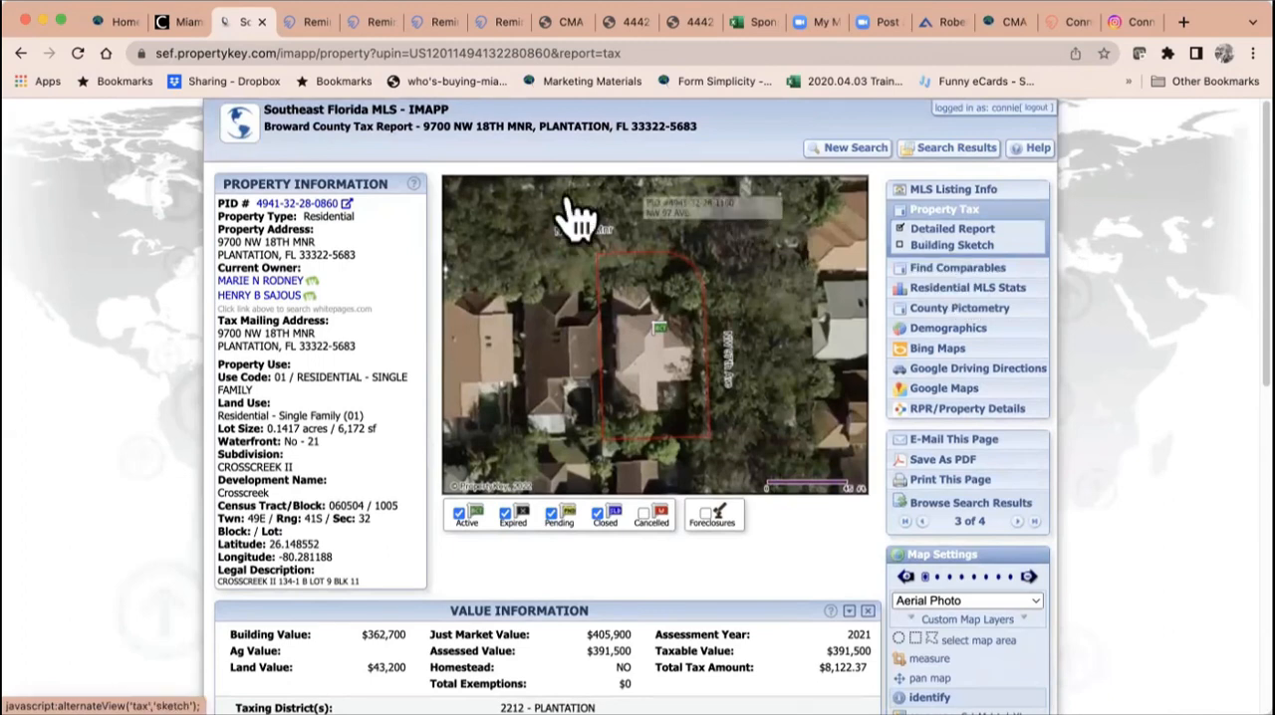
Step: Find comparables for the subject property and set the current comparison criteria as default
{"action": "left_click", "coordinate": [925, 271]}
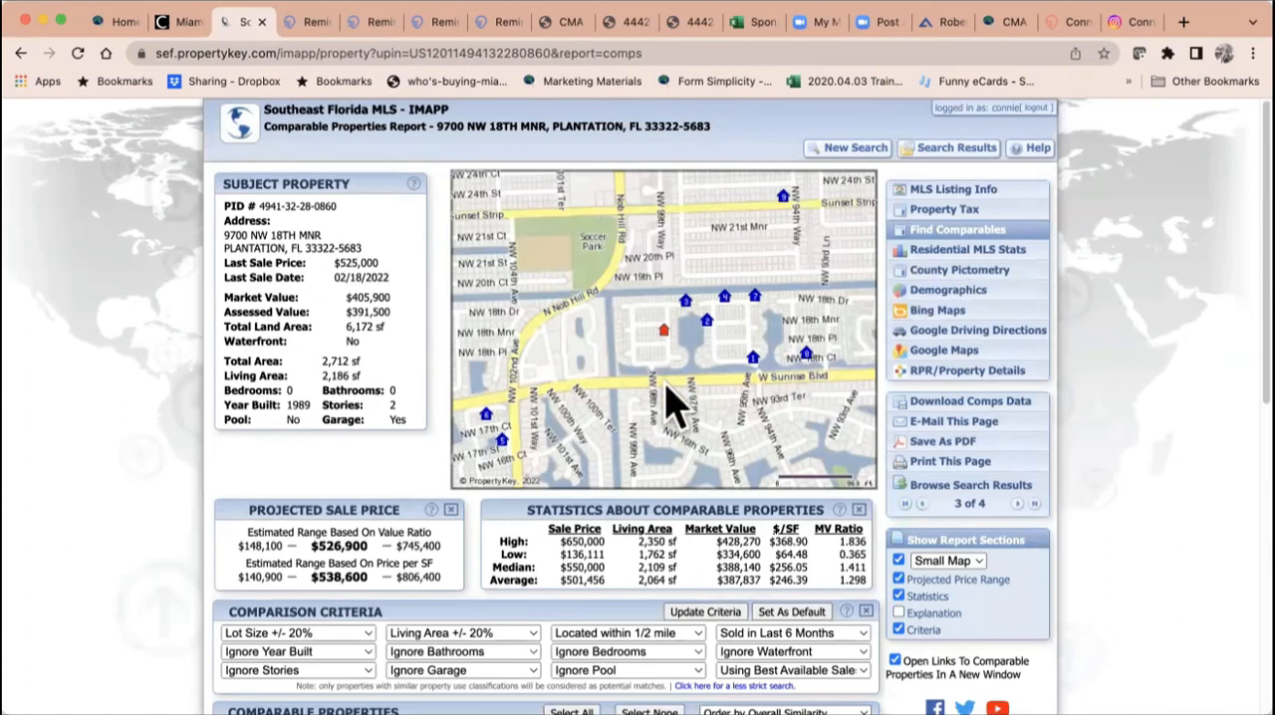
{"action": "scroll", "coordinate": [674, 408], "scroll_direction": "down", "scroll_amount": 3}
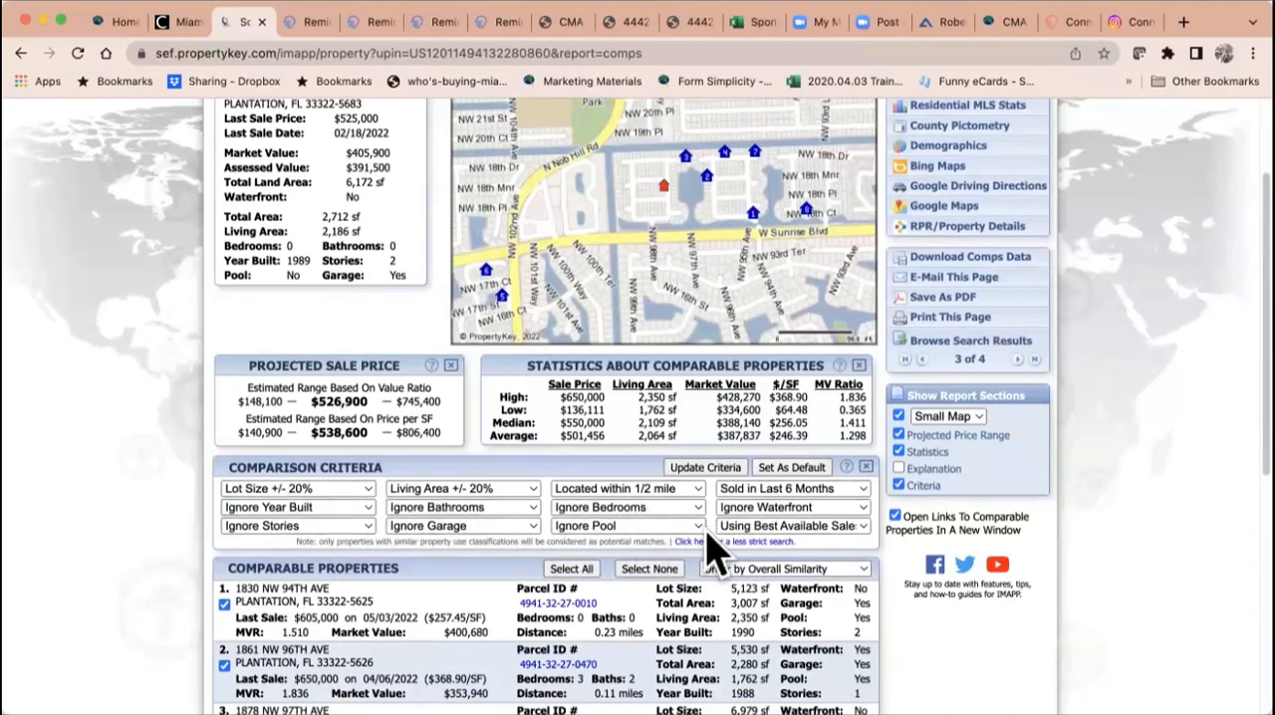
{"action": "left_click", "coordinate": [790, 468]}
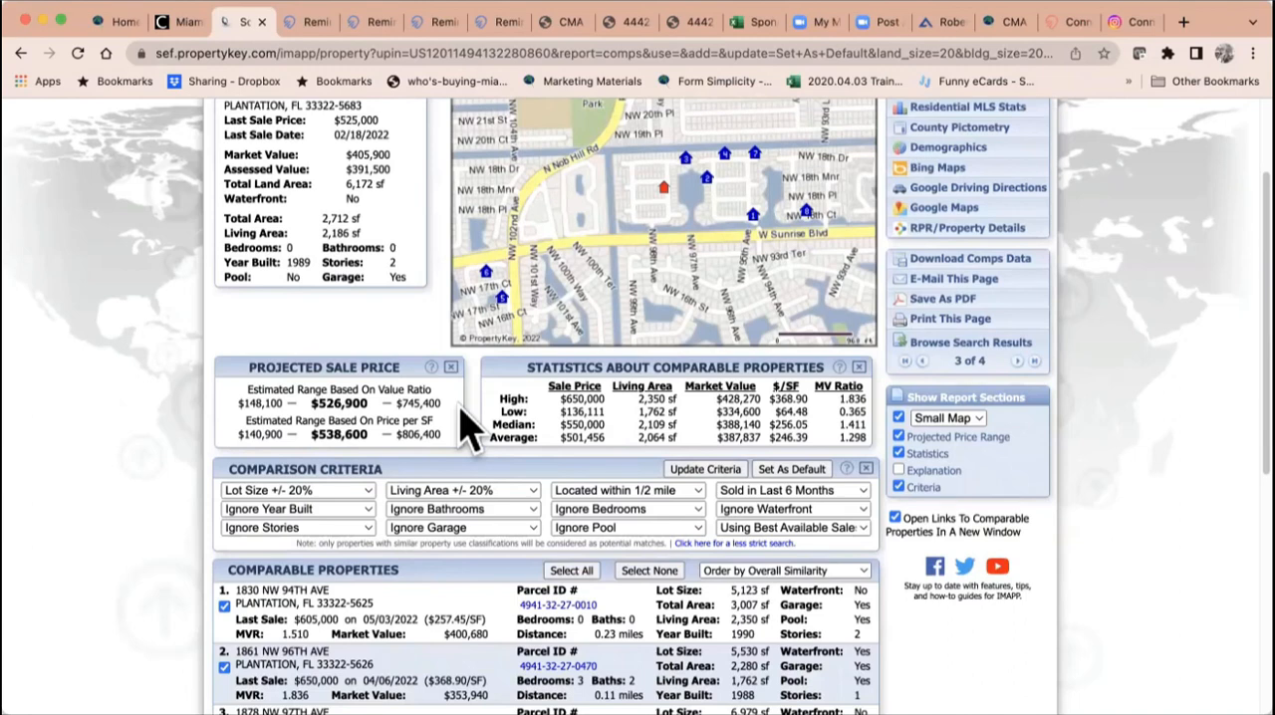
Step: Restrict the comparables to In Same Subdivision, update the criteria and review the resulting comparable properties
{"action": "left_click", "coordinate": [673, 492]}
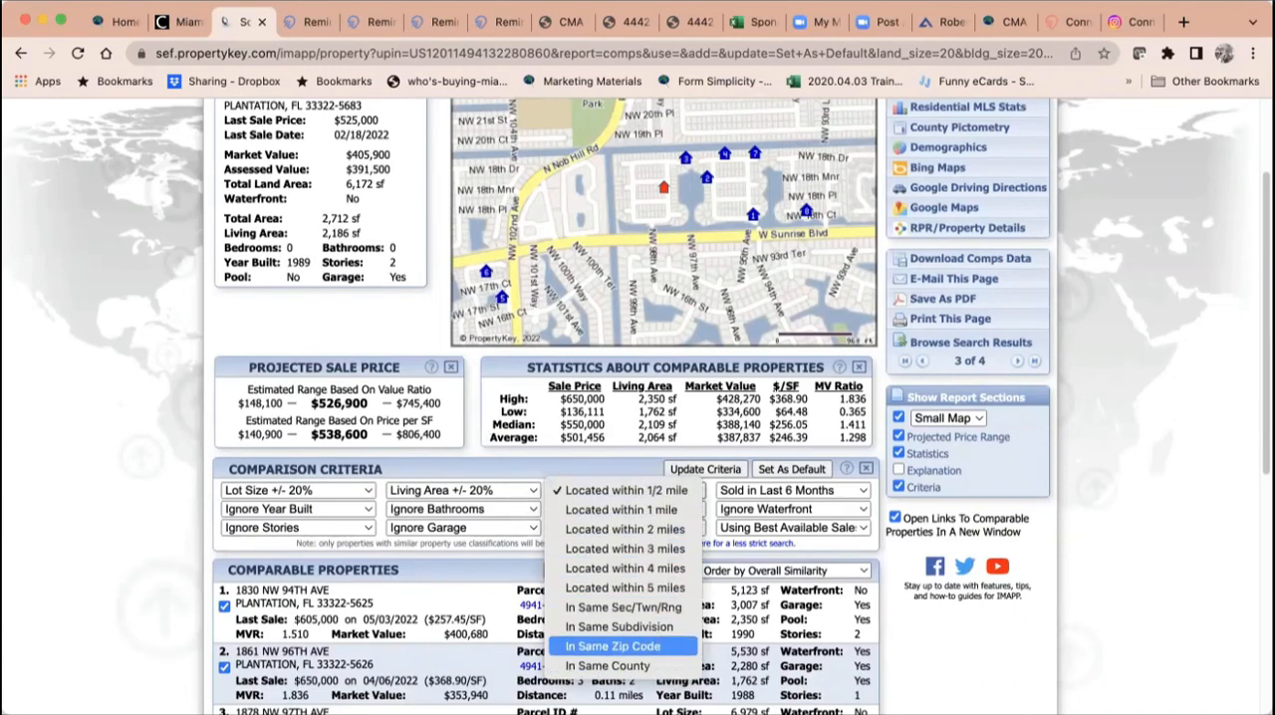
{"action": "left_click", "coordinate": [665, 628]}
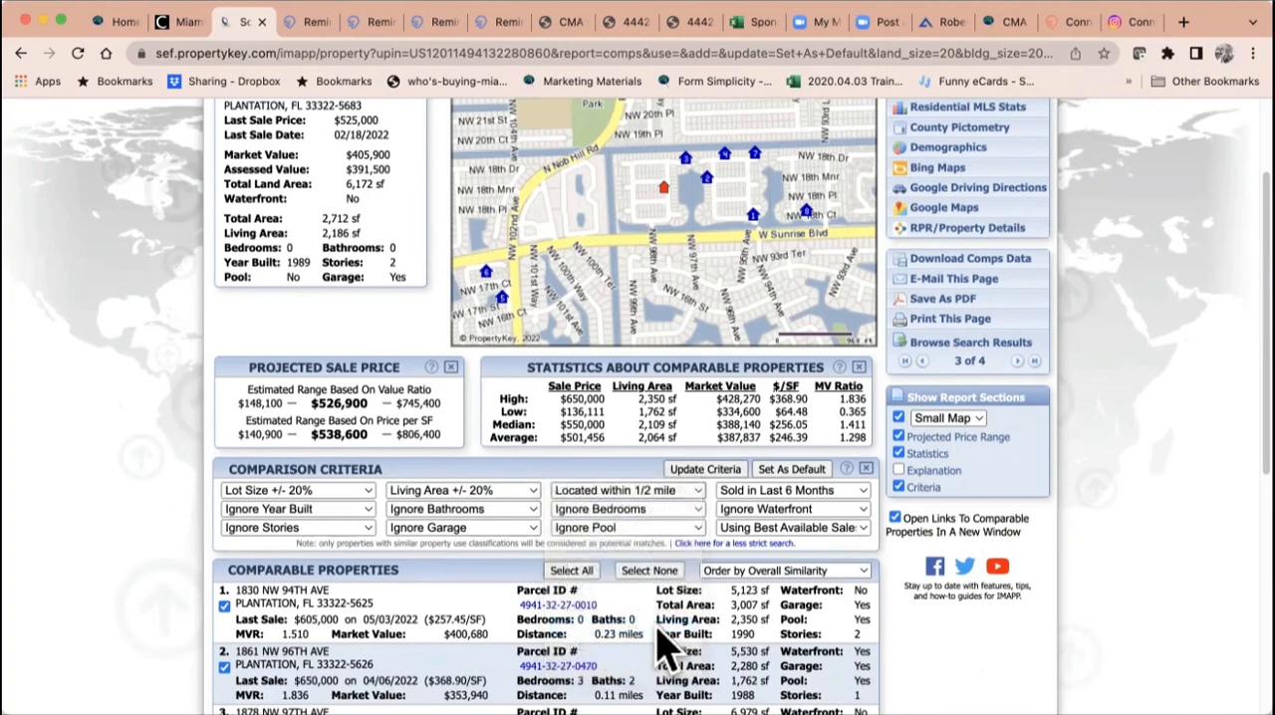
{"action": "left_click", "coordinate": [706, 470]}
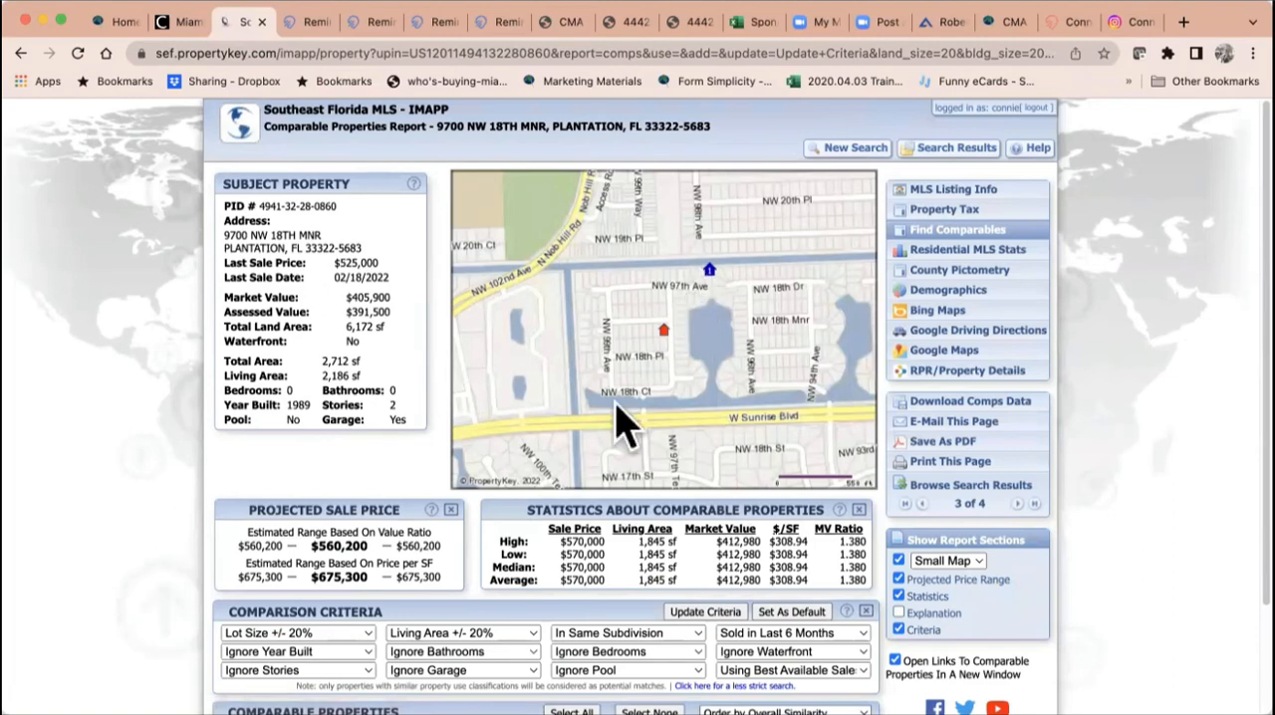
{"action": "scroll", "coordinate": [504, 584], "scroll_direction": "down", "scroll_amount": 3}
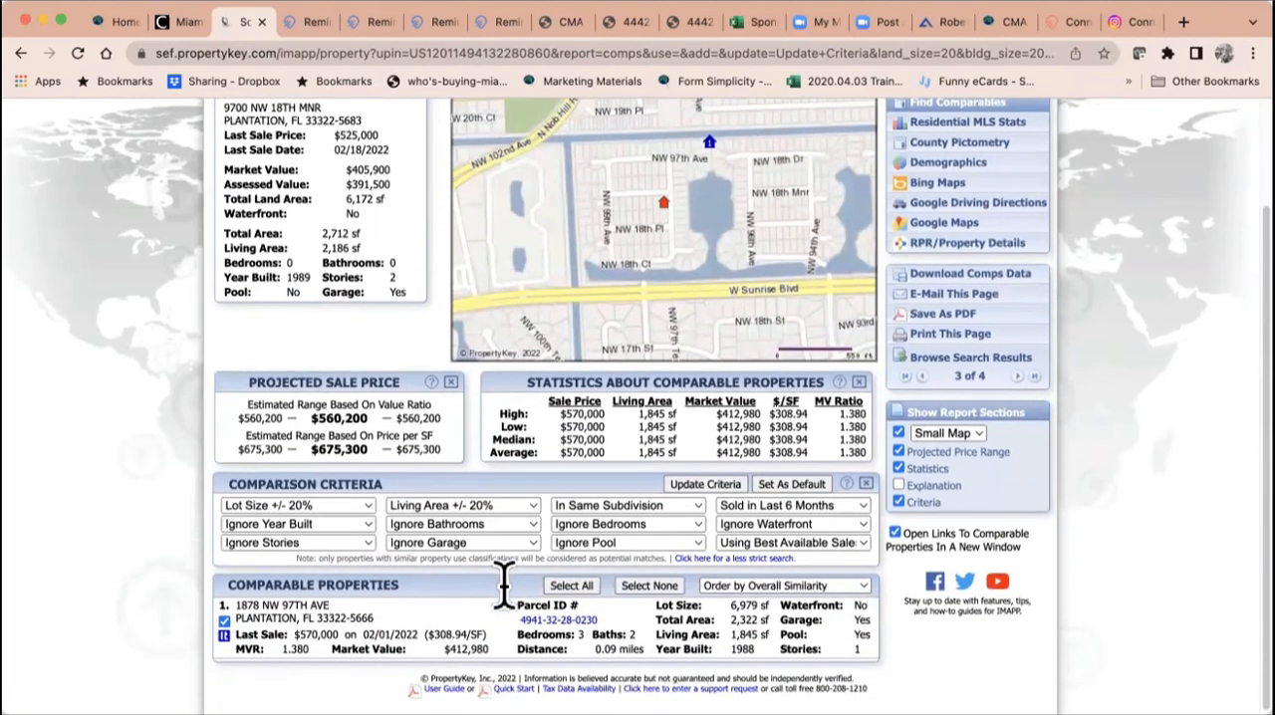
Step: Set the comparables' location criterion to Located within 1/2 mile, update the criteria and review the comparable properties list
{"action": "left_click", "coordinate": [615, 509]}
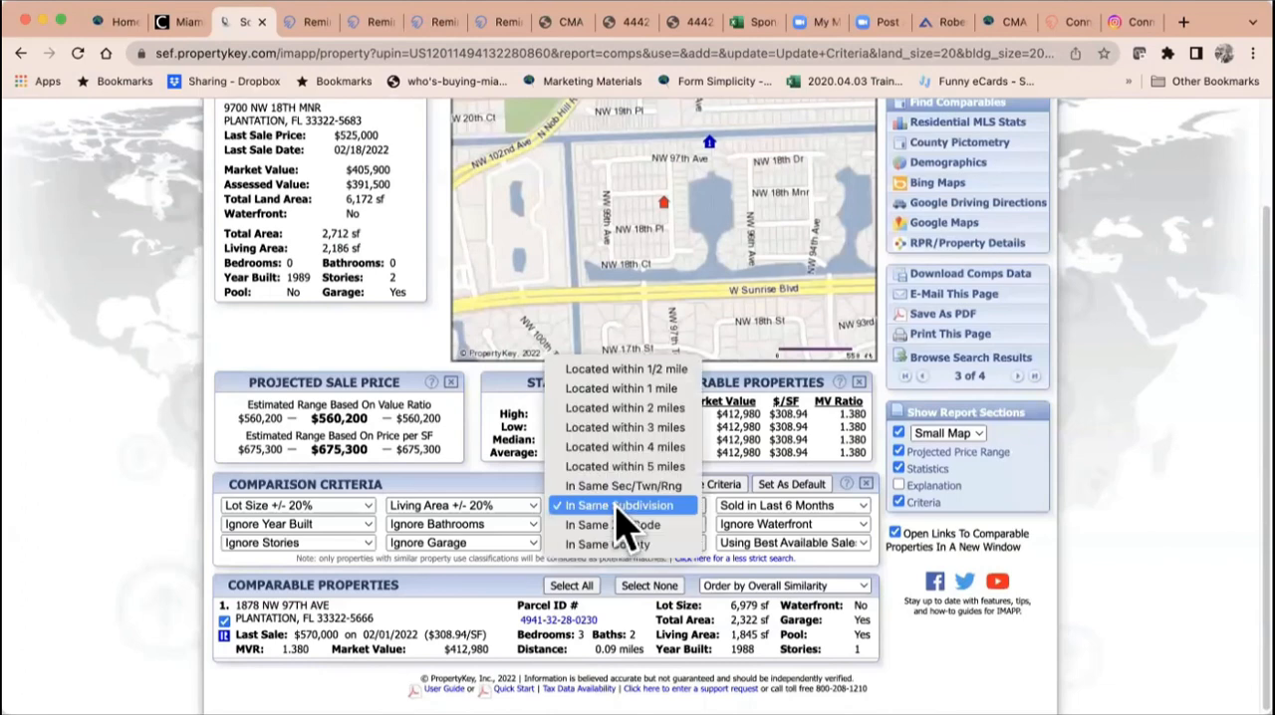
{"action": "left_click", "coordinate": [621, 370]}
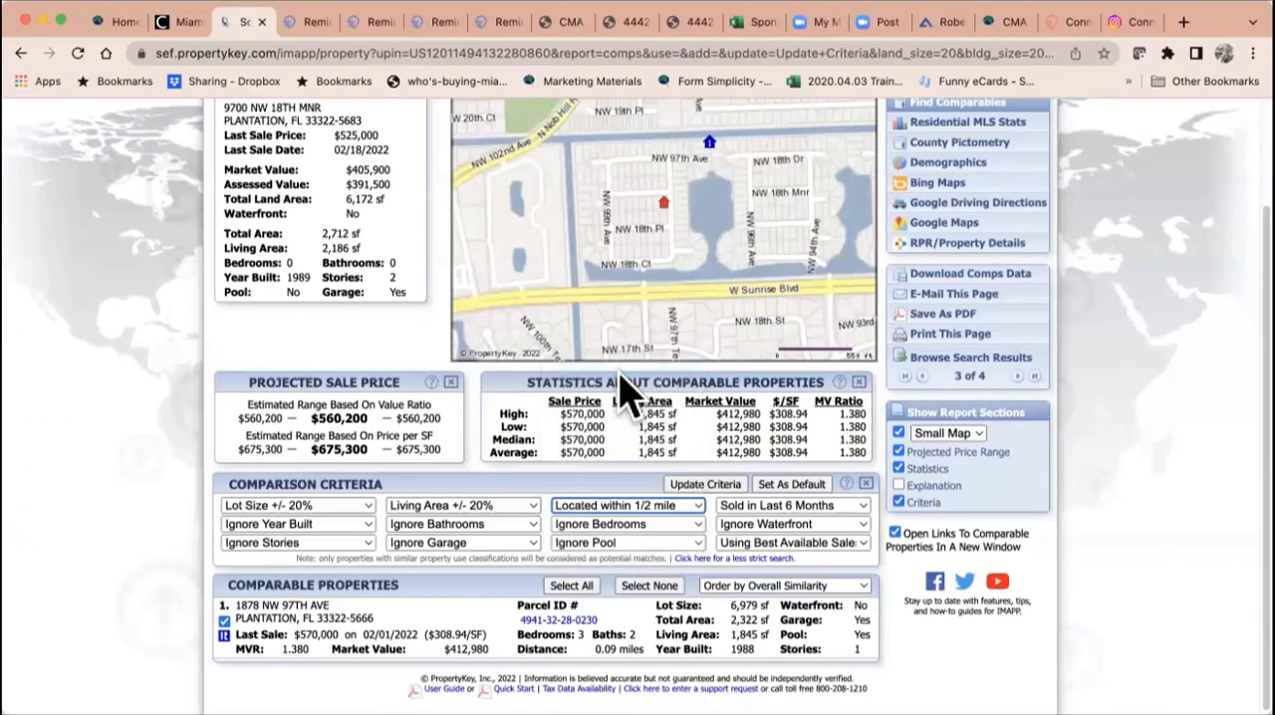
{"action": "left_click", "coordinate": [705, 484]}
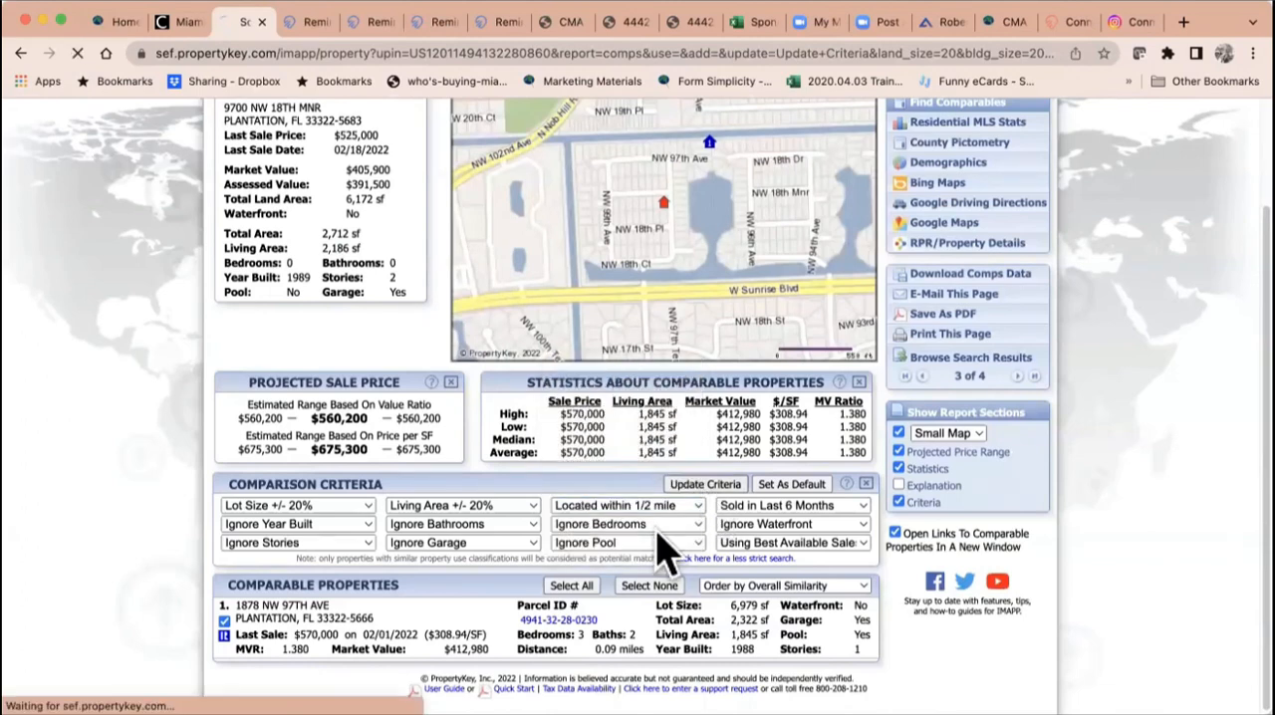
{"action": "scroll", "coordinate": [613, 575], "scroll_direction": "down", "scroll_amount": 8}
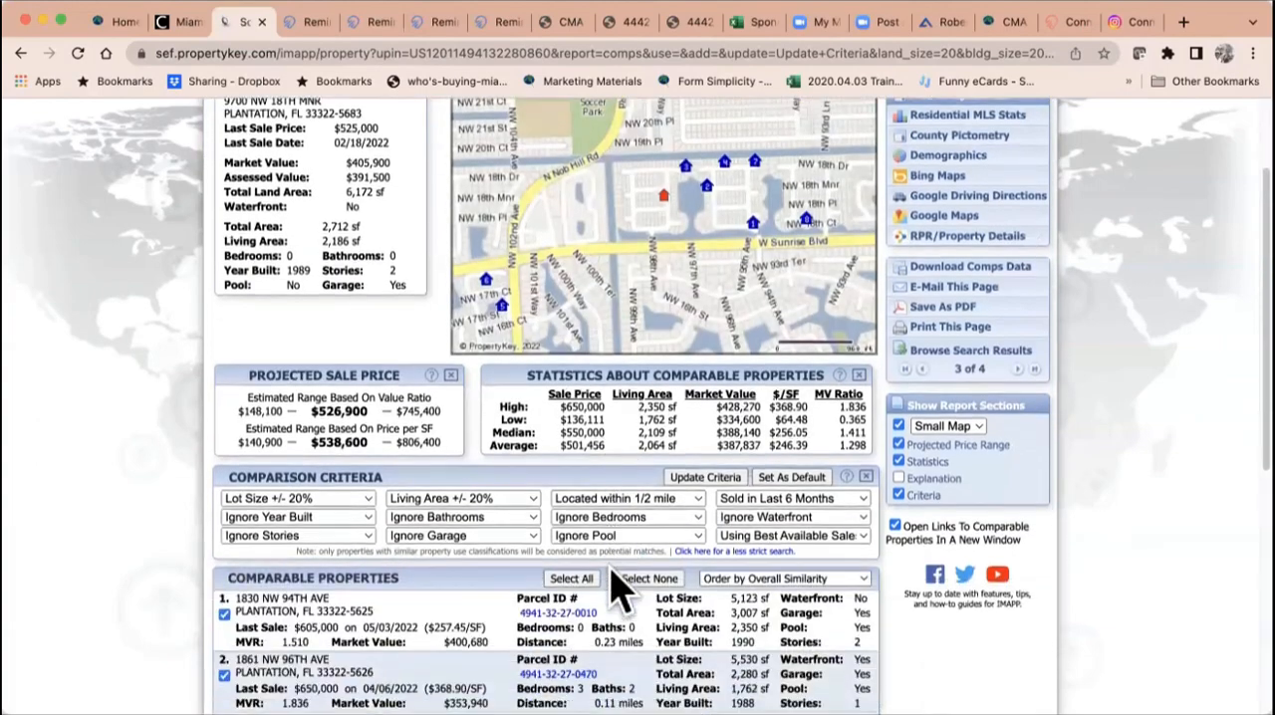
{"action": "scroll", "coordinate": [612, 583], "scroll_direction": "down", "scroll_amount": 1}
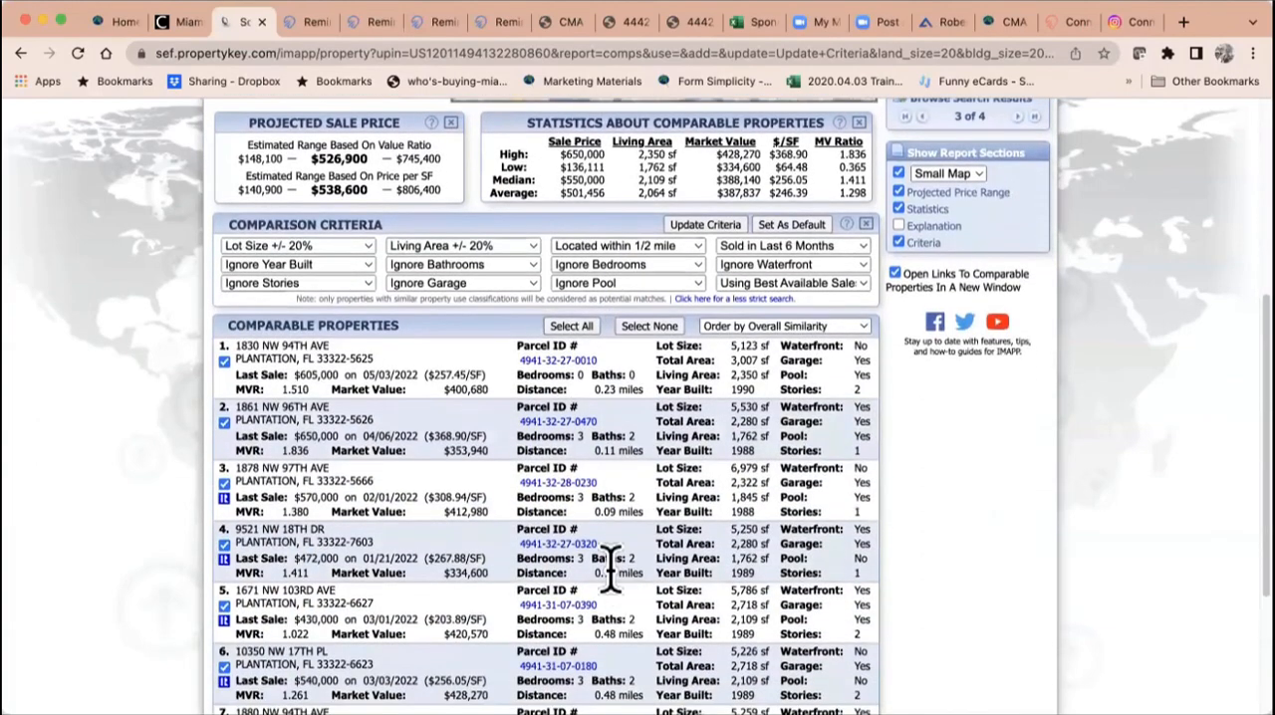
{"action": "scroll", "coordinate": [610, 568], "scroll_direction": "down", "scroll_amount": 3}
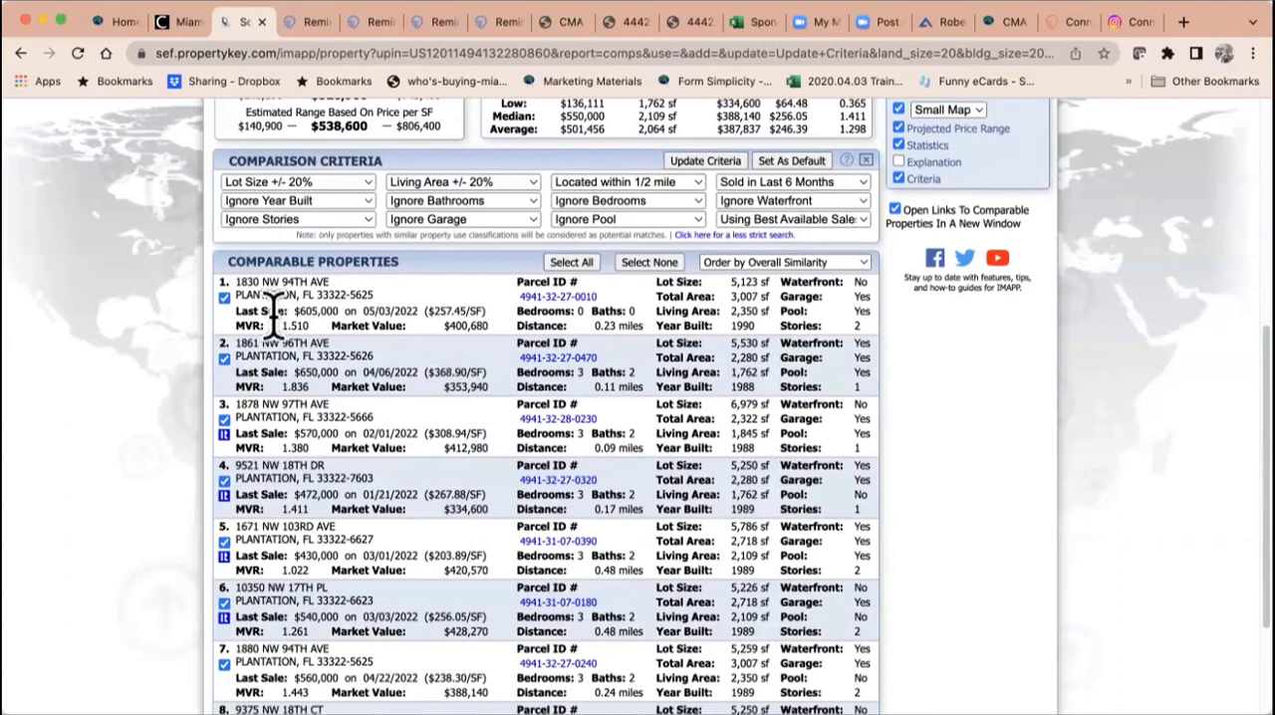
Step: Order the comparable properties by Distance [Close - Far] and review the re-sorted list
{"action": "left_click", "coordinate": [827, 263]}
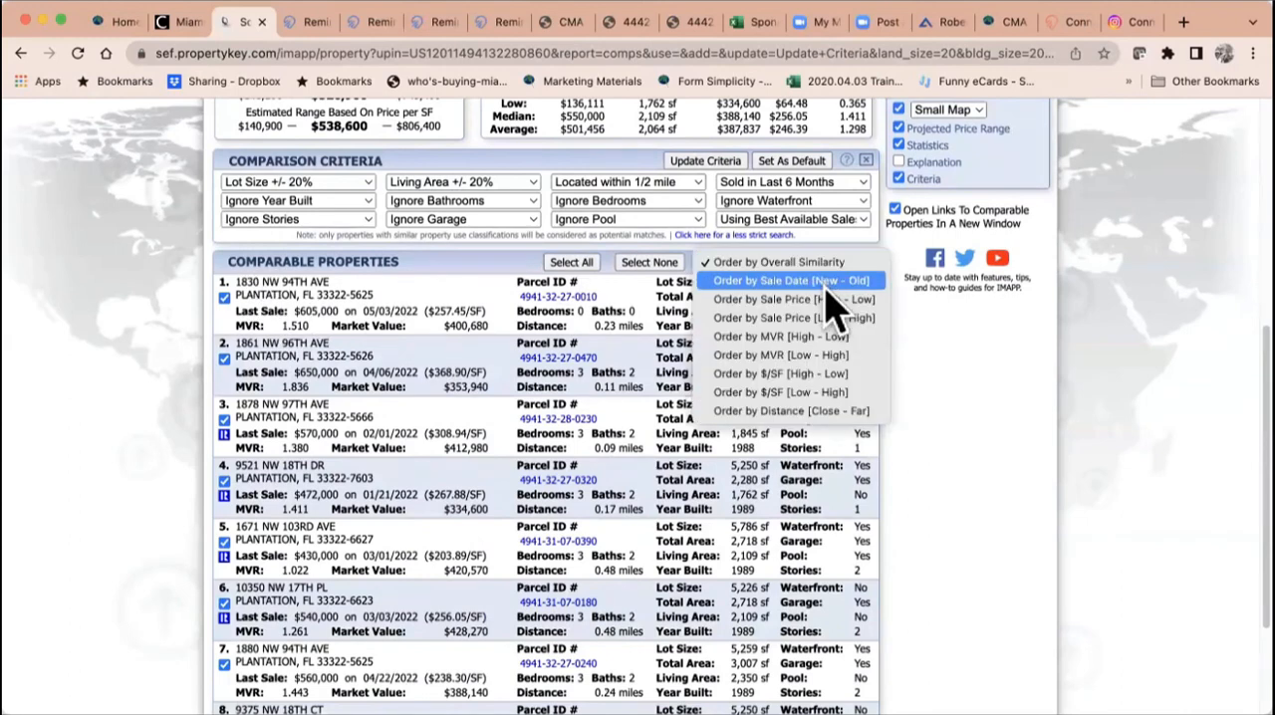
{"action": "left_click", "coordinate": [805, 412]}
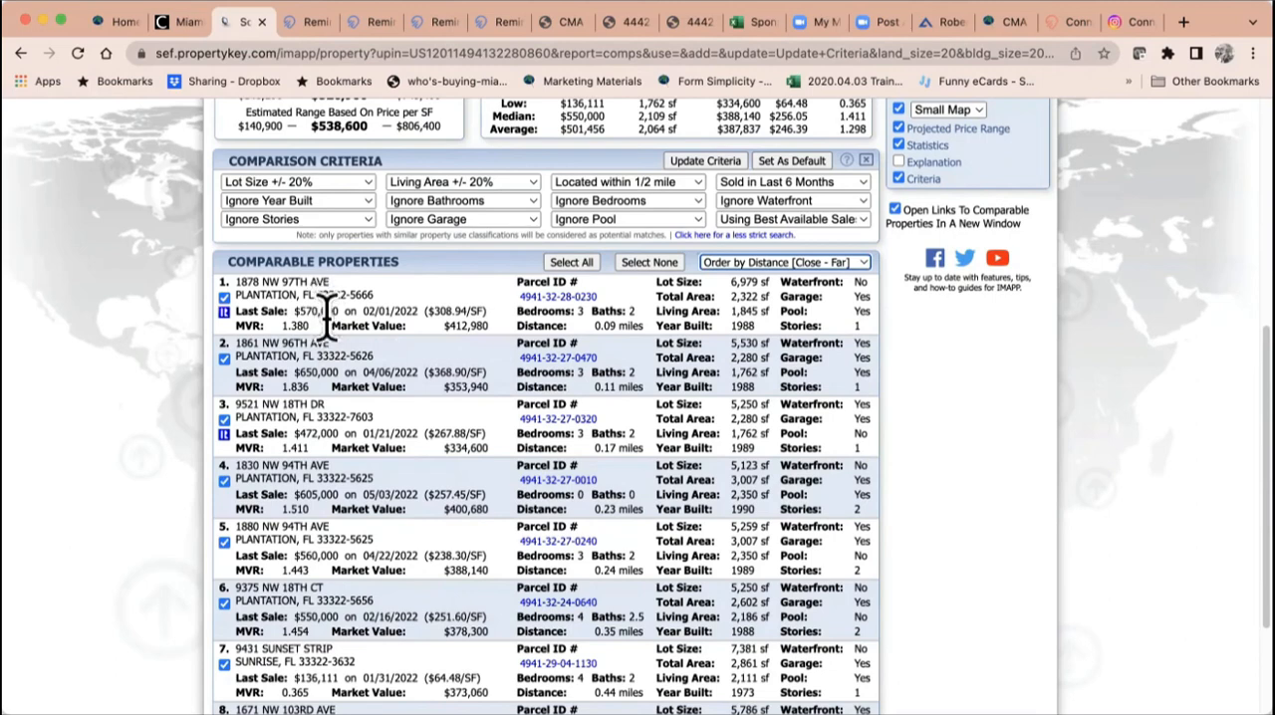
{"action": "scroll", "coordinate": [324, 428], "scroll_direction": "down", "scroll_amount": 3}
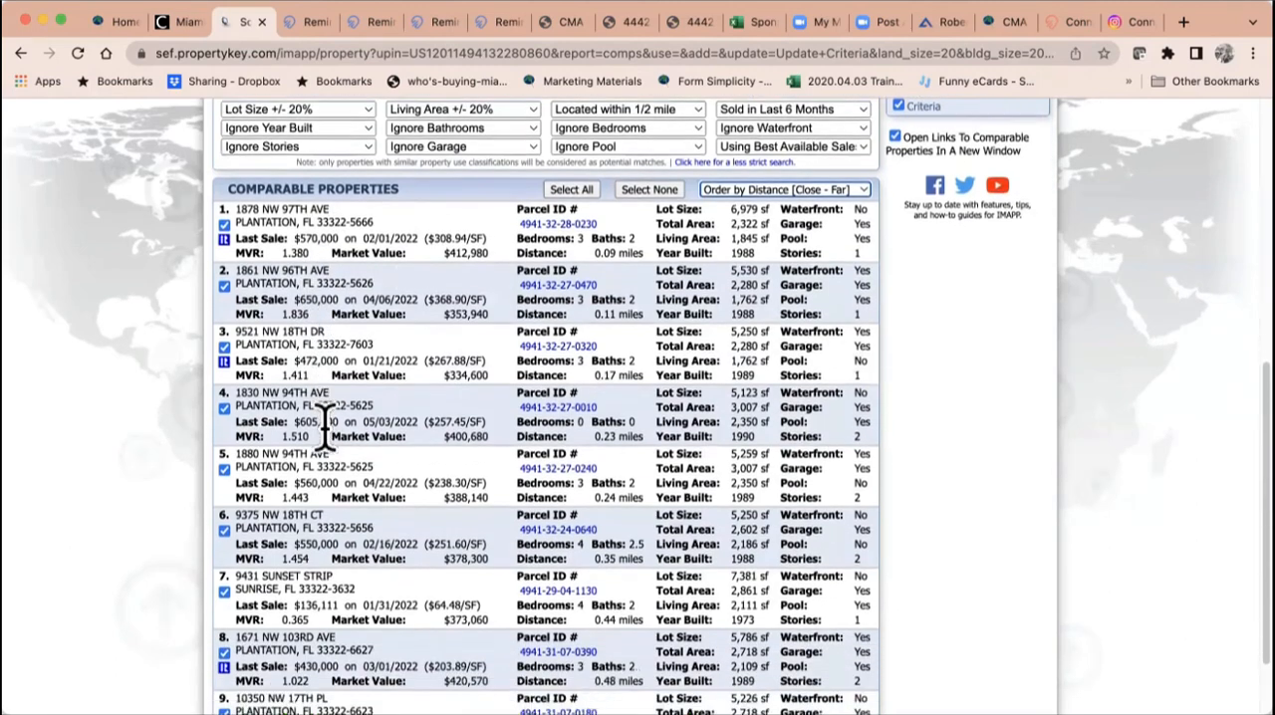
{"action": "scroll", "coordinate": [323, 428], "scroll_direction": "down", "scroll_amount": 1}
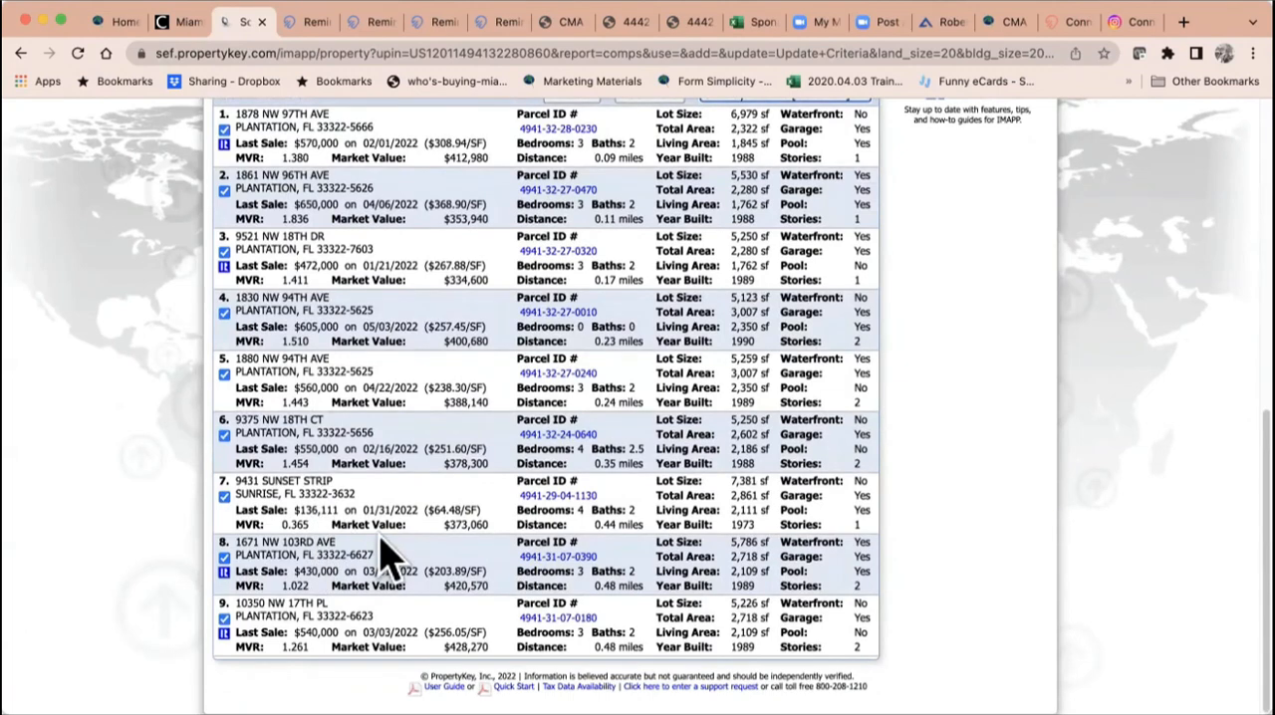
{"action": "scroll", "coordinate": [392, 561], "scroll_direction": "up", "scroll_amount": 3}
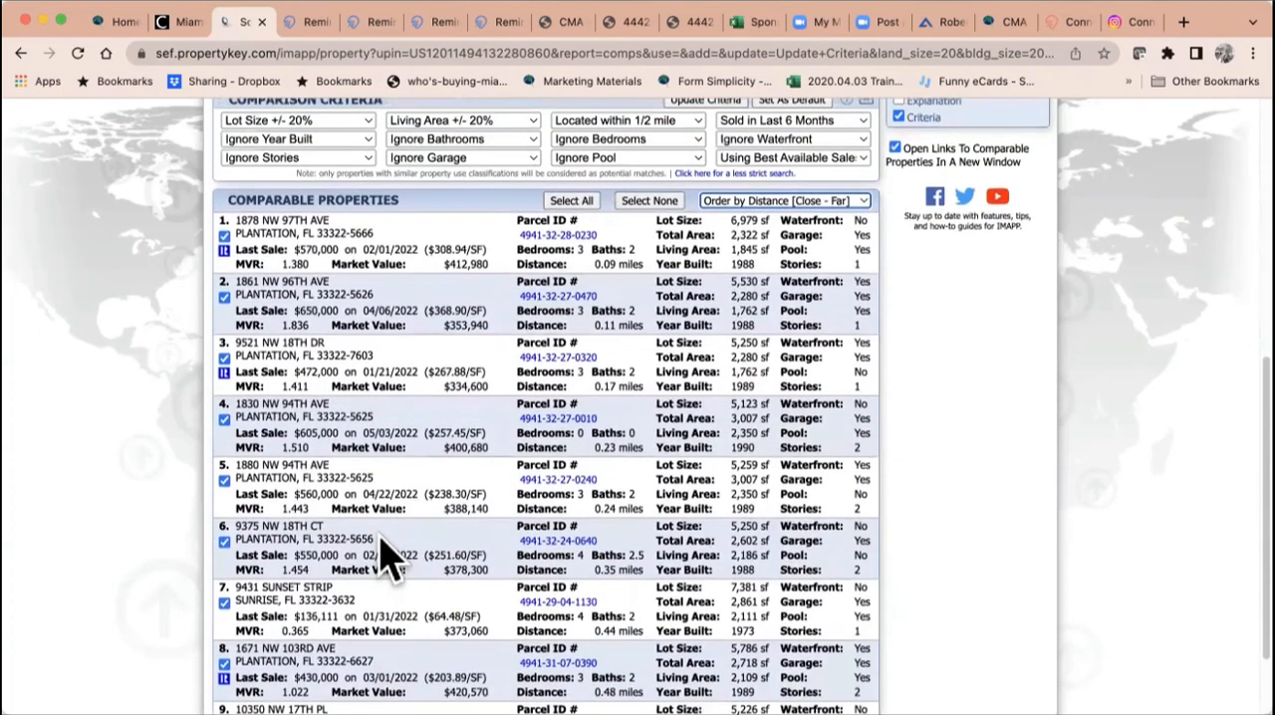
{"action": "scroll", "coordinate": [392, 561], "scroll_direction": "up", "scroll_amount": 5}
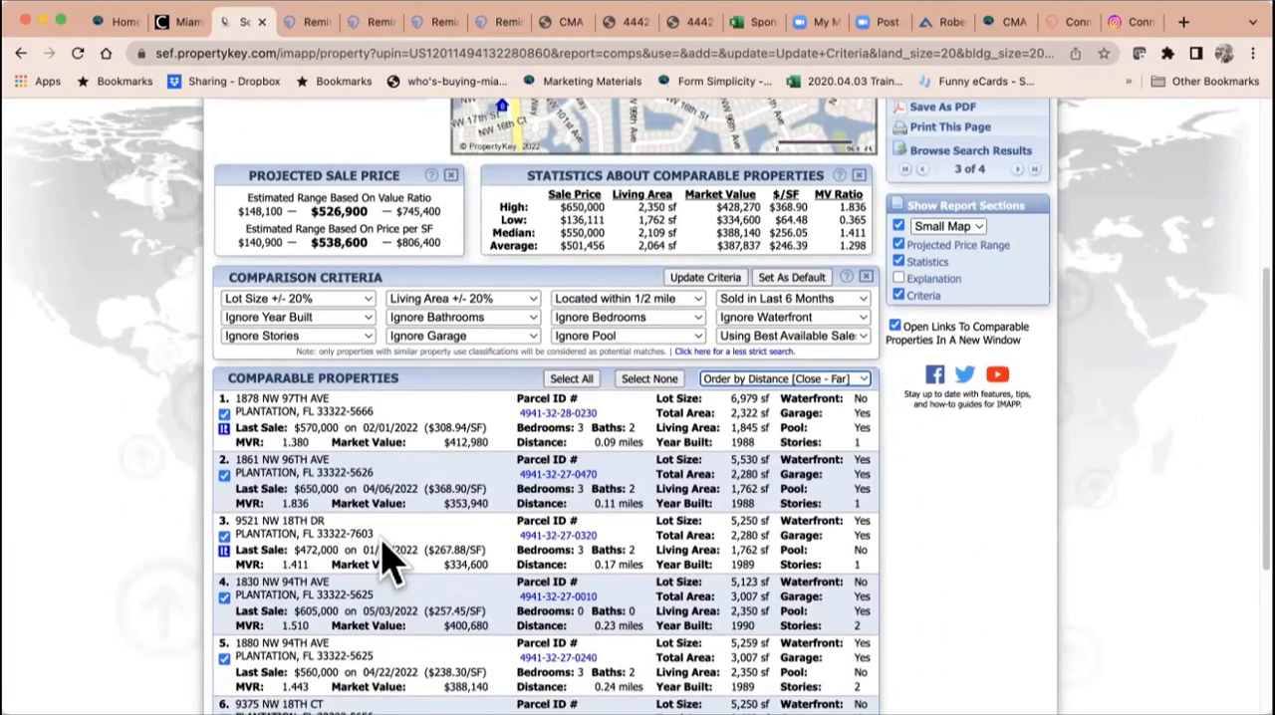
Step: Exclude the comparables last sold for $136,111 and $650,000 from the comparable properties
{"action": "scroll", "coordinate": [392, 561], "scroll_direction": "down", "scroll_amount": 2}
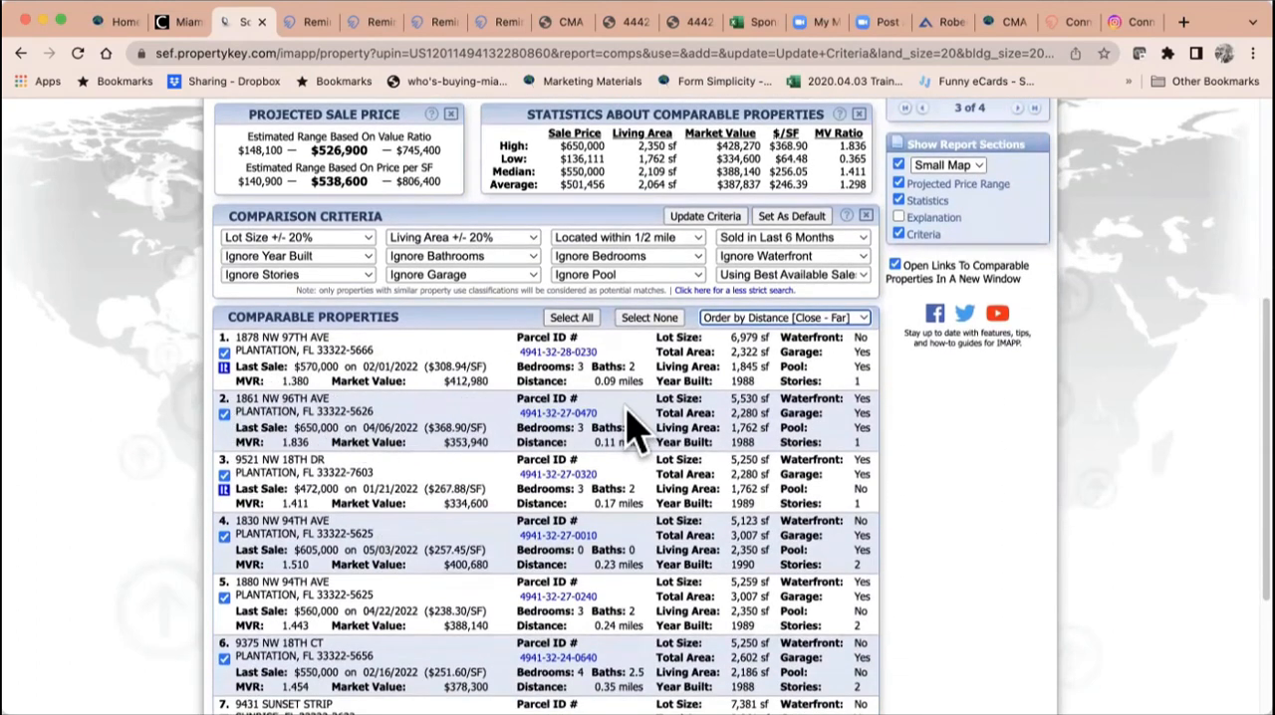
{"action": "scroll", "coordinate": [633, 426], "scroll_direction": "down", "scroll_amount": 3}
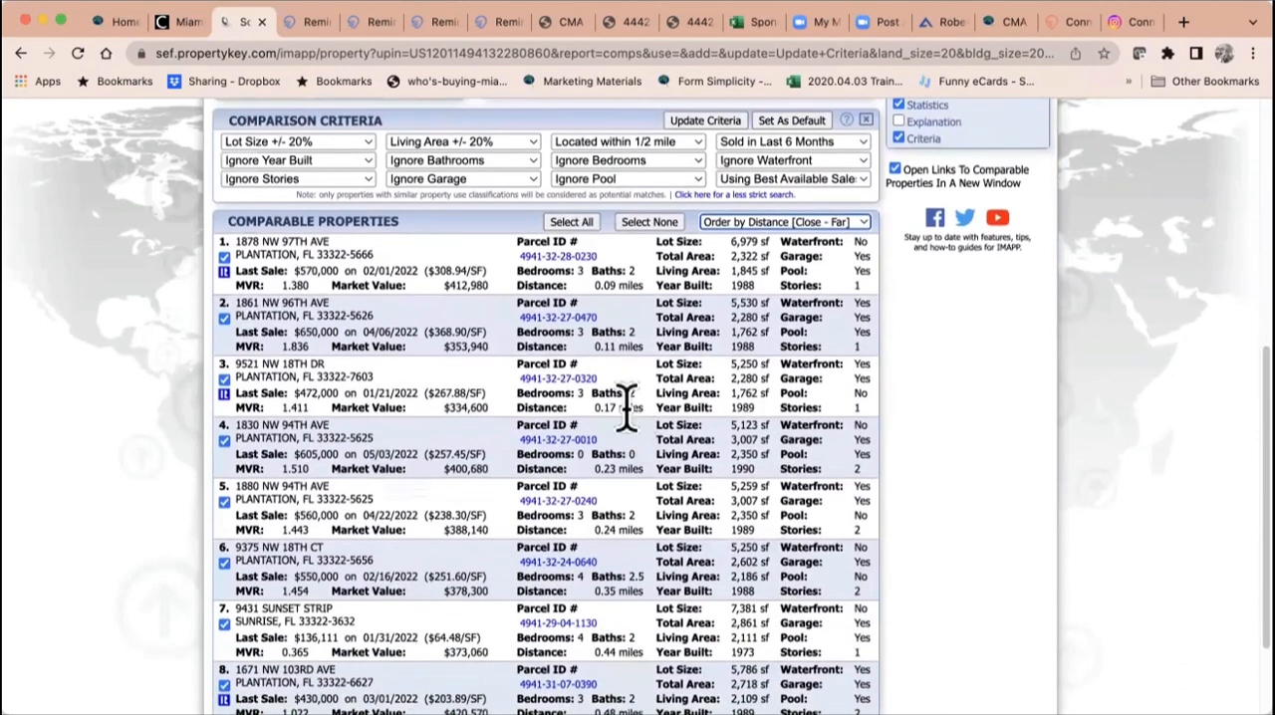
{"action": "scroll", "coordinate": [626, 403], "scroll_direction": "down", "scroll_amount": 2}
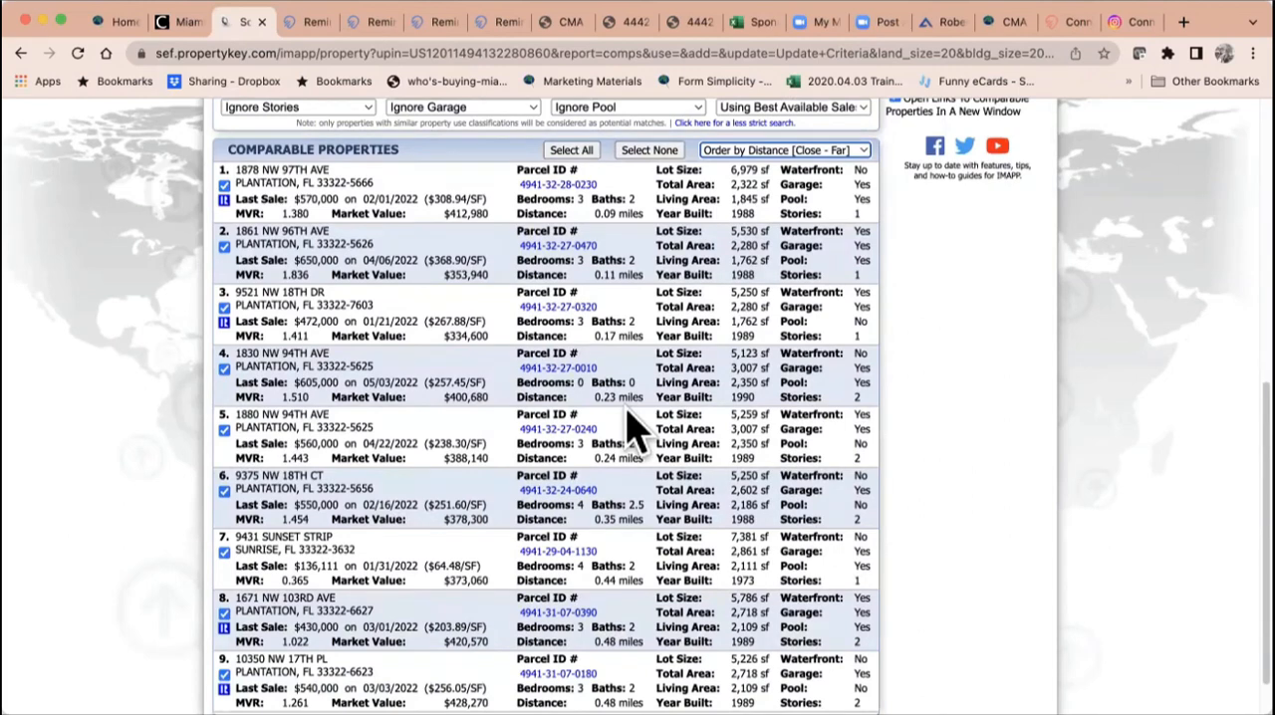
{"action": "scroll", "coordinate": [625, 407], "scroll_direction": "down", "scroll_amount": 2}
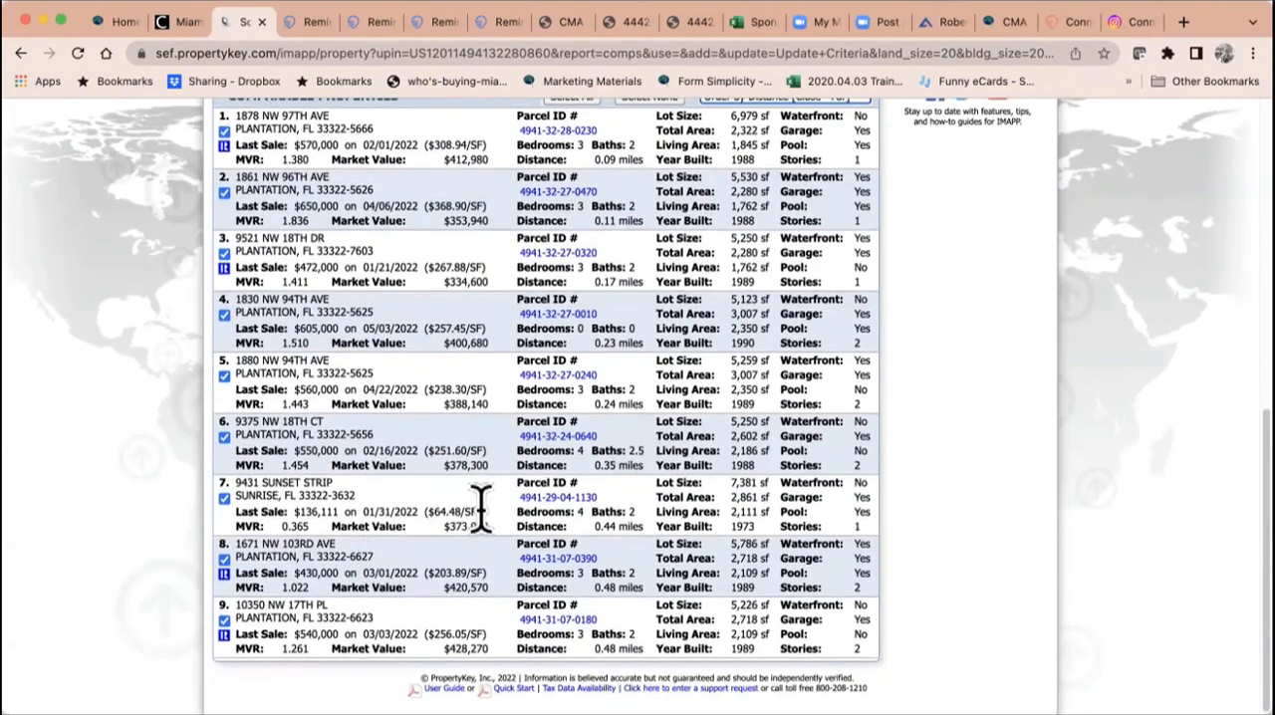
{"action": "left_click", "coordinate": [224, 498]}
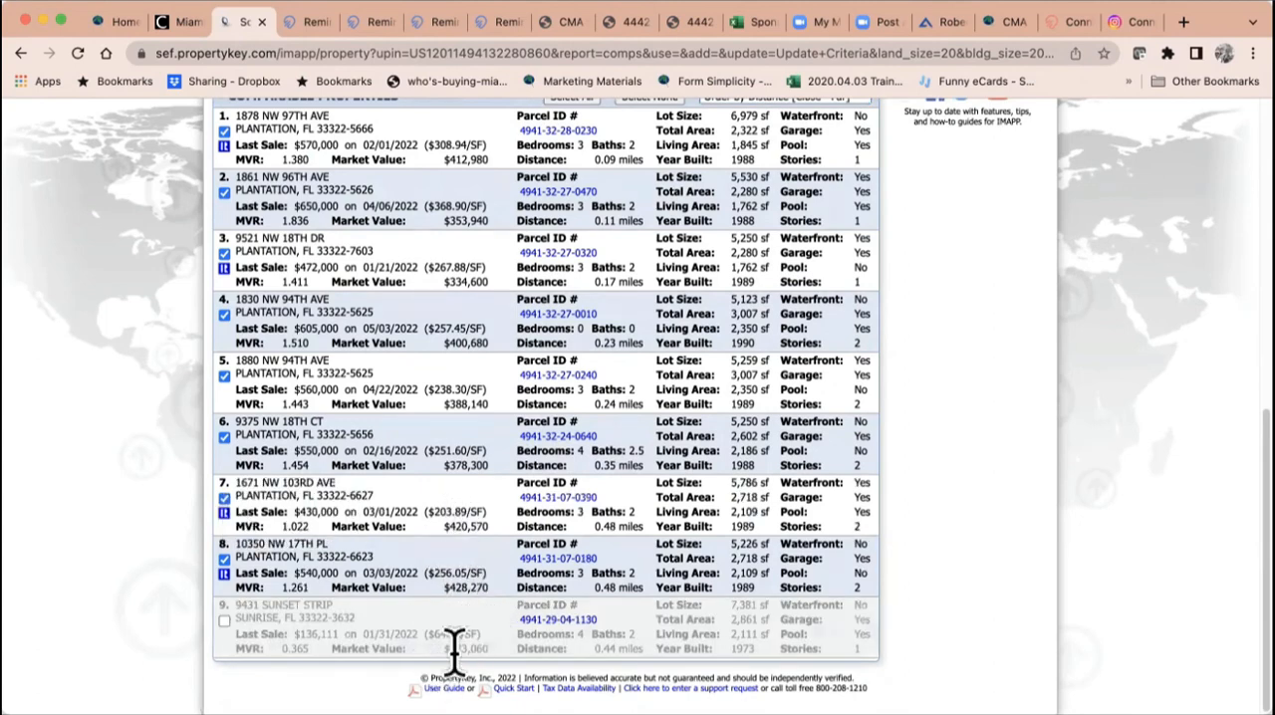
{"action": "scroll", "coordinate": [448, 463], "scroll_direction": "up", "scroll_amount": 5}
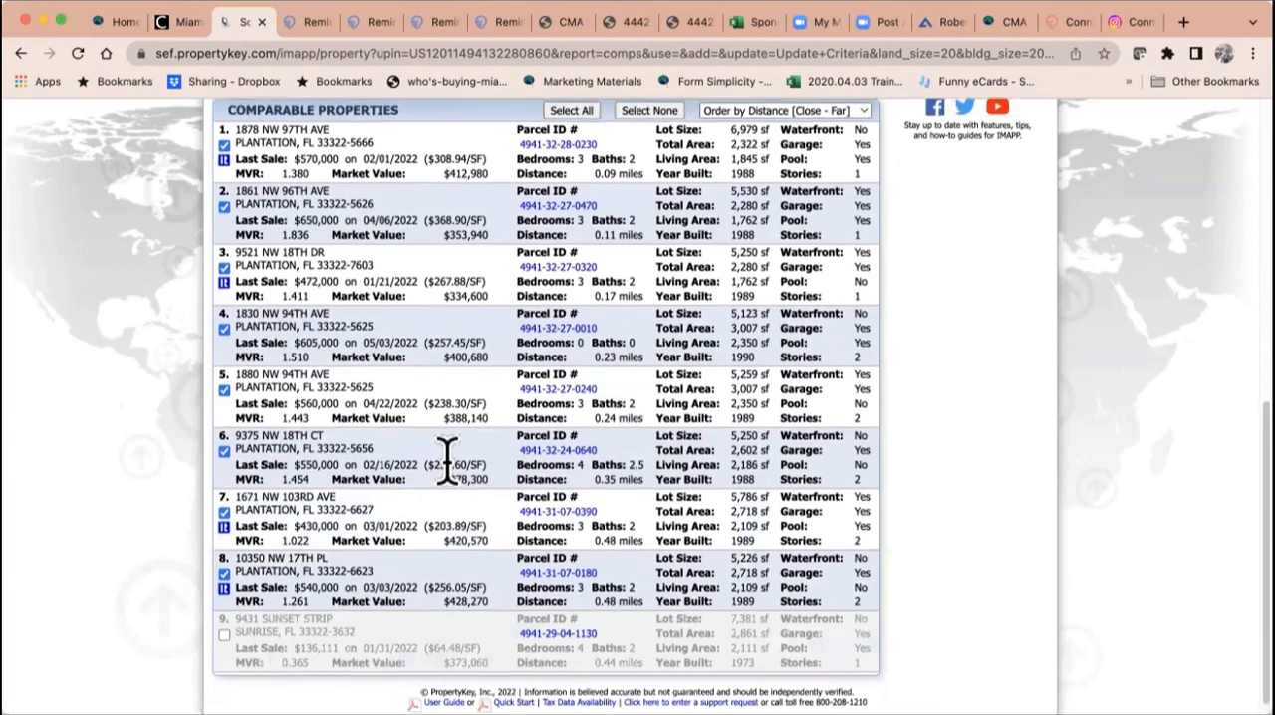
{"action": "scroll", "coordinate": [448, 463], "scroll_direction": "up", "scroll_amount": 1}
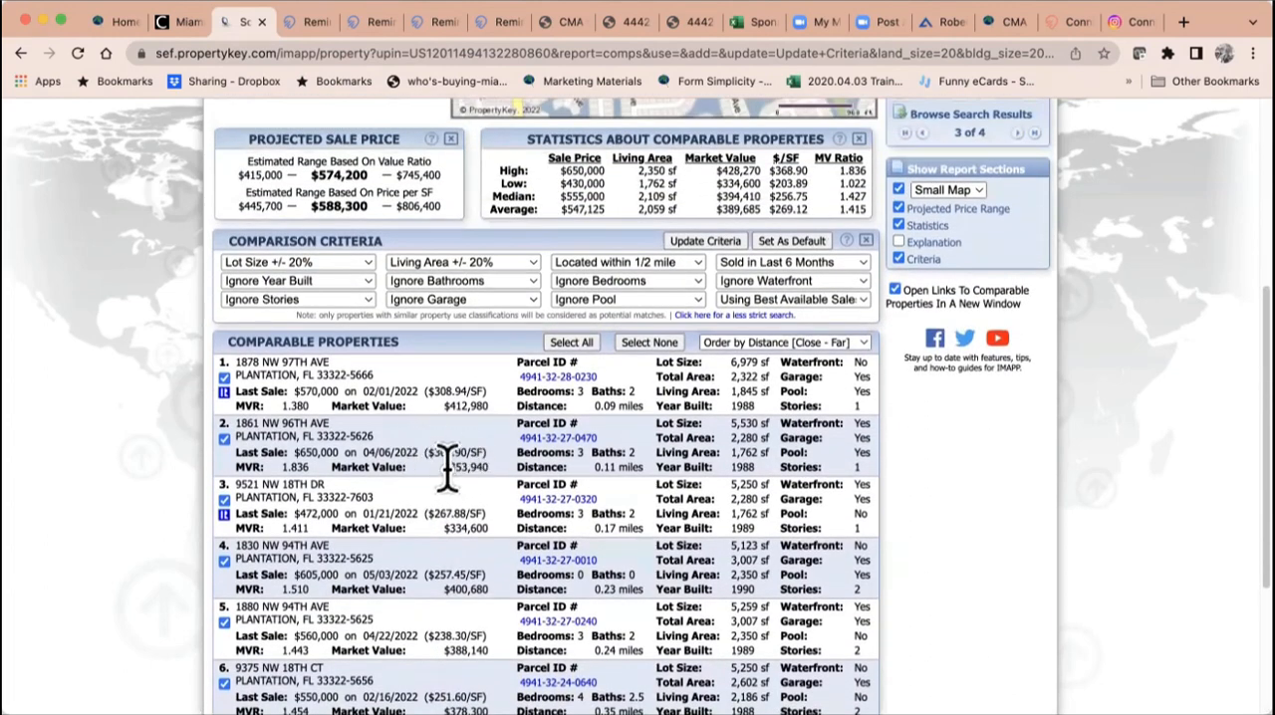
{"action": "left_click", "coordinate": [224, 439]}
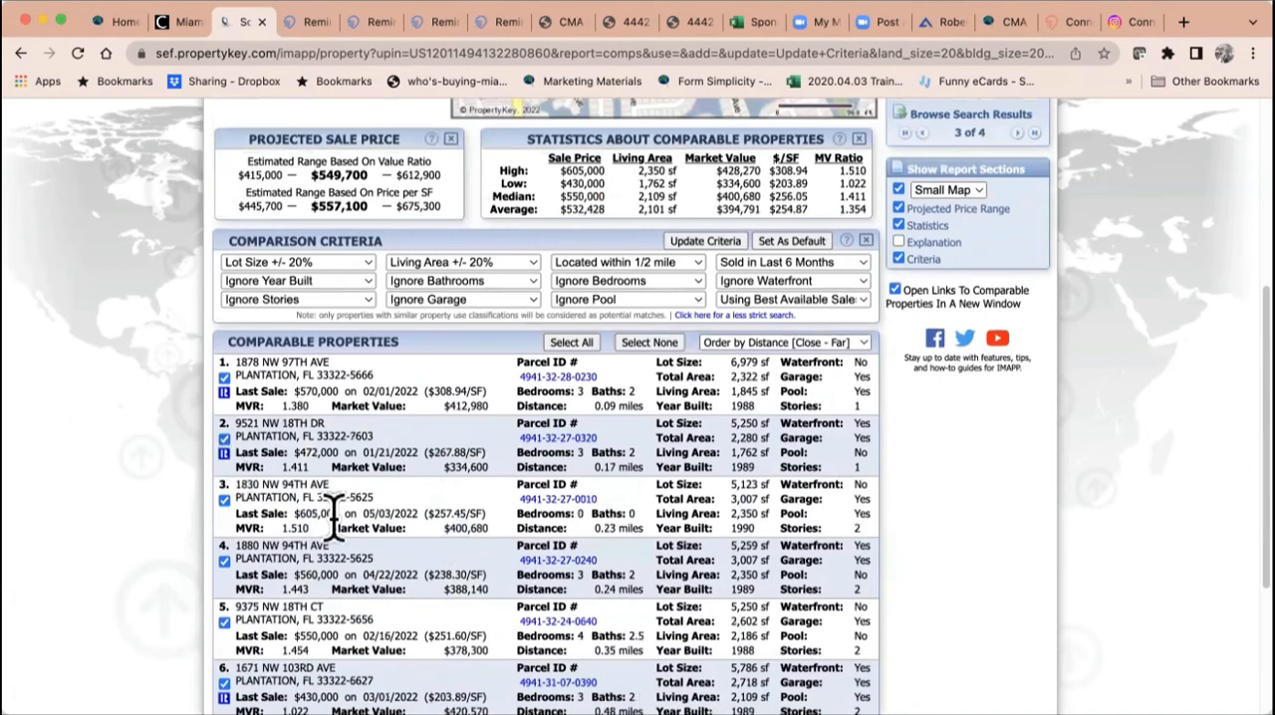
Step: View the MLS listing details of the comparable sold for $430,000, and return to the comparables report
{"action": "scroll", "coordinate": [334, 523], "scroll_direction": "down", "scroll_amount": 2}
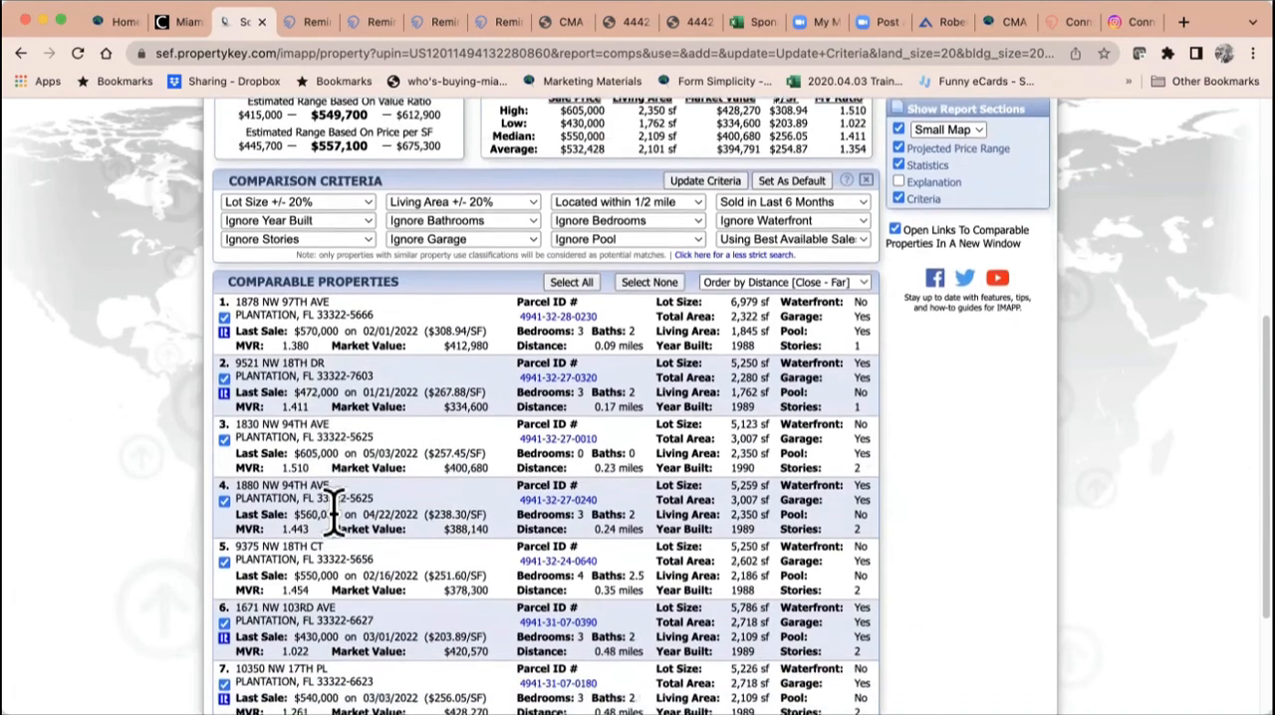
{"action": "scroll", "coordinate": [334, 513], "scroll_direction": "down", "scroll_amount": 2}
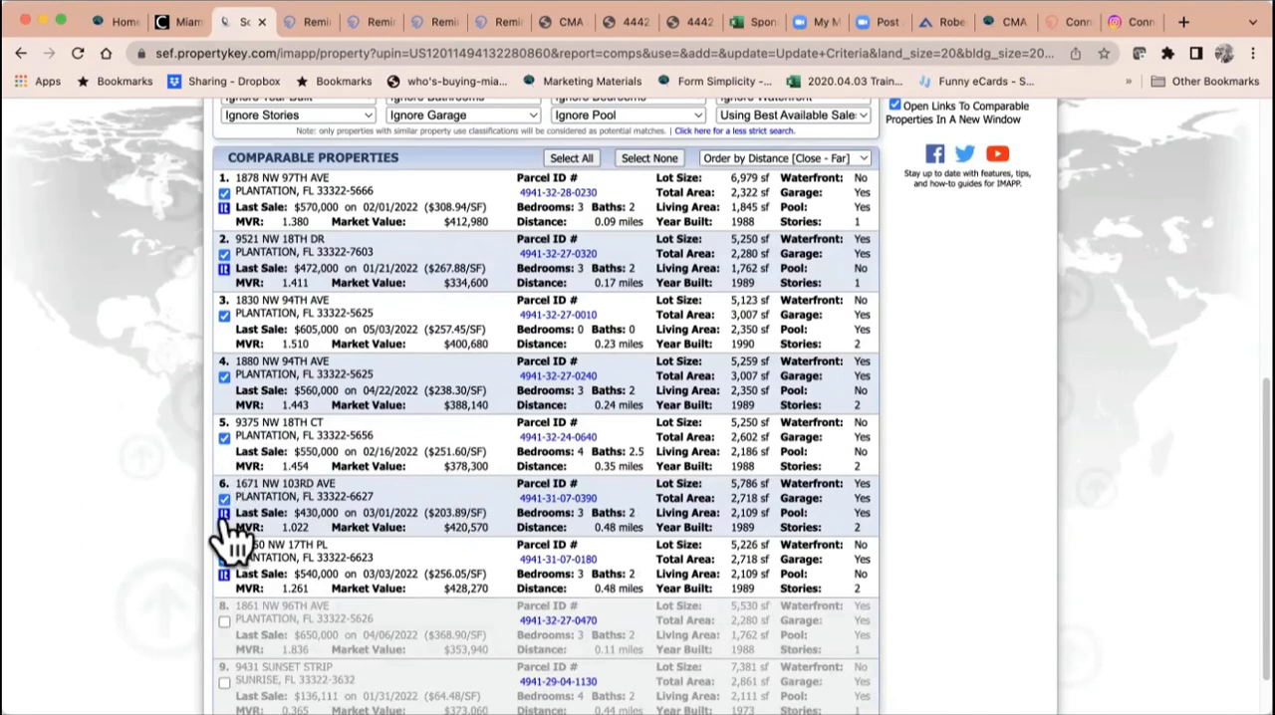
{"action": "mouse_move", "coordinate": [224, 516]}
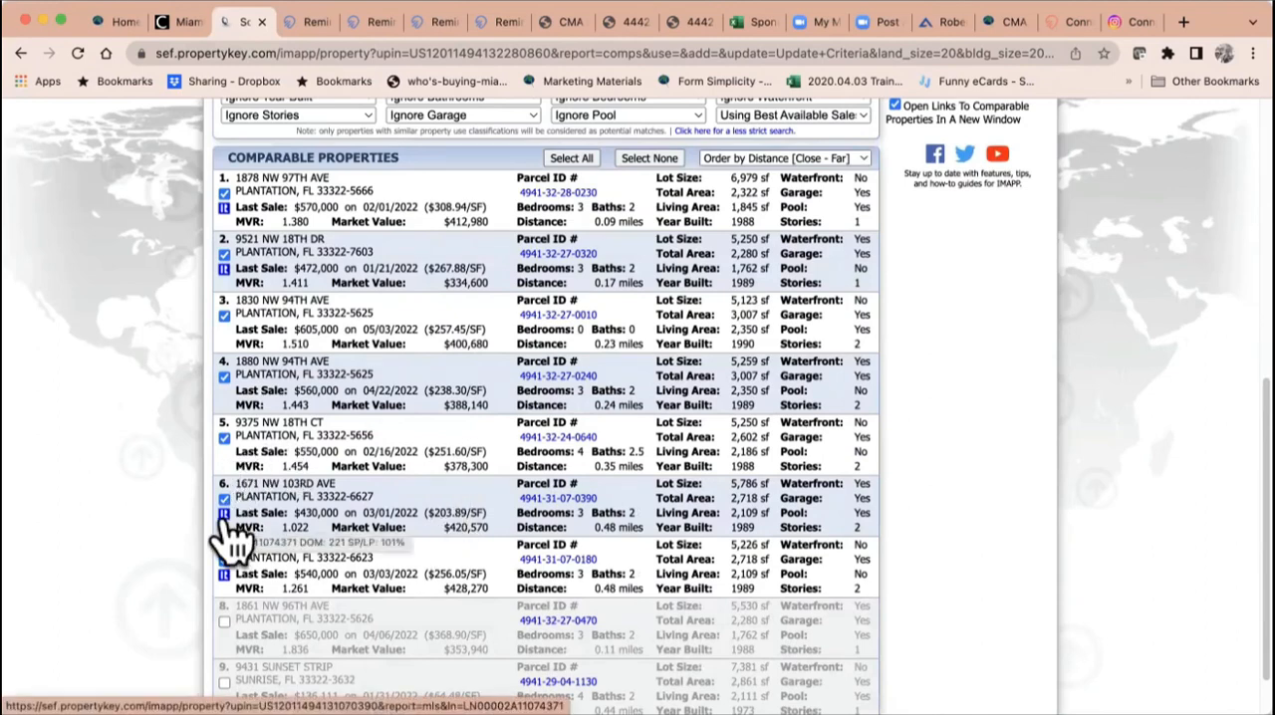
{"action": "left_click", "coordinate": [224, 516]}
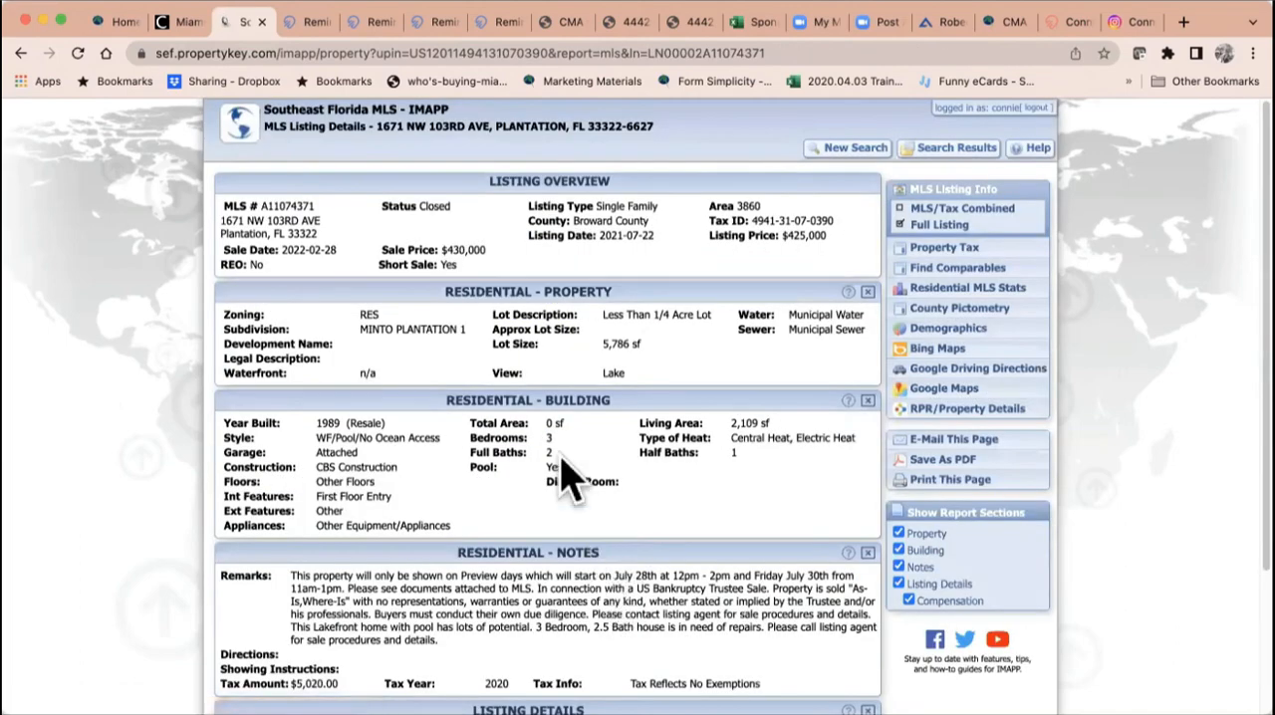
{"action": "left_click", "coordinate": [20, 53]}
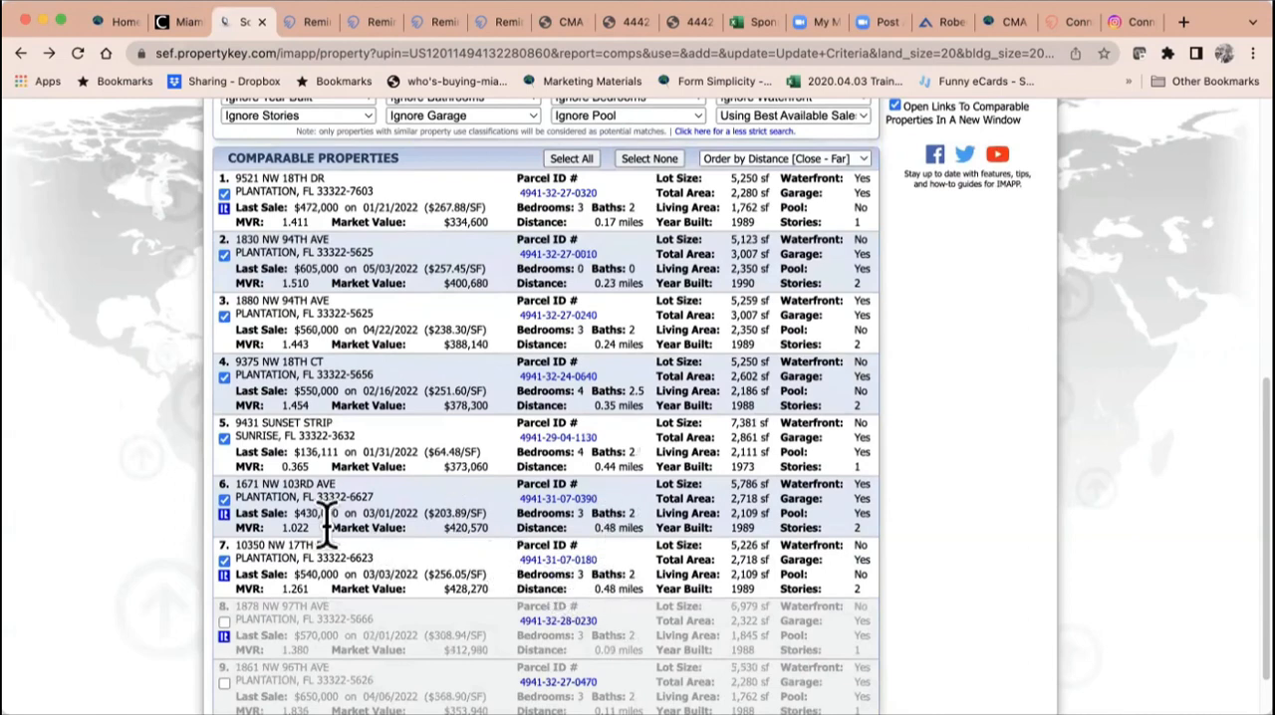
Step: Exclude the comparables last sold for $540,000, $430,000 and $136,111, and review the projected sale price and statistics
{"action": "left_click", "coordinate": [224, 561]}
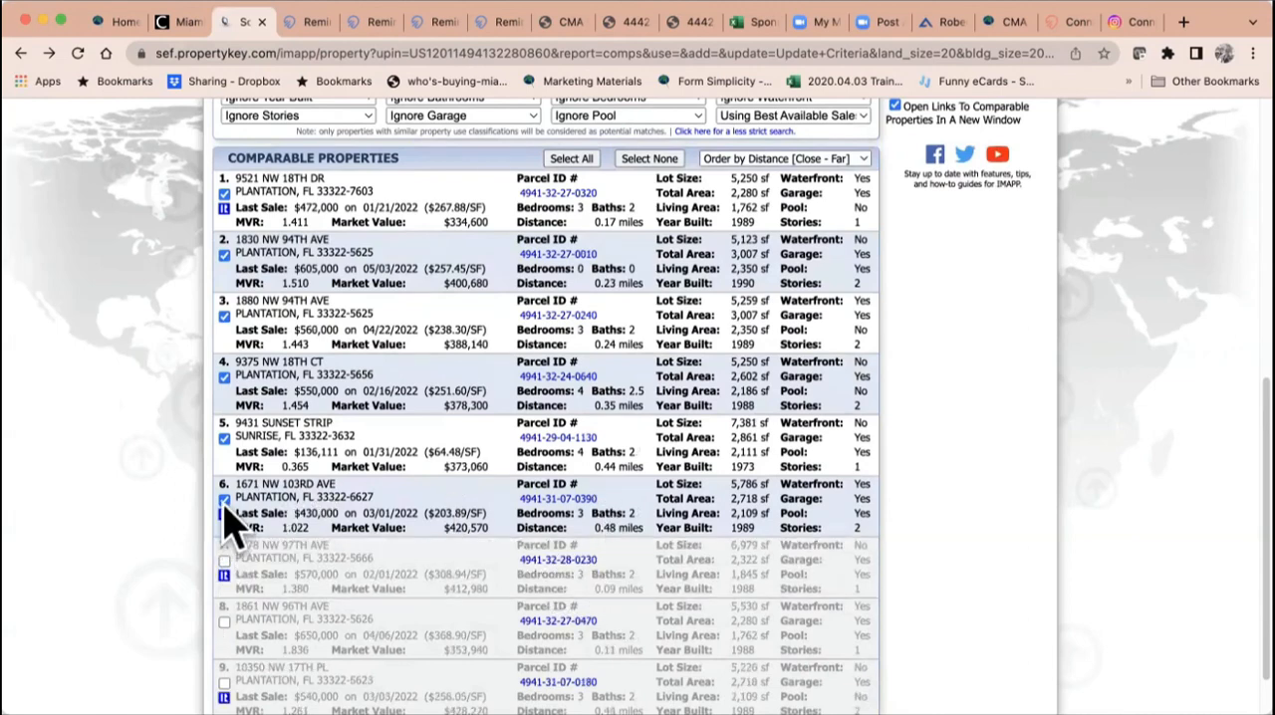
{"action": "left_click", "coordinate": [224, 499]}
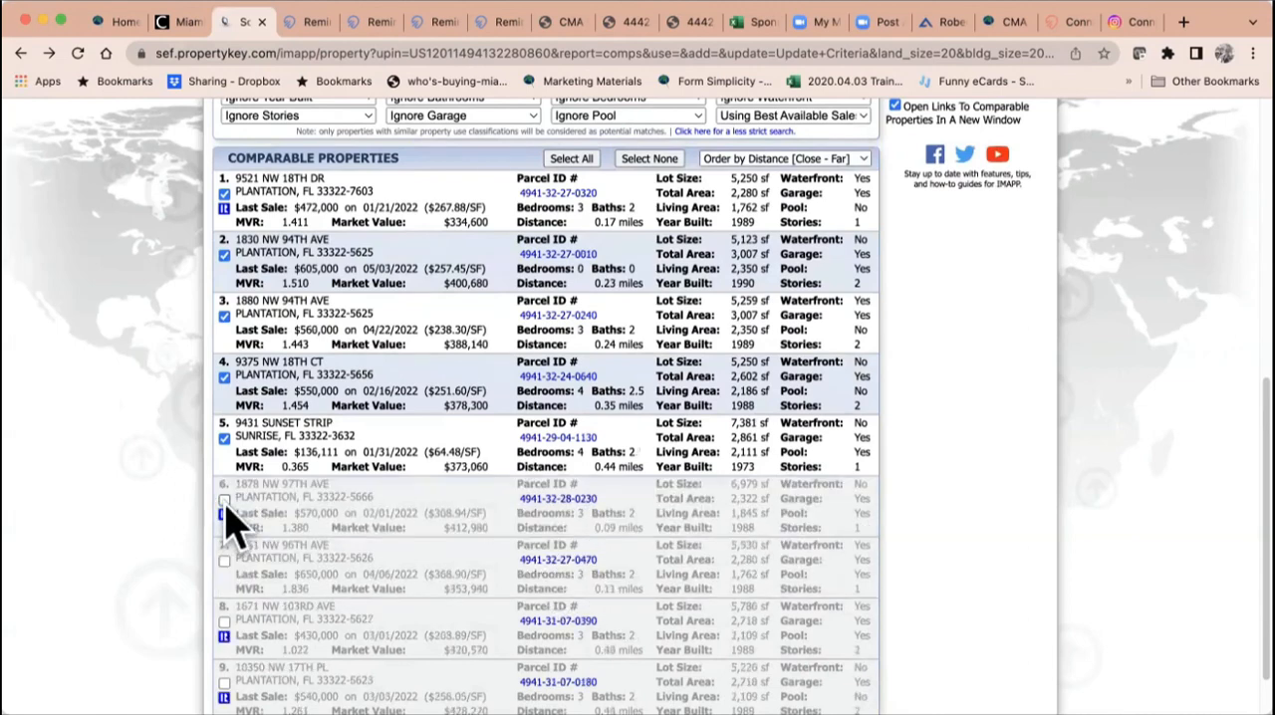
{"action": "left_click", "coordinate": [224, 439]}
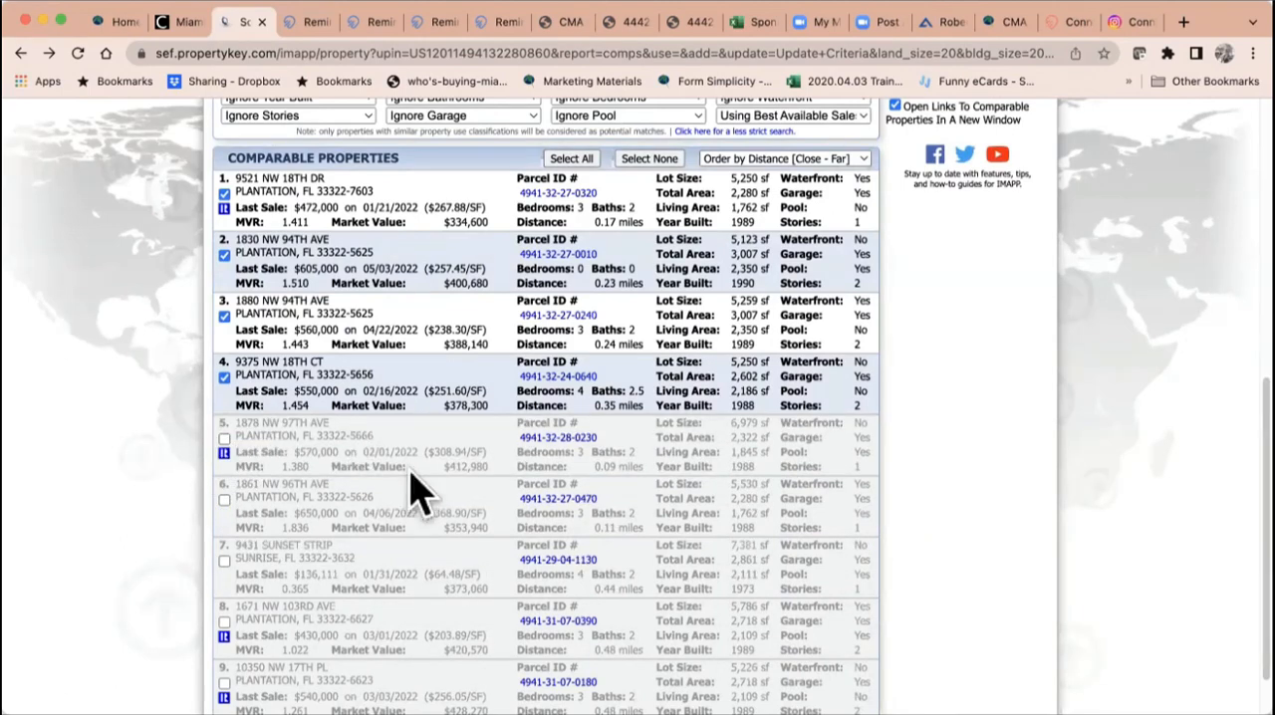
{"action": "scroll", "coordinate": [419, 488], "scroll_direction": "up", "scroll_amount": 3}
{"action": "scroll", "coordinate": [419, 488], "scroll_direction": "up", "scroll_amount": 1}
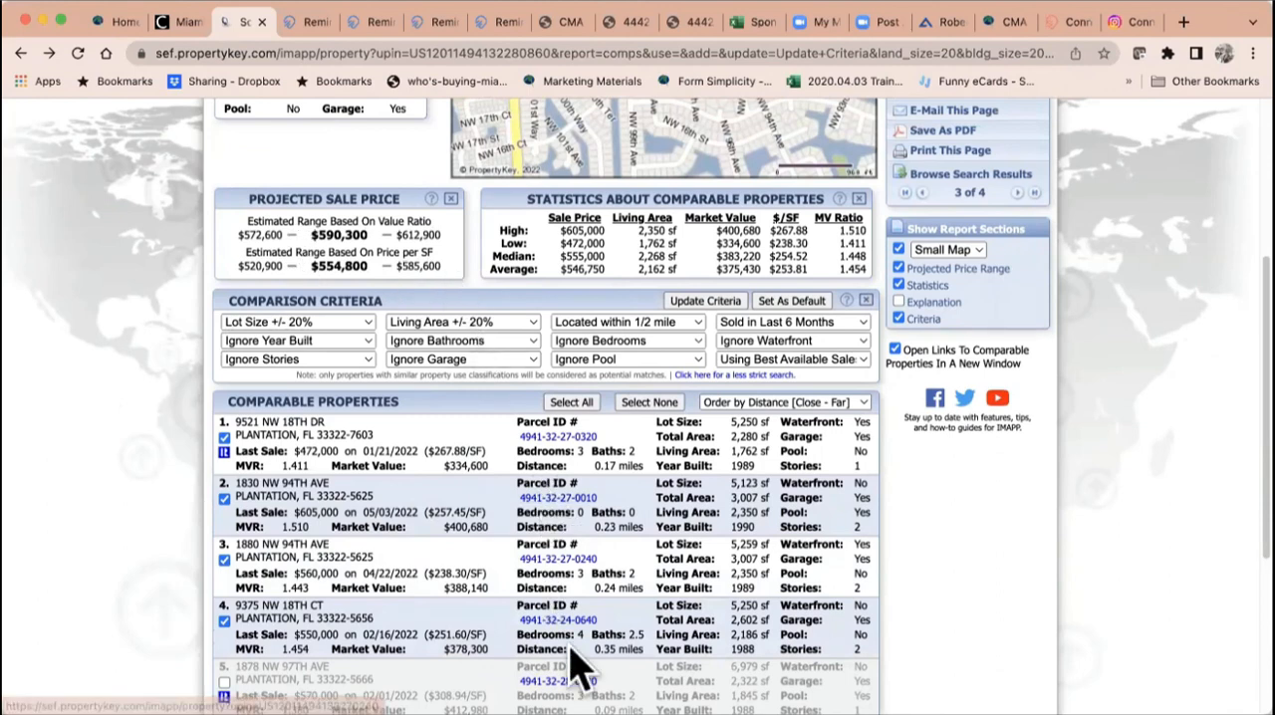
{"action": "scroll", "coordinate": [573, 608], "scroll_direction": "down", "scroll_amount": 2}
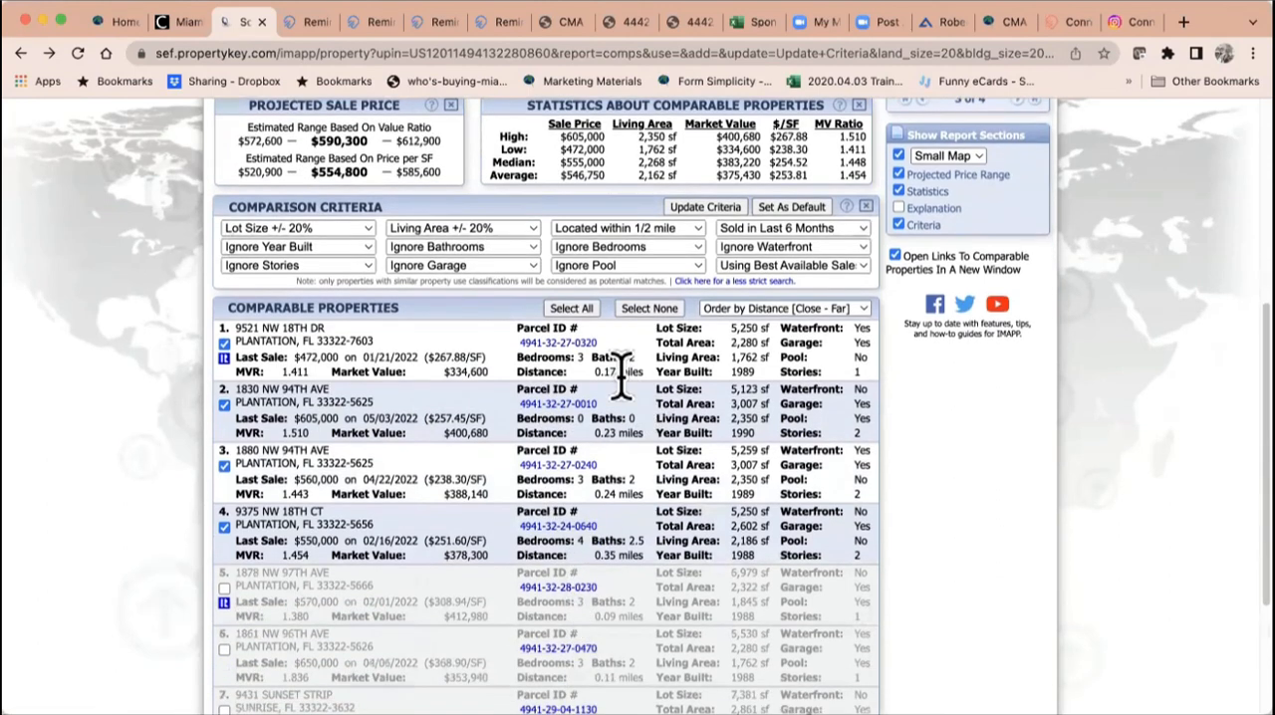
{"action": "scroll", "coordinate": [613, 483], "scroll_direction": "up", "scroll_amount": 1}
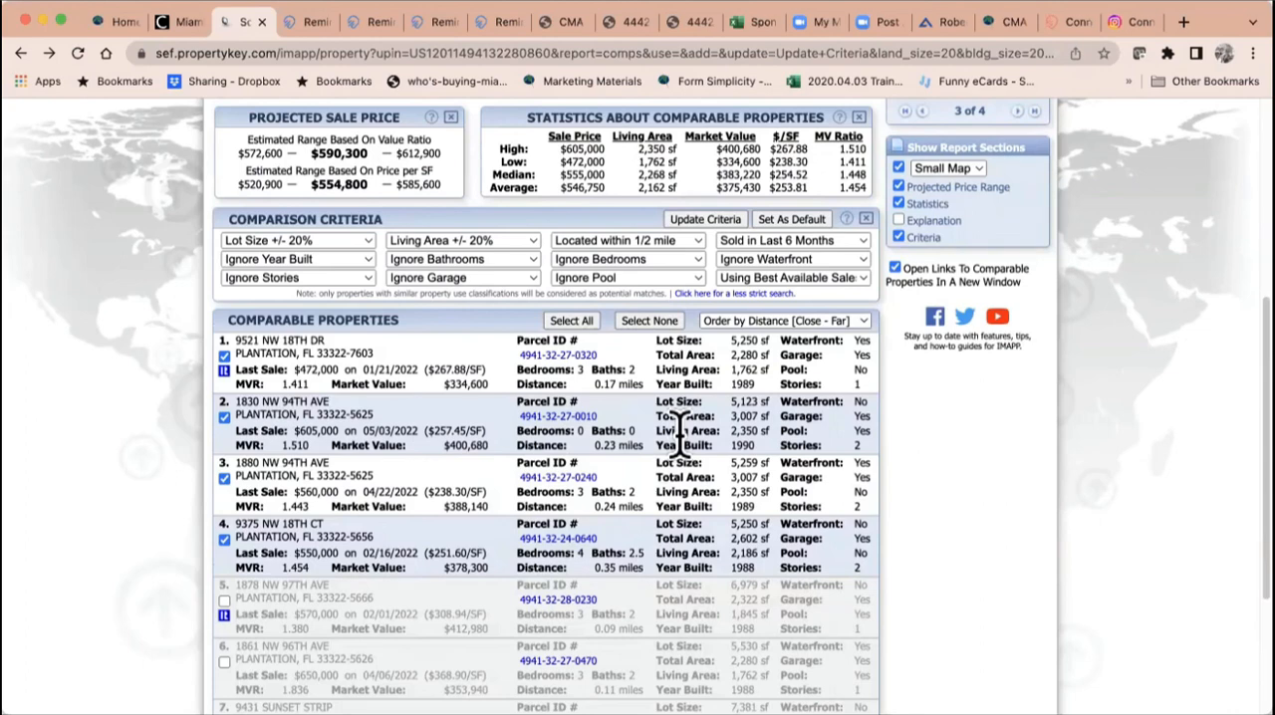
Step: Save the comparable properties report as a PDF, open the downloaded file and review its criteria and comparables
{"action": "scroll", "coordinate": [680, 428], "scroll_direction": "up", "scroll_amount": 5}
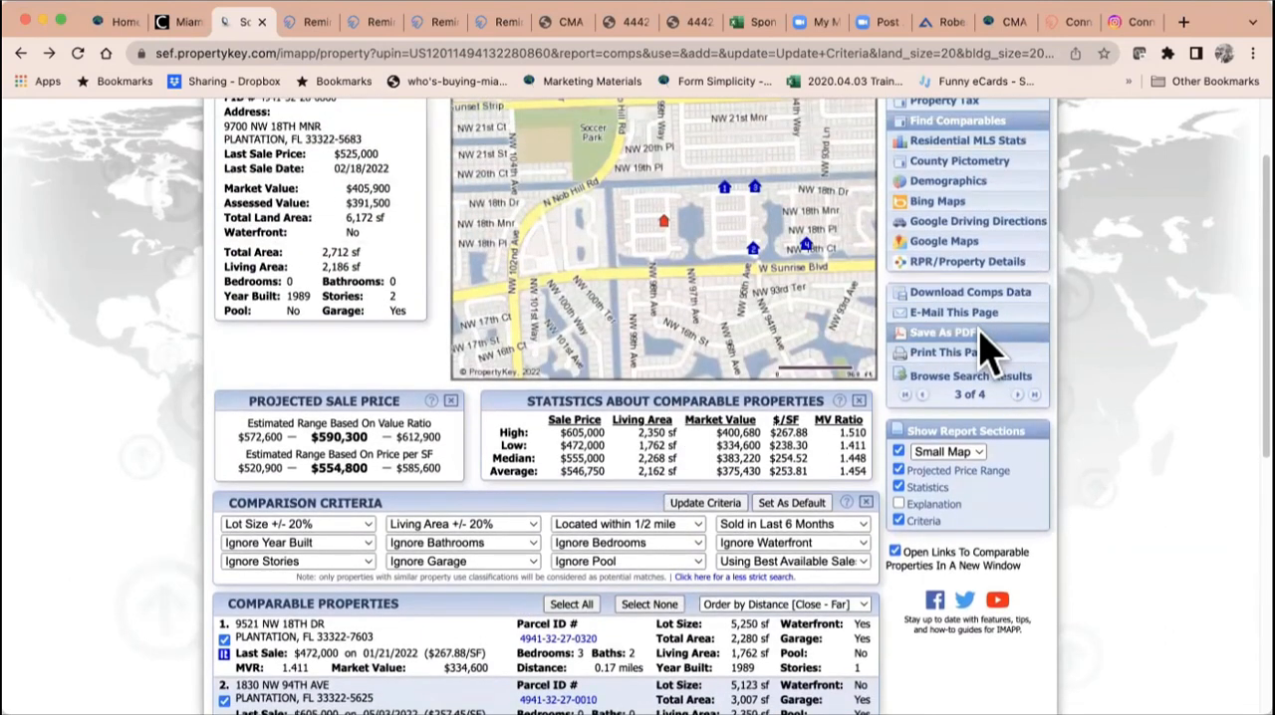
{"action": "left_click", "coordinate": [938, 336]}
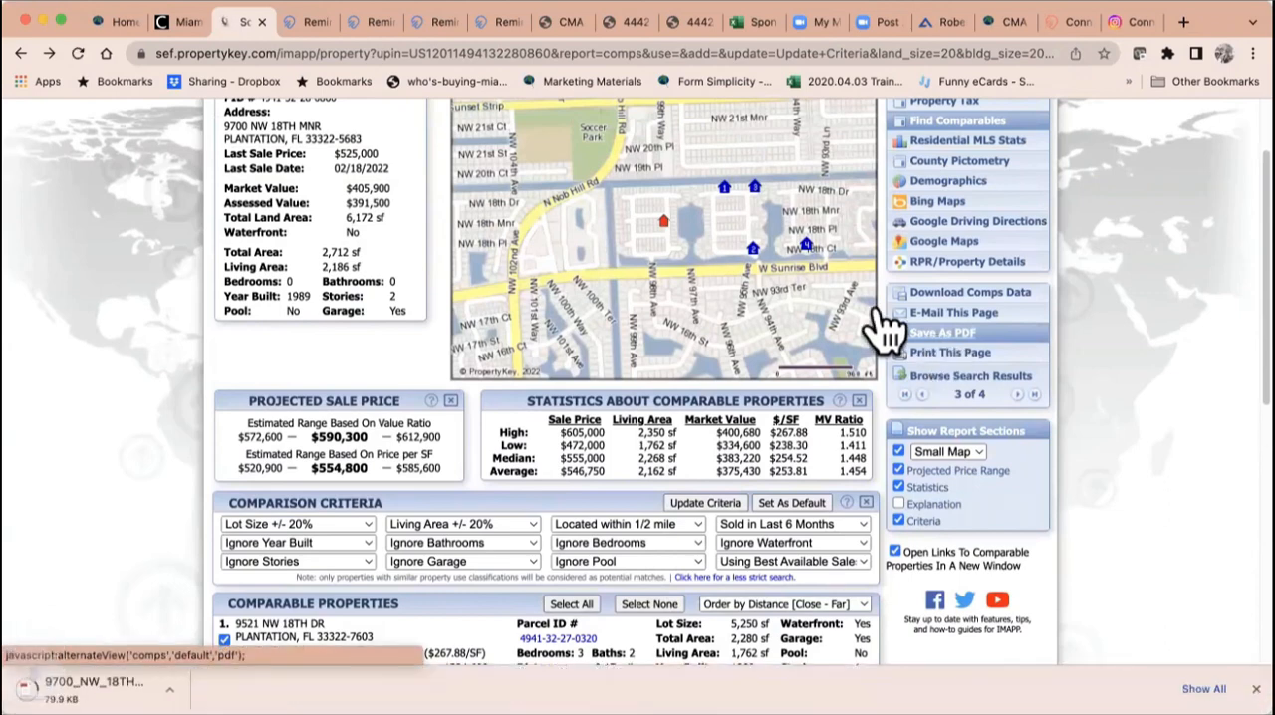
{"action": "scroll", "coordinate": [691, 209], "scroll_direction": "up", "scroll_amount": 2}
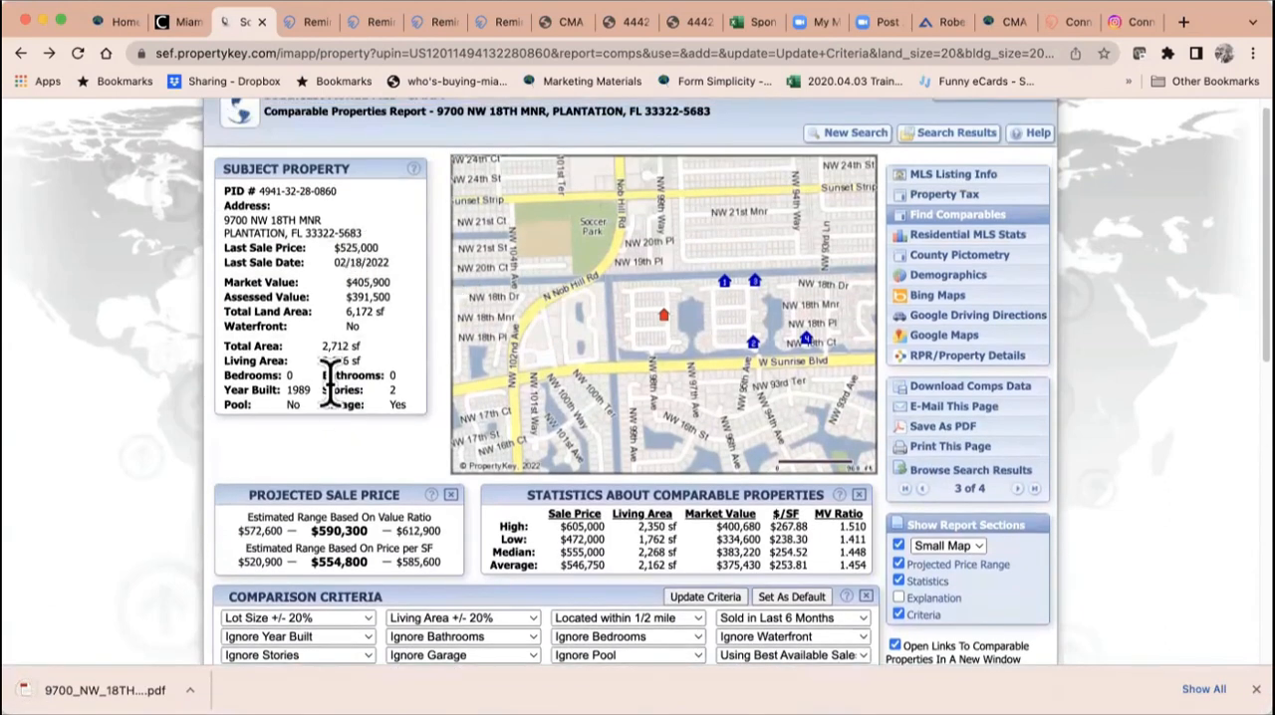
{"action": "left_click", "coordinate": [104, 690]}
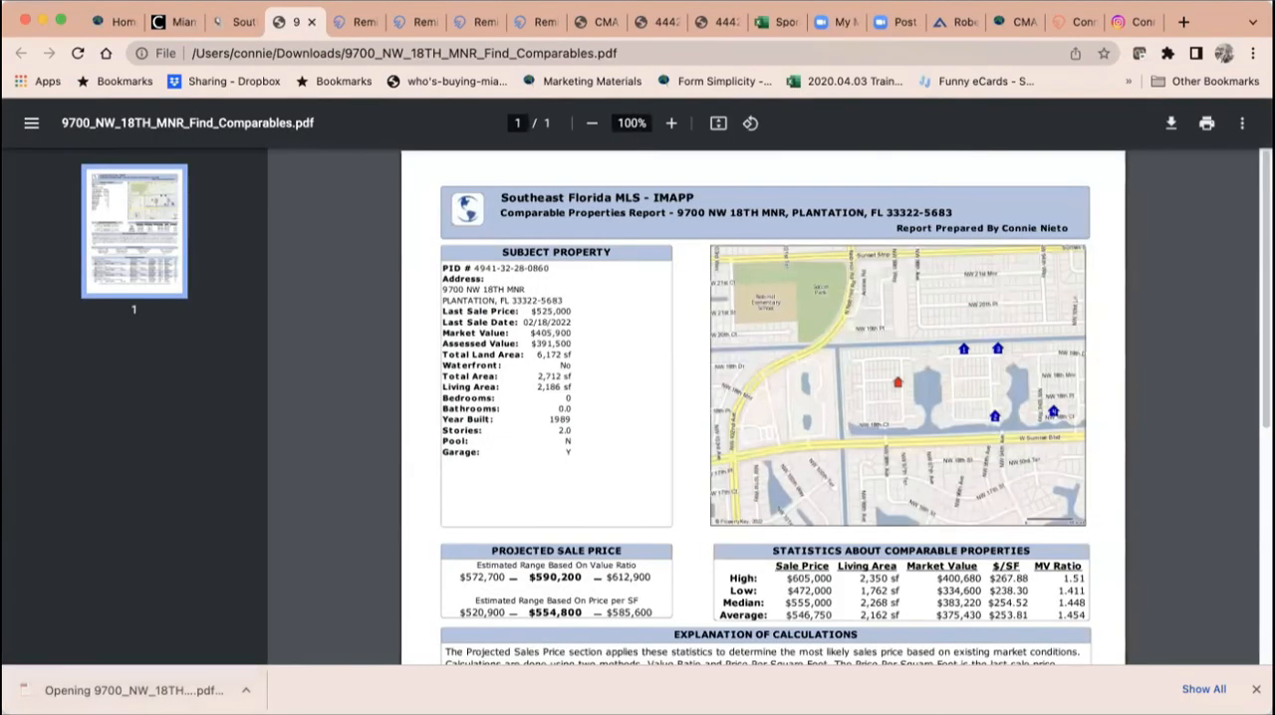
{"action": "scroll", "coordinate": [570, 532], "scroll_direction": "down", "scroll_amount": 5}
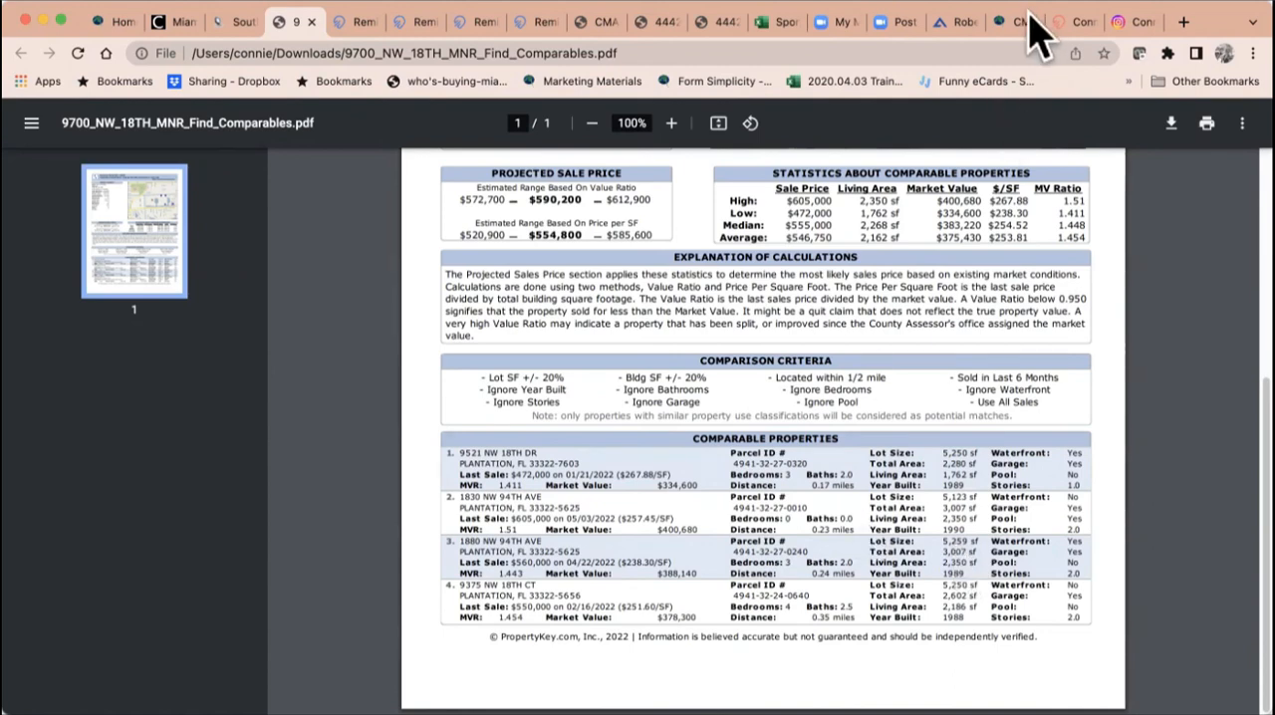
Step: Open the MIAMI Trainers YouTube channel at youtube.com/miamitrainers in a new browser tab
{"action": "left_click", "coordinate": [1184, 24]}
{"action": "type", "text": "youtube"}
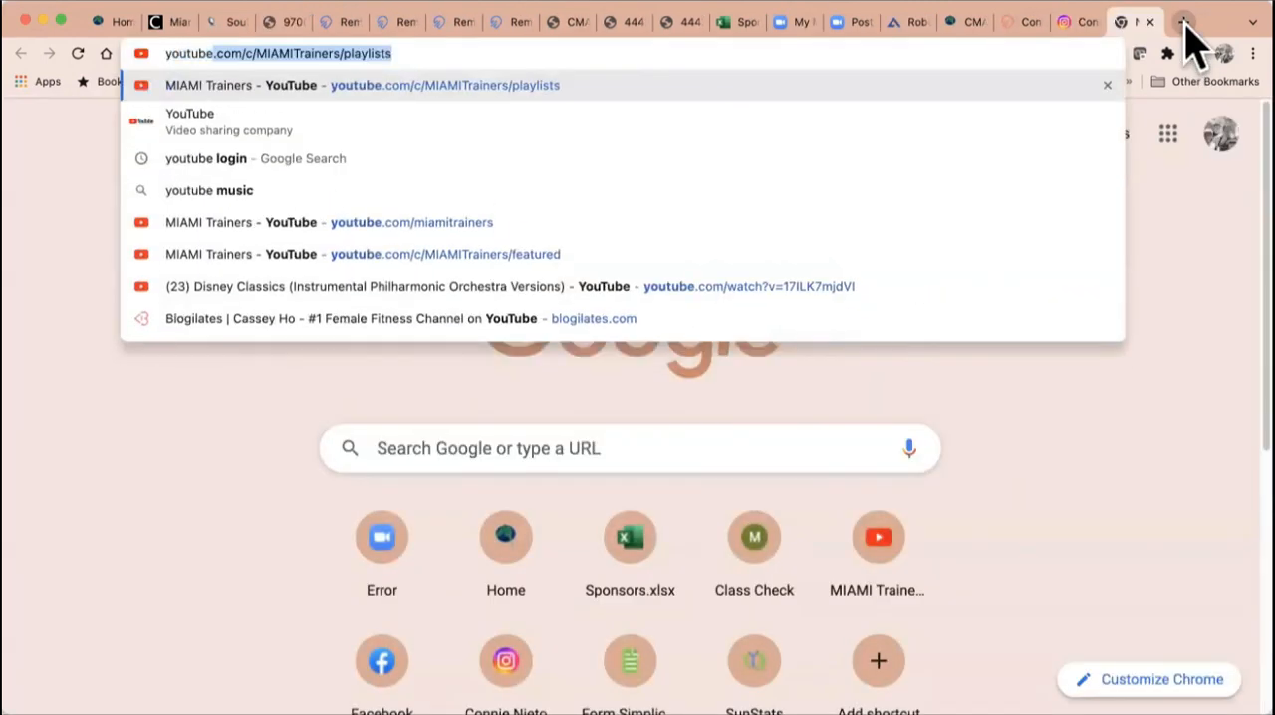
{"action": "type", "text": ".com/miamitrainers"}
{"action": "key", "text": "Return"}
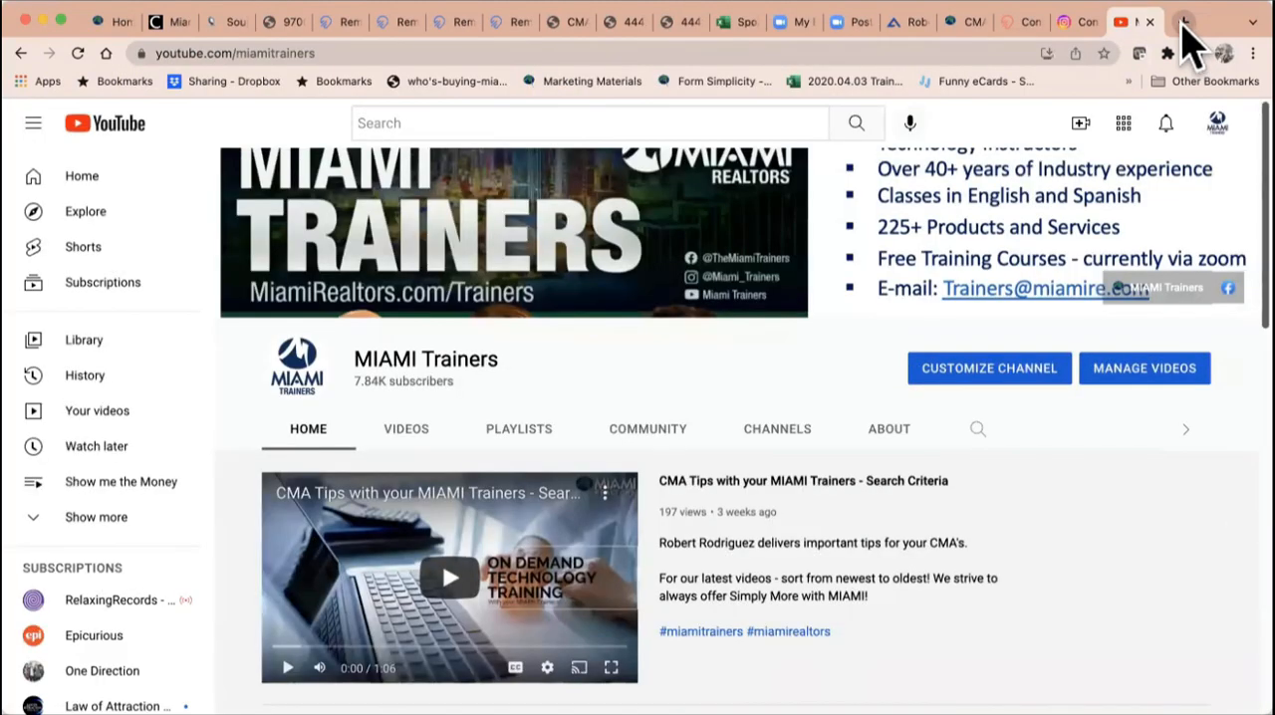
{"action": "left_click", "coordinate": [334, 53]}
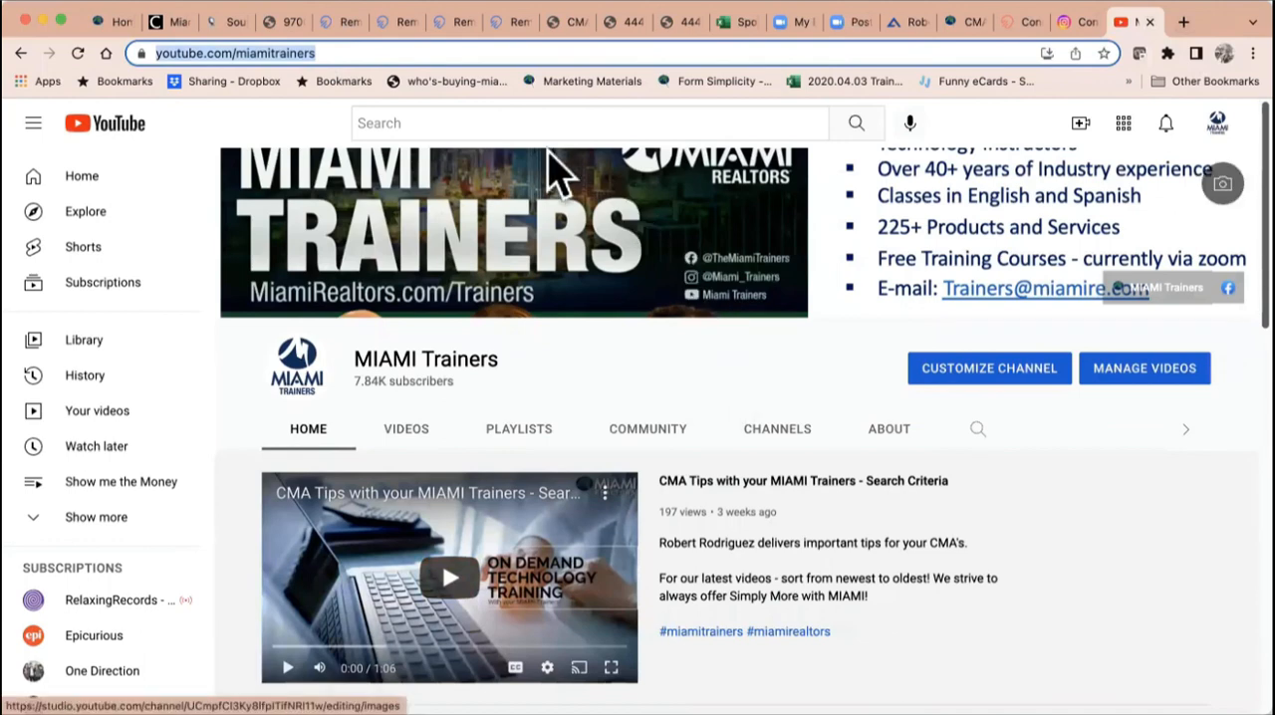
Step: Search all of YouTube for "new construction portals", and return to the MIAMI Trainers channel page
{"action": "left_click", "coordinate": [526, 122]}
{"action": "type", "text": "ne"}
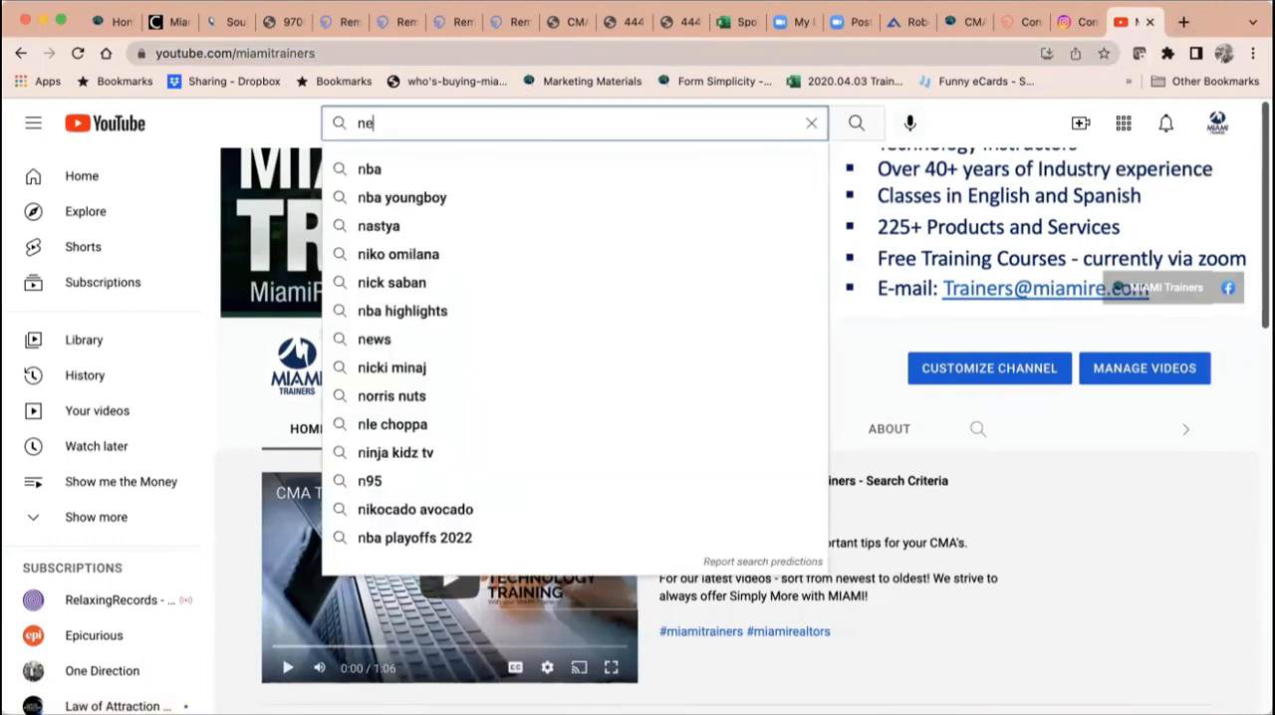
{"action": "type", "text": "w cons"}
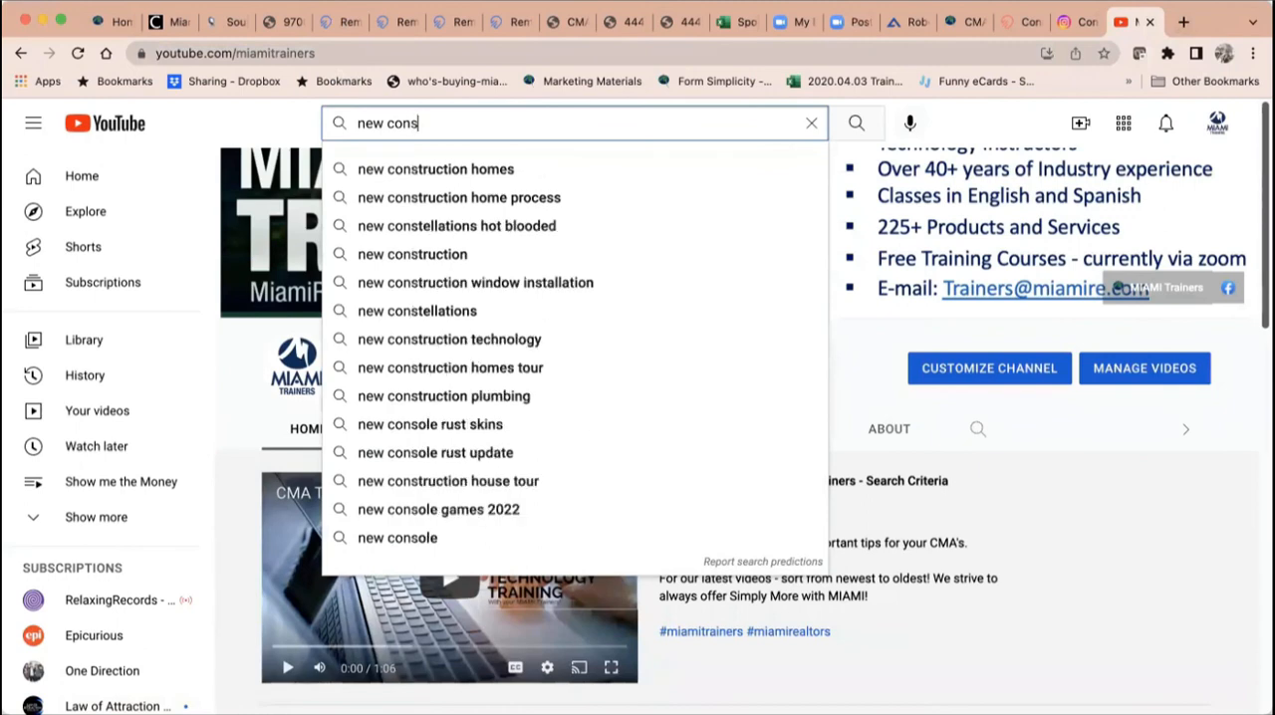
{"action": "type", "text": "truction portals"}
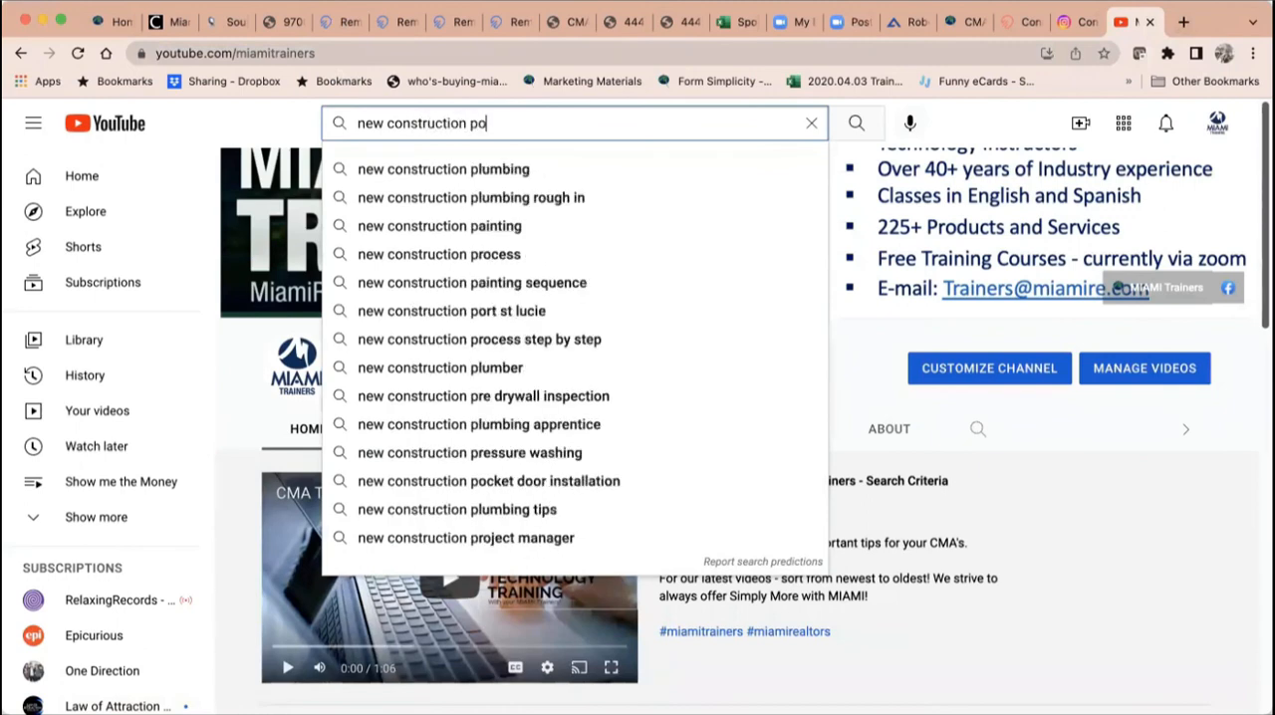
{"action": "key", "text": "Return"}
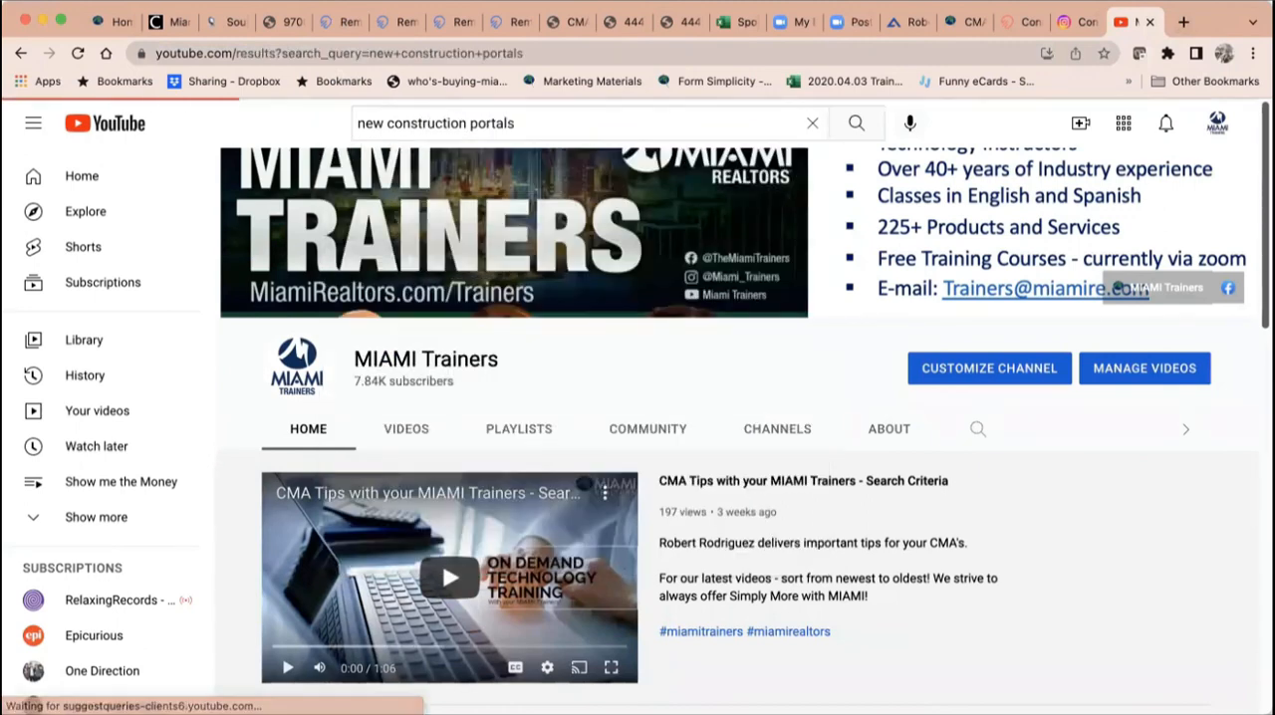
{"action": "left_click", "coordinate": [22, 52]}
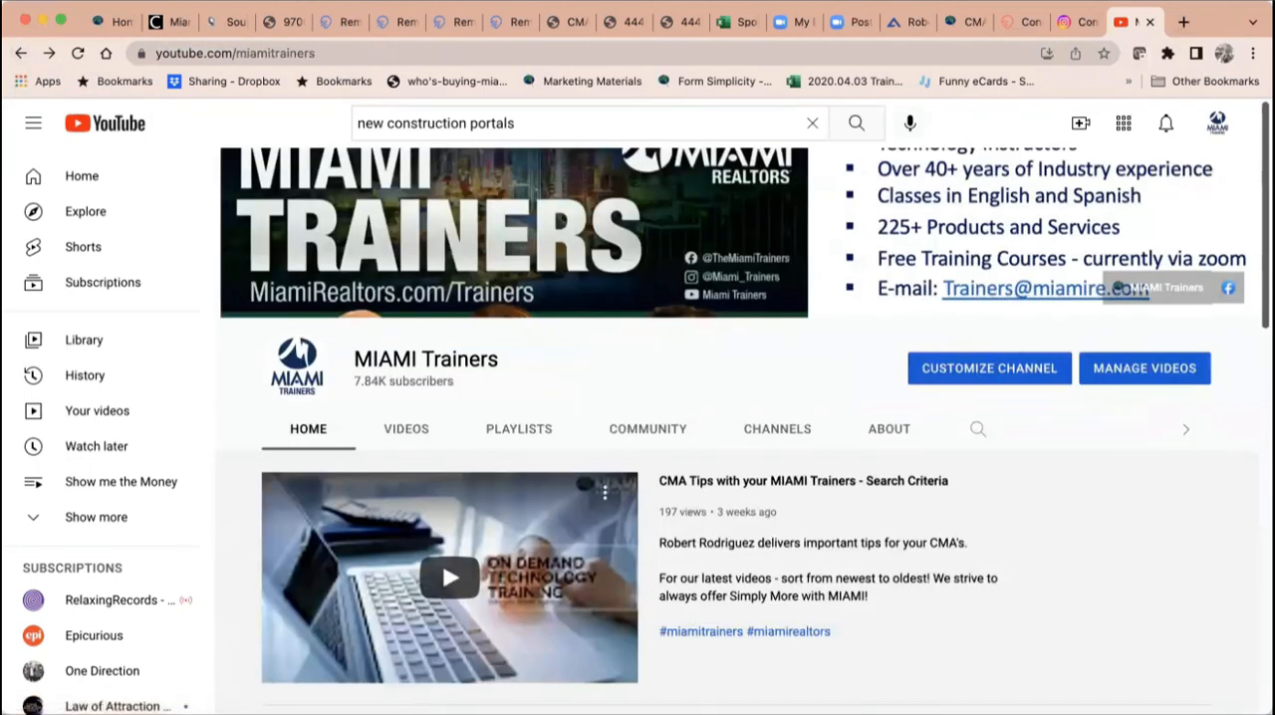
Step: Search within the MIAMI Trainers channel for "new construction" and look through the matching videos
{"action": "left_click", "coordinate": [980, 432]}
{"action": "type", "text": "ne"}
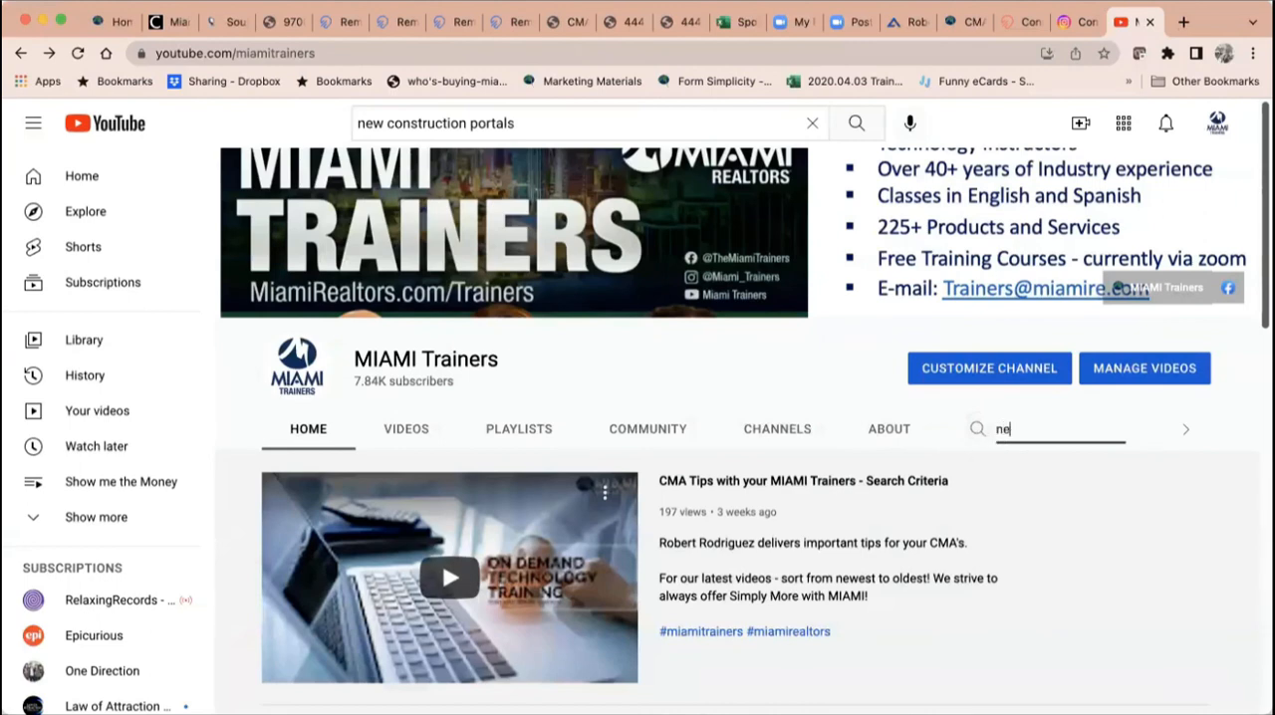
{"action": "type", "text": "w construction"}
{"action": "key", "text": "Return"}
{"action": "scroll", "coordinate": [787, 543], "scroll_direction": "down", "scroll_amount": 2}
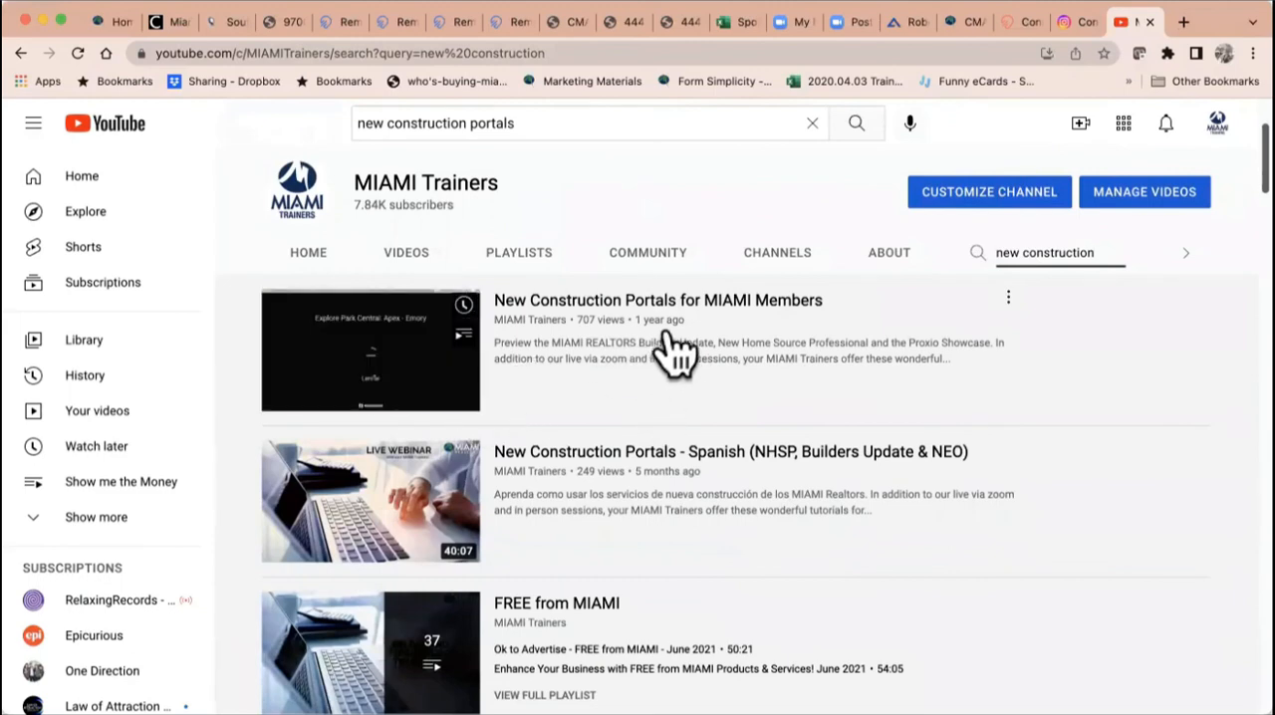
{"action": "scroll", "coordinate": [669, 421], "scroll_direction": "down", "scroll_amount": 2}
{"action": "scroll", "coordinate": [667, 403], "scroll_direction": "down", "scroll_amount": 2}
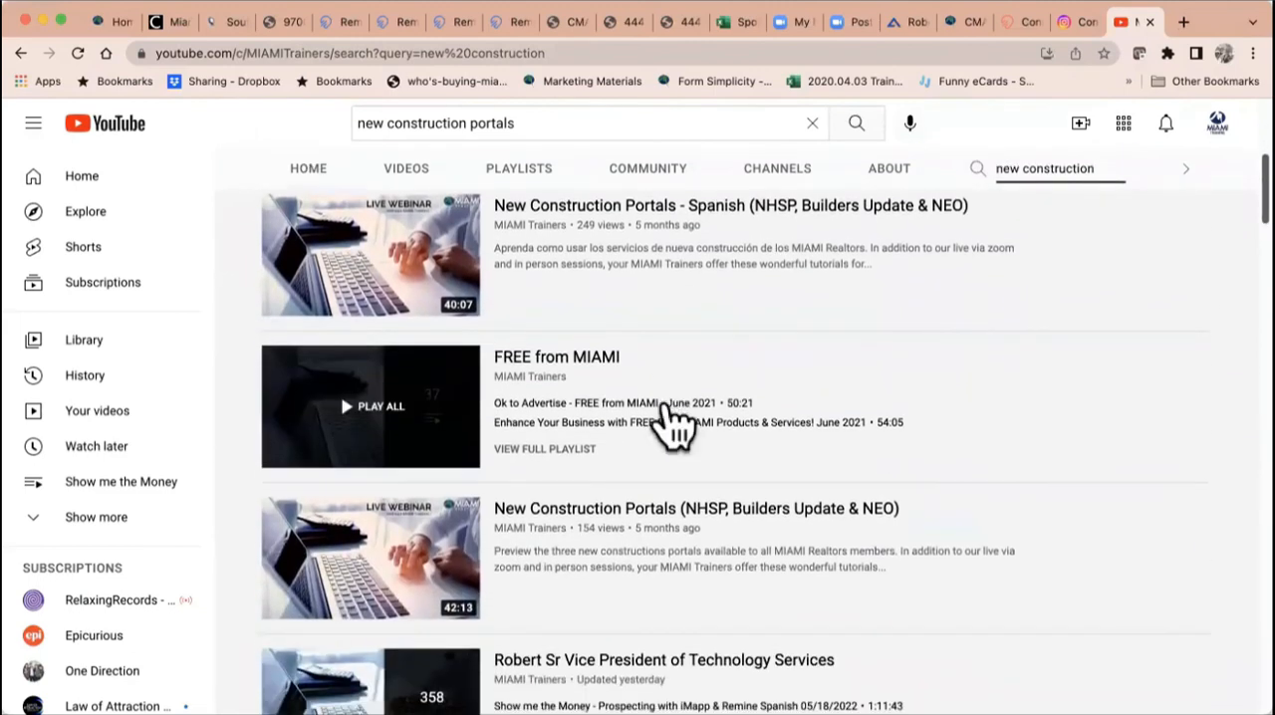
{"action": "mouse_move", "coordinate": [700, 512]}
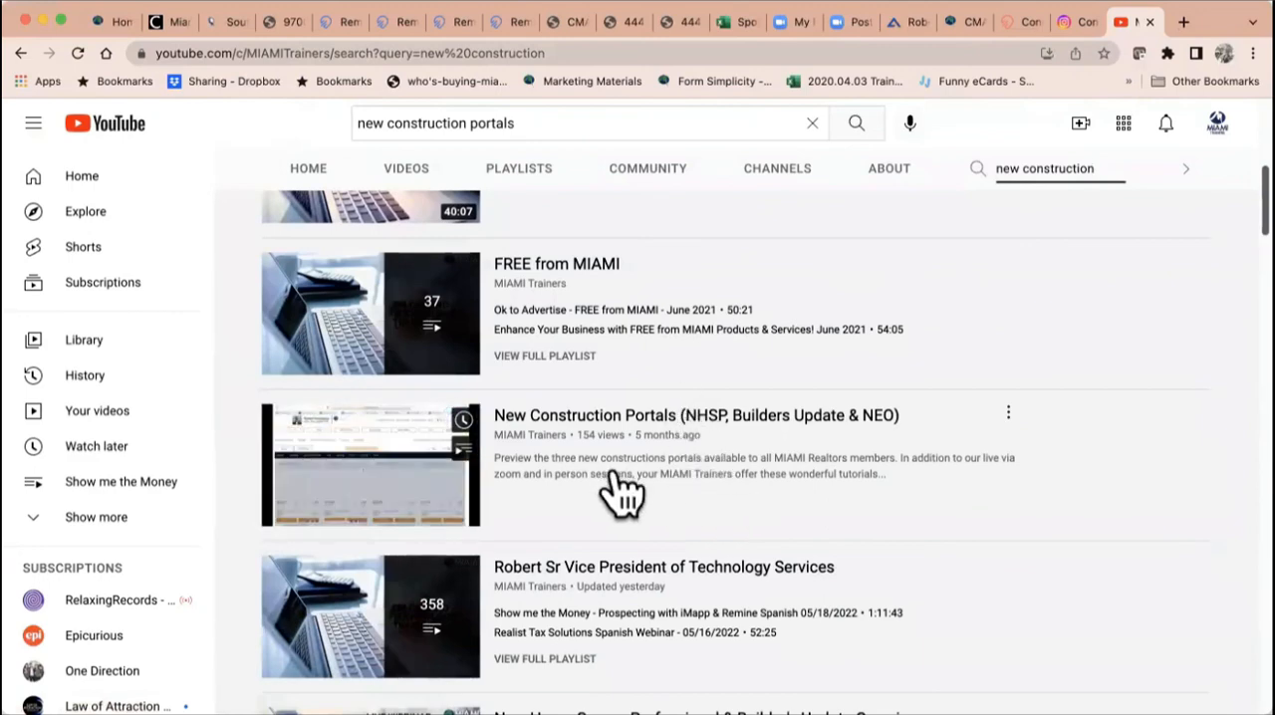
{"action": "scroll", "coordinate": [618, 488], "scroll_direction": "down", "scroll_amount": 1}
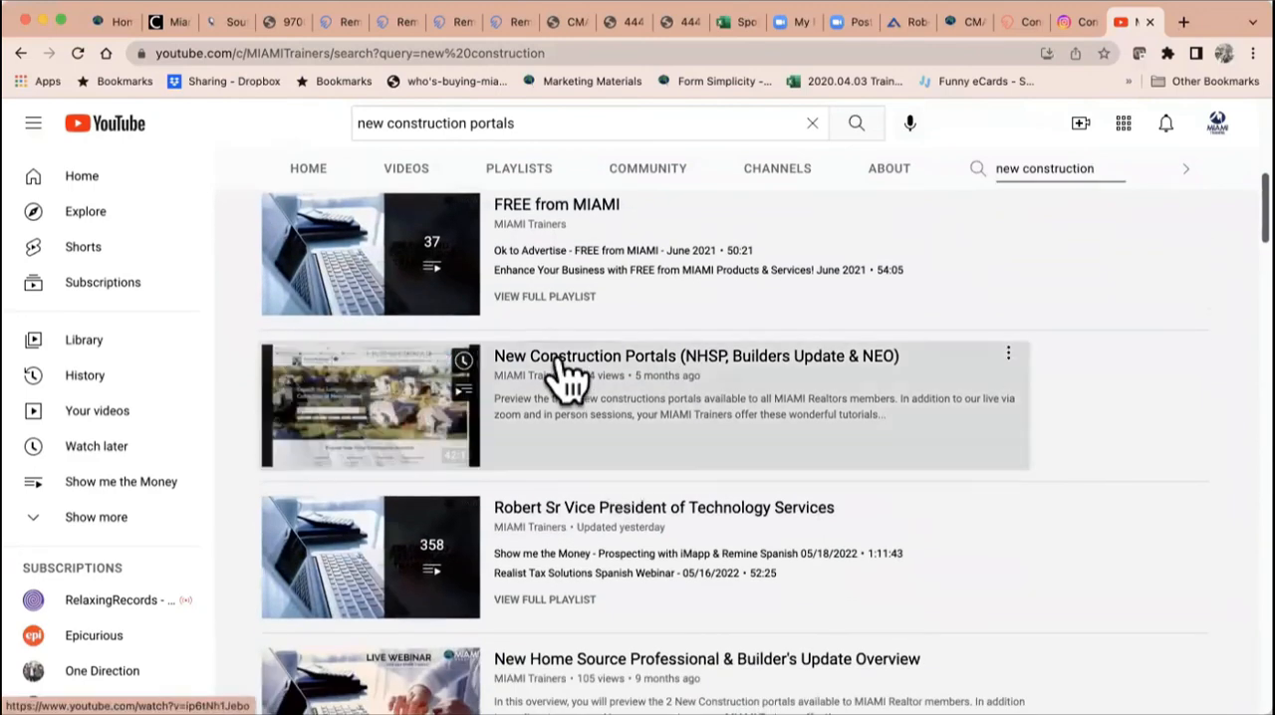
Step: Open the video "New Construction Portals (NHSP, Builders Update & NEO)", skip the ads and Premium trial offer, and pause playback
{"action": "left_click", "coordinate": [569, 370]}
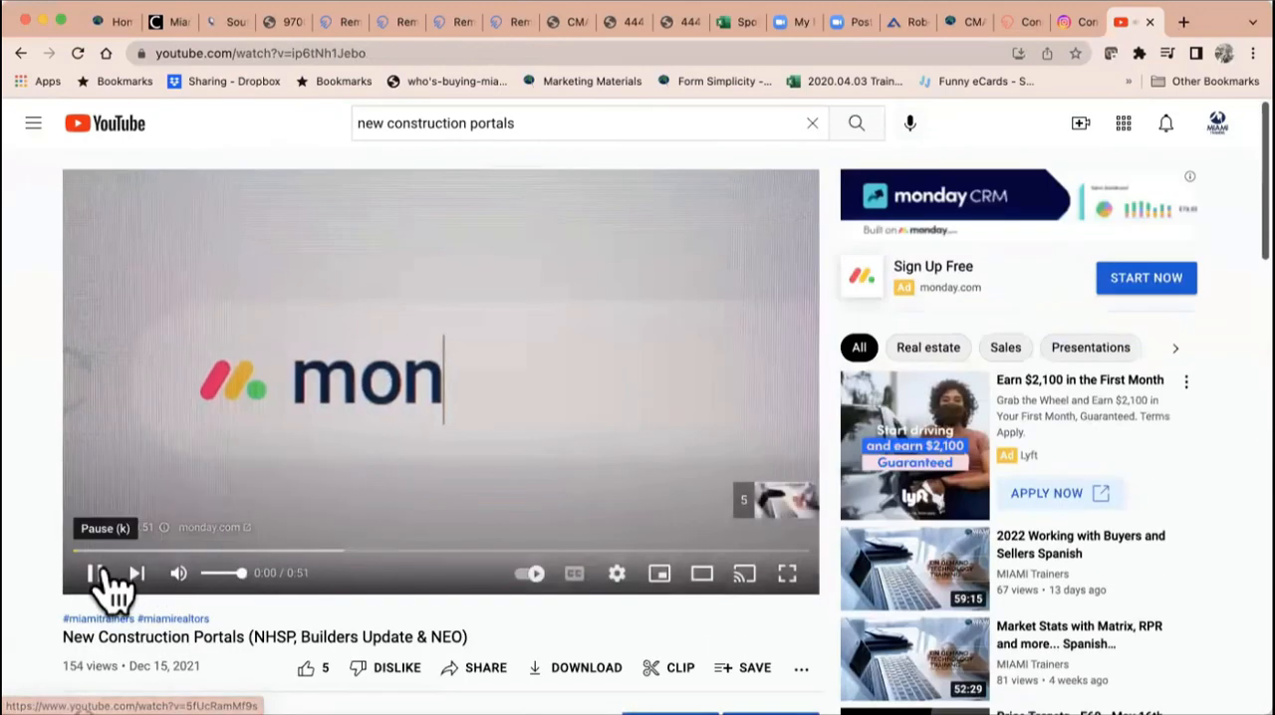
{"action": "left_click", "coordinate": [97, 574]}
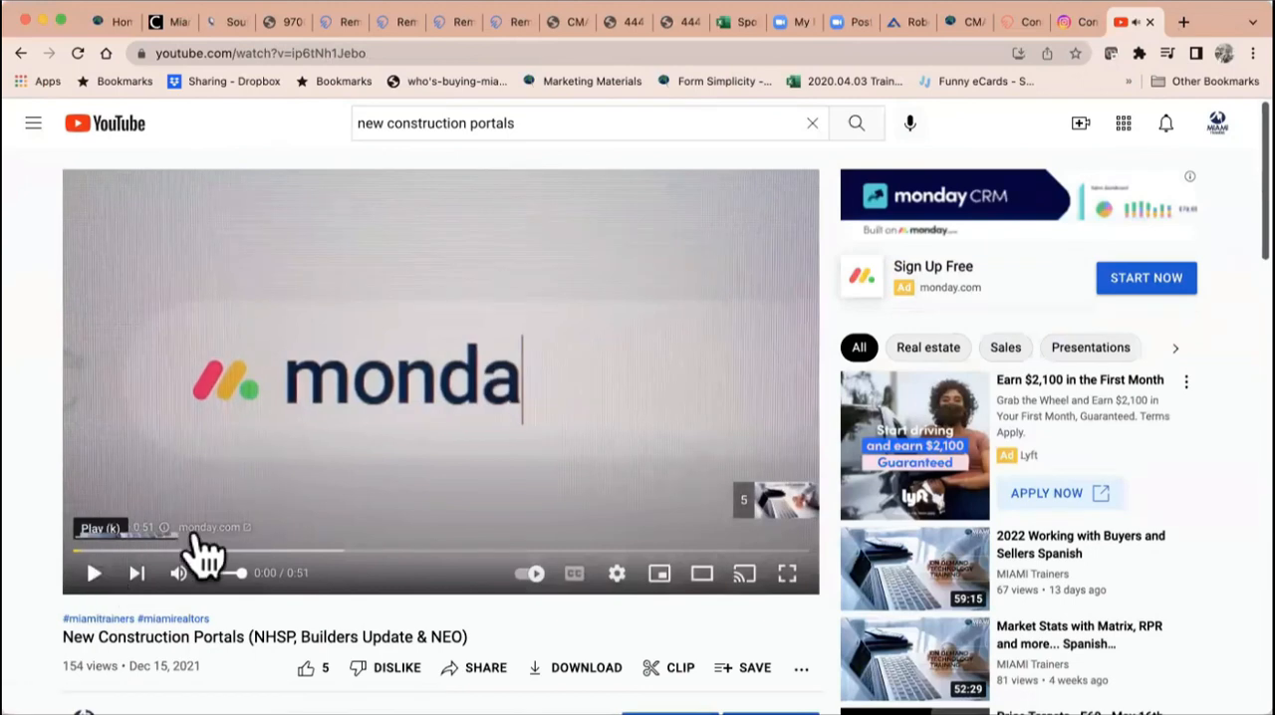
{"action": "left_click", "coordinate": [95, 574]}
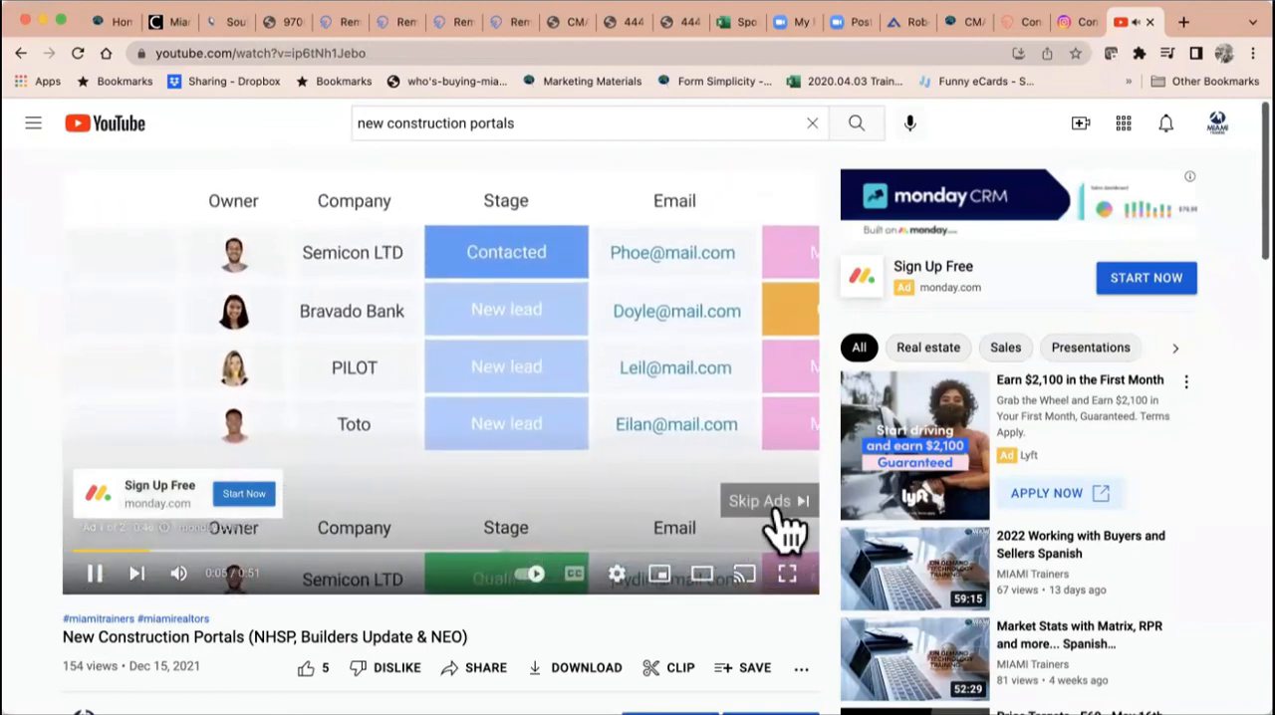
{"action": "left_click", "coordinate": [767, 504]}
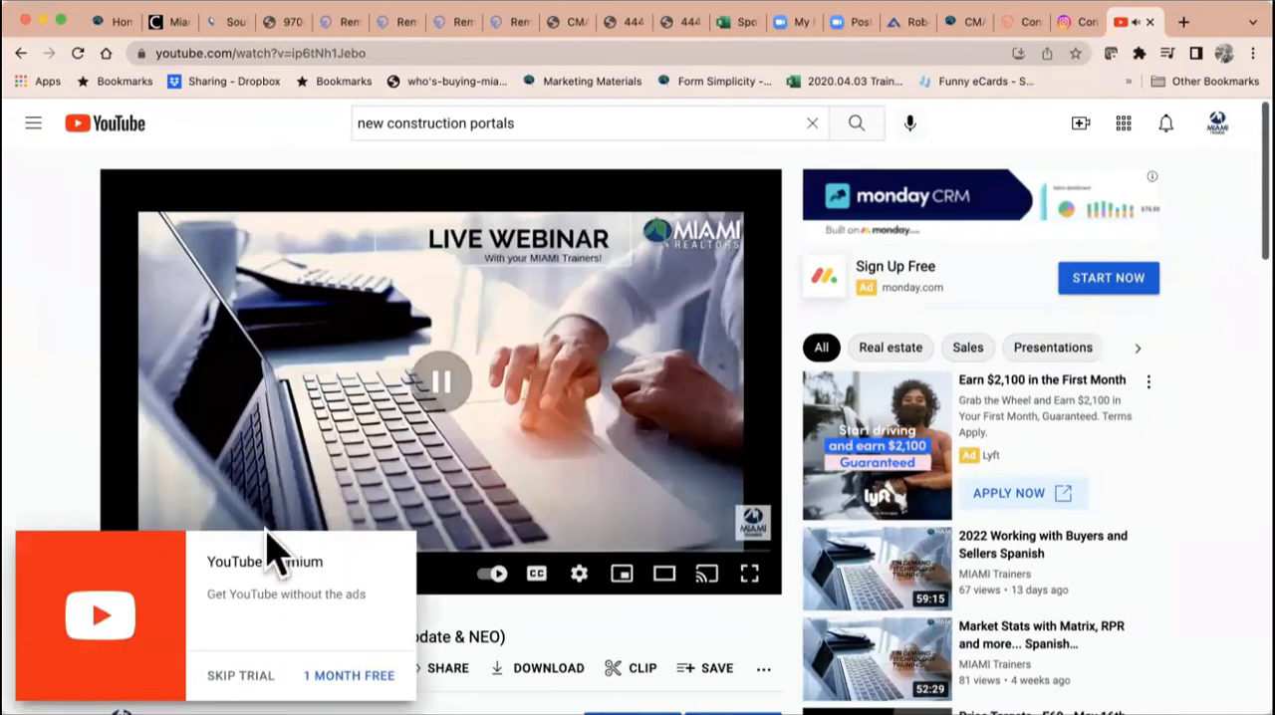
{"action": "left_click", "coordinate": [240, 675]}
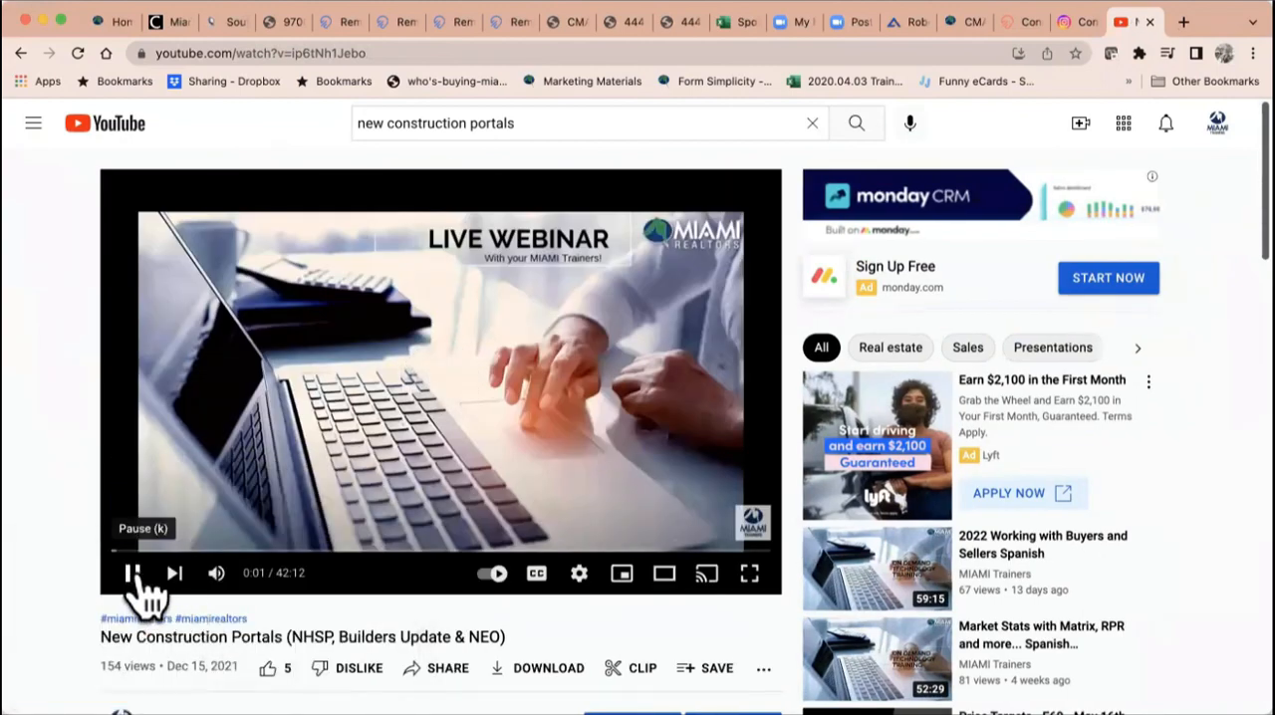
{"action": "left_click", "coordinate": [135, 575]}
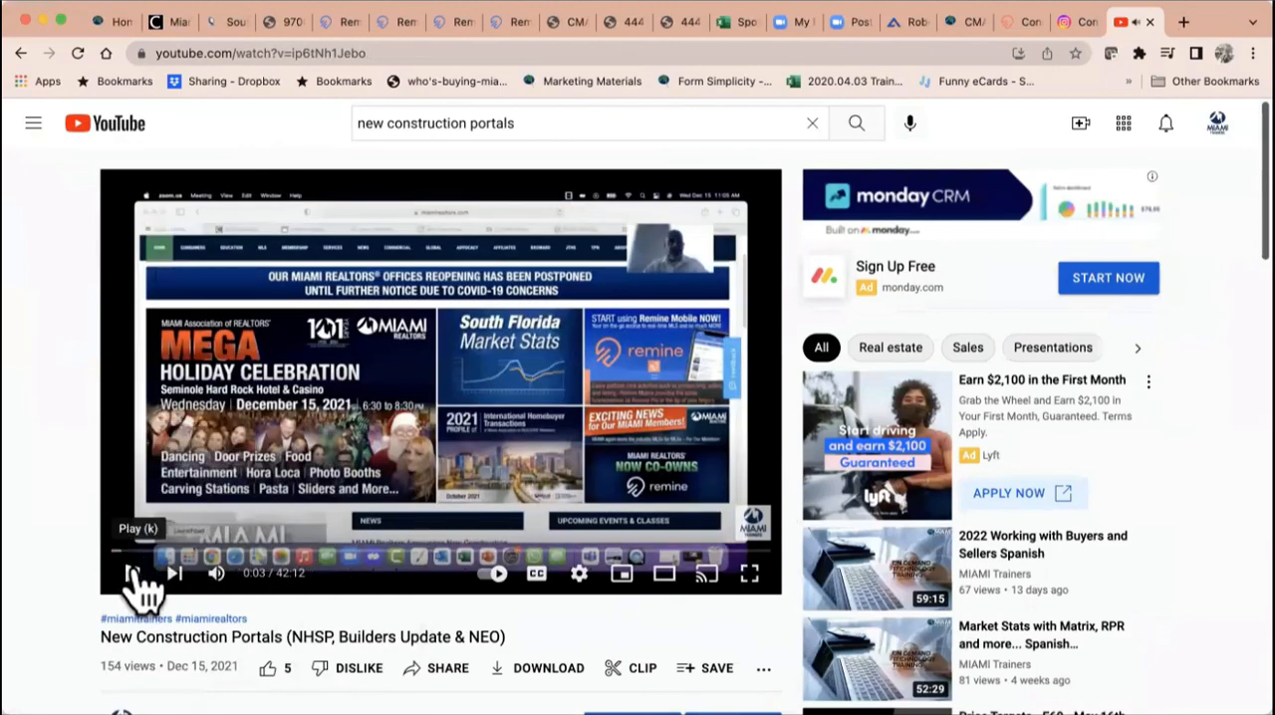
Step: Copy the share link of the New Construction Portals video and close the sharing options
{"action": "scroll", "coordinate": [483, 618], "scroll_direction": "down", "scroll_amount": 3}
{"action": "left_click", "coordinate": [430, 490]}
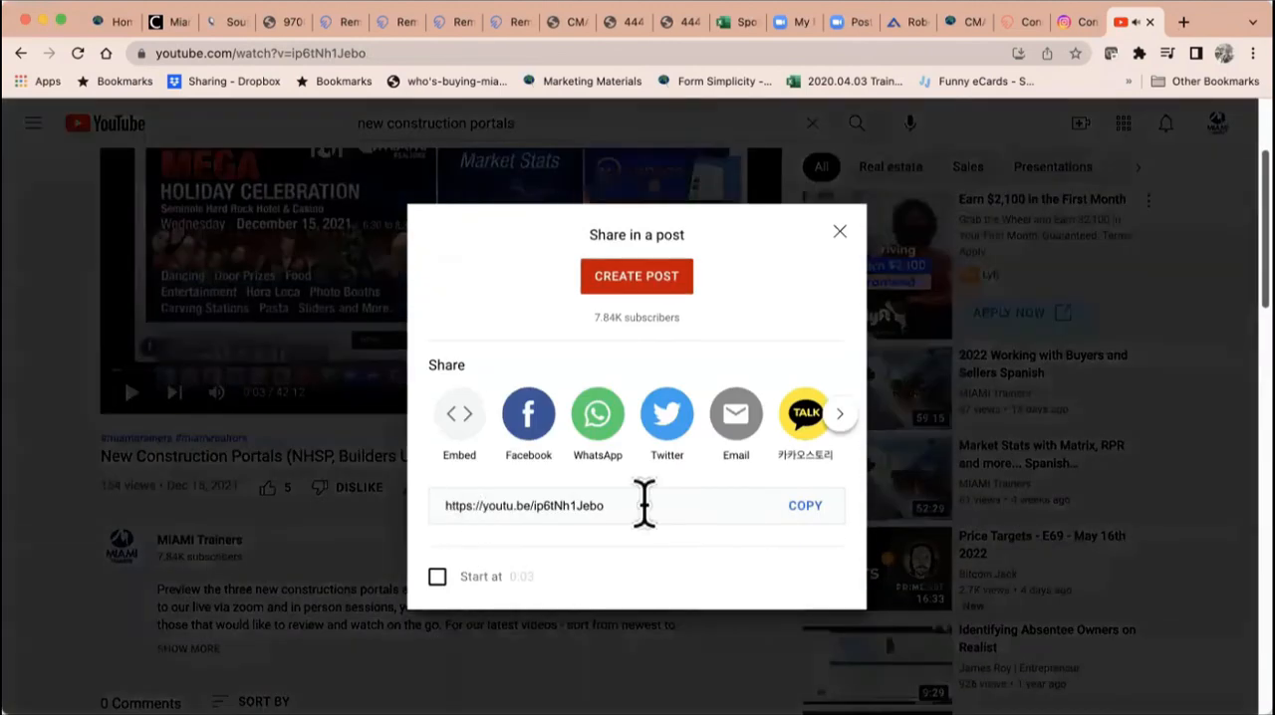
{"action": "left_click", "coordinate": [805, 506]}
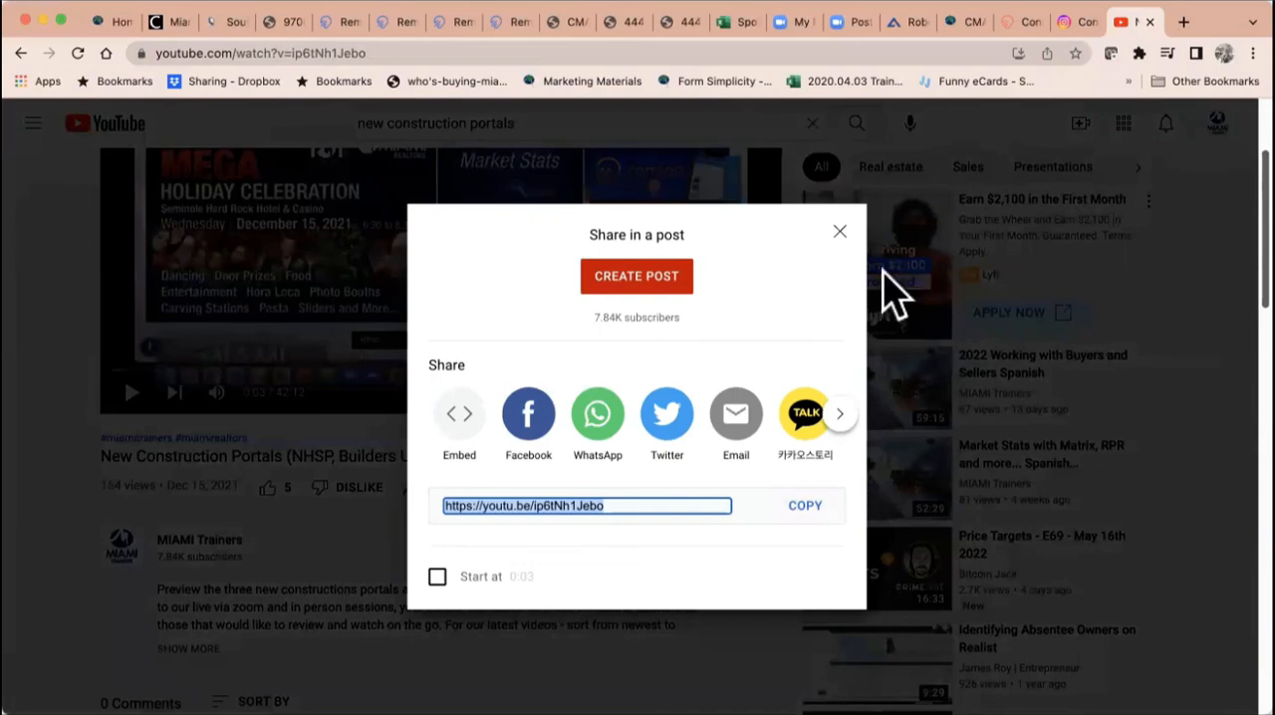
{"action": "left_click", "coordinate": [840, 233]}
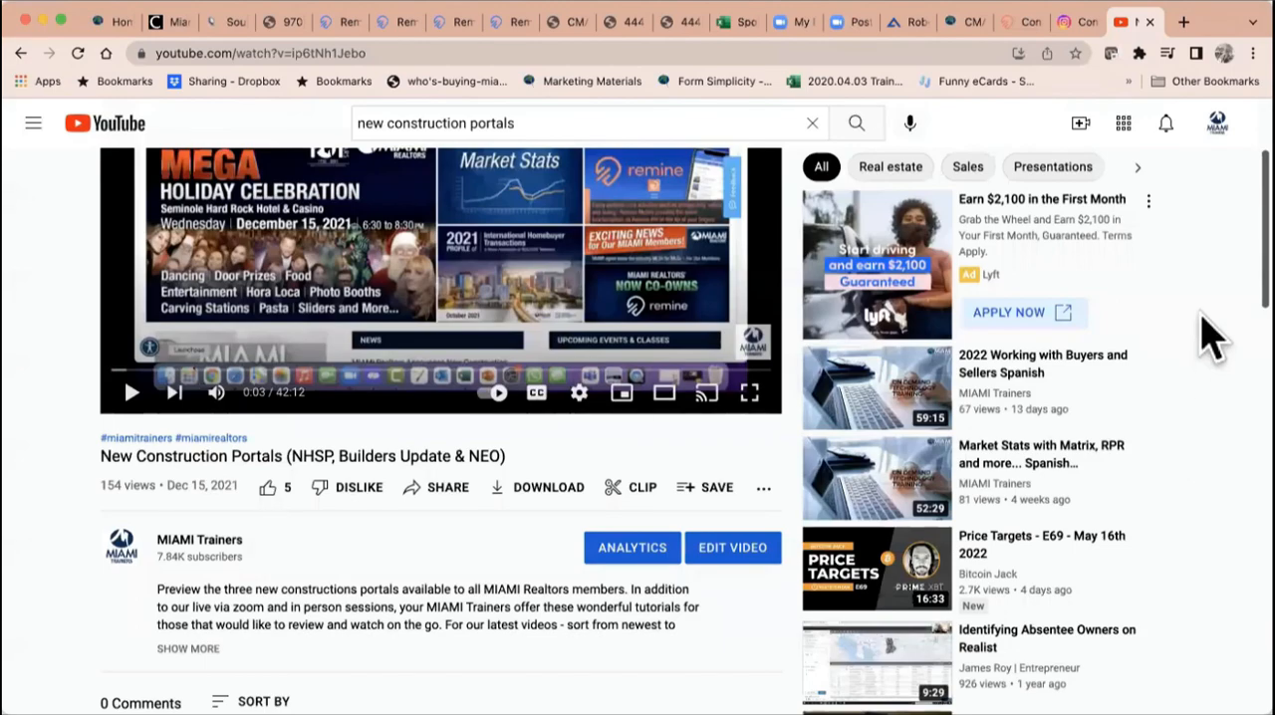